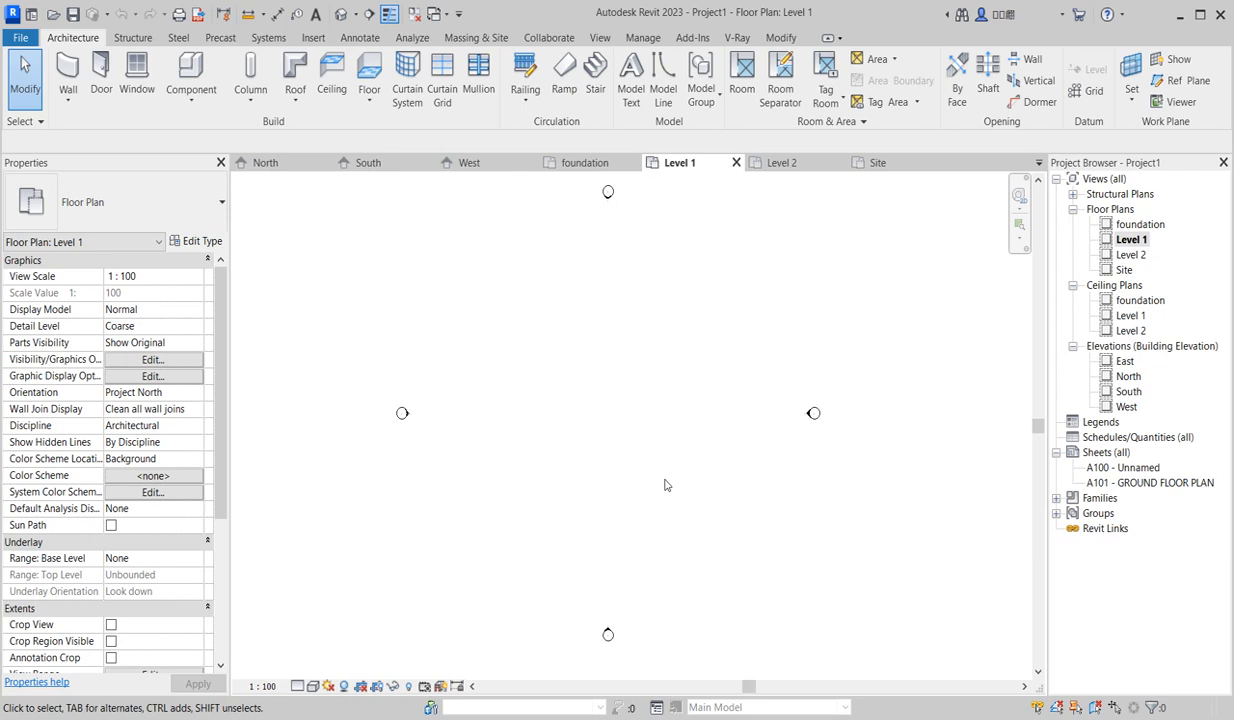
scroll(665, 479, down, 1)
middle_drag(665, 479, 553, 406)
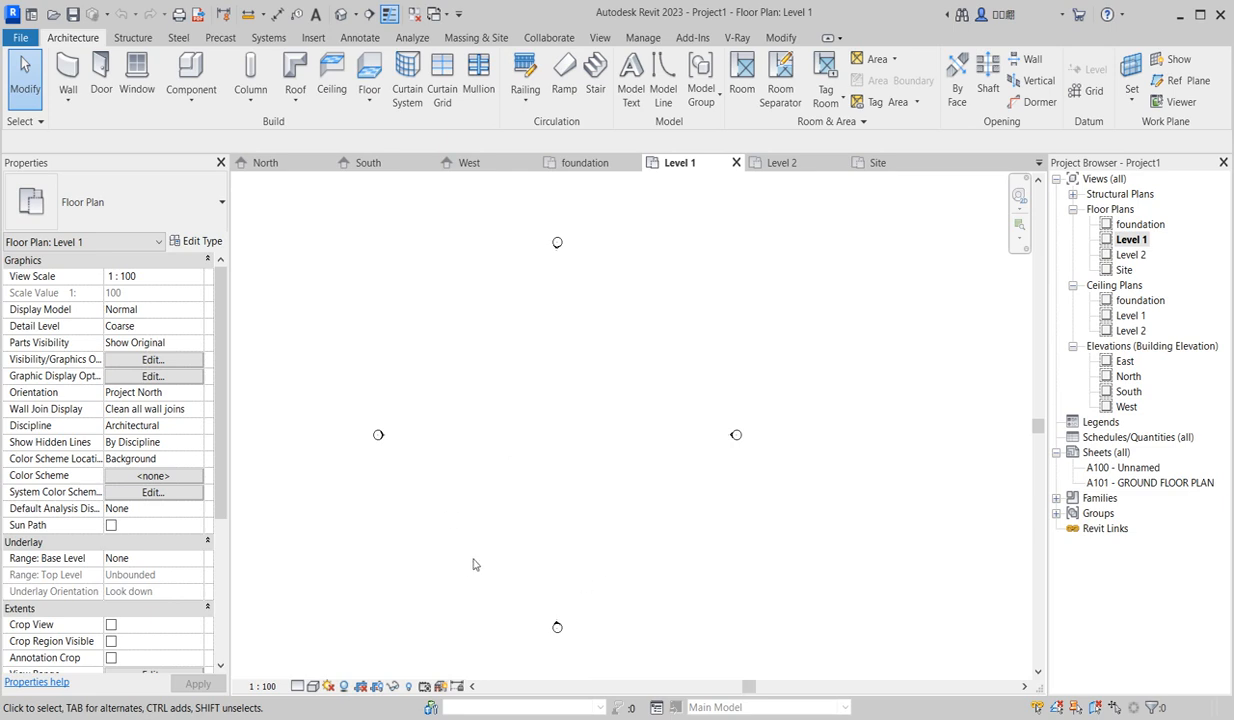
scroll(504, 416, up, 2)
scroll(707, 470, down, 2)
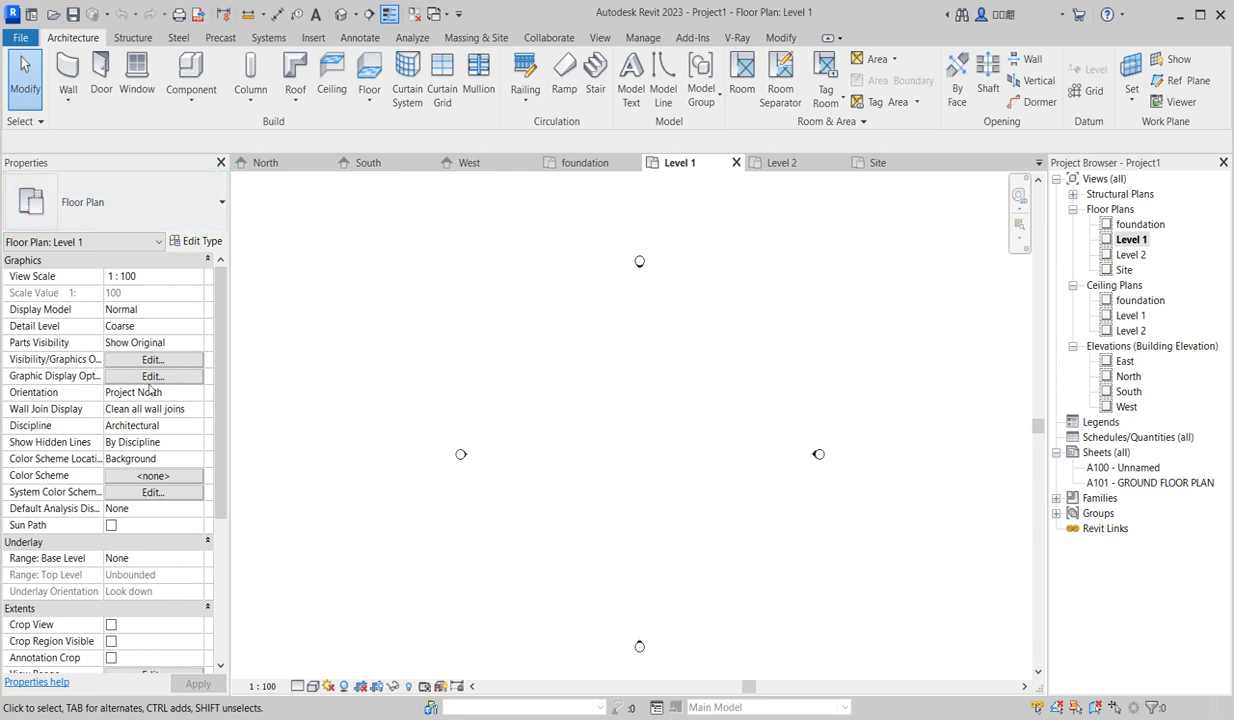
Switch to the photo viewer and examine the rendered two-storey house, including its roof, entrance columns and façade.
scroll(886, 371, up, 2)
scroll(463, 423, down, 4)
scroll(347, 541, up, 3)
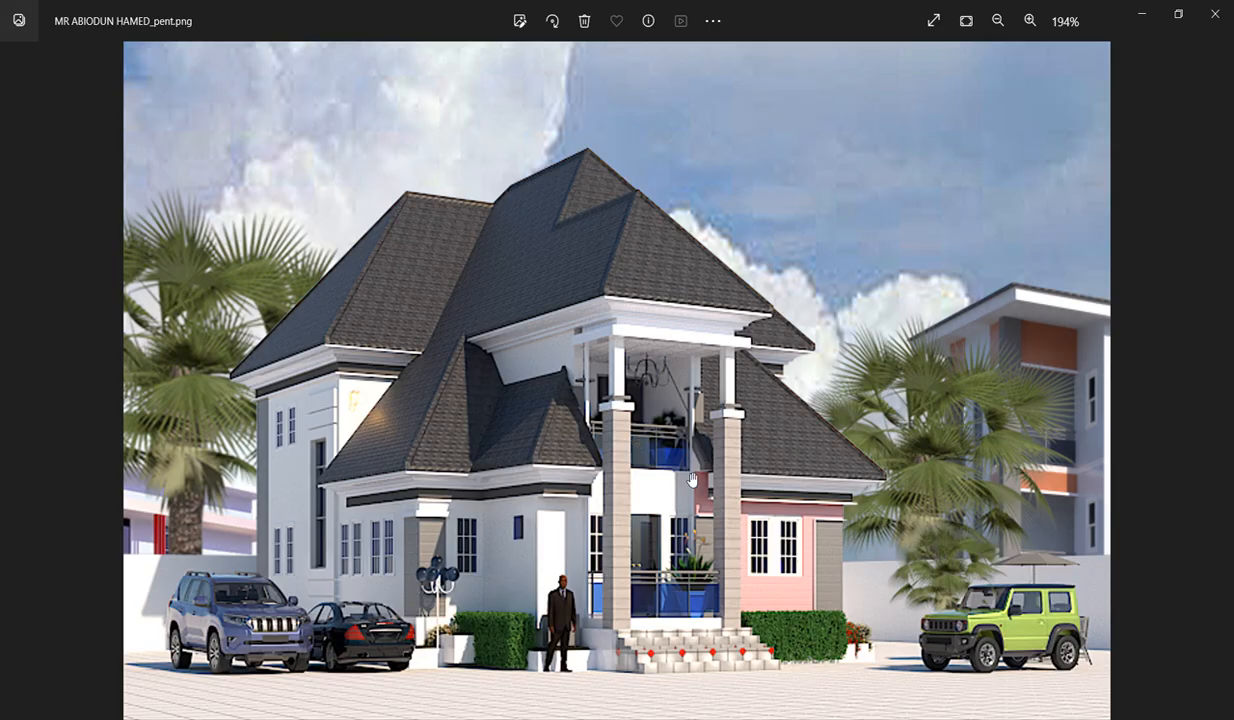
scroll(692, 480, down, 5)
scroll(614, 514, up, 1)
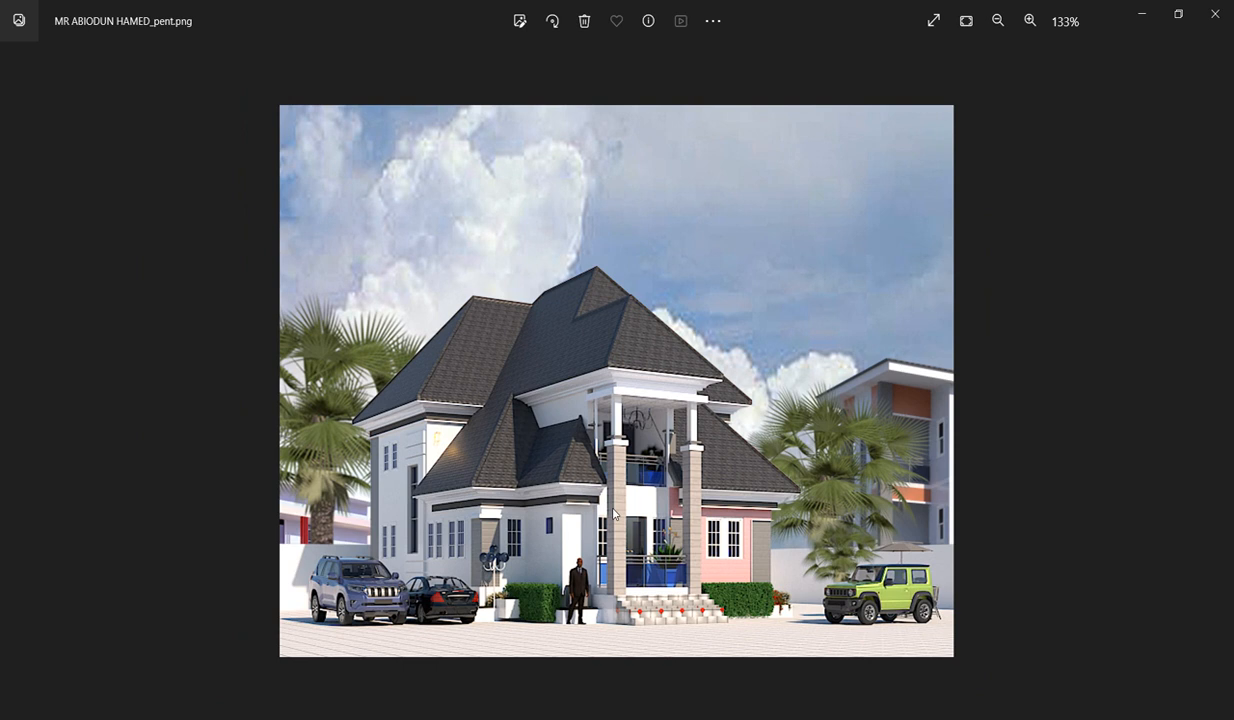
scroll(614, 514, up, 2)
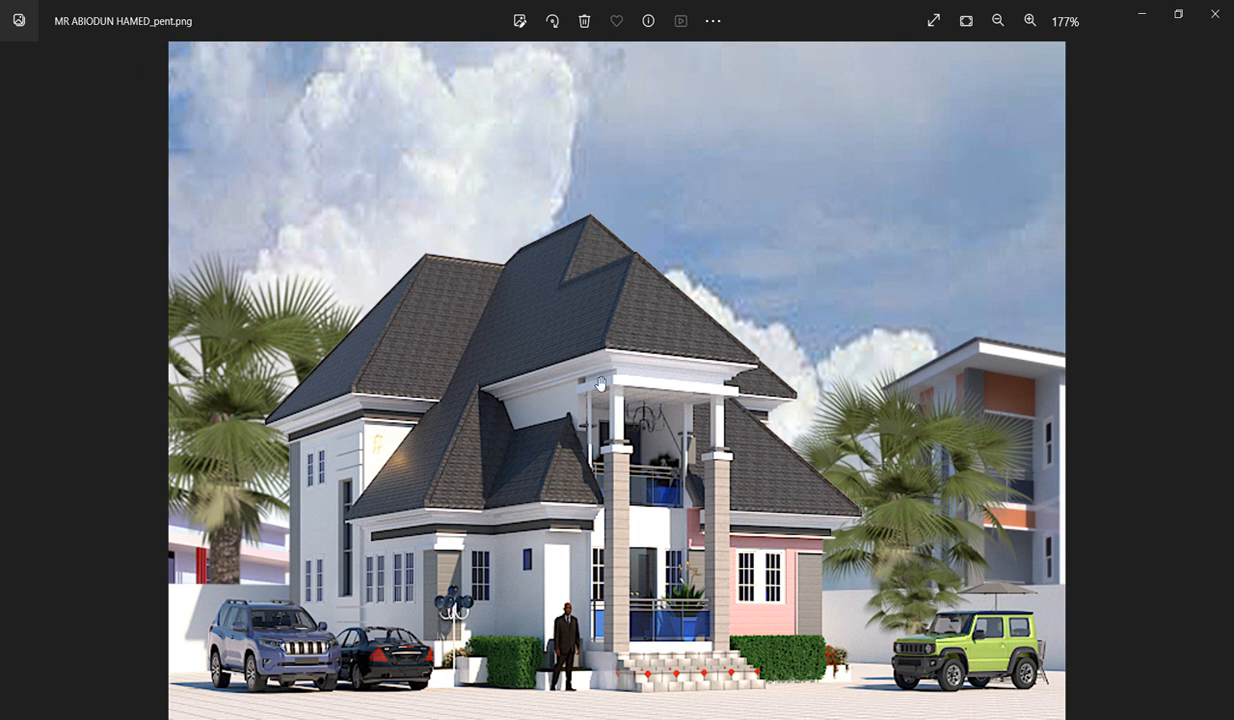
scroll(495, 575, up, 1)
scroll(483, 552, down, 2)
scroll(801, 479, up, 1)
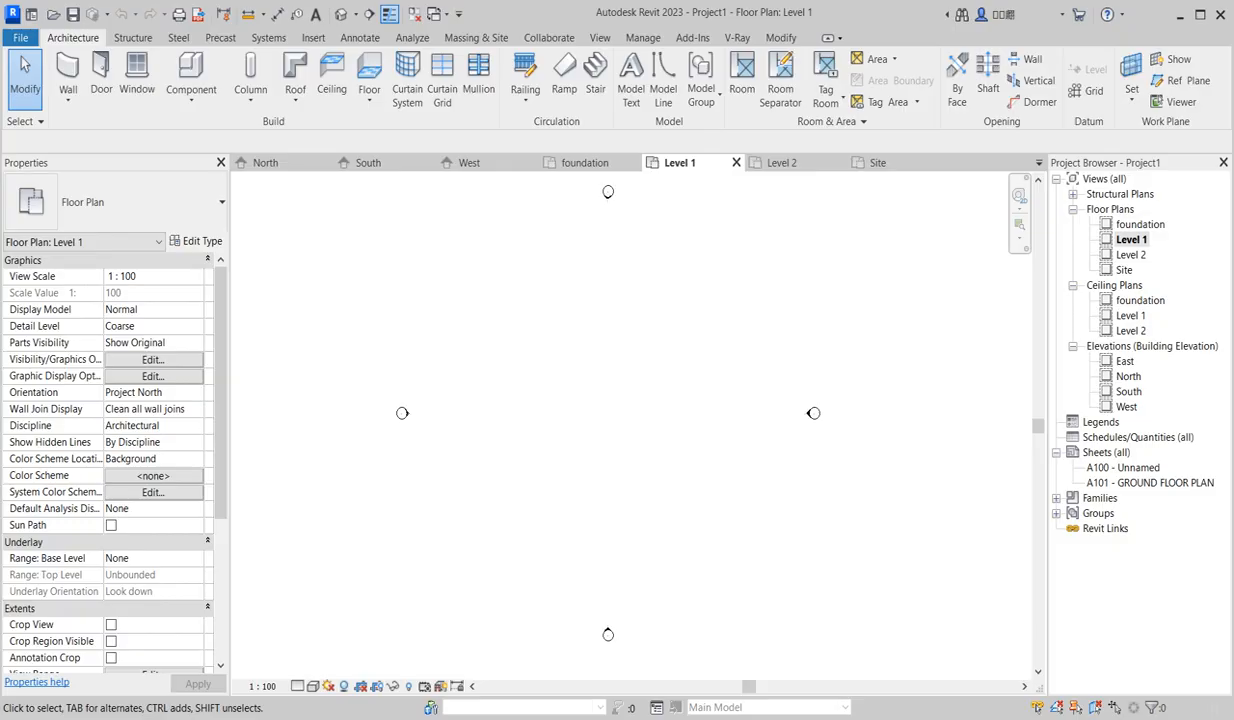
Switch back to Revit and start placing walls on Level 1 with the Basic Wall type Generic - 200mm.
scroll(565, 369, up, 2)
scroll(543, 504, down, 2)
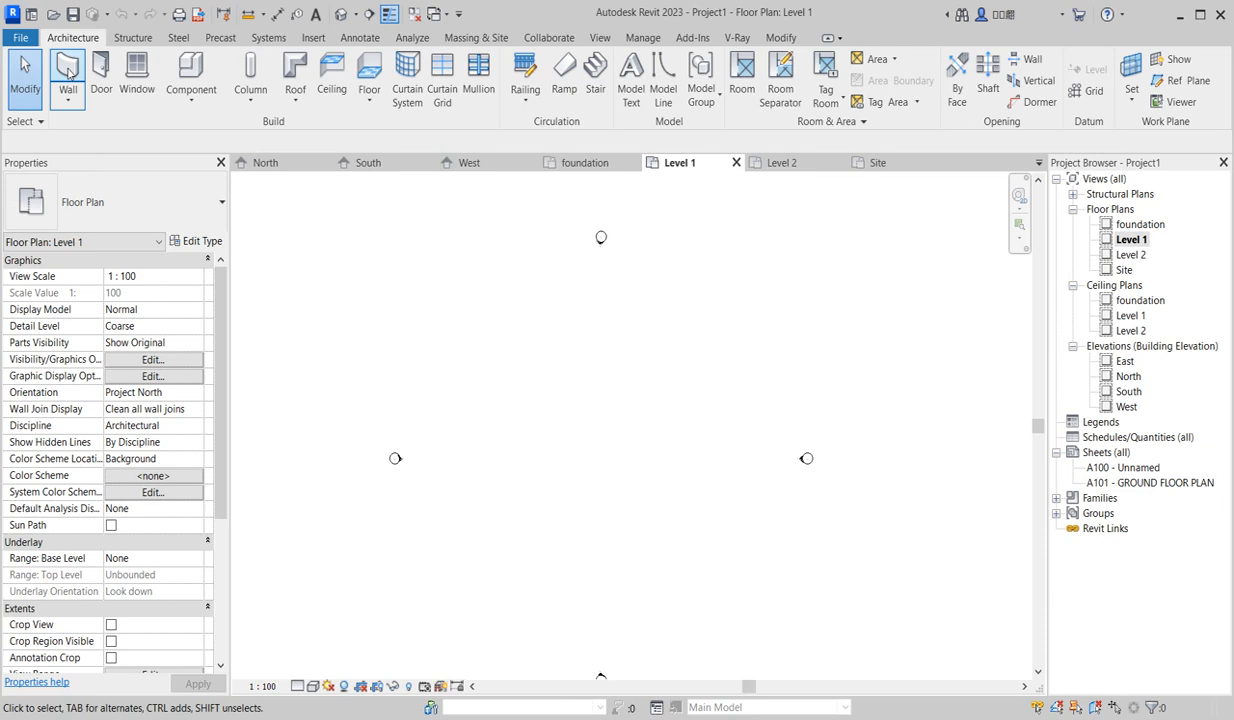
click(68, 72)
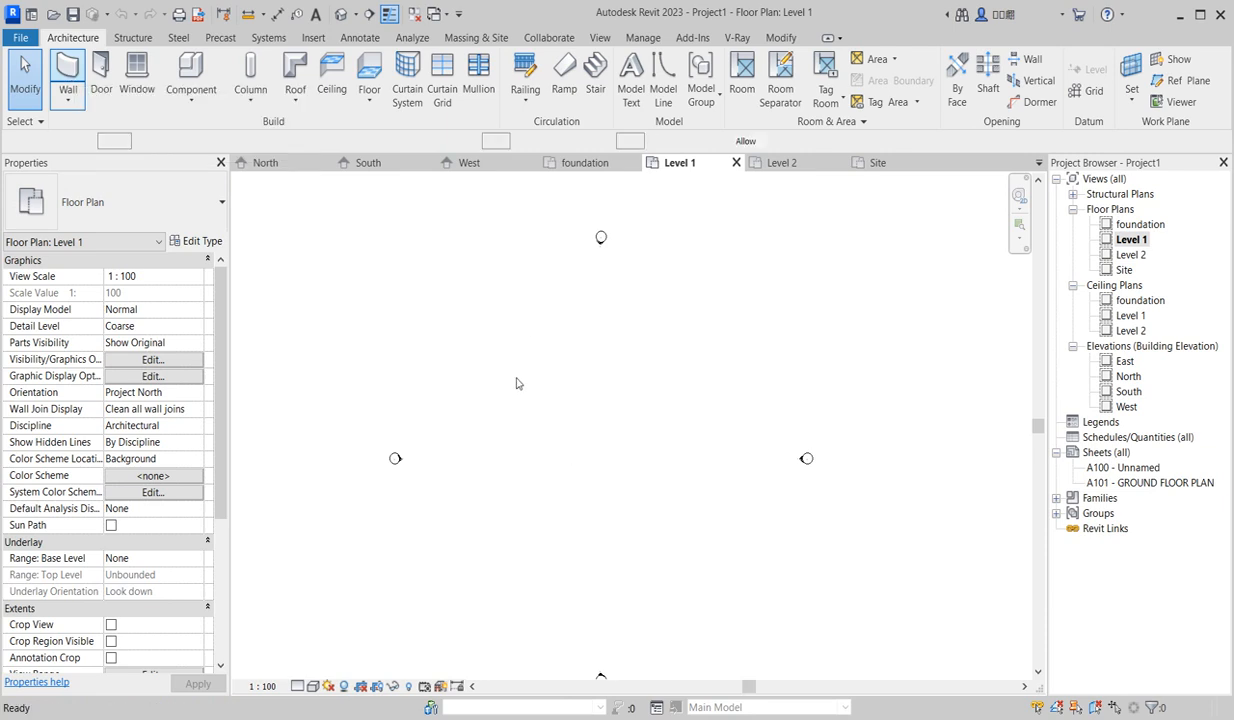
scroll(521, 414, up, 1)
click(203, 212)
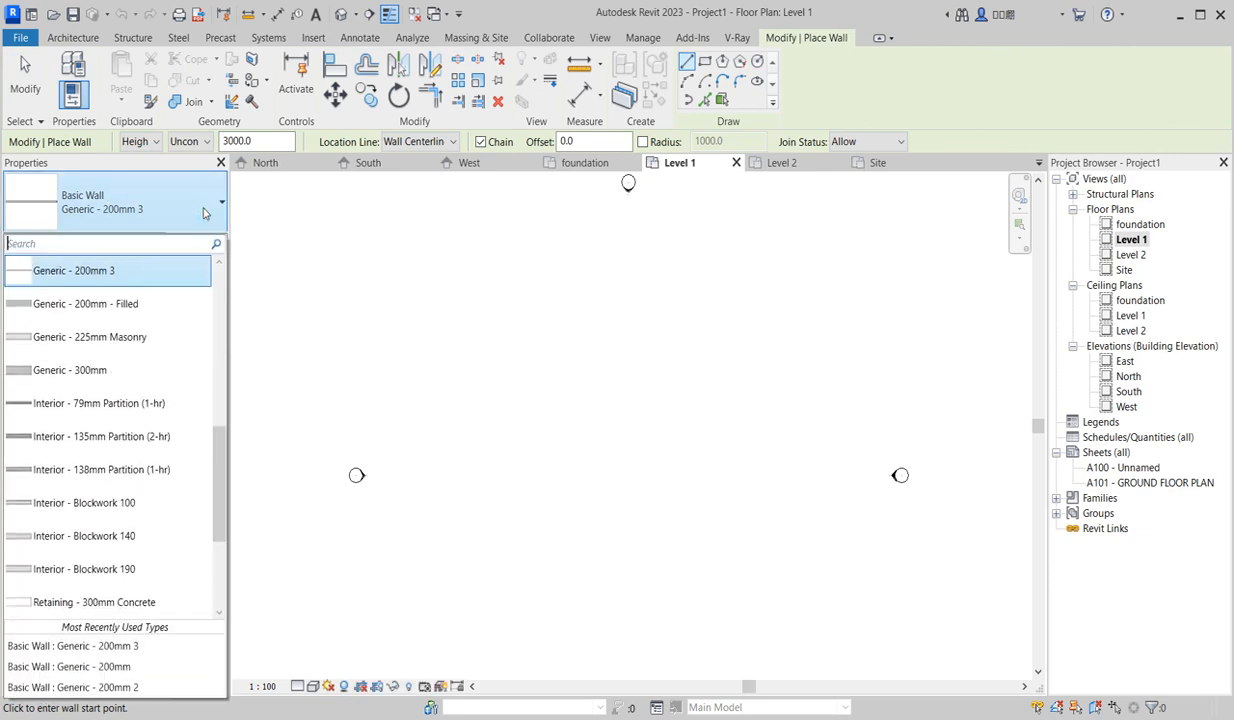
drag(220, 501, 189, 657)
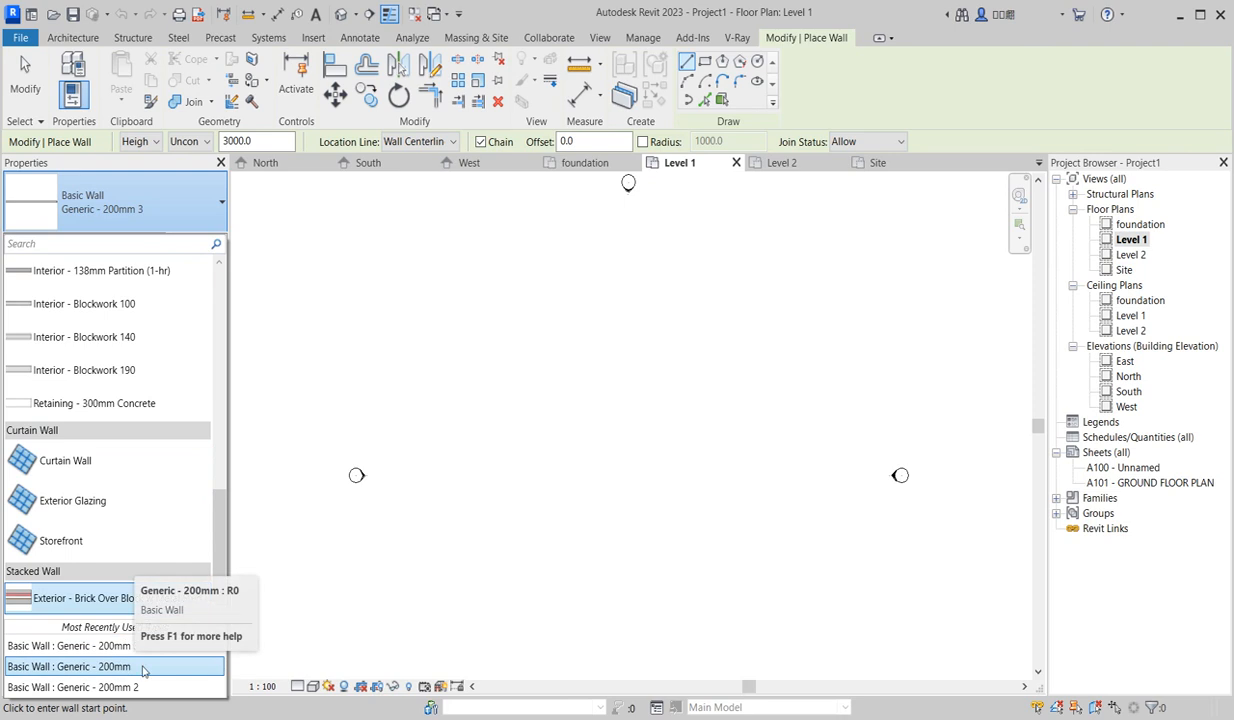
click(143, 666)
scroll(582, 528, up, 2)
scroll(498, 523, down, 3)
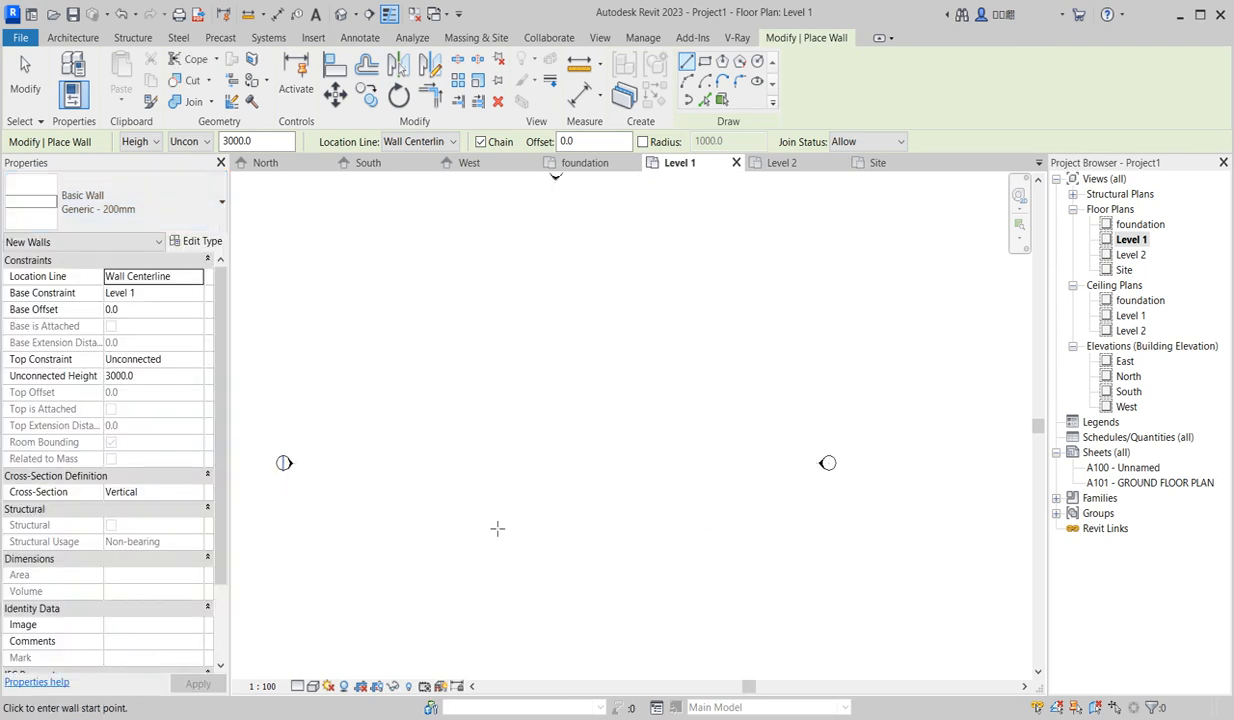
Draw a vertical exterior wall about 11000 mm long downward in the middle of the Level 1 plan.
scroll(421, 474, up, 3)
scroll(460, 480, down, 2)
scroll(500, 490, up, 1)
click(519, 280)
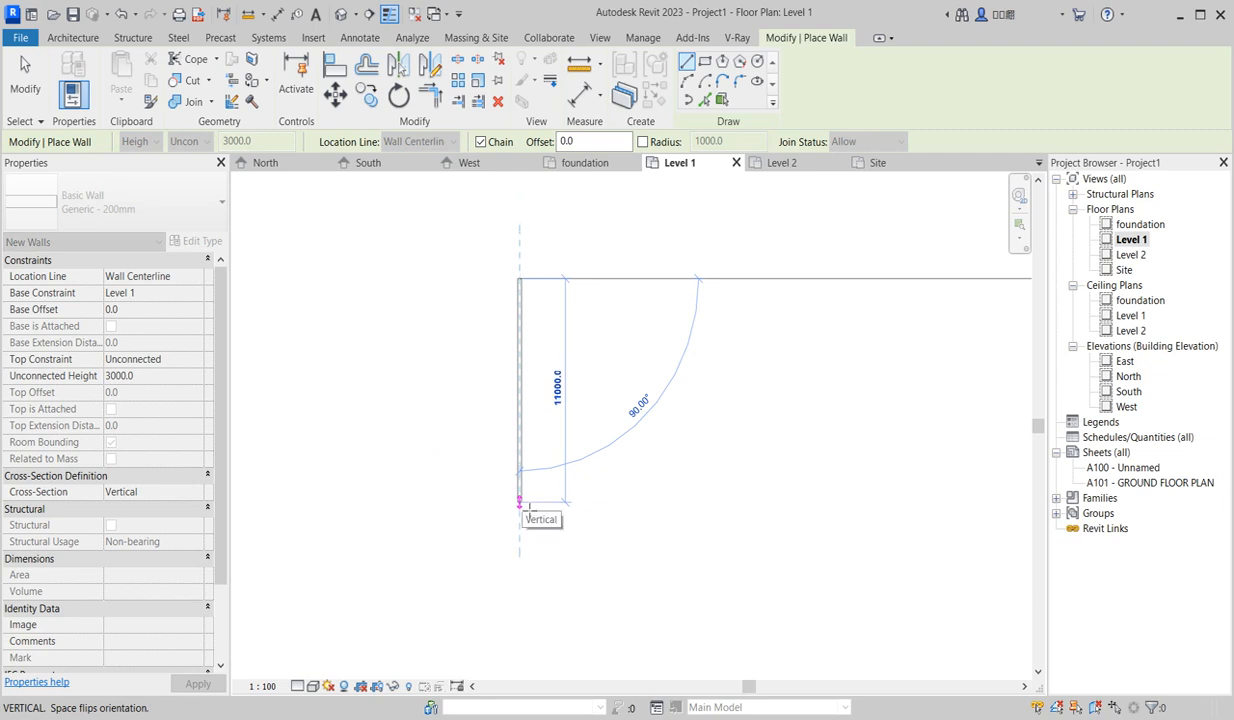
click(519, 502)
key(Escape)
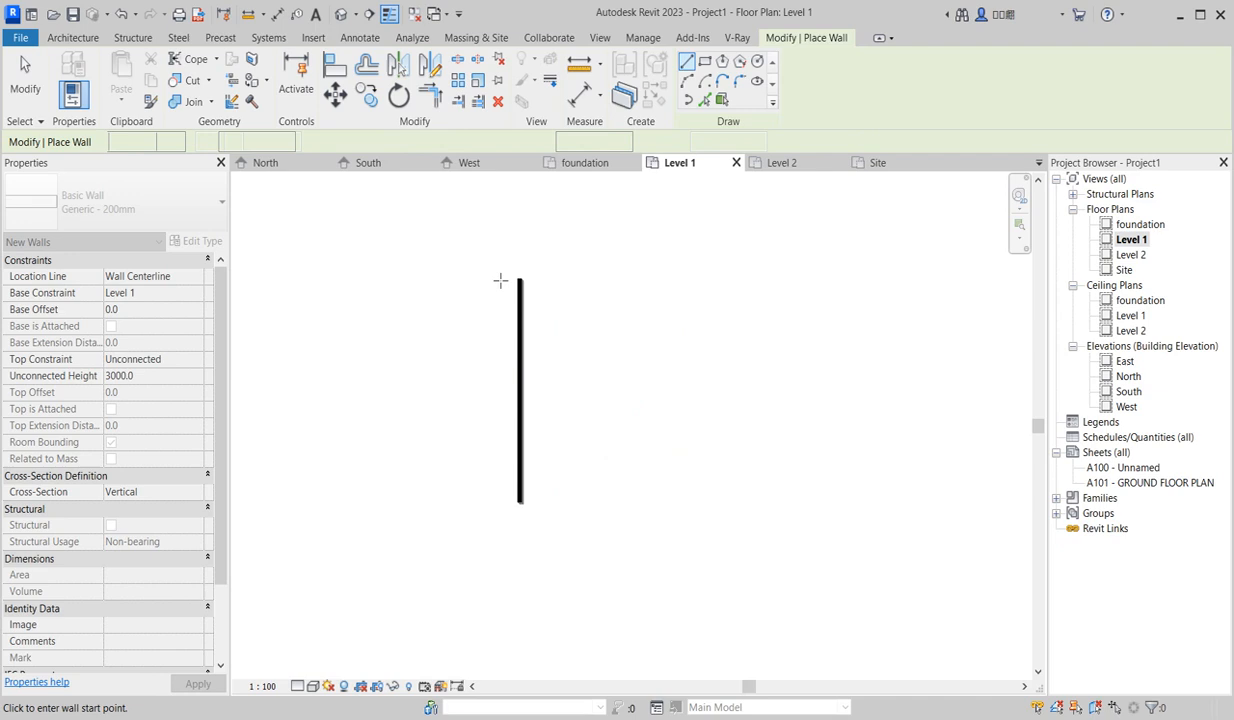
Draw three more walls from the vertical wall's upper end to close a rectangular perimeter about 10700 mm wide.
click(519, 279)
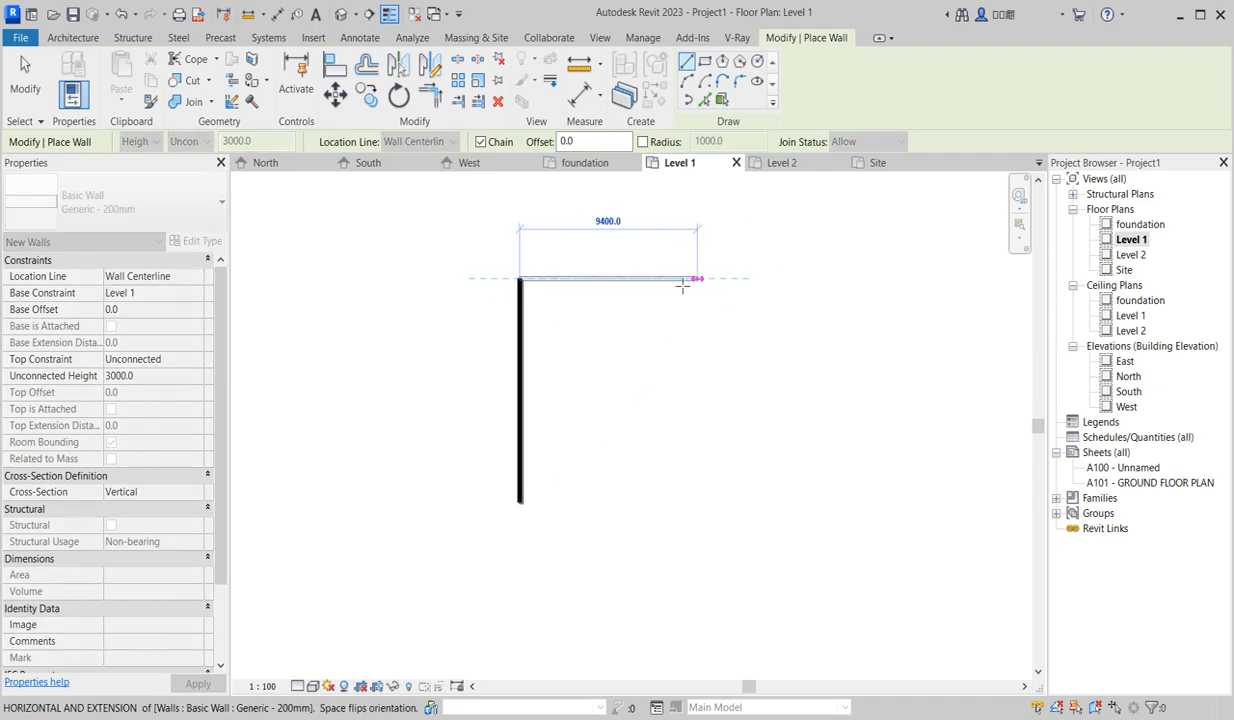
click(722, 279)
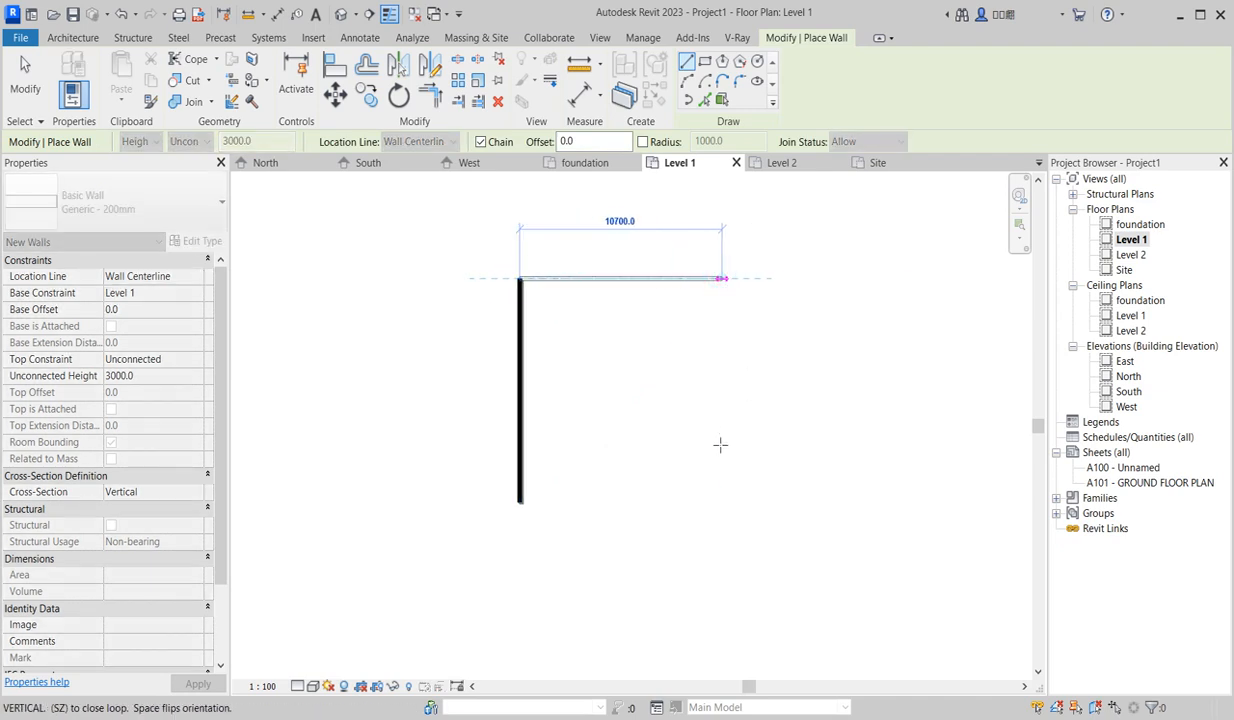
click(722, 500)
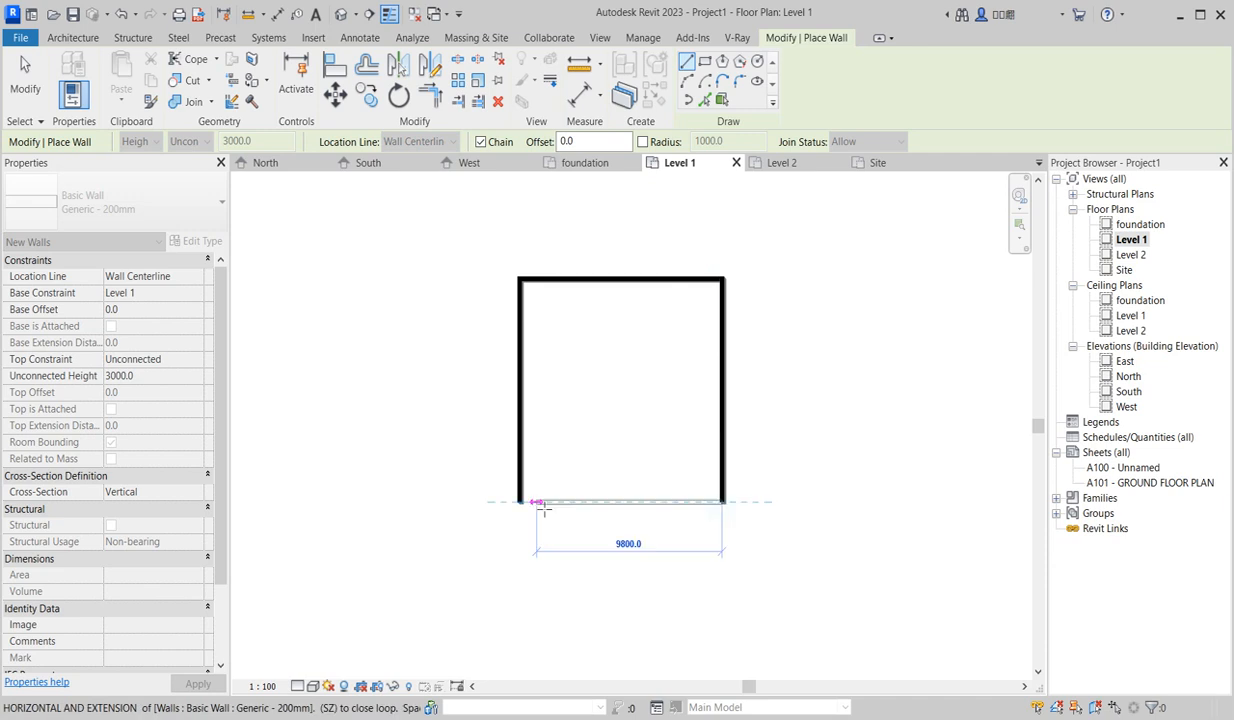
click(519, 500)
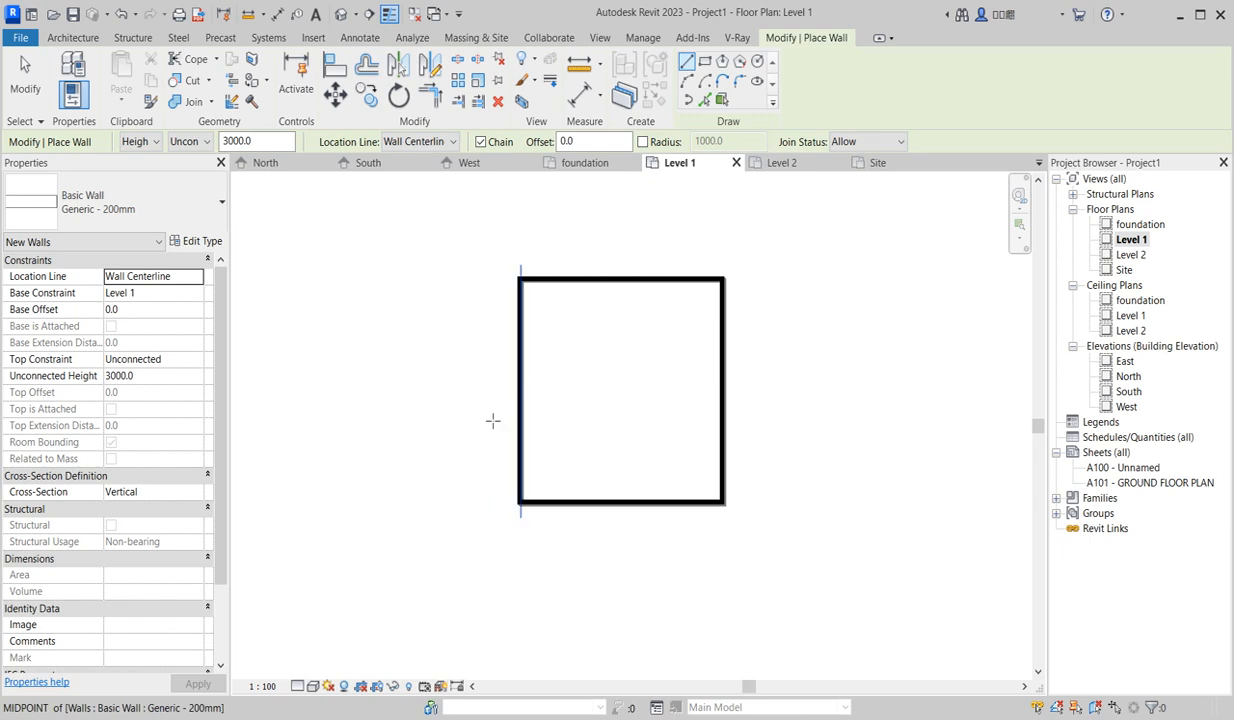
Turn off shadows in the Level 1 plan view and end wall placement.
scroll(515, 410, up, 2)
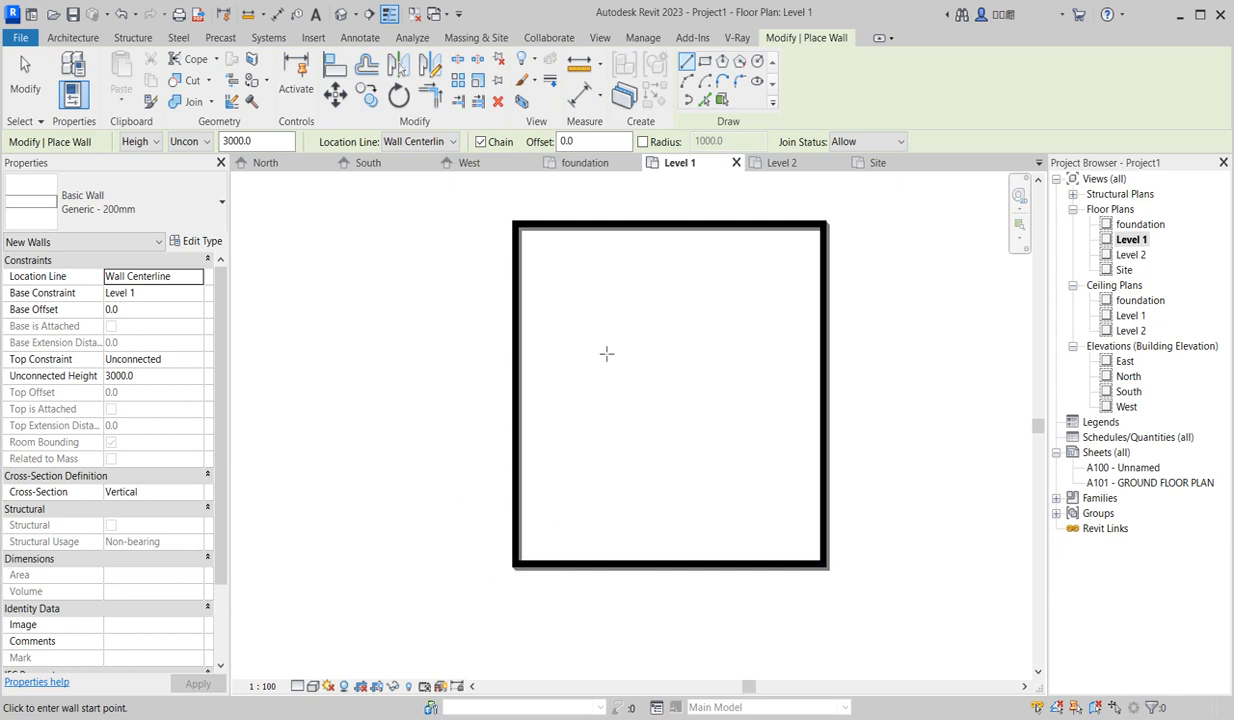
click(341, 687)
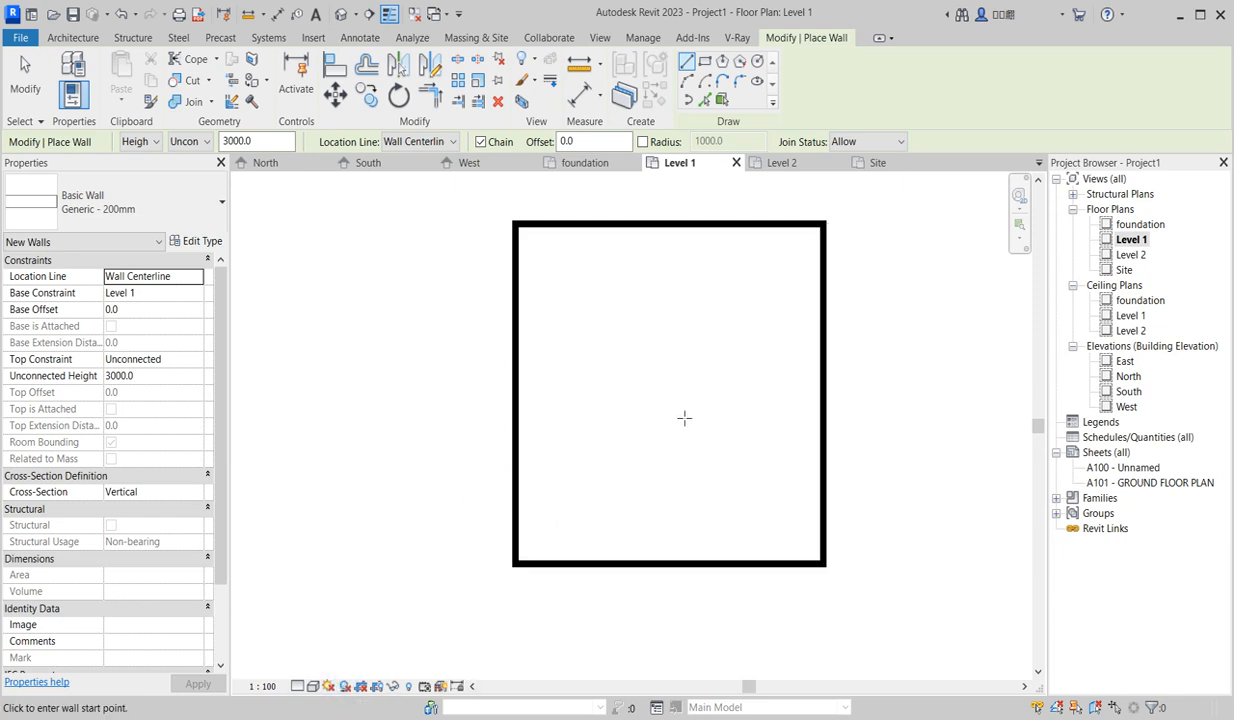
right_click(652, 353)
click(625, 328)
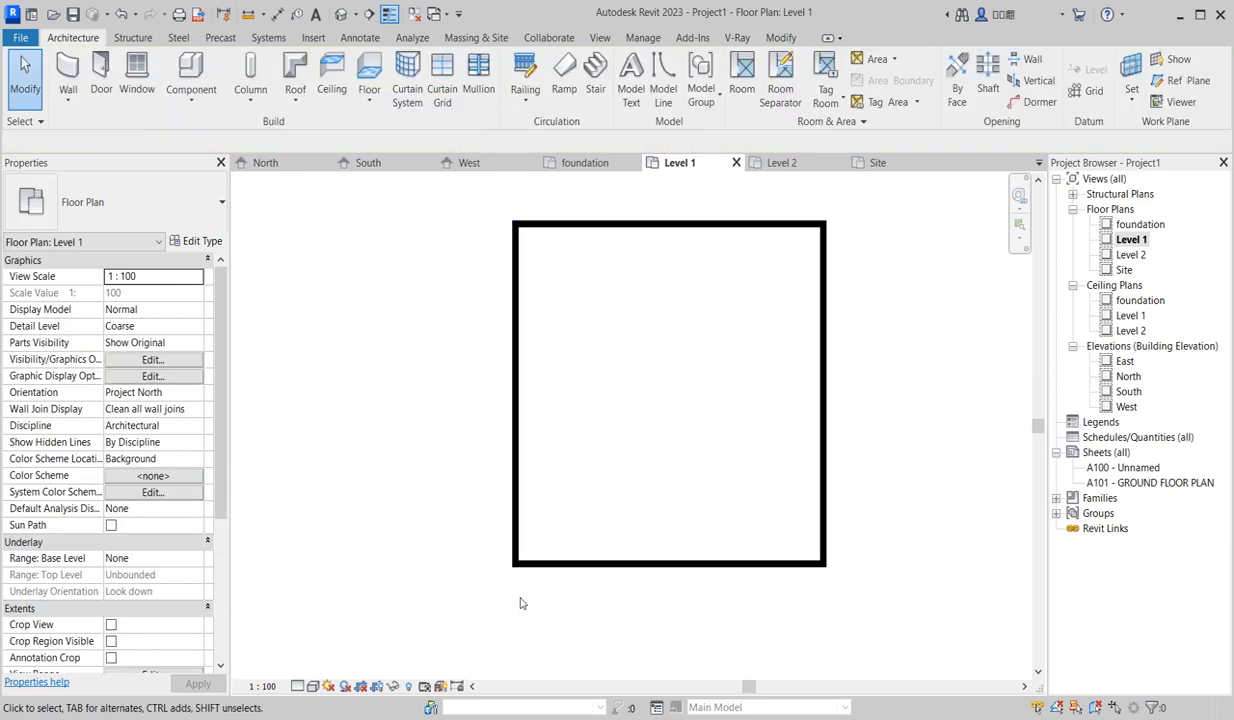
scroll(563, 399, up, 2)
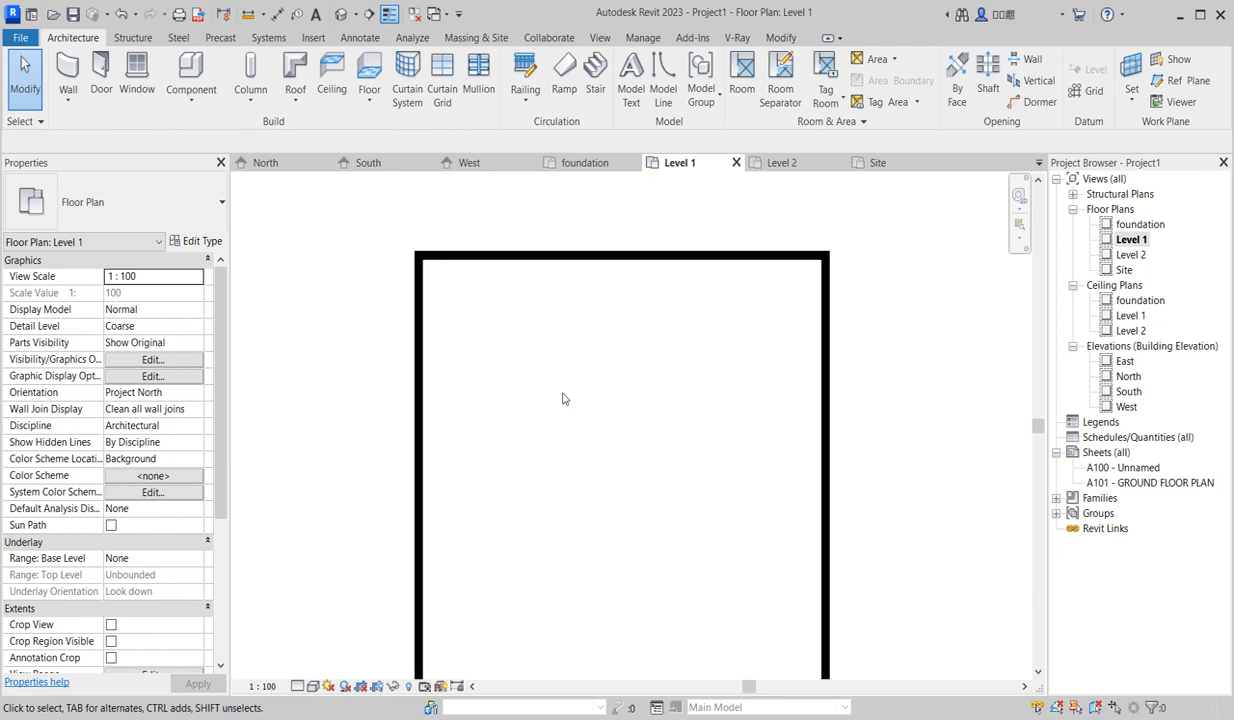
scroll(585, 421, down, 2)
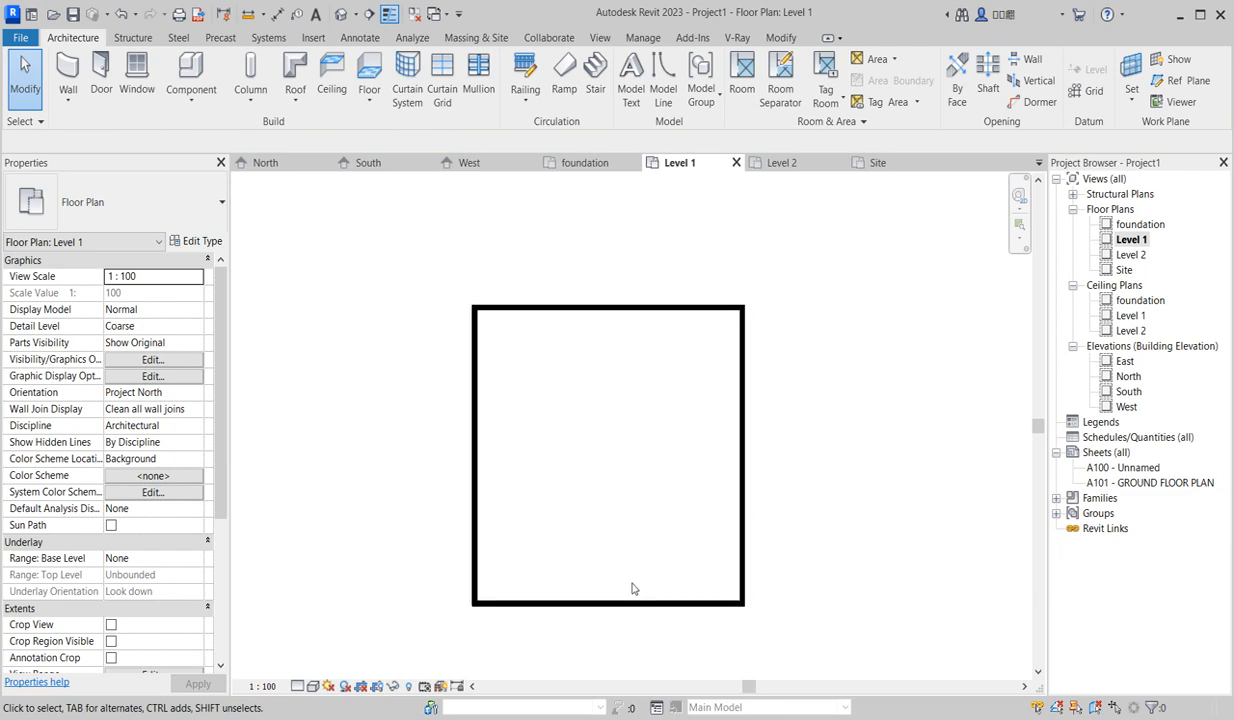
scroll(505, 537, up, 1)
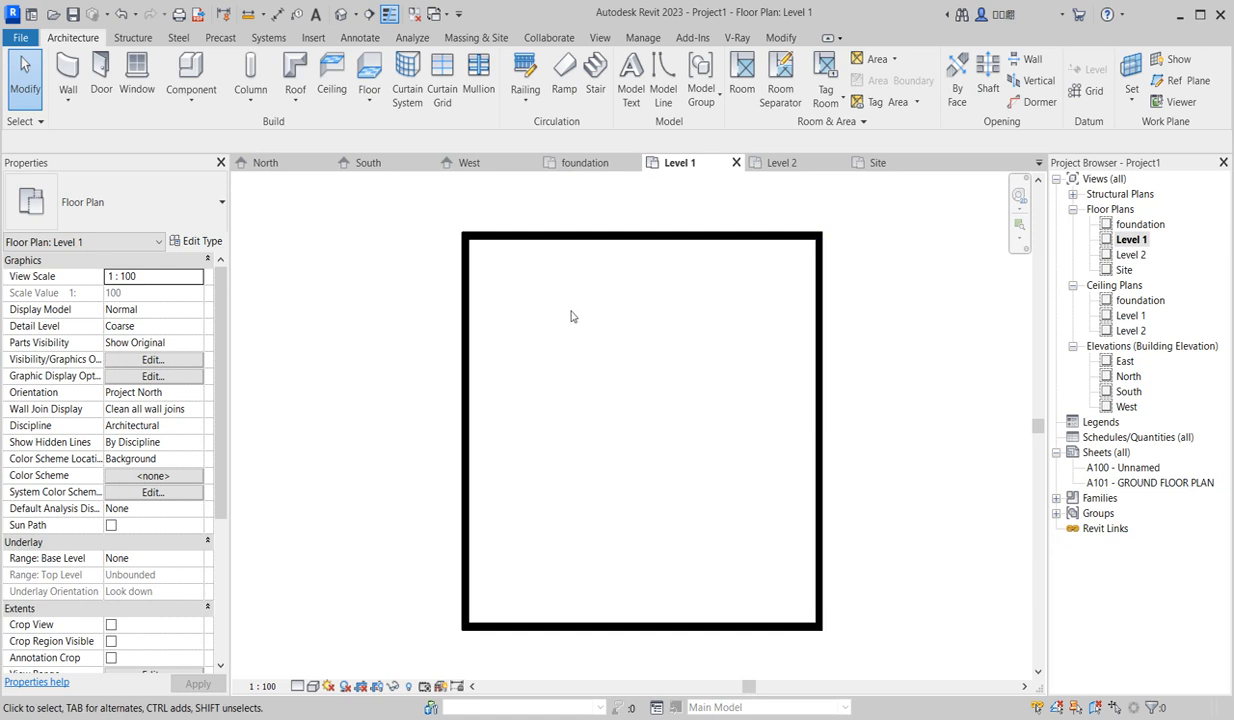
scroll(582, 357, down, 2)
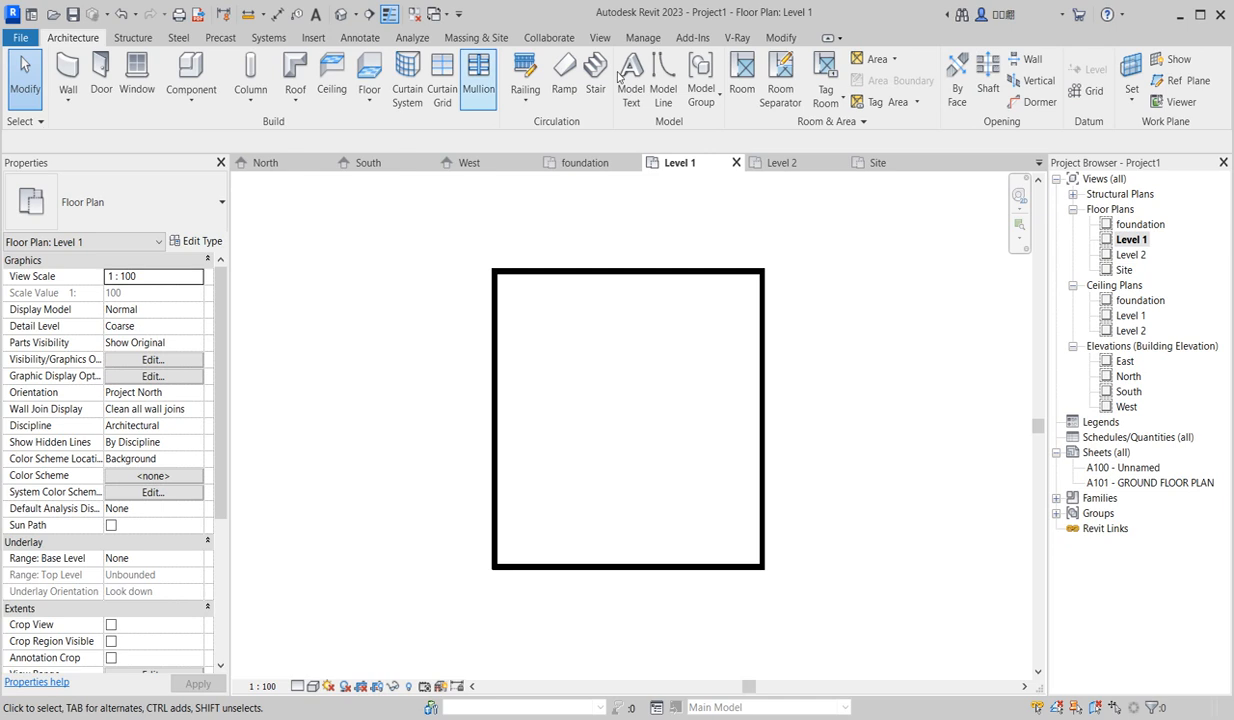
Using Create Similar on the west wall, draw an interior wall about 6500 mm eastward, then down to the south wall, enclosing the southwest corner room.
click(497, 322)
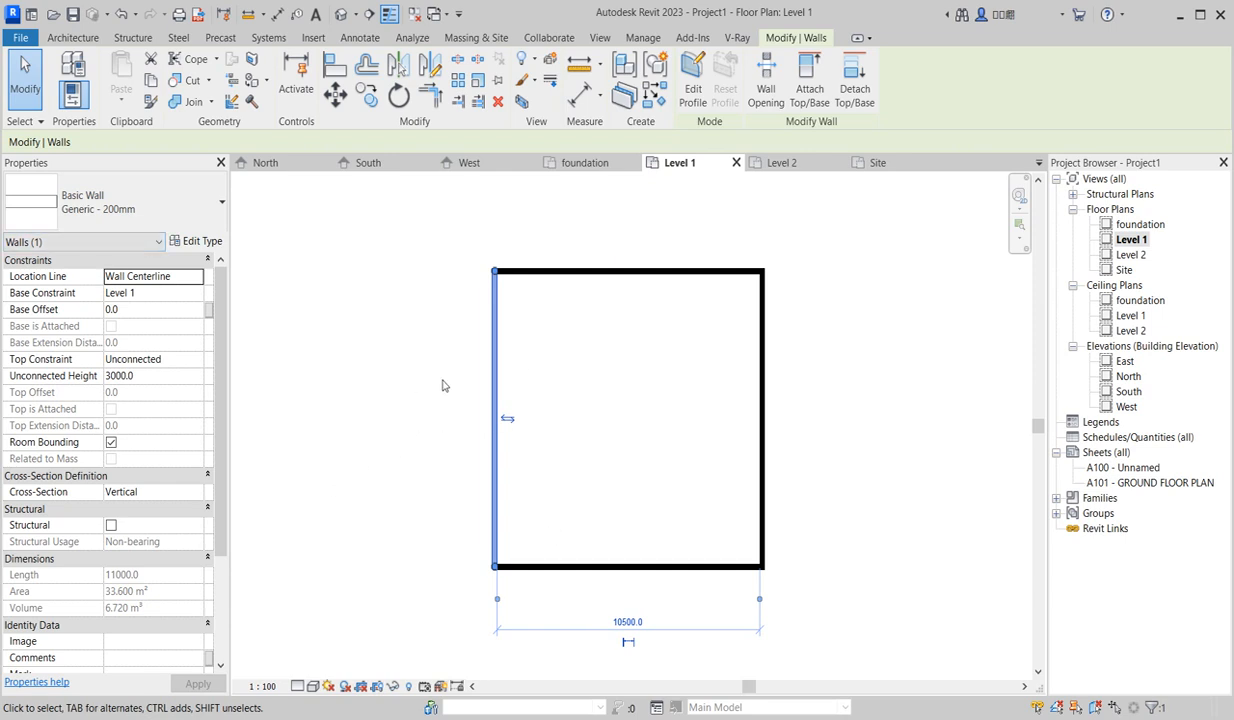
click(652, 93)
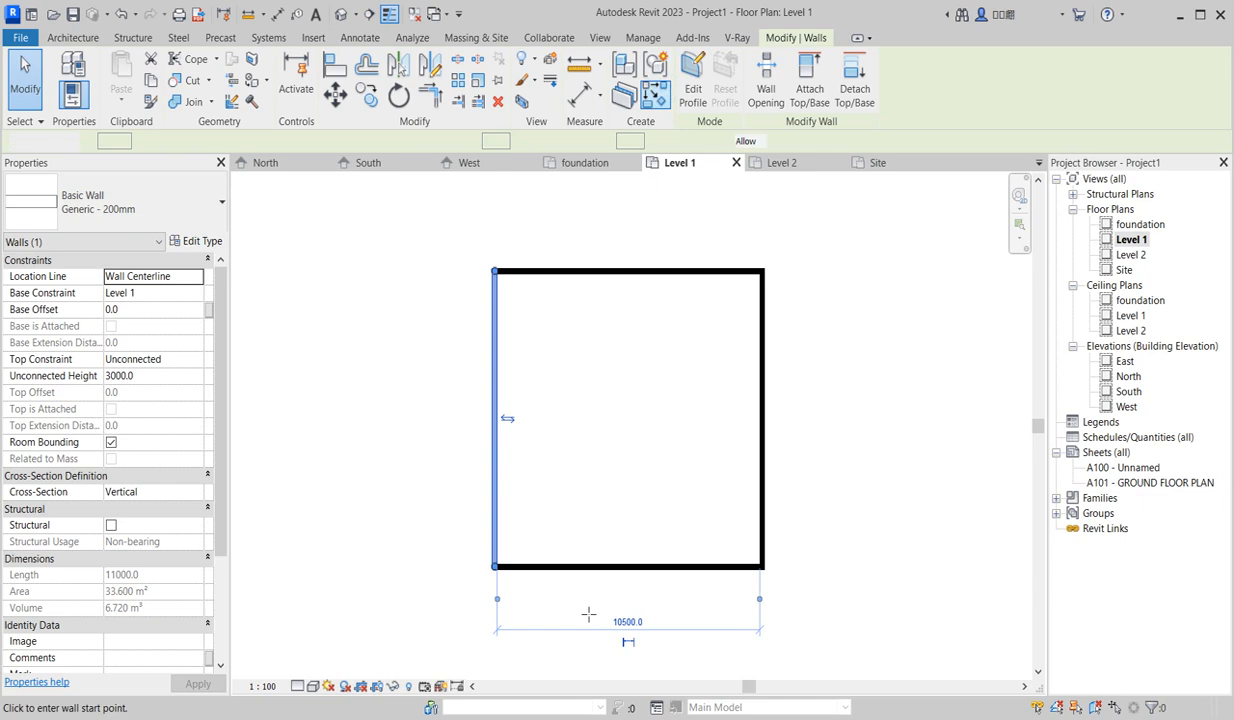
click(497, 440)
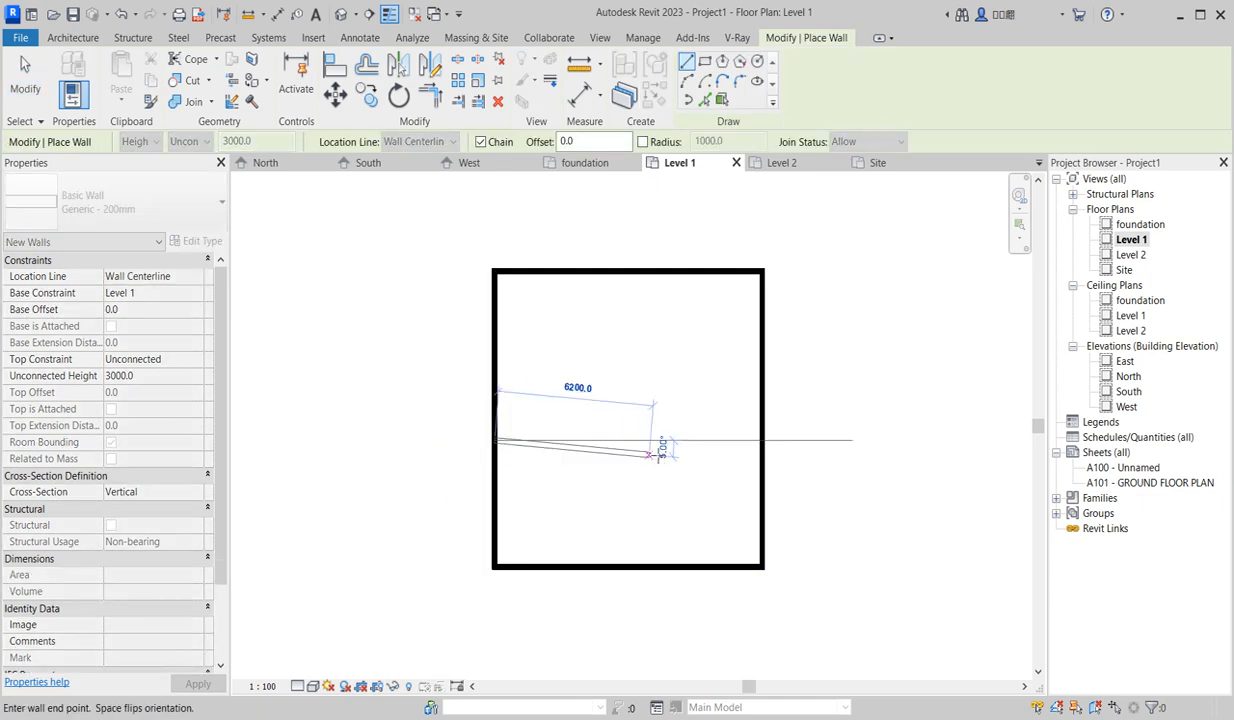
click(656, 440)
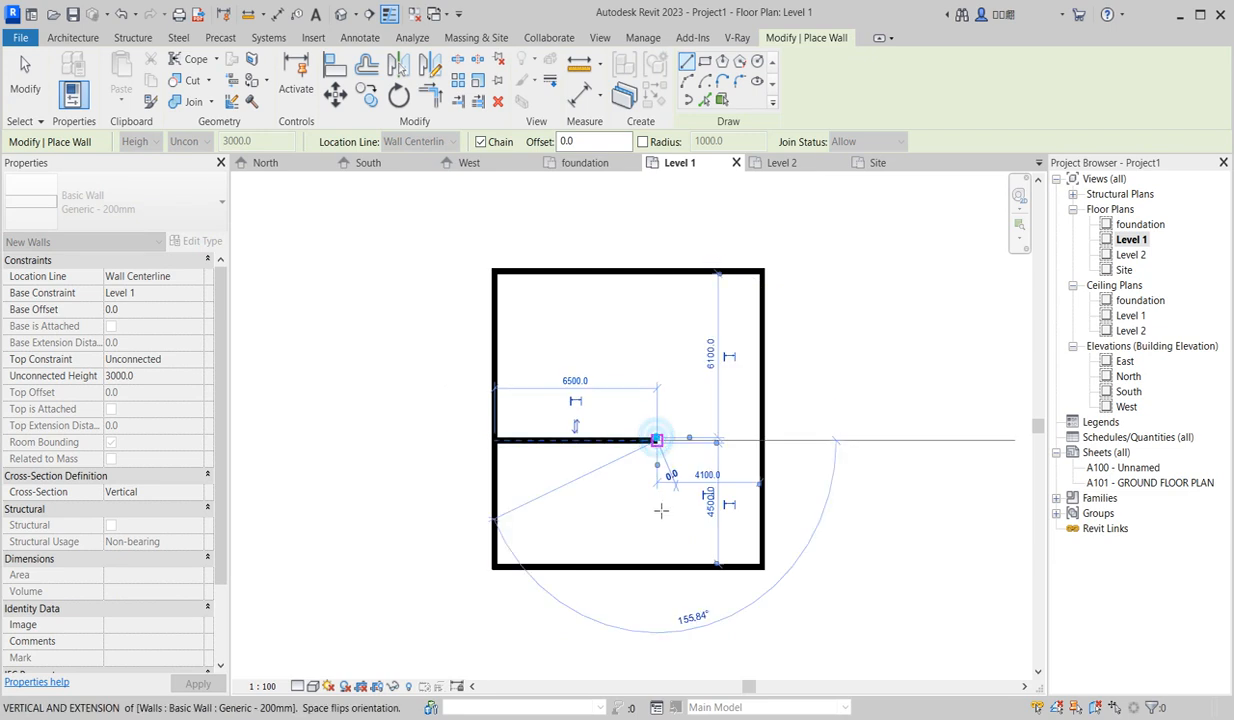
click(657, 567)
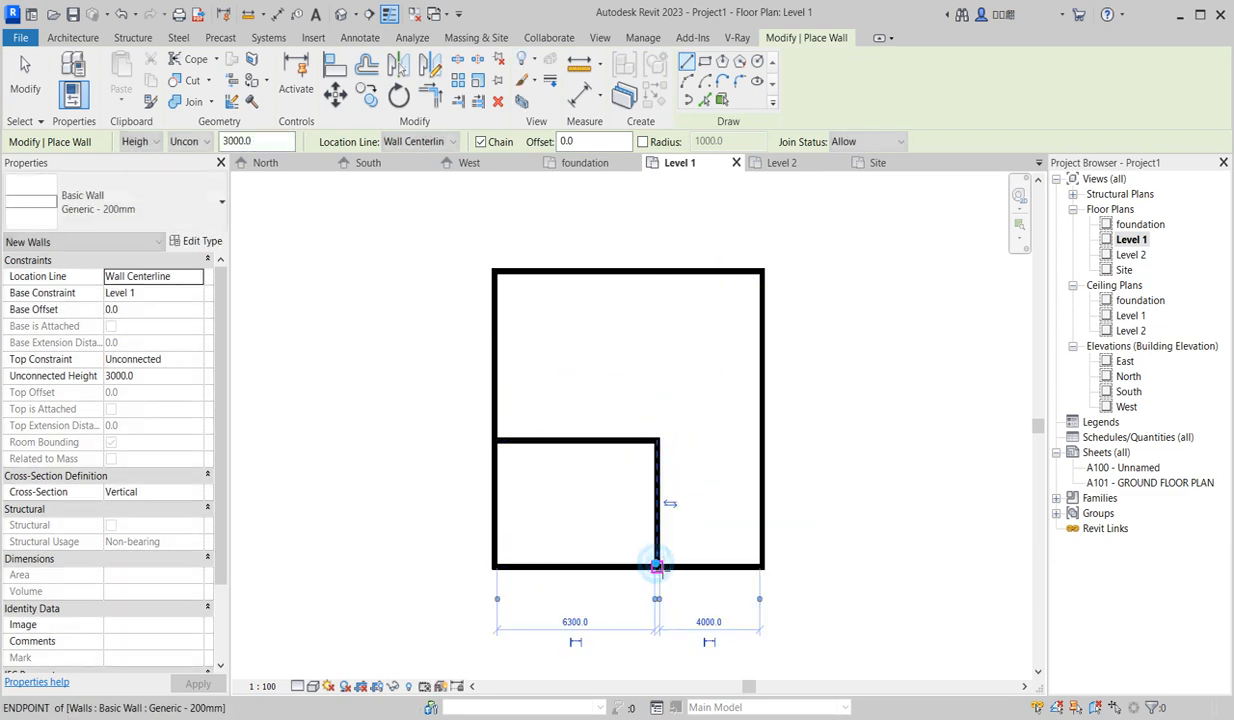
key(Escape)
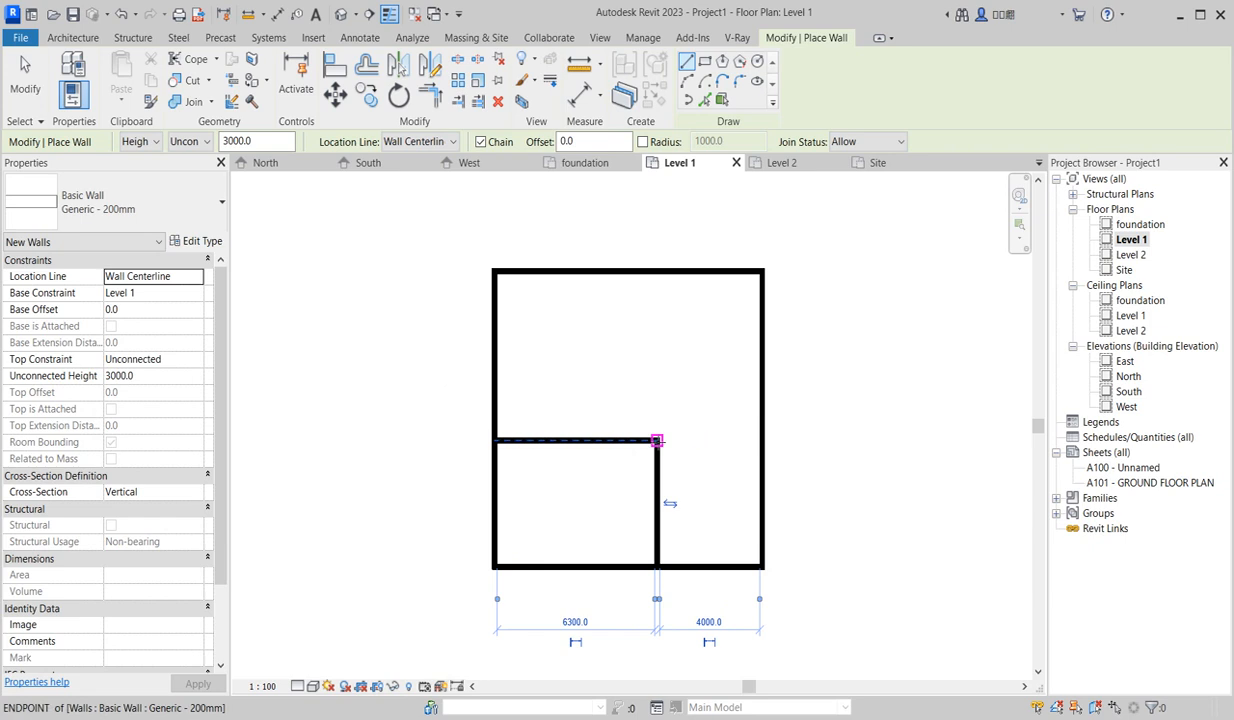
scroll(668, 453, up, 1)
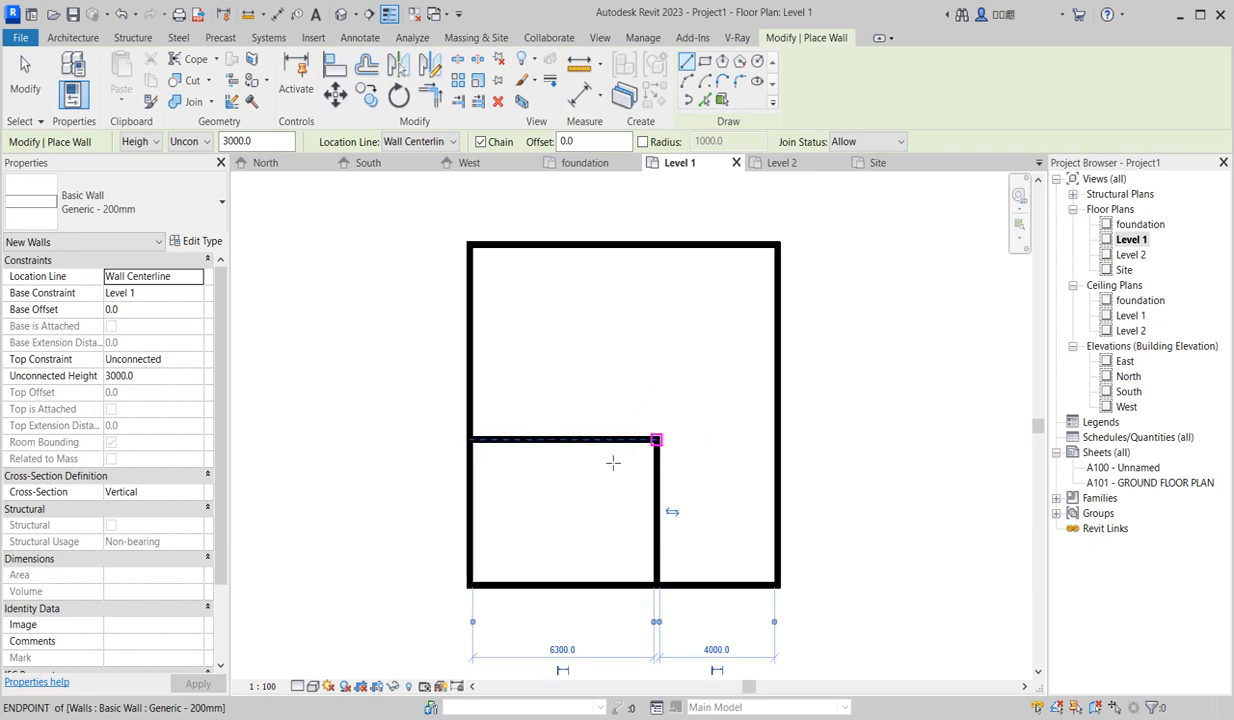
right_click(566, 362)
click(592, 372)
right_click(577, 347)
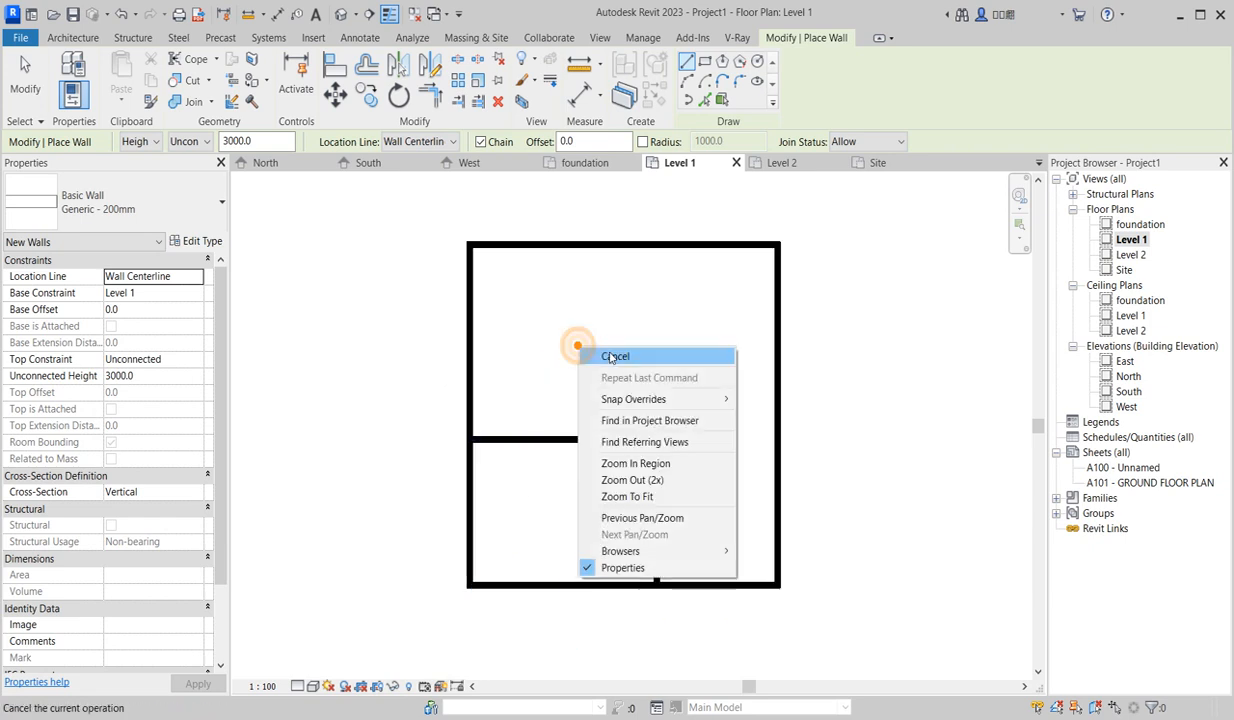
click(596, 356)
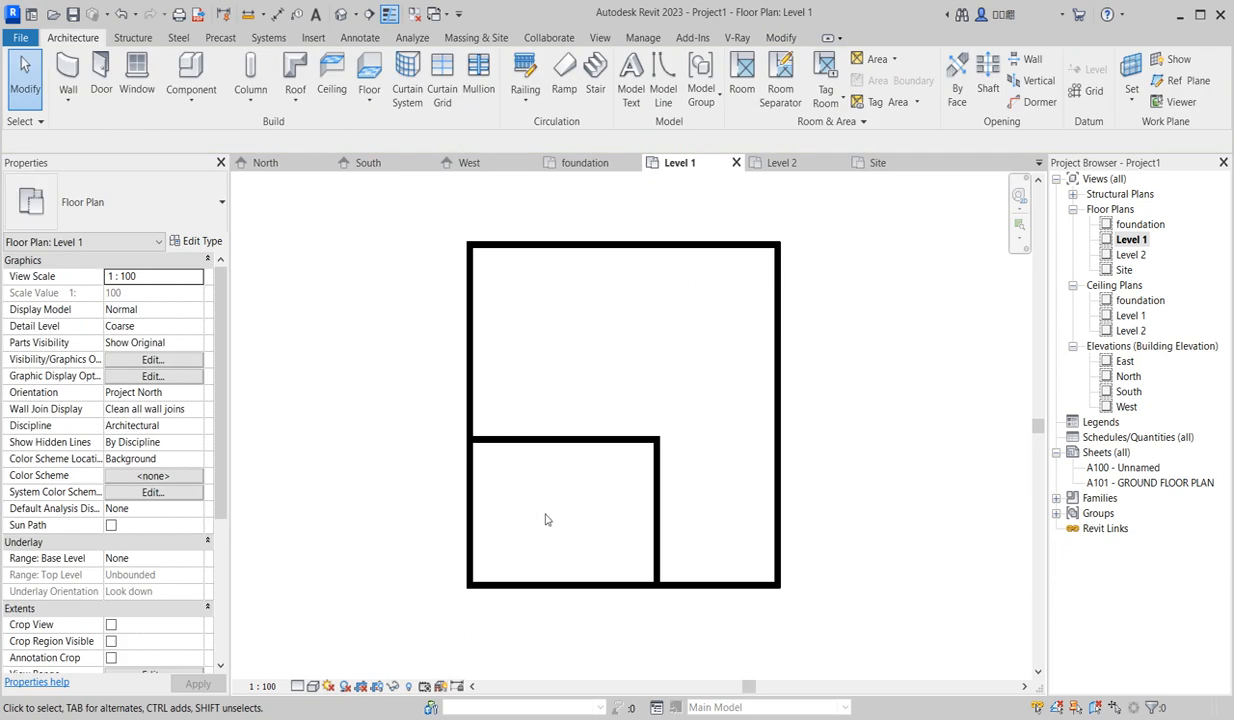
Set the southwest room's clear width to 5200 mm by repositioning its vertical interior wall.
click(655, 524)
scroll(568, 473, down, 2)
scroll(558, 560, up, 2)
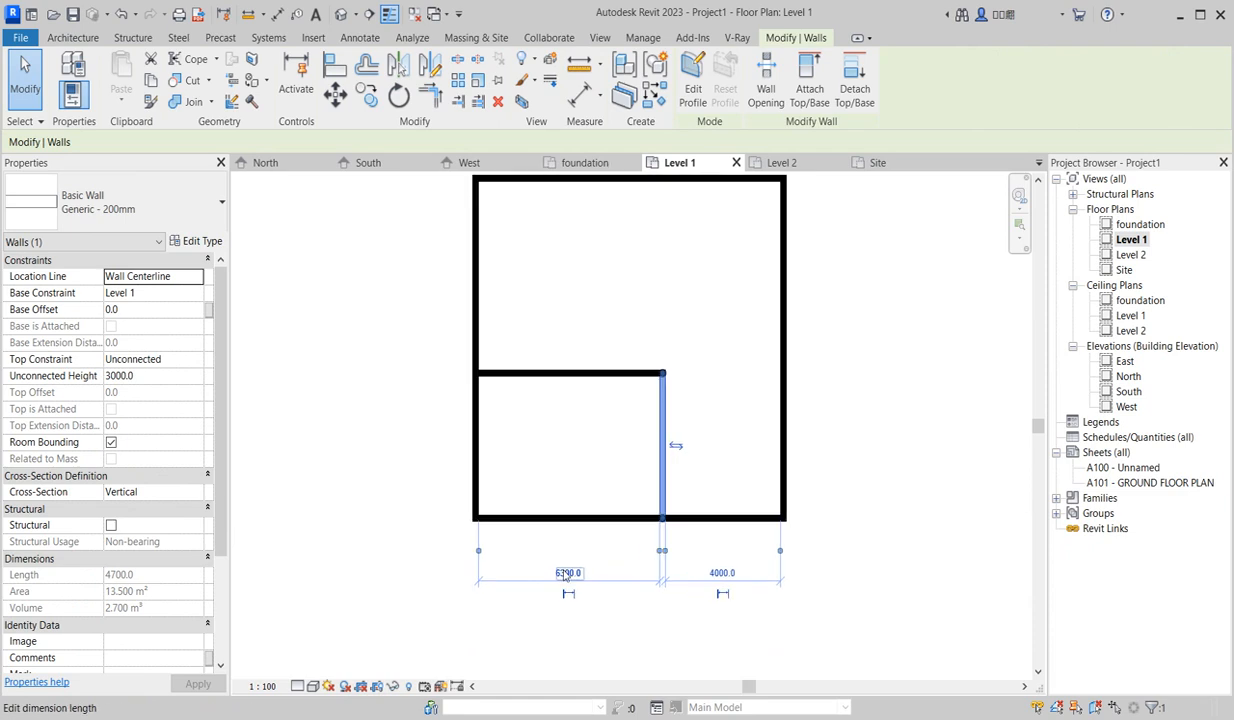
click(563, 572)
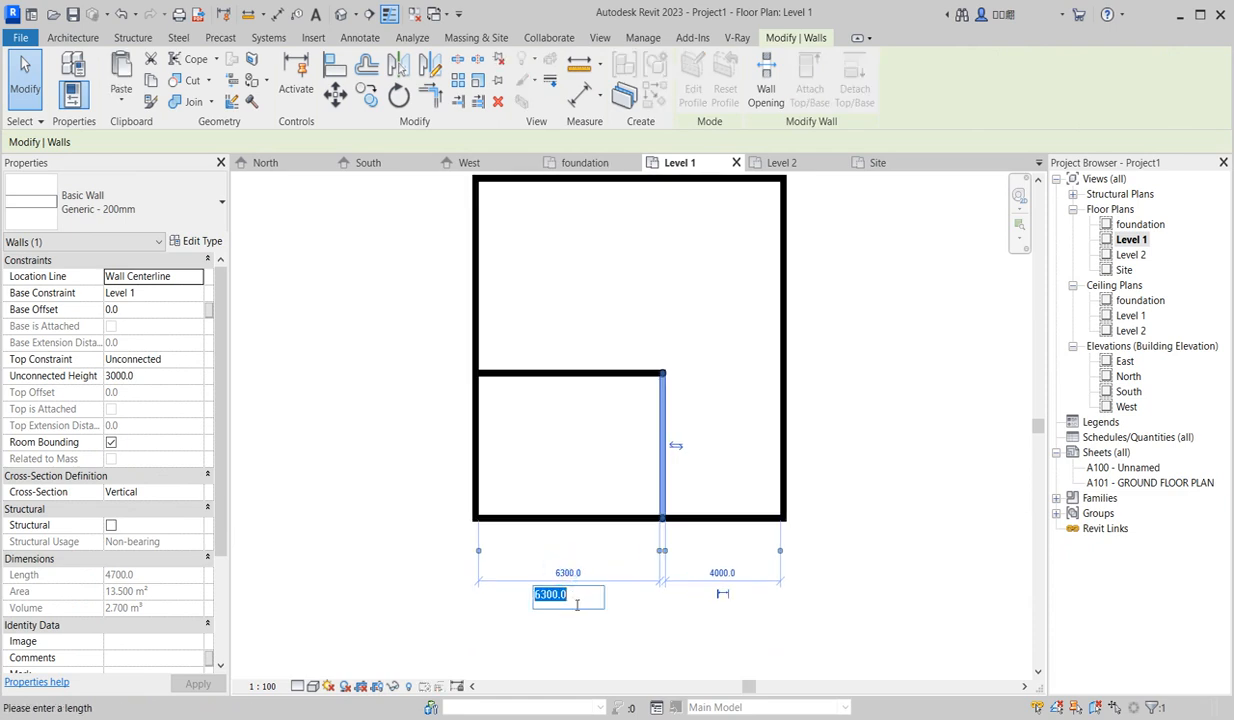
text(5200)
key(Return)
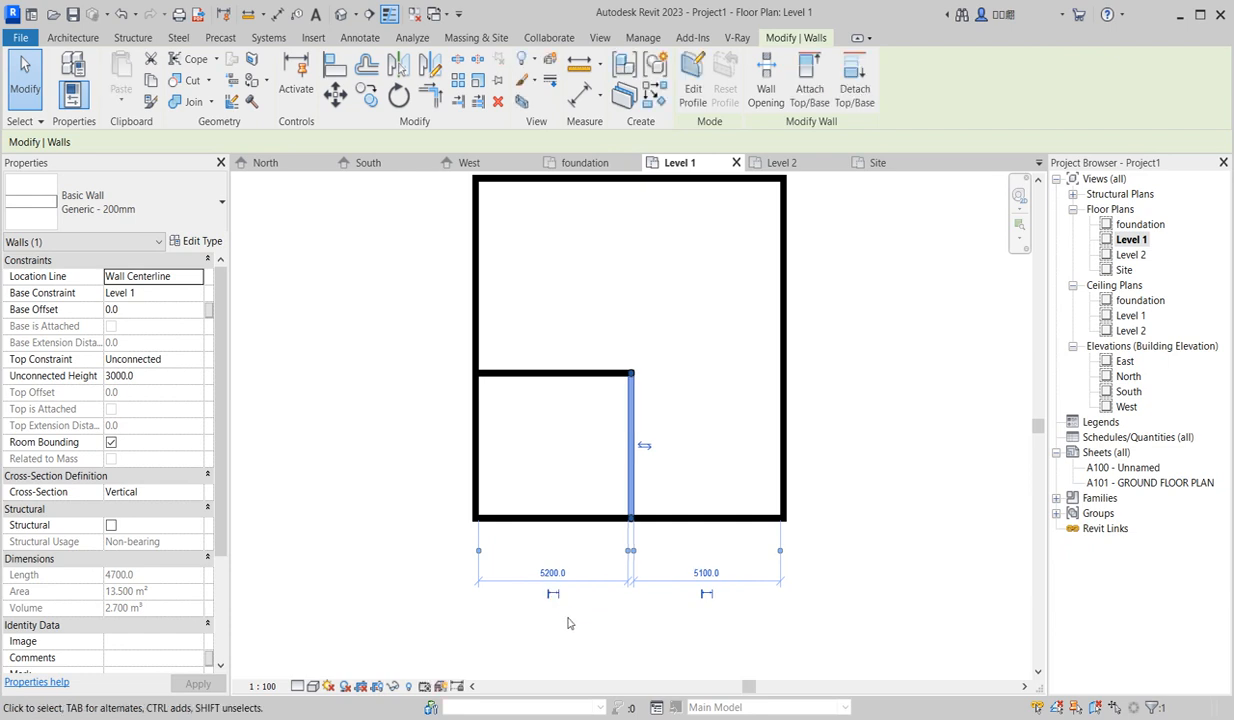
key(Escape)
scroll(620, 470, down, 1)
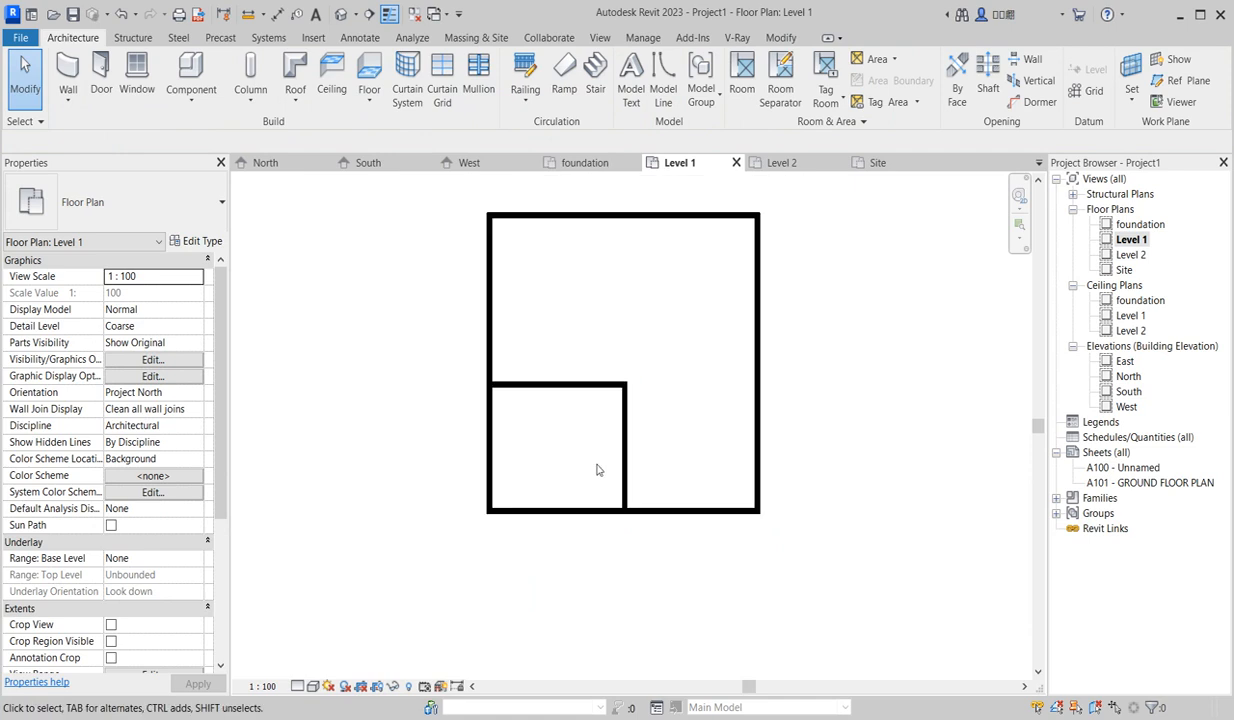
Move the east exterior wall so its clear distance from the vertical interior wall is 3900 mm.
click(757, 400)
scroll(677, 585, up, 1)
click(695, 558)
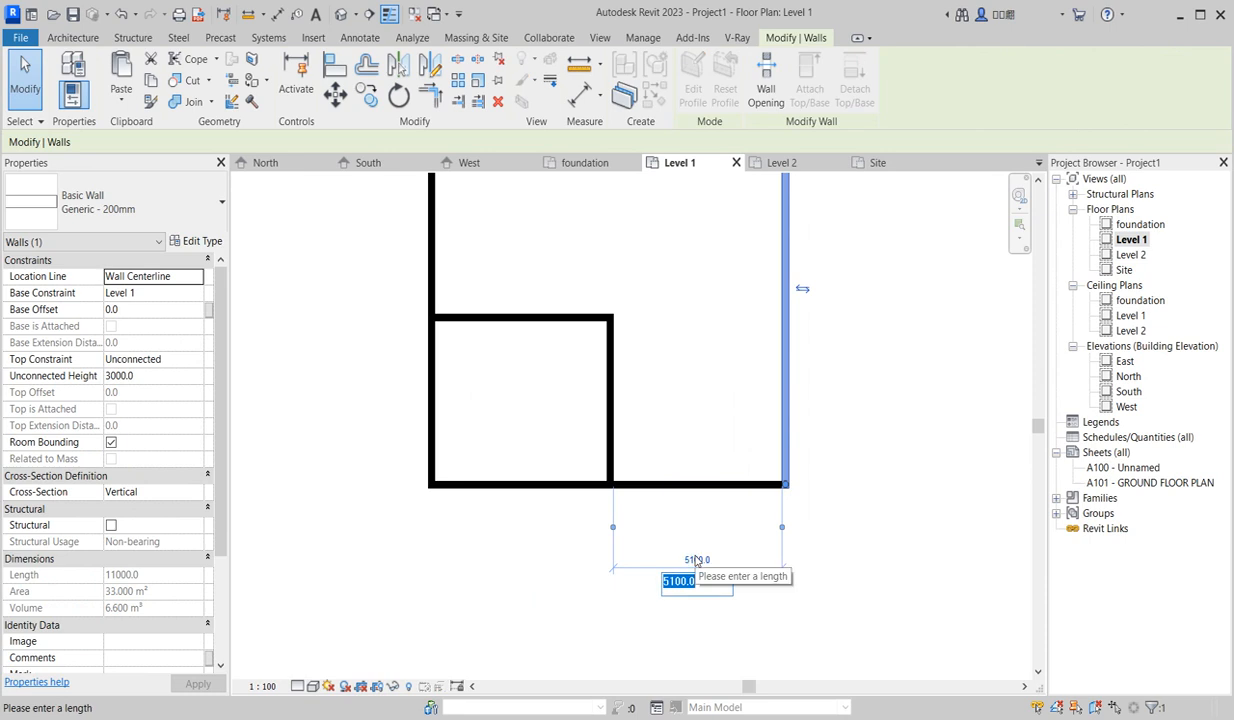
text(3900)
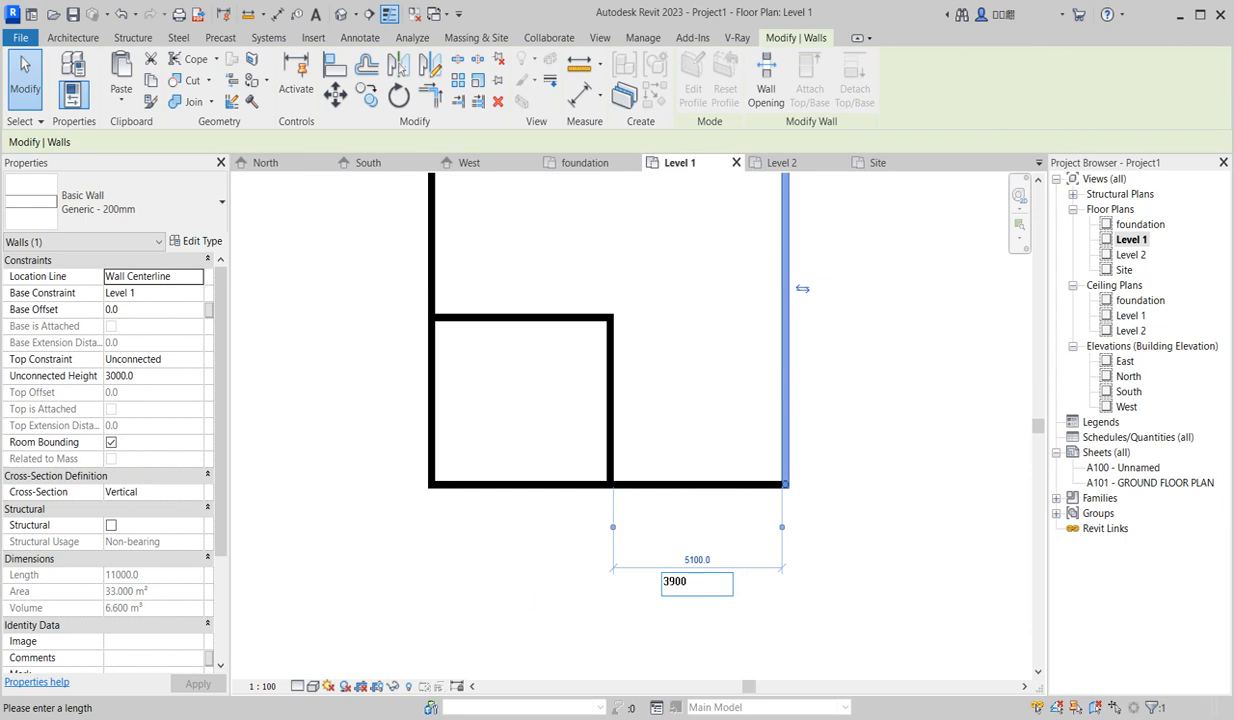
key(Return)
scroll(641, 360, down, 1)
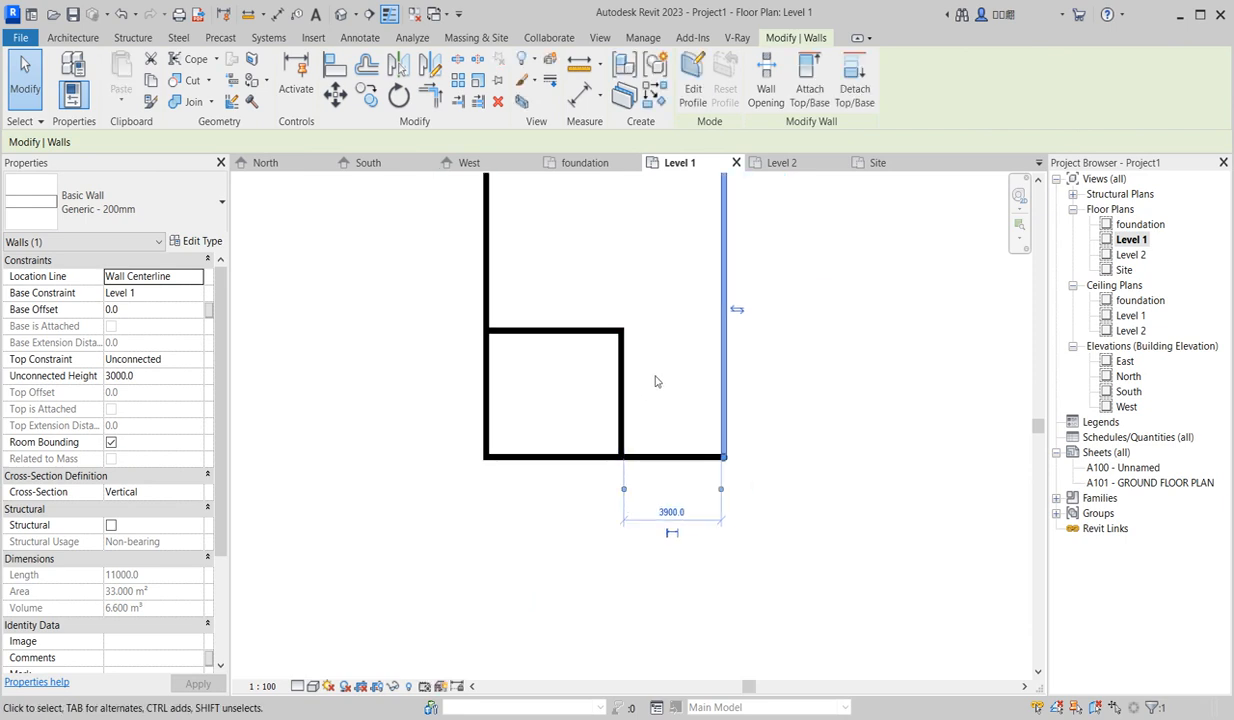
click(606, 428)
scroll(529, 510, down, 2)
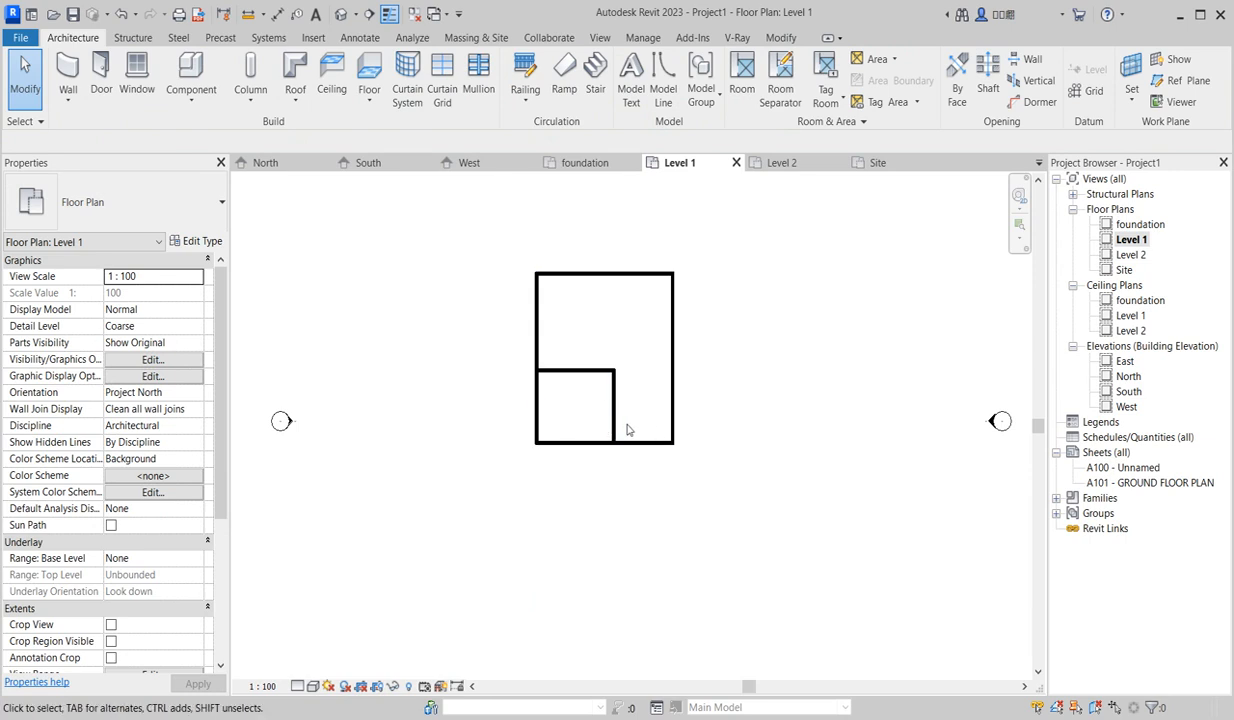
Using Create Similar on the south wall, draw a wall about 2900 mm downward from it, then eastward until aligned with the east wall.
scroll(575, 492, down, 2)
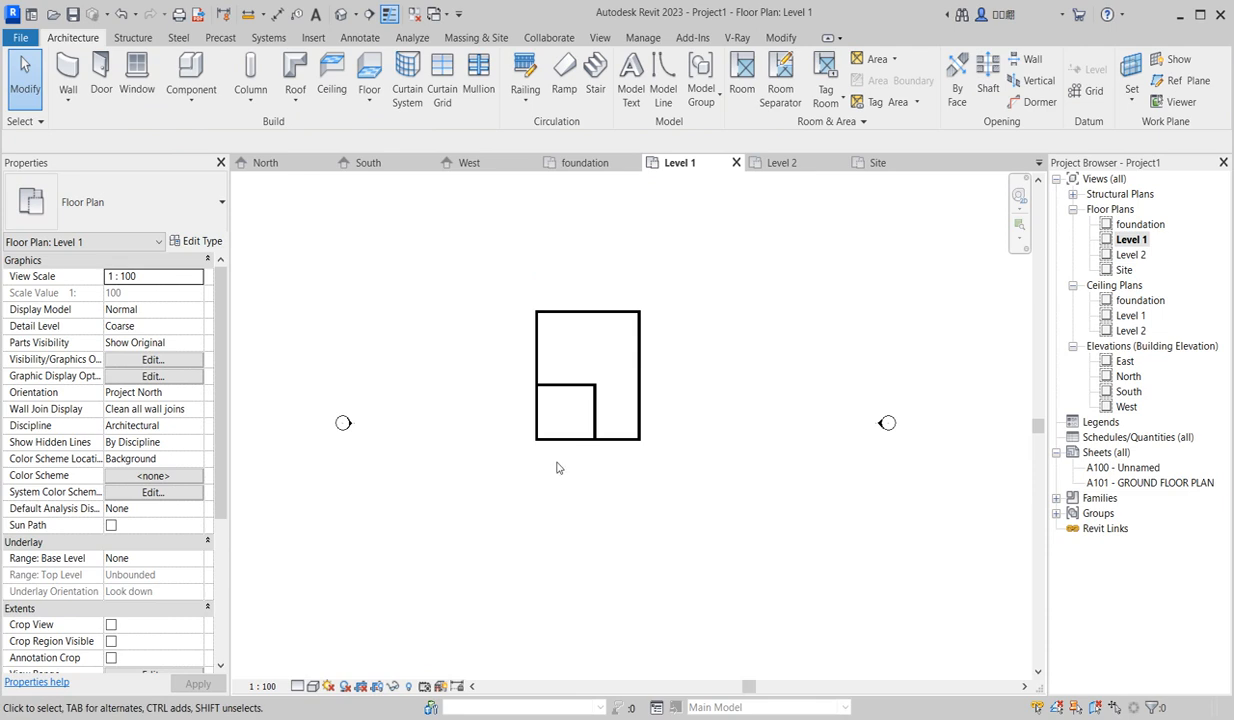
scroll(563, 457, up, 2)
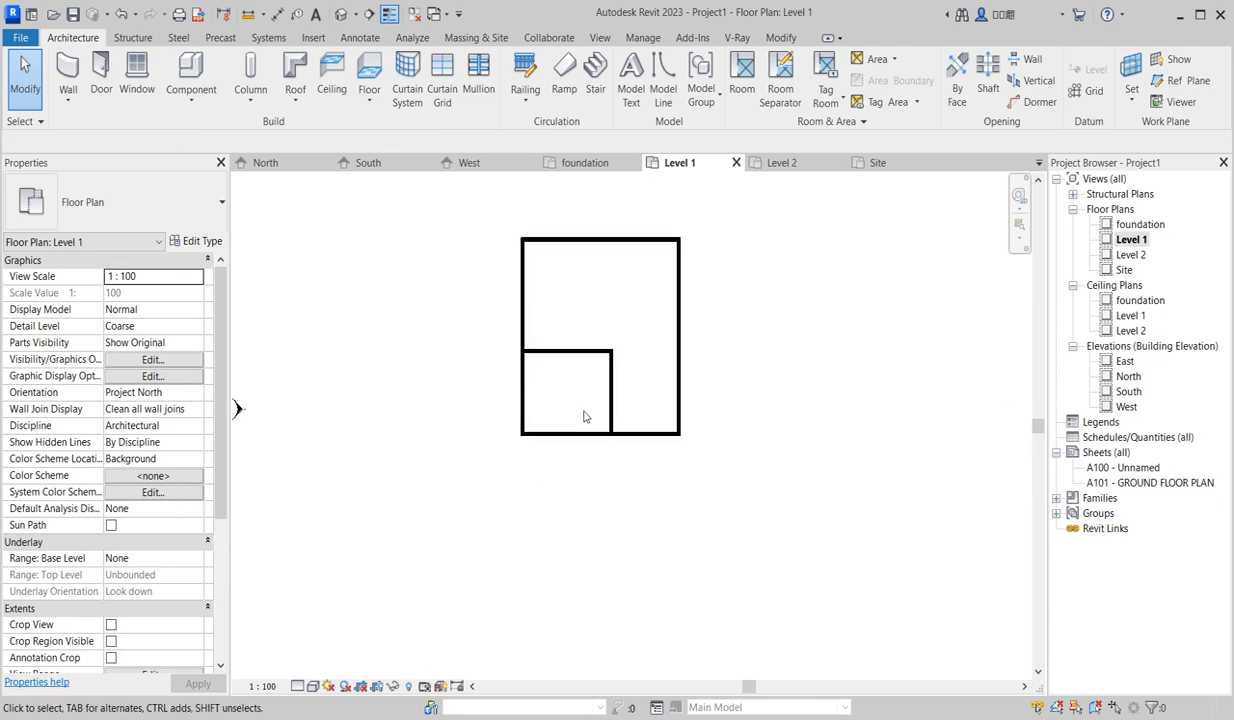
scroll(583, 413, up, 2)
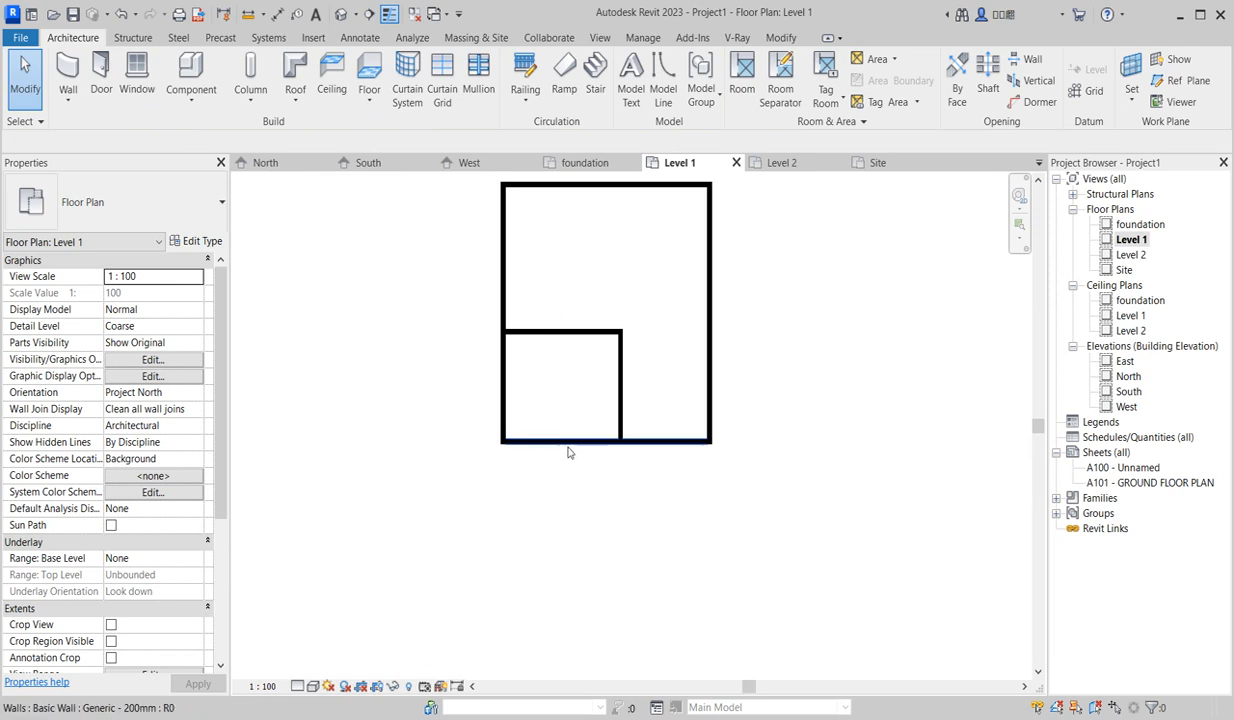
click(566, 441)
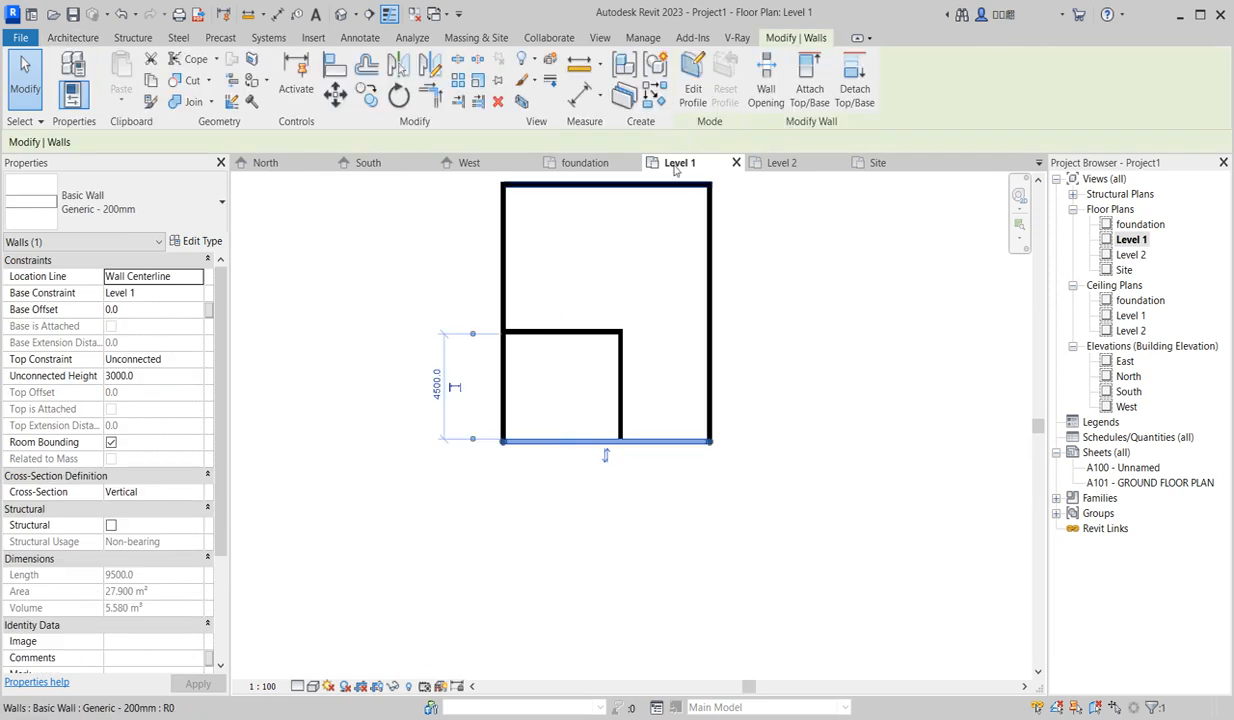
key(c)
key(s)
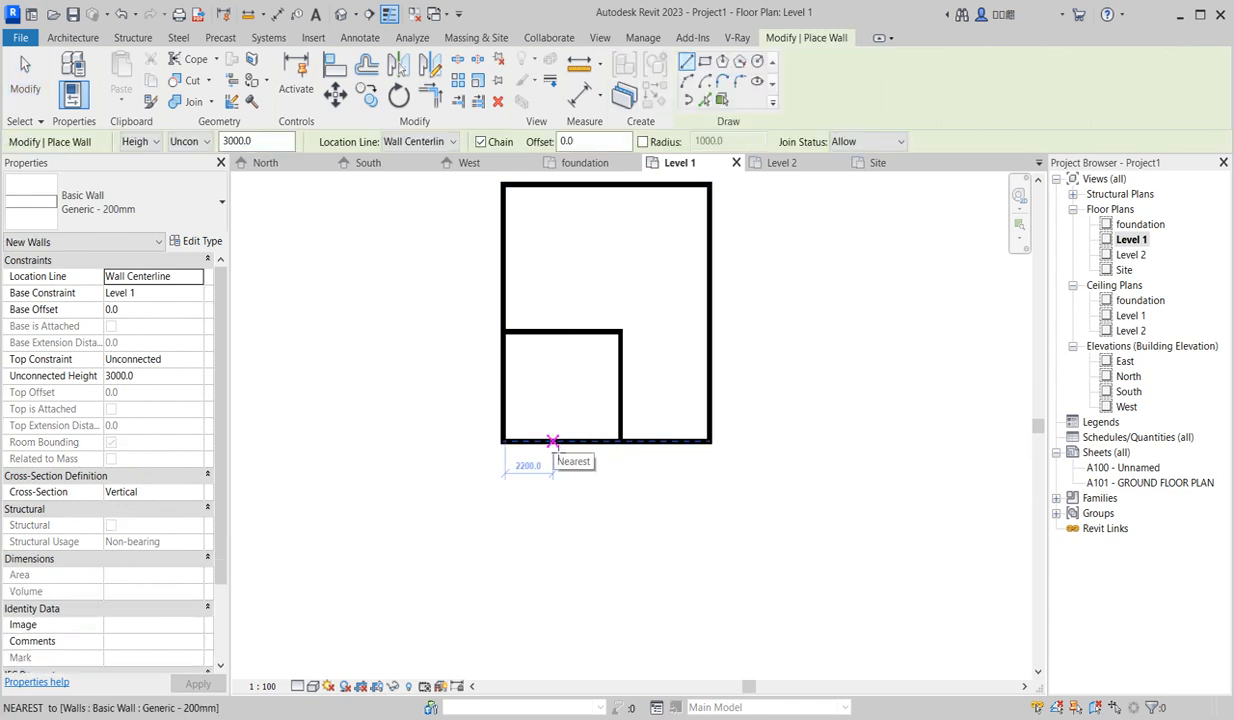
click(544, 441)
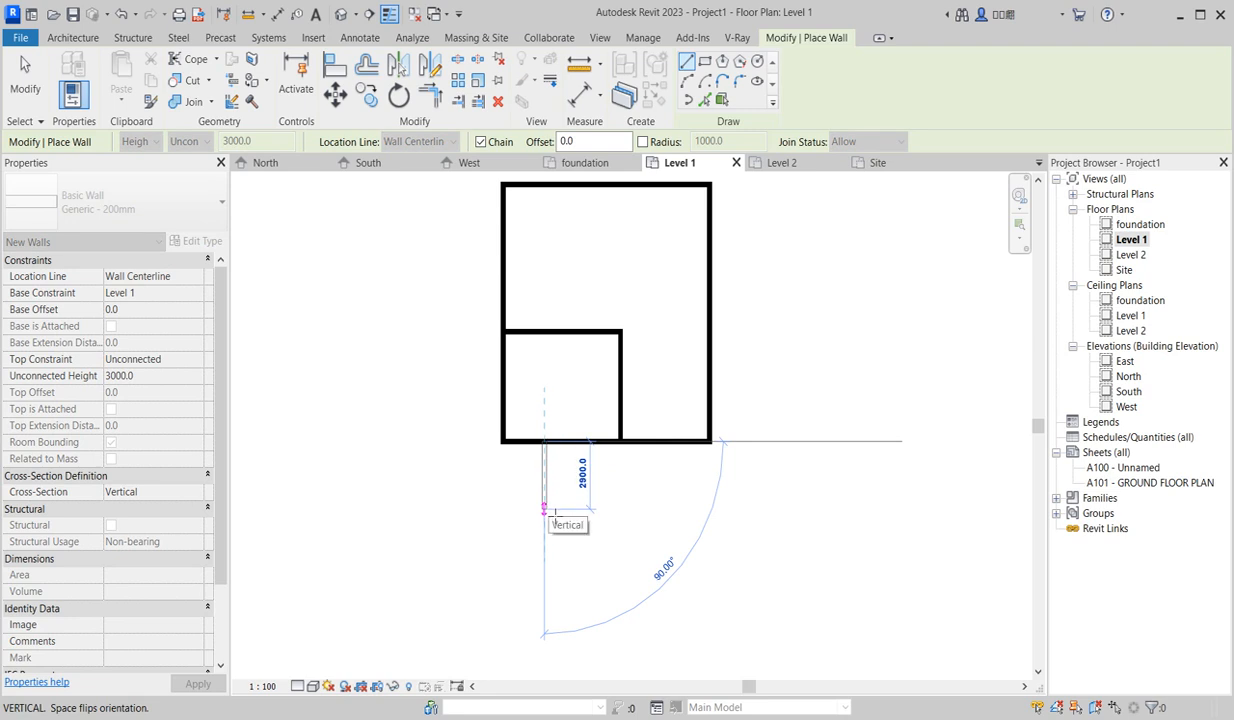
click(546, 510)
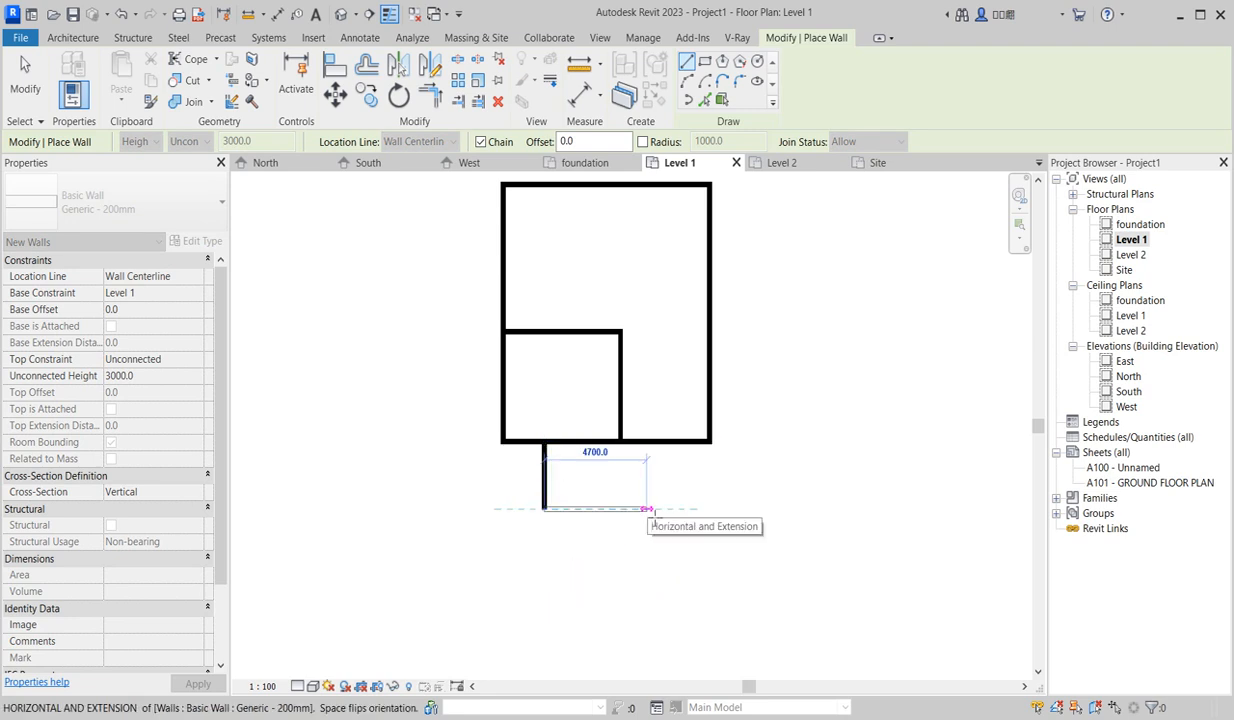
click(710, 509)
right_click(712, 462)
click(741, 474)
Trim/extend the new southern wall and the east exterior wall to a corner, closing the southern extension.
key(t)
key(r)
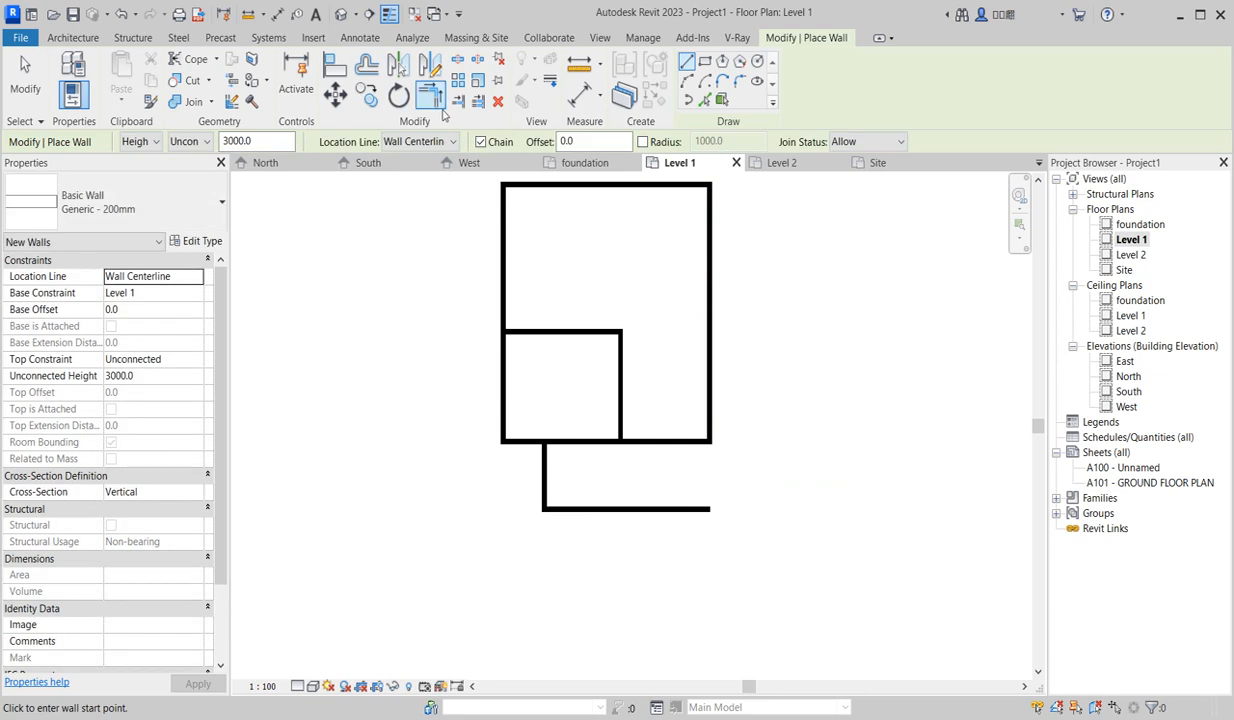
click(684, 508)
click(711, 426)
right_click(675, 386)
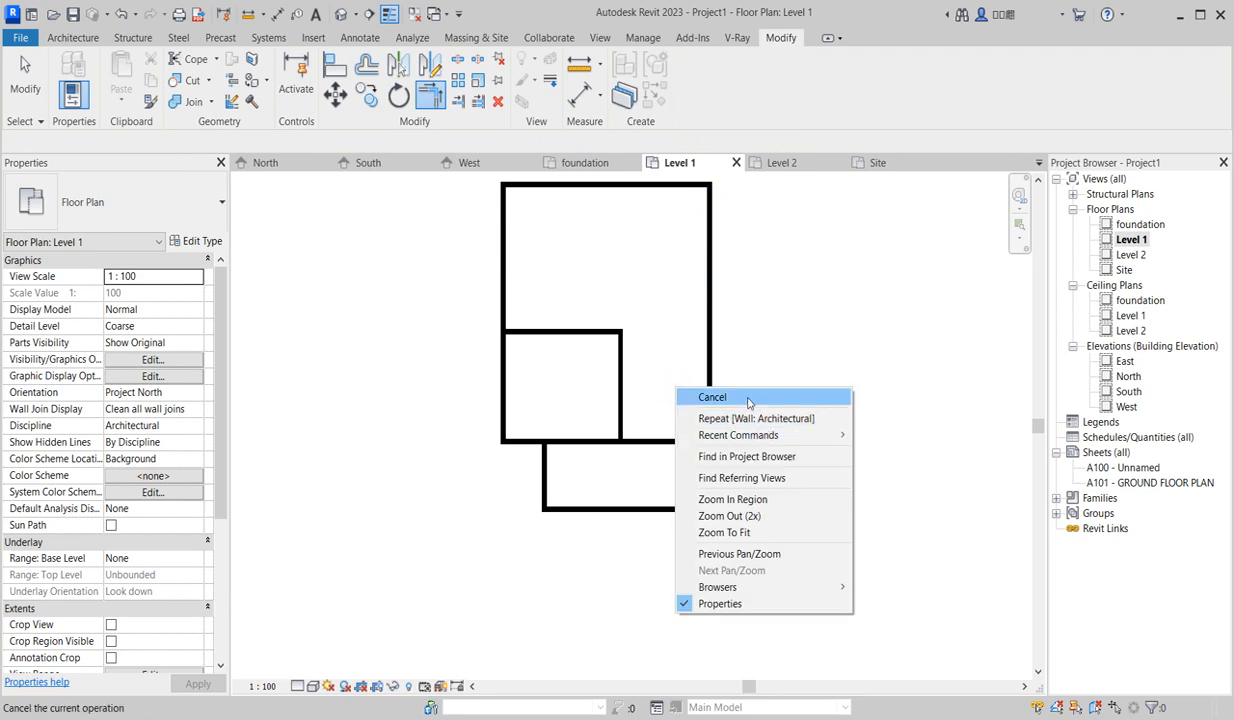
click(712, 397)
right_click(651, 377)
click(681, 388)
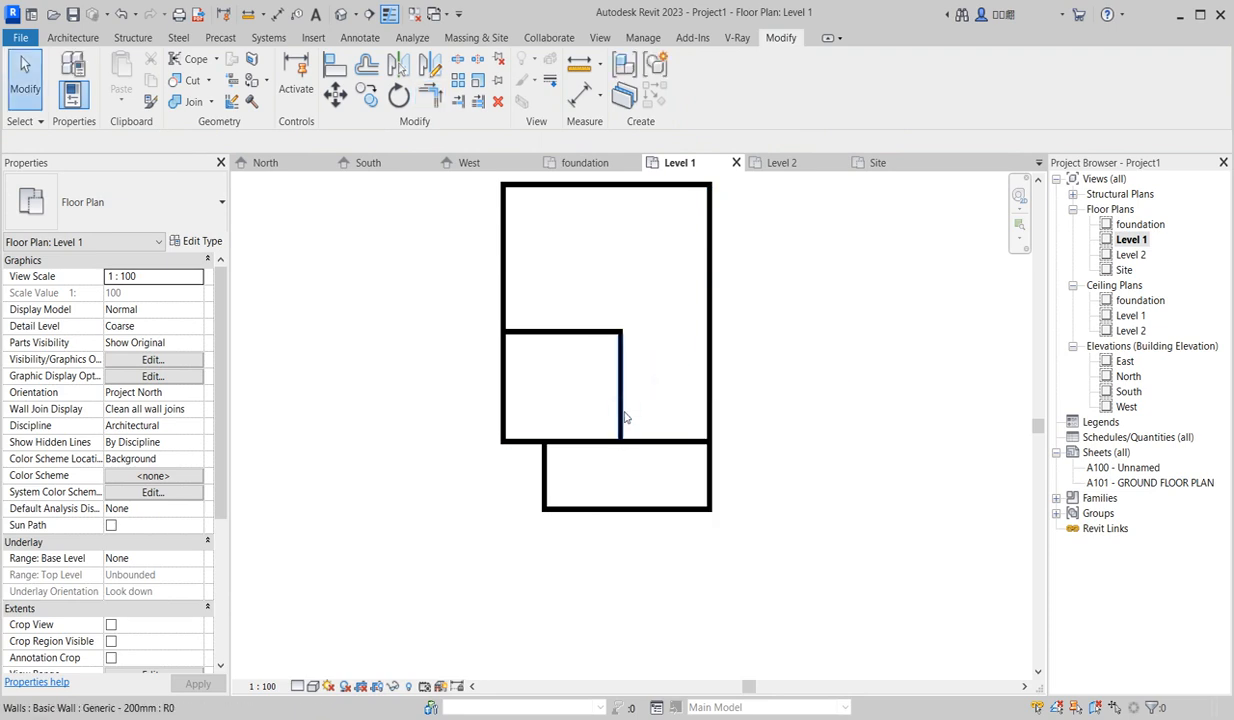
Stretch the vertical interior wall southward to the extension's south wall, dividing the extension into two rooms.
click(620, 410)
drag(620, 440, 624, 512)
click(650, 389)
scroll(611, 501, up, 2)
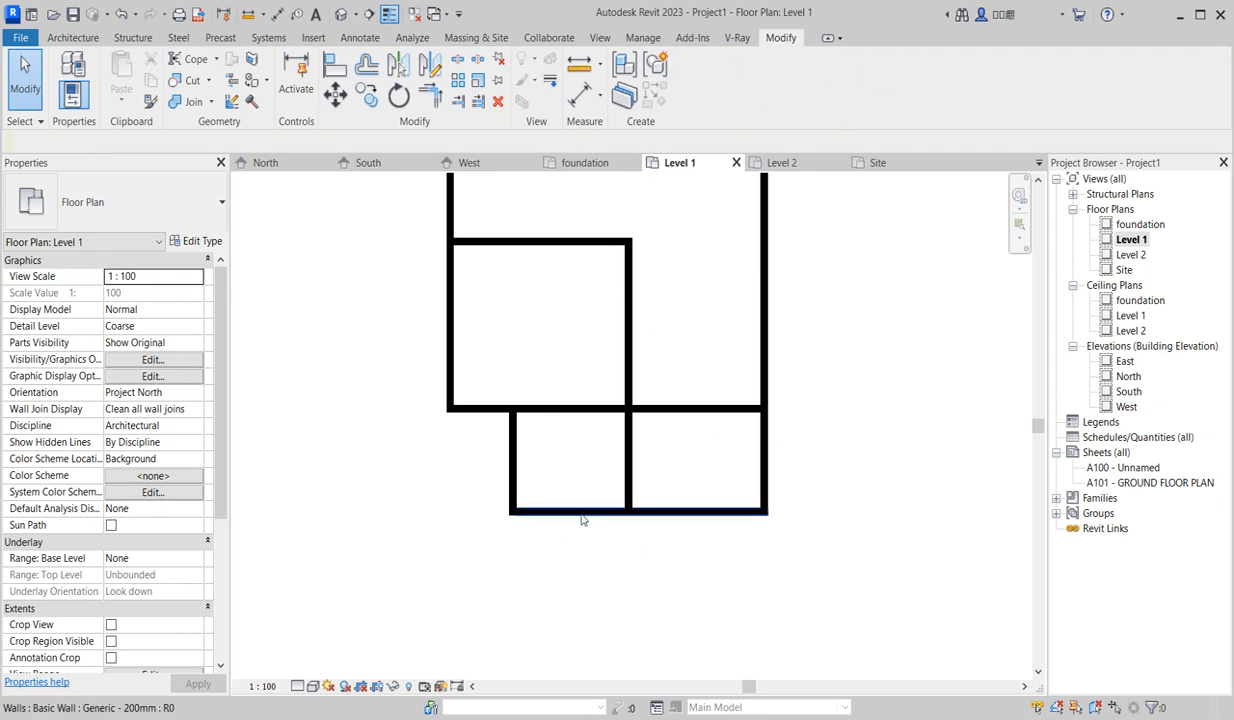
scroll(579, 512, down, 1)
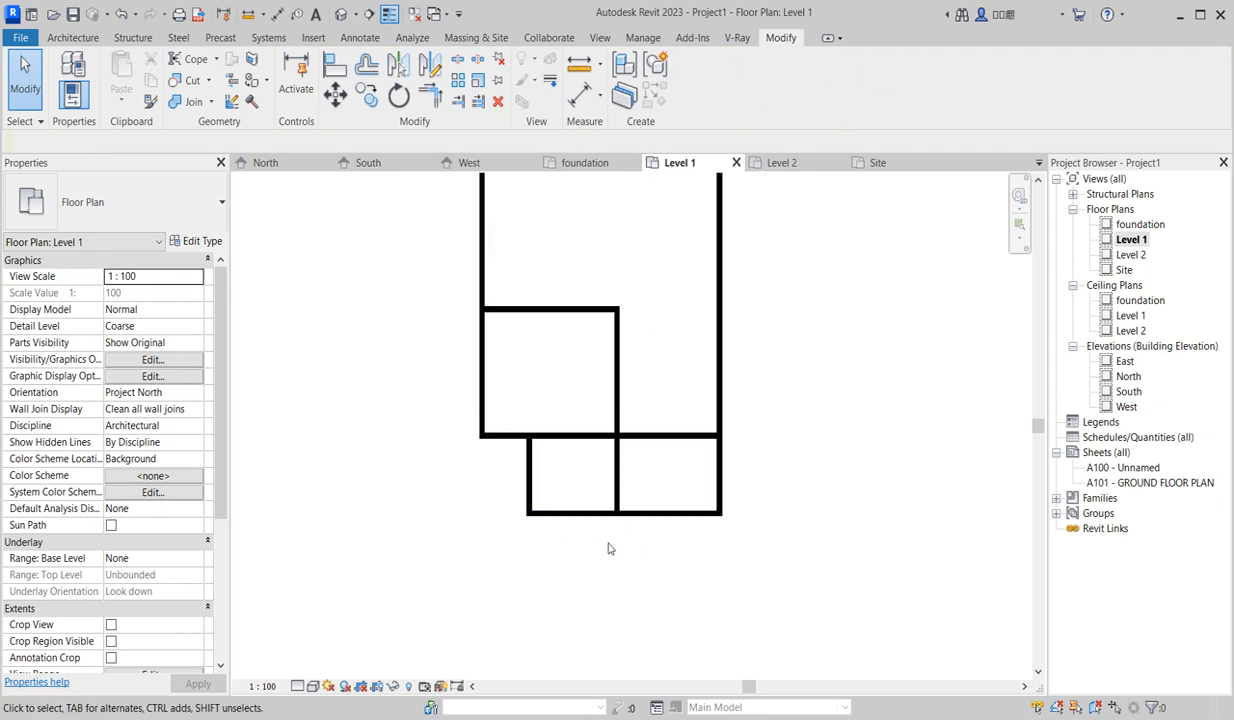
Shorten the original south wall from its east end so it stops at the vertical interior wall.
click(653, 437)
drag(719, 436, 618, 437)
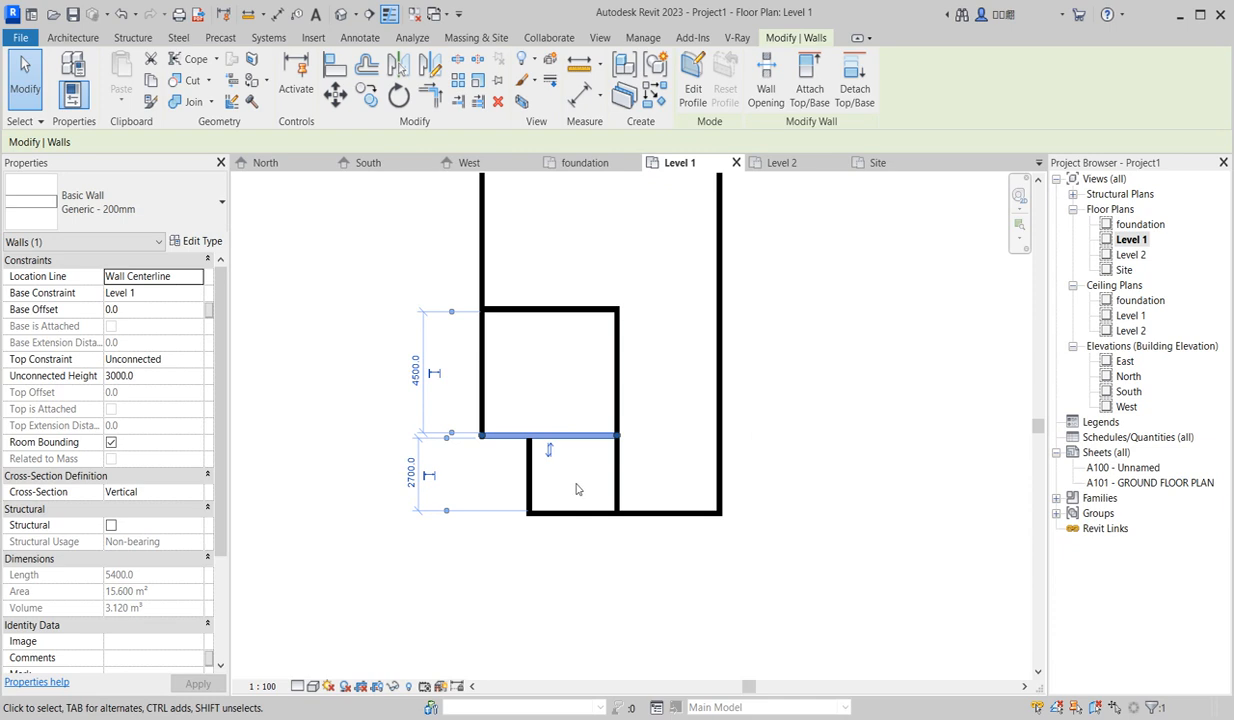
scroll(576, 489, up, 1)
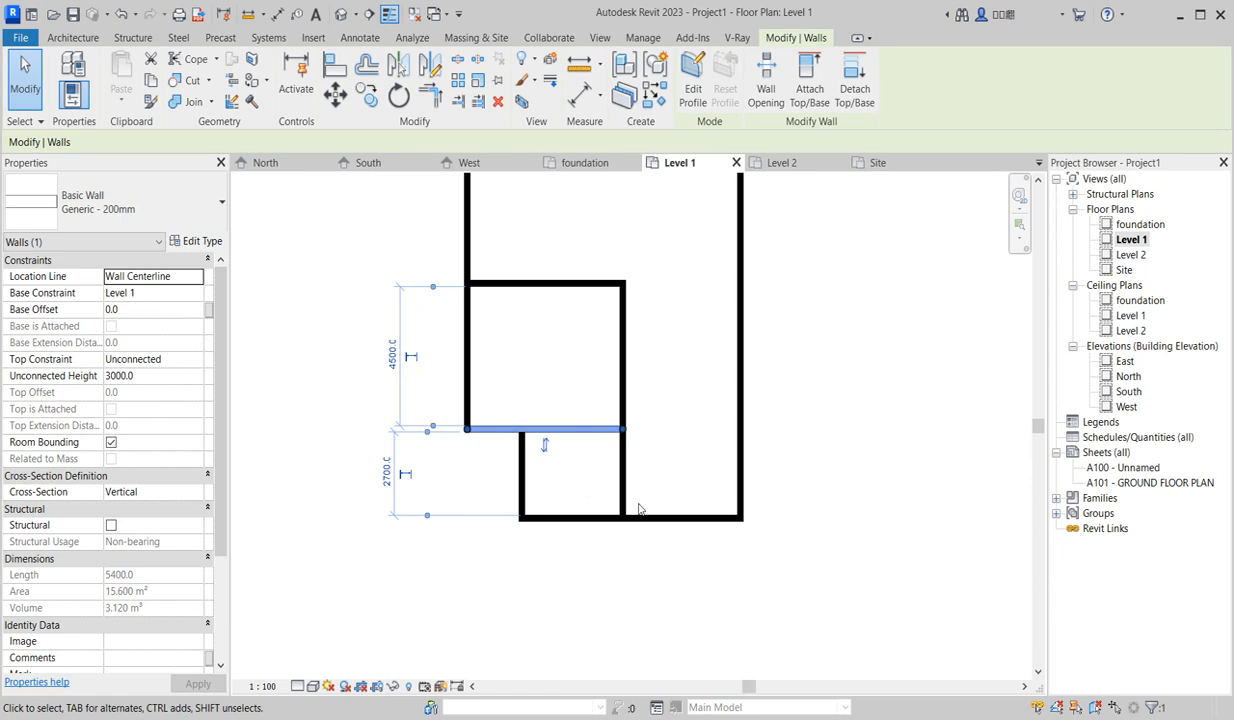
Draw a horizontal wall from the vertical interior wall to the east wall, about 2900 mm clear below the west room's north wall.
click(624, 368)
click(625, 92)
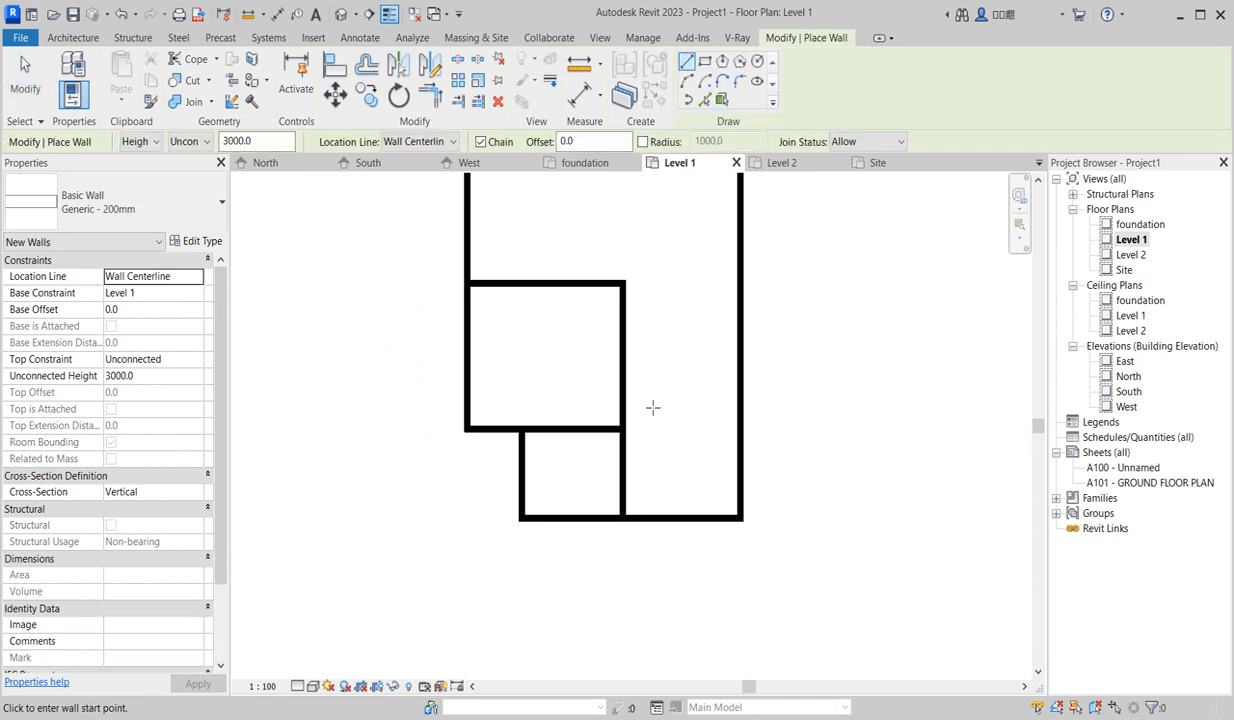
click(624, 379)
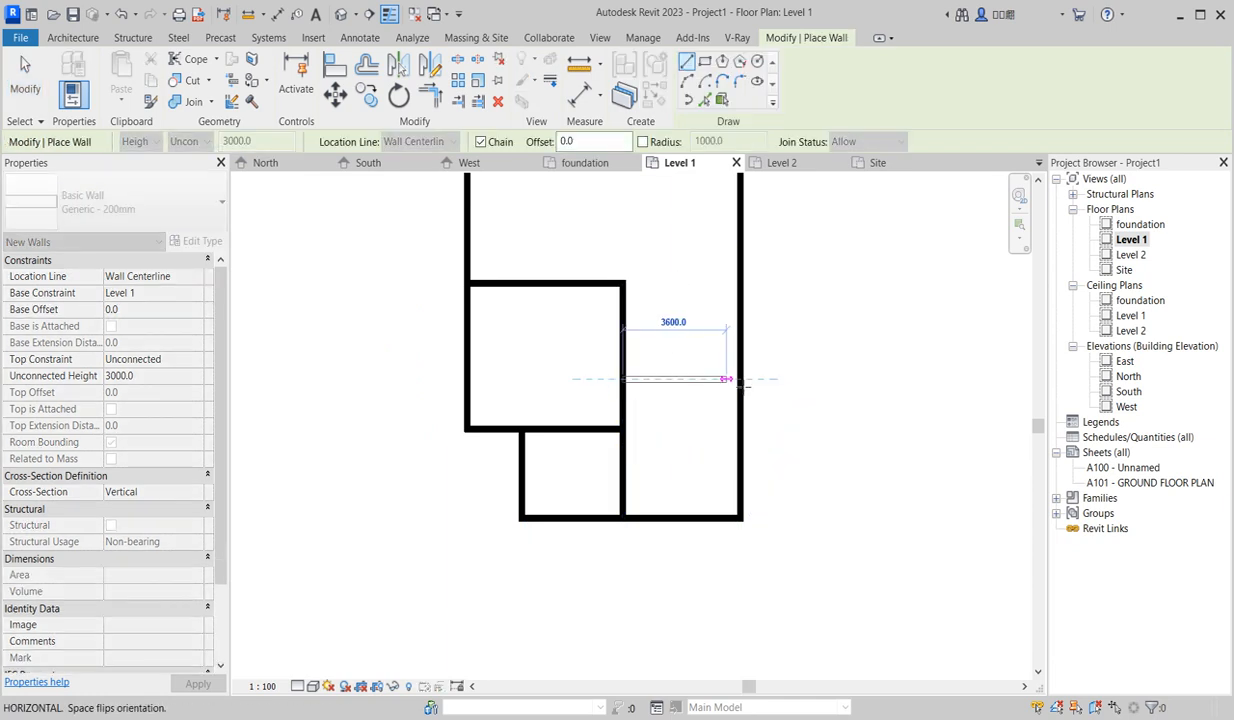
click(740, 379)
right_click(659, 432)
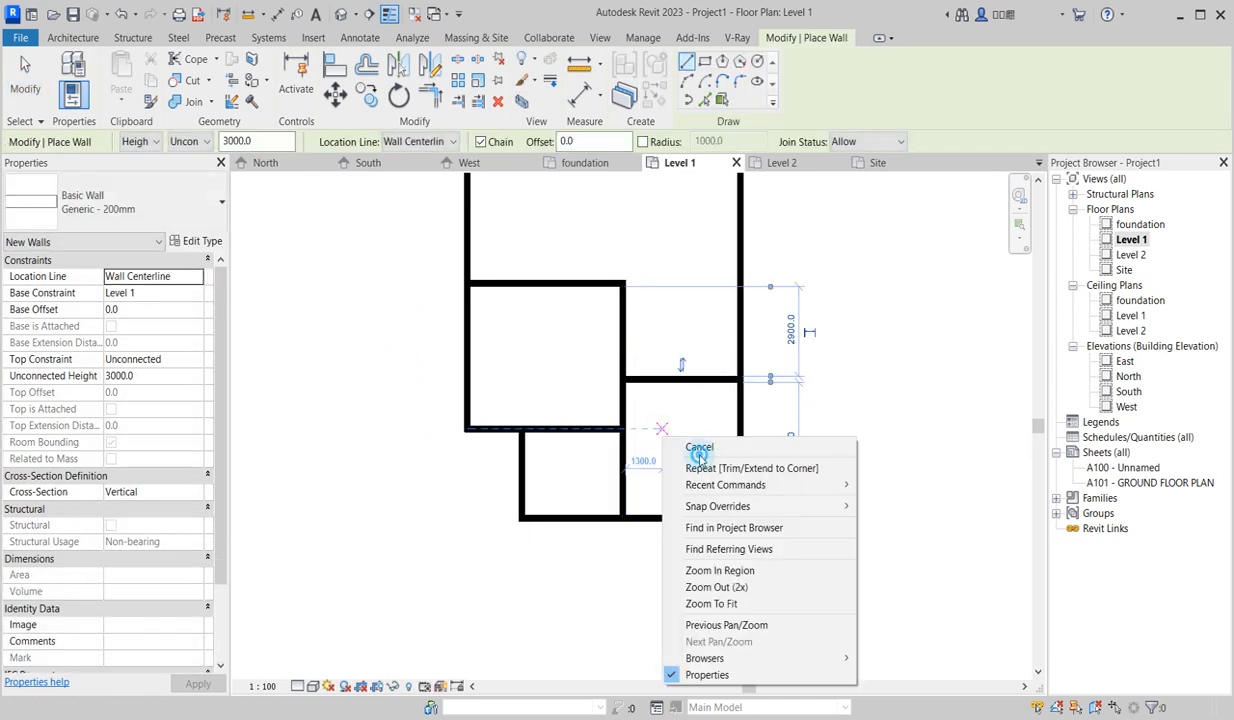
click(701, 449)
scroll(666, 430, up, 2)
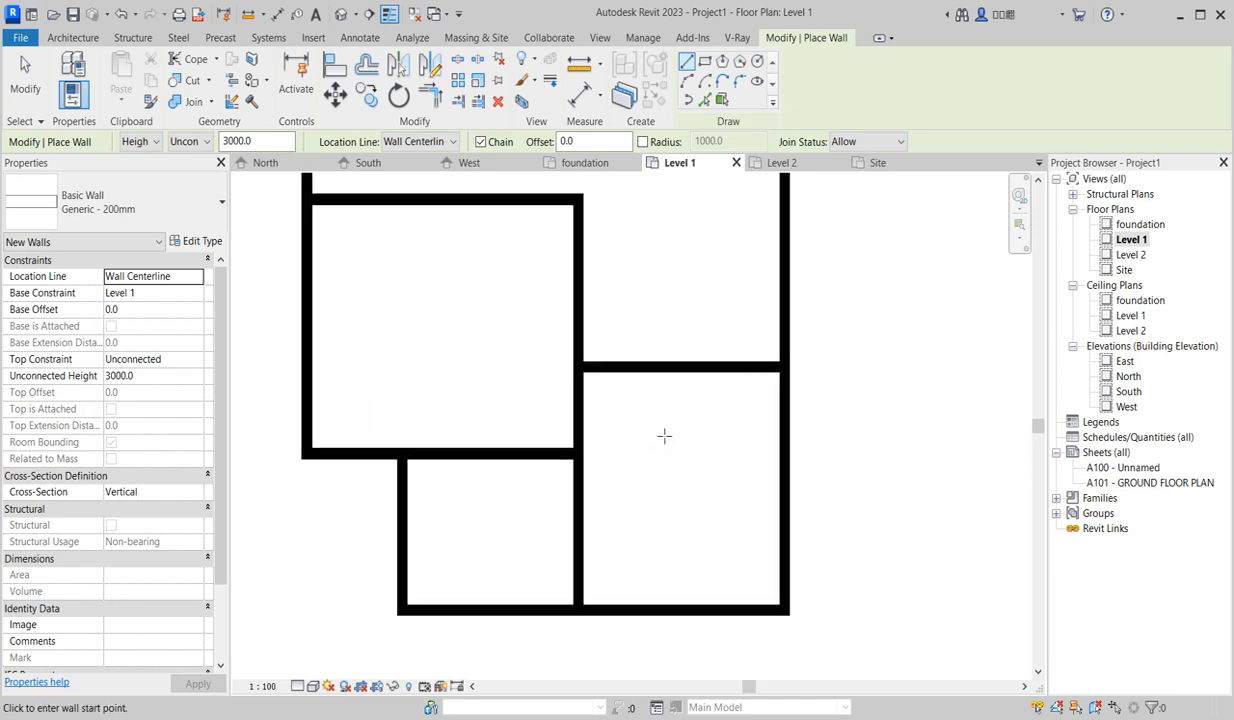
scroll(661, 457, down, 3)
right_click(698, 460)
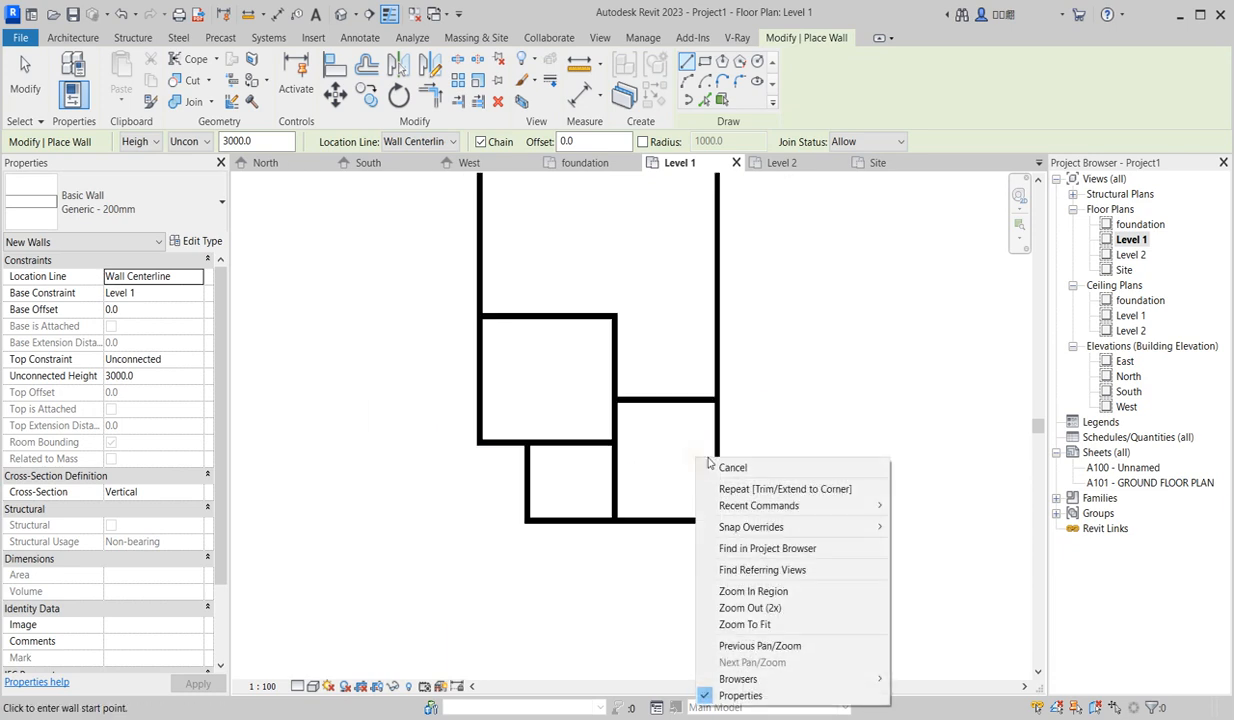
click(724, 468)
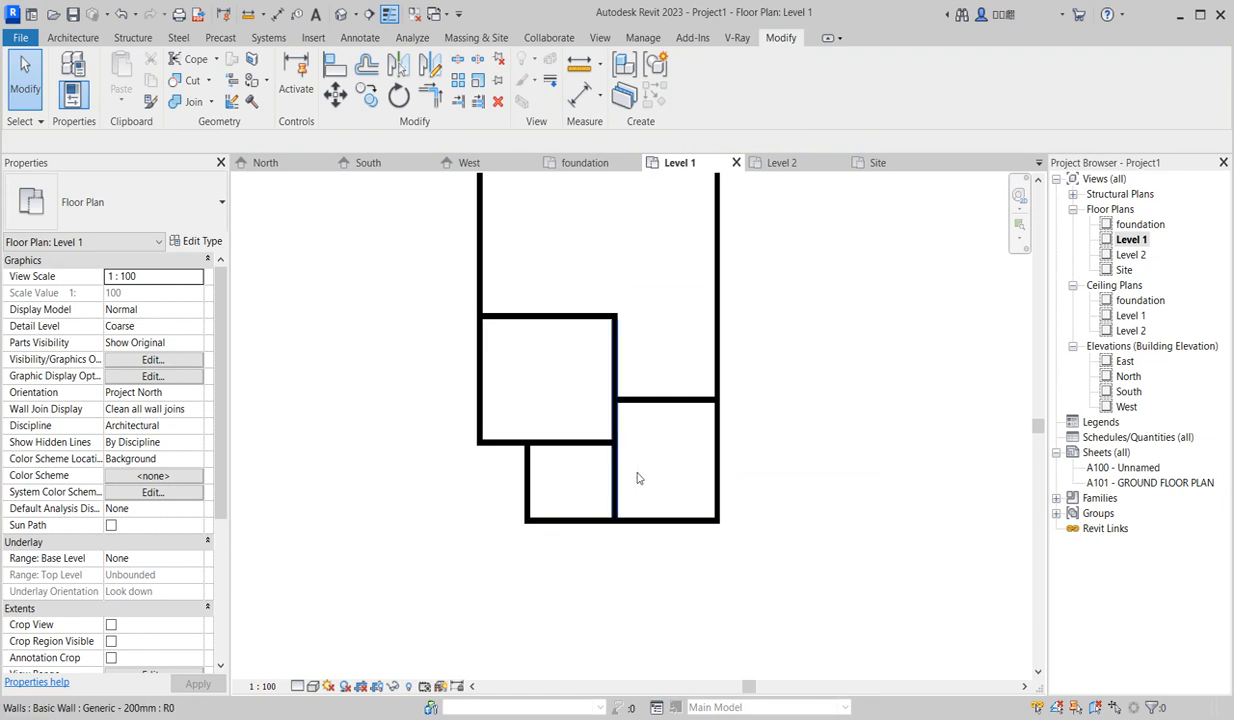
Stretch the vertical interior wall northward until its upper end is about 3200 mm from the north exterior wall.
scroll(590, 550, down, 3)
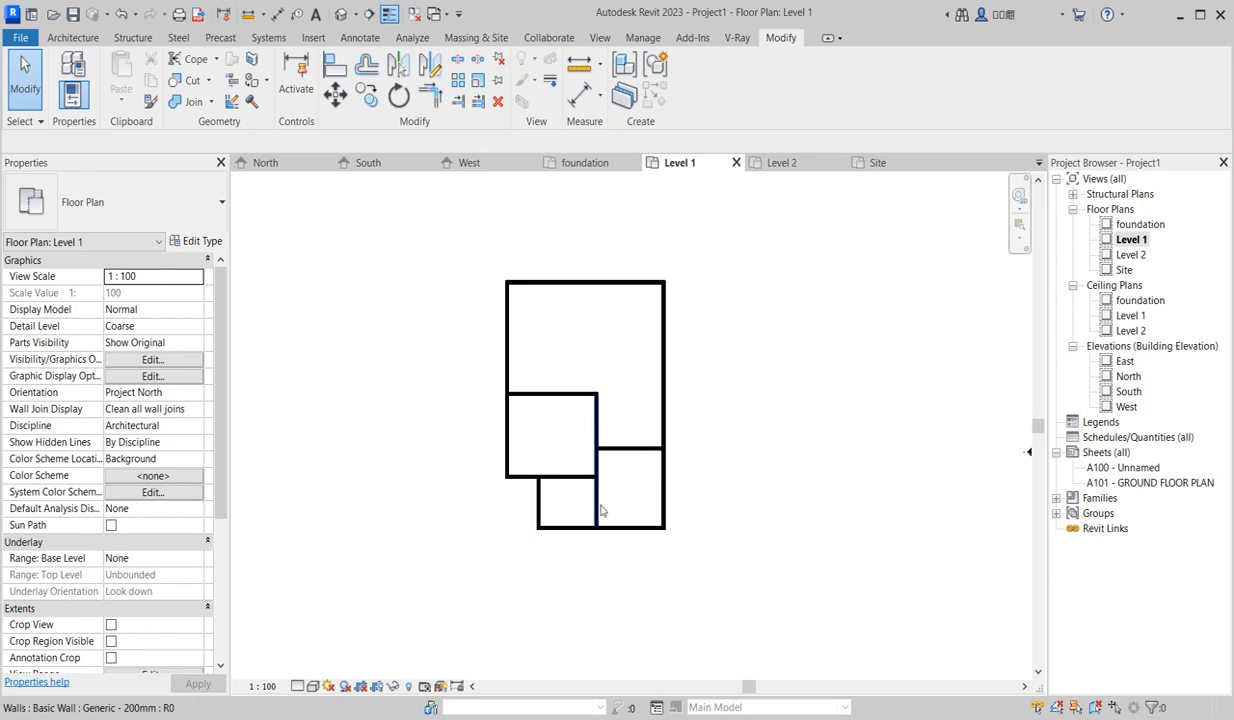
click(598, 422)
drag(596, 392, 596, 341)
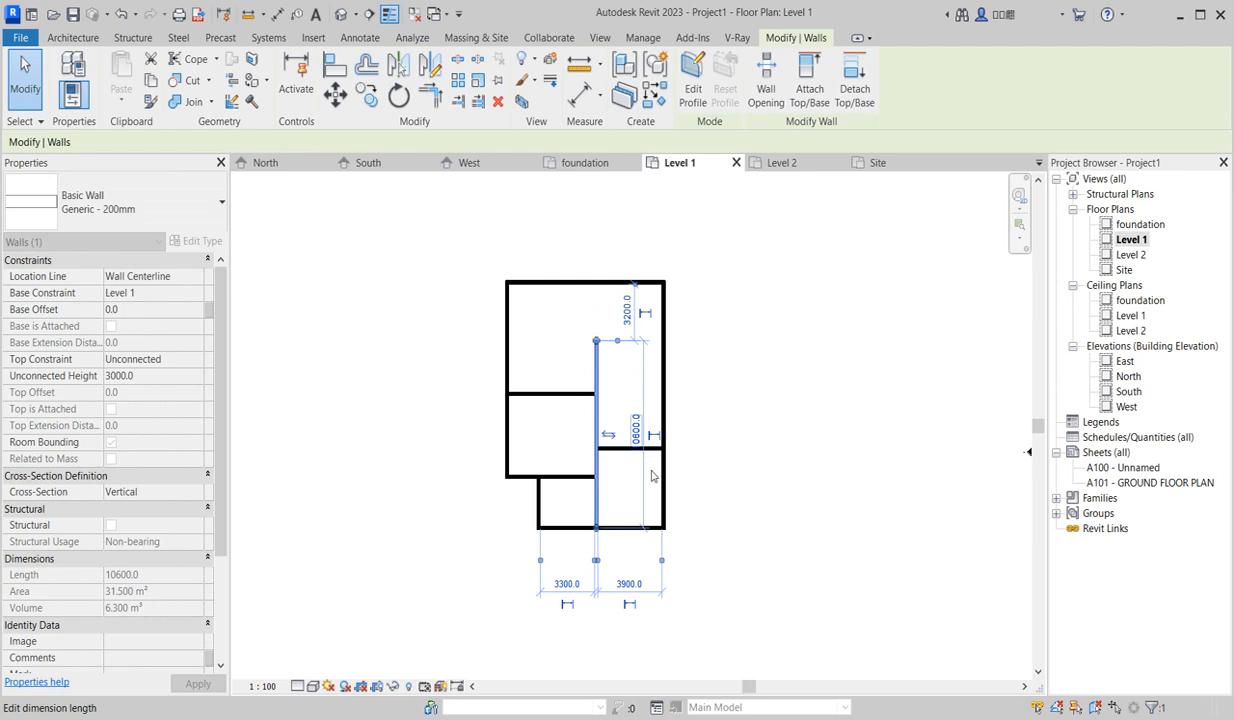
Draw a horizontal wall from the west to the east exterior wall, passing through the vertical interior wall's upper end.
key(w)
key(a)
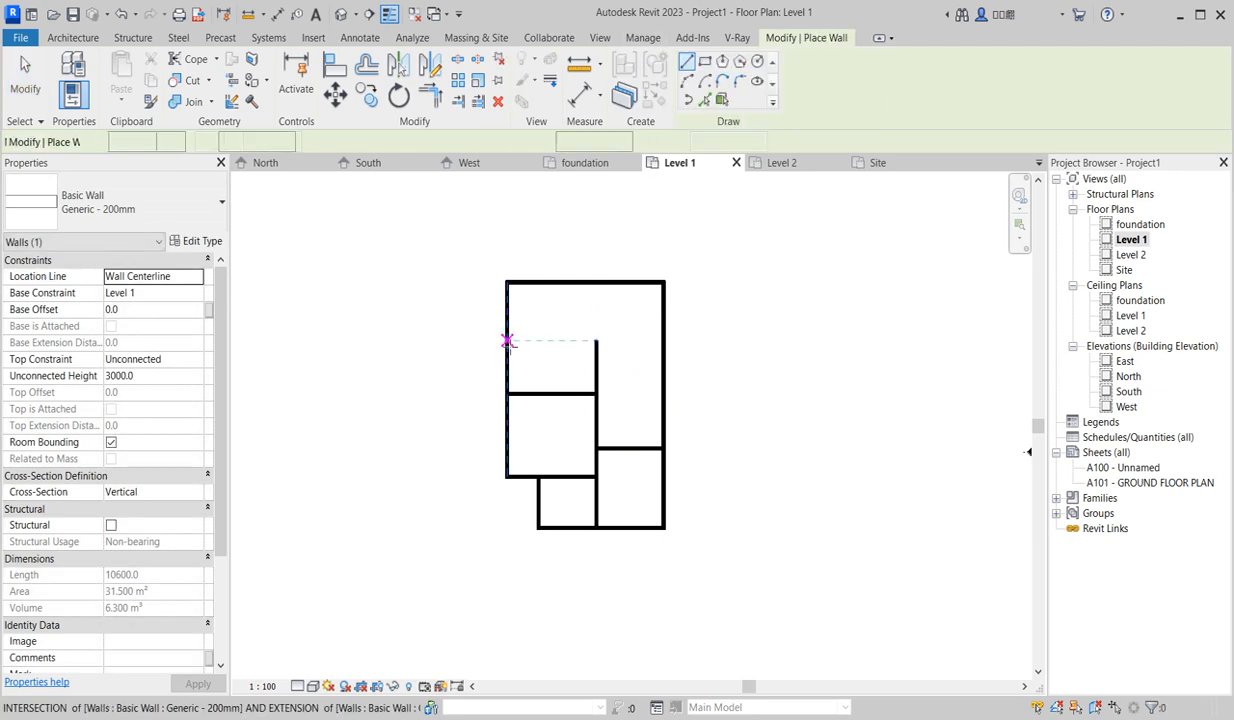
click(508, 341)
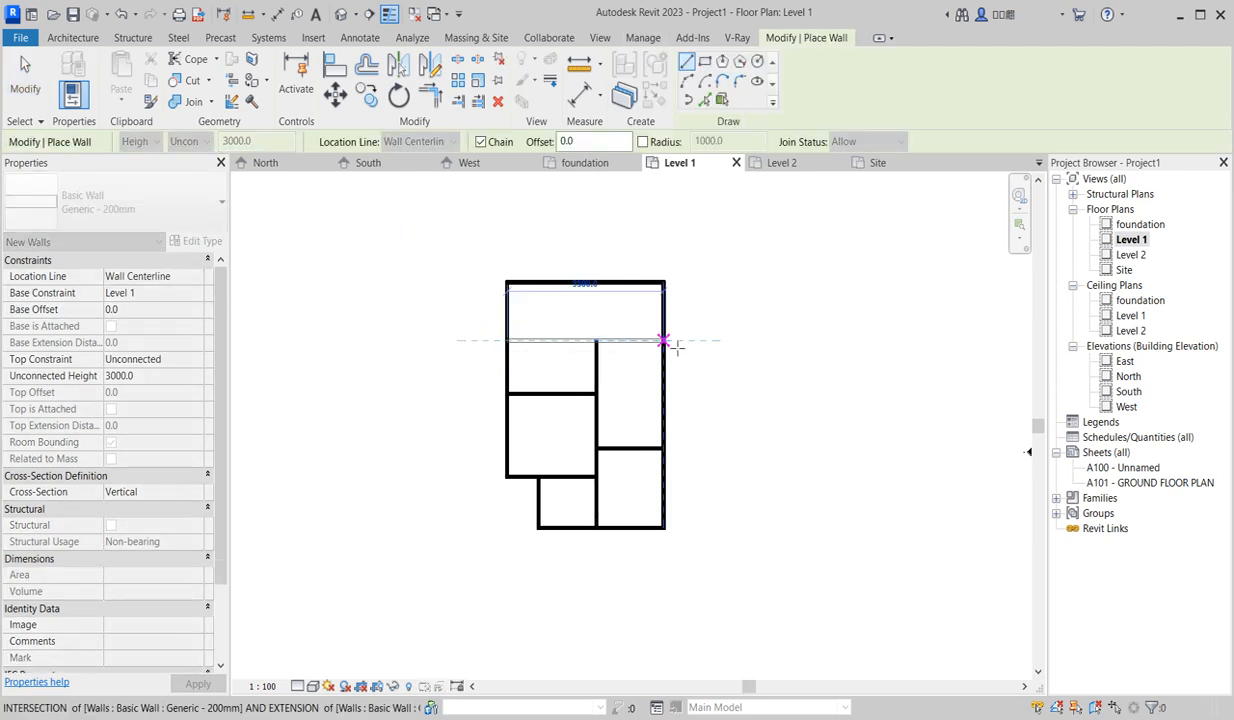
click(663, 341)
key(Escape)
scroll(620, 372, up, 2)
right_click(622, 372)
right_click(620, 386)
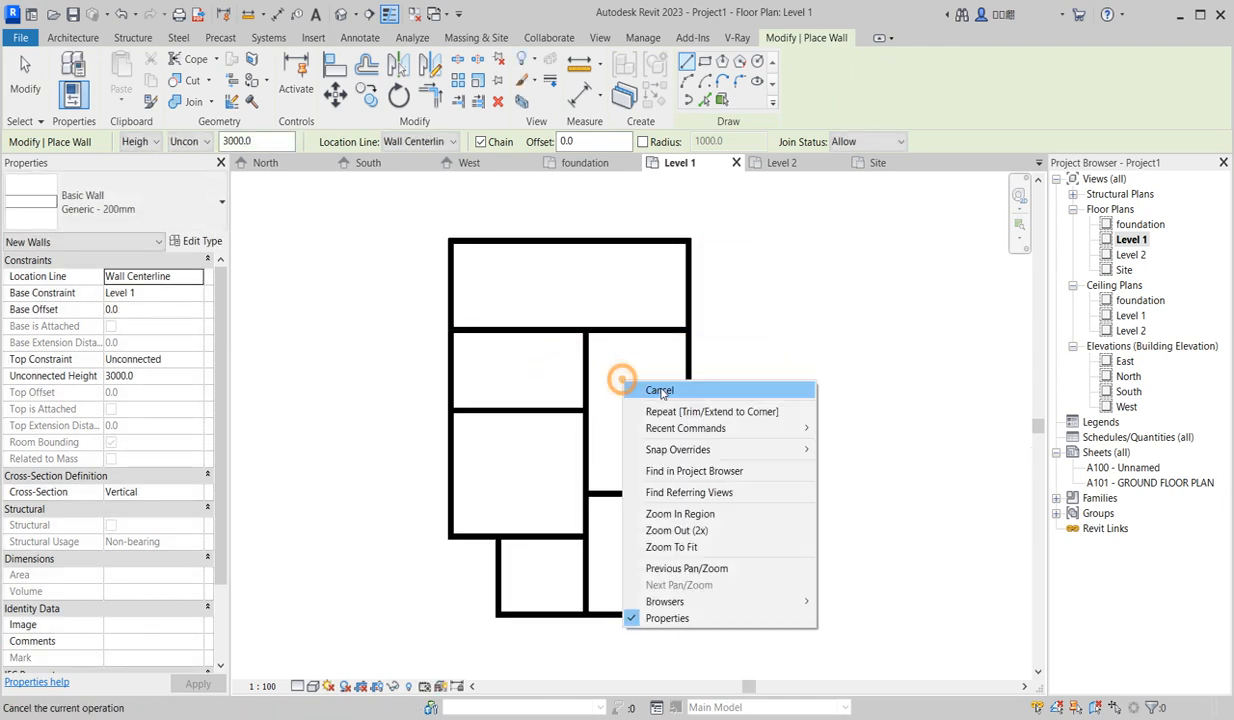
click(642, 388)
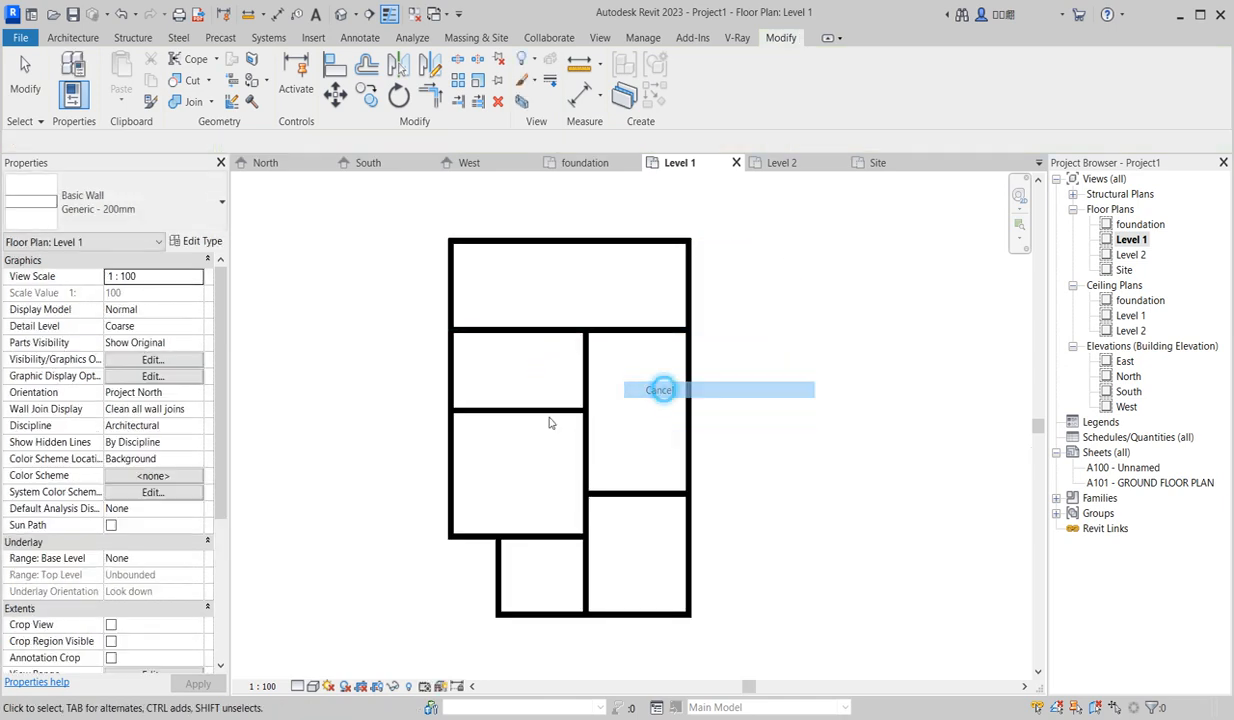
Add an aligned dimension for the clear north-south depth of the middle west room, between its north and south walls.
click(577, 96)
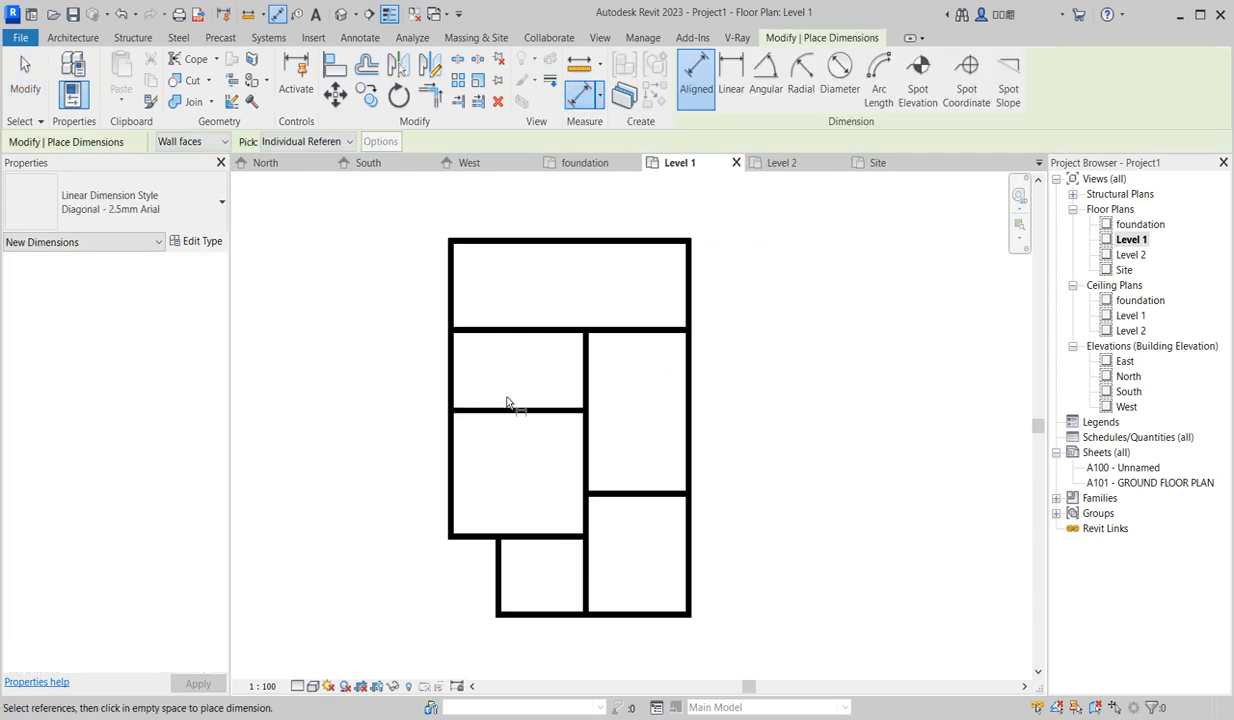
click(522, 417)
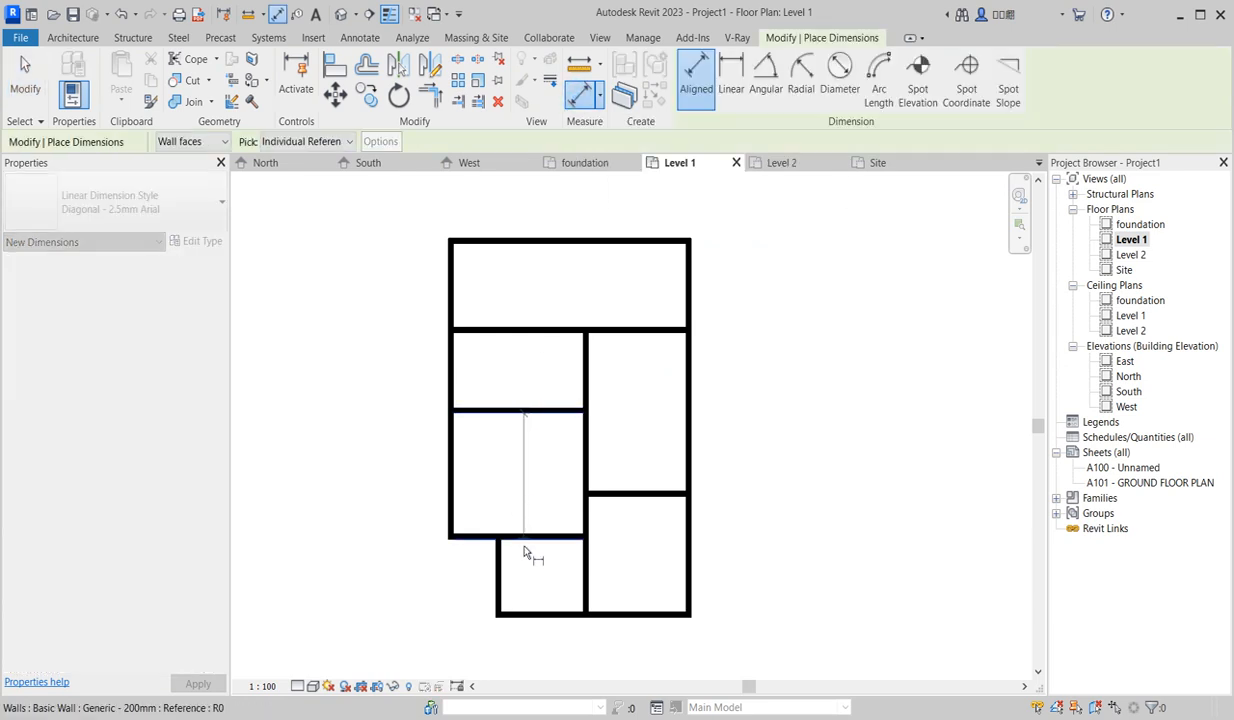
click(525, 530)
scroll(525, 505, up, 3)
click(540, 463)
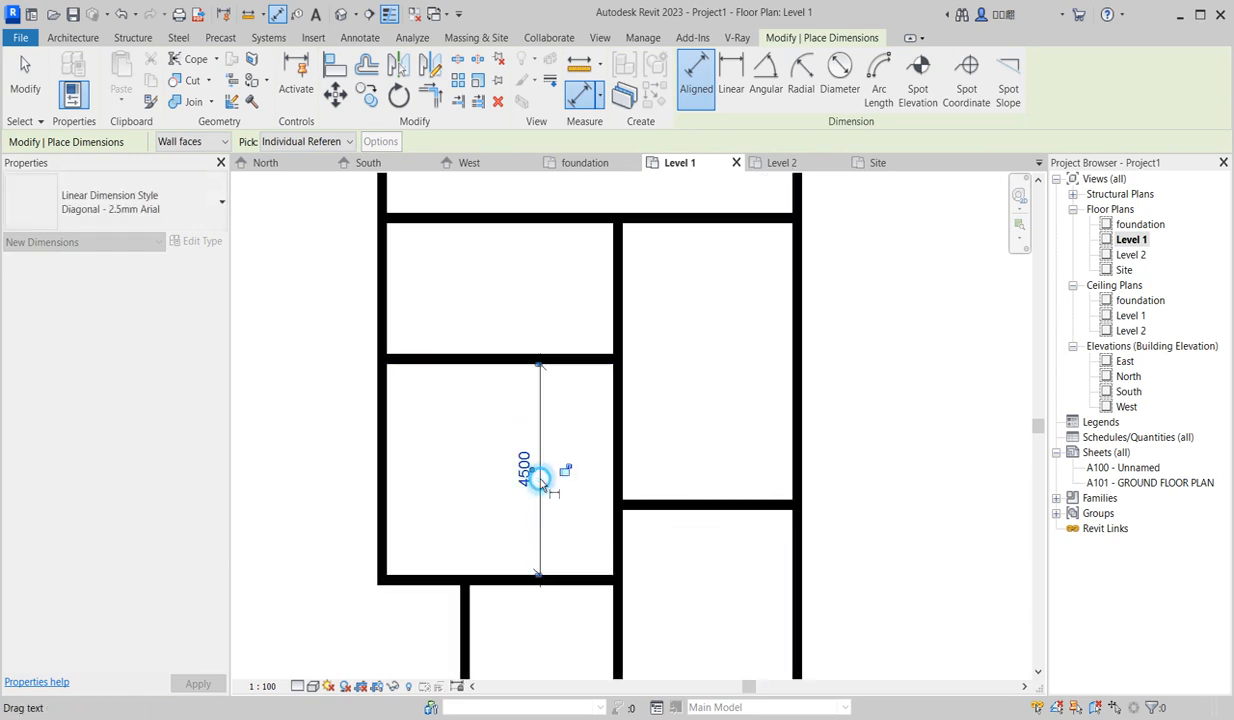
right_click(576, 388)
click(612, 396)
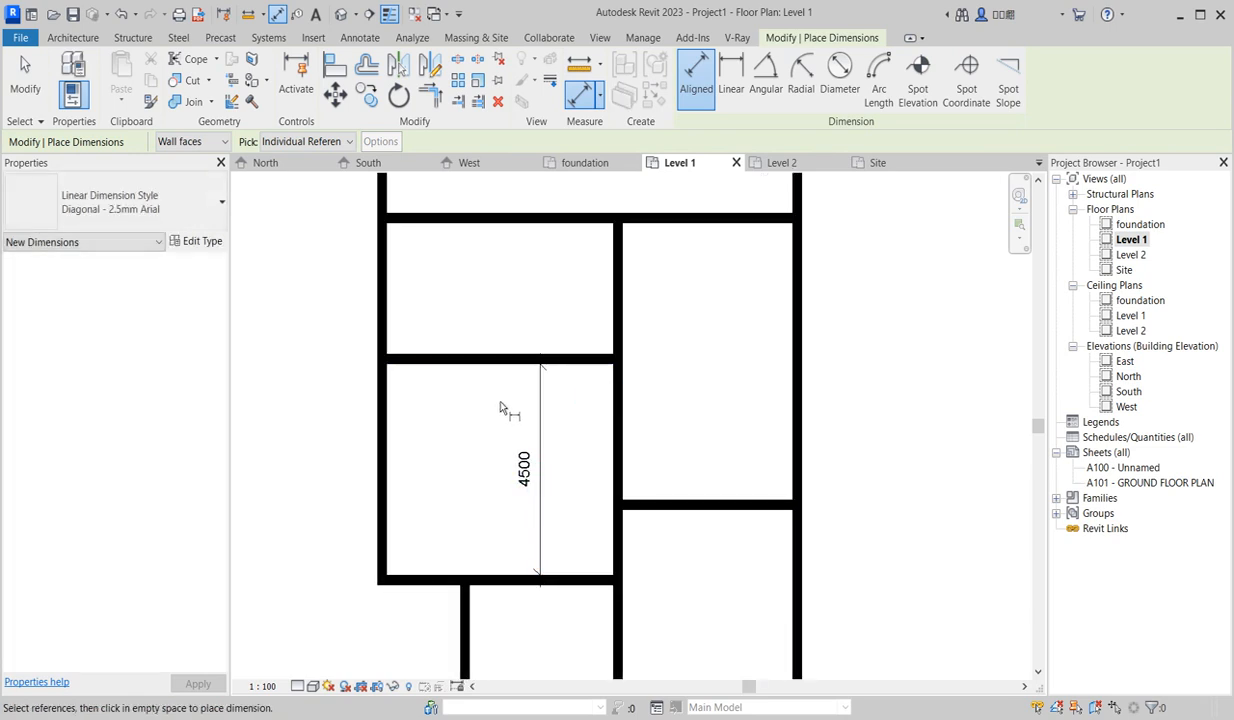
Dimension the same room's clear width between the west exterior wall and the vertical interior wall, and end the dimension command.
click(388, 502)
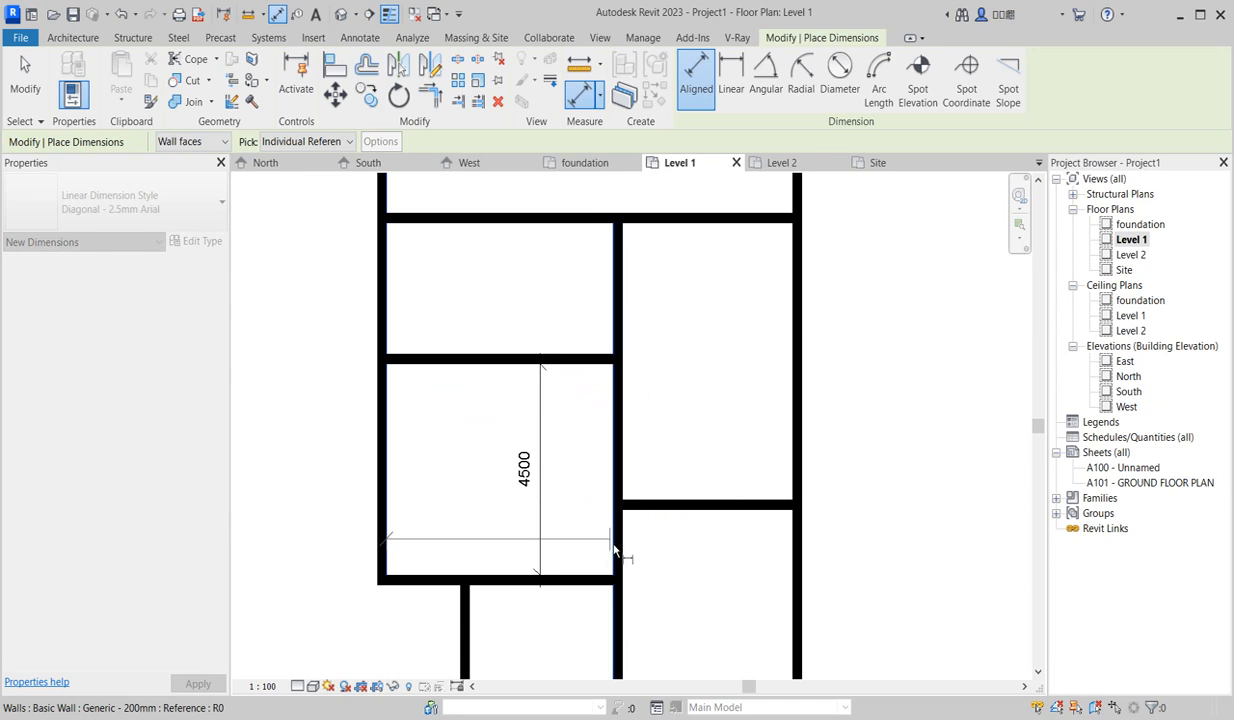
click(614, 545)
click(585, 540)
right_click(567, 433)
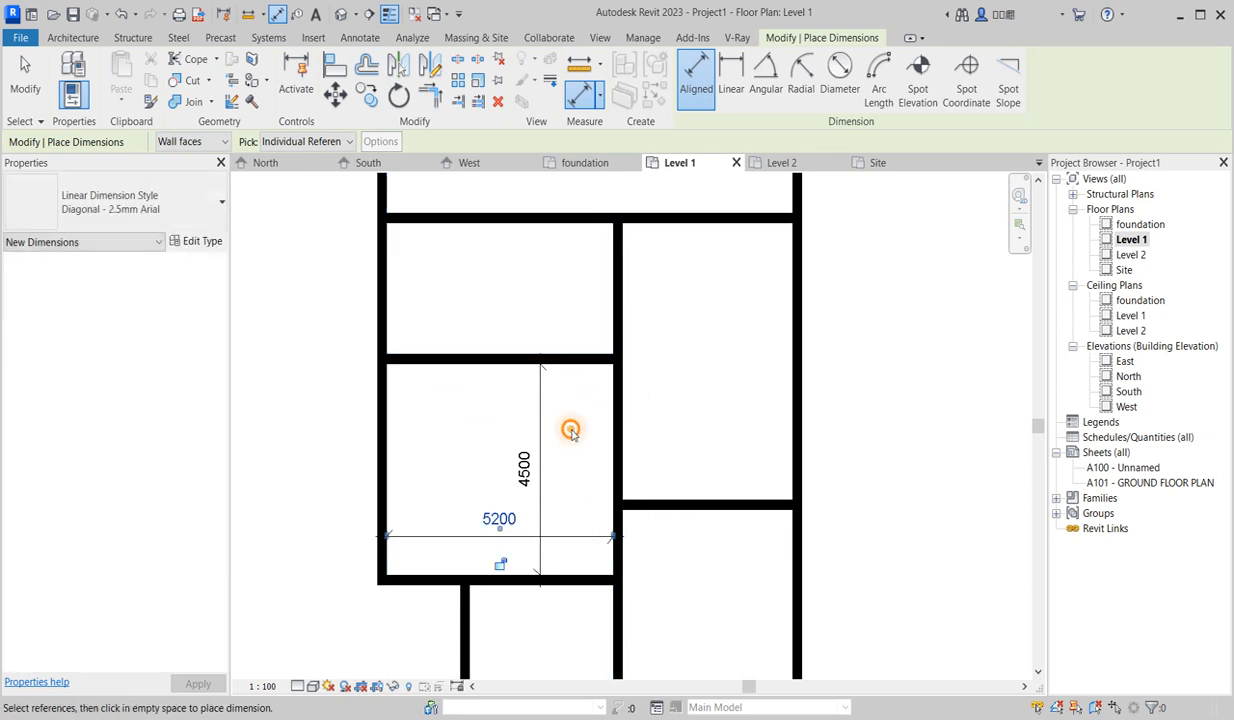
click(606, 440)
right_click(604, 421)
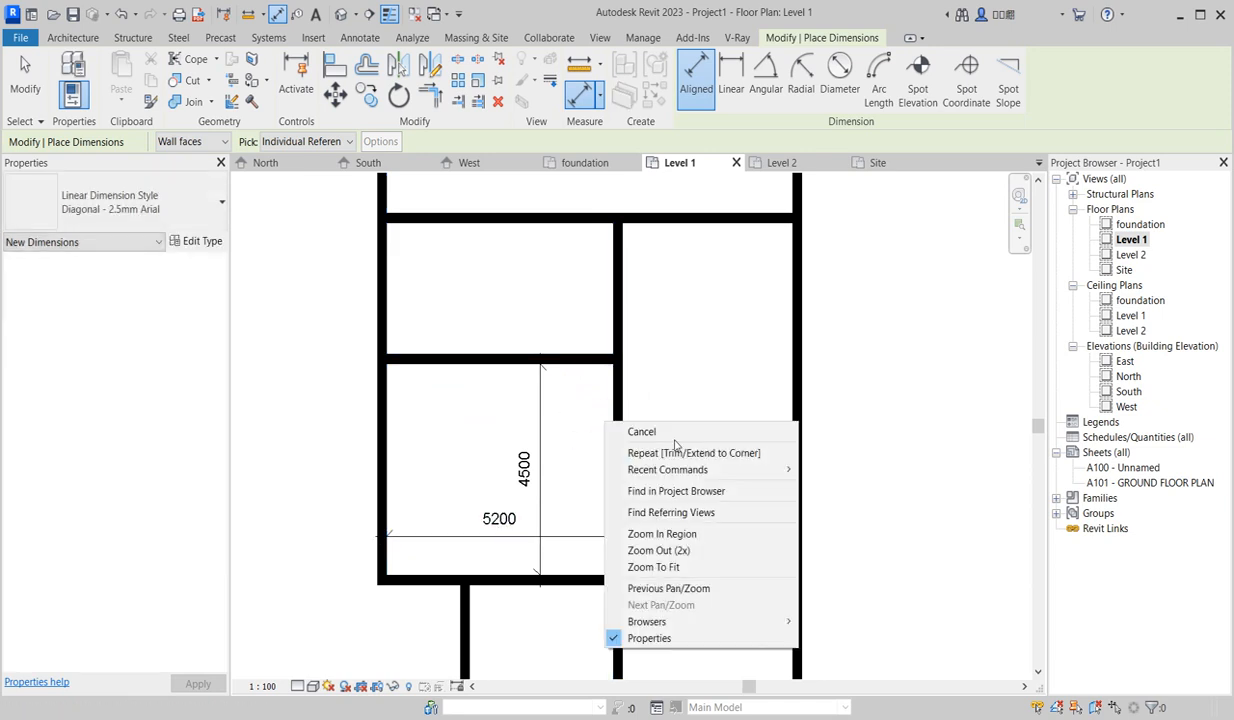
click(645, 432)
Set the dimensioned west room's clear north-south depth to 4700 mm by moving its north wall.
click(578, 358)
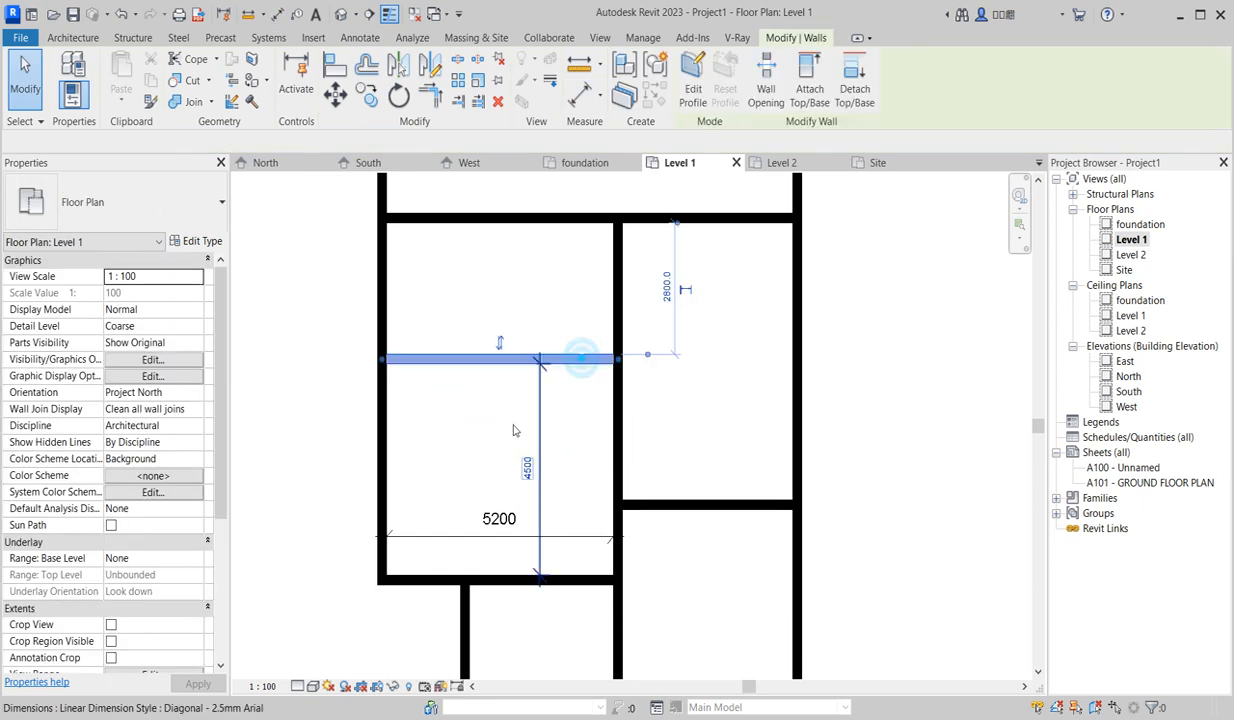
click(525, 469)
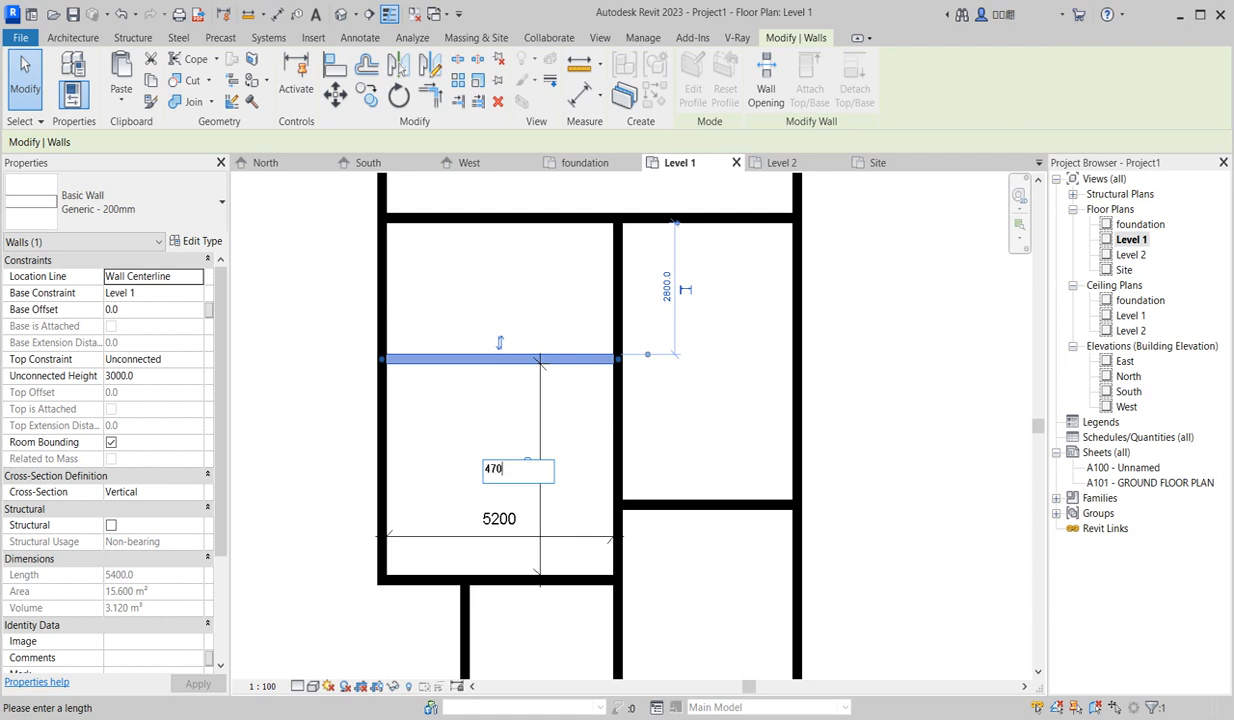
key(Return)
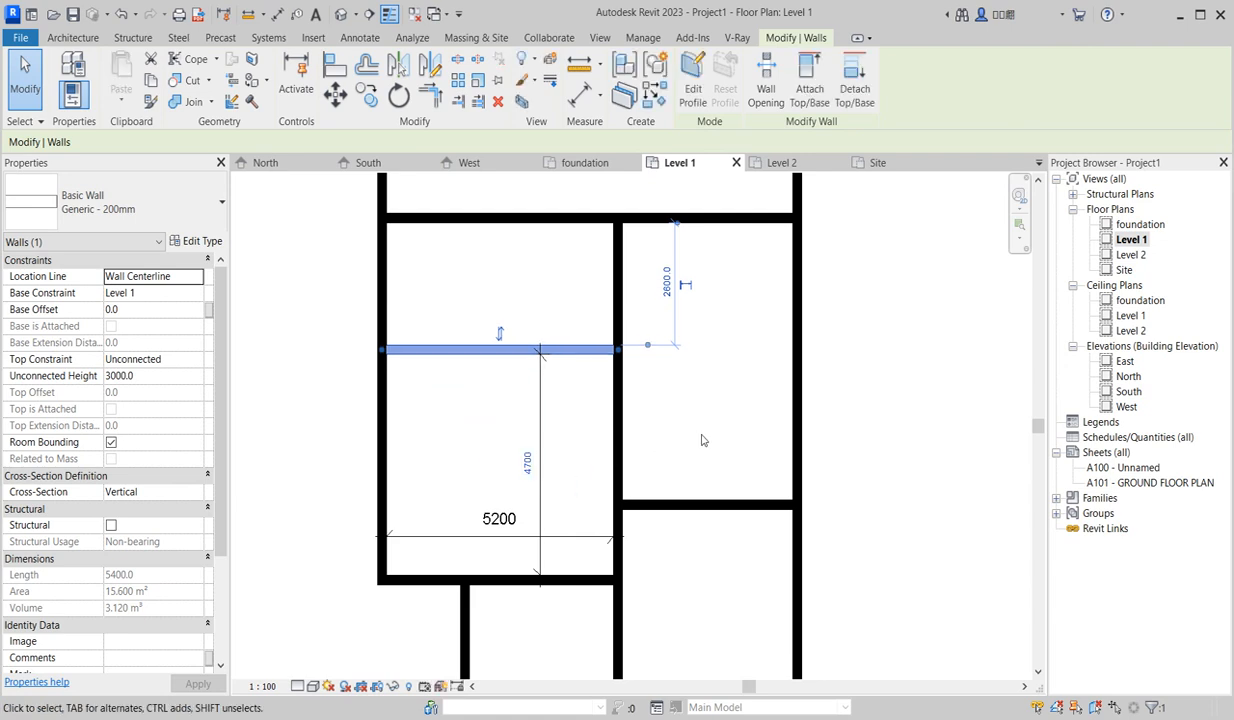
click(702, 437)
Move the west room's north-south dimension line closer to the west exterior wall.
scroll(438, 469, down, 3)
scroll(466, 494, up, 2)
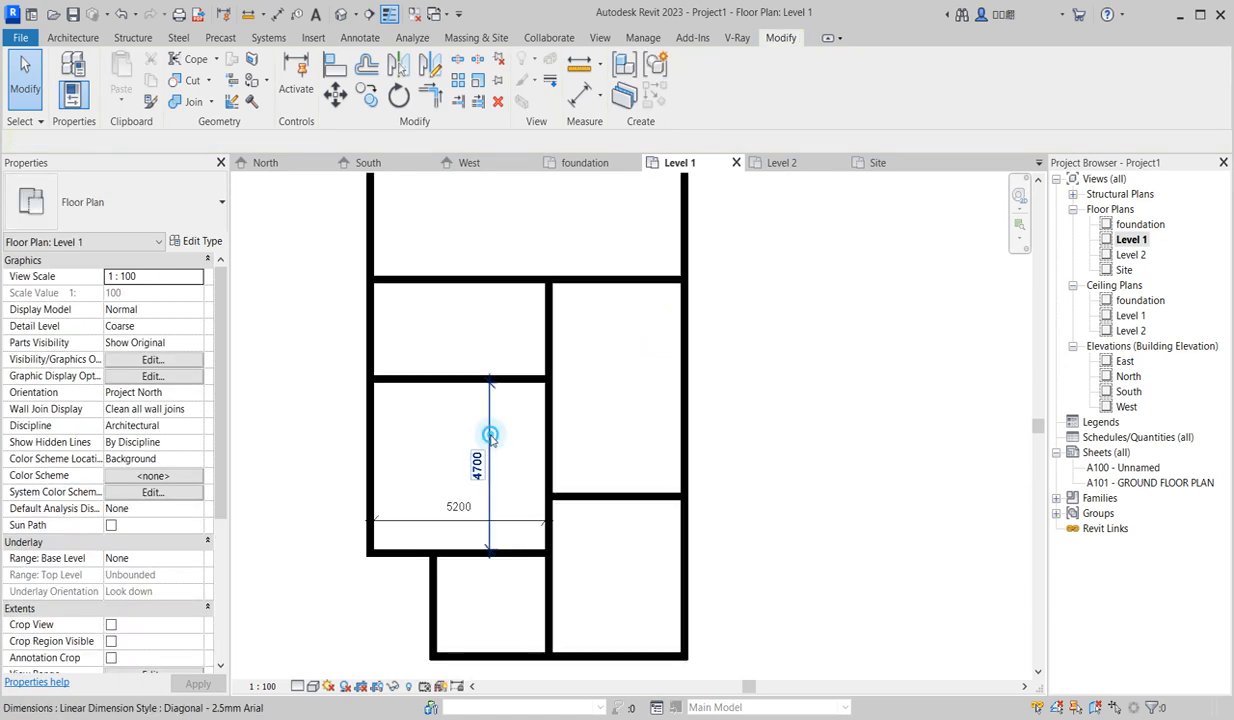
click(491, 425)
drag(475, 432, 432, 436)
scroll(504, 589, up, 2)
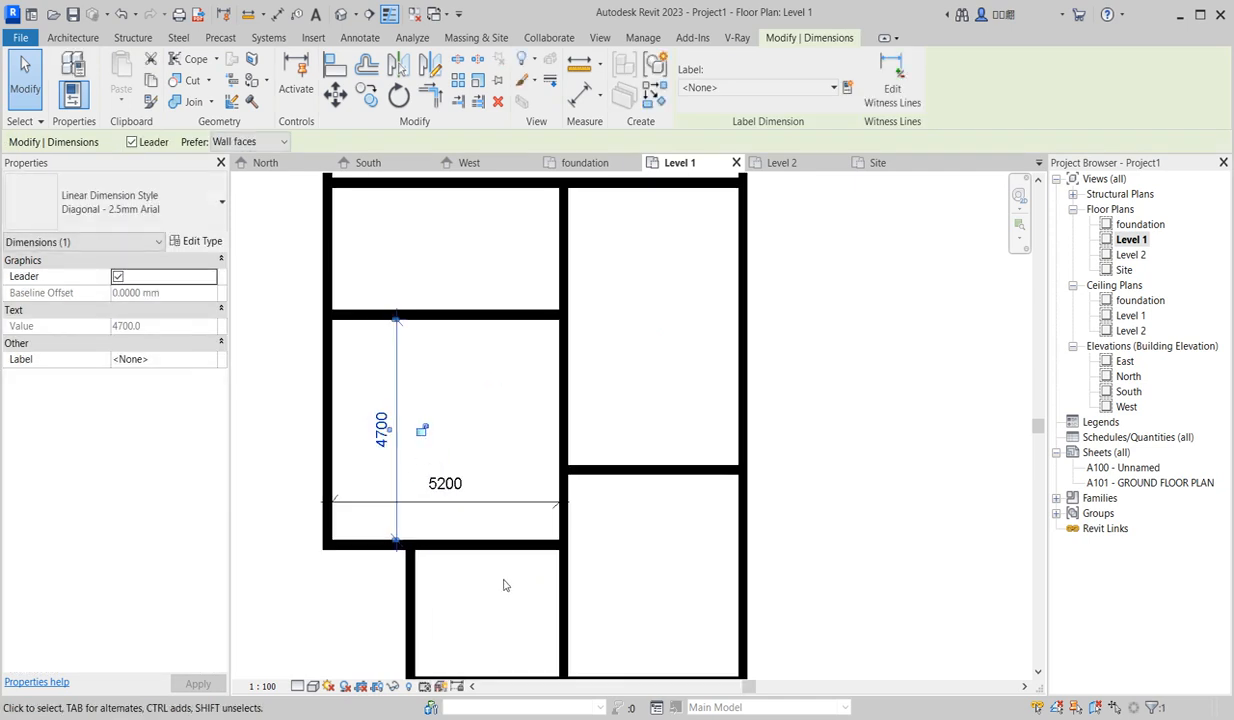
Examine the Level 1 wall layout around the dimensioned west room, the small south room and the east rooms.
scroll(470, 570, down, 3)
scroll(522, 592, up, 2)
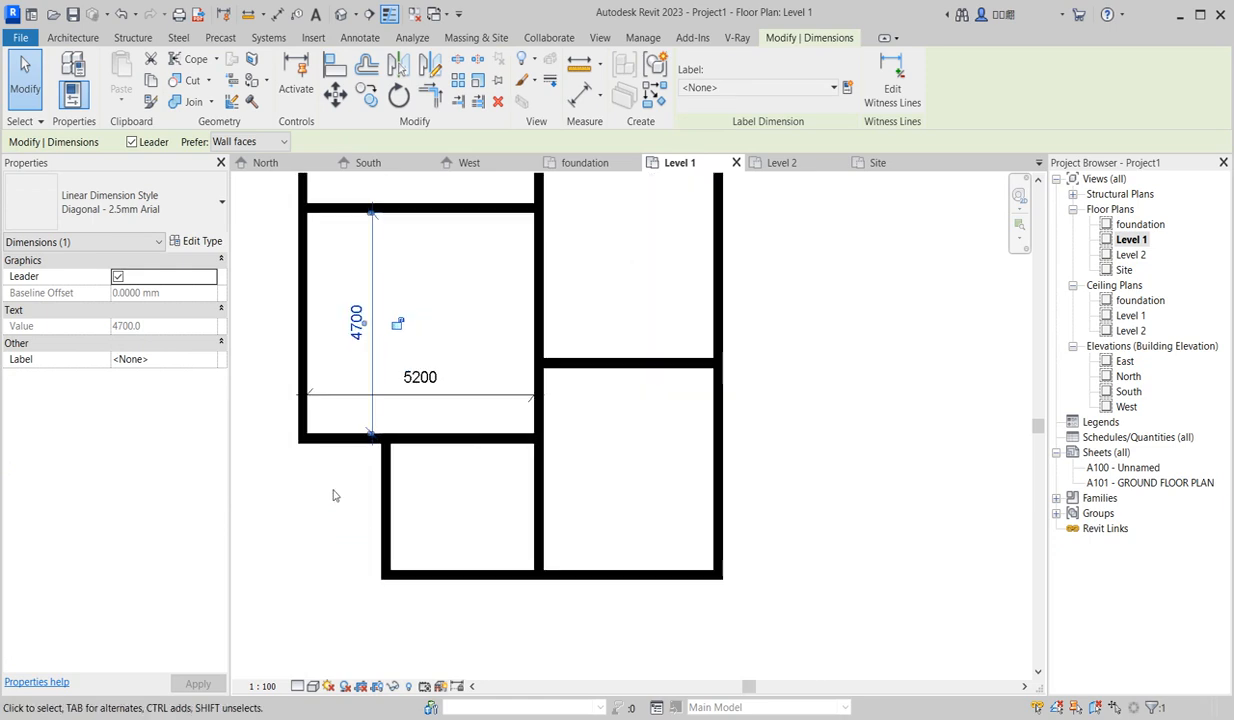
scroll(420, 428, up, 3)
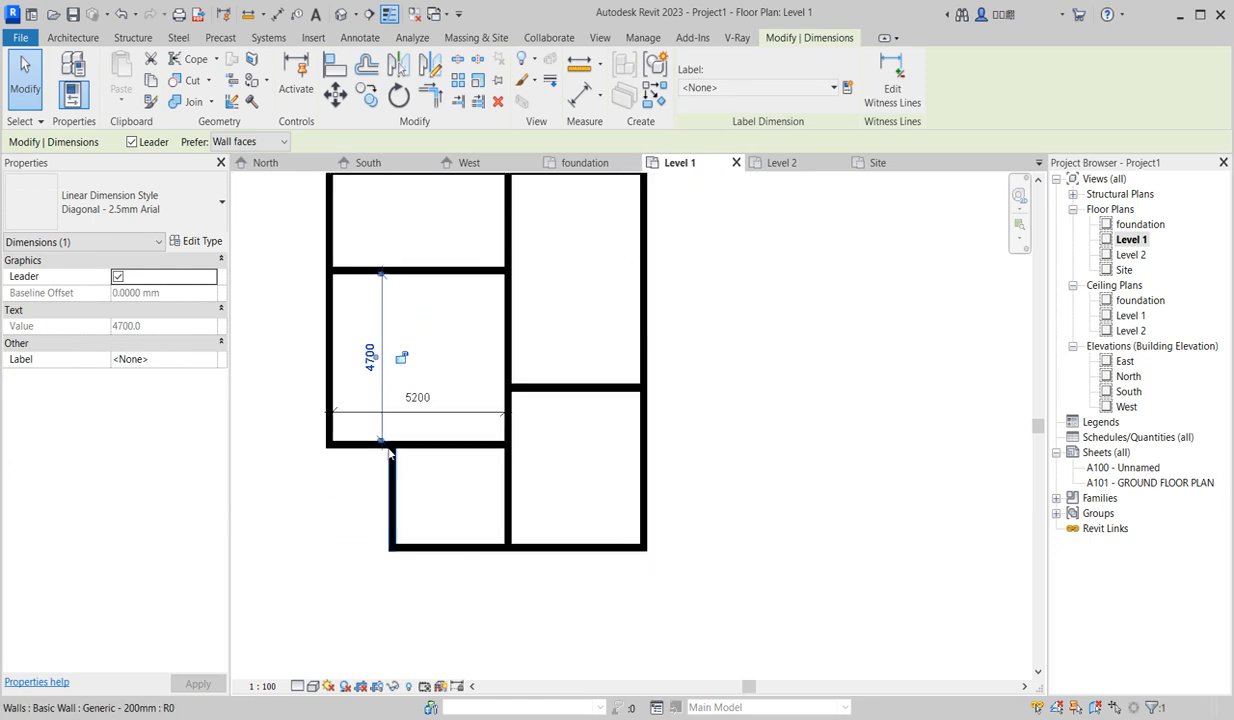
scroll(365, 420, down, 2)
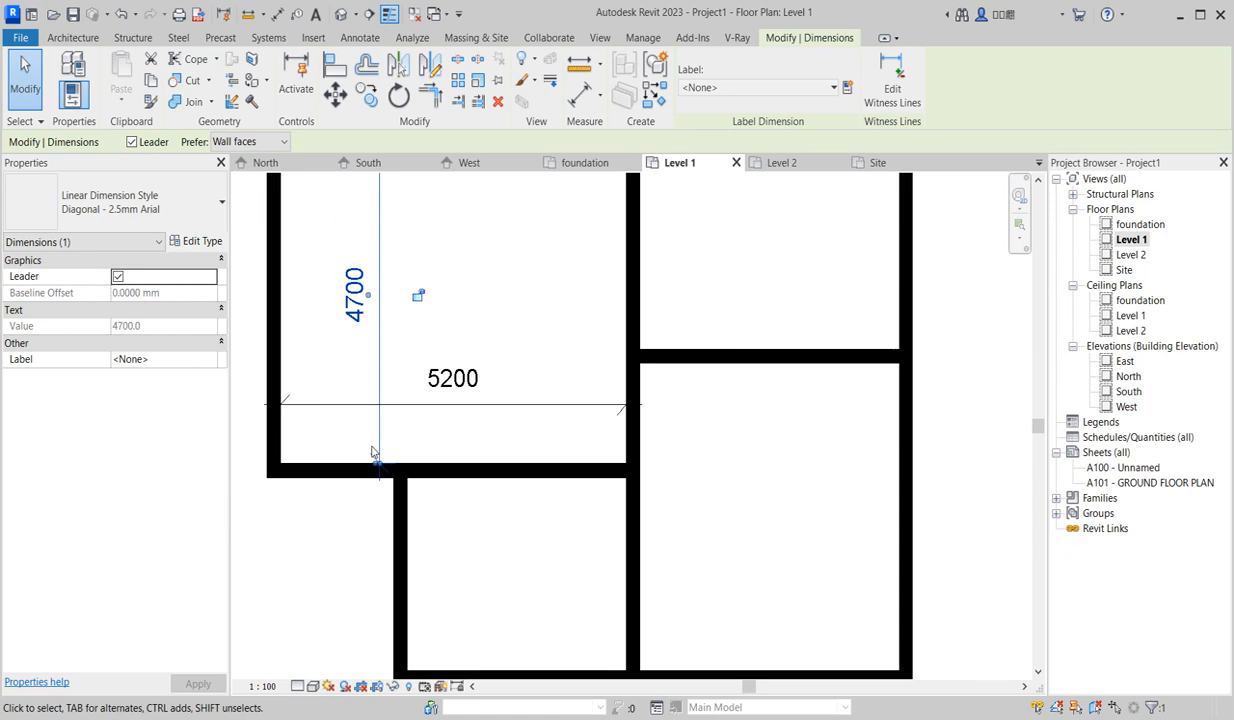
scroll(380, 458, up, 2)
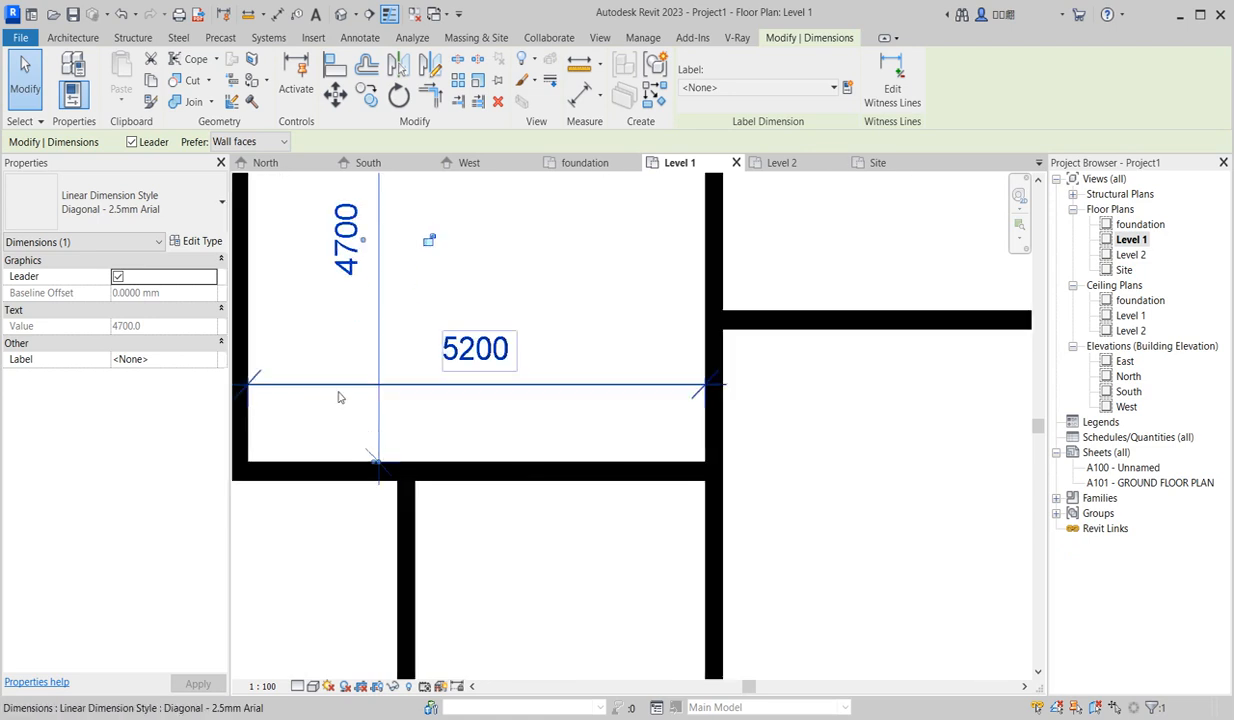
scroll(320, 395, up, 1)
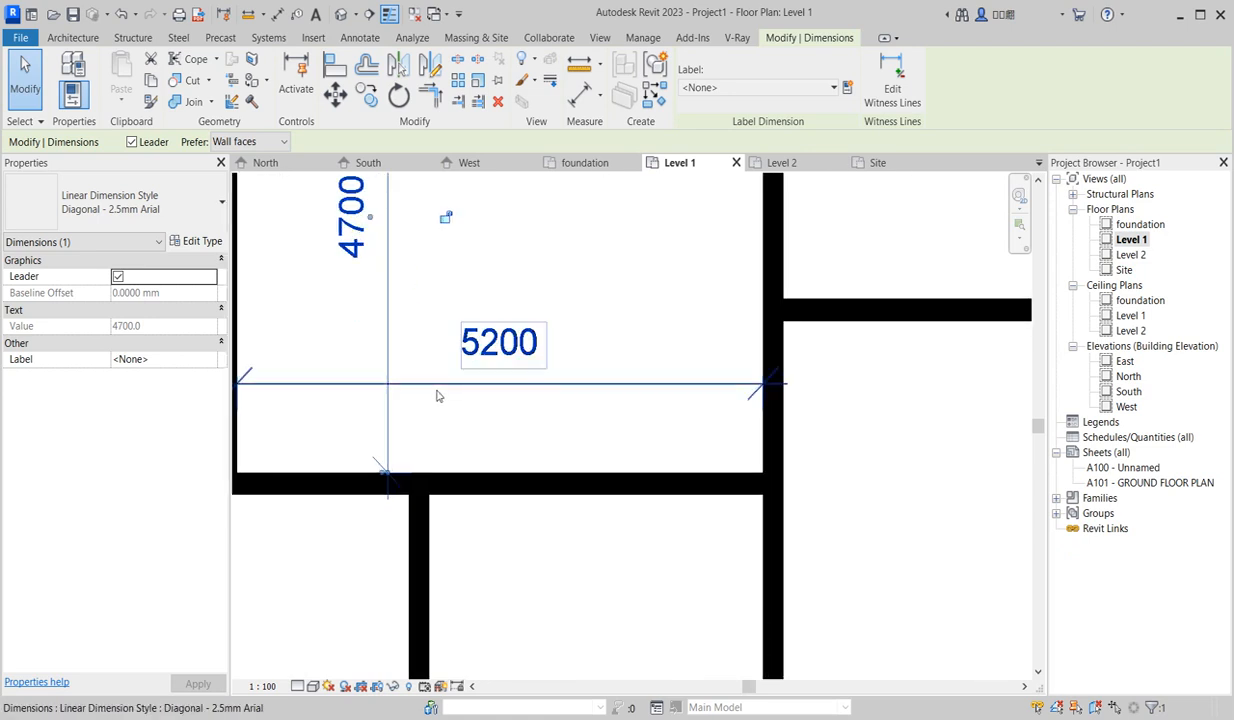
scroll(436, 405, down, 2)
scroll(453, 530, down, 2)
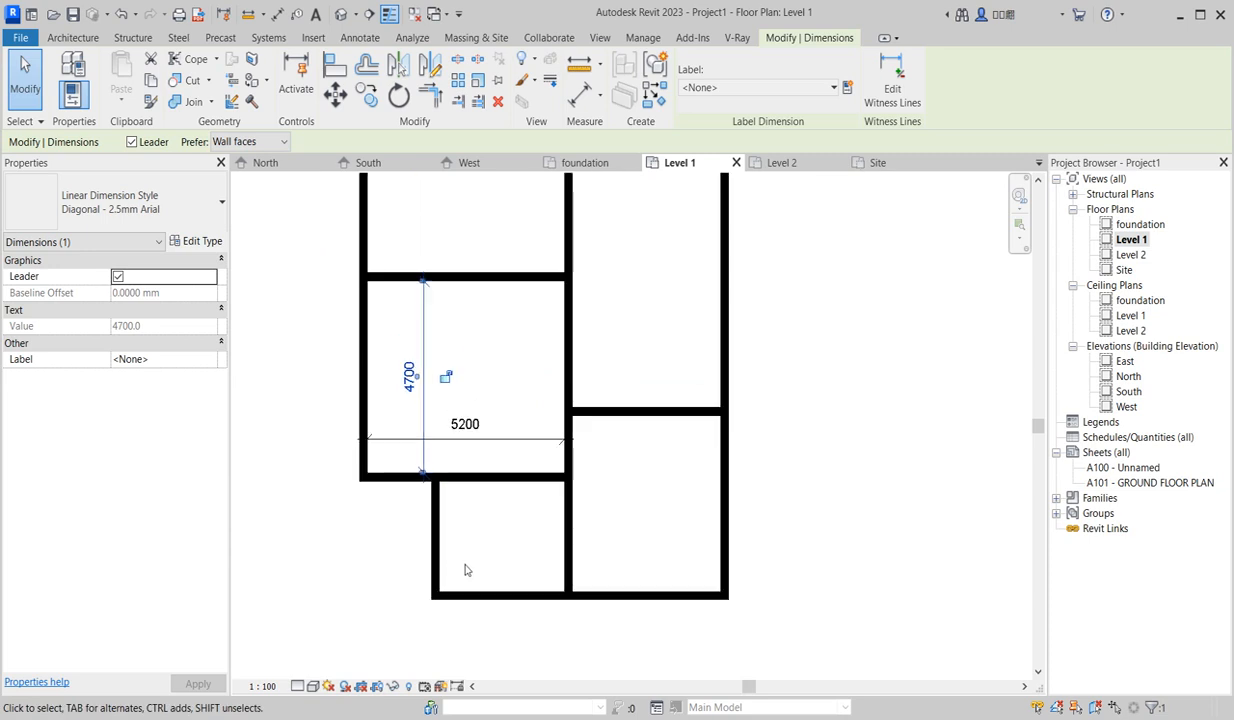
scroll(605, 640, down, 2)
scroll(575, 465, up, 2)
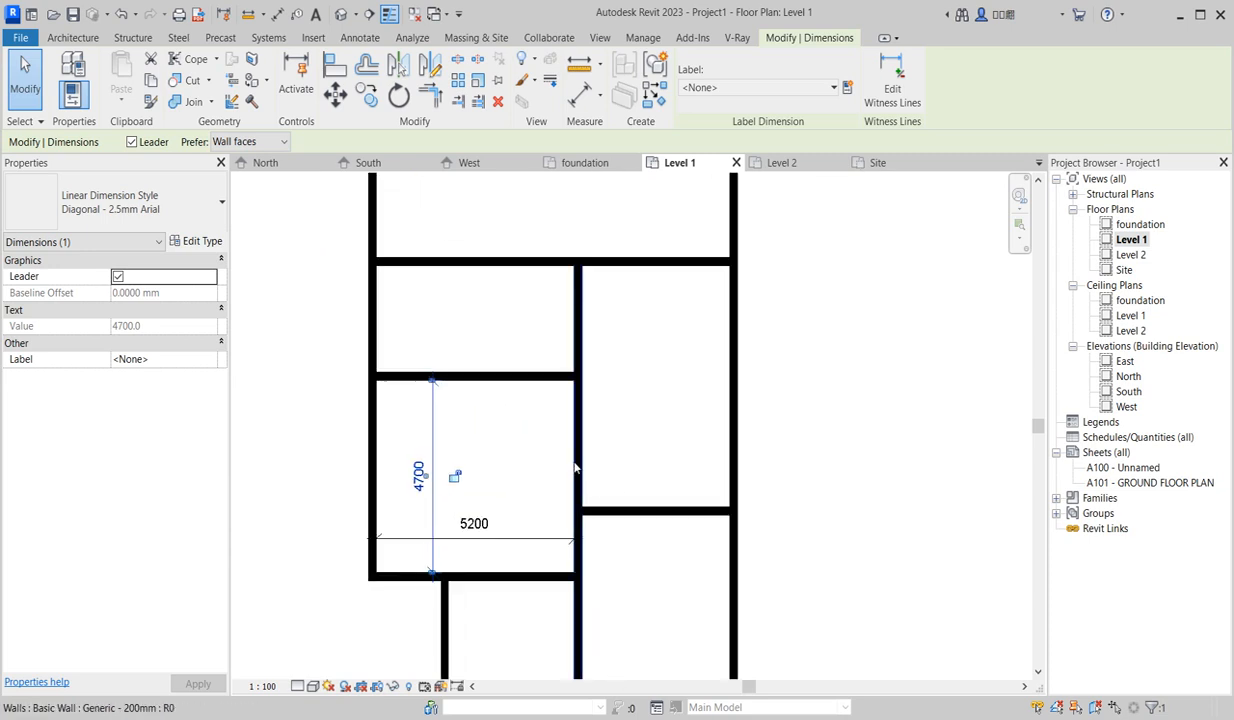
scroll(545, 358, up, 1)
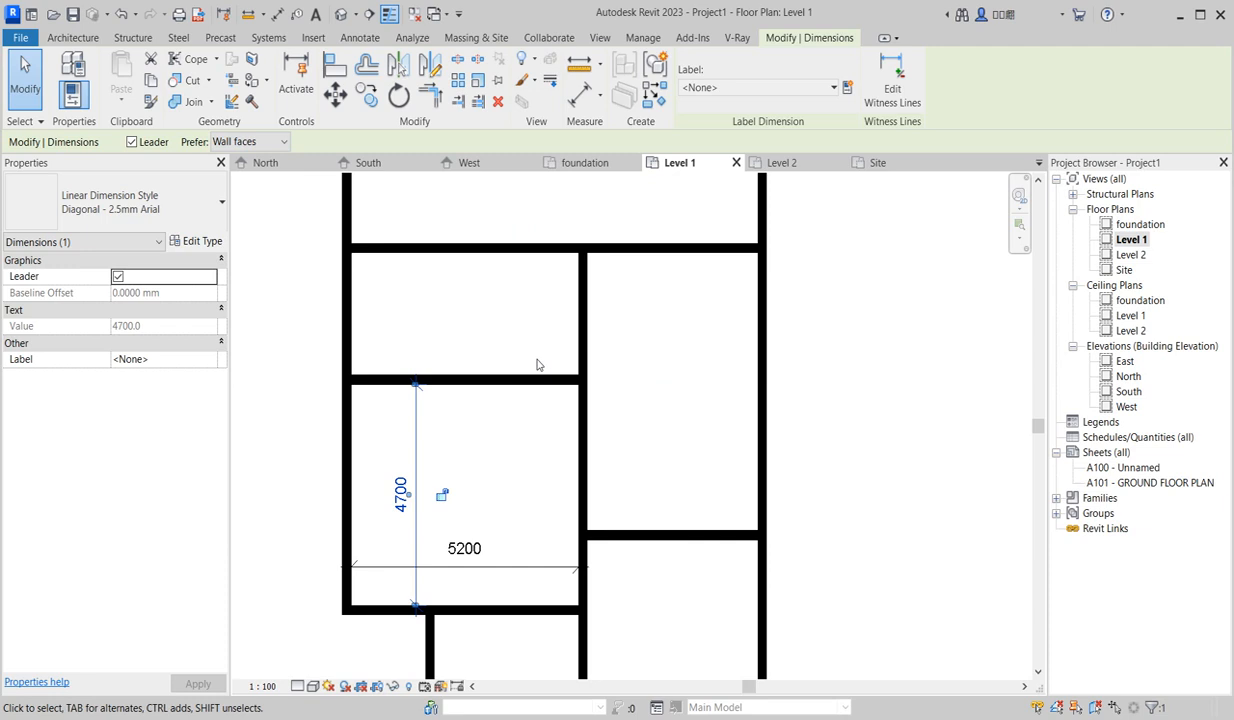
scroll(537, 410, up, 2)
scroll(515, 377, down, 3)
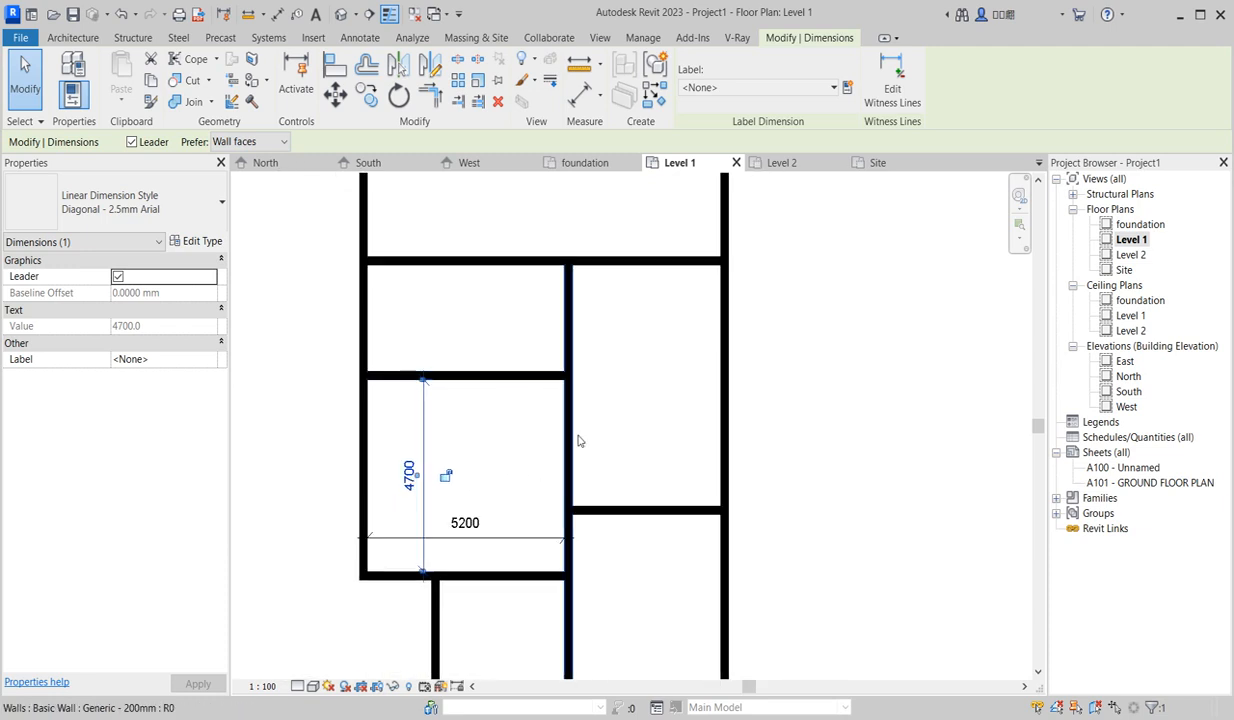
scroll(522, 324, down, 2)
scroll(570, 408, up, 2)
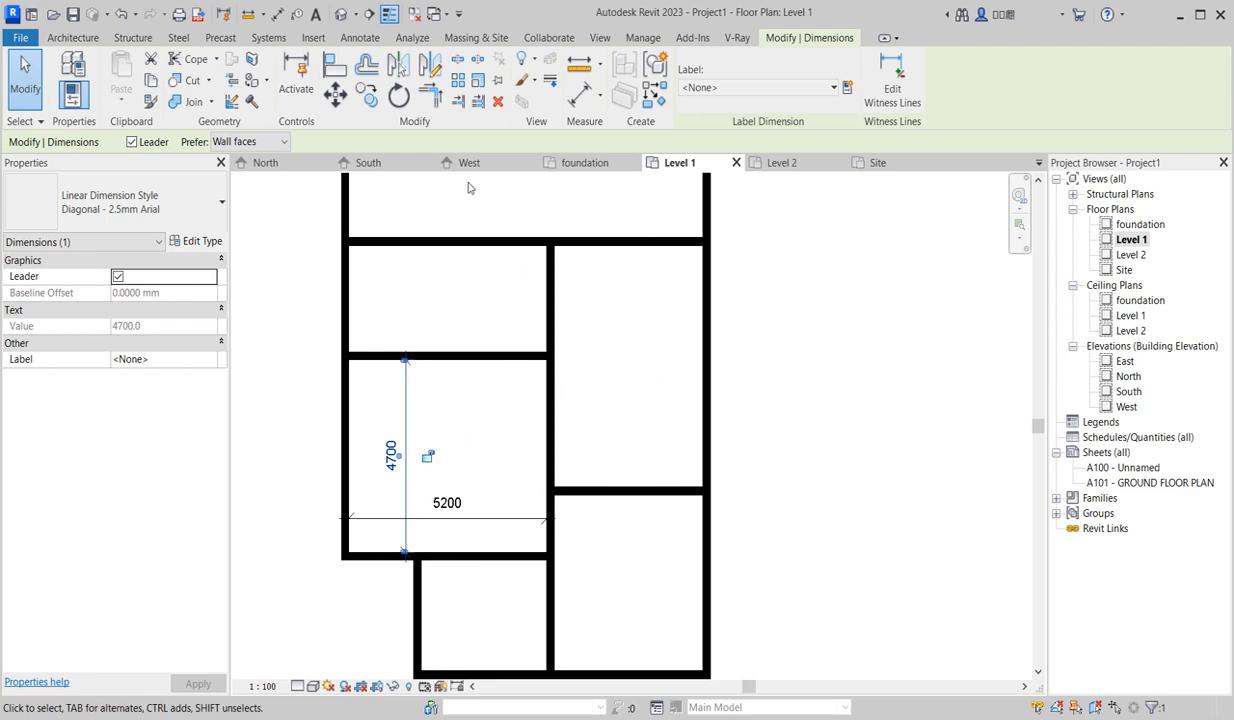
scroll(661, 349, down, 2)
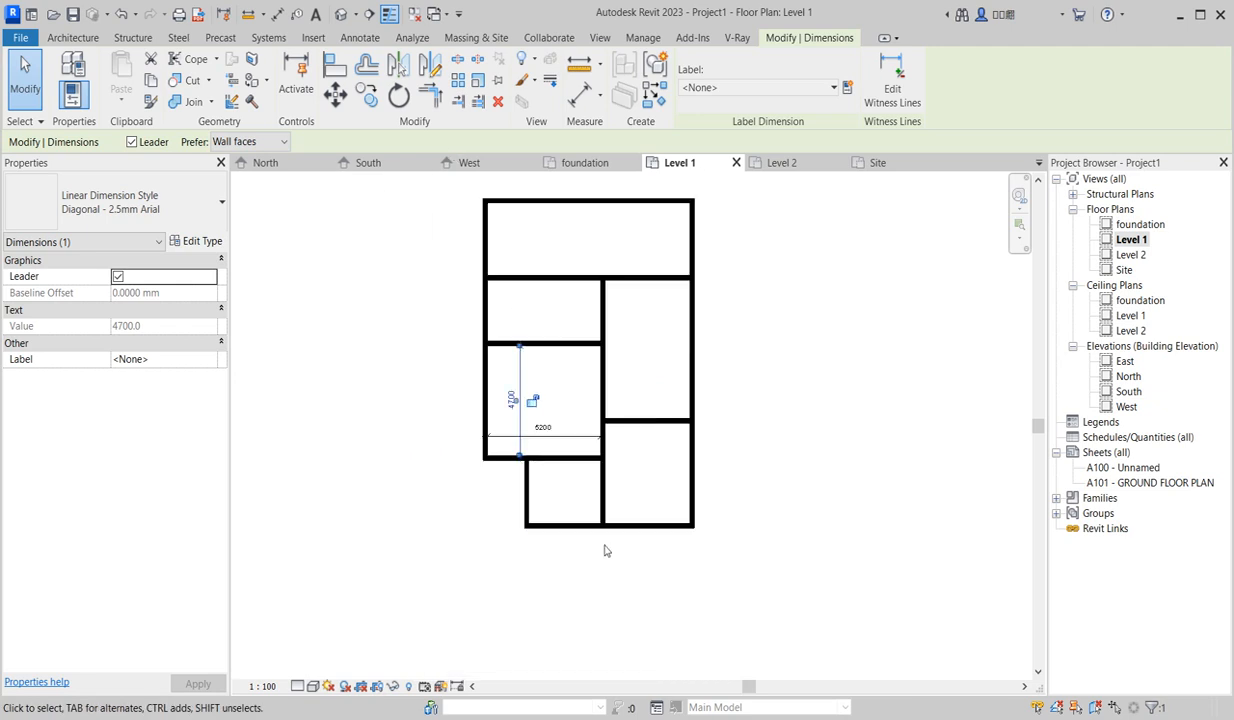
scroll(568, 544, up, 1)
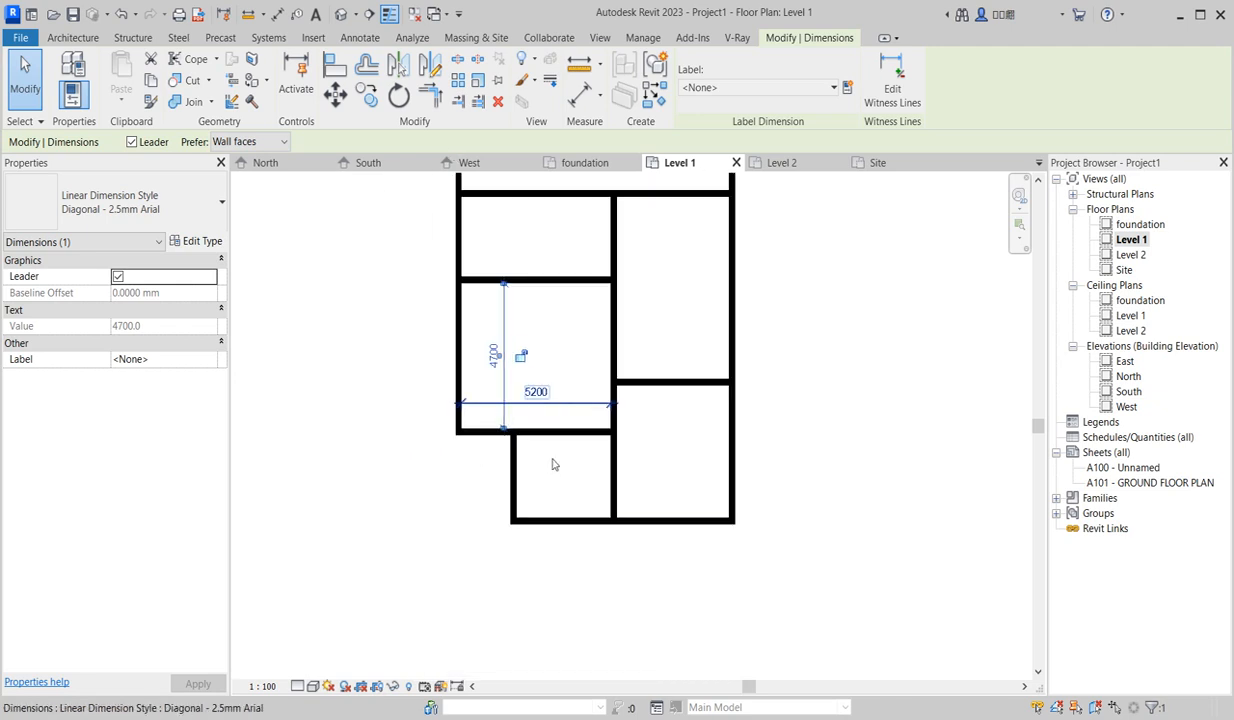
scroll(543, 488, down, 1)
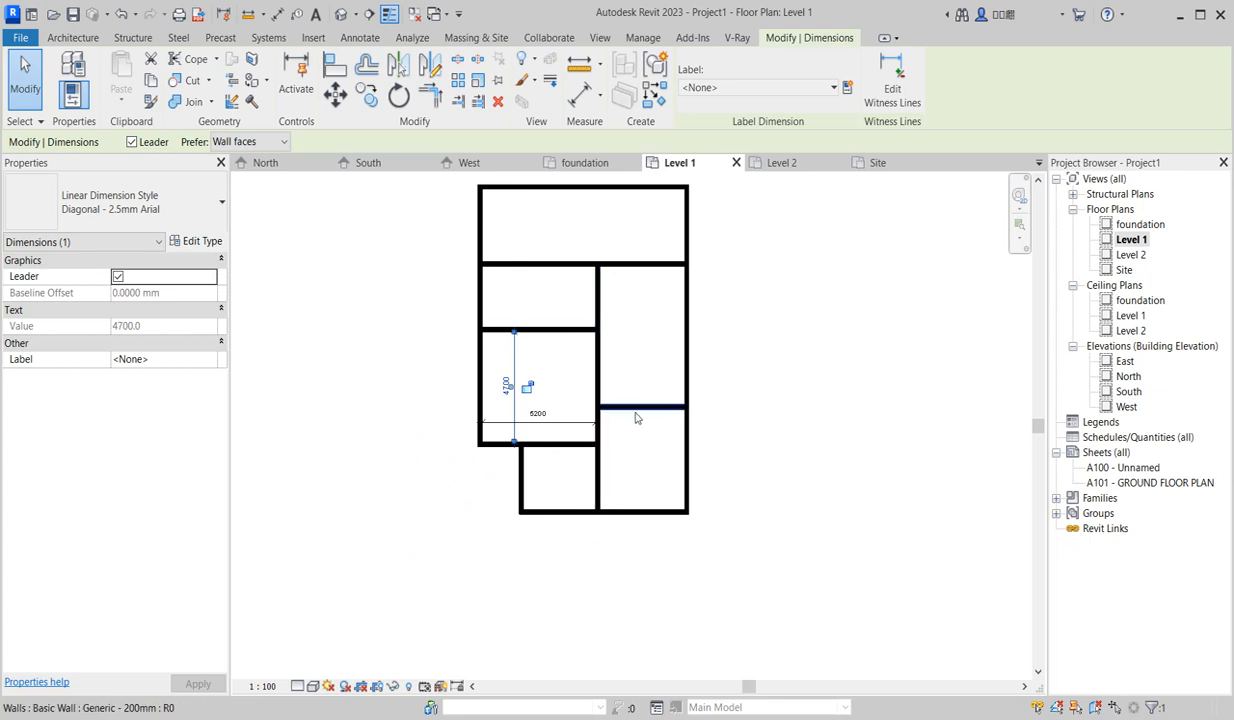
click(582, 96)
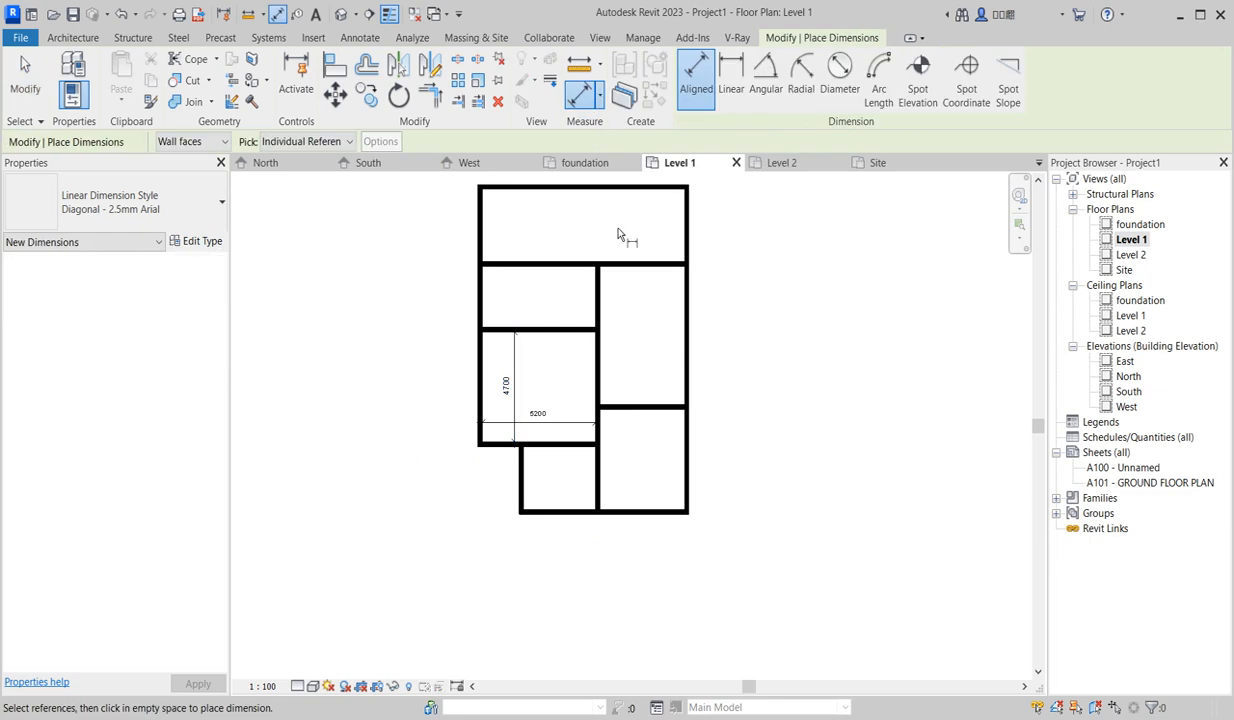
scroll(640, 430, up, 1)
right_click(606, 417)
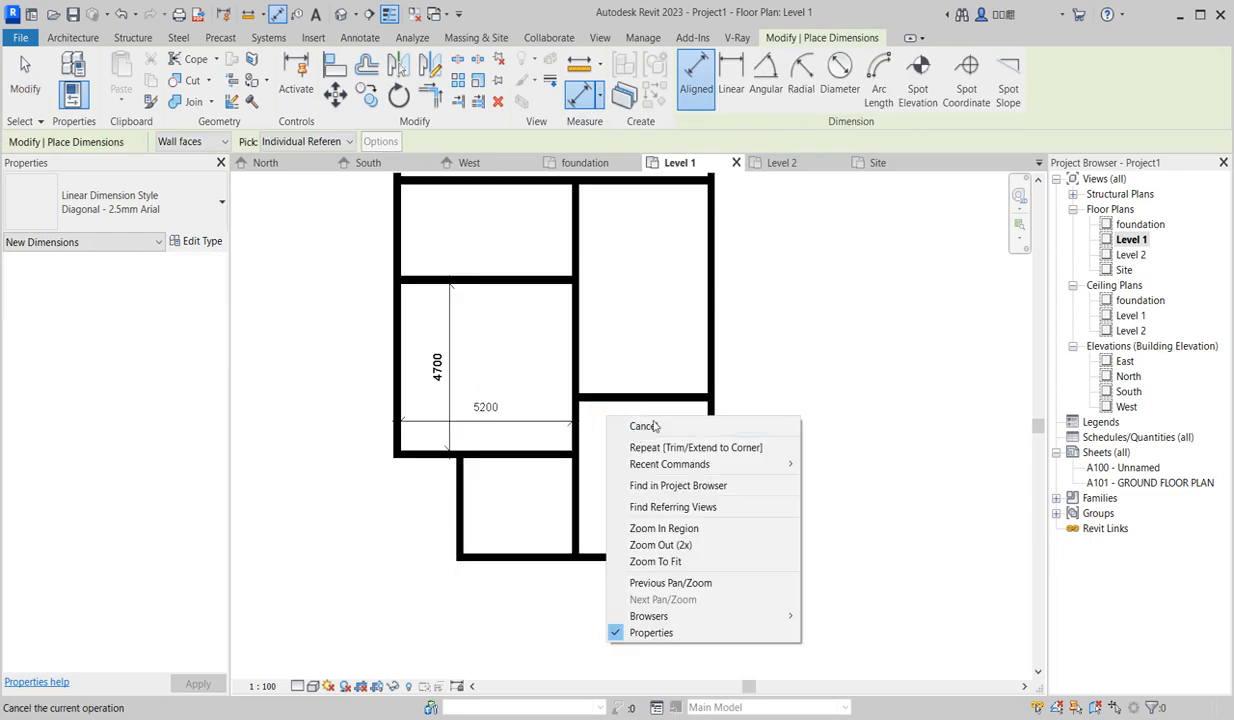
click(630, 405)
Draw an L-shaped wall like the east rooms' dividing wall, about 1600 mm south from it and about 2600 mm east to the exterior wall.
click(640, 398)
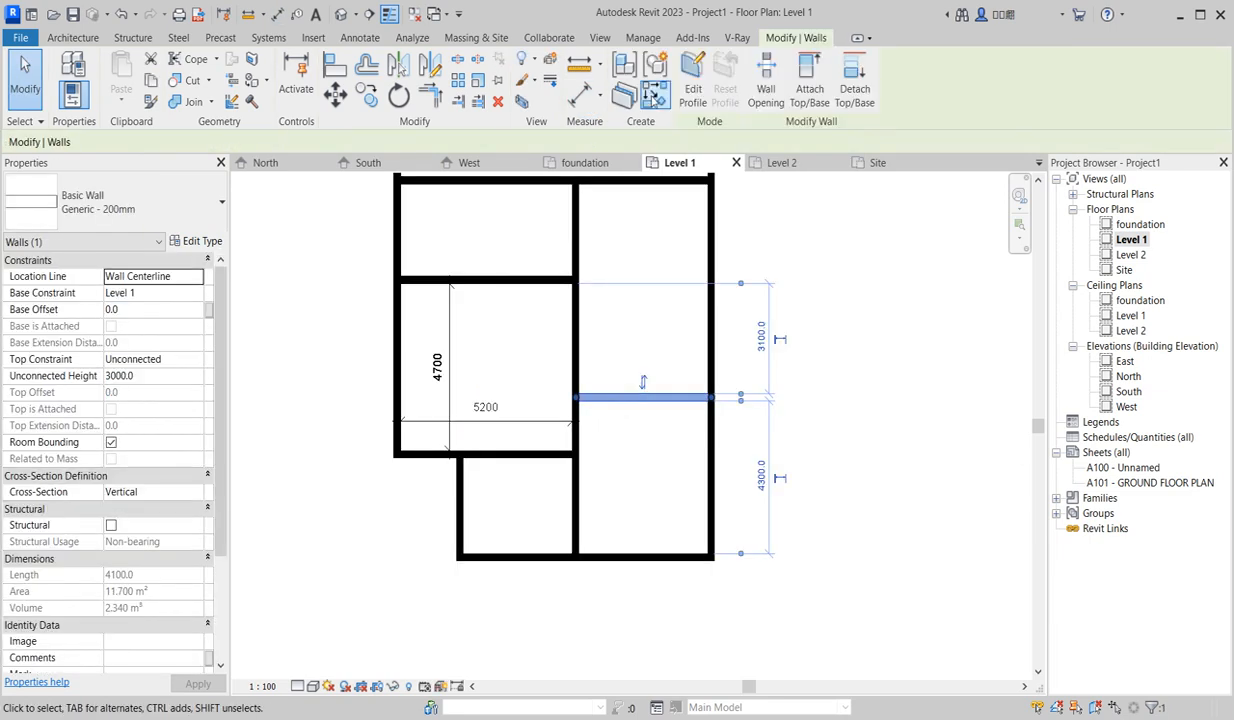
click(628, 96)
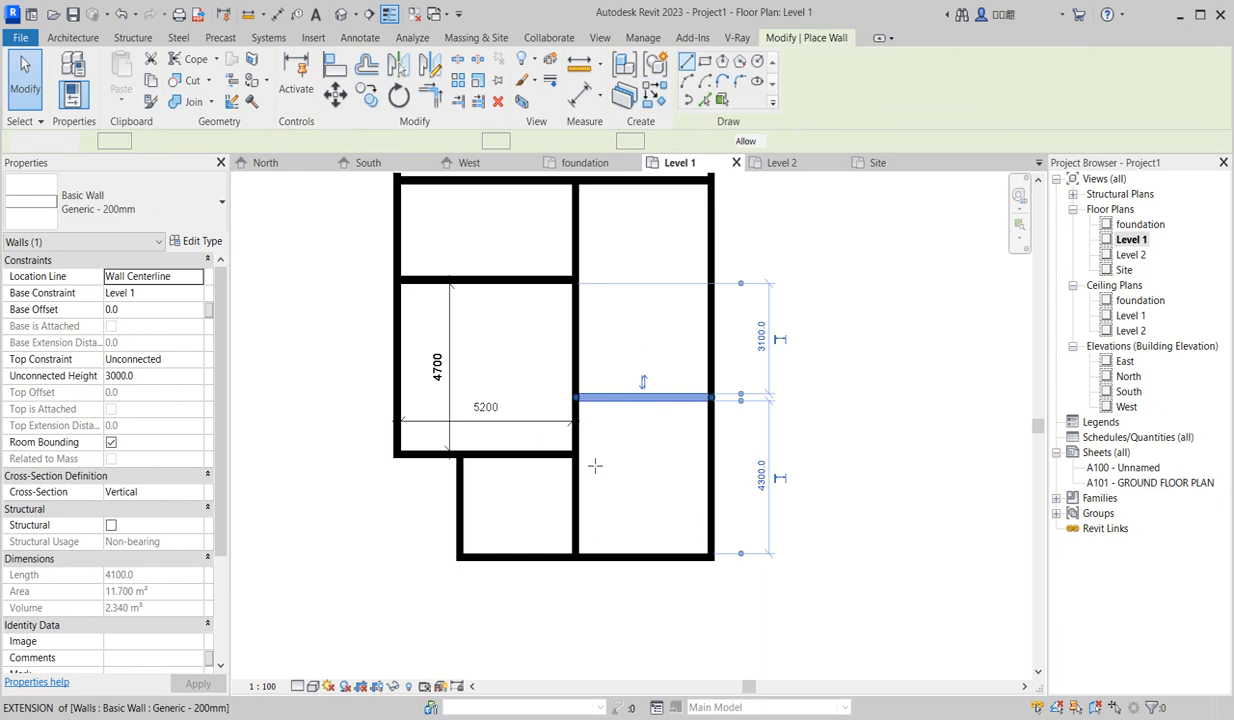
click(623, 397)
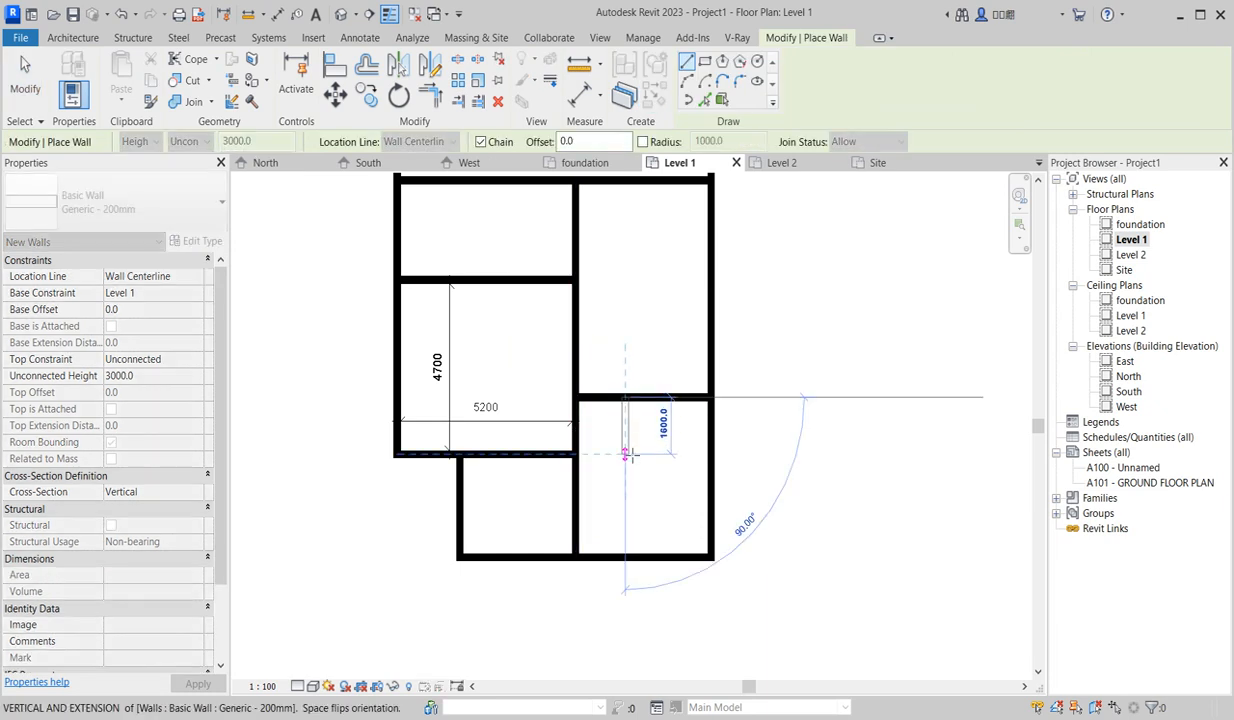
click(624, 452)
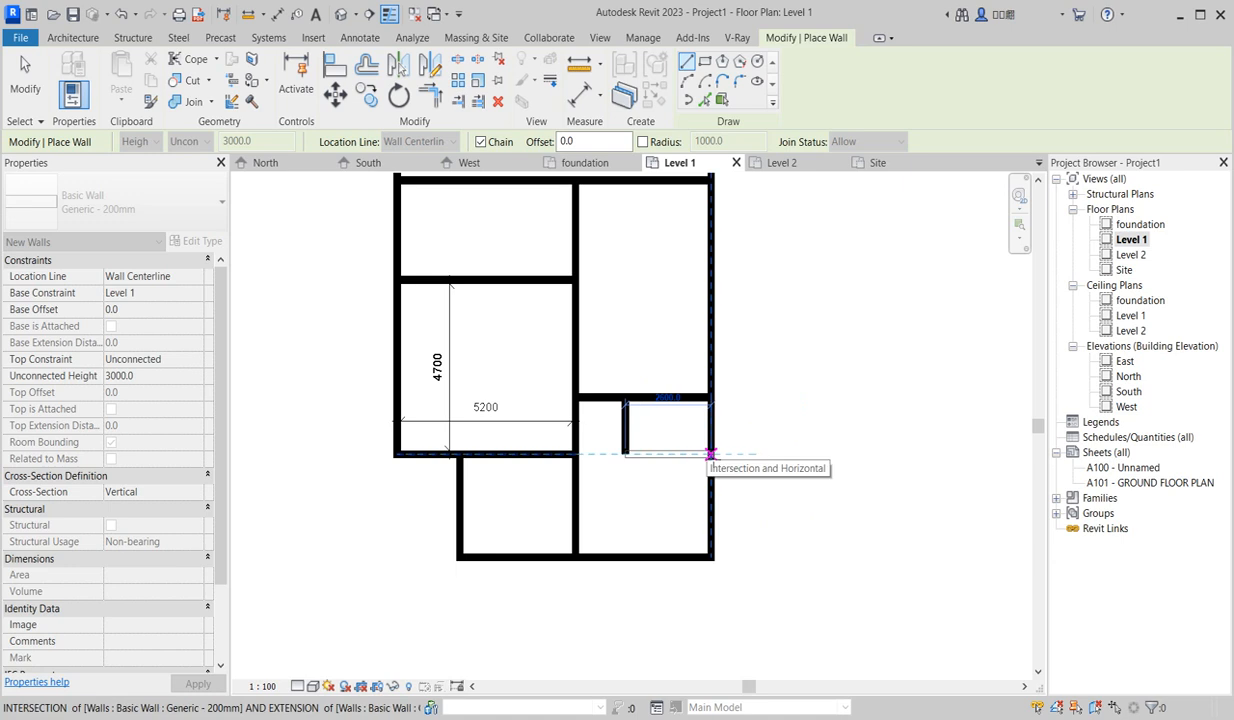
click(708, 453)
right_click(629, 247)
click(651, 262)
right_click(658, 256)
click(689, 264)
Nudge the two new L-shaped walls slightly north together, making the small enclosed room shallower.
scroll(655, 490, up, 2)
drag(650, 505, 597, 421)
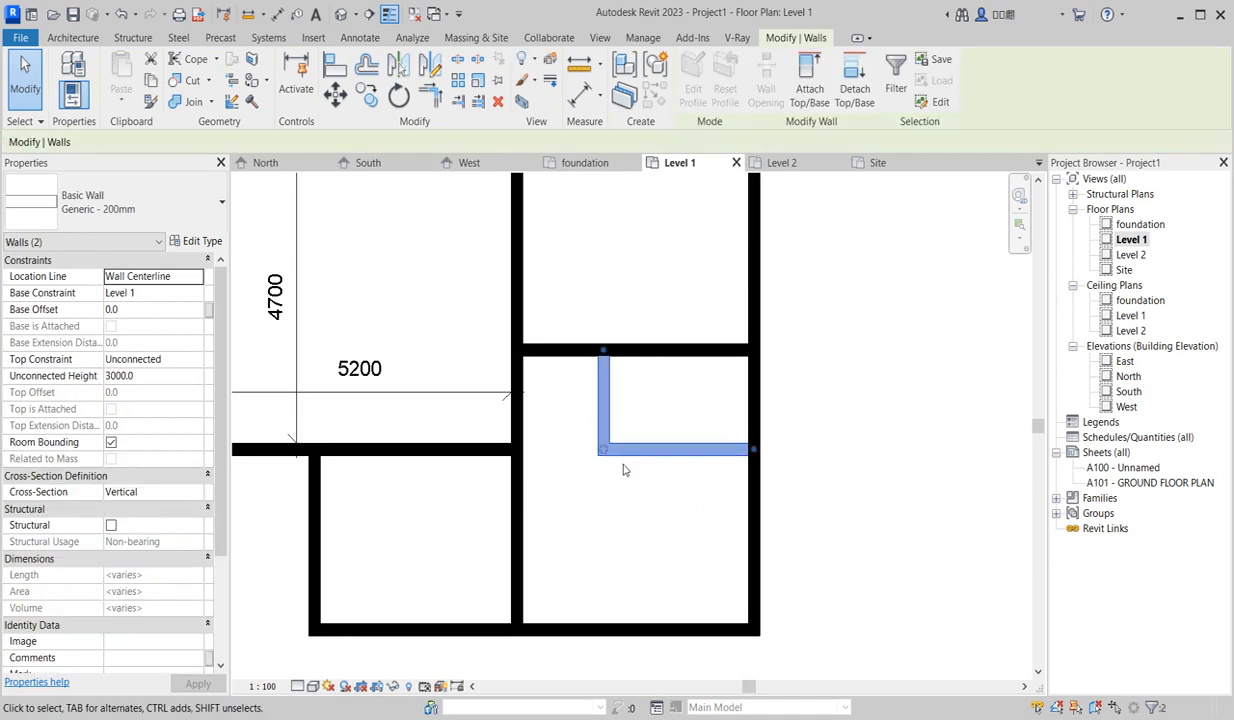
key(Up)
key(Up)
key(Up)
key(Up)
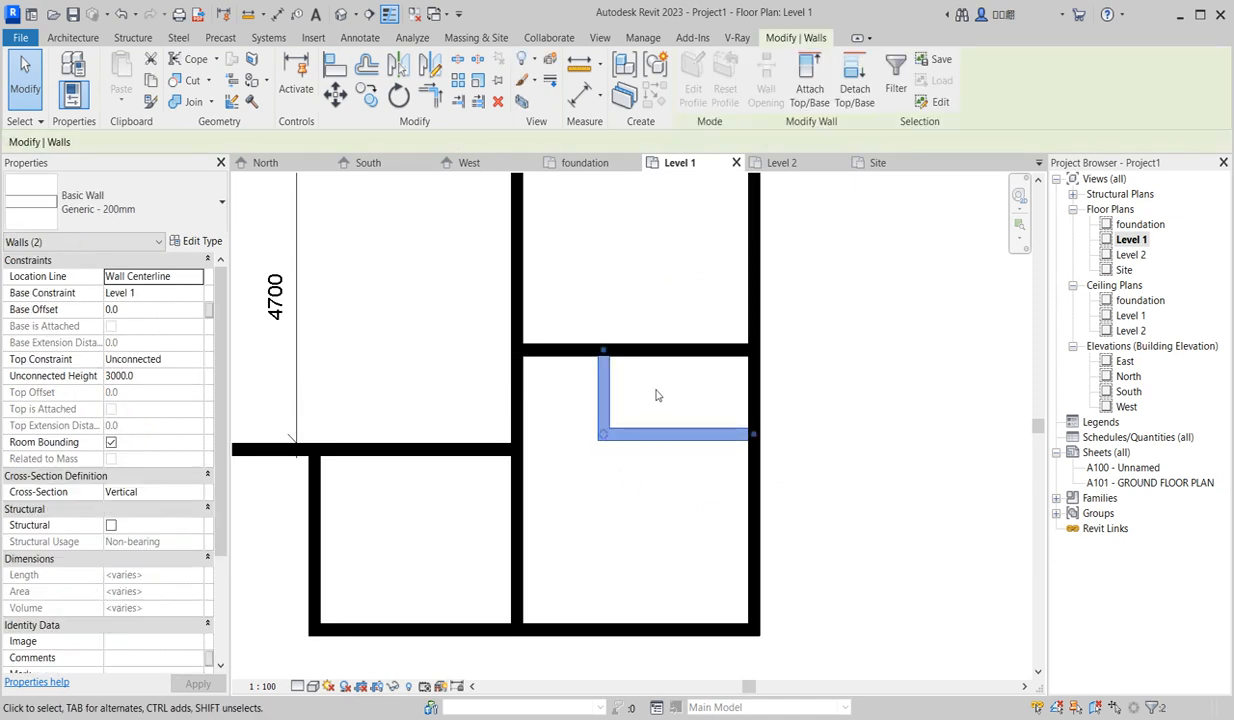
Place a chained north-south dimension from the south exterior wall past the small enclosed room's south wall to the east rooms' dividing wall.
click(575, 95)
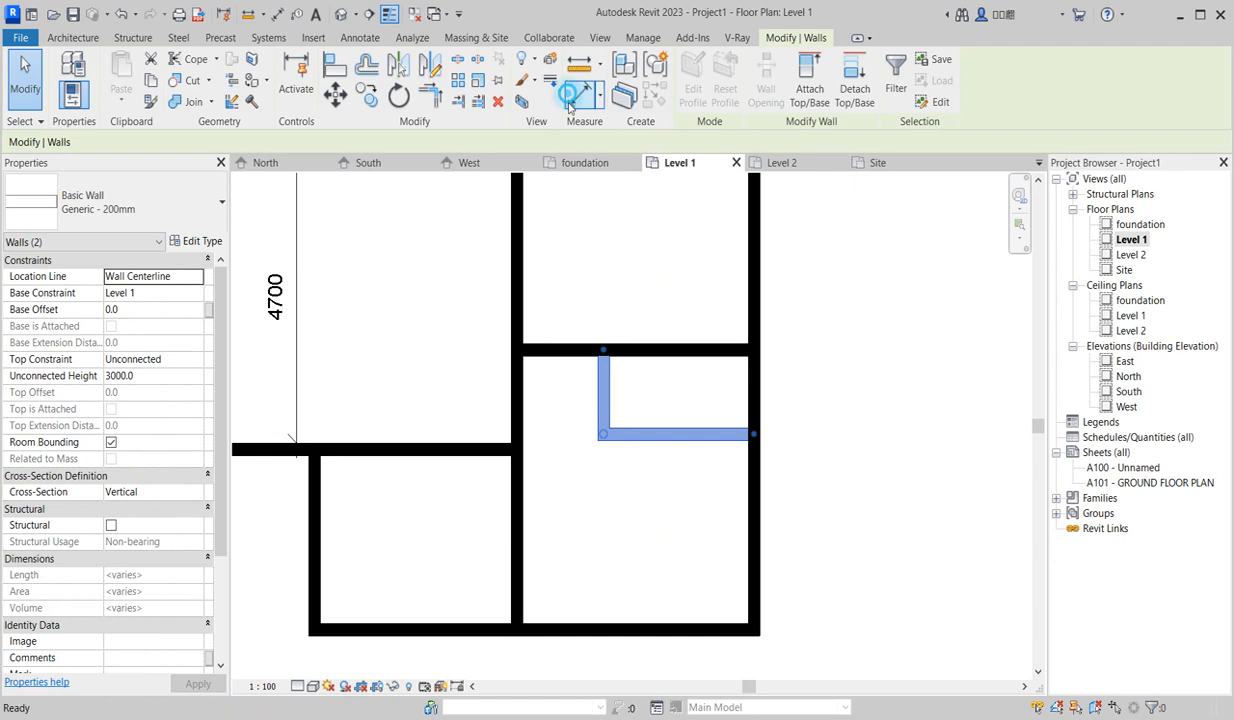
click(624, 624)
click(631, 443)
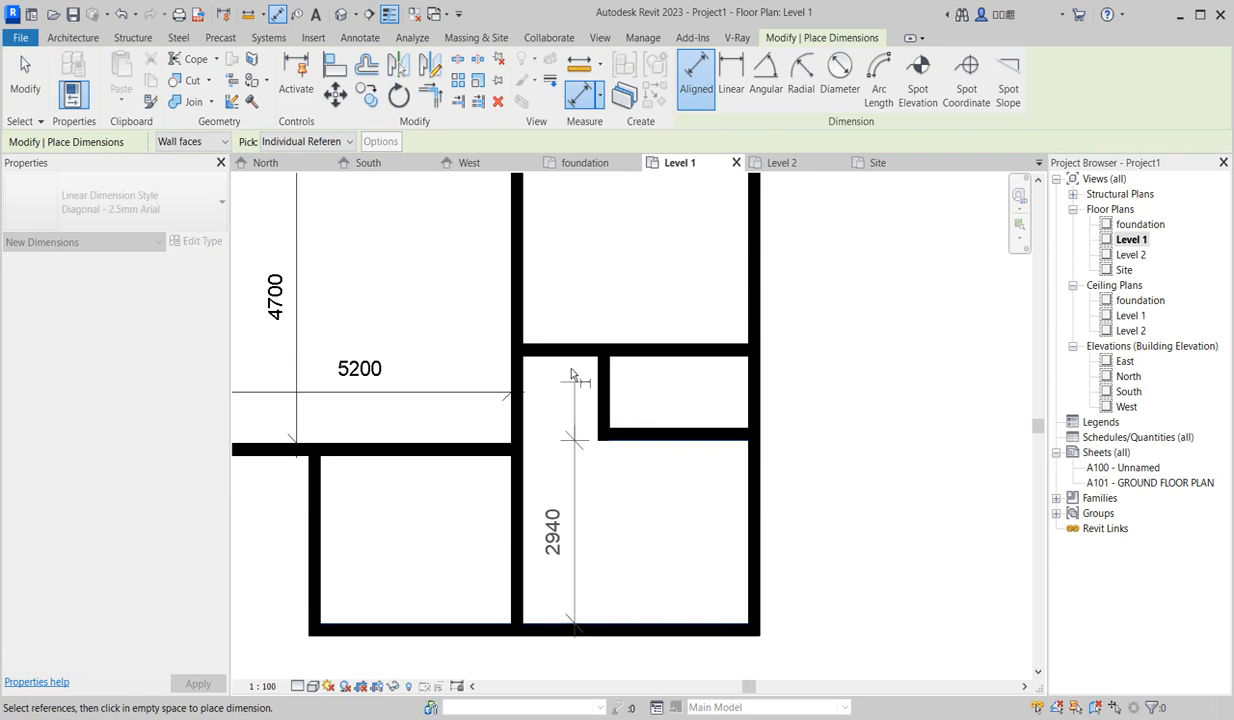
click(572, 358)
click(606, 516)
right_click(675, 522)
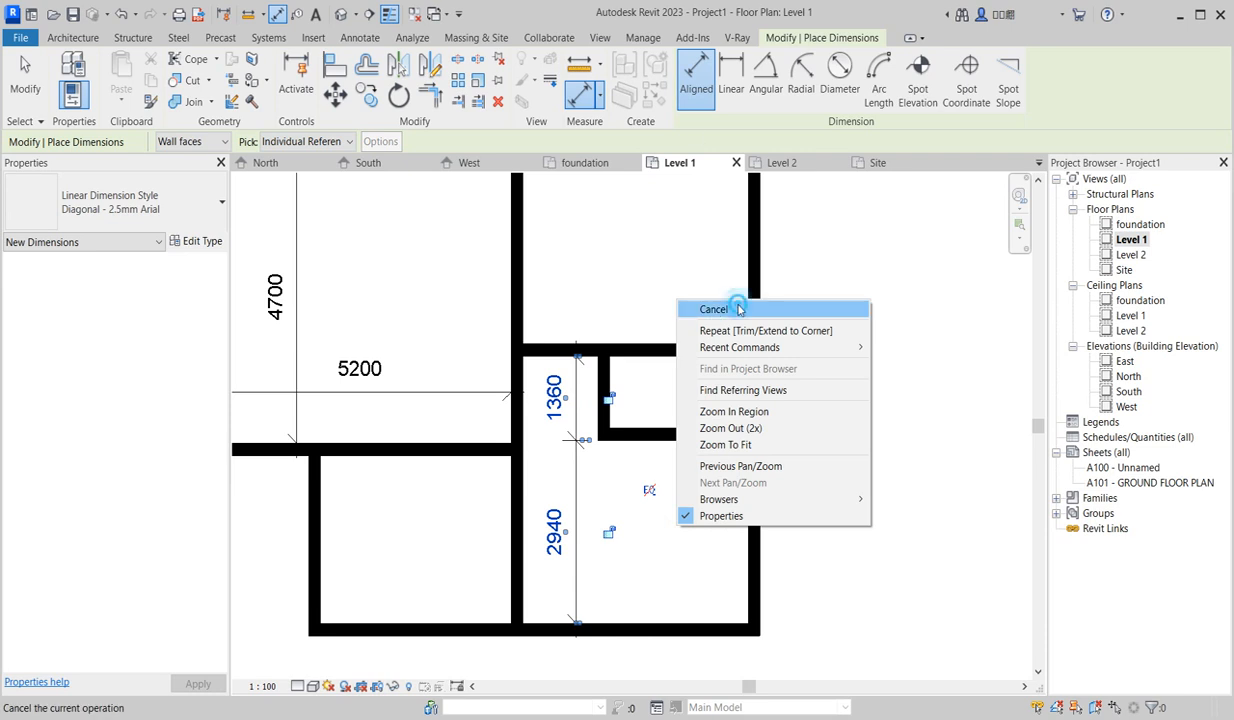
click(730, 308)
right_click(649, 265)
click(660, 272)
right_click(642, 271)
click(660, 277)
Nudge the small enclosed room's south wall and the east rooms' dividing wall north together, about 3660 mm clear to the south exterior wall.
click(657, 446)
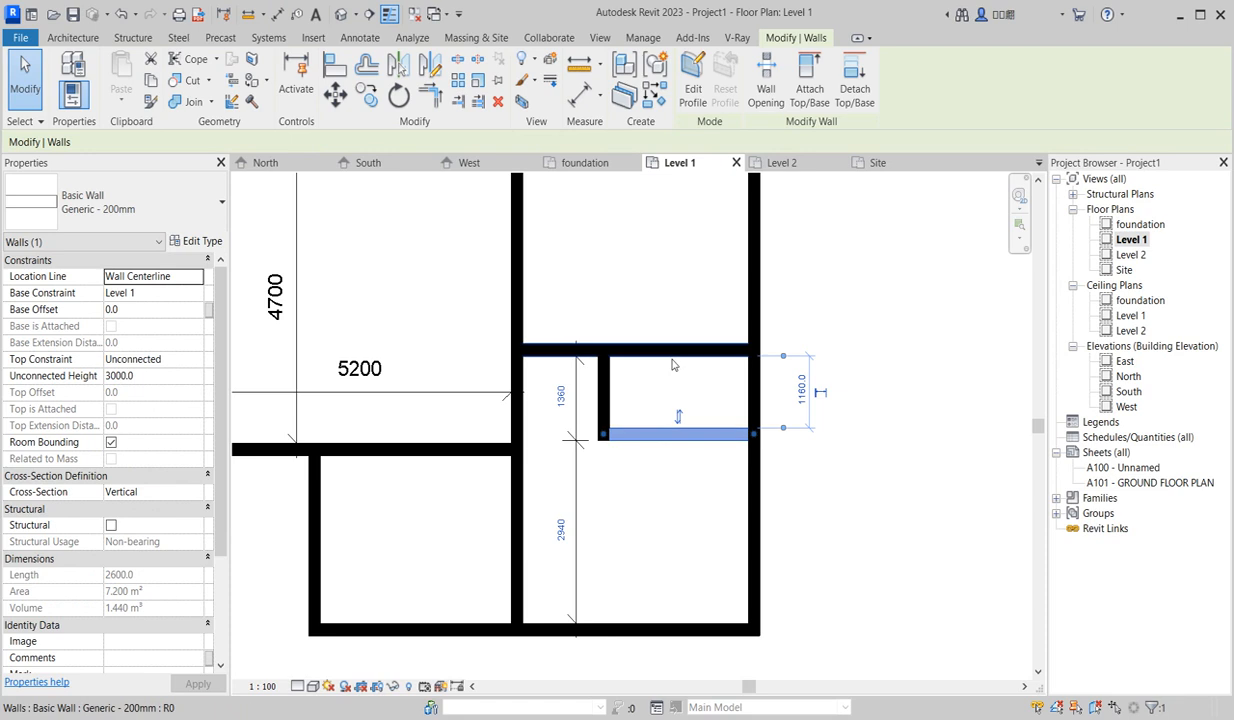
ctrl+click(675, 362)
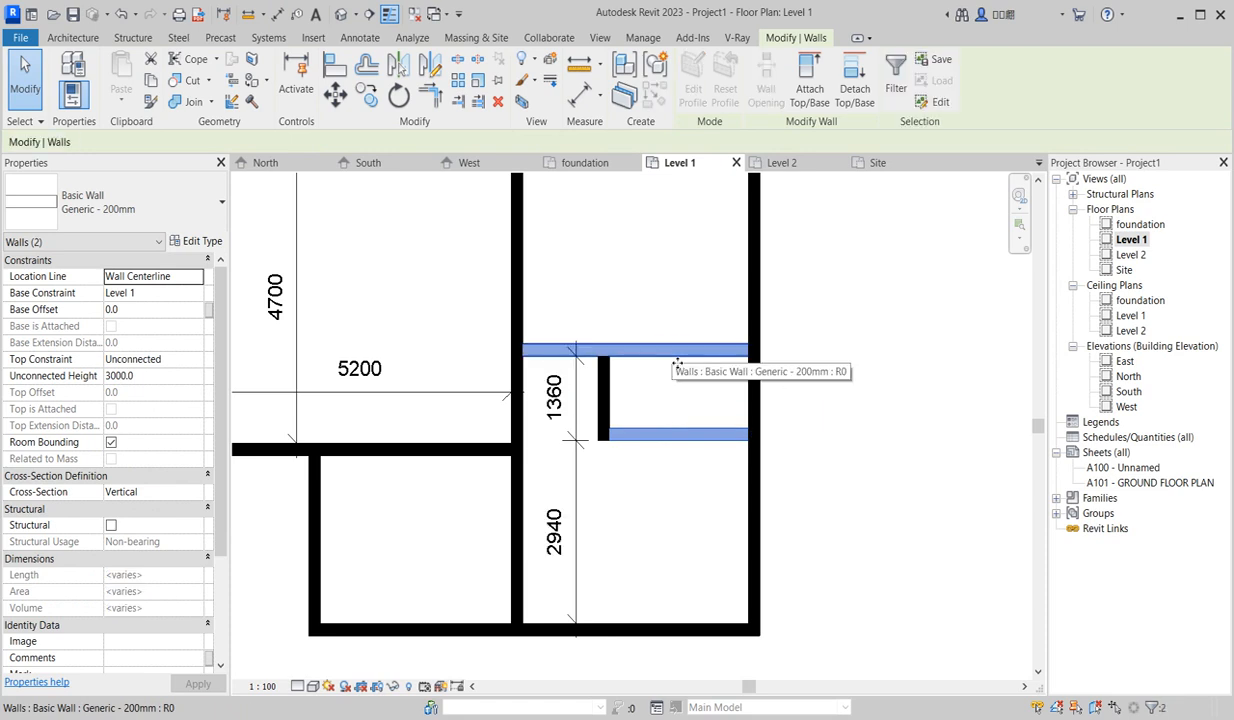
key(Up)
key(Up)
key(Up)
key(Up)
key(Up)
key(Up)
key(Up)
key(Up)
key(Up)
key(Up)
key(Up)
key(Up)
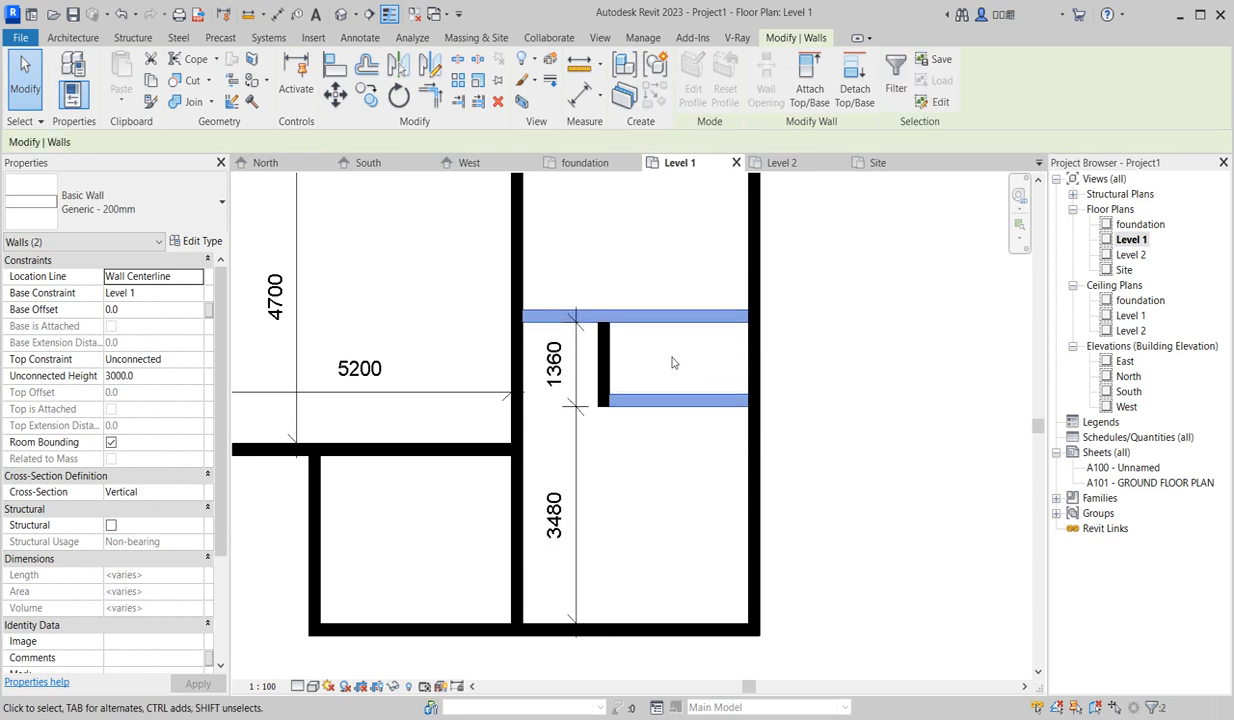
key(Up)
key(Down)
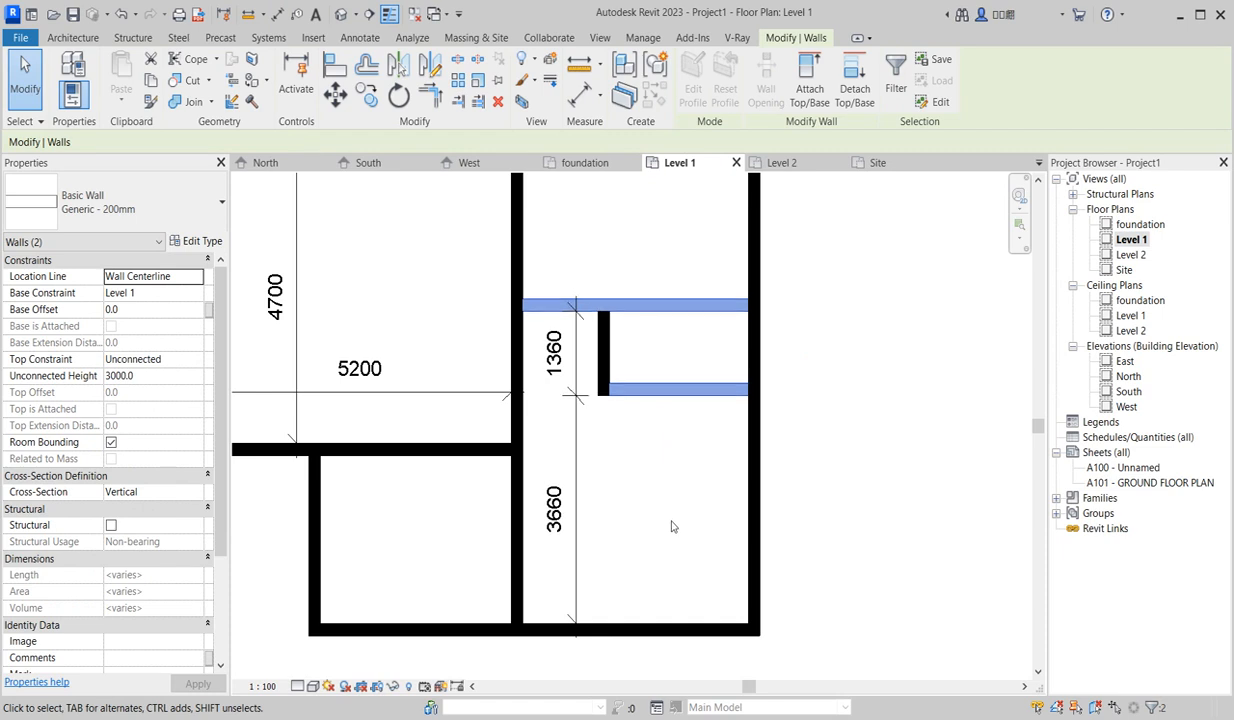
Set the distance between the south exterior wall and the small enclosed room's south wall to 3500 mm.
scroll(675, 517, up, 2)
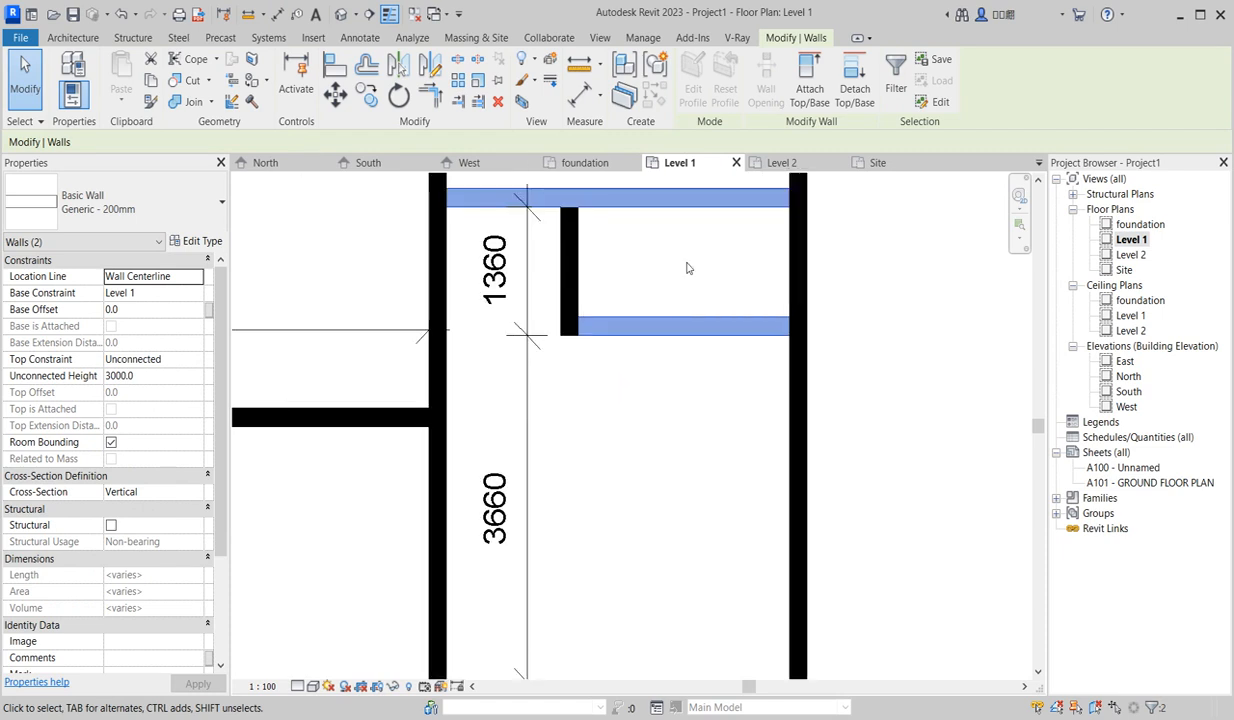
click(650, 468)
click(686, 323)
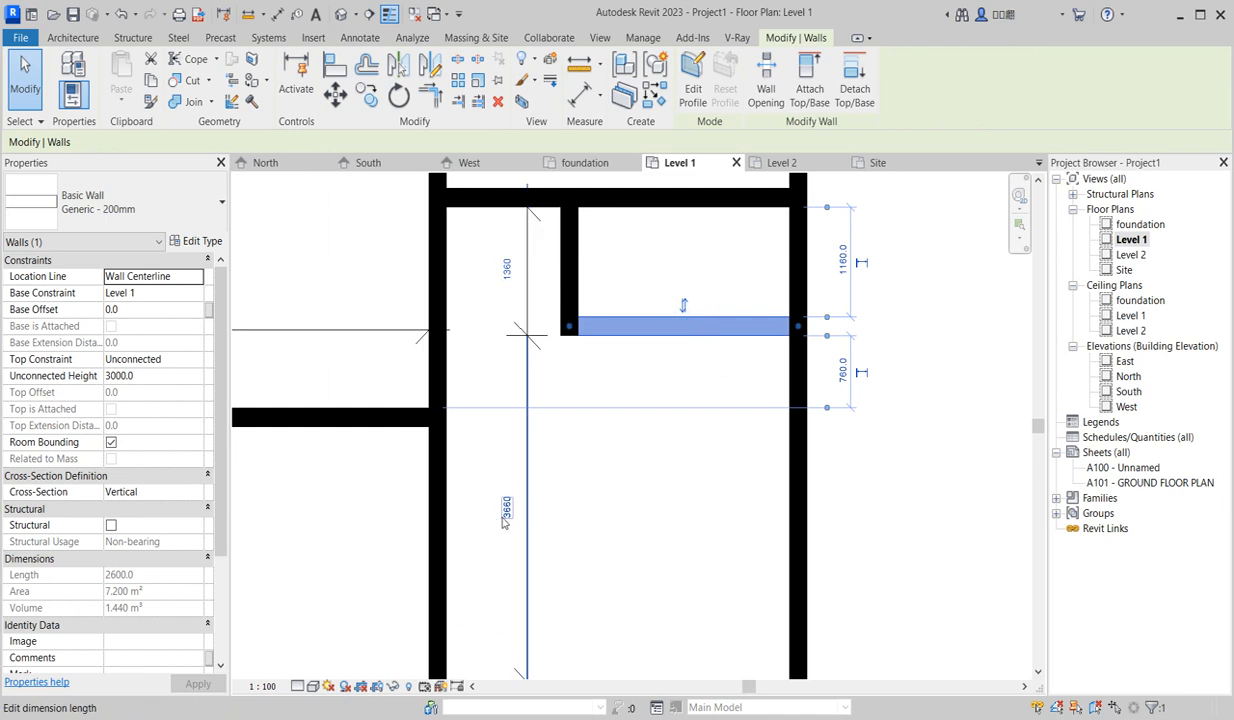
click(506, 507)
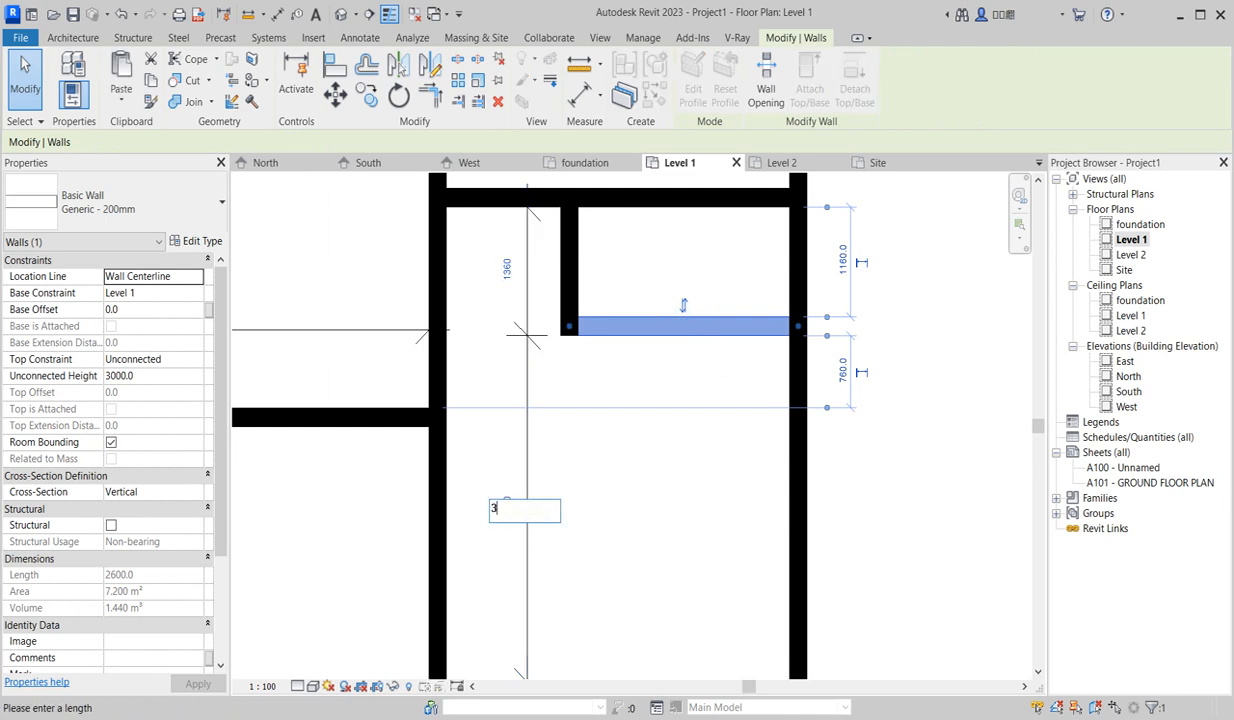
text(3500)
key(Return)
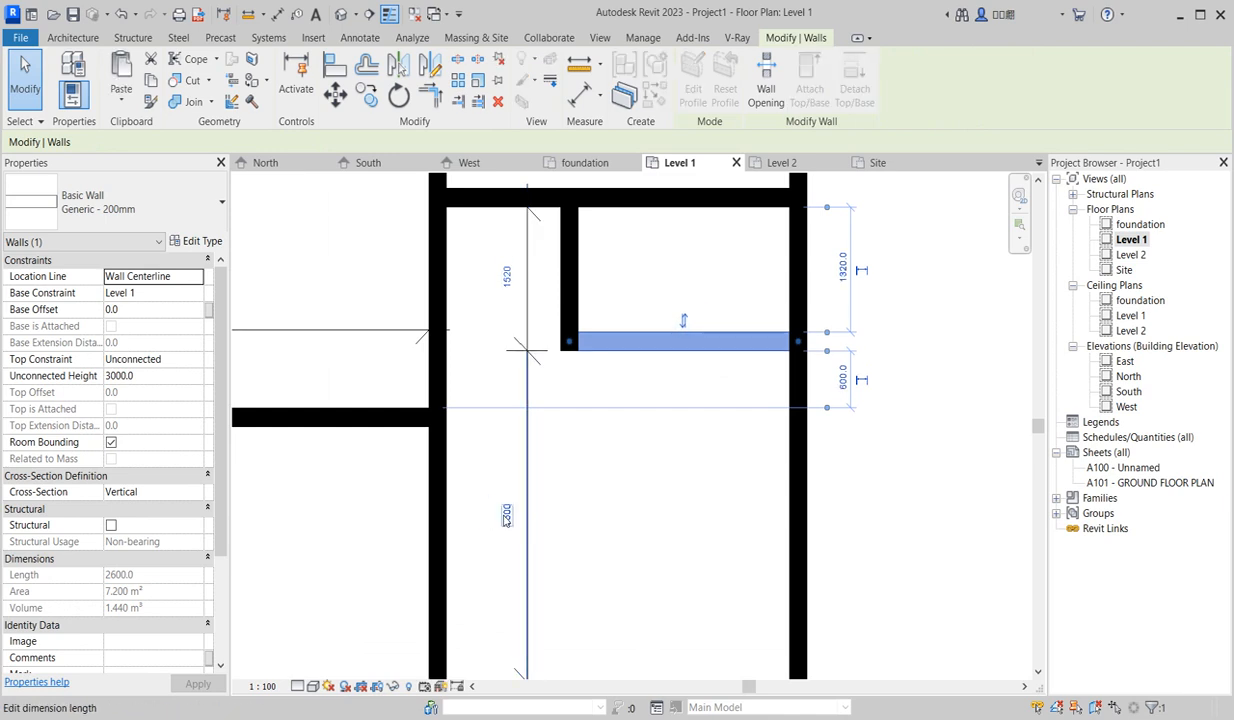
click(655, 504)
Examine the Level 1 wall layout around the small enclosed room and the rooms north and west of it.
scroll(655, 504, down, 2)
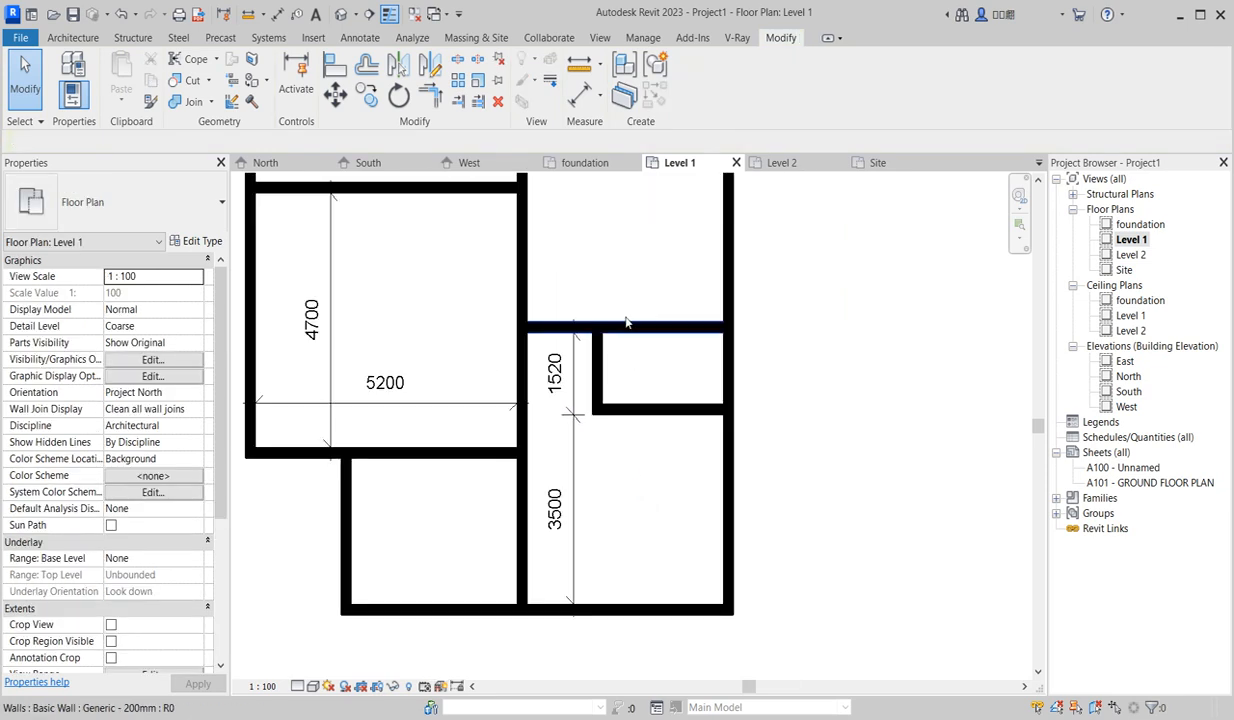
scroll(476, 417, down, 1)
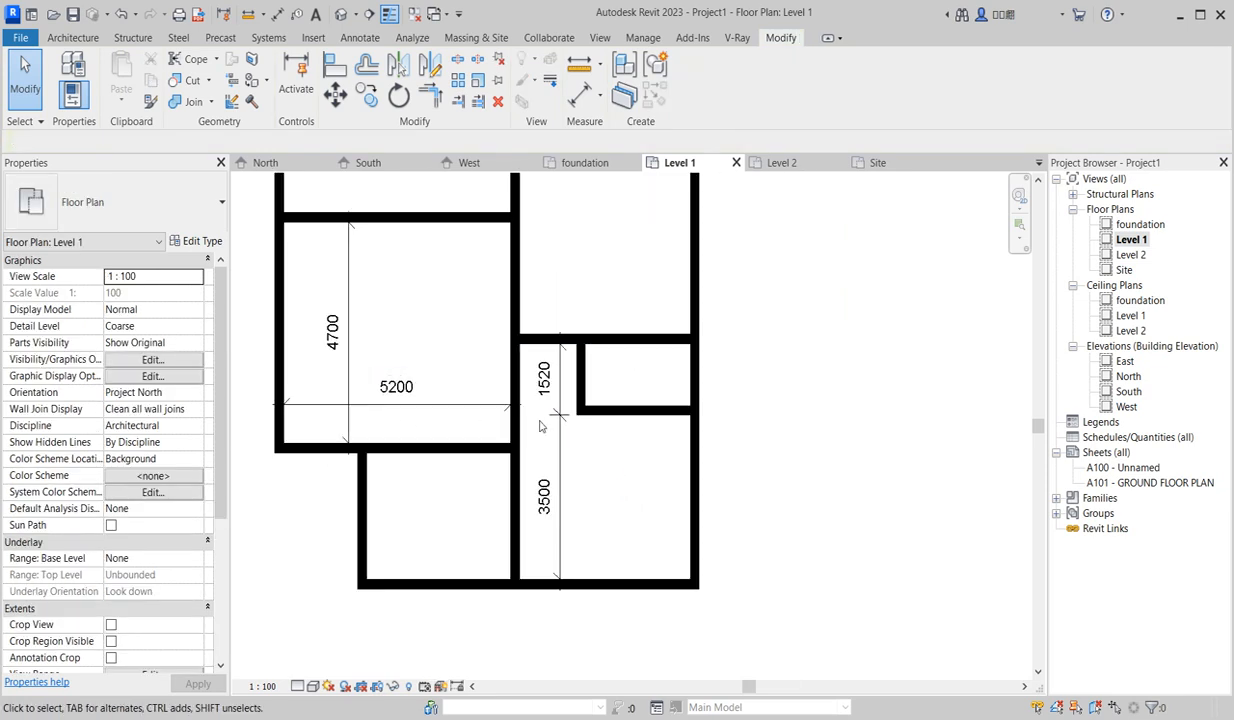
scroll(478, 418, down, 1)
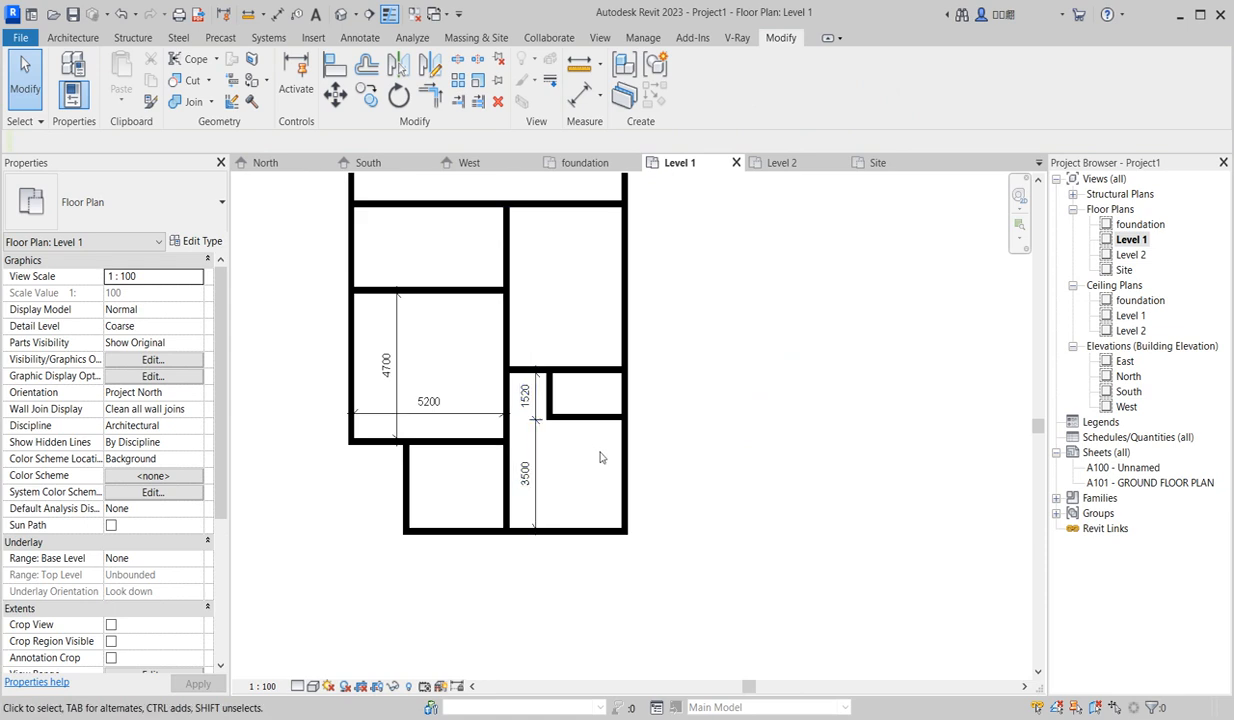
scroll(579, 436, down, 1)
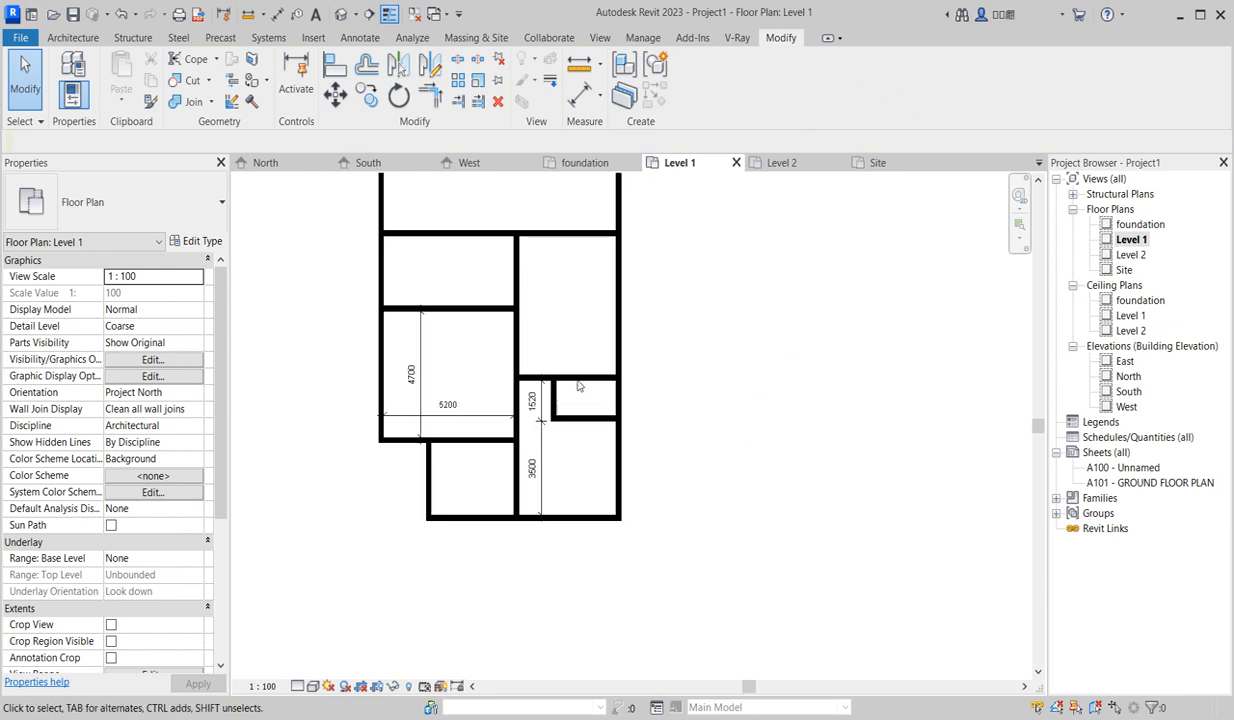
scroll(577, 405, up, 2)
scroll(567, 397, down, 2)
scroll(562, 412, up, 1)
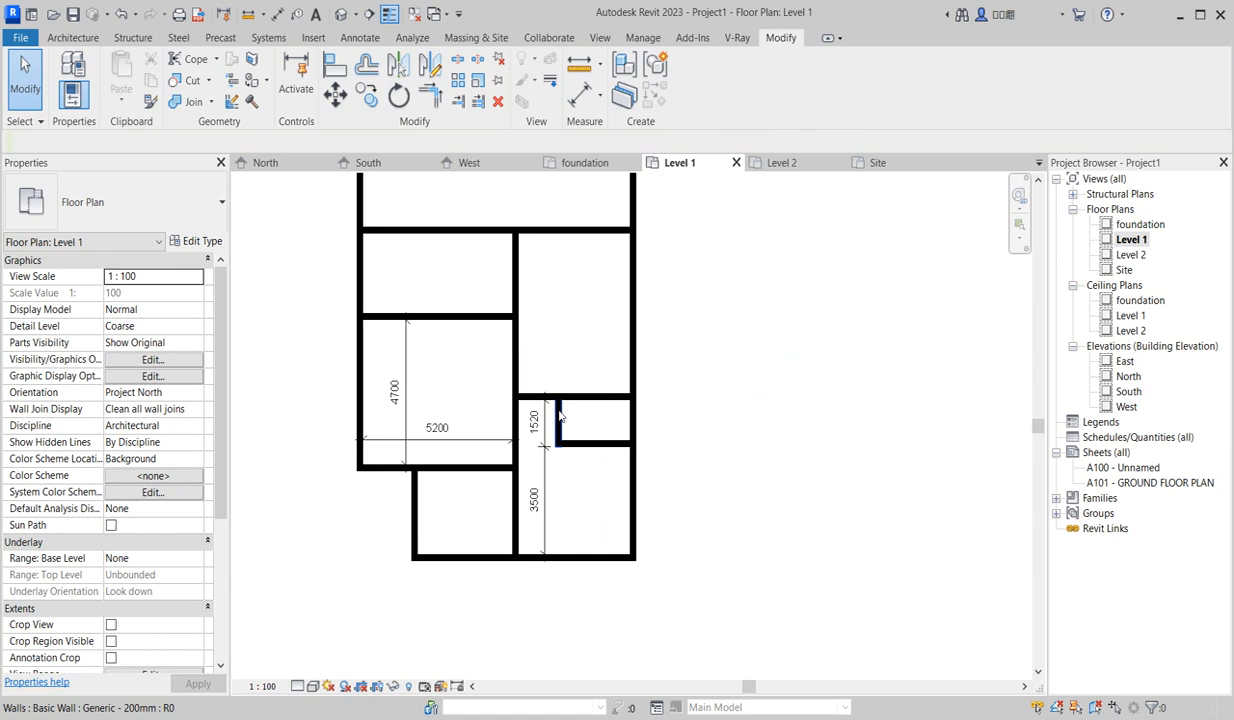
scroll(562, 428, up, 1)
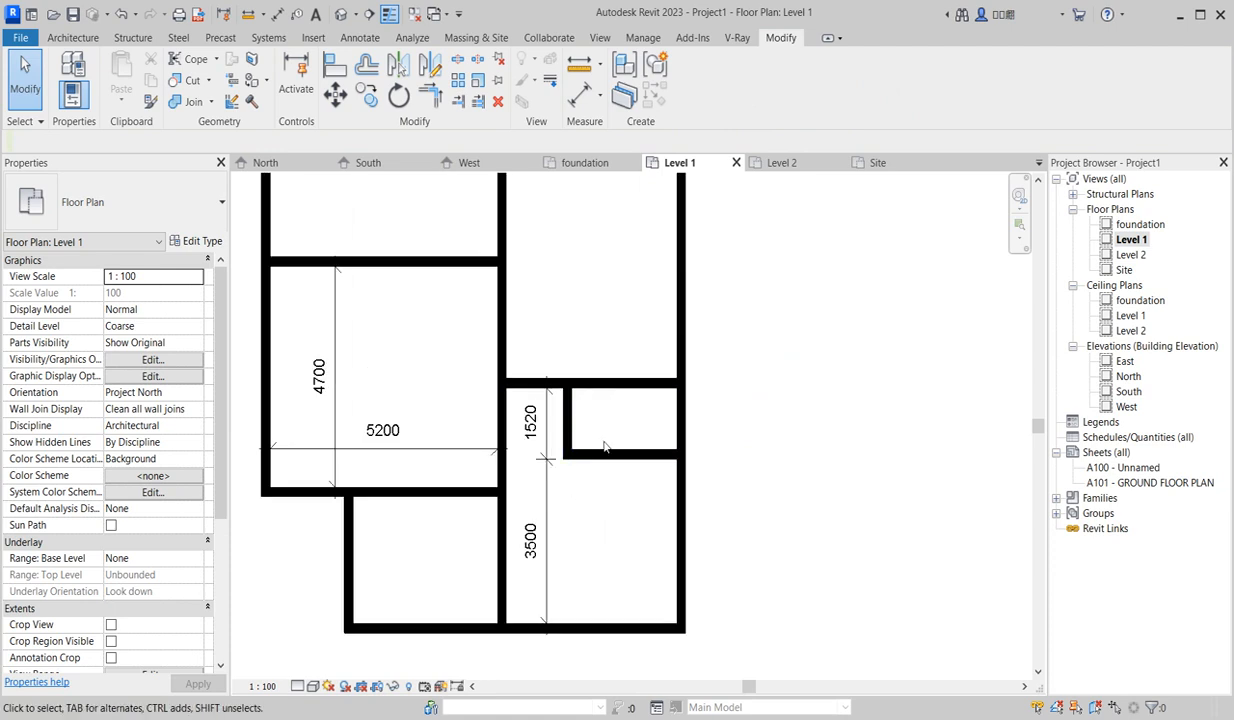
scroll(567, 413, down, 2)
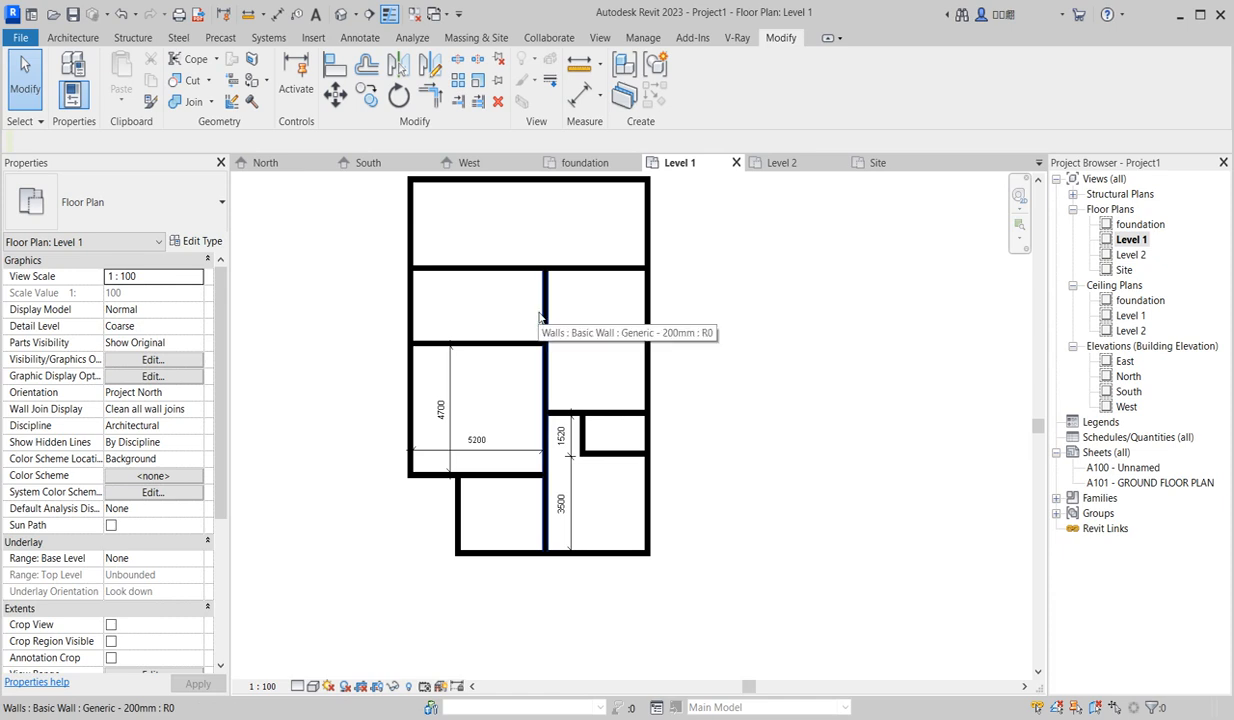
Dimension the north-south depth of the east room between its south dividing wall and the full-width interior wall.
click(496, 267)
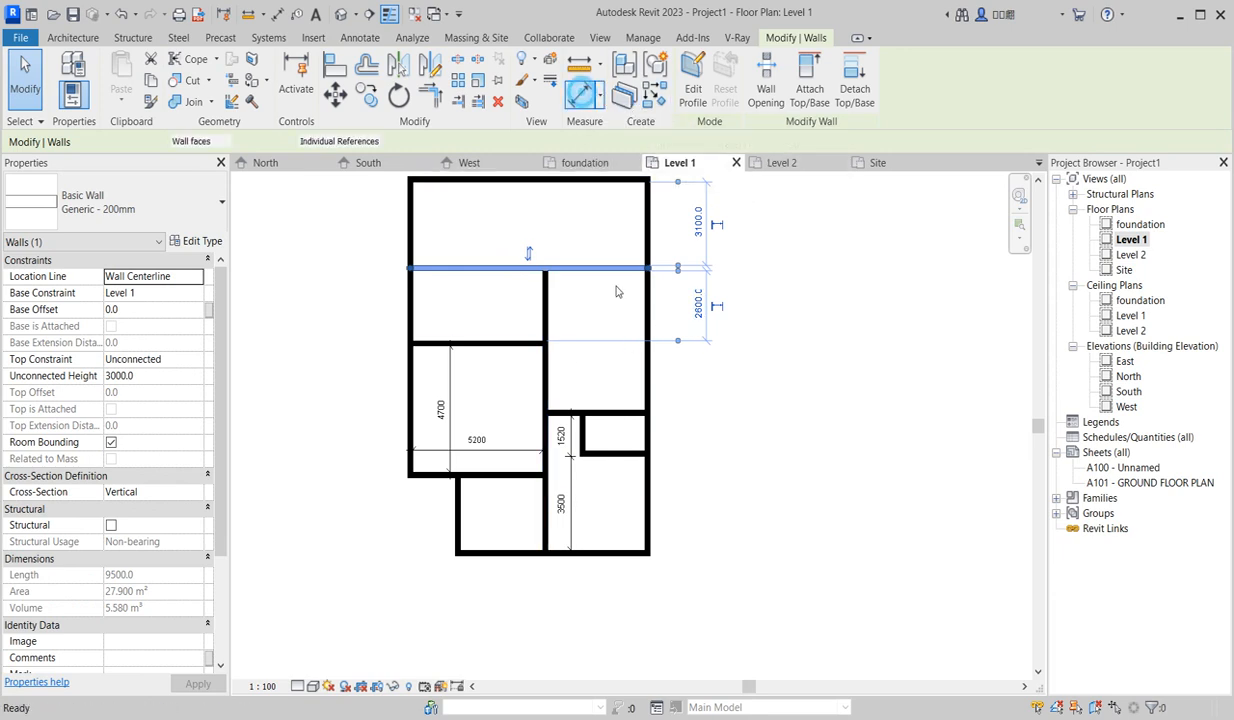
click(578, 94)
click(615, 410)
click(611, 271)
click(611, 312)
right_click(572, 296)
click(600, 304)
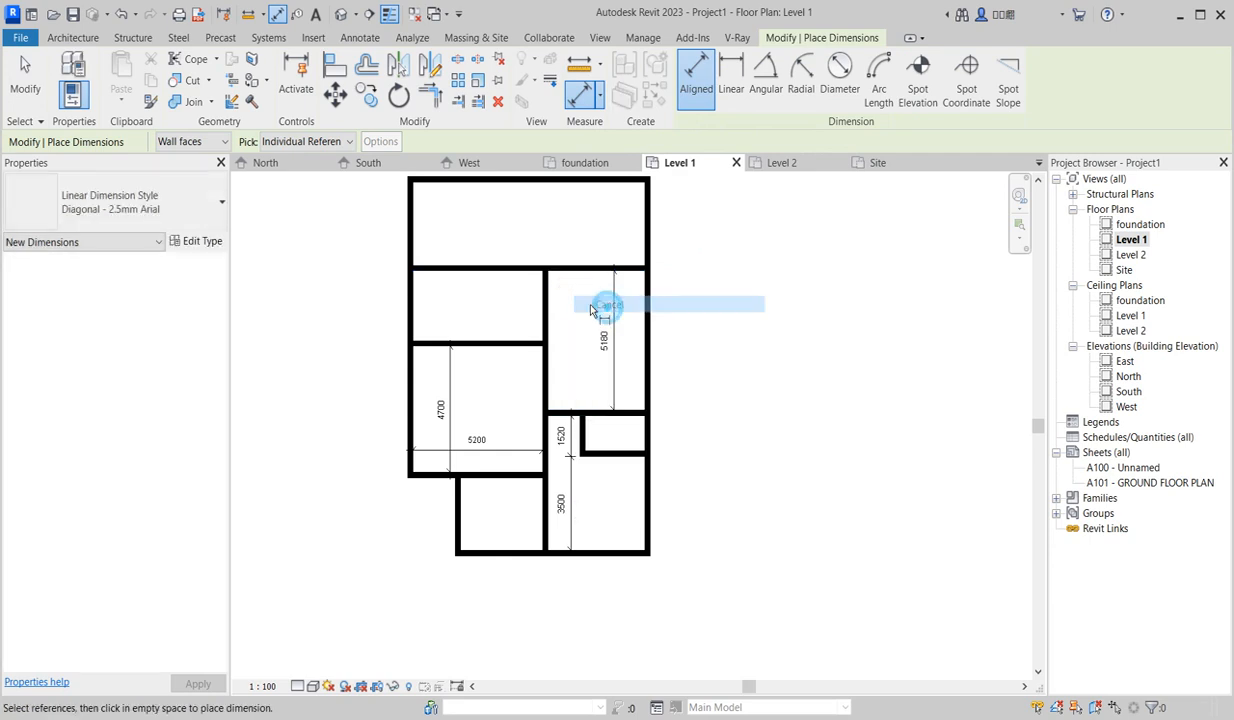
click(605, 313)
Set the east room's north-south depth to 3200 mm by moving the full-width interior wall.
click(580, 268)
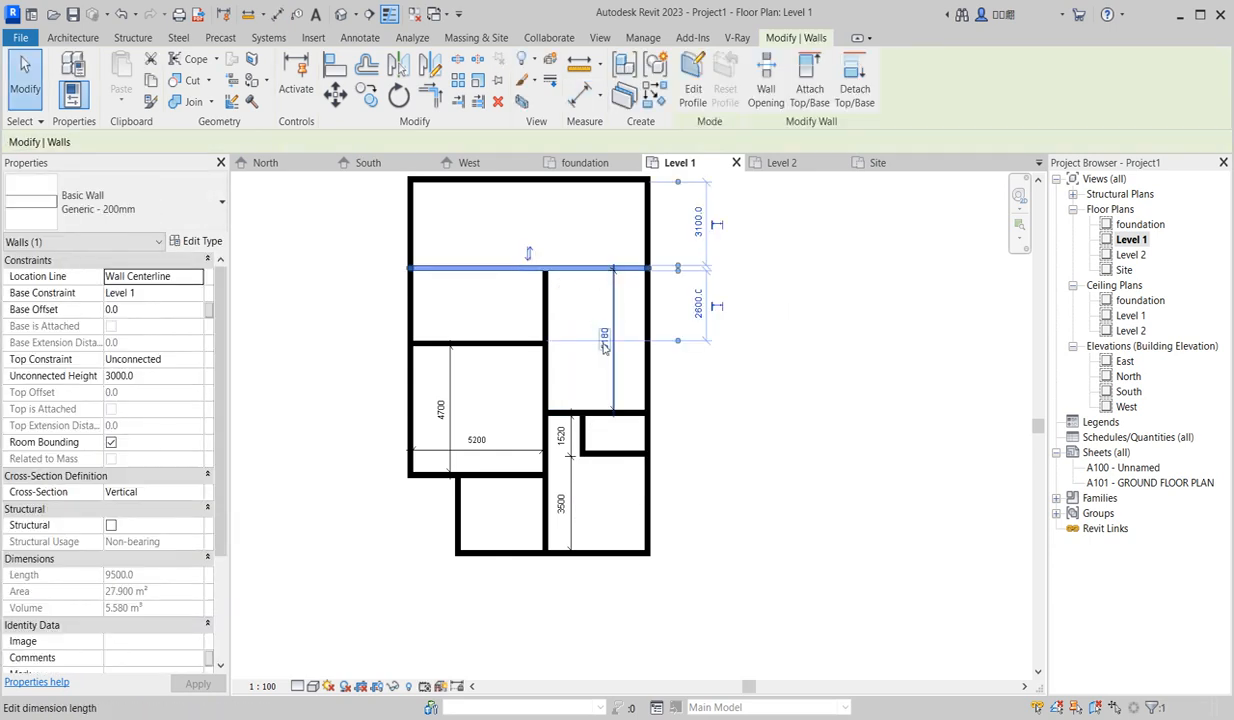
click(604, 343)
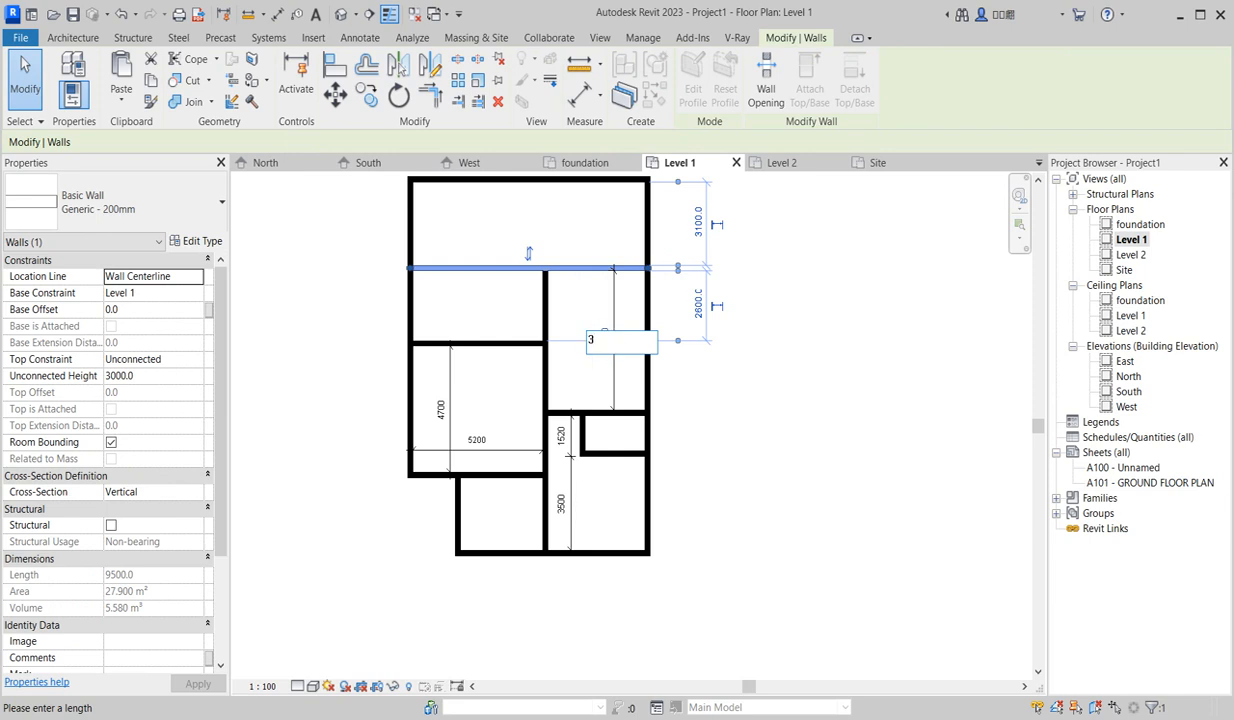
text(3200)
key(Return)
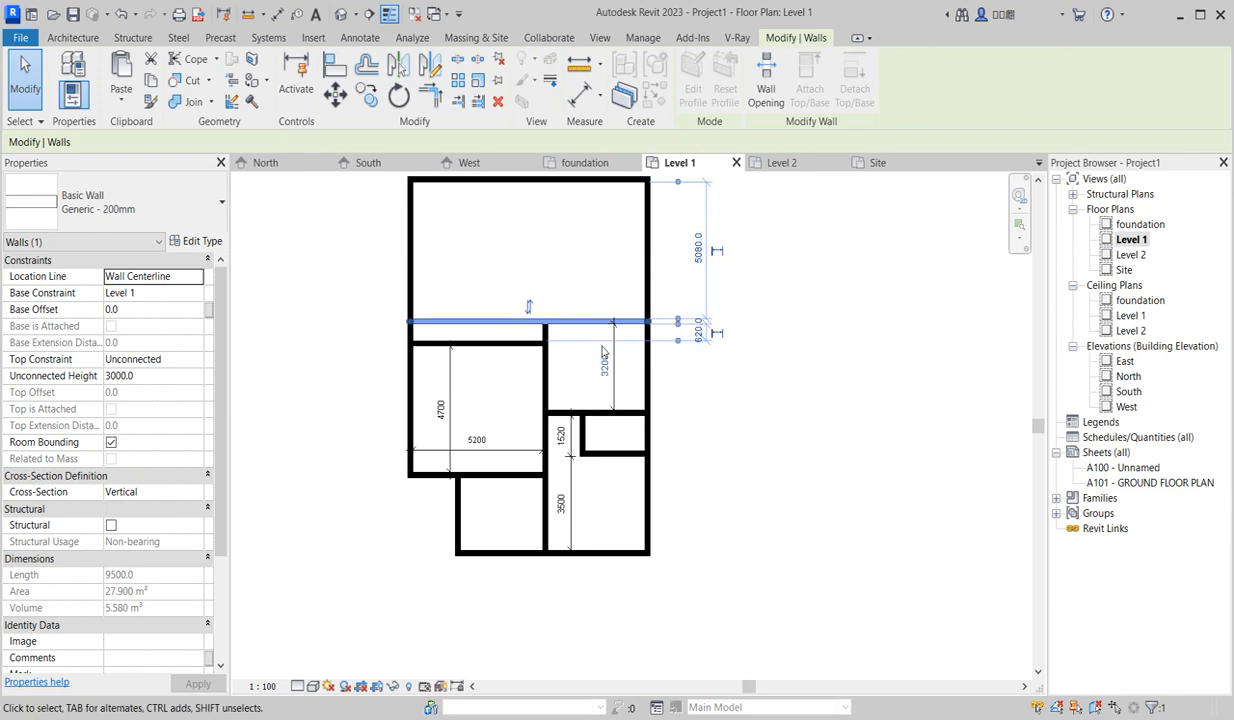
Set the east room's north-south depth to 3900 mm by moving the full-width interior wall.
scroll(612, 390, up, 2)
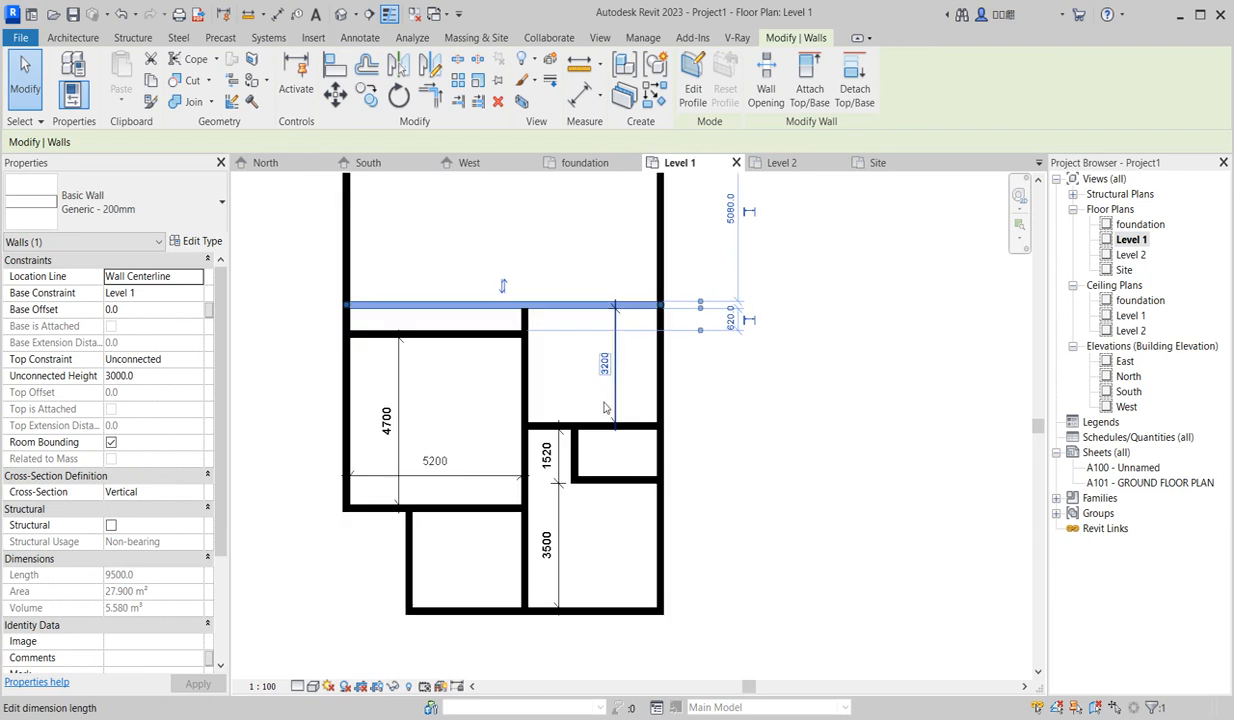
scroll(595, 384, up, 2)
scroll(578, 378, down, 3)
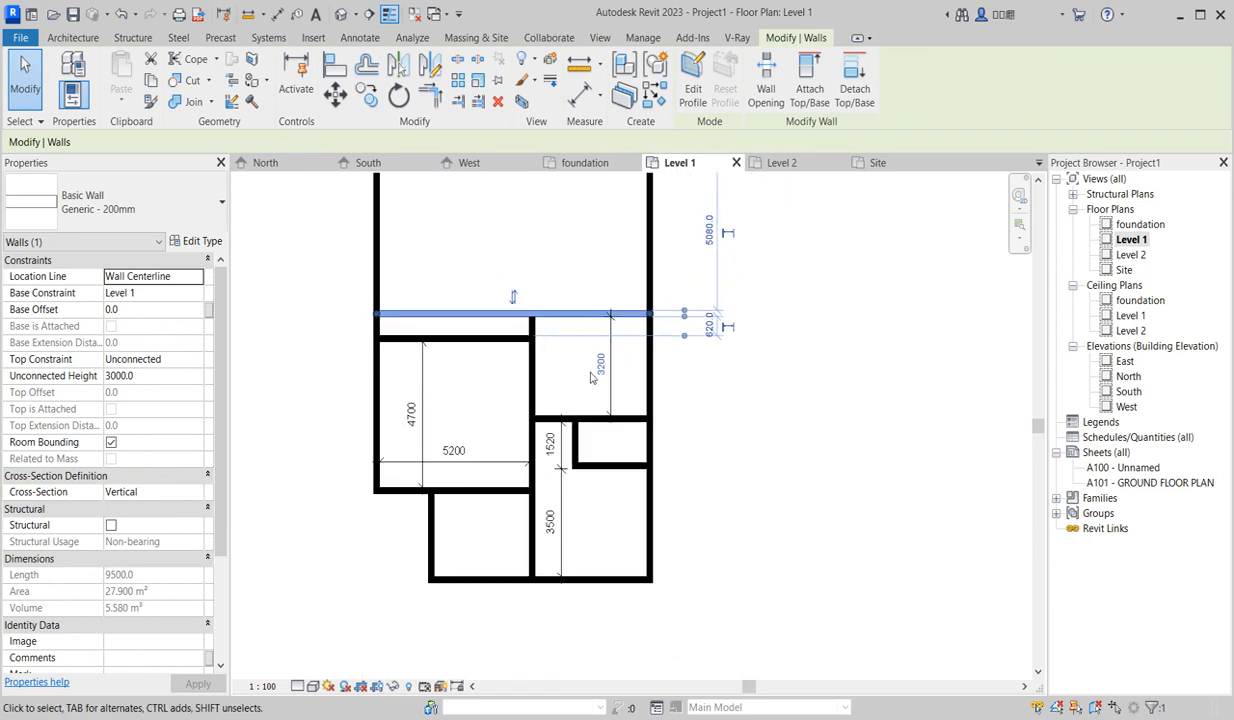
scroll(620, 395, up, 1)
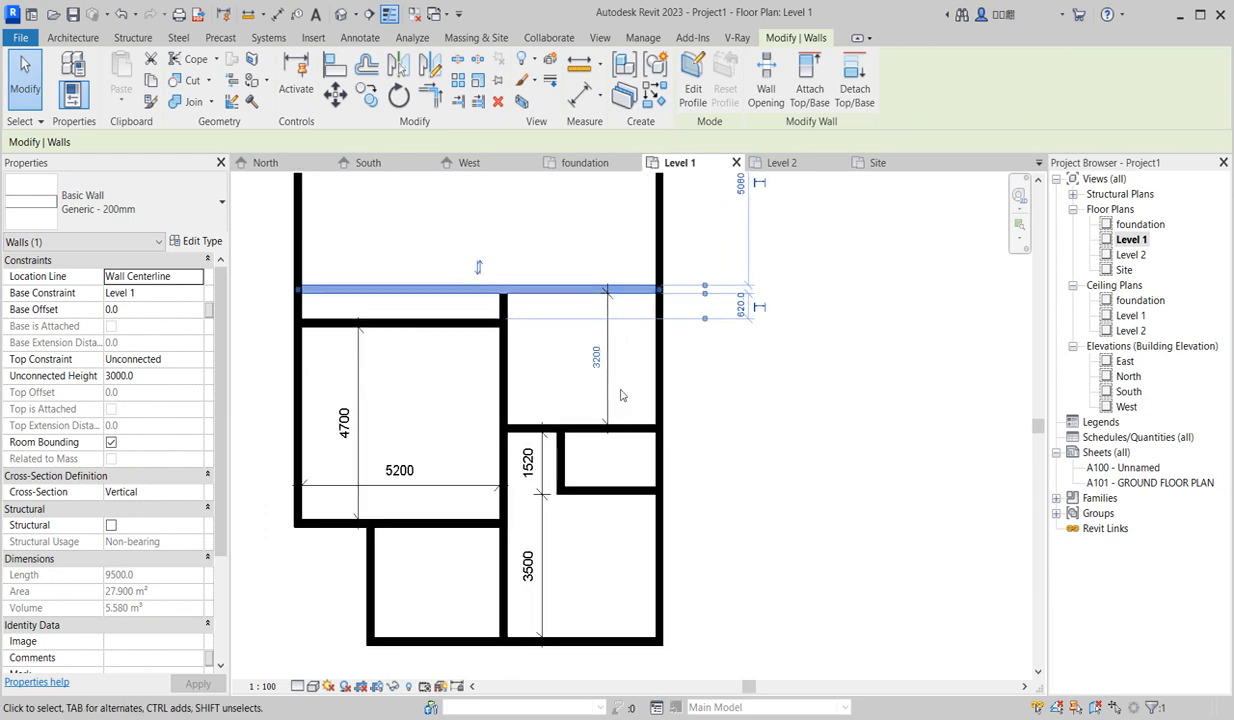
scroll(620, 395, down, 2)
scroll(620, 395, up, 1)
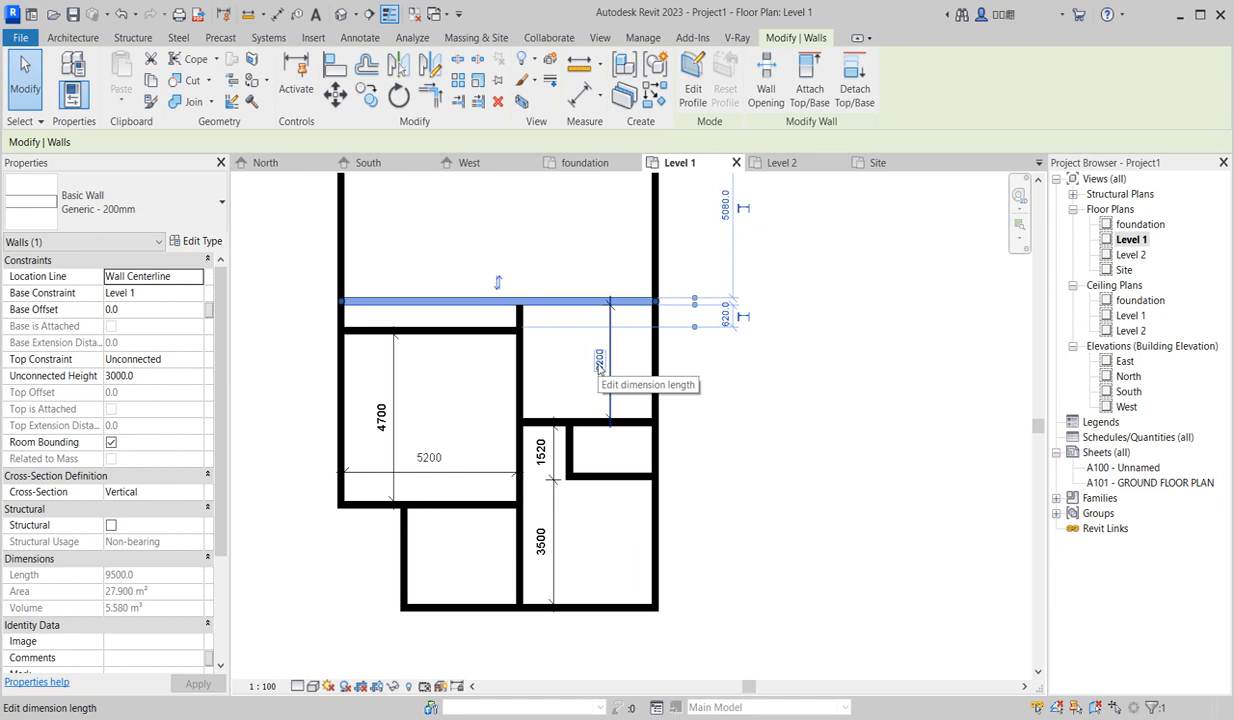
click(600, 362)
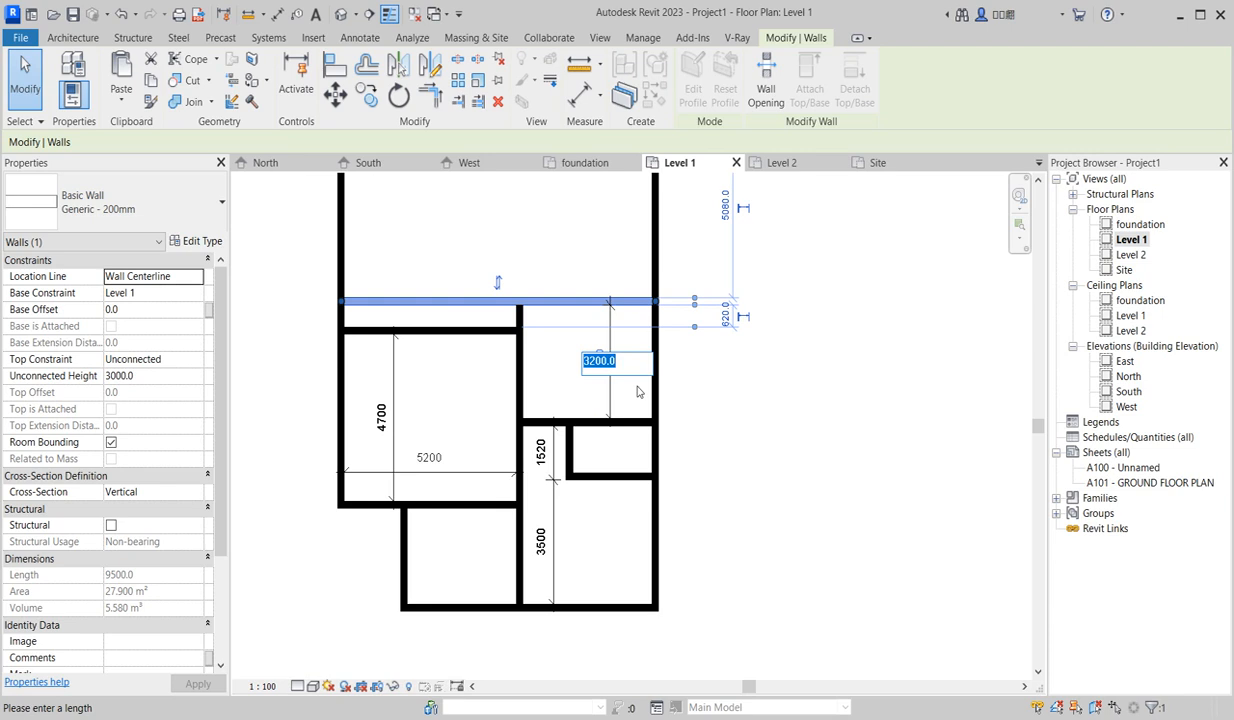
click(593, 361)
key(Return)
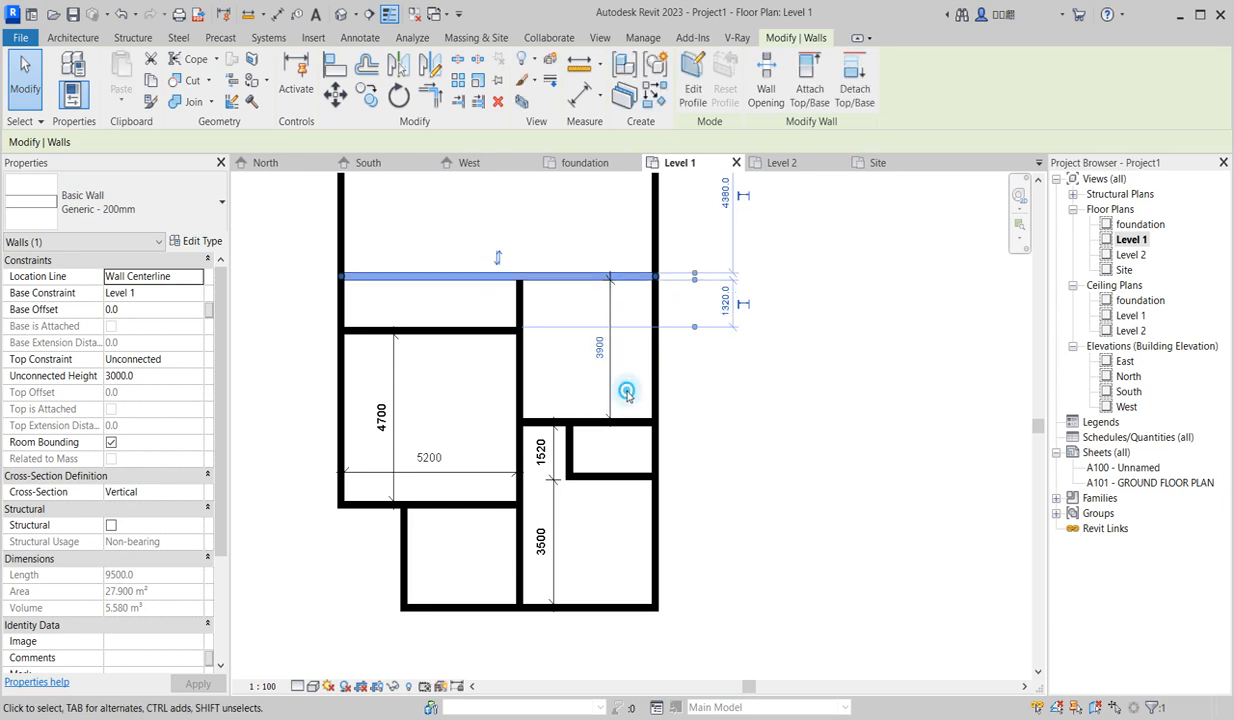
click(627, 397)
Dimension the north-south width of the narrow space between the full-width interior wall and the west room's north wall.
click(579, 95)
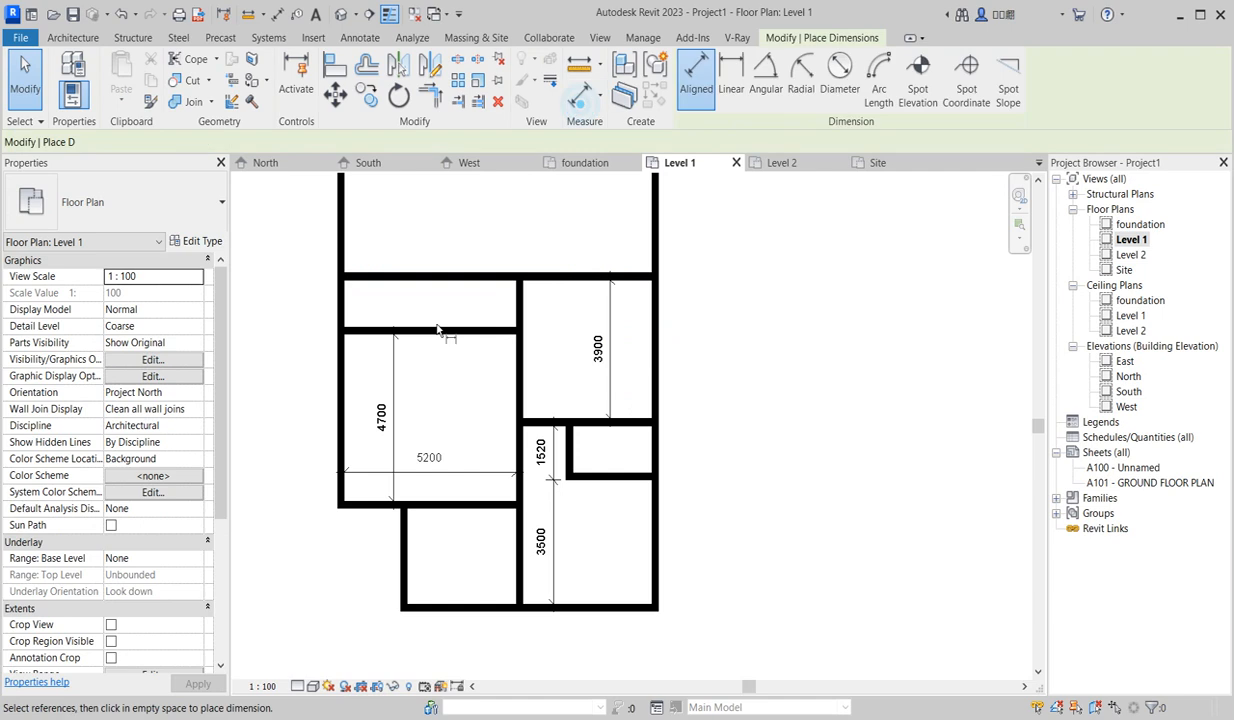
click(478, 280)
click(478, 325)
scroll(482, 314, up, 2)
click(485, 307)
scroll(508, 302, down, 2)
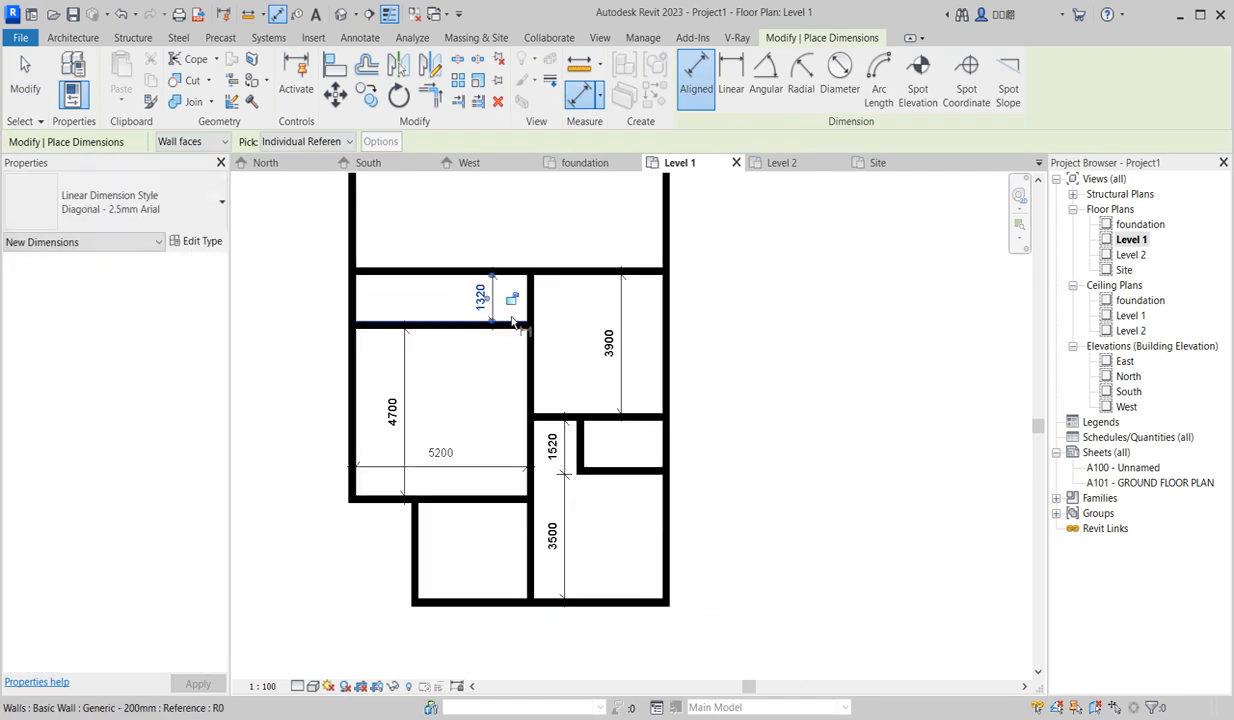
right_click(560, 312)
click(633, 318)
scroll(567, 360, down, 2)
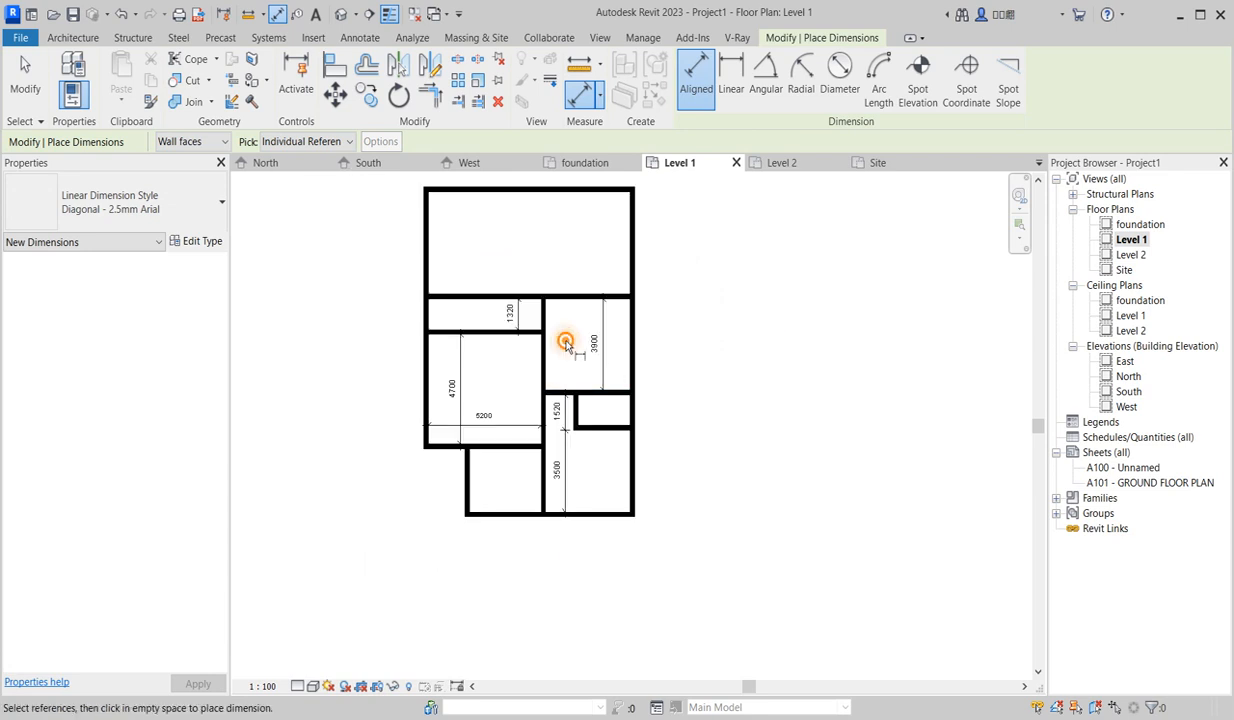
right_click(567, 343)
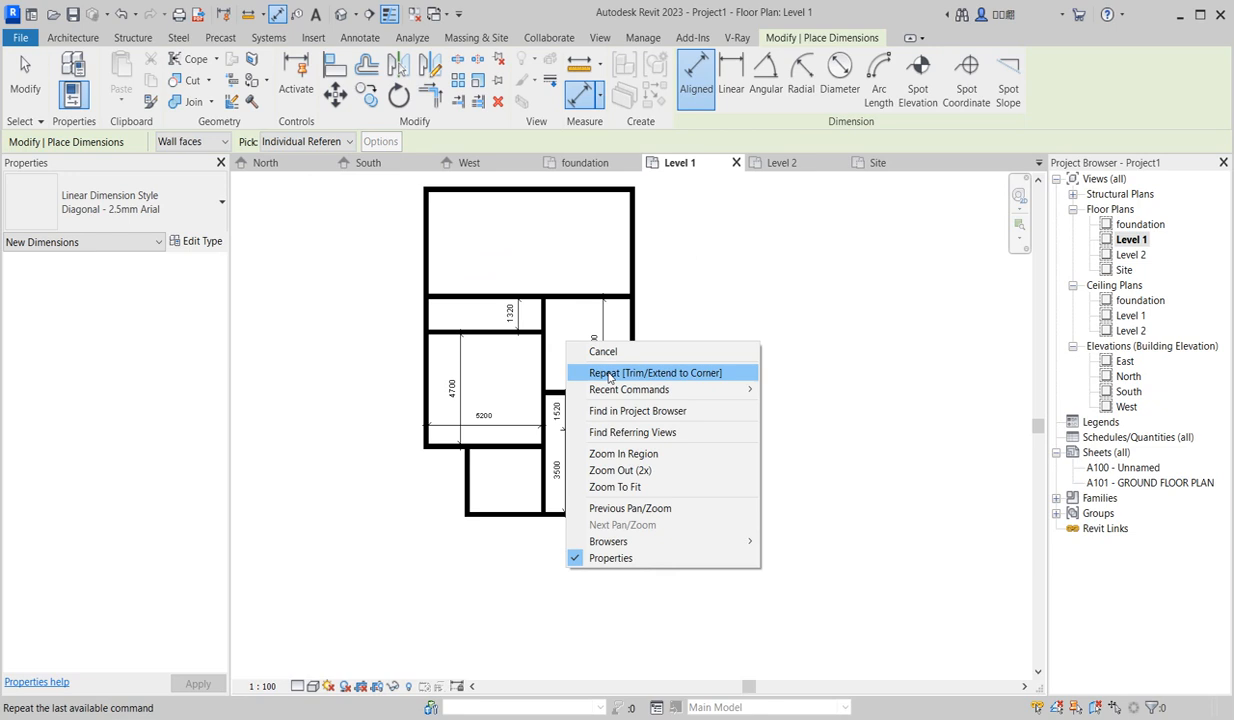
click(598, 351)
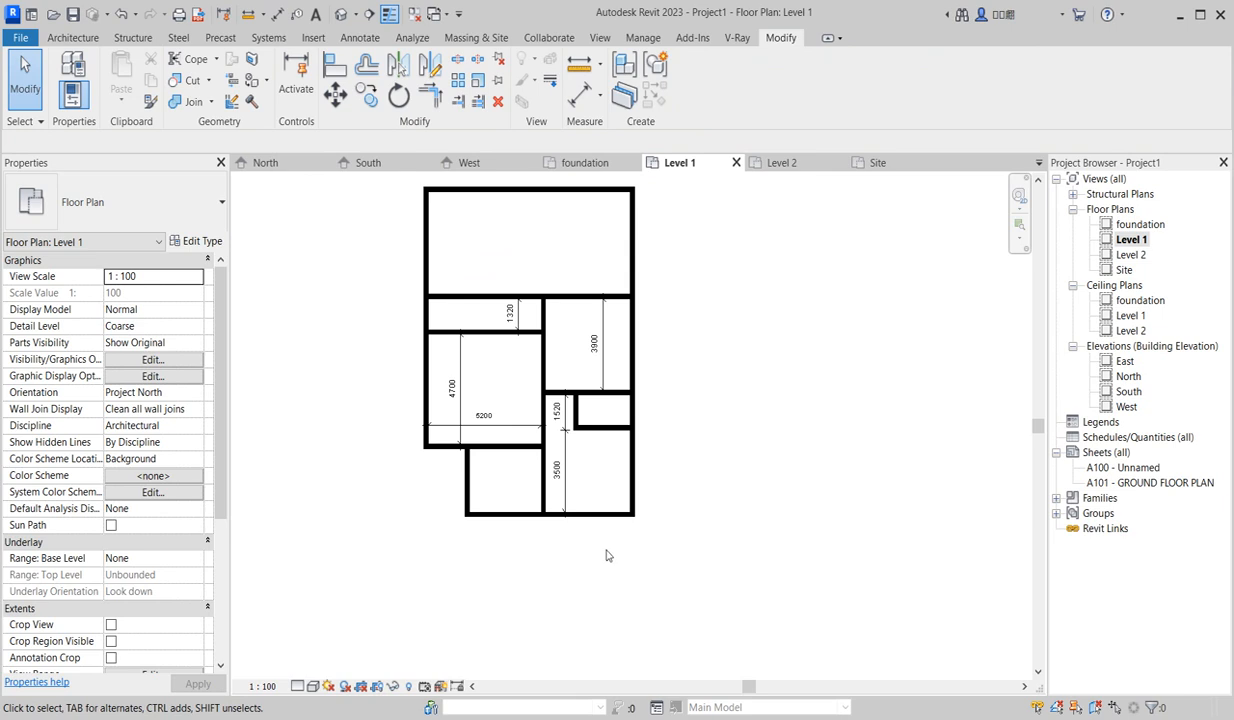
scroll(621, 547, down, 3)
scroll(521, 494, up, 3)
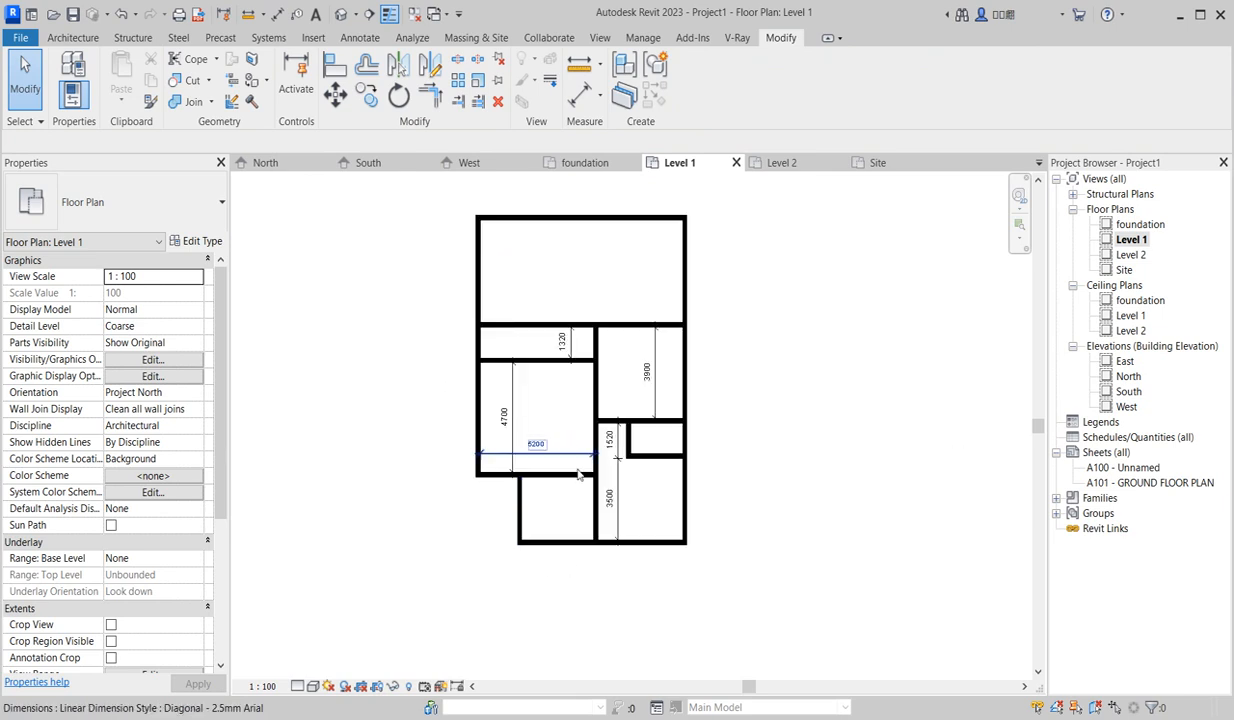
Set the narrow space's north-south width to 1800 mm by moving the full-width interior wall.
scroll(578, 340, up, 1)
click(578, 342)
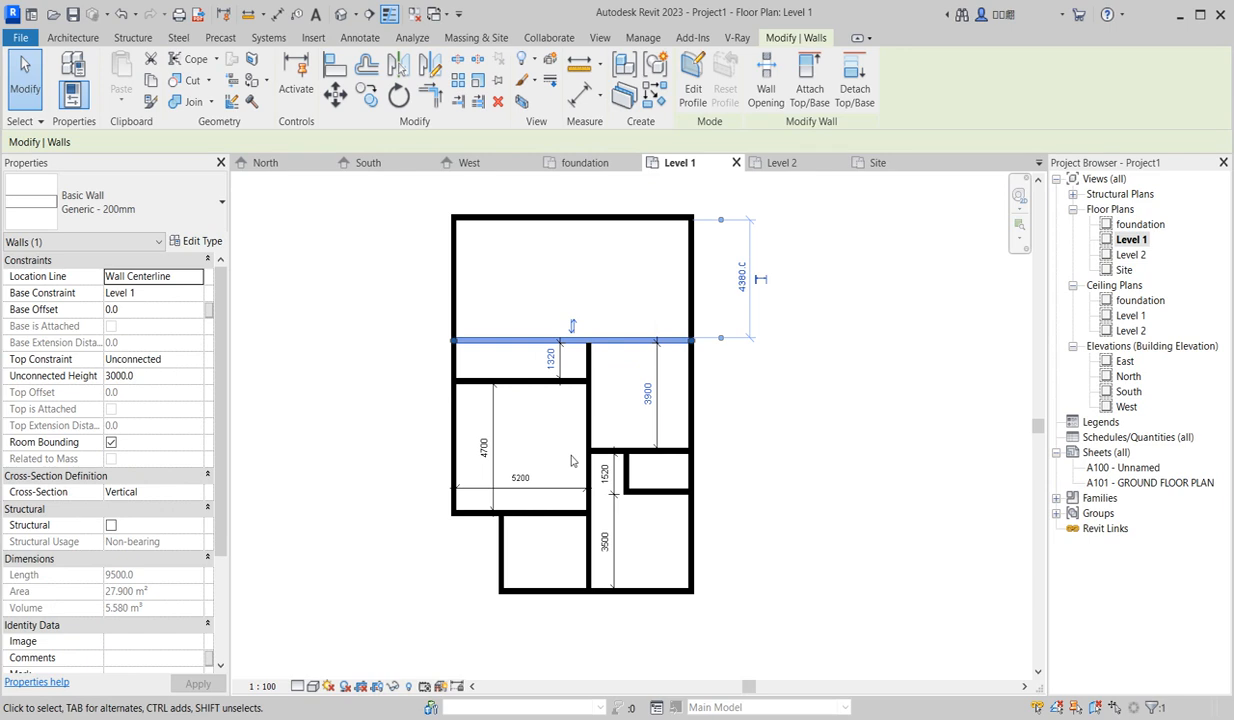
scroll(555, 368, up, 4)
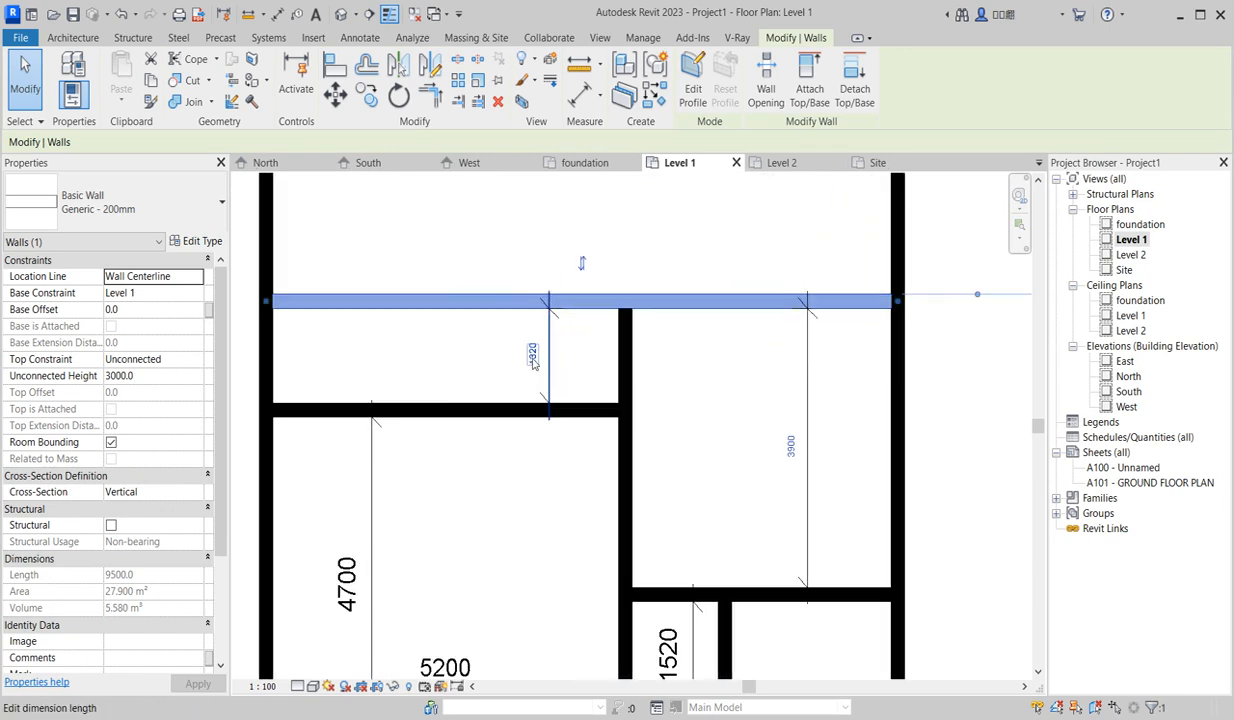
click(533, 358)
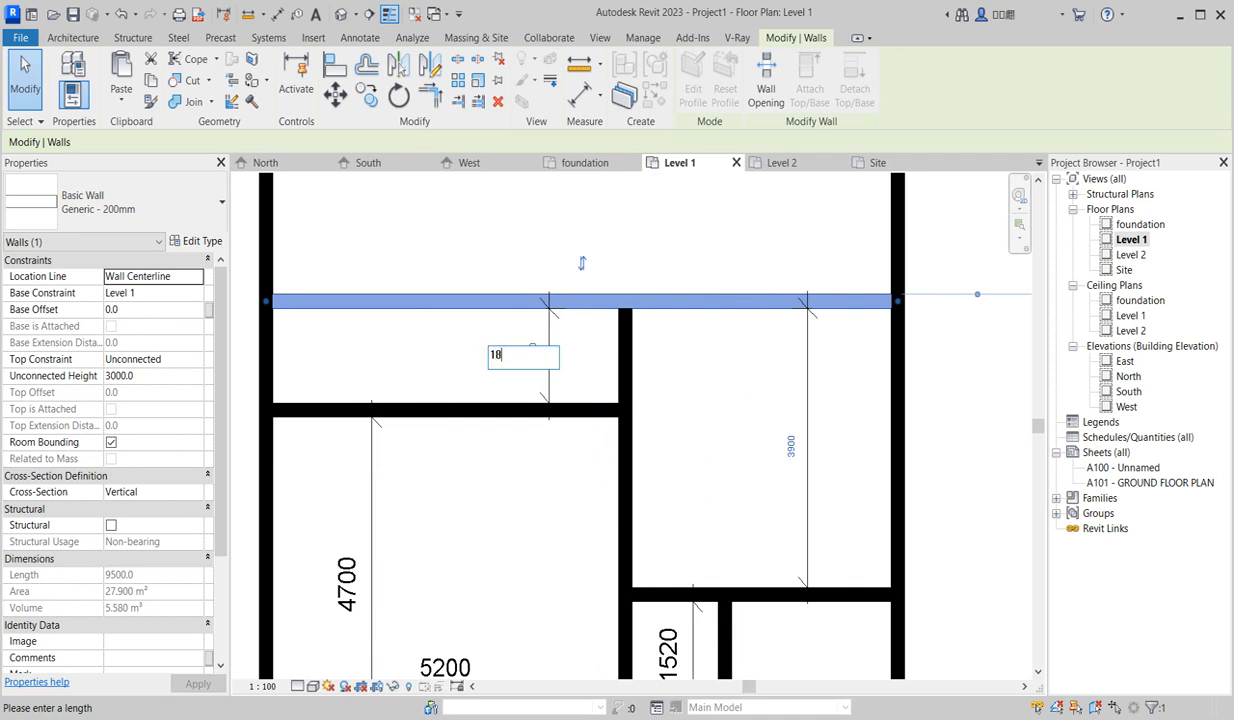
text(1800)
key(Return)
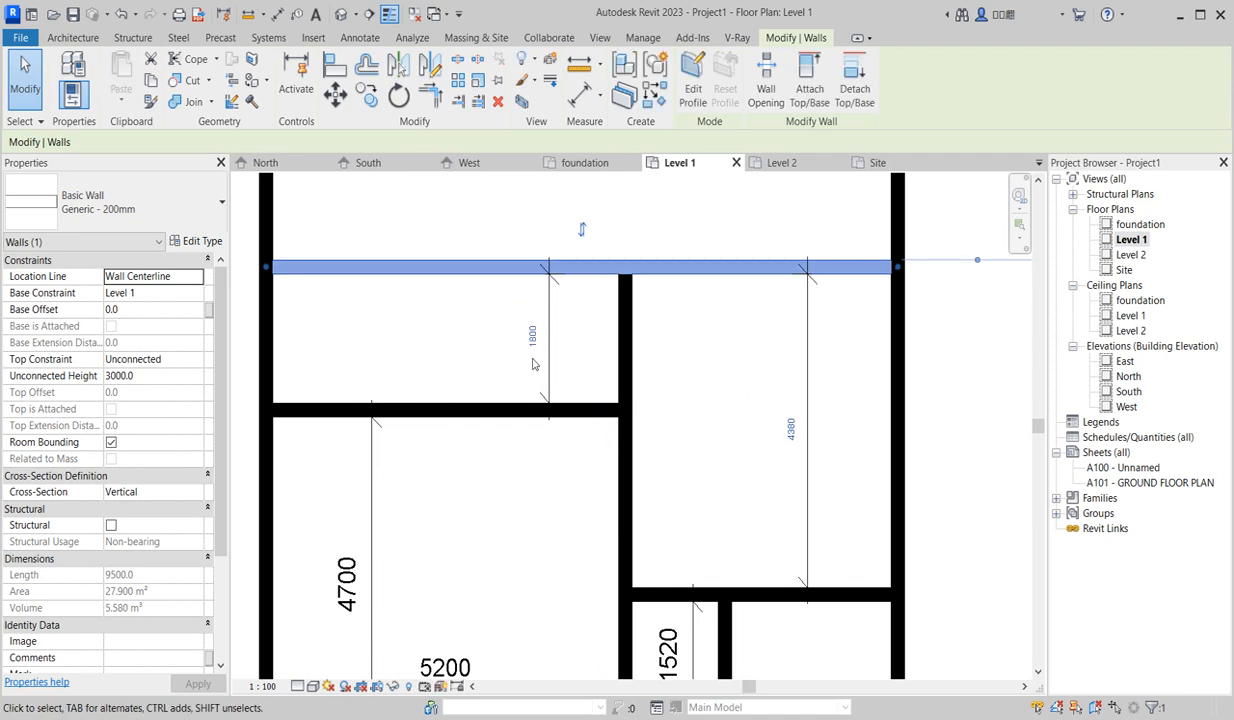
click(759, 421)
Set the 1520 mm dimension beside the small east enclosure to 1800 mm by moving the east room's south dividing wall.
scroll(763, 419, down, 3)
scroll(709, 548, up, 2)
scroll(709, 548, down, 2)
scroll(730, 520, up, 1)
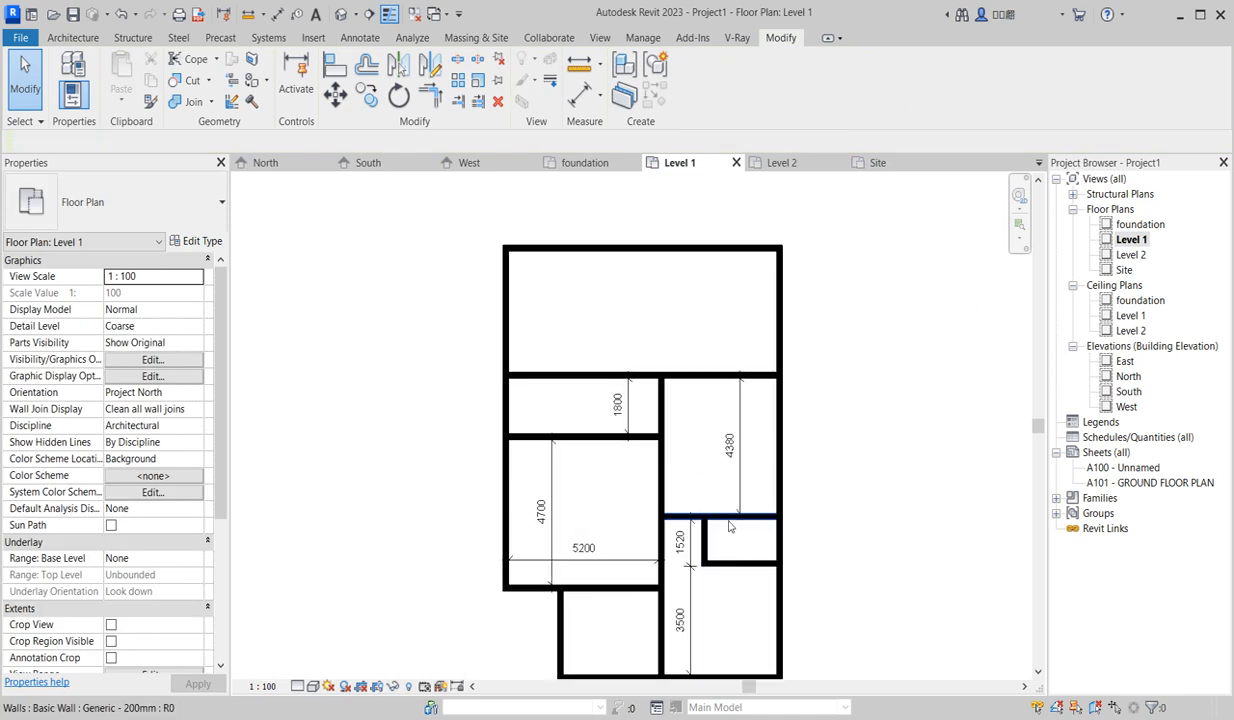
click(730, 519)
click(680, 541)
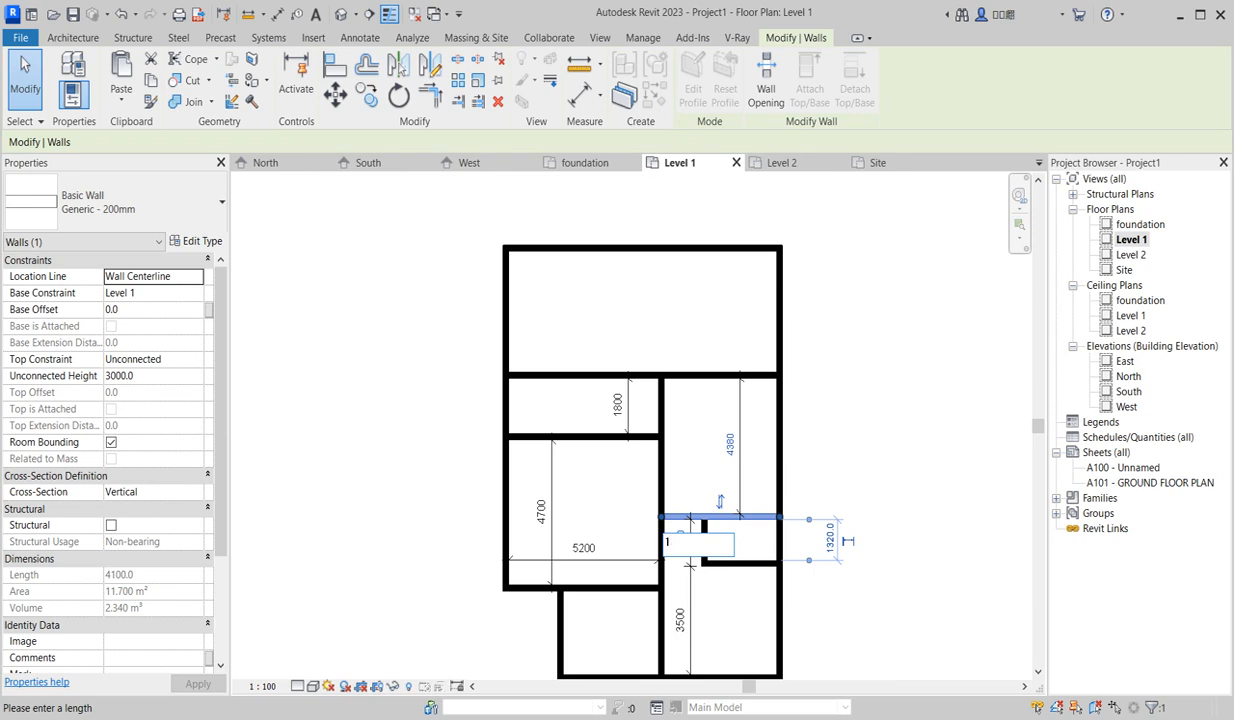
text(1800)
key(Return)
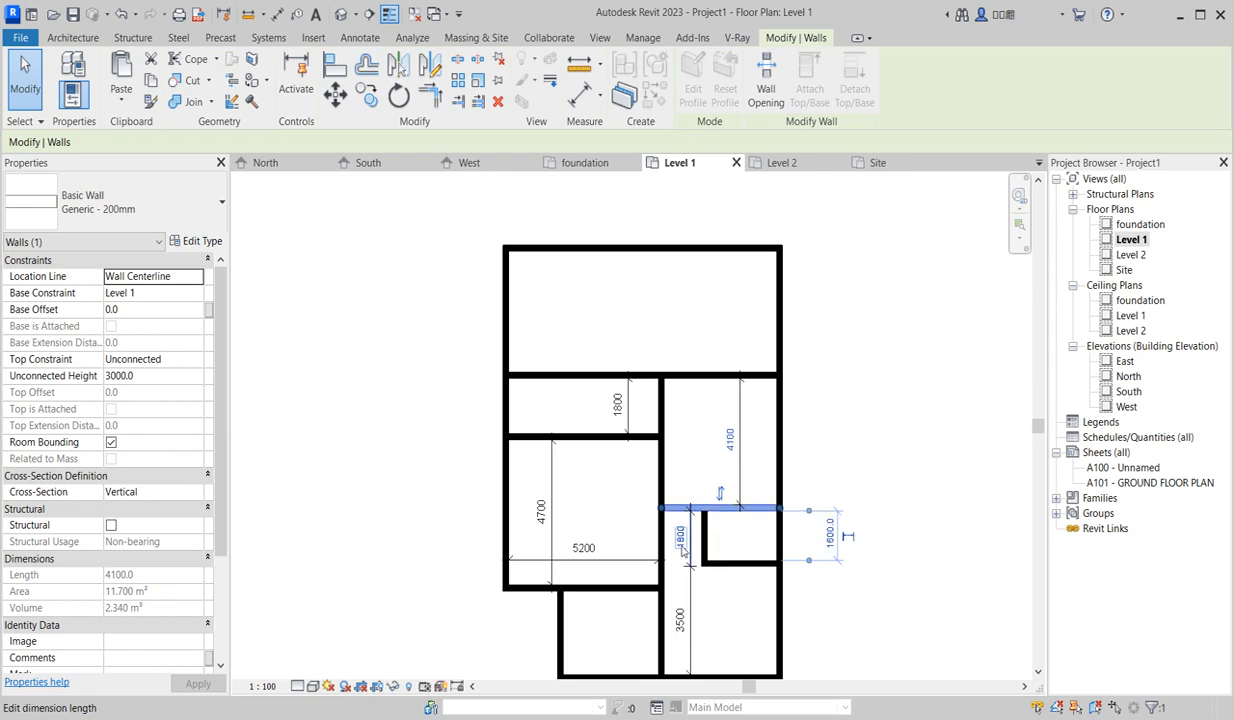
click(693, 458)
Extend the central north-south wall across the large north room up to the north exterior wall.
scroll(675, 468, down, 3)
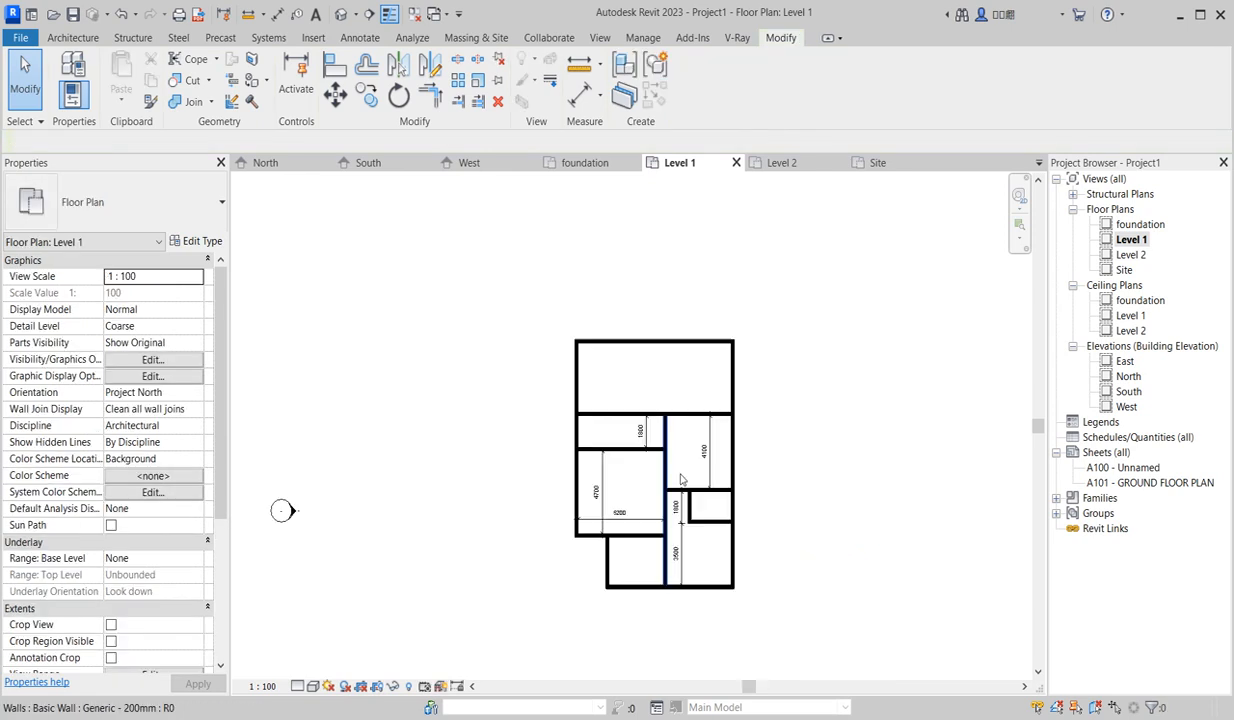
scroll(680, 396, up, 5)
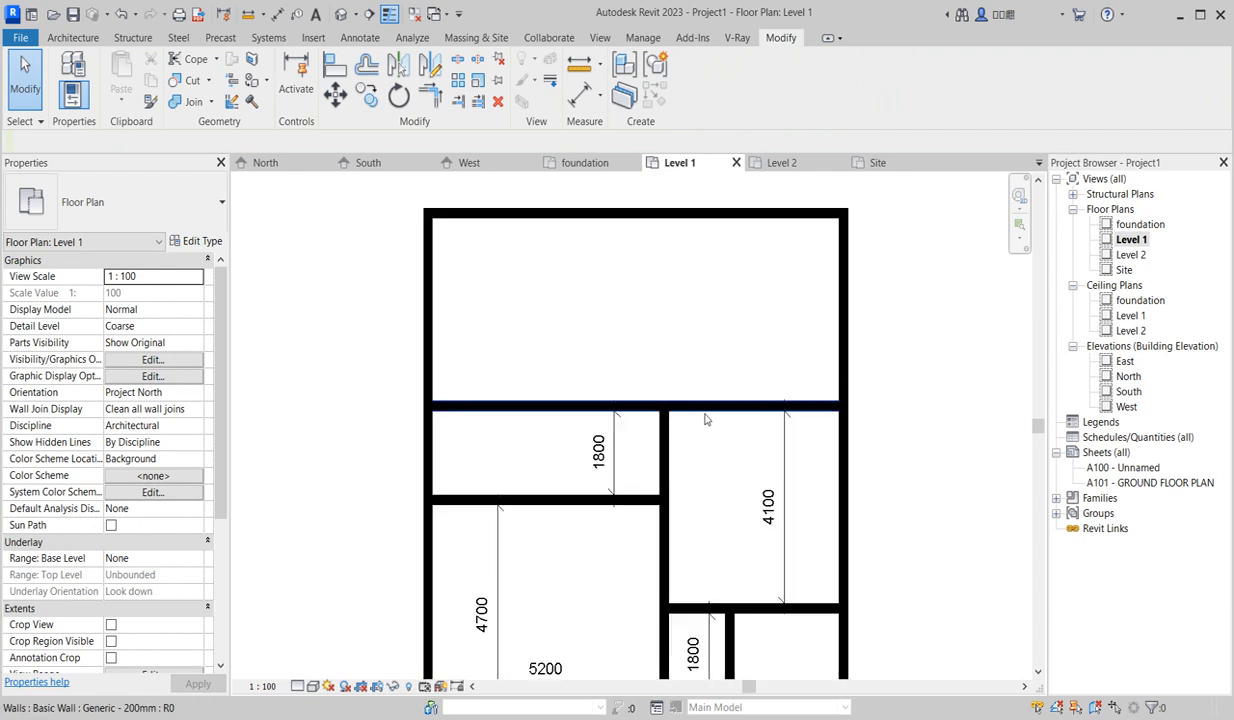
scroll(706, 417, down, 2)
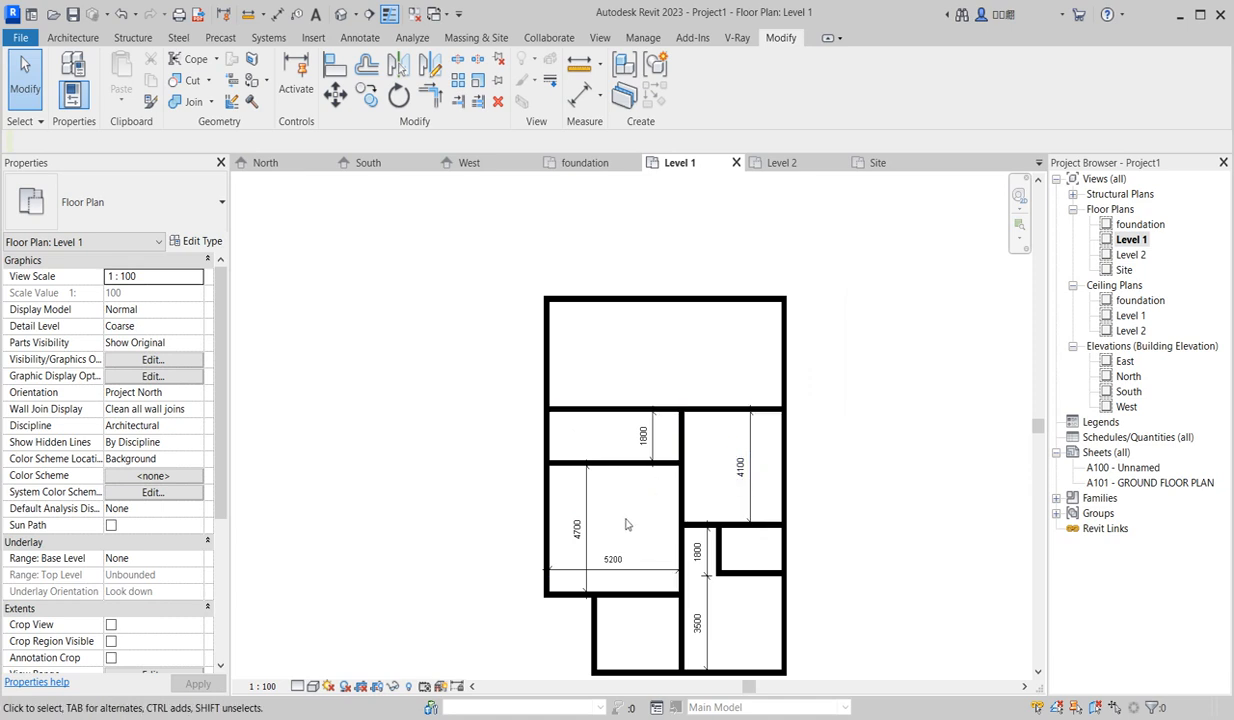
scroll(626, 522, down, 1)
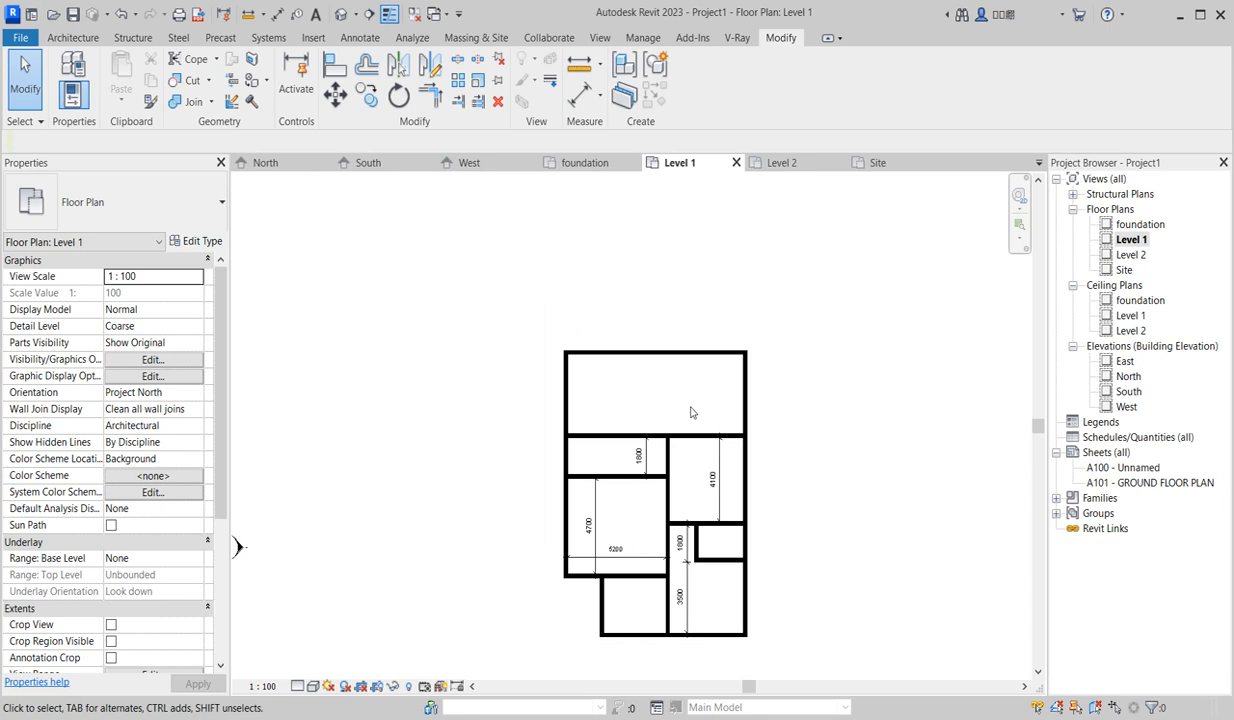
click(667, 452)
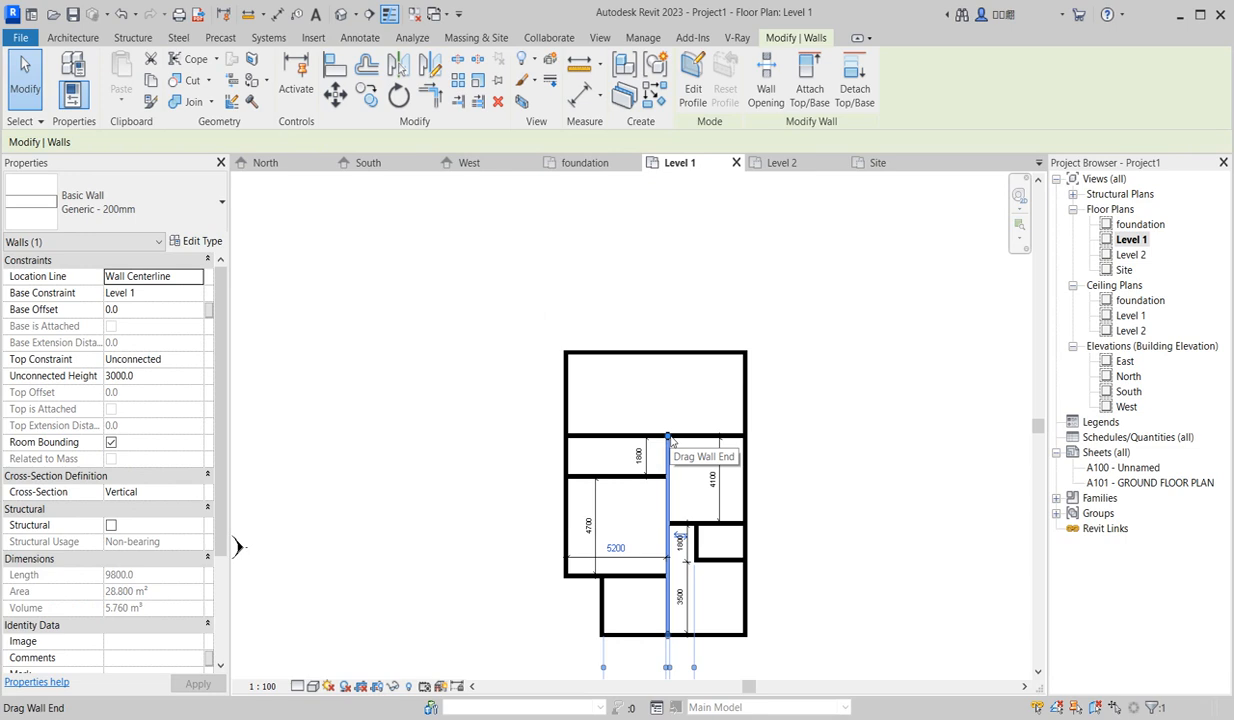
drag(669, 440, 675, 366)
click(693, 404)
Review the Level 1 room layout and its dimensions across the whole plan.
scroll(684, 519, up, 1)
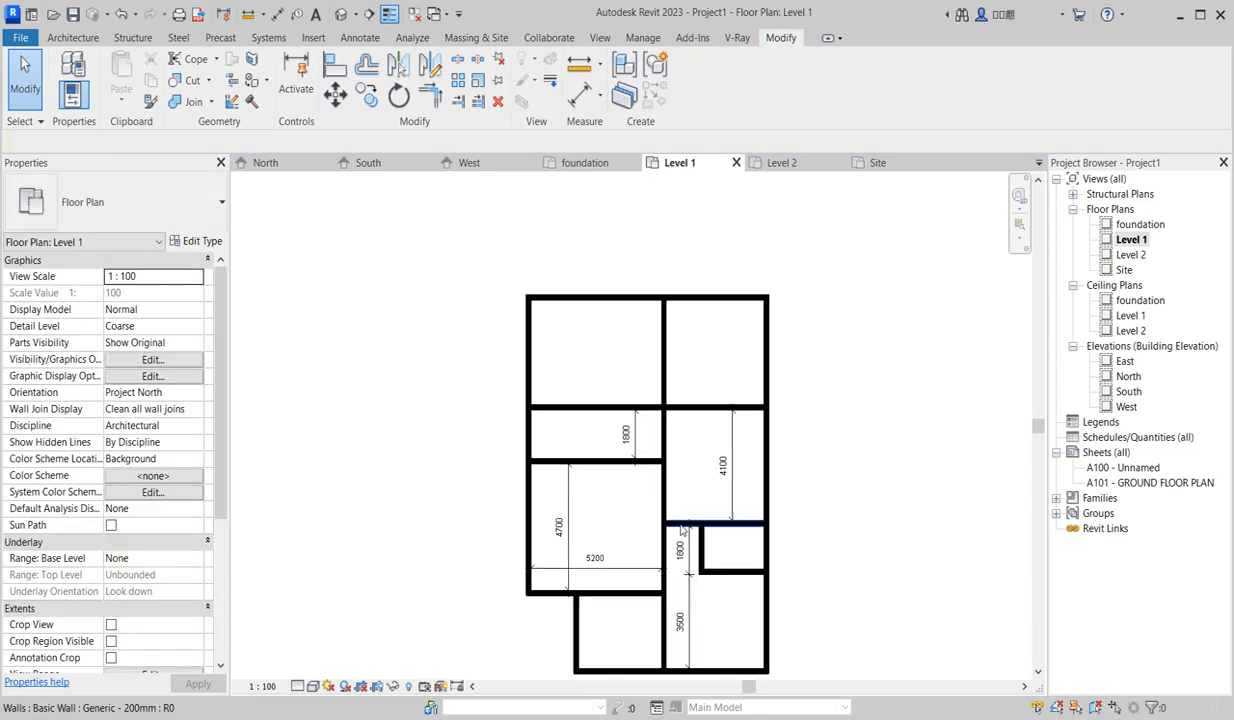
scroll(715, 451, down, 1)
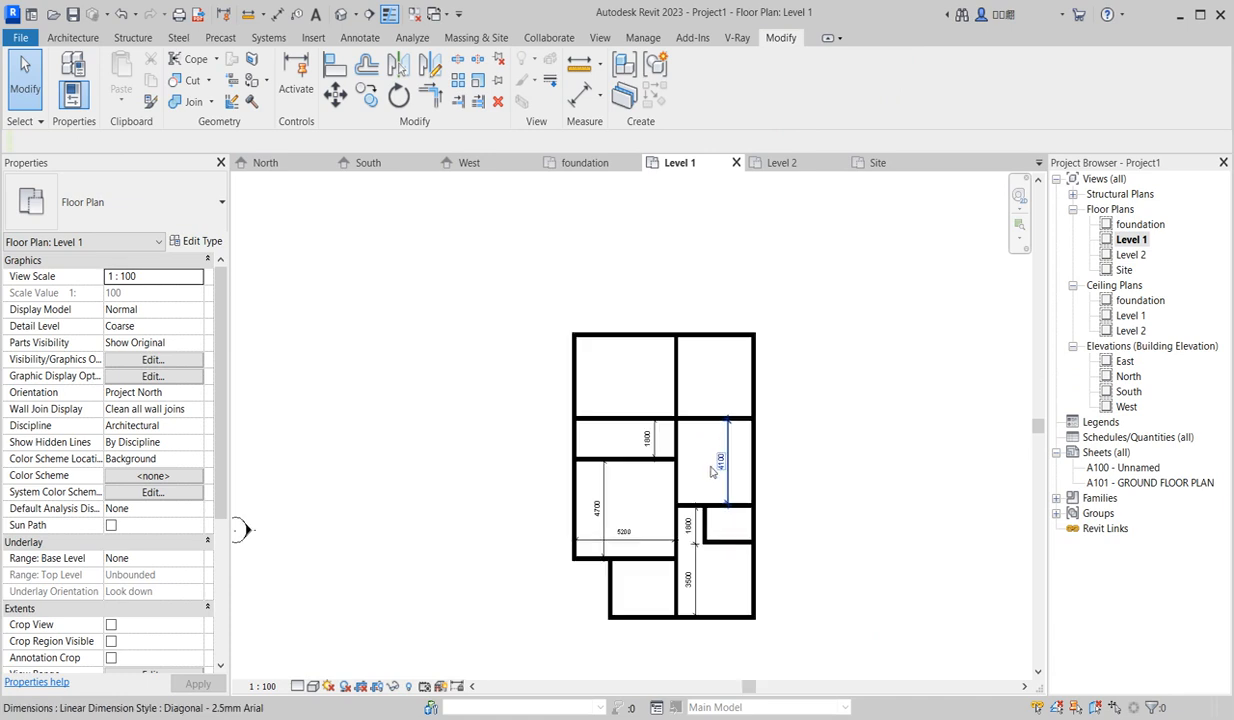
scroll(737, 587, up, 2)
scroll(700, 548, down, 3)
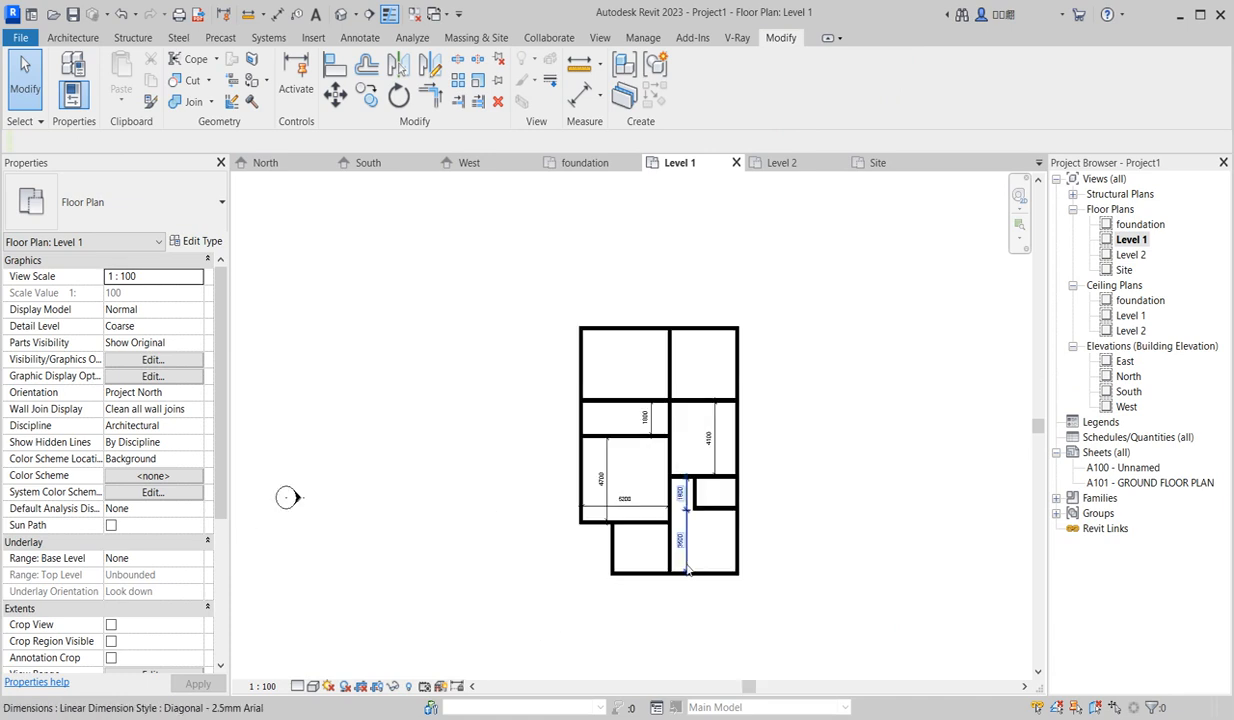
scroll(700, 548, up, 1)
scroll(634, 478, up, 1)
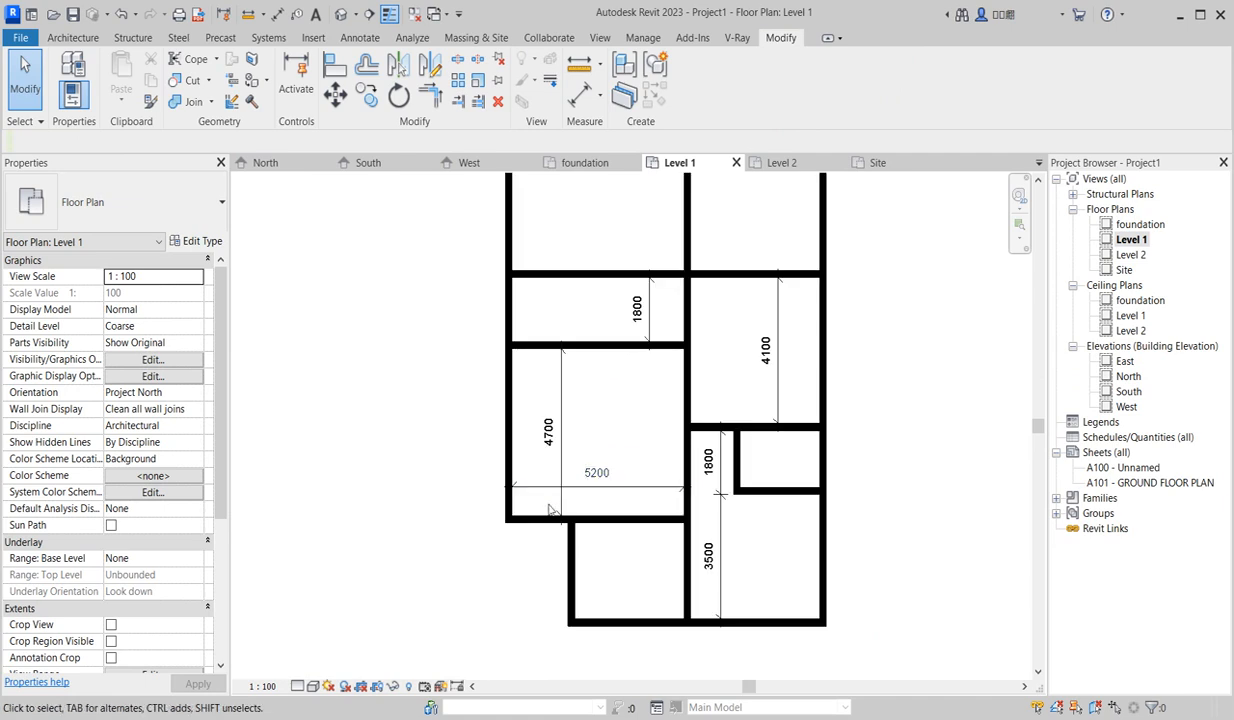
scroll(570, 515, down, 2)
scroll(673, 396, up, 2)
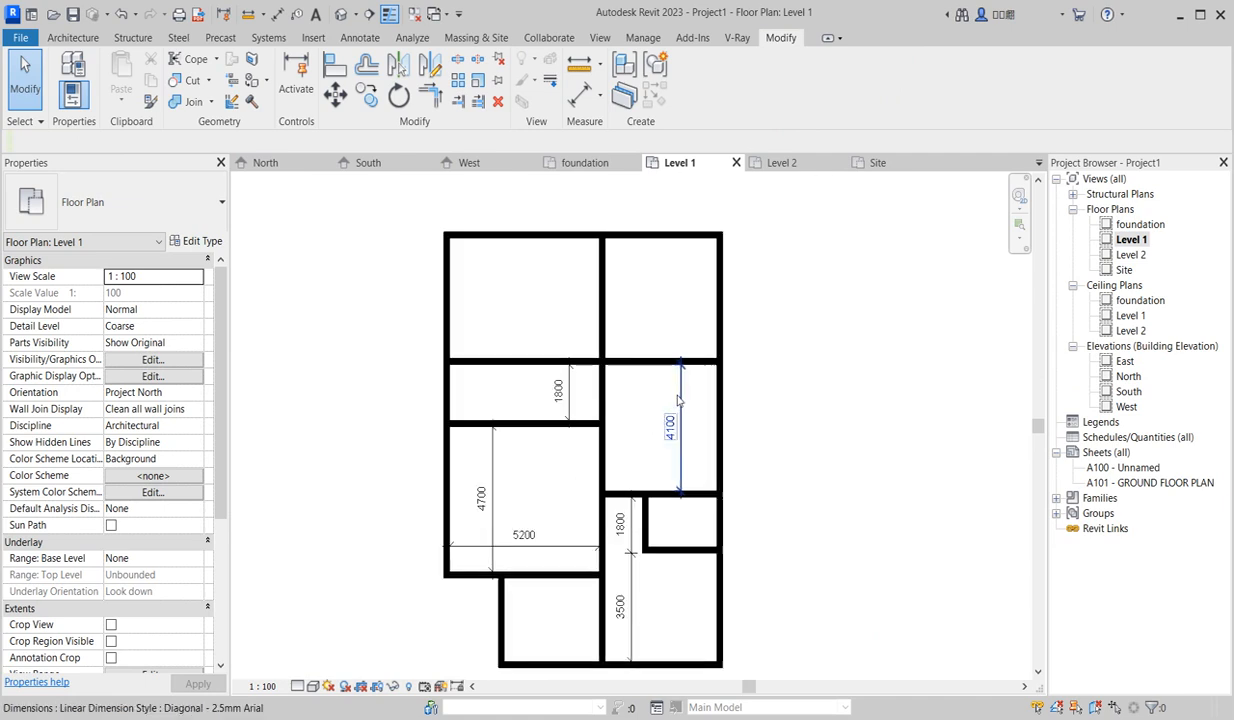
scroll(622, 400, down, 2)
scroll(600, 486, up, 2)
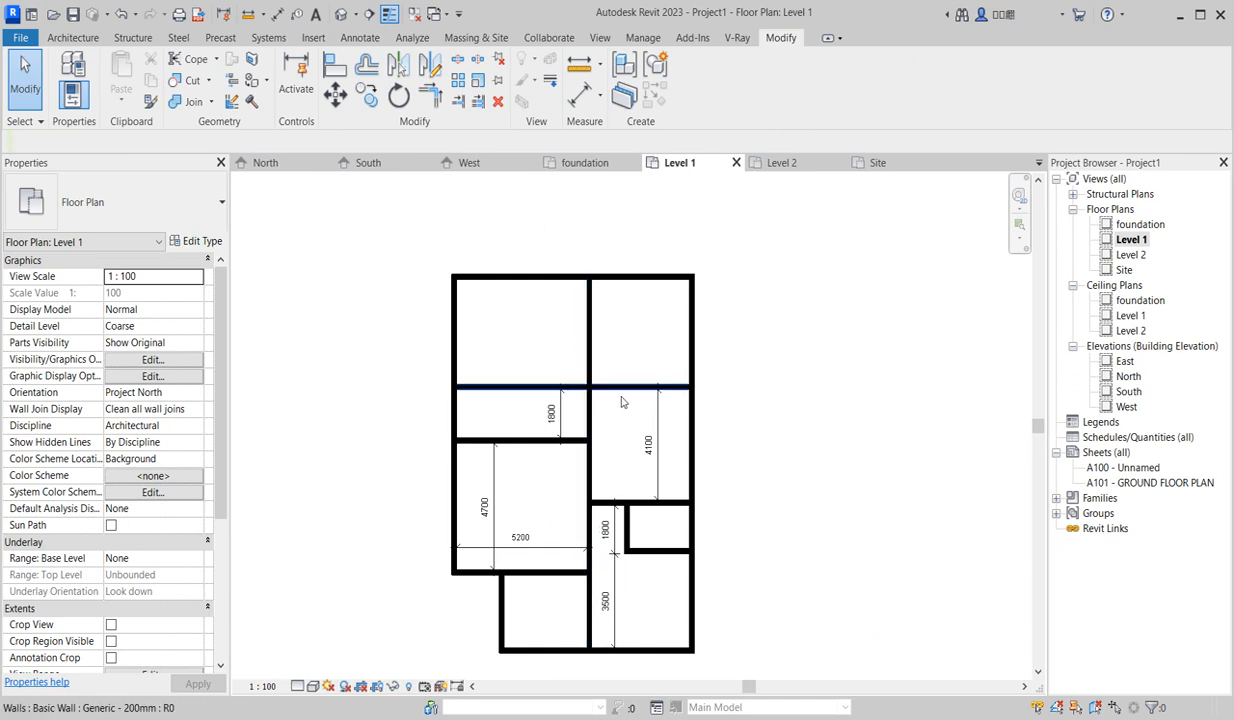
scroll(621, 405, up, 2)
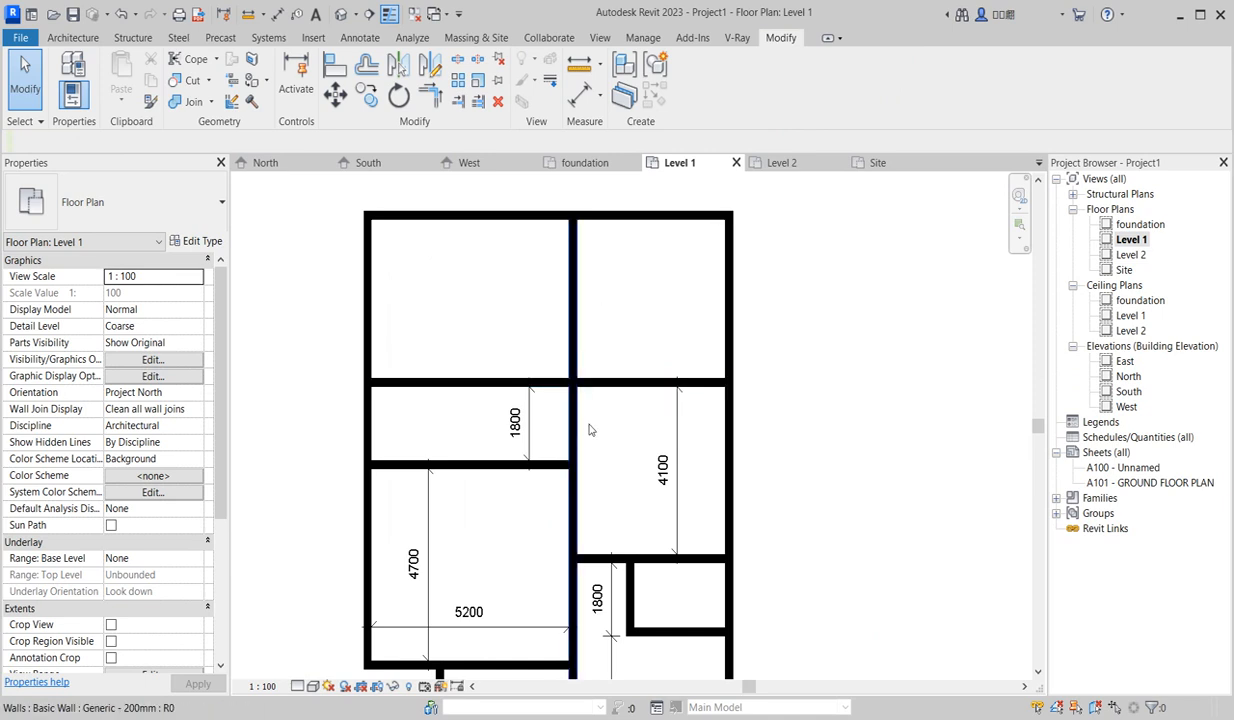
scroll(589, 420, down, 1)
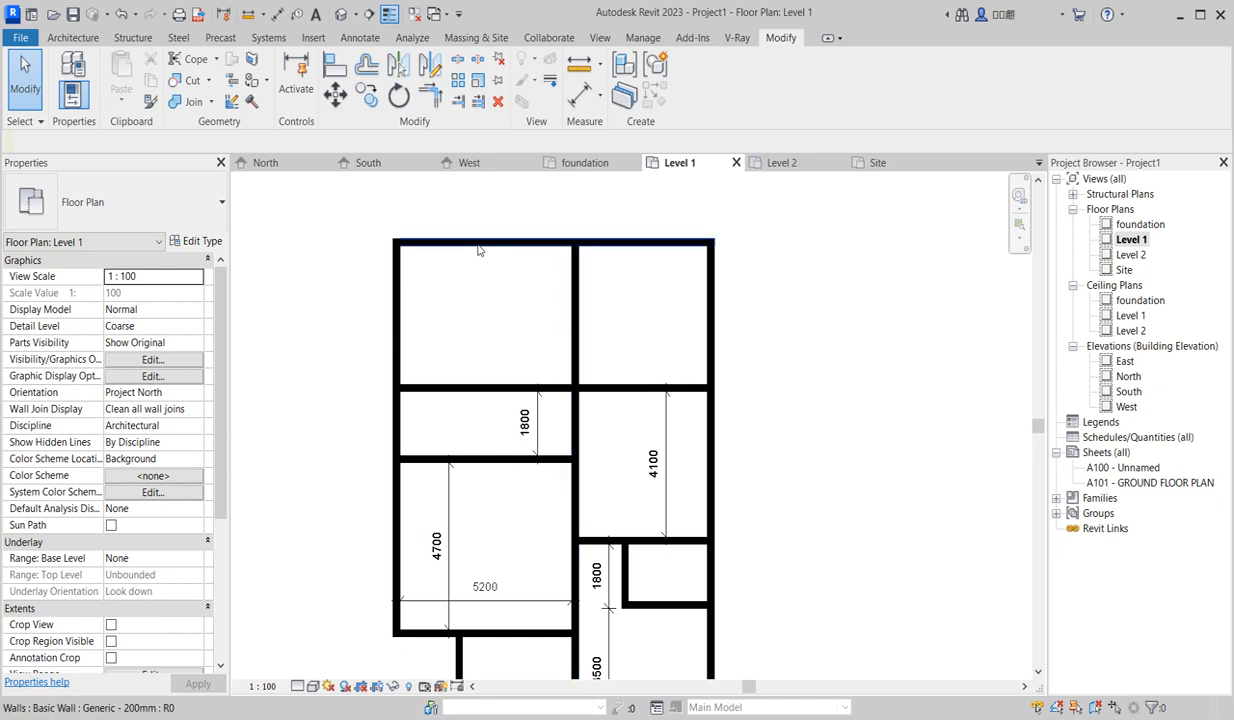
Draw two walls enclosing a small space about 1500 mm wide in the northwest corner of the northeast room.
click(624, 252)
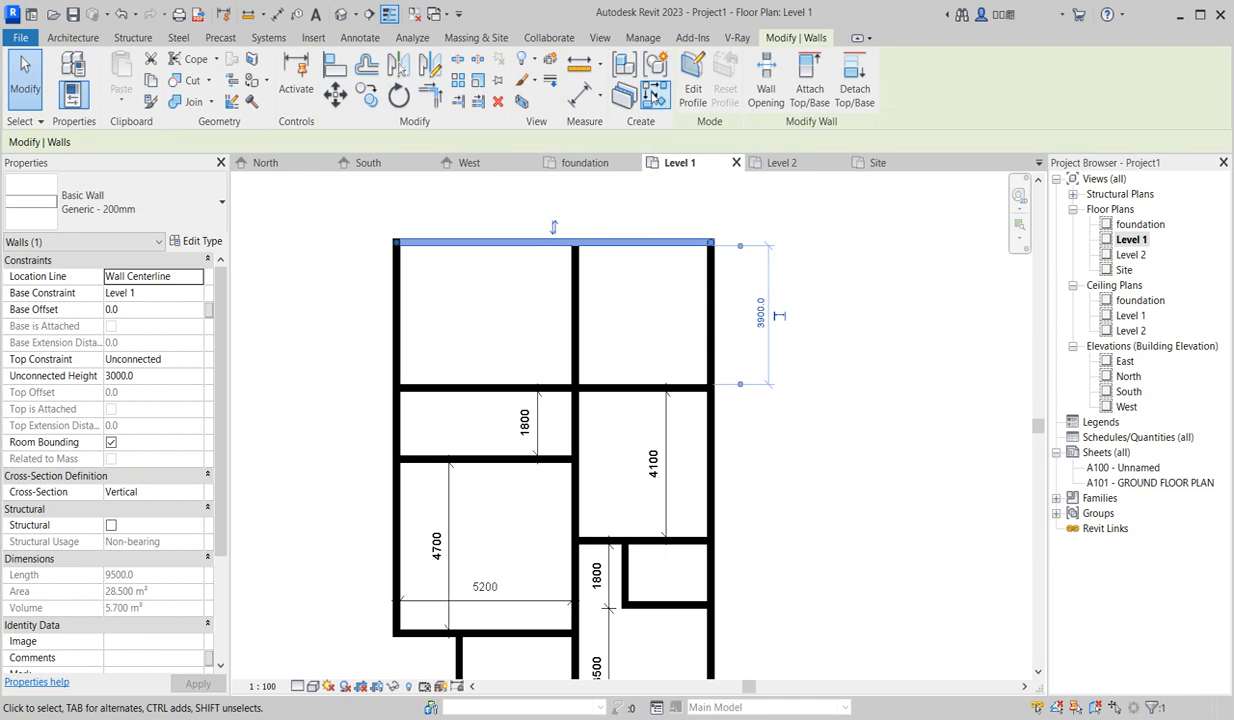
click(652, 93)
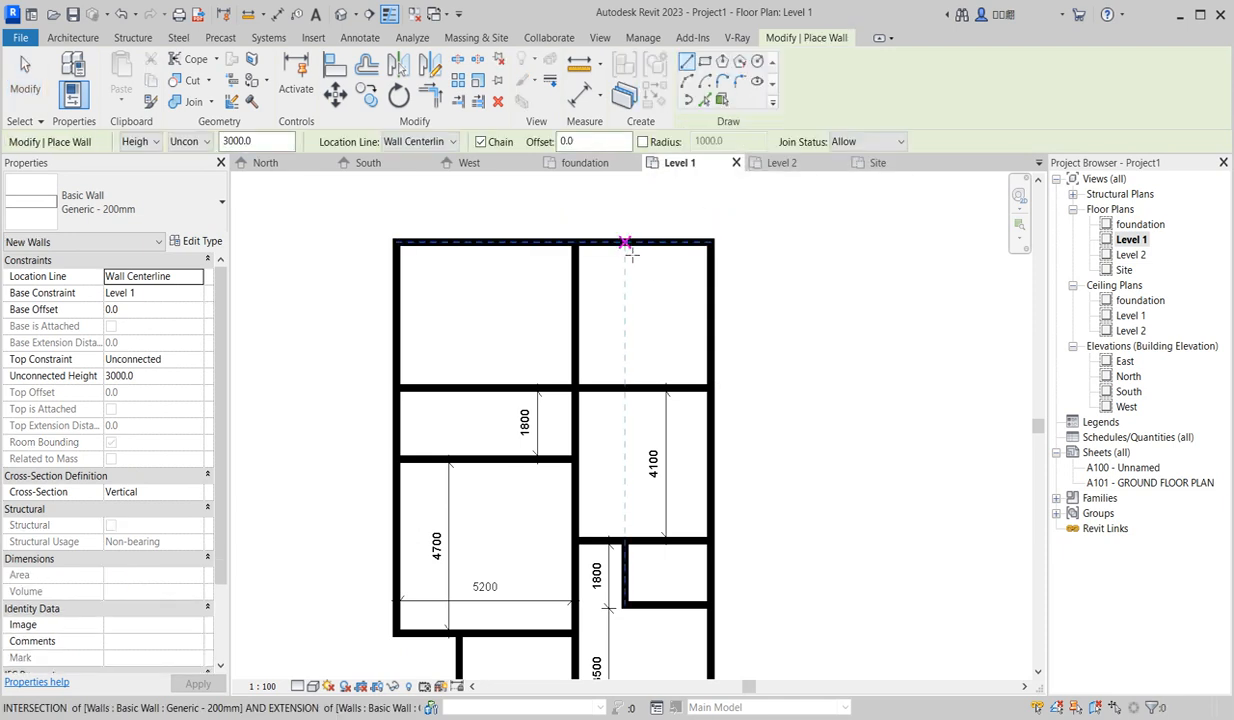
click(626, 247)
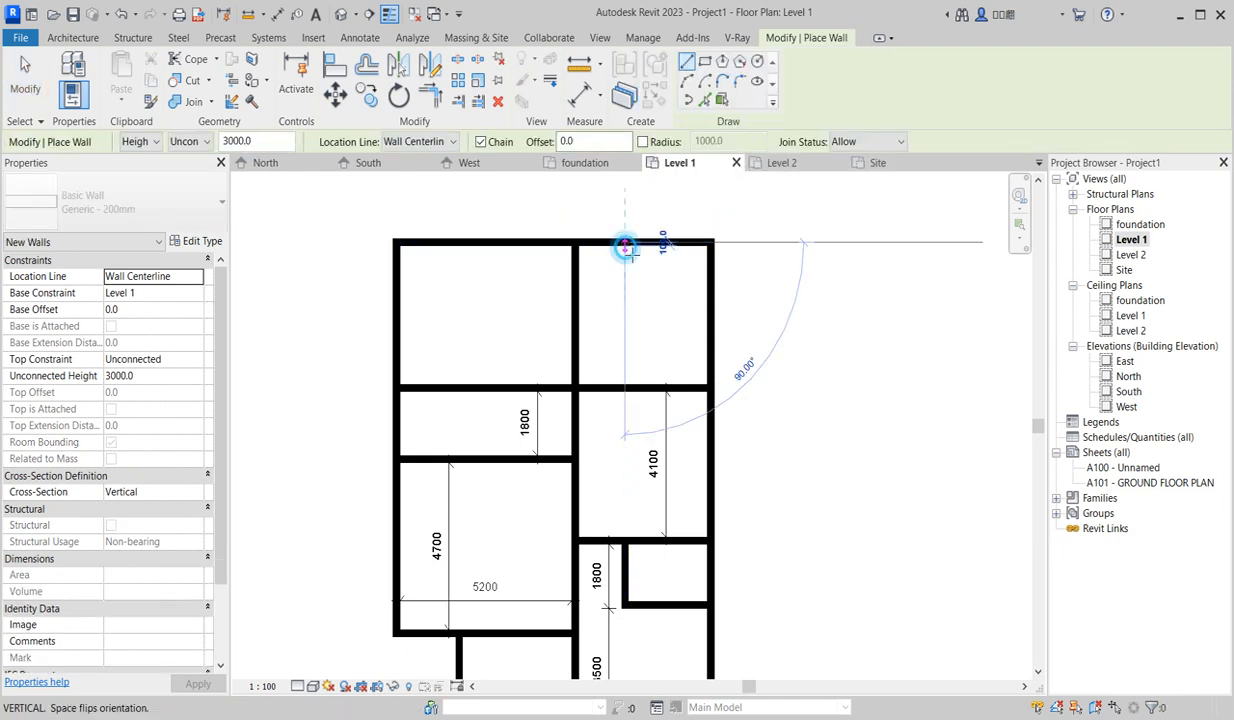
click(626, 299)
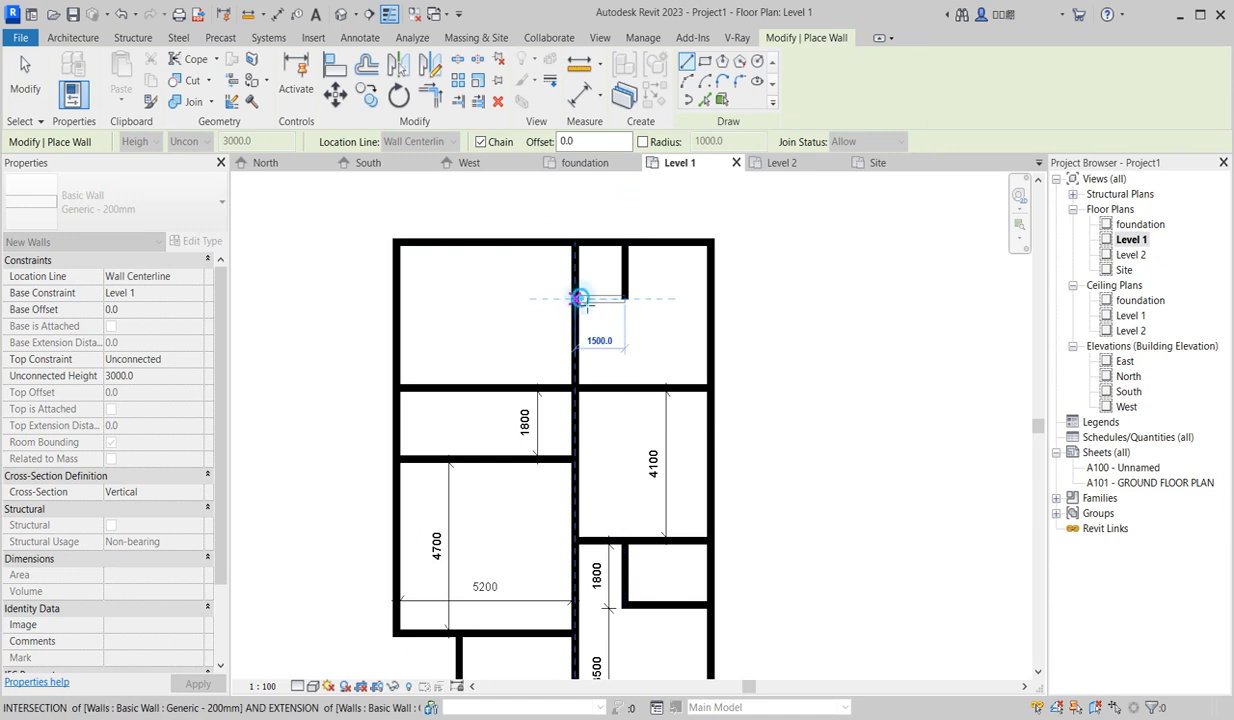
click(580, 298)
right_click(603, 279)
click(641, 286)
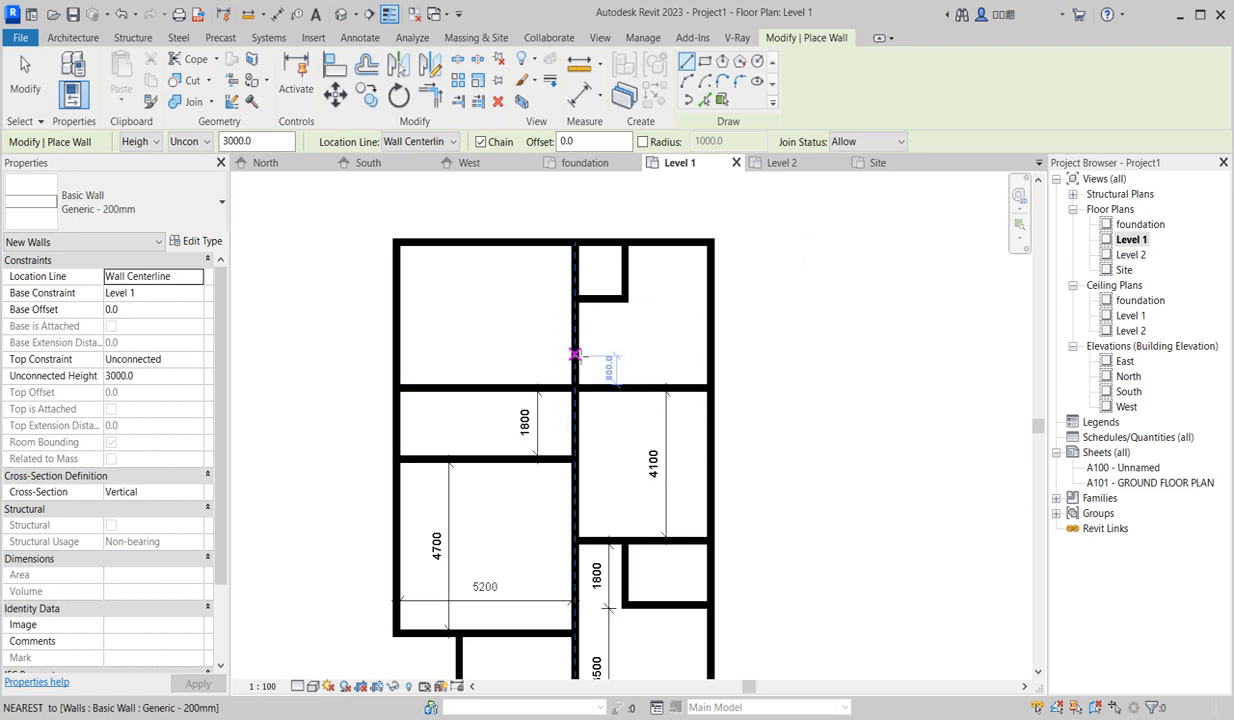
Draw a north-south wall dividing the northwest room, from the full-width interior wall up to the north exterior wall.
scroll(575, 353, down, 1)
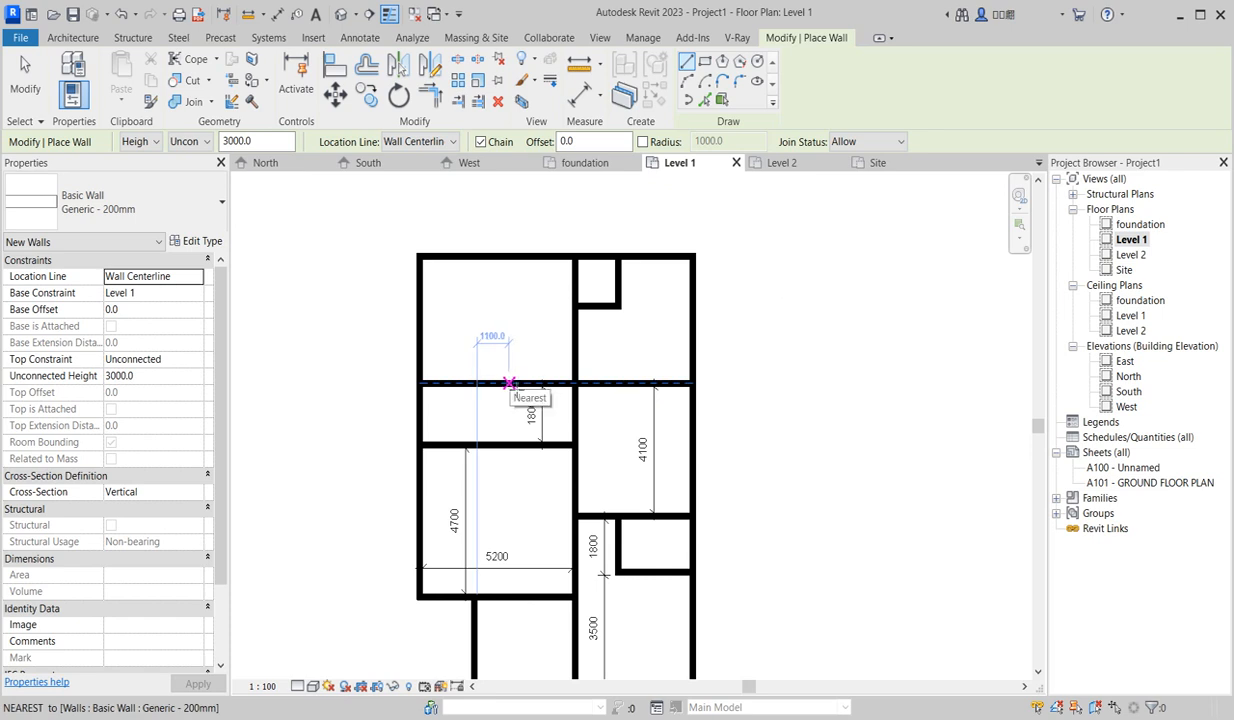
click(509, 383)
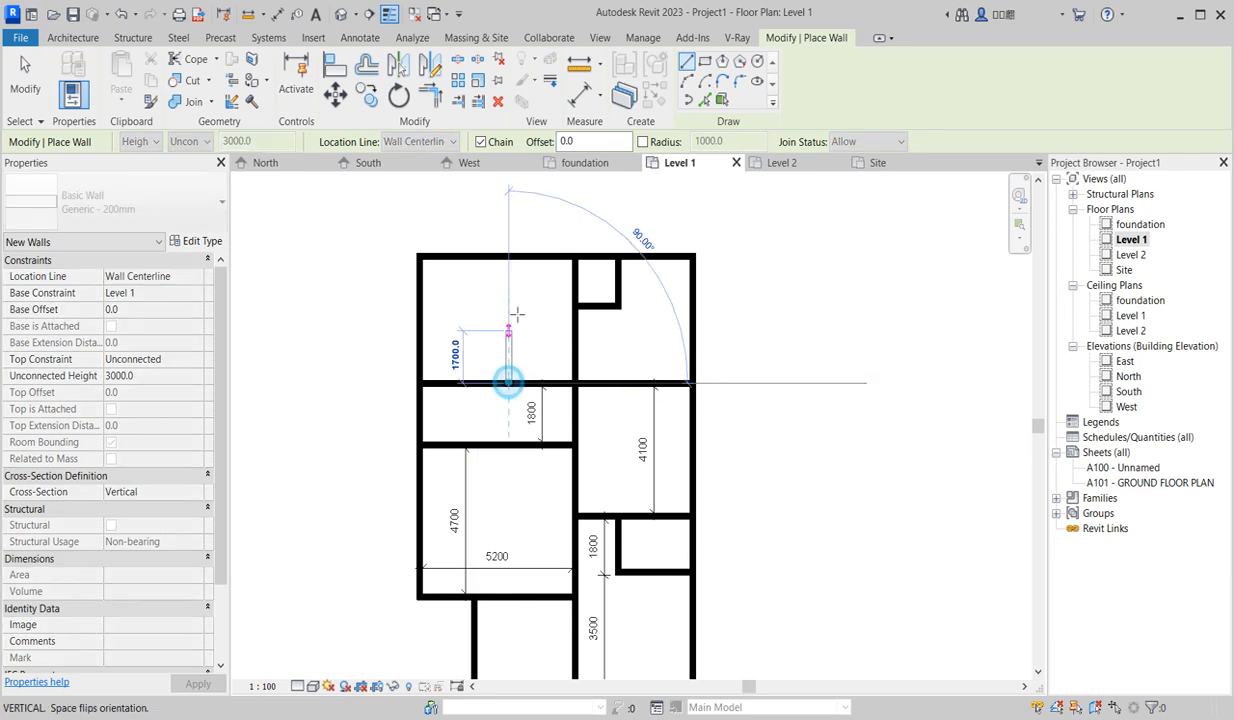
click(512, 262)
key(Escape)
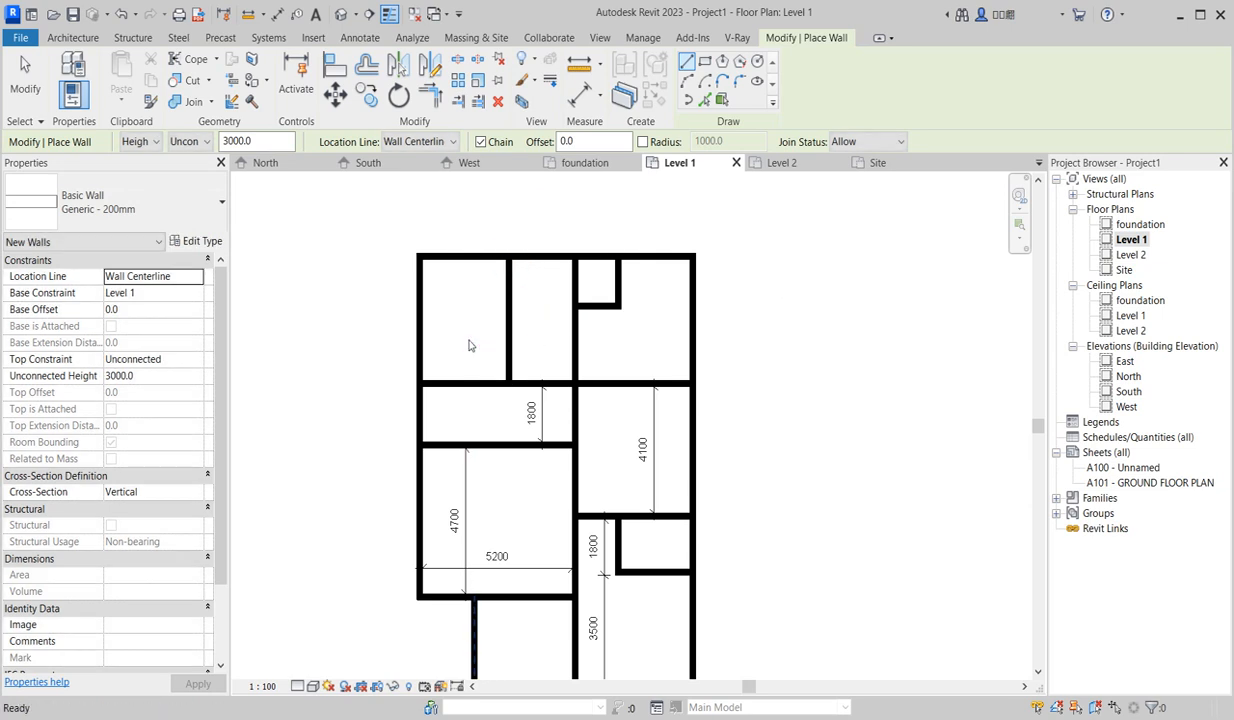
key(Escape)
Draw a short east-west wall from the central wall to the northwest partition, about 1000 mm north of the full-width interior wall.
scroll(490, 336, up, 1)
scroll(565, 341, down, 2)
scroll(590, 349, up, 1)
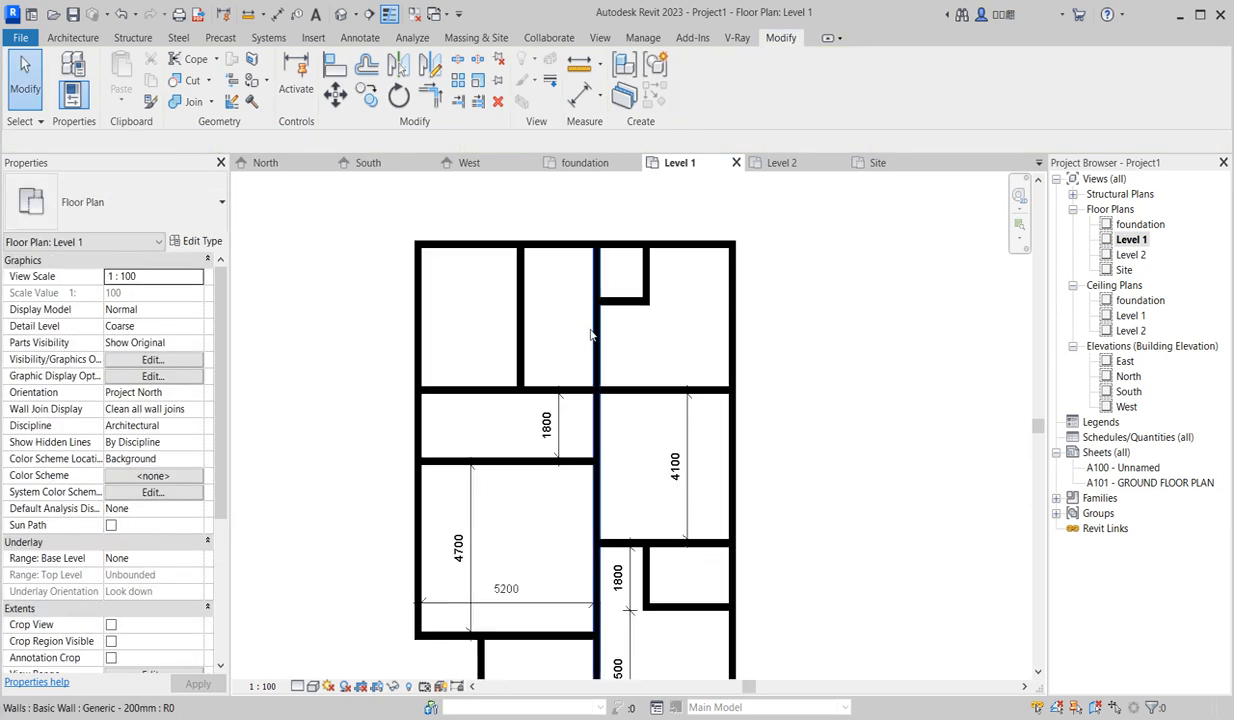
click(597, 344)
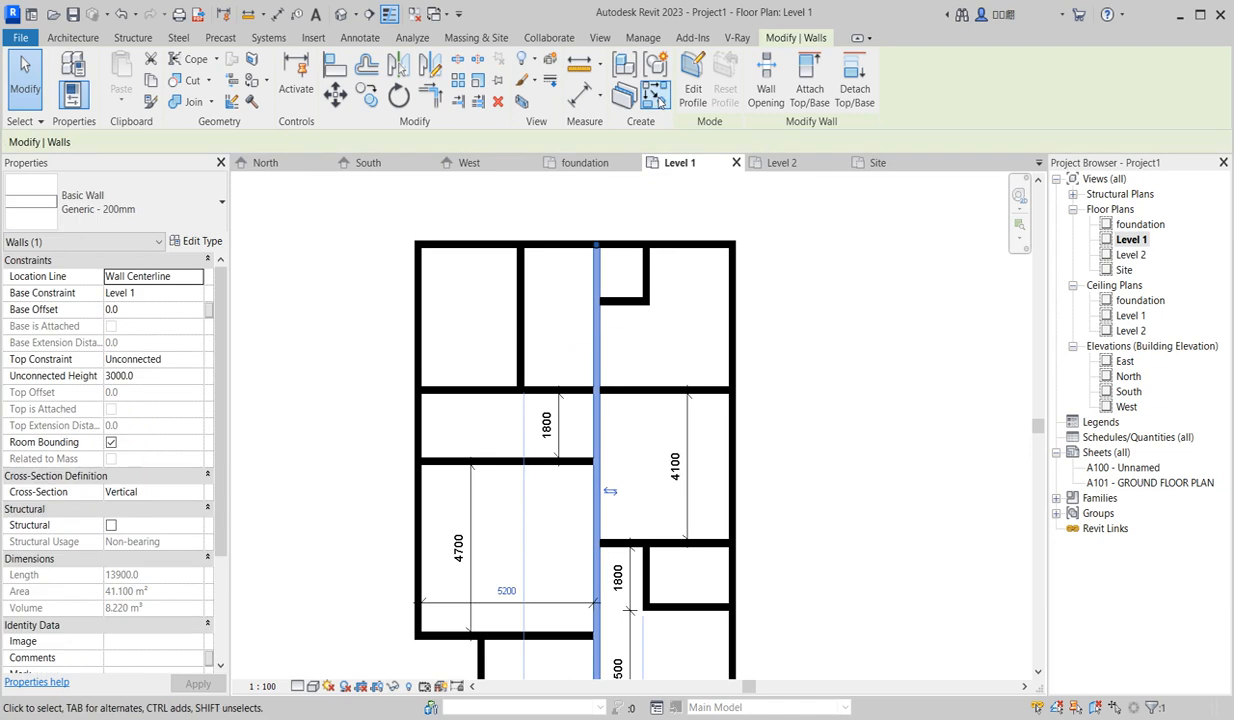
click(623, 94)
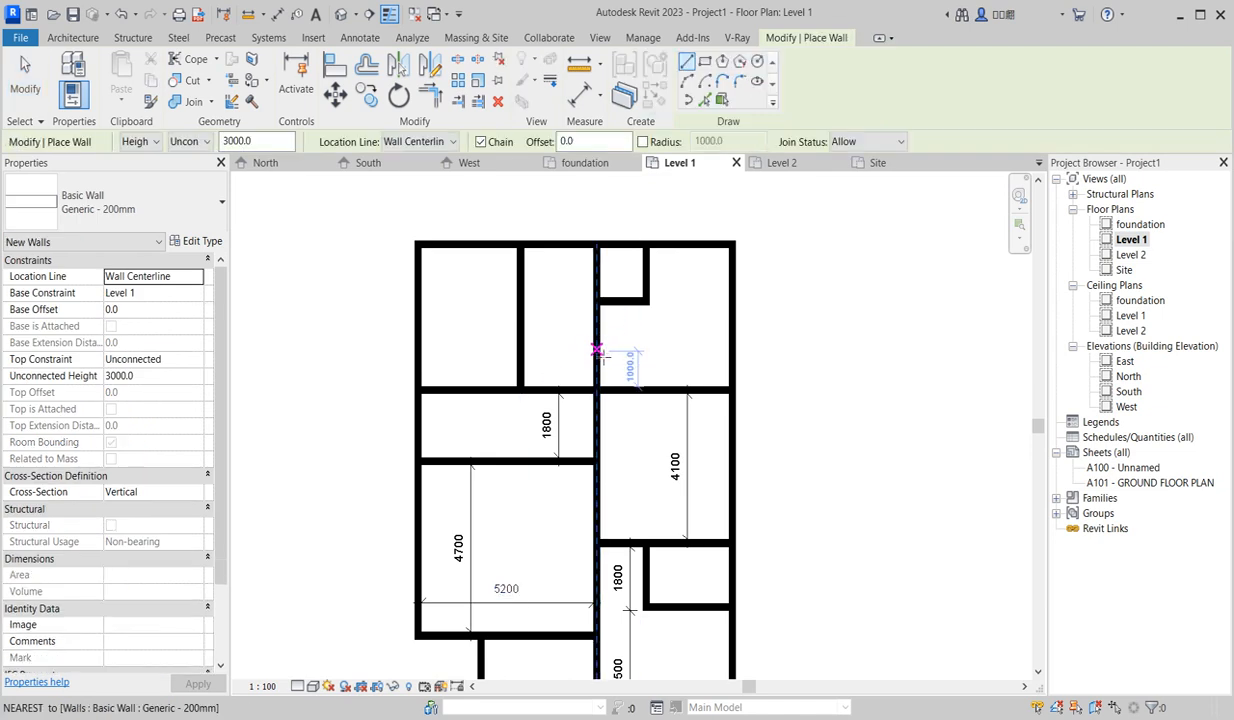
click(597, 351)
click(522, 351)
key(Escape)
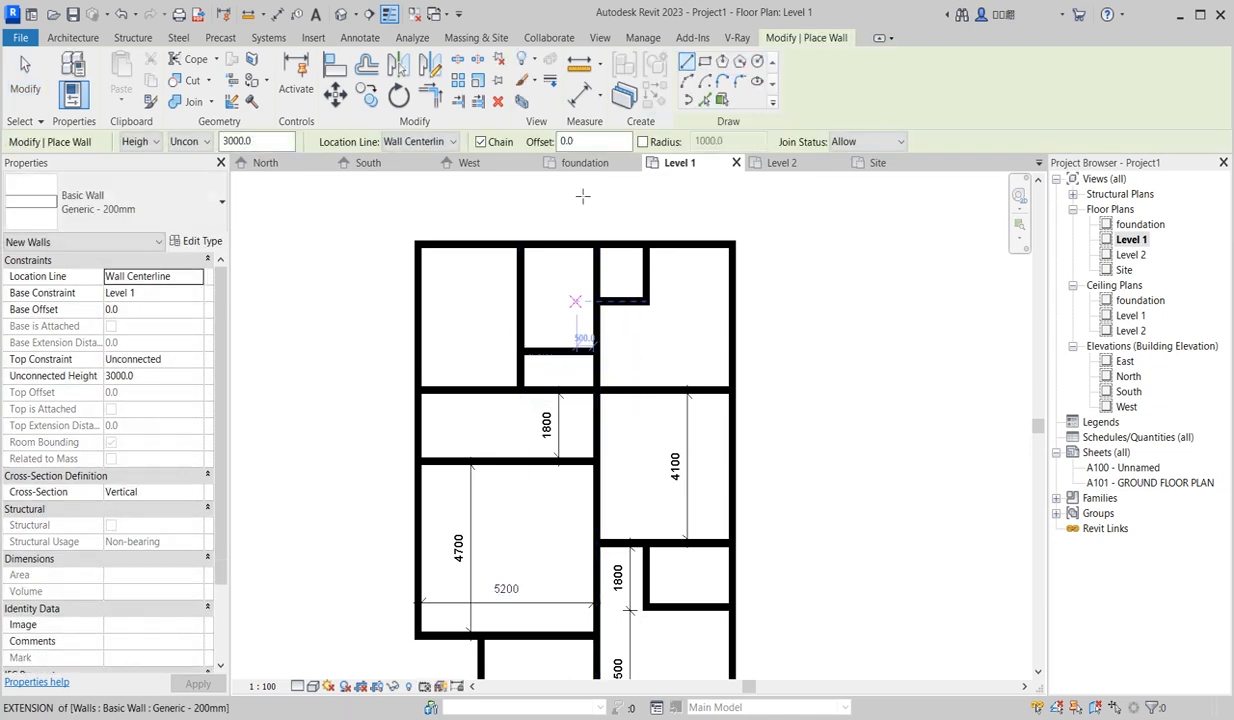
Dimension the north-south gap between the full-width interior wall and the short wall north of it.
click(579, 94)
scroll(578, 380, up, 2)
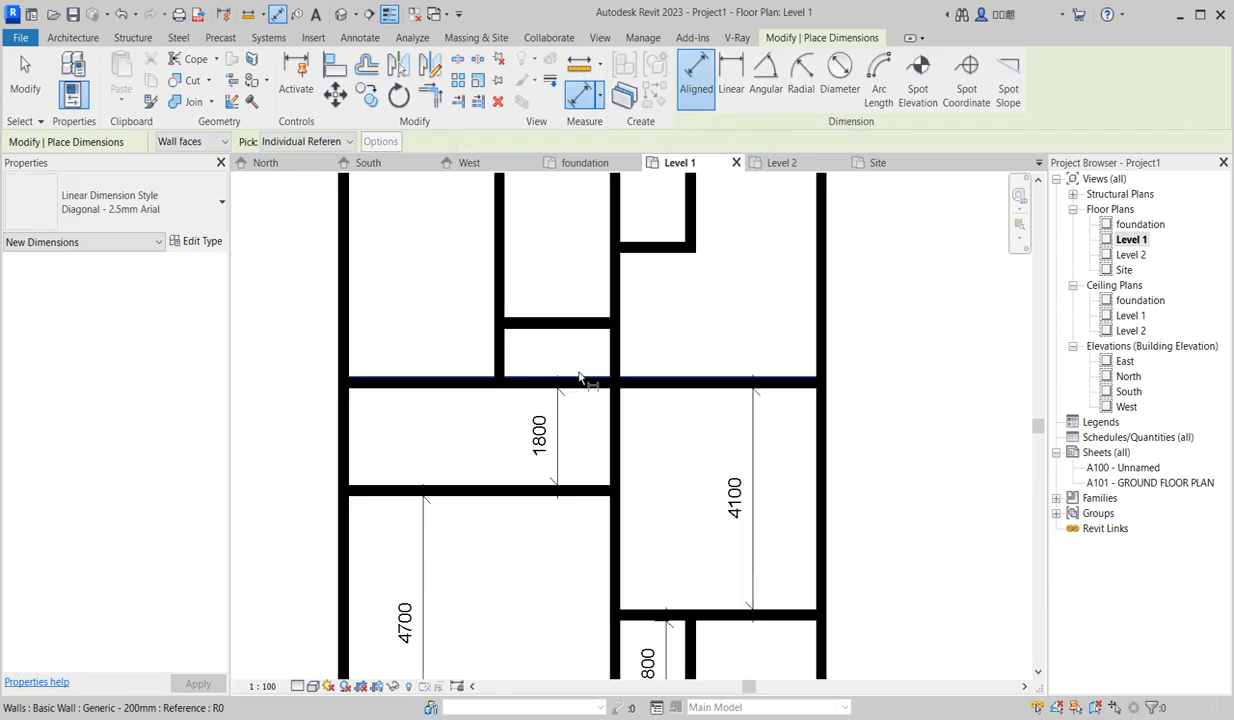
click(578, 380)
click(573, 328)
scroll(565, 349, up, 2)
right_click(585, 336)
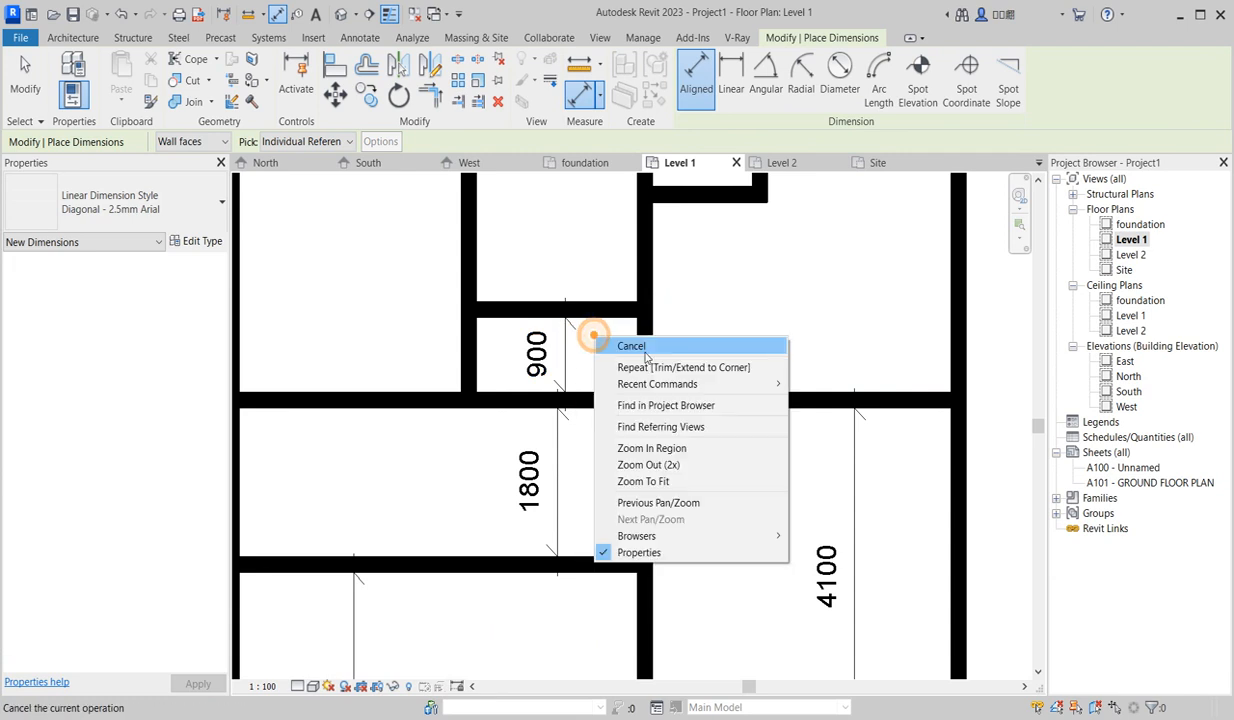
click(603, 342)
Move the short east-west wall so its gap to the full-width interior wall south of it is 1100 mm.
click(565, 310)
click(545, 355)
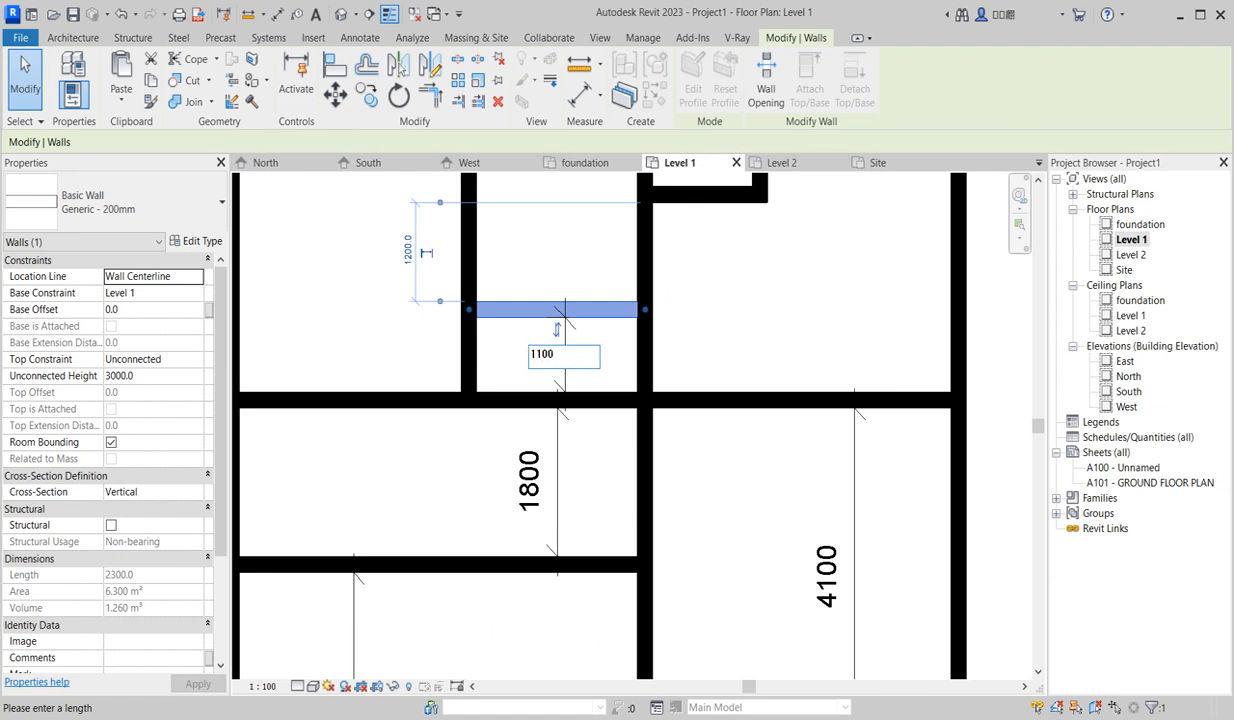
key(Return)
click(744, 297)
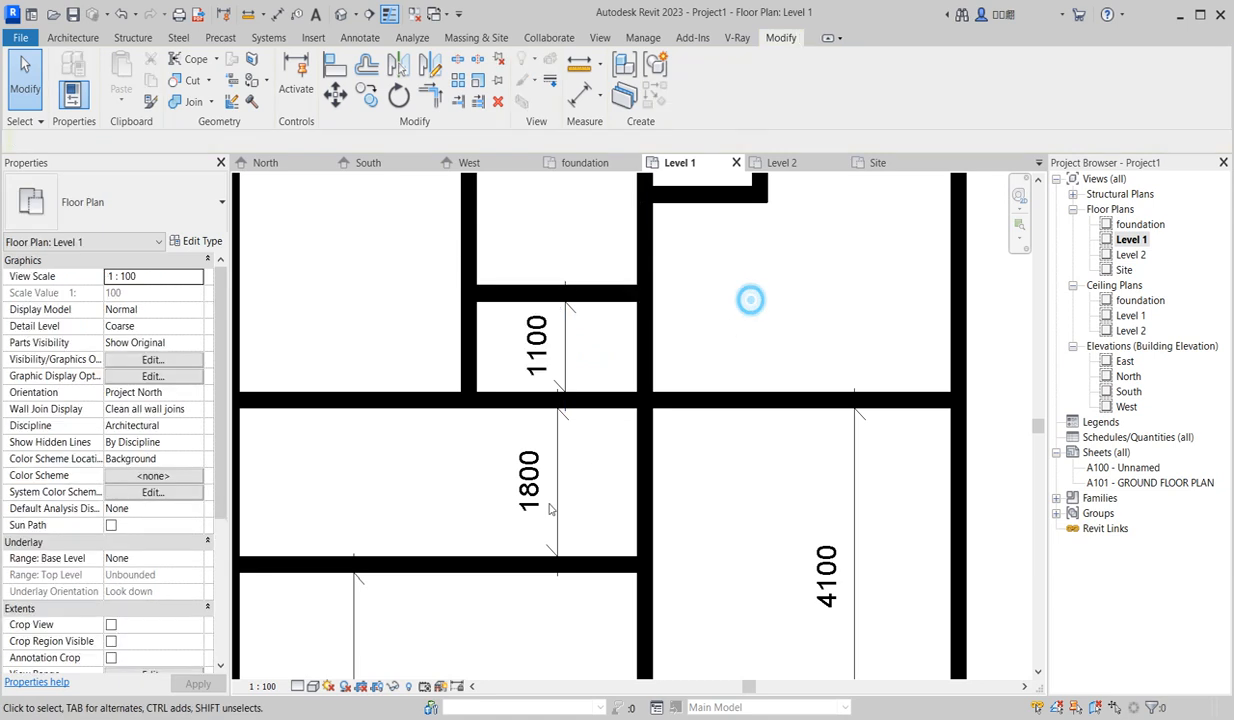
Dimension the northeast room's north-south depth from the north exterior wall to the full-width interior wall.
scroll(521, 490, down, 3)
scroll(678, 290, up, 1)
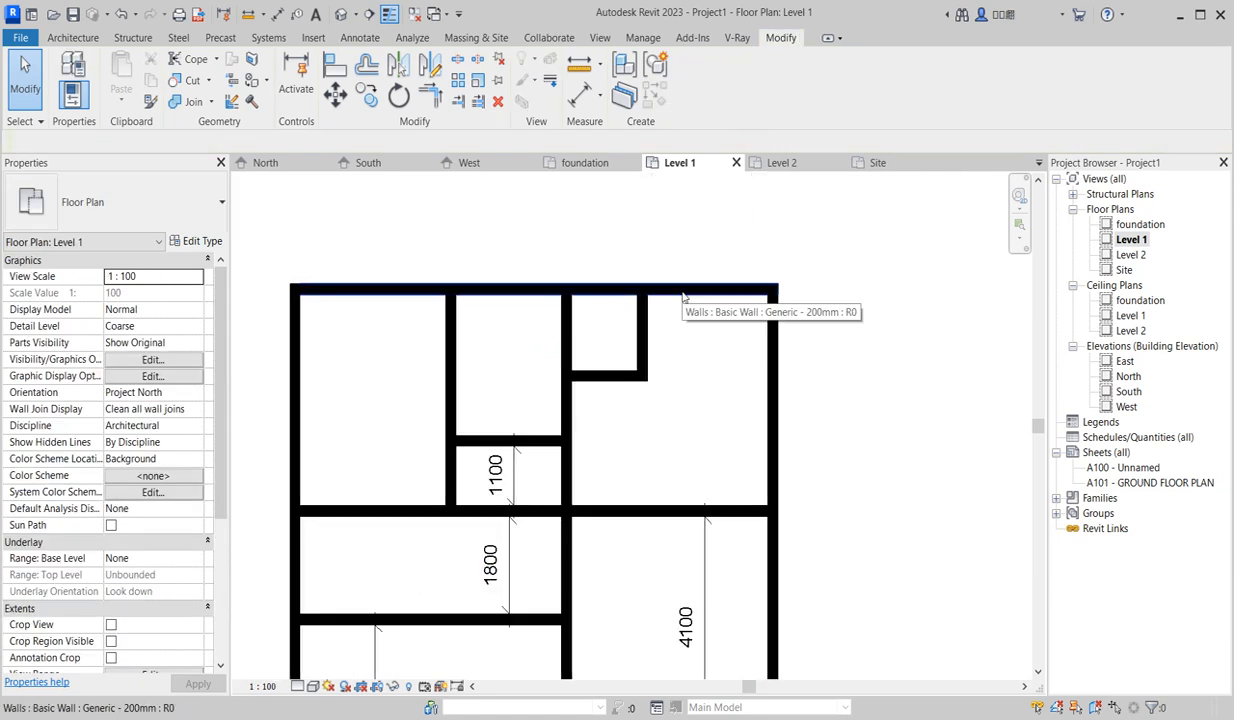
click(683, 292)
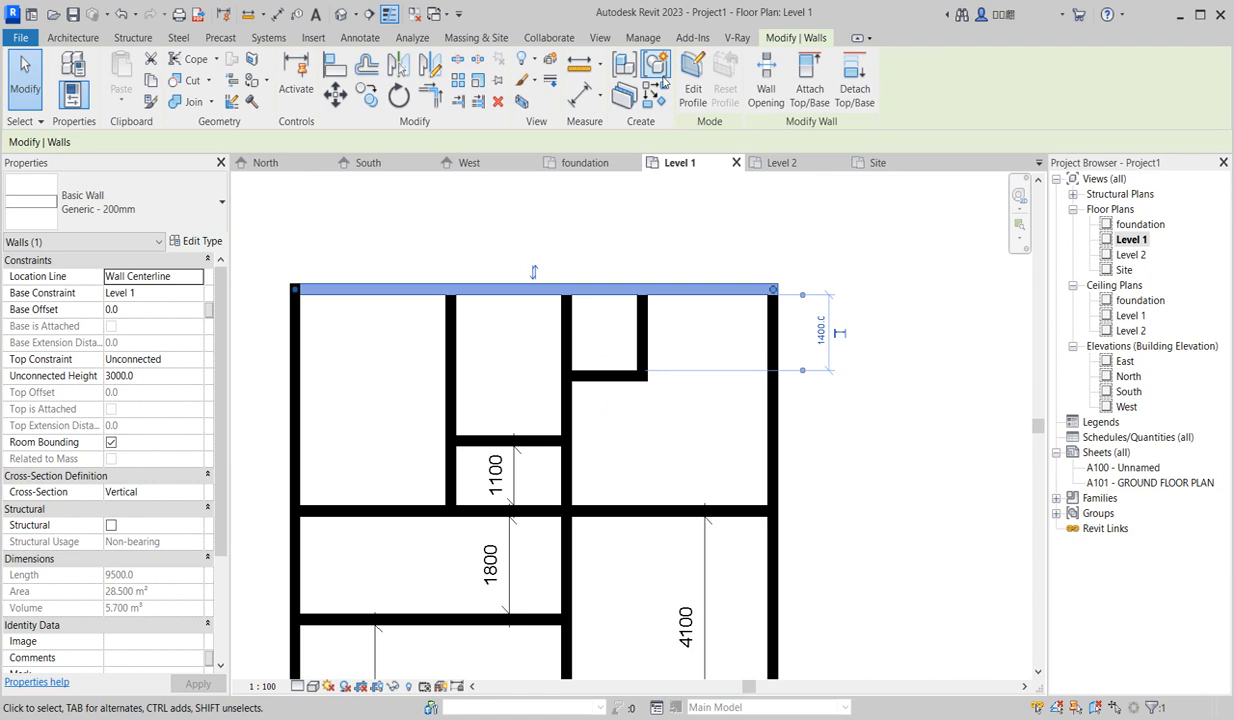
click(580, 96)
click(688, 297)
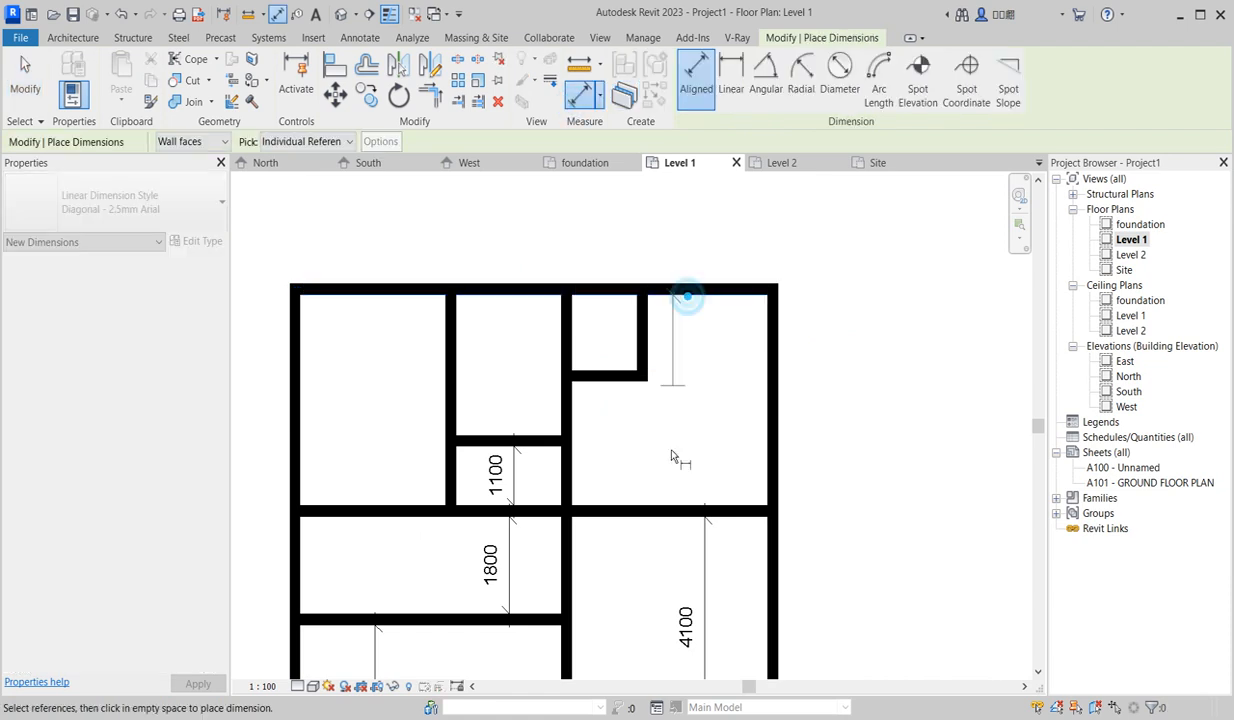
click(681, 507)
click(705, 455)
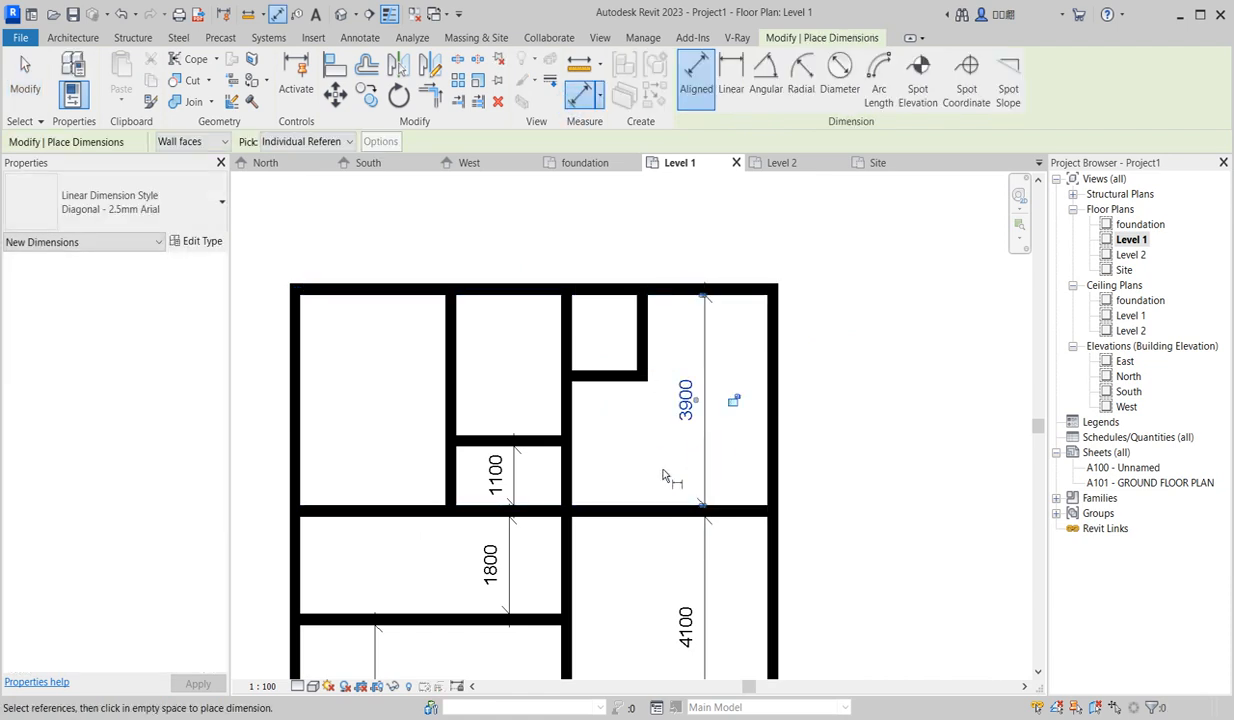
right_click(662, 472)
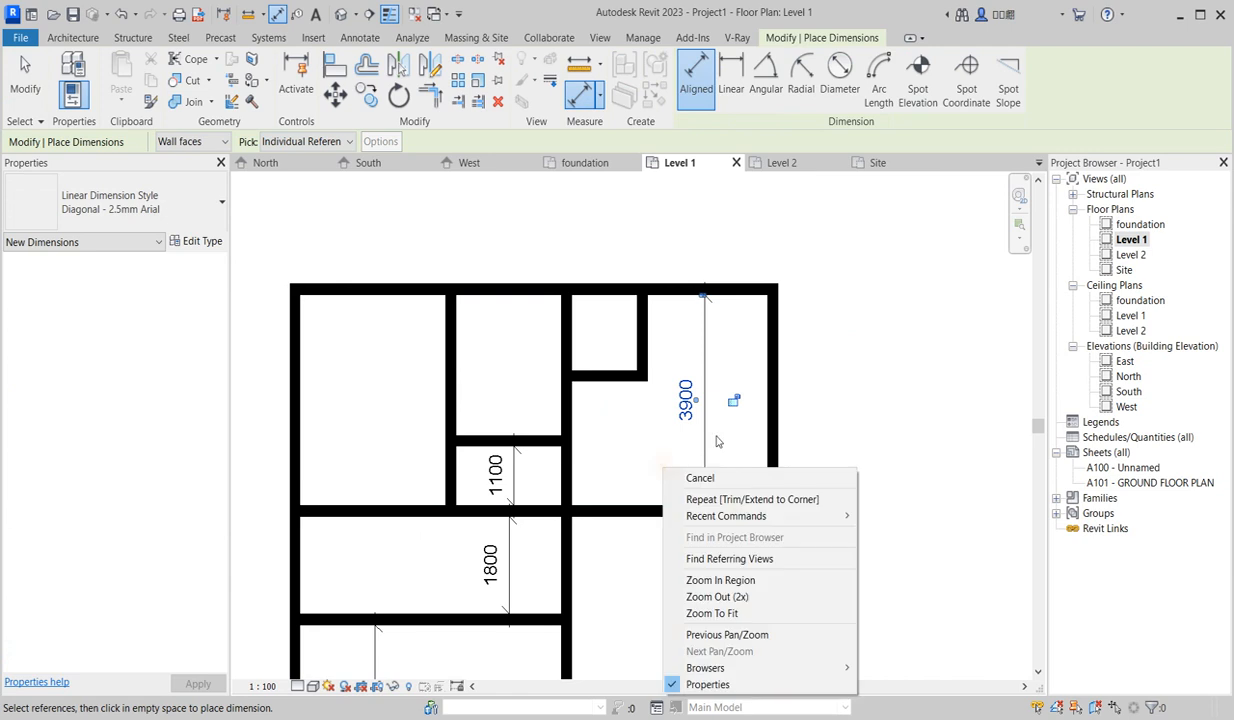
click(676, 477)
right_click(627, 459)
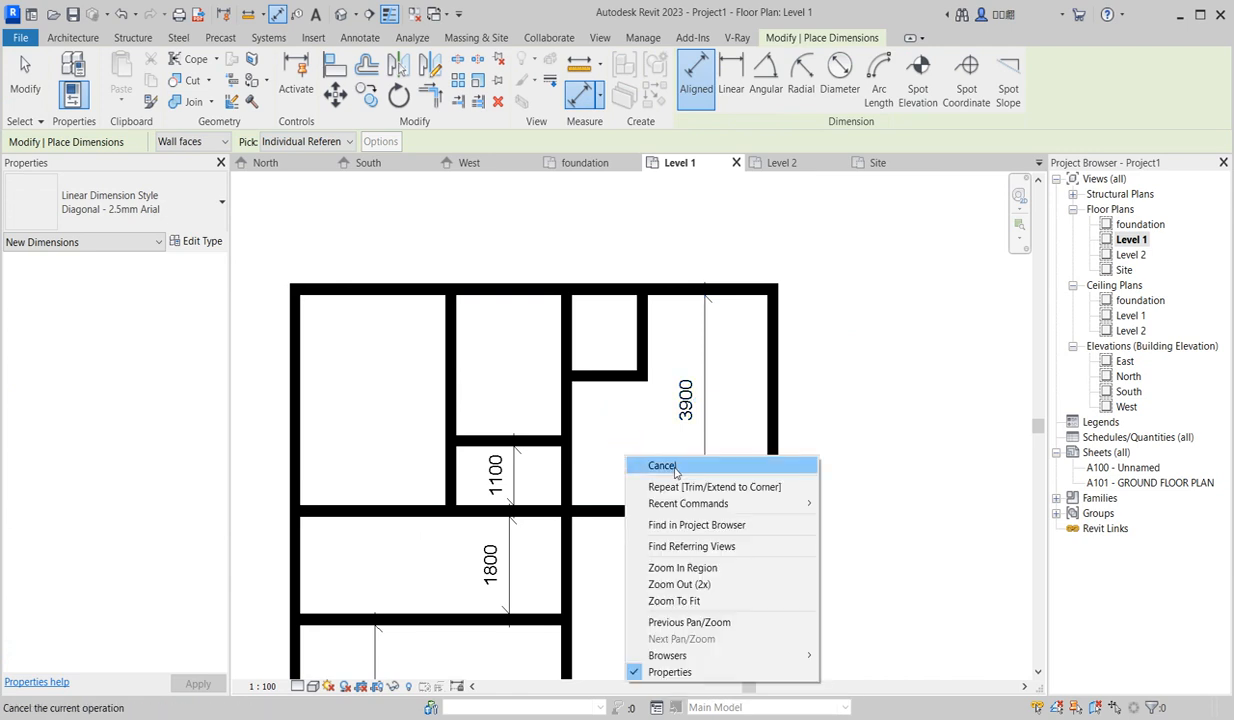
Move the north exterior wall to make the northeast room 3600 mm deep.
click(650, 289)
click(693, 400)
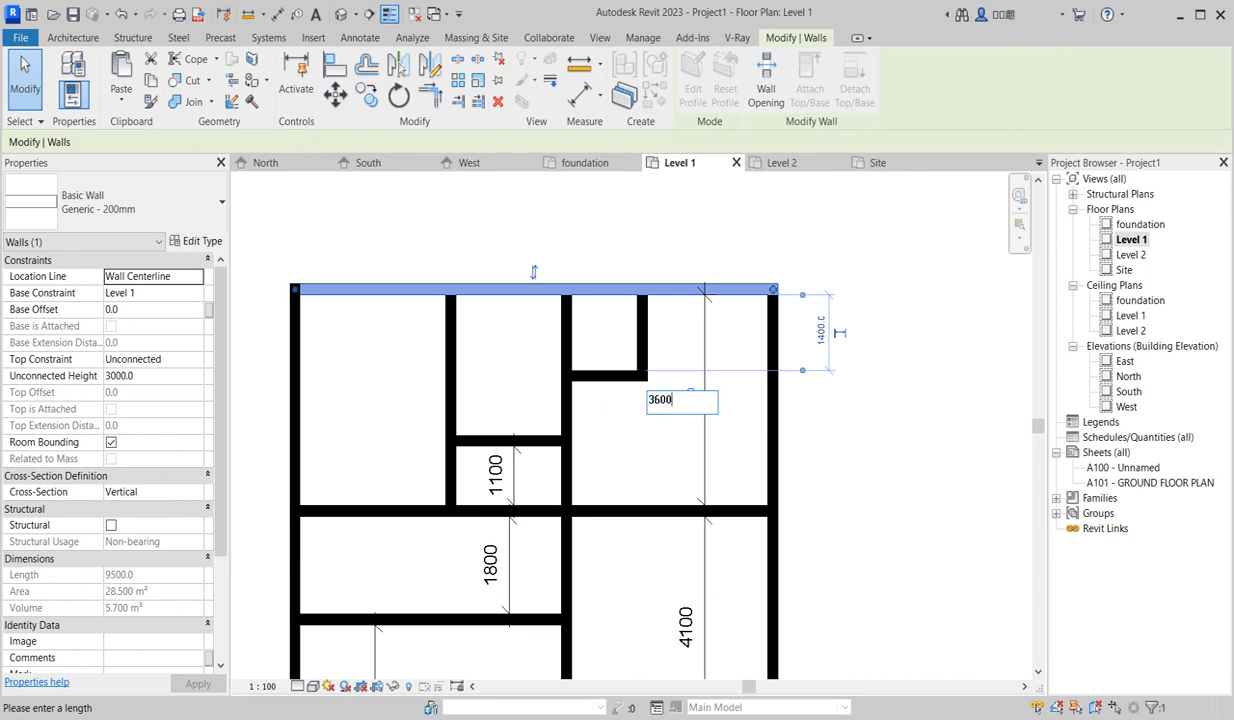
key(Return)
click(592, 441)
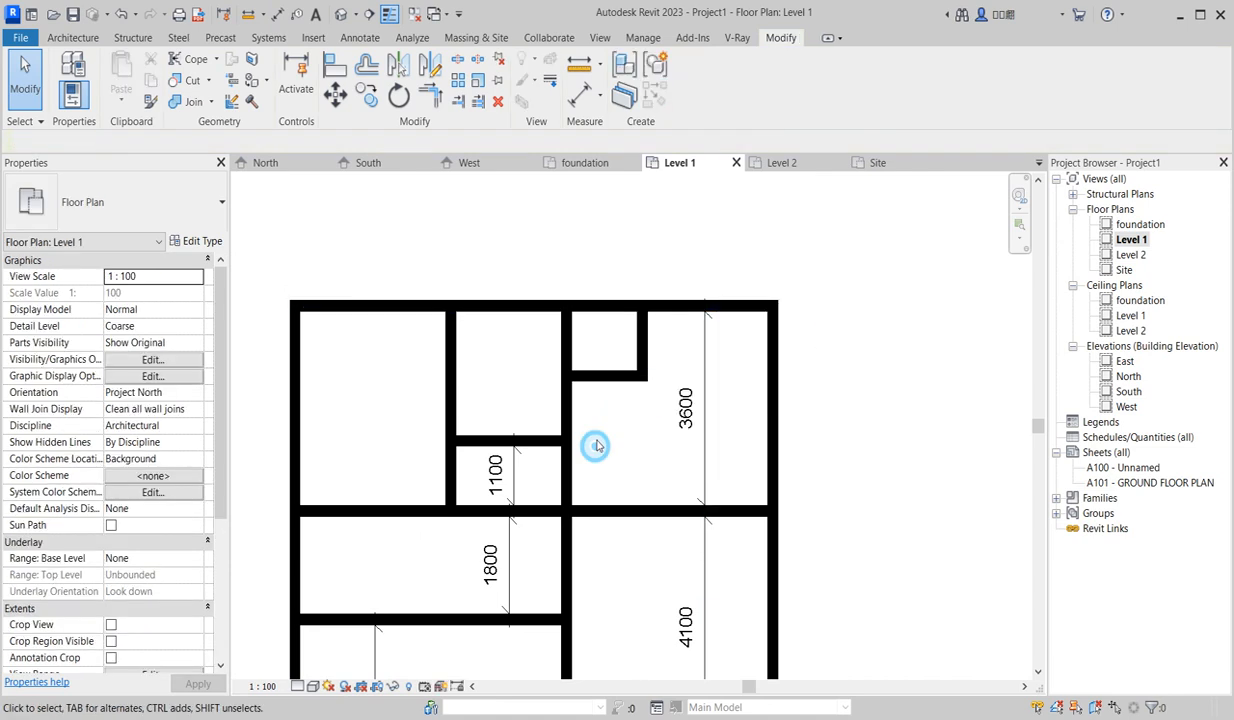
Dimension the north-south offset between the small corner space's south wall and the short wall west of the central wall.
scroll(604, 388, up, 1)
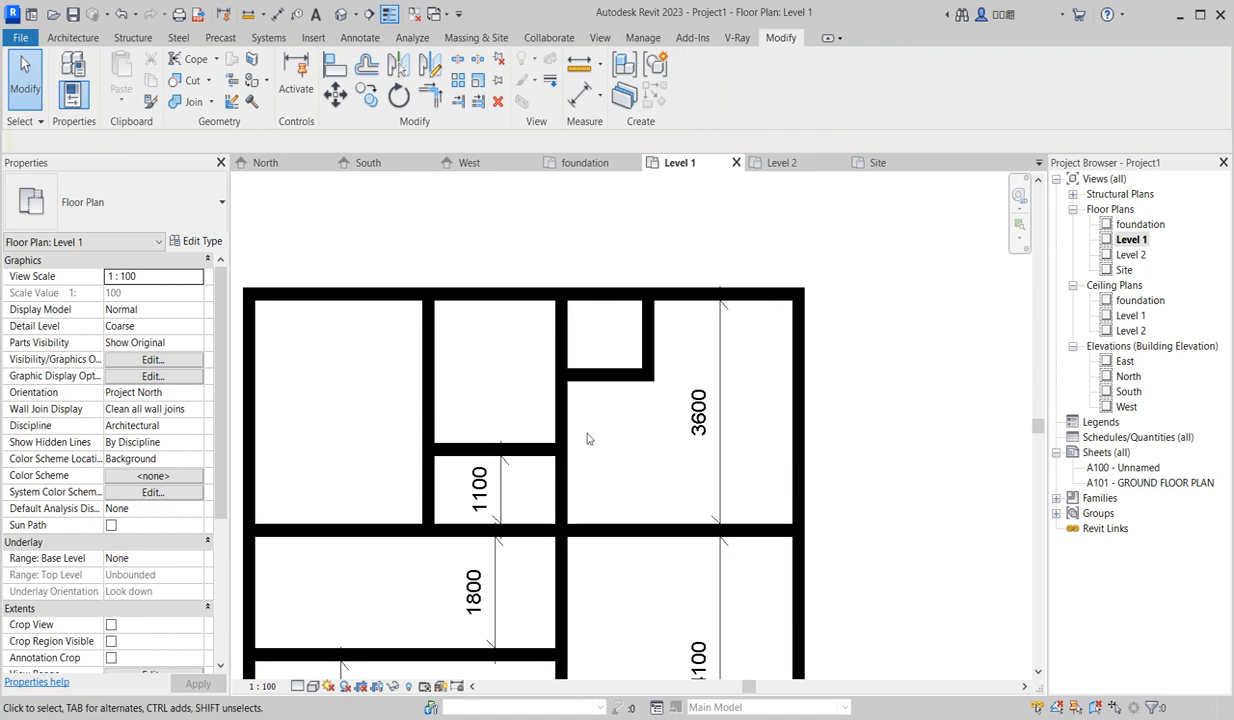
click(584, 95)
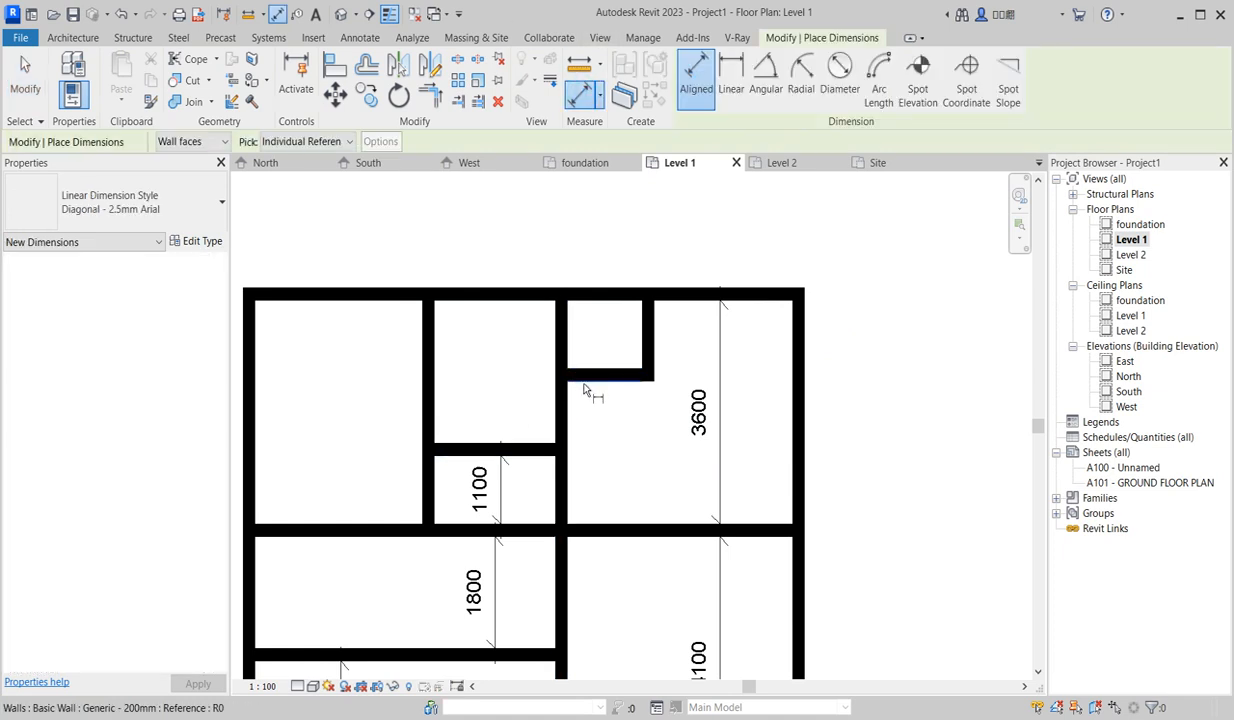
click(586, 380)
click(535, 443)
right_click(628, 418)
click(663, 432)
Measure the small corner space's inside depth from the north exterior wall to its south wall, without placing a dimension.
click(587, 297)
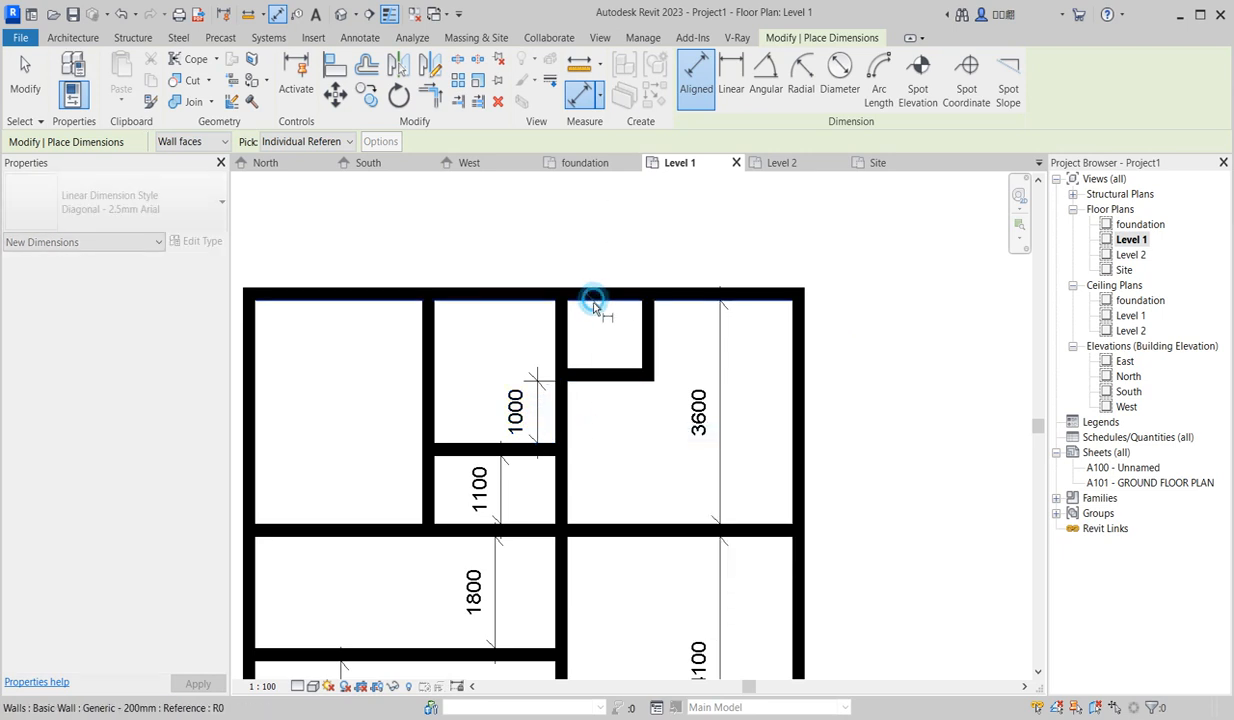
click(594, 366)
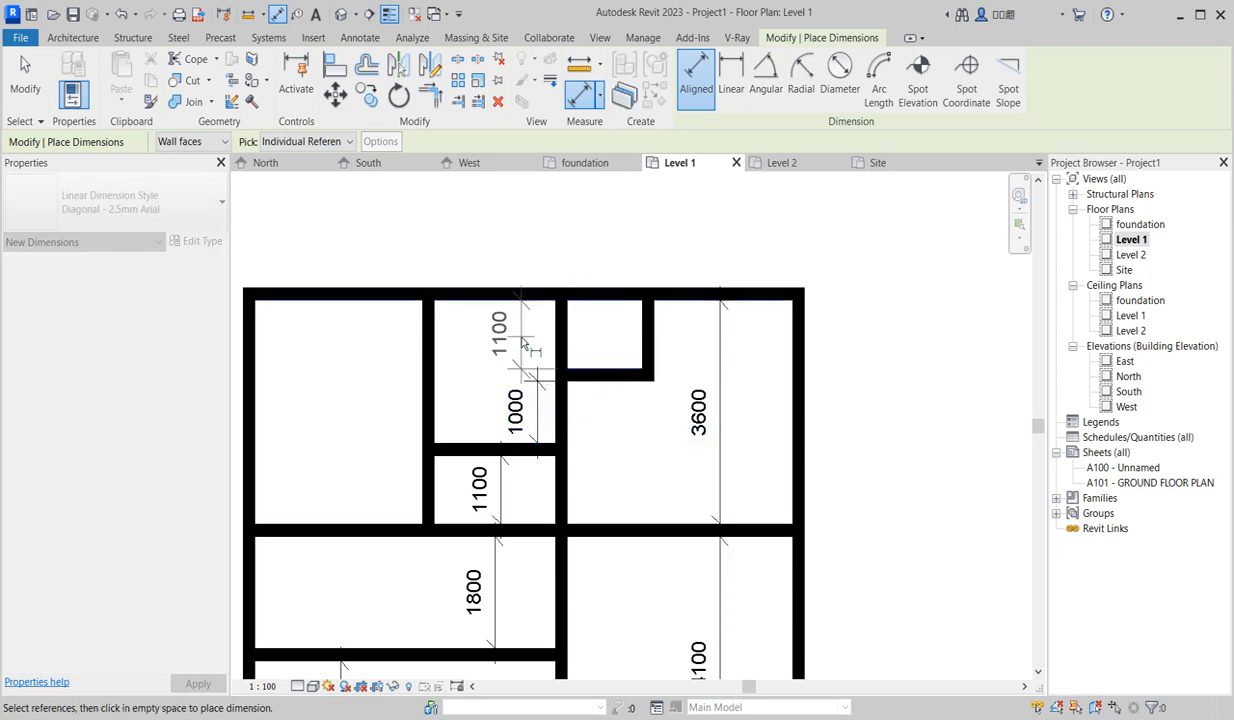
right_click(596, 325)
click(633, 336)
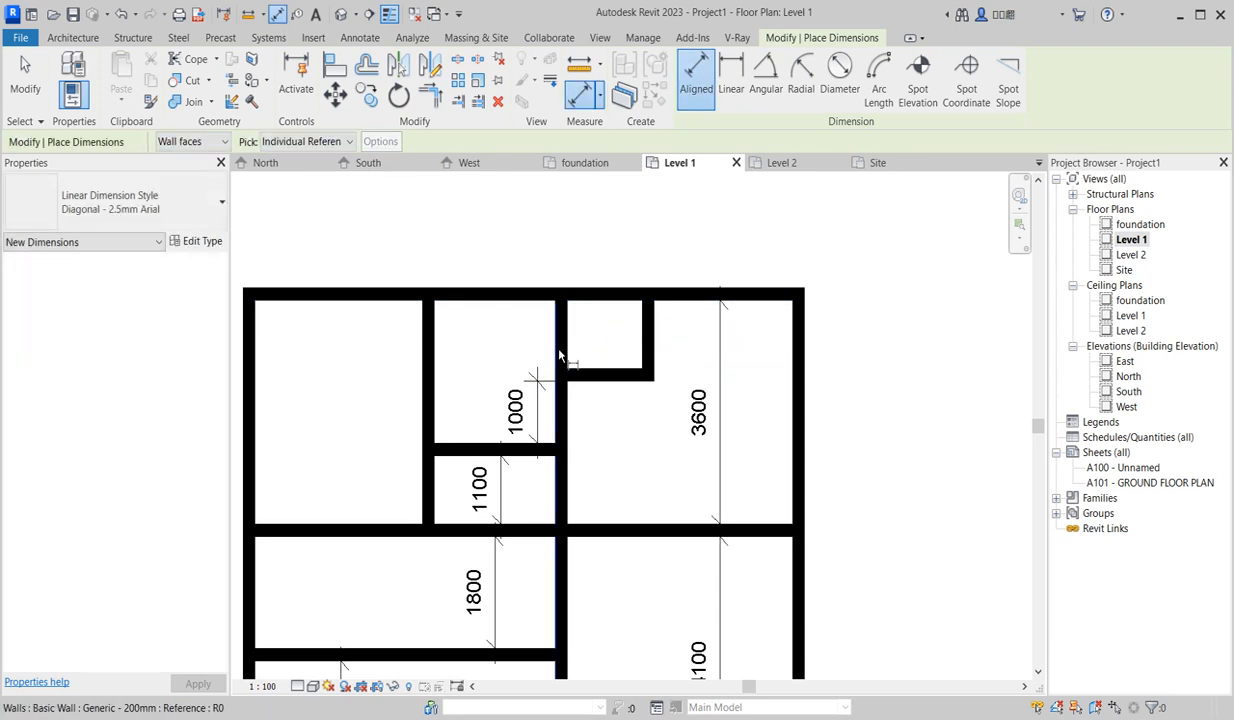
scroll(775, 380, down, 3)
scroll(706, 433, up, 3)
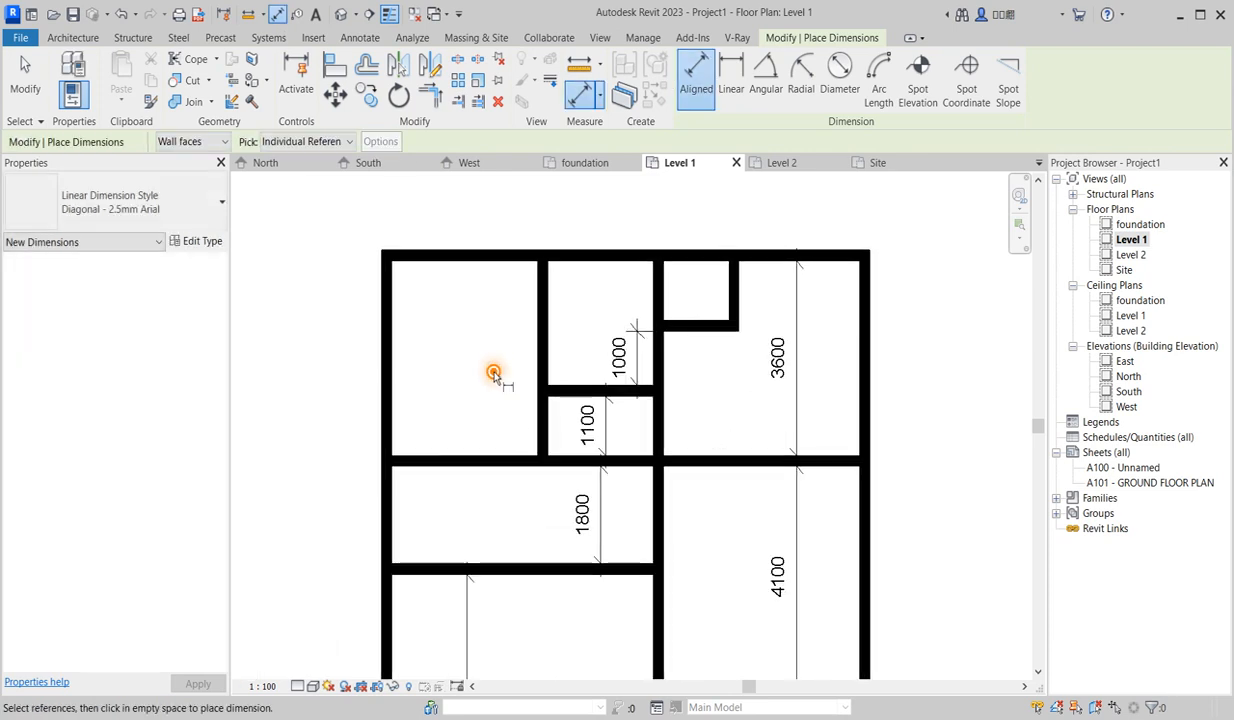
right_click(465, 343)
click(492, 385)
Examine the overall Level 1 wall layout and the dimensions placed across its rooms.
scroll(678, 450, down, 3)
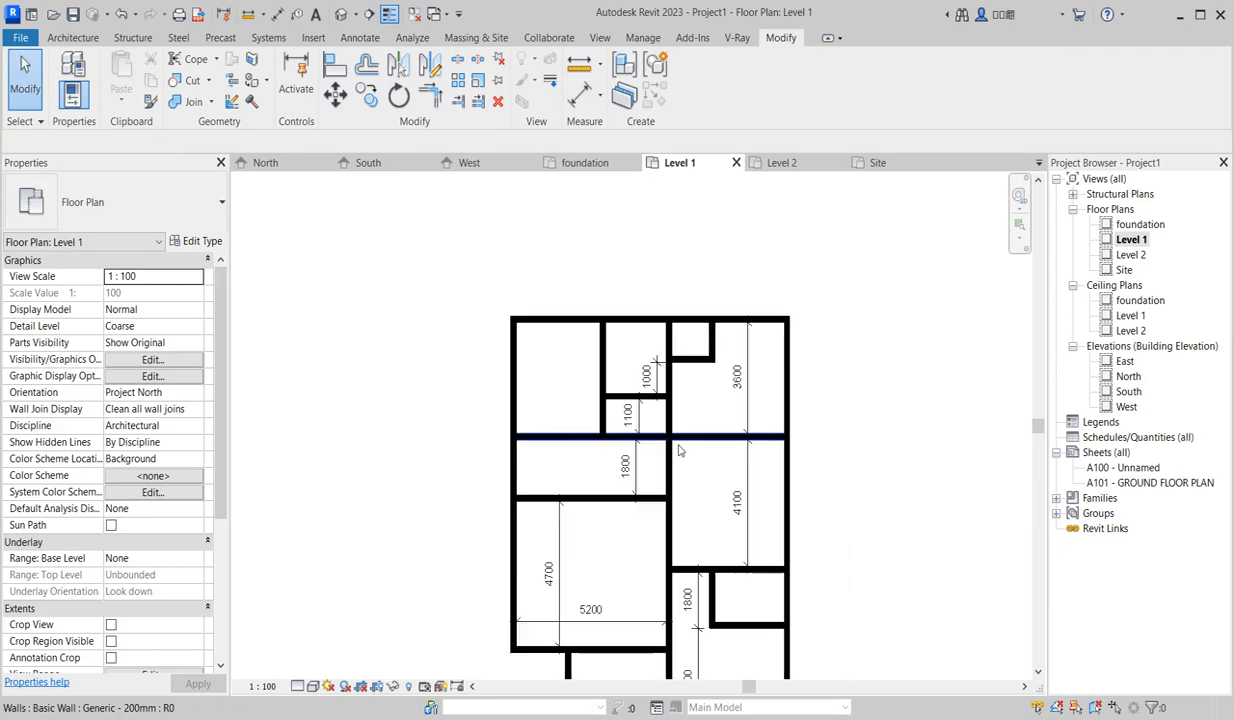
scroll(678, 450, up, 3)
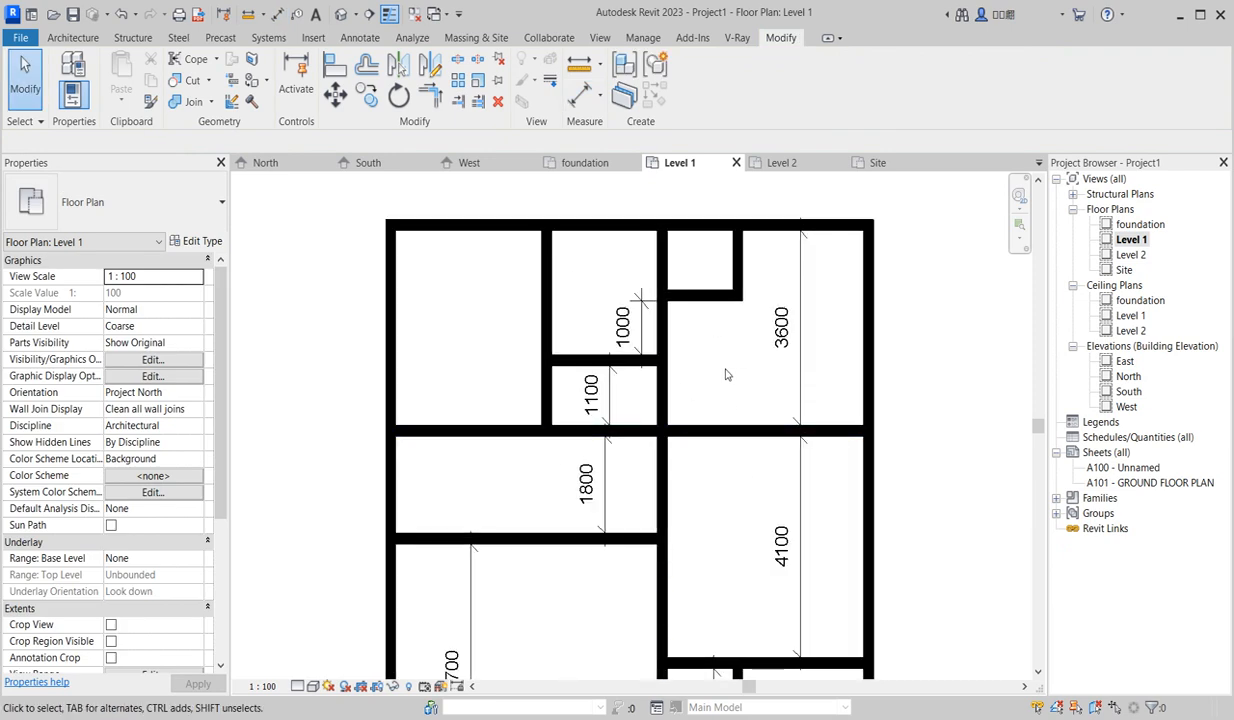
scroll(689, 409, down, 5)
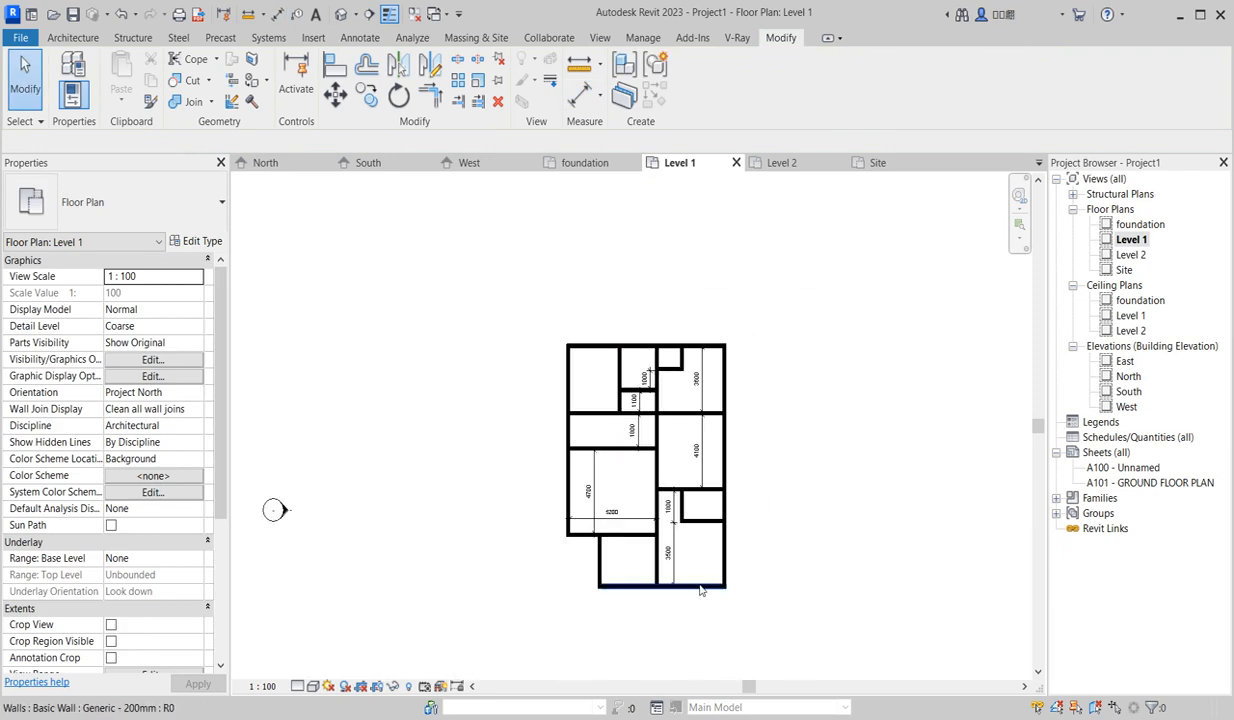
scroll(701, 590, up, 2)
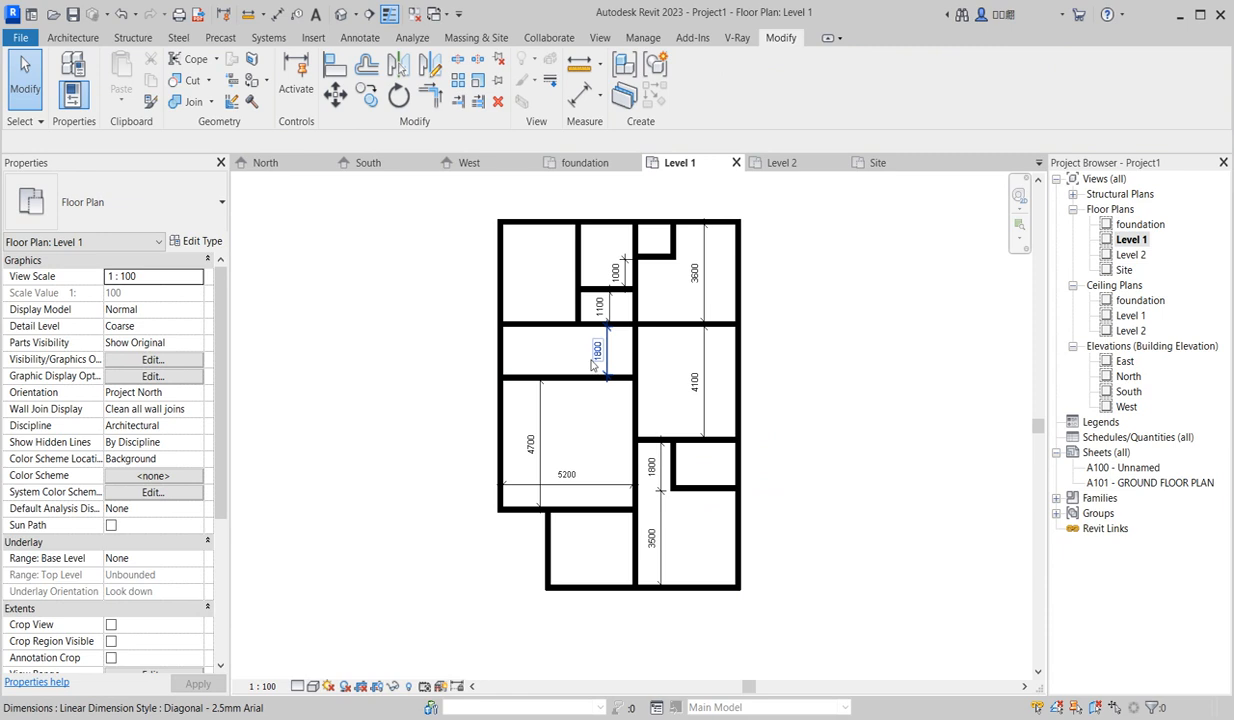
scroll(672, 274, up, 1)
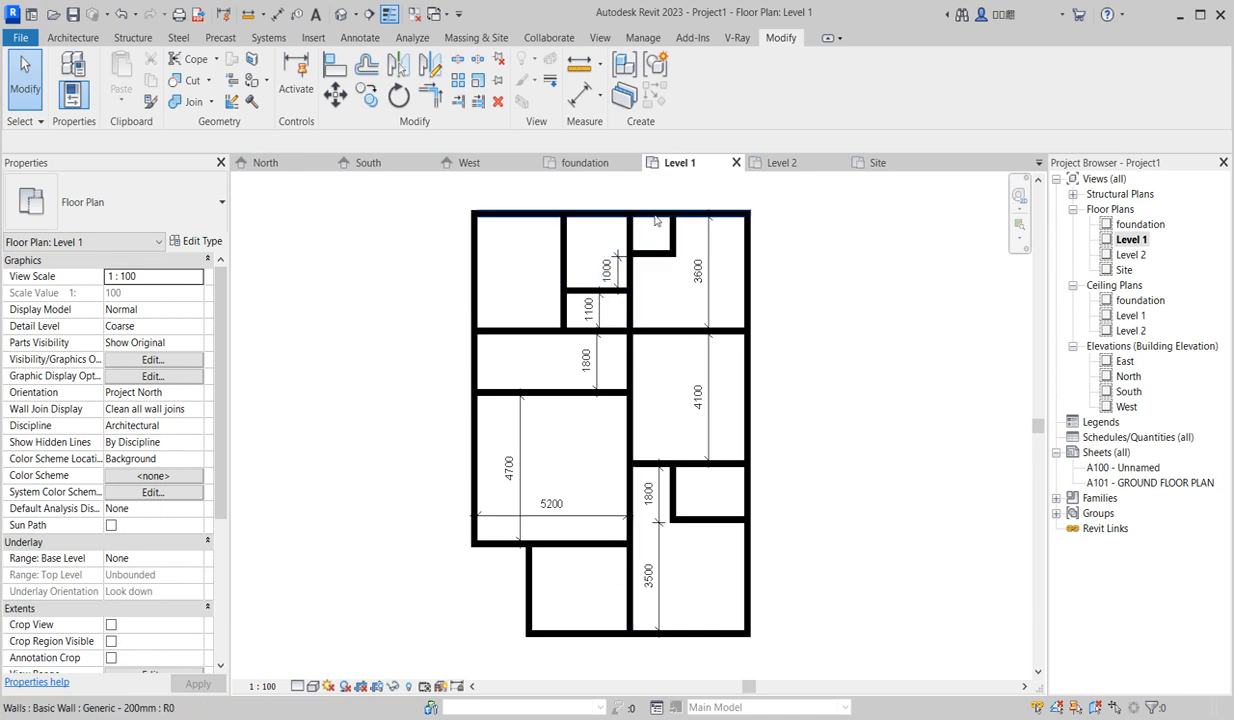
scroll(671, 364, down, 2)
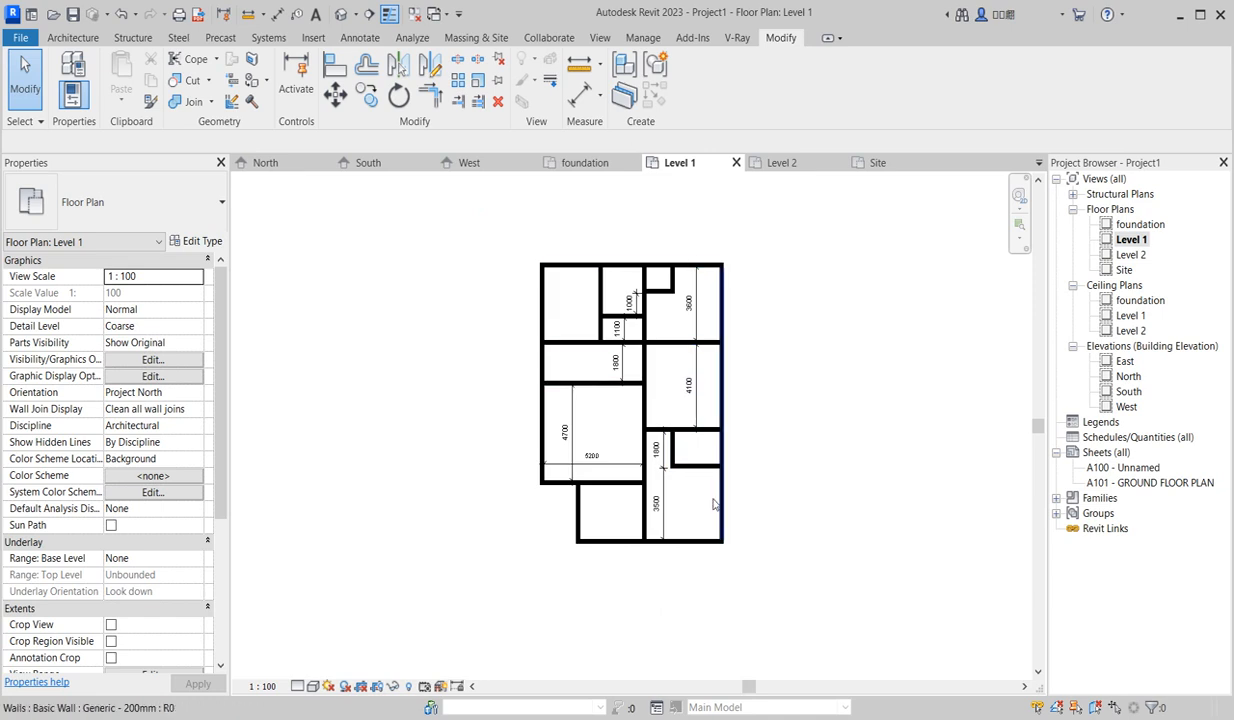
scroll(705, 488, up, 2)
scroll(705, 350, down, 2)
scroll(997, 496, up, 1)
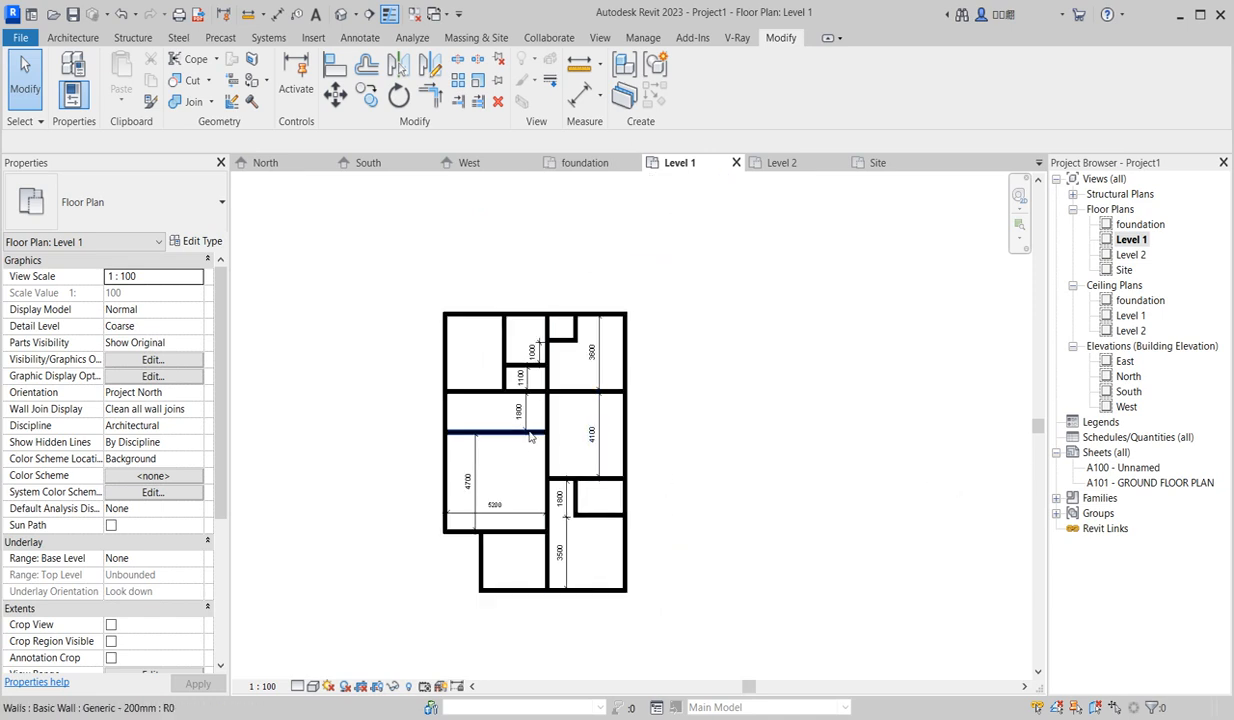
scroll(492, 509, up, 2)
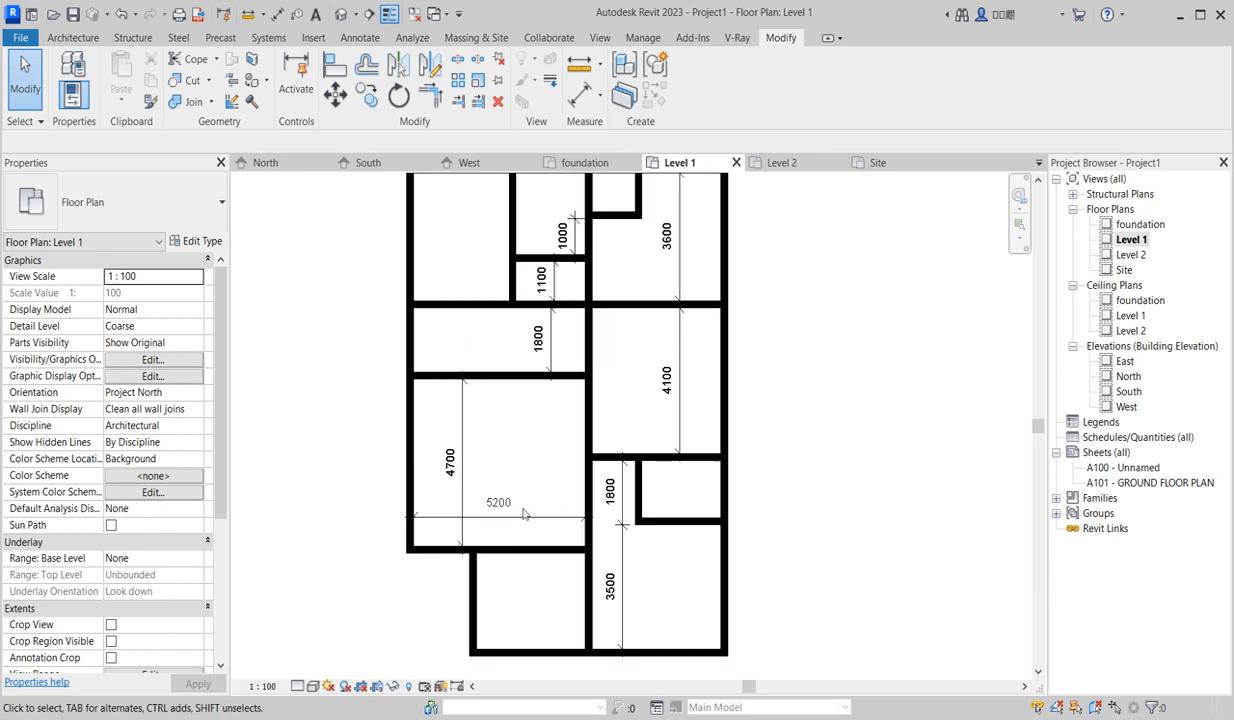
scroll(546, 514, down, 2)
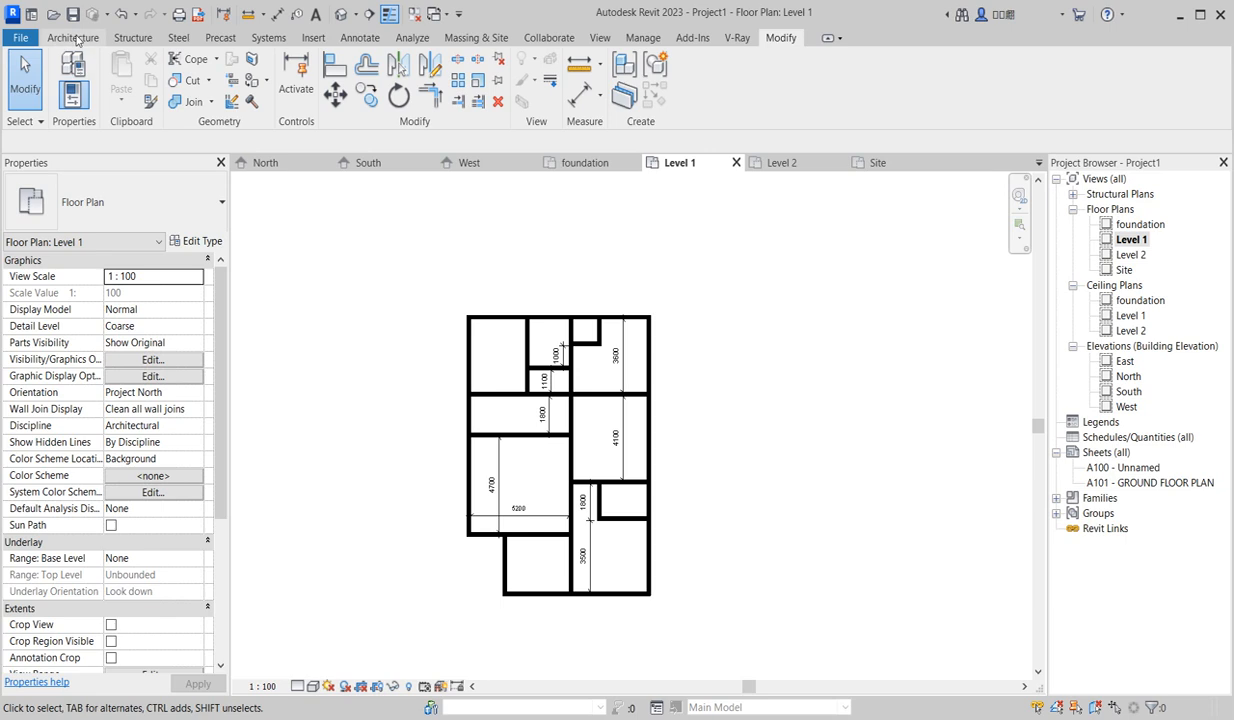
Place M_Single-Flush 0915 x 2134mm doors in the south and north walls of the small southwest room, near the central wall.
click(73, 38)
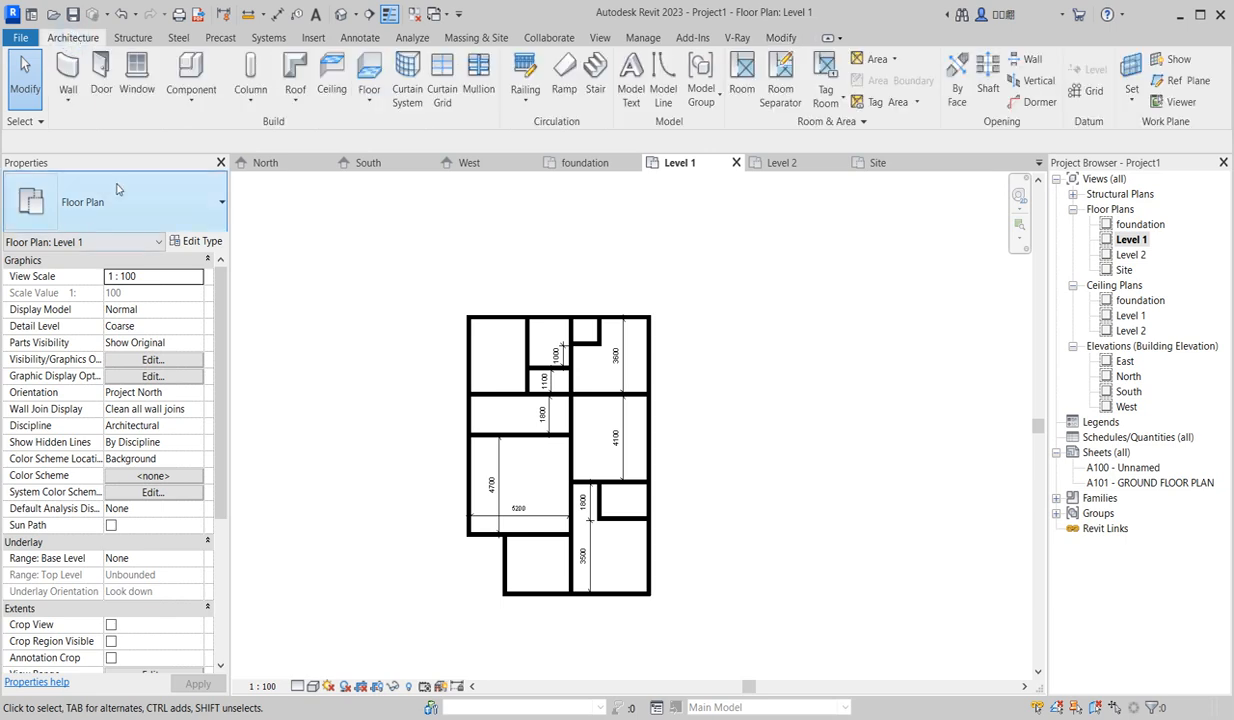
click(99, 82)
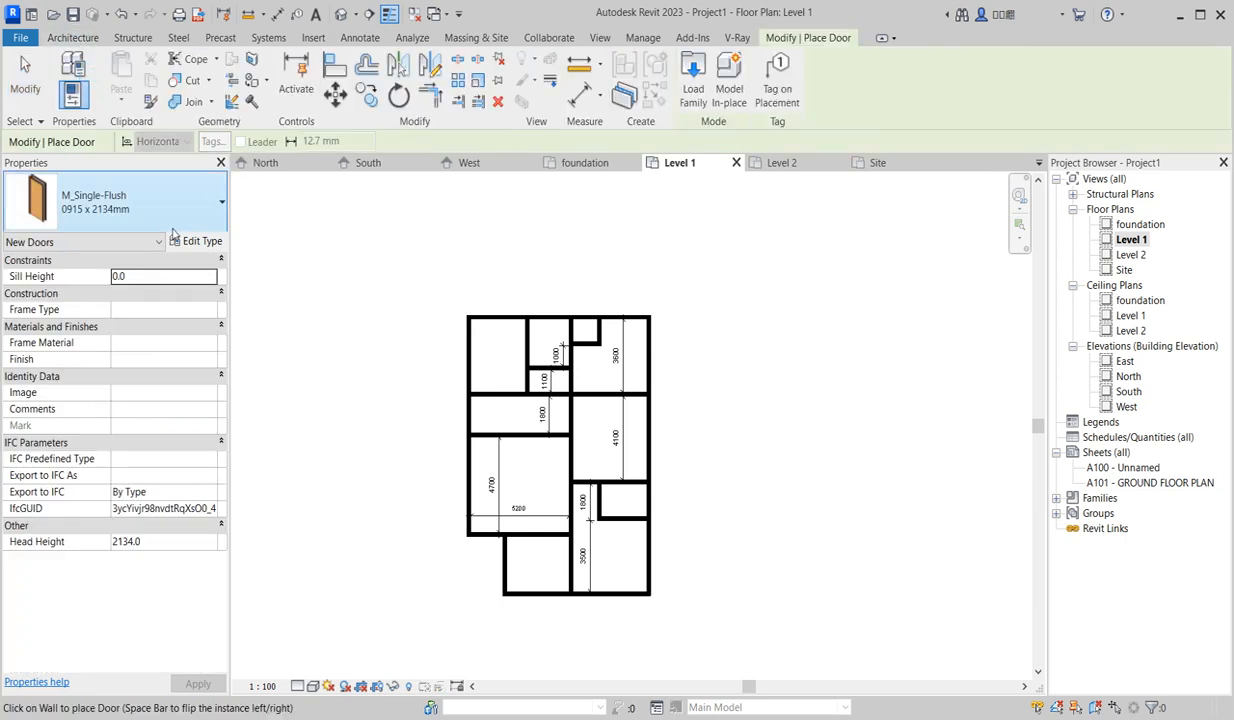
scroll(557, 597, up, 1)
scroll(557, 597, up, 1)
scroll(565, 598, up, 1)
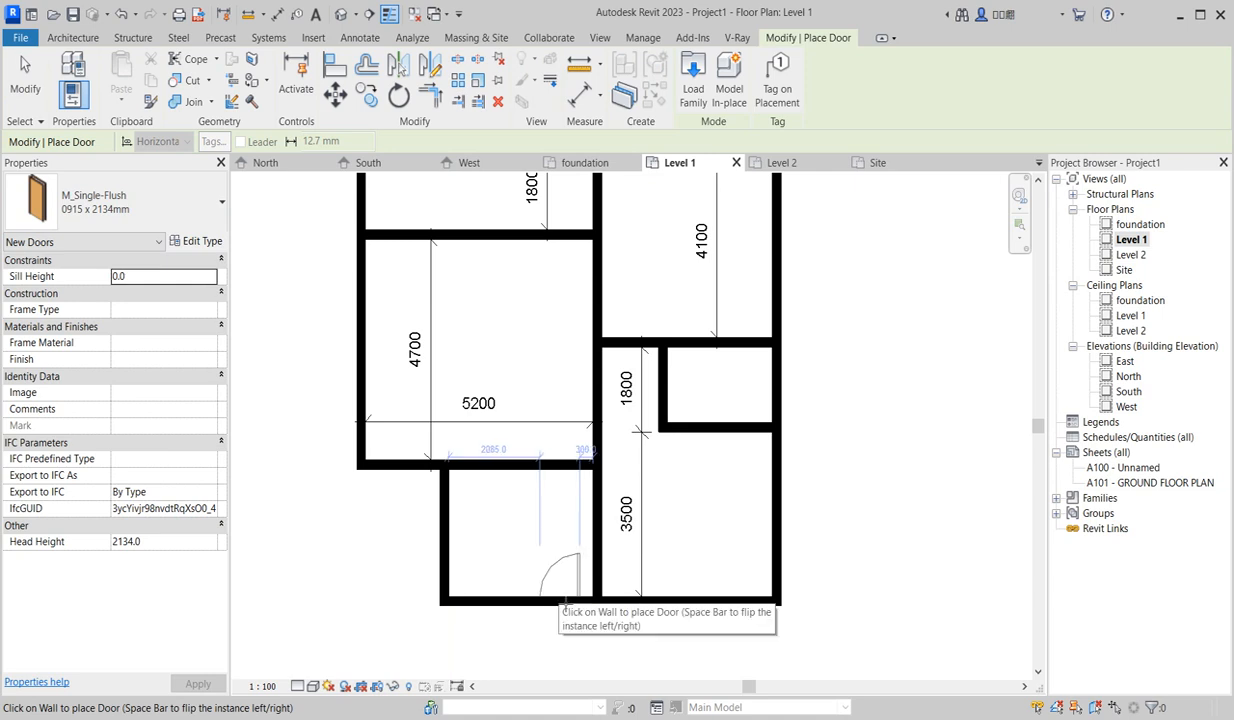
click(563, 600)
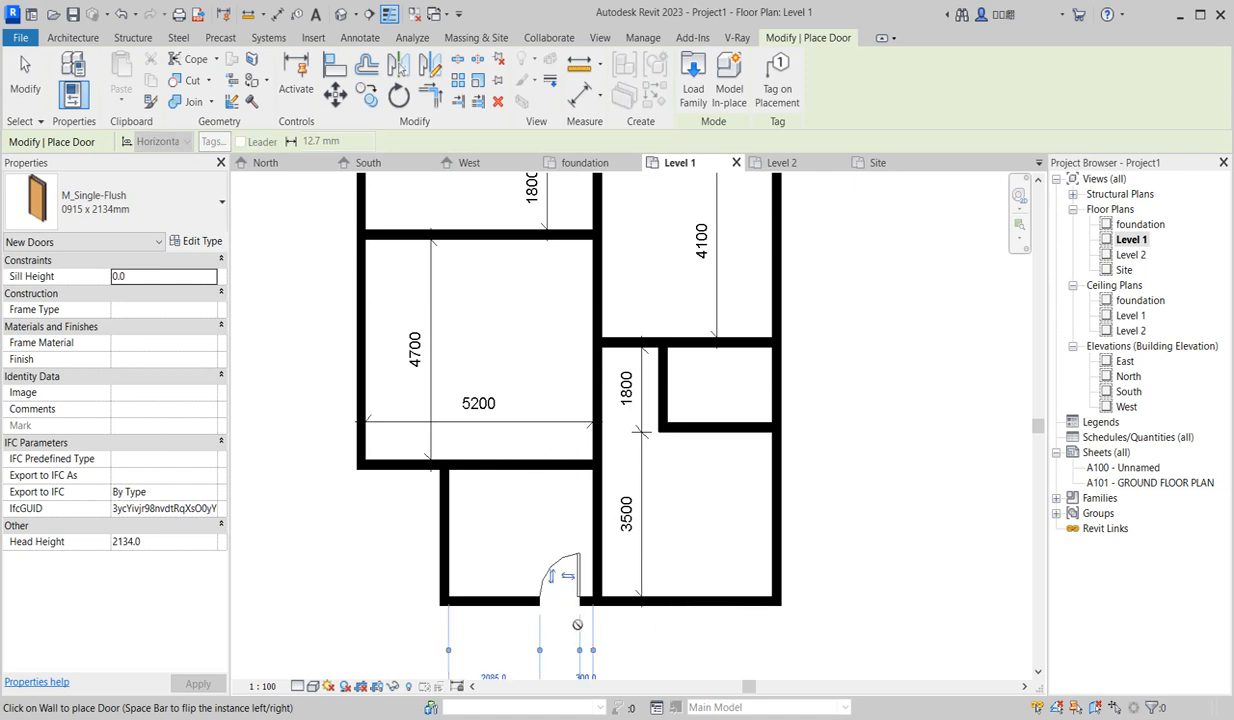
click(566, 463)
Place a single-flush door in the central wall between the small southwest room and the southeast room.
scroll(566, 463, down, 3)
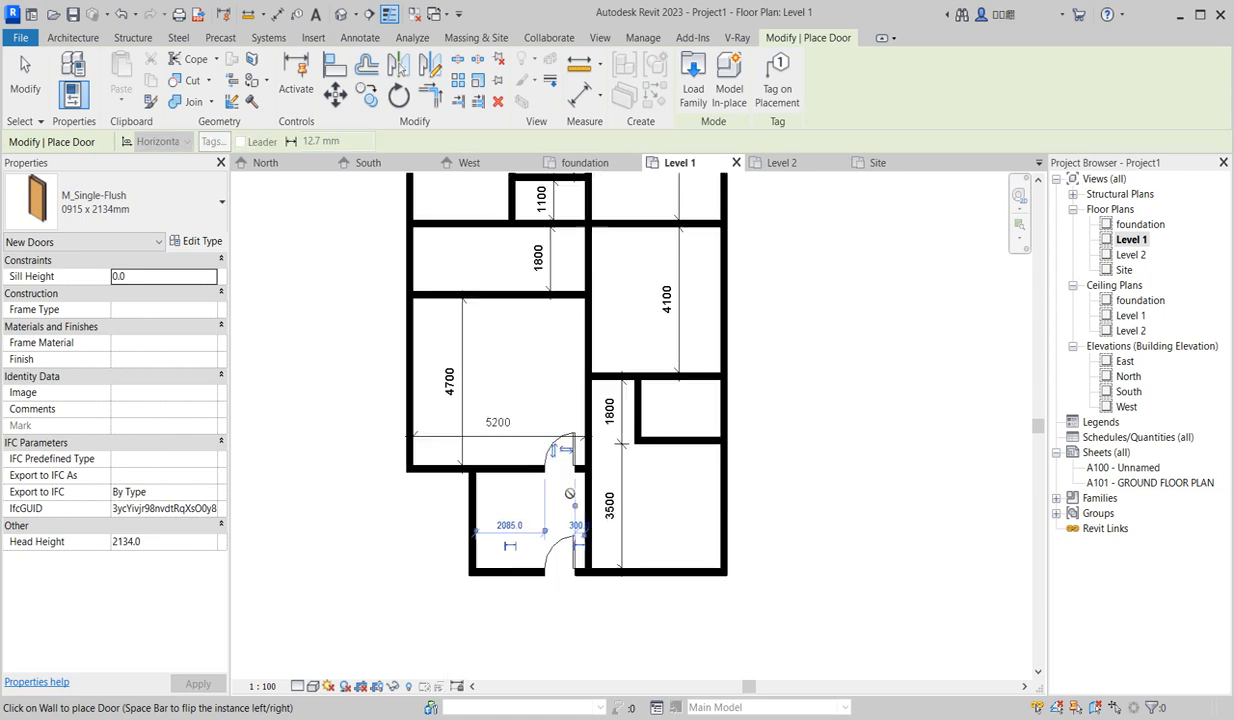
scroll(603, 494, up, 2)
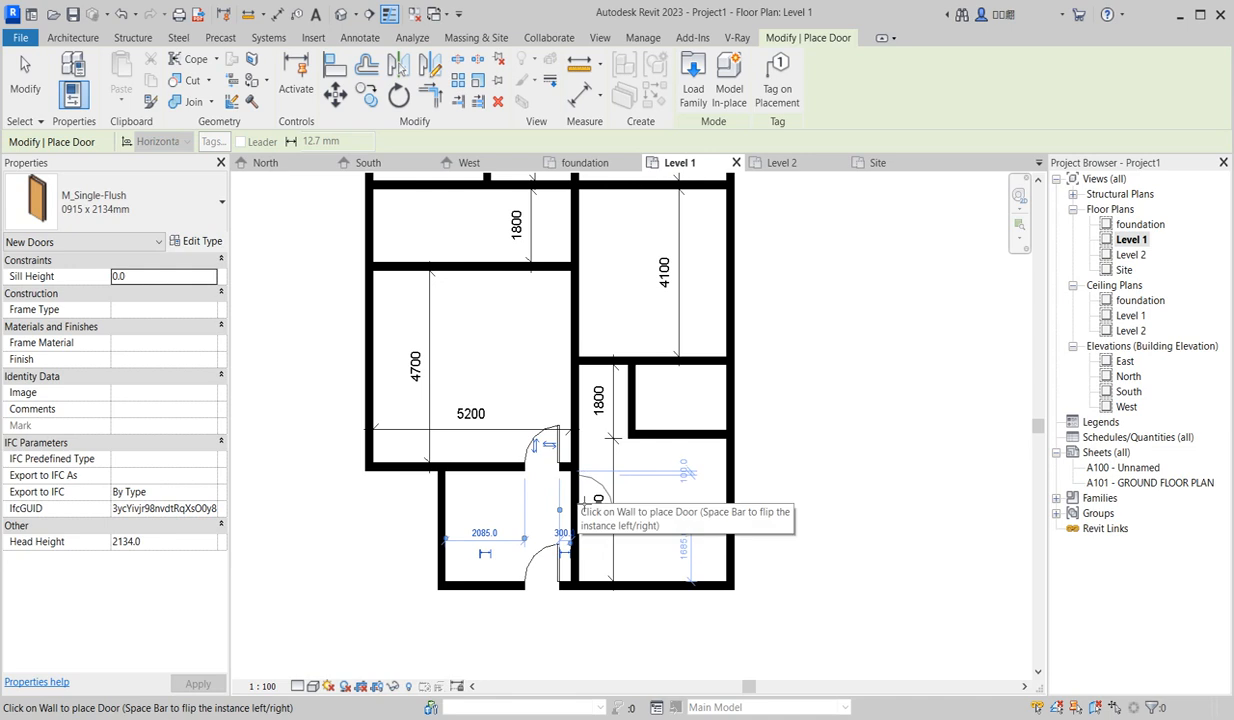
click(581, 506)
Place single-flush doors in the full-width wall into the northeast room and in the central wall into the 1100 mm deep space.
scroll(638, 572, down, 2)
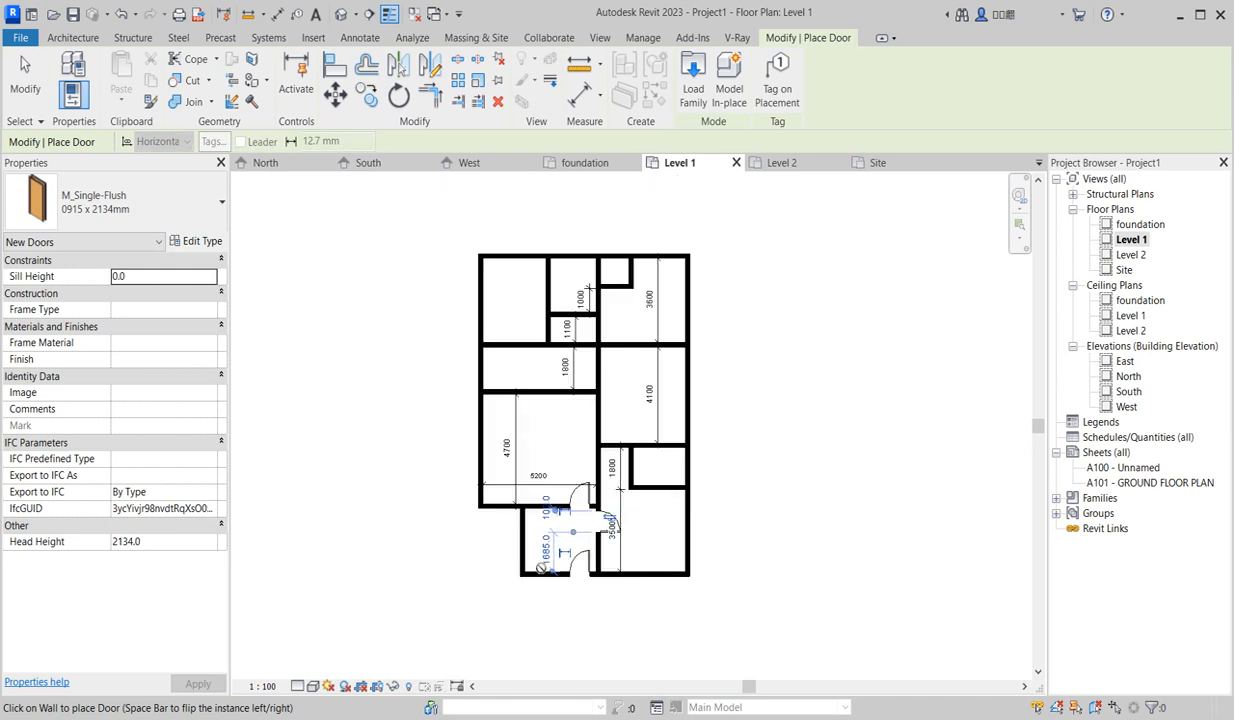
scroll(608, 410, up, 2)
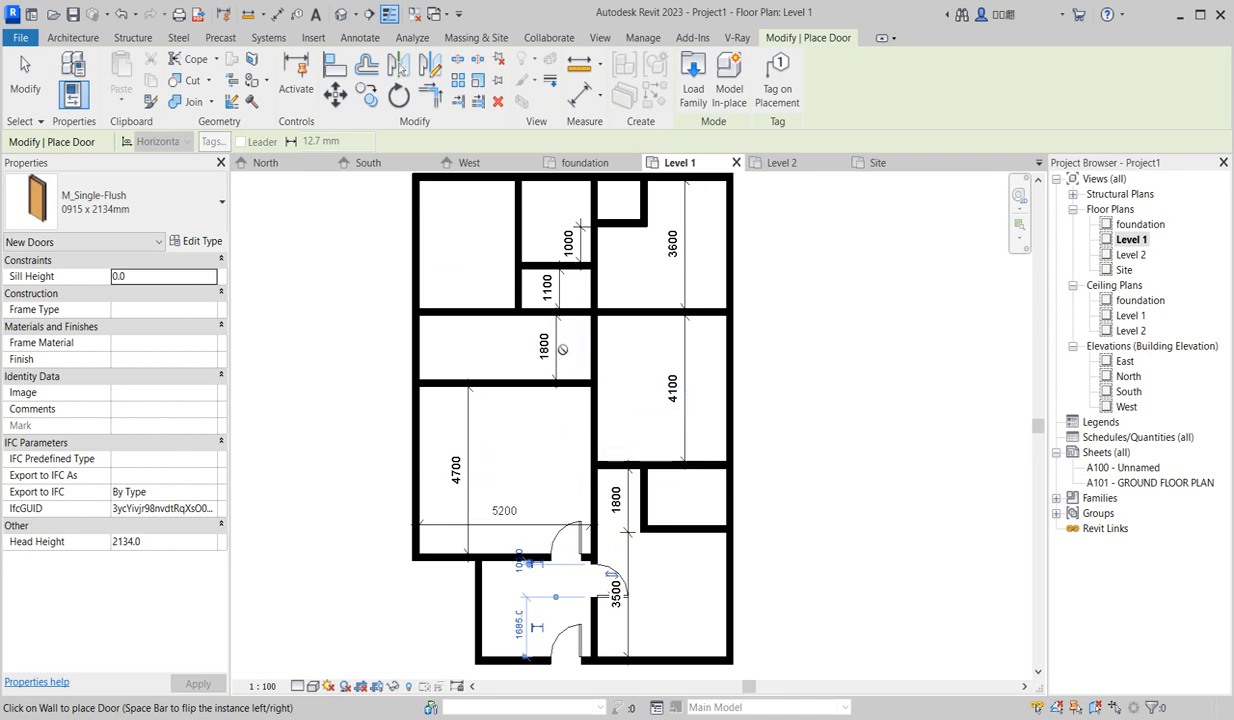
scroll(517, 402, down, 1)
scroll(553, 383, up, 1)
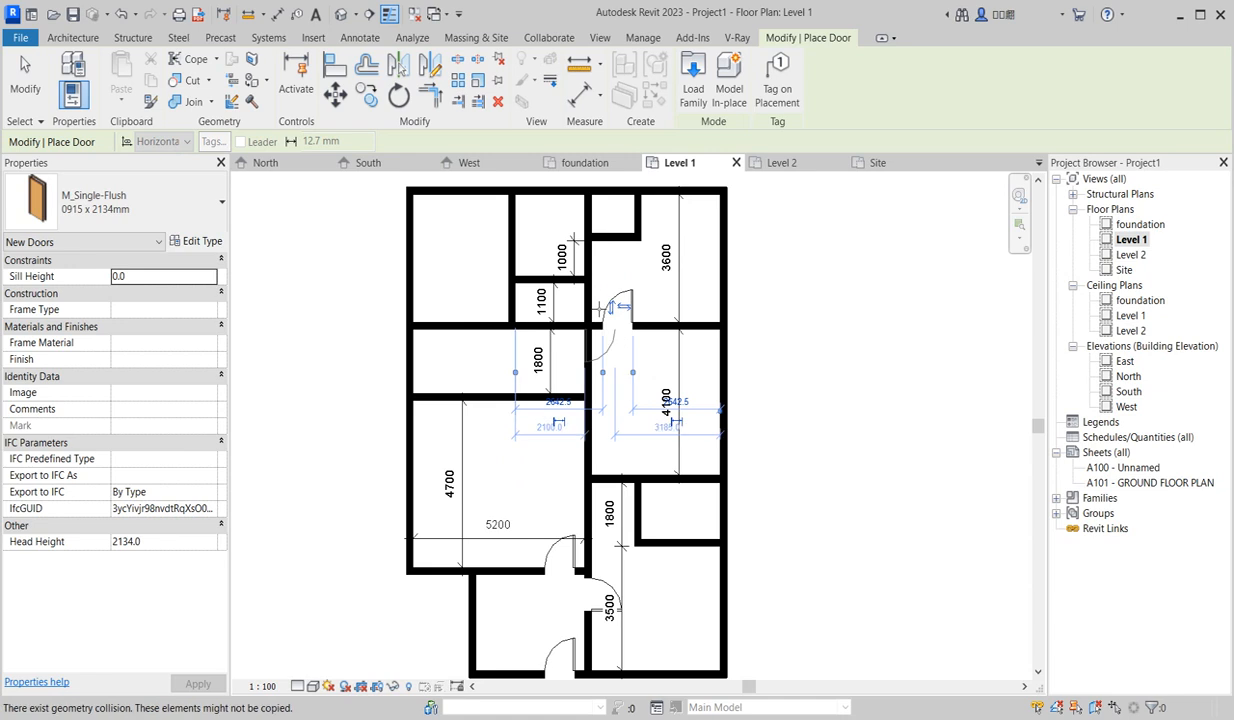
scroll(591, 308, up, 1)
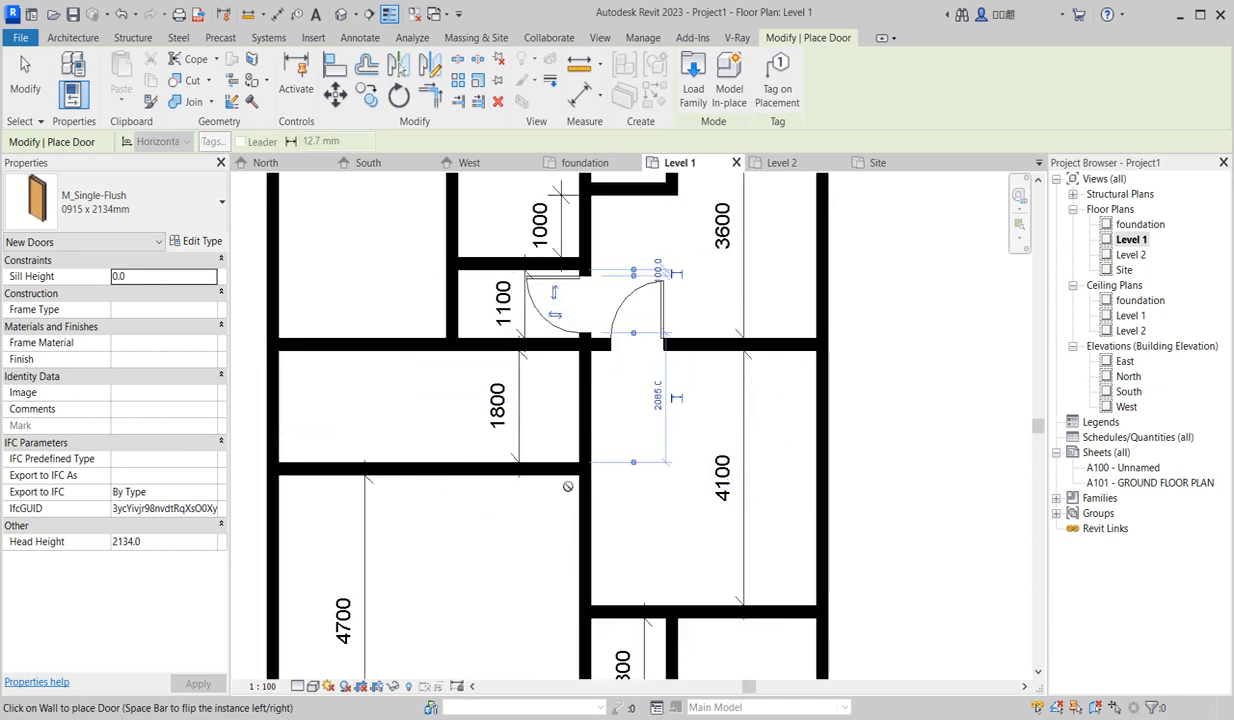
Place single-flush doors in the central wall into the room north of the 1100 mm space and in the small north closet's south wall.
scroll(567, 406, down, 2)
scroll(577, 350, up, 2)
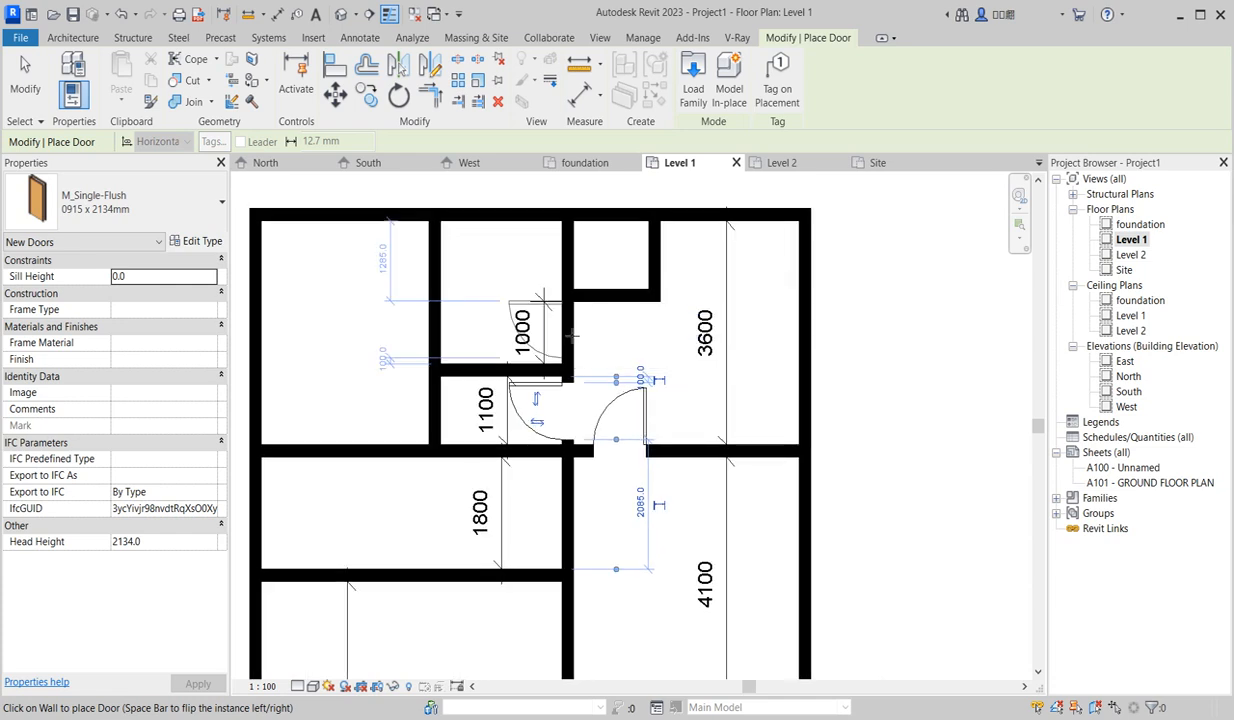
click(610, 297)
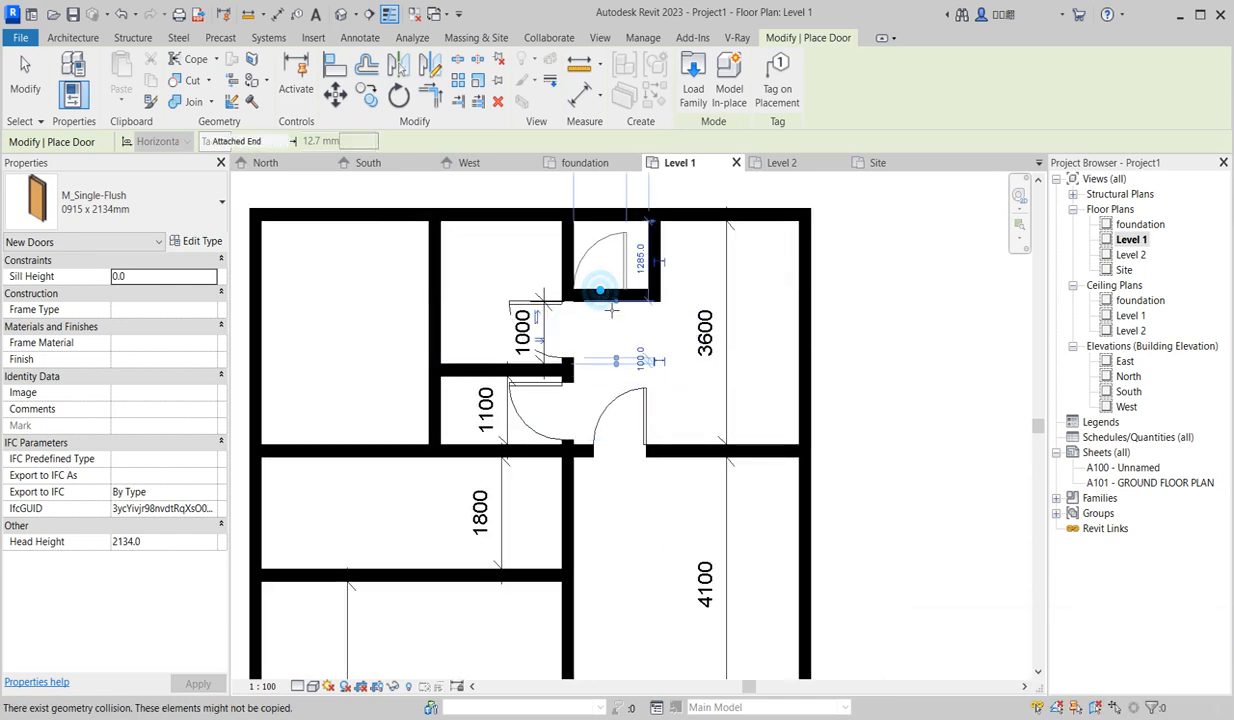
Place single-flush doors between the 1100 mm deep space and the northwest room and in that room's north exterior wall.
scroll(615, 345, down, 2)
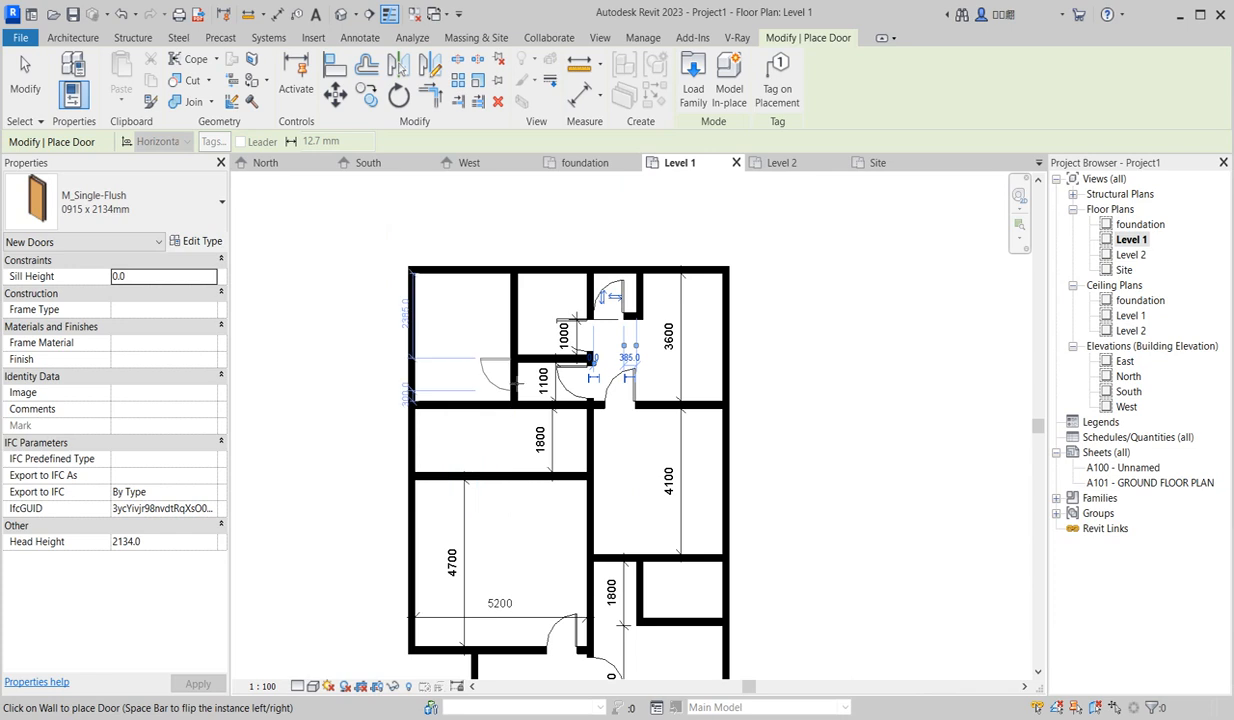
click(593, 375)
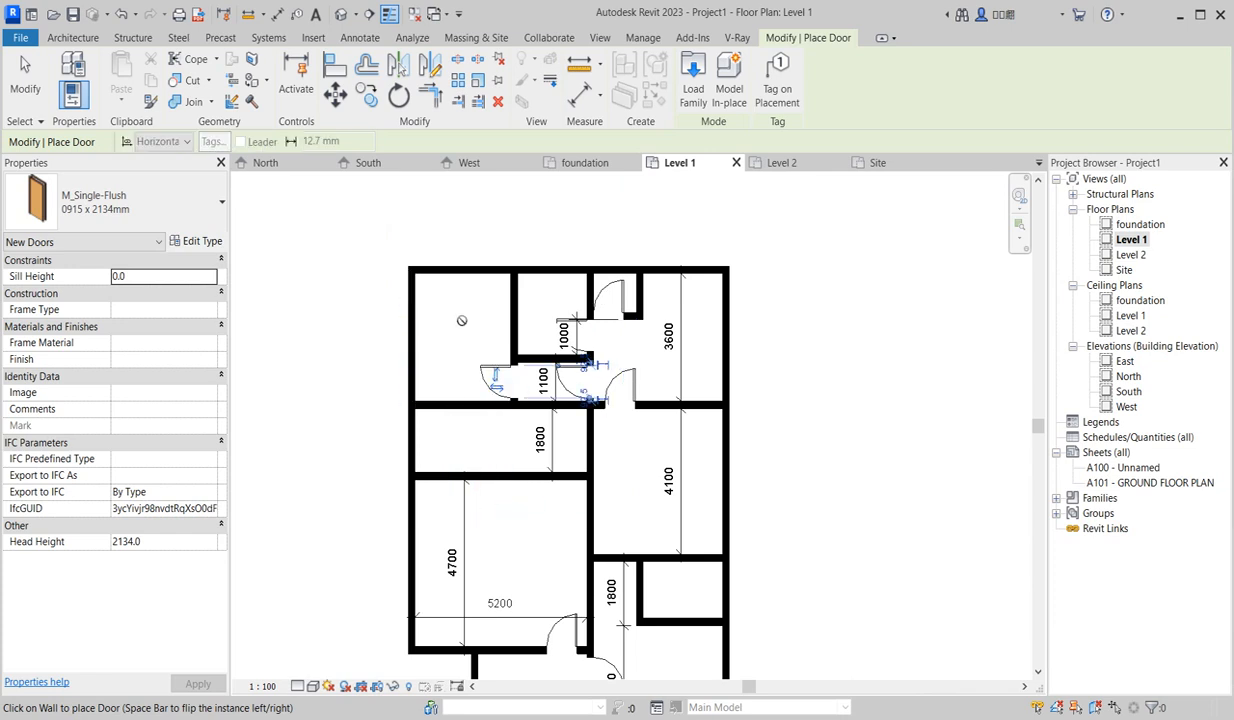
click(497, 378)
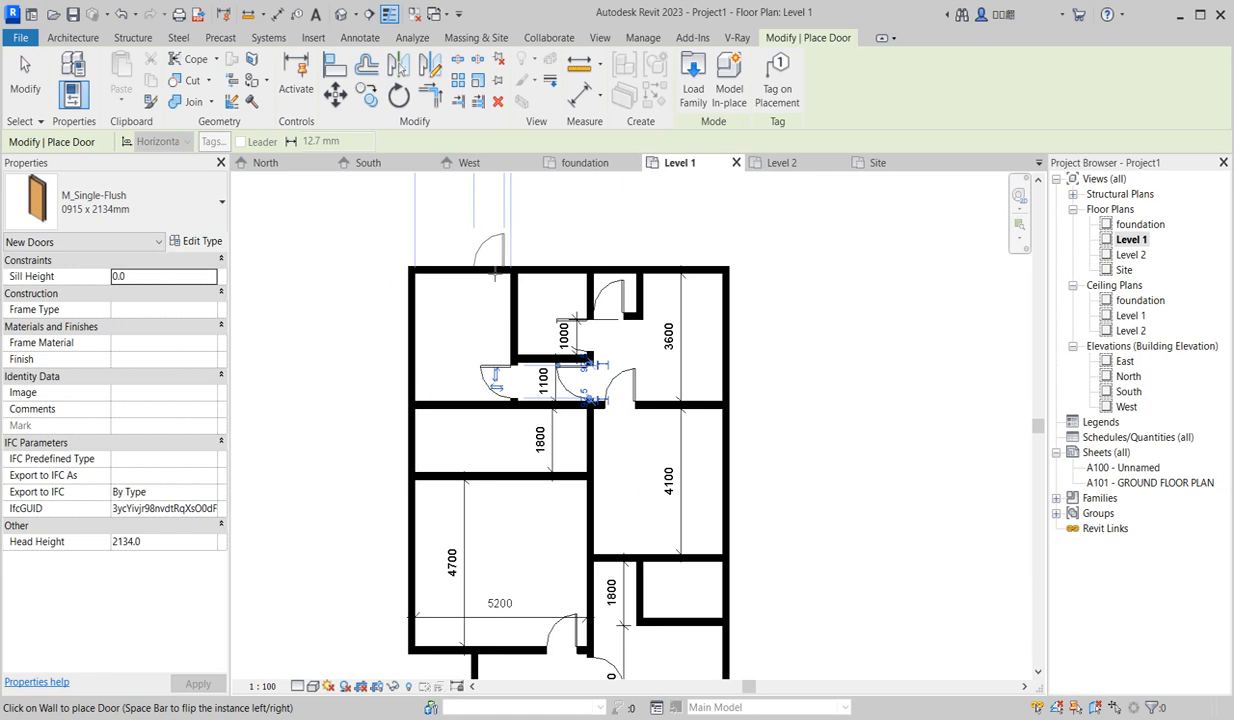
scroll(495, 273, up, 2)
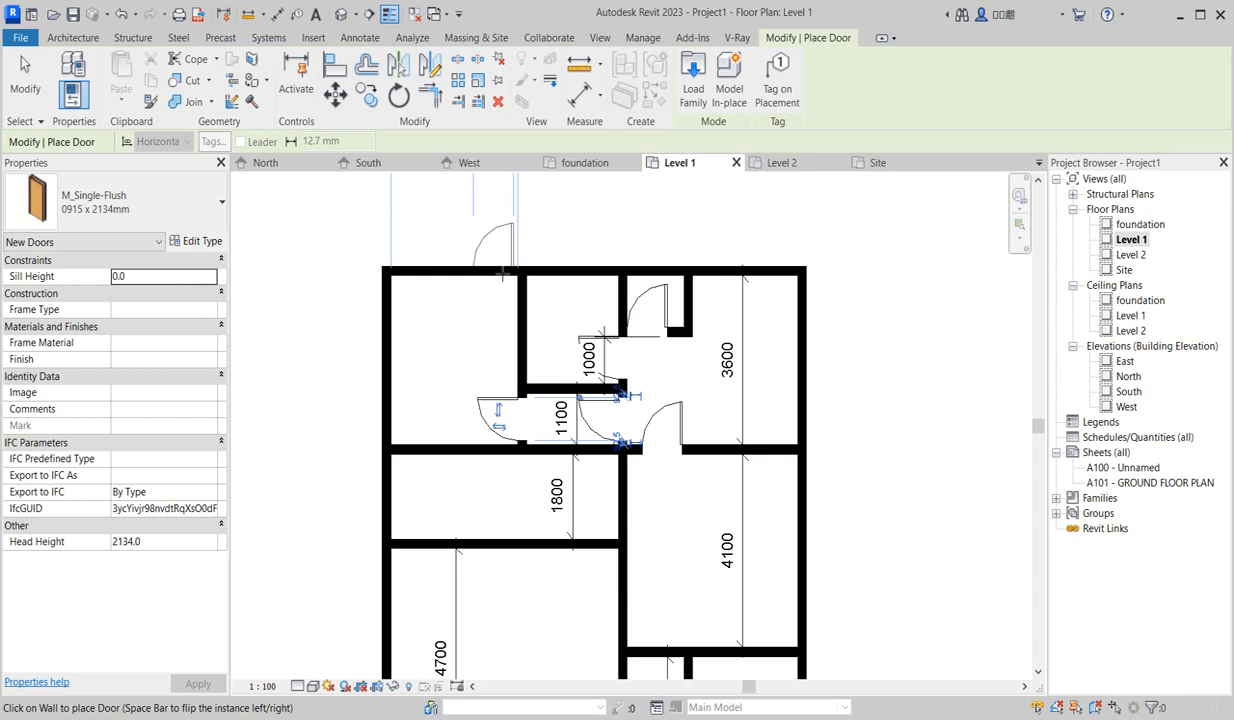
click(495, 266)
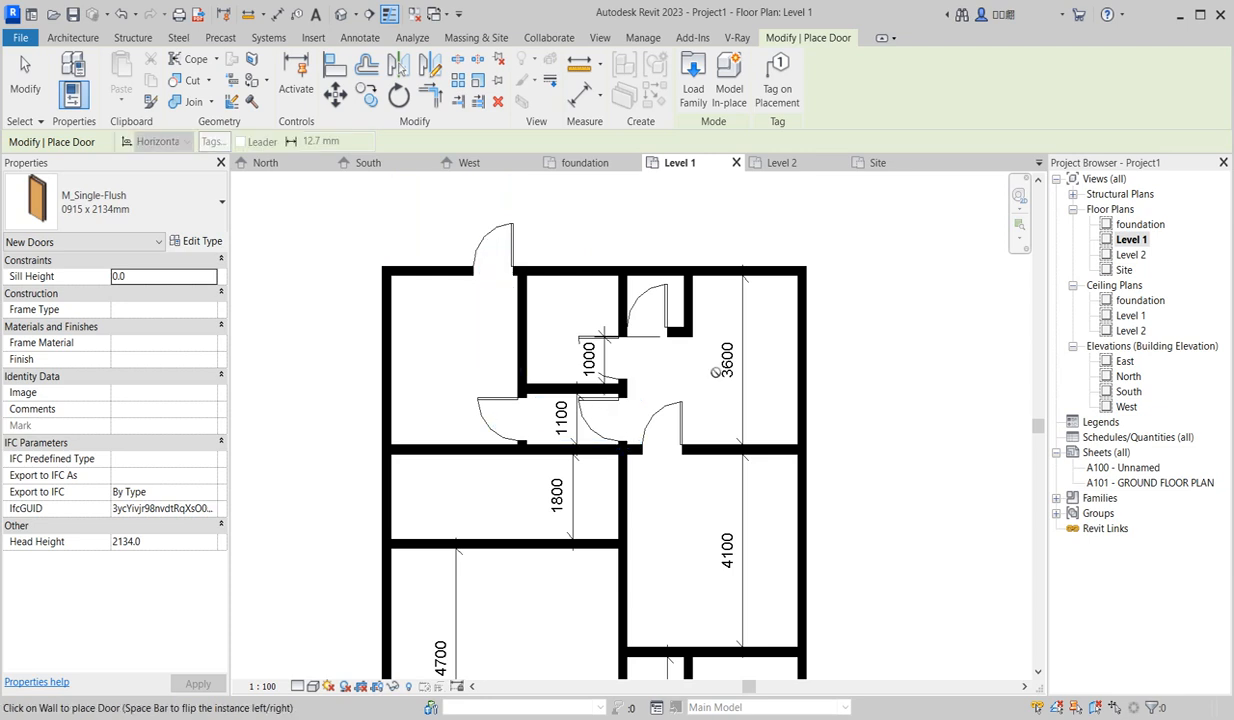
scroll(688, 385, down, 2)
scroll(691, 390, up, 3)
right_click(680, 370)
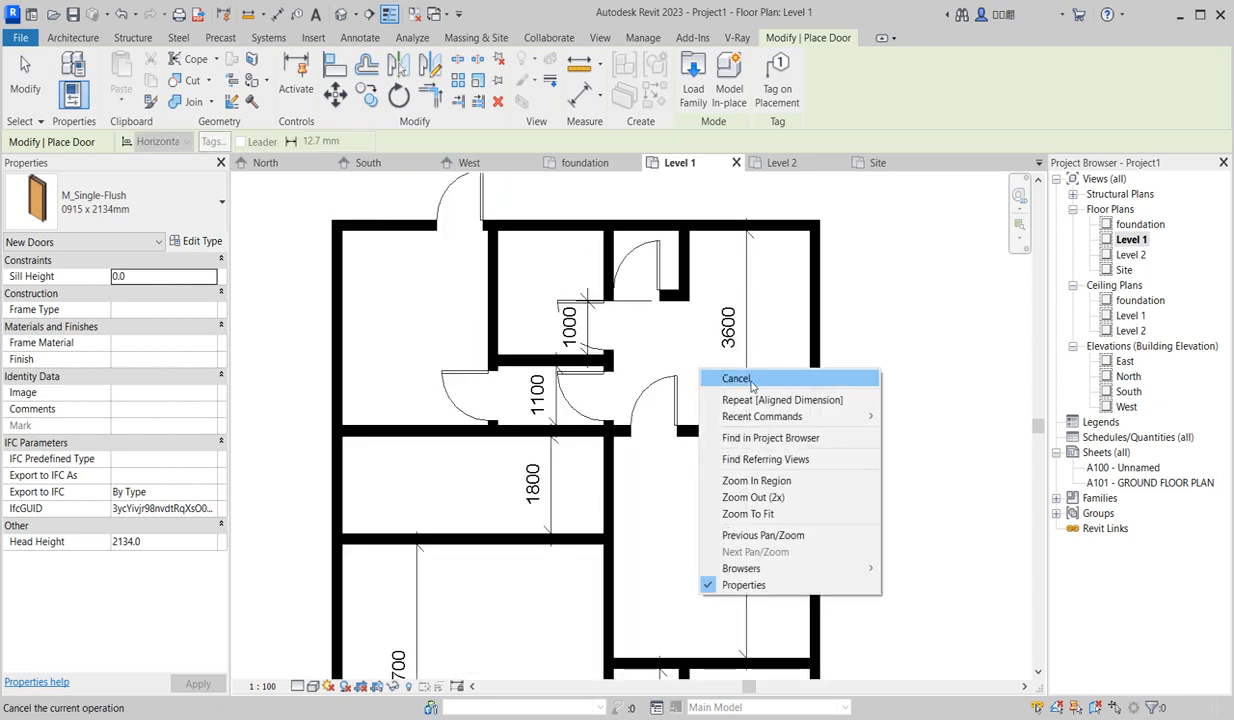
click(750, 379)
Delete the 1000 mm and 1100 mm dimensions around the rooms west of the central wall.
scroll(572, 318, up, 2)
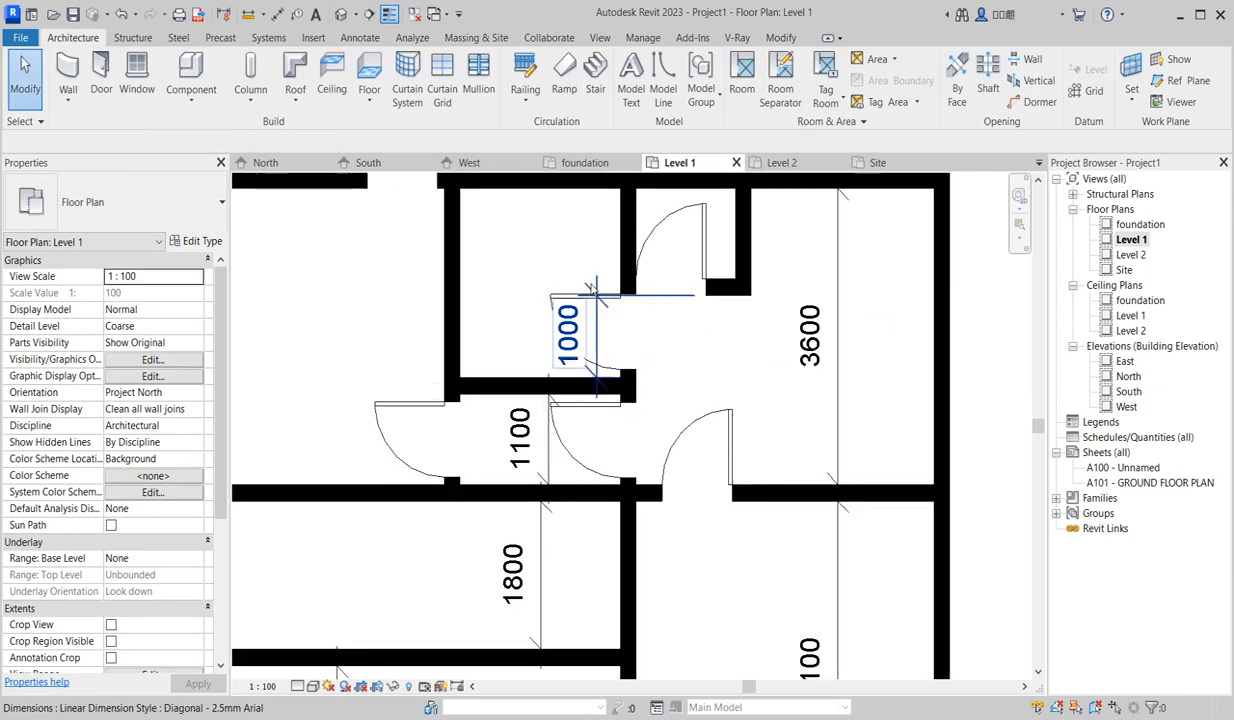
click(596, 279)
key(Delete)
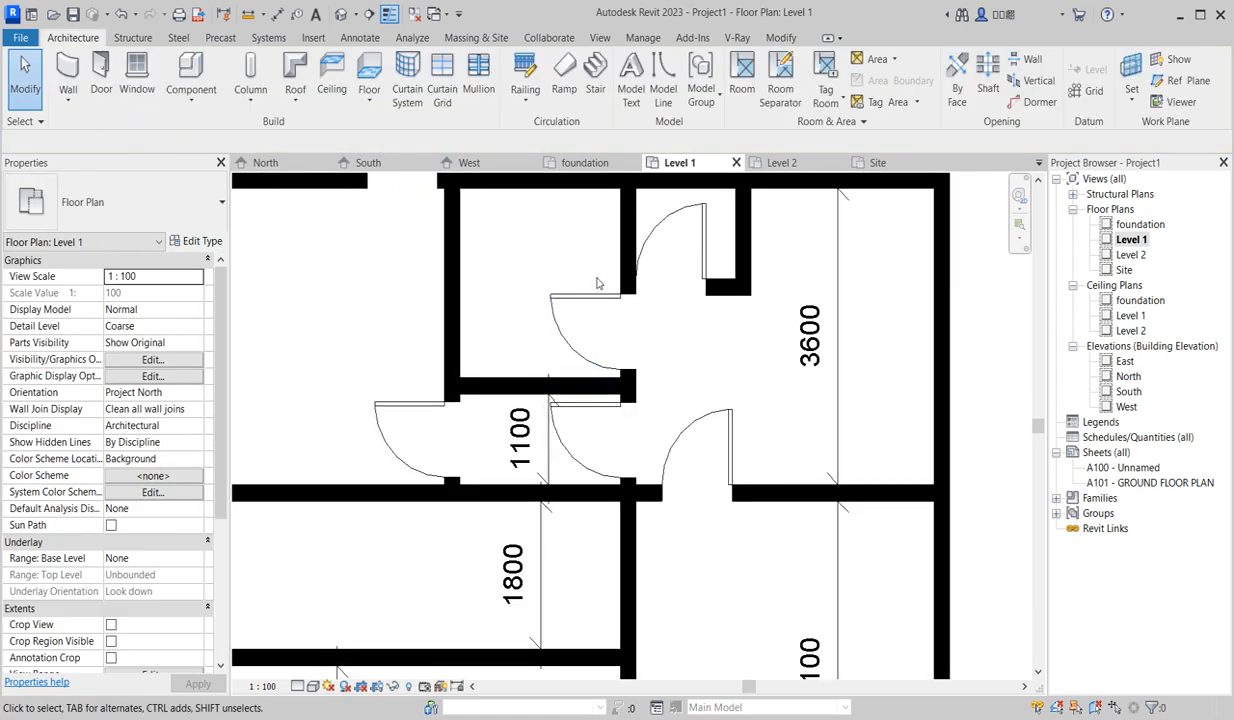
click(546, 446)
key(Delete)
scroll(608, 400, down, 2)
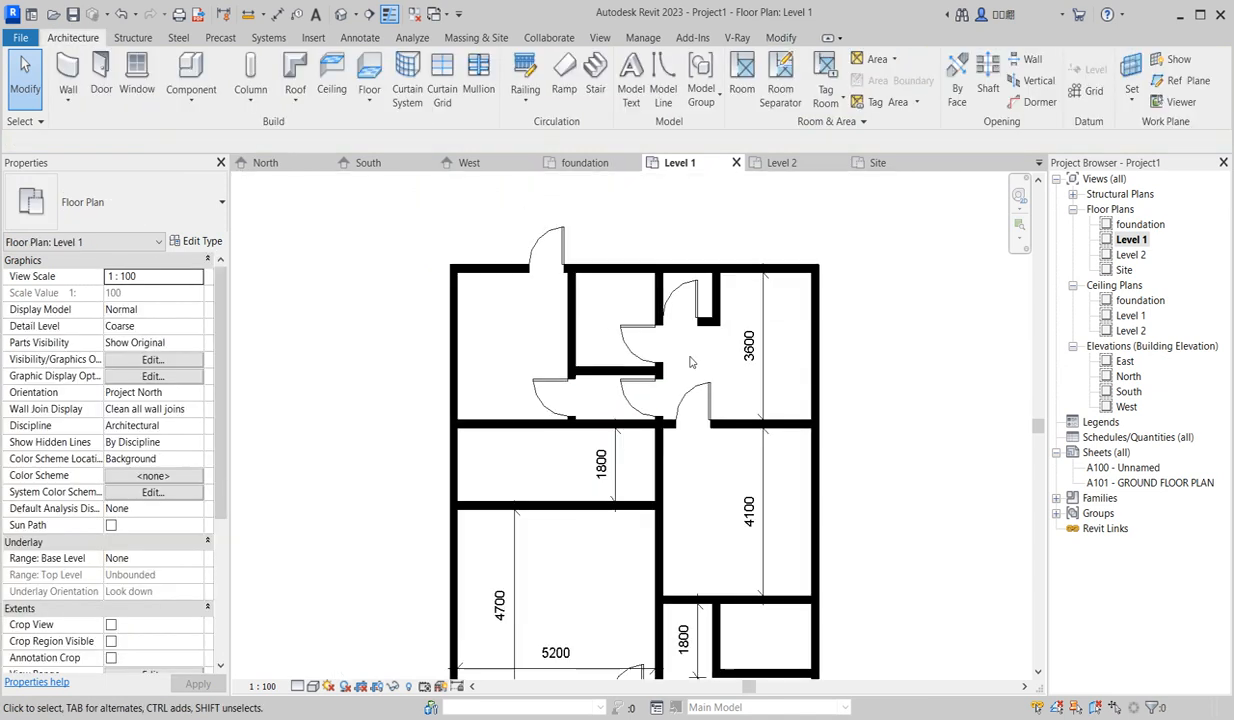
Flip the northwest room's exterior door so that it swings inward.
scroll(608, 402, up, 1)
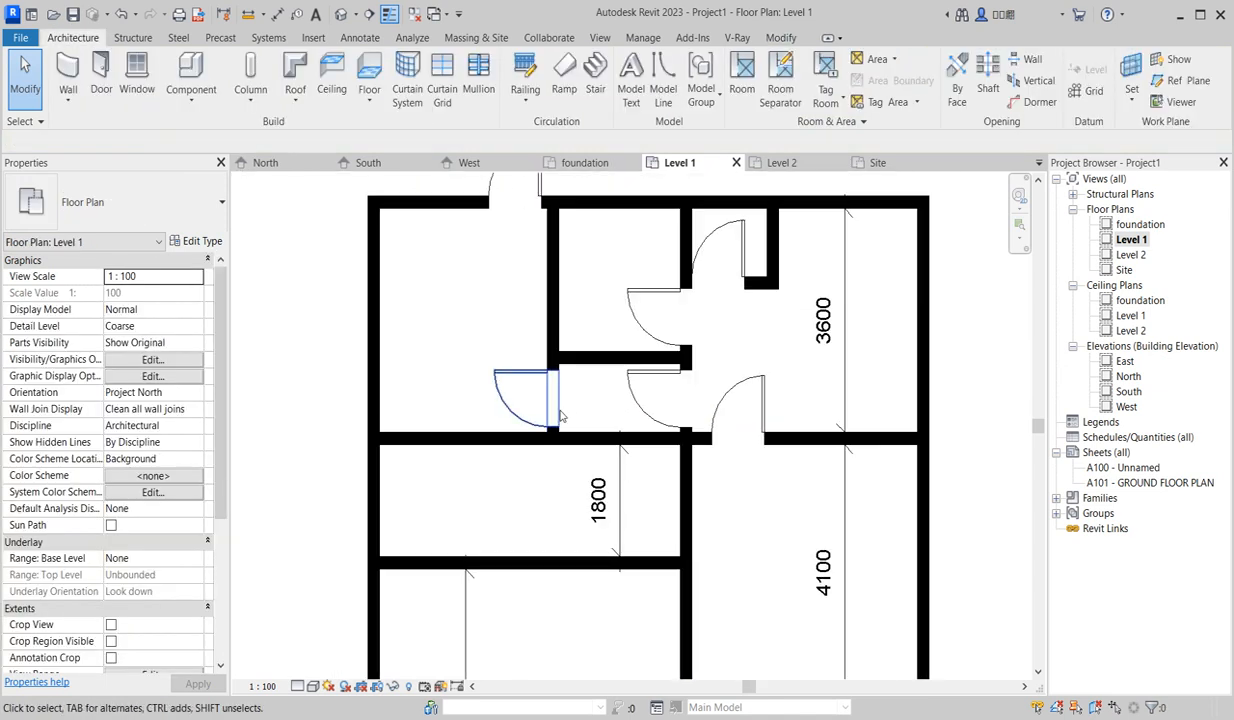
scroll(753, 431, up, 1)
scroll(753, 431, down, 1)
scroll(606, 297, down, 2)
scroll(550, 242, up, 1)
click(545, 238)
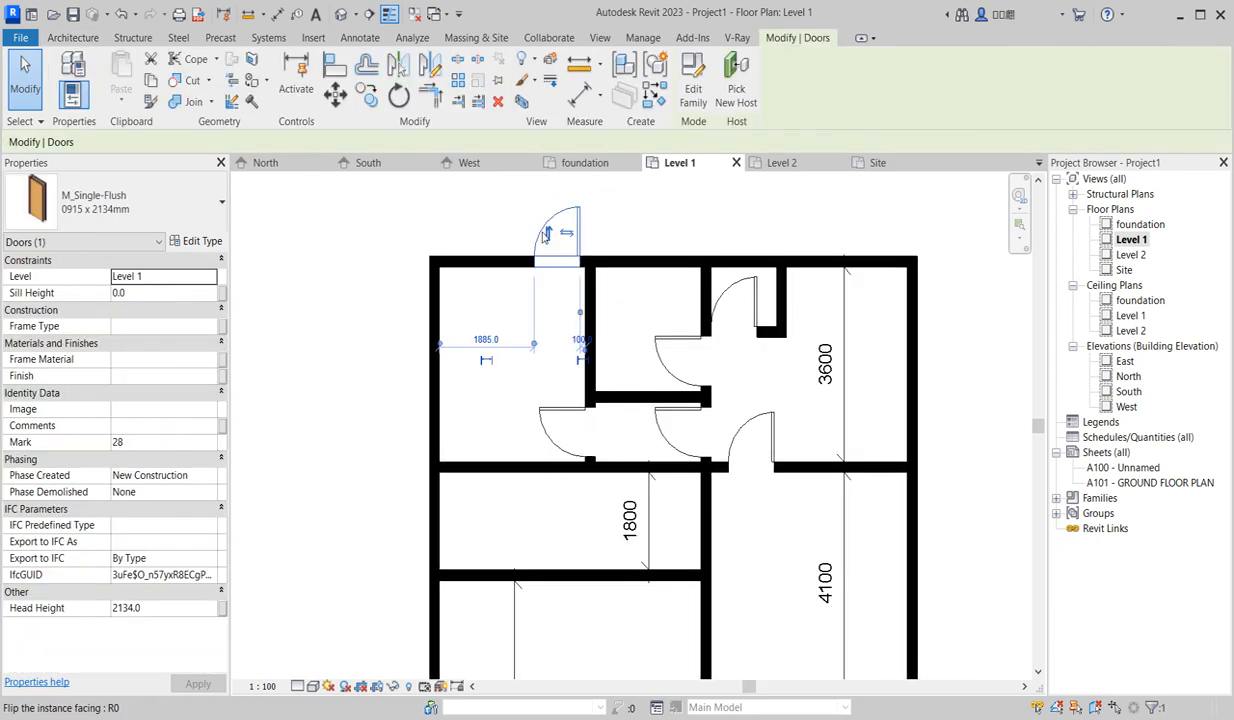
key(Delete)
scroll(560, 300, down, 3)
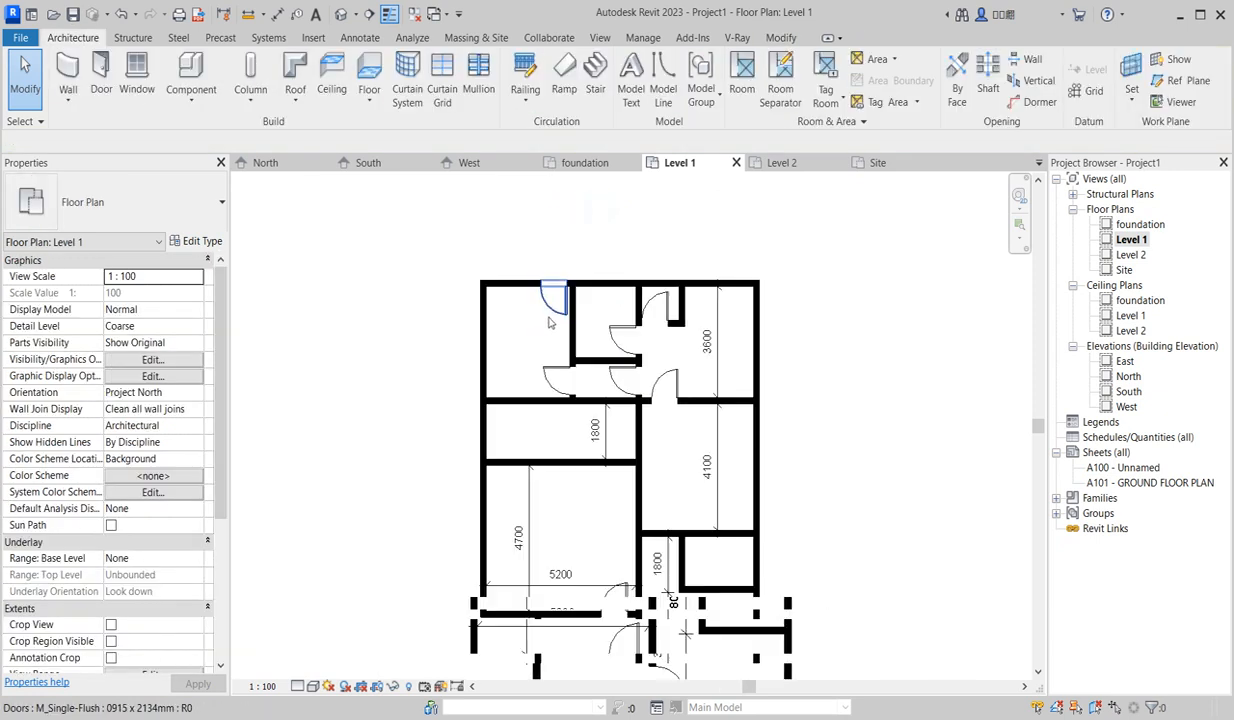
Flip the door between the northwest room and the short corridor so that it swings into the corridor.
scroll(564, 394, up, 3)
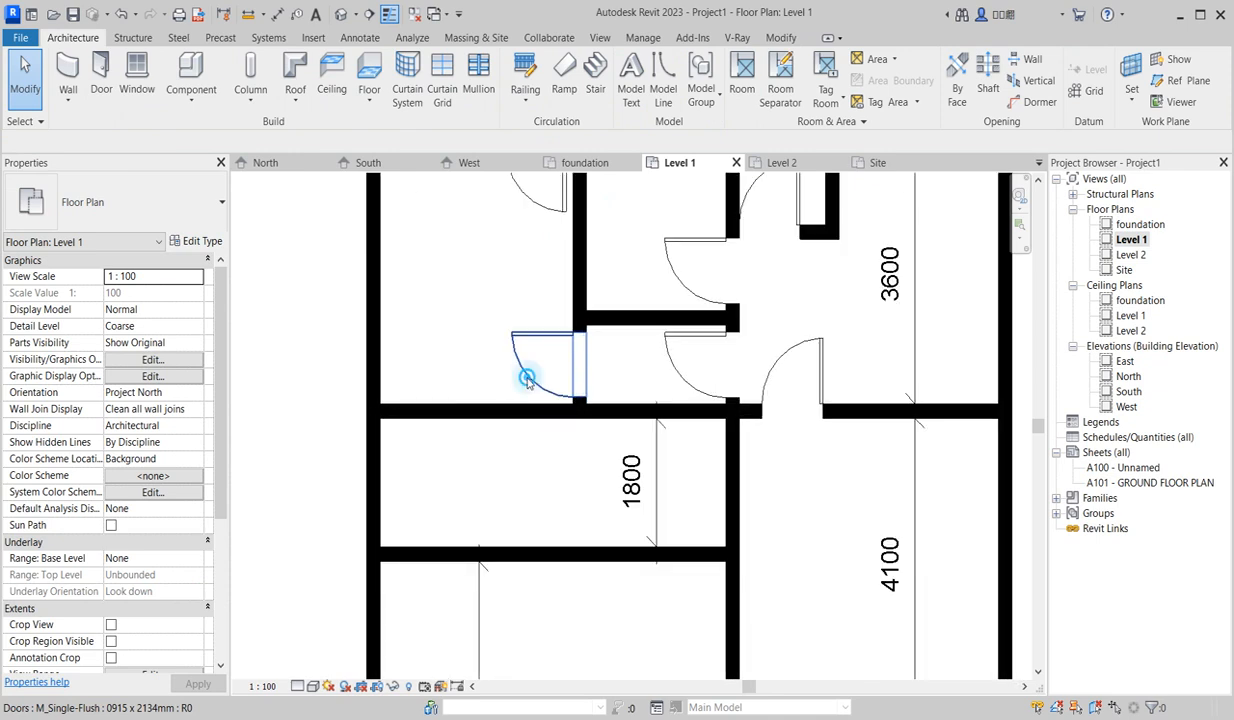
click(531, 380)
click(550, 376)
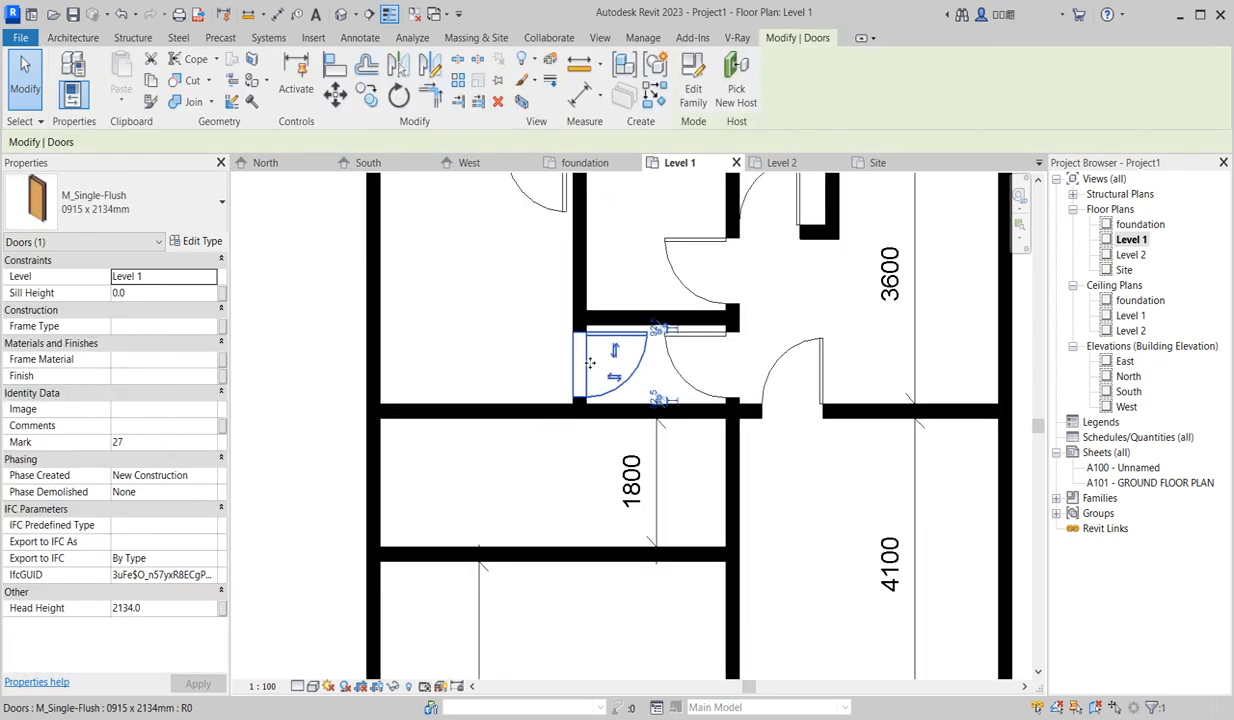
scroll(507, 358, down, 2)
click(488, 332)
scroll(552, 495, down, 2)
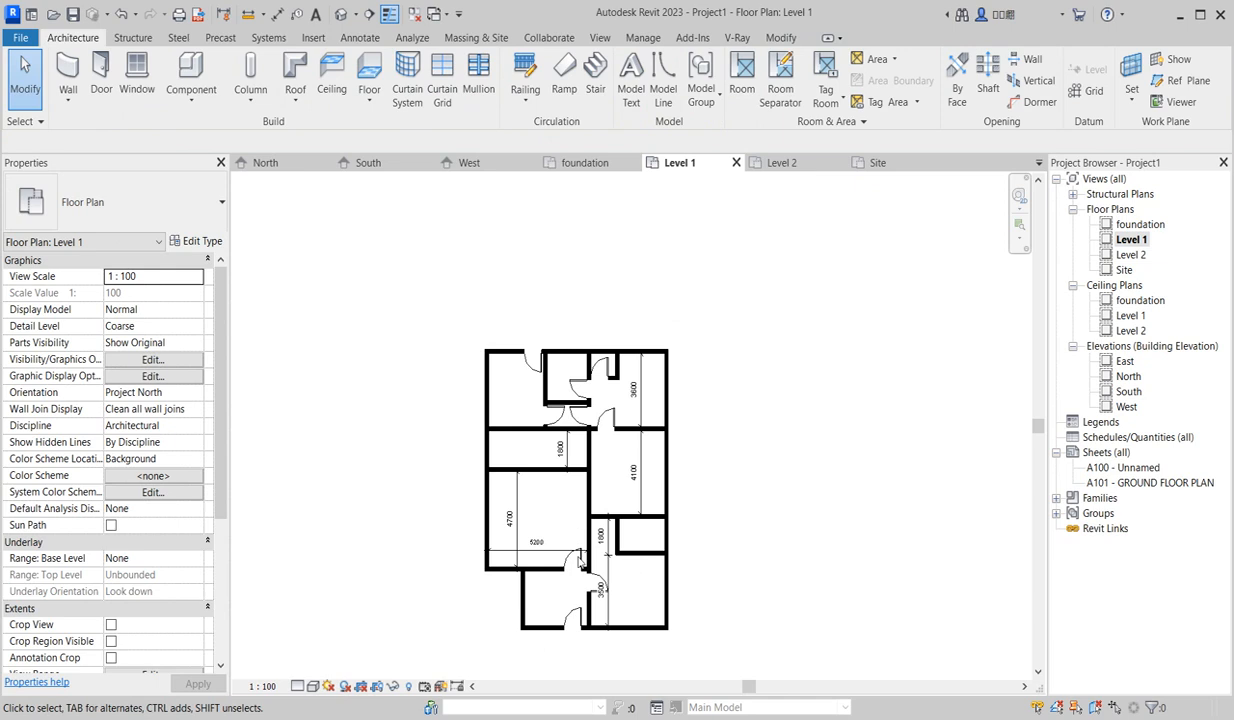
Place a matching single-flush door in the south wall of the southeast closet, about 100 mm from its west wall.
scroll(563, 648, up, 2)
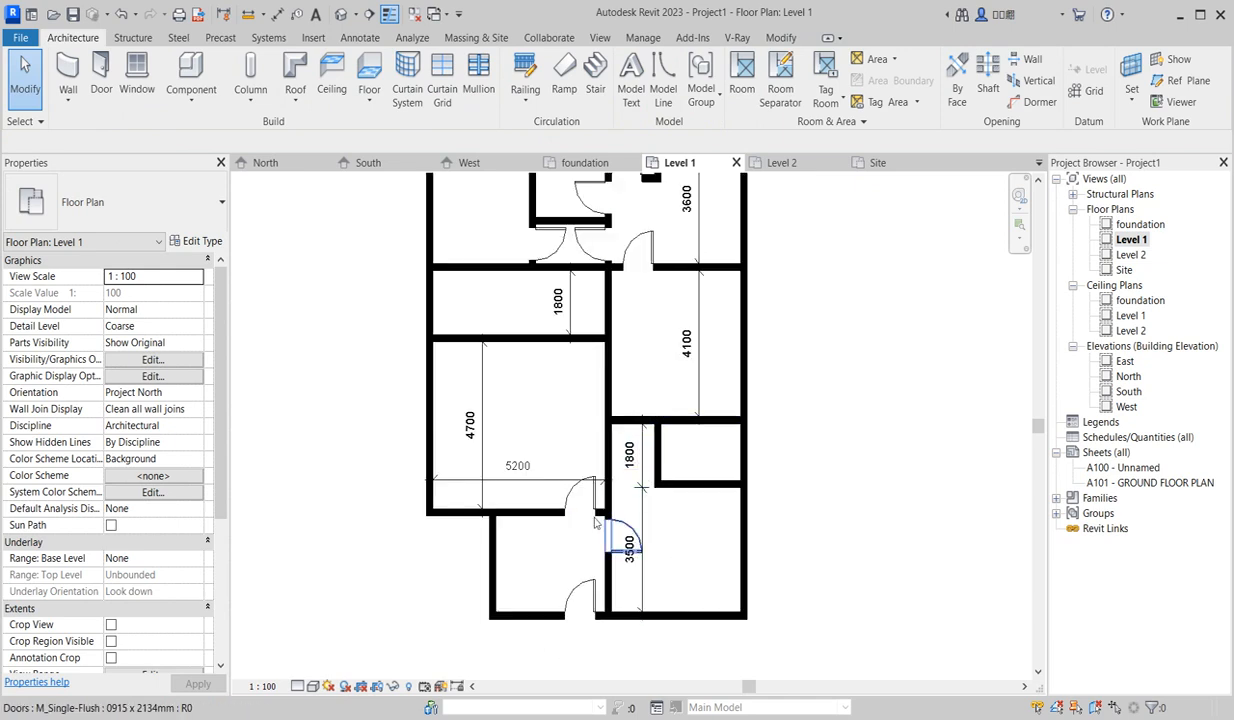
click(590, 497)
click(635, 88)
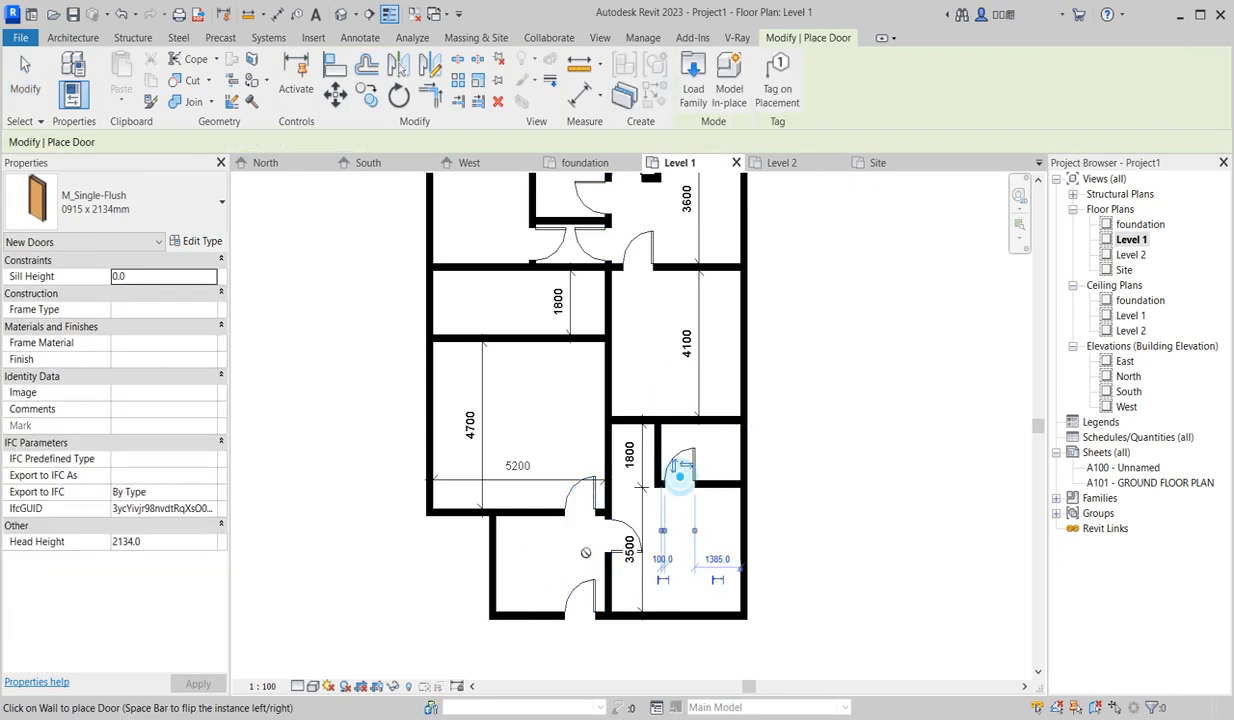
scroll(558, 548, down, 1)
scroll(551, 572, up, 3)
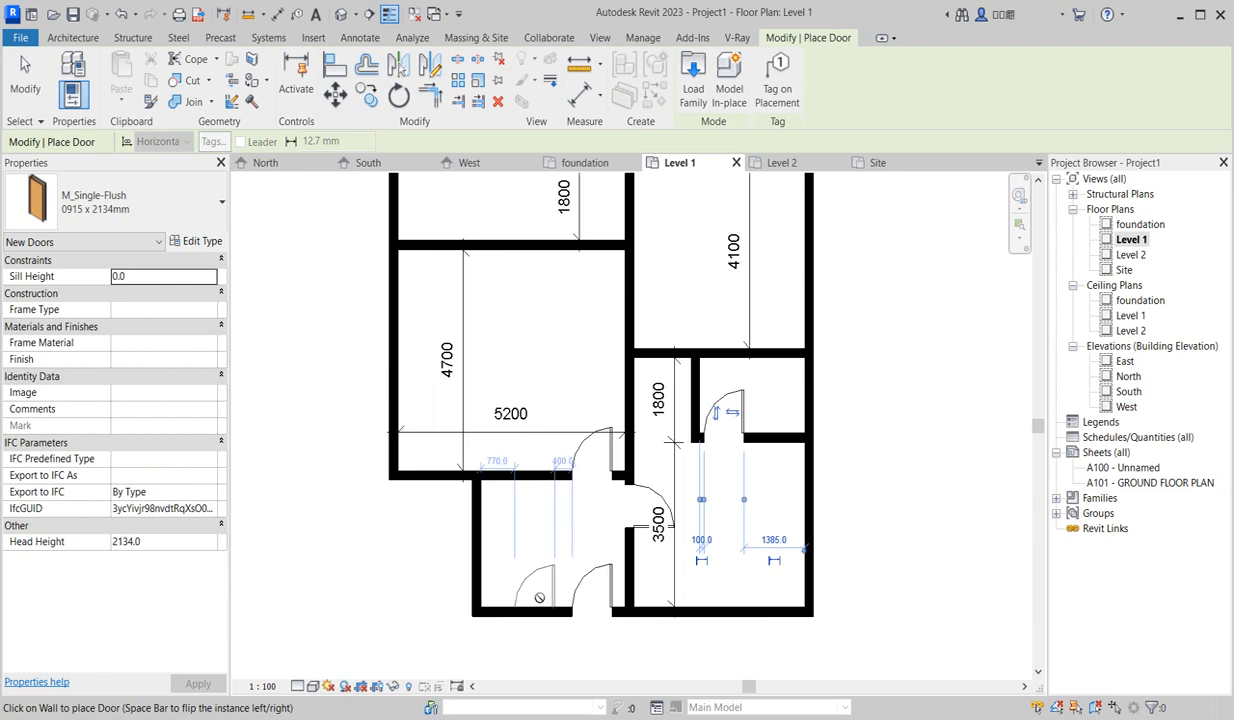
right_click(551, 292)
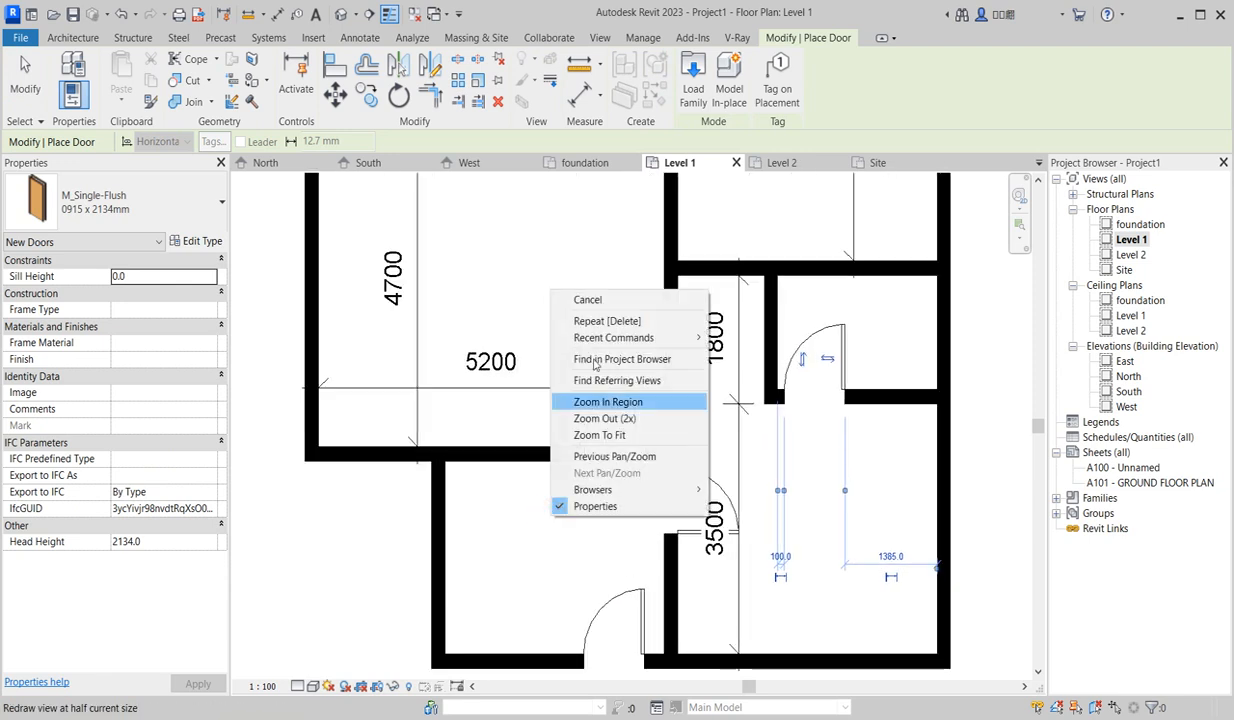
click(592, 299)
right_click(532, 555)
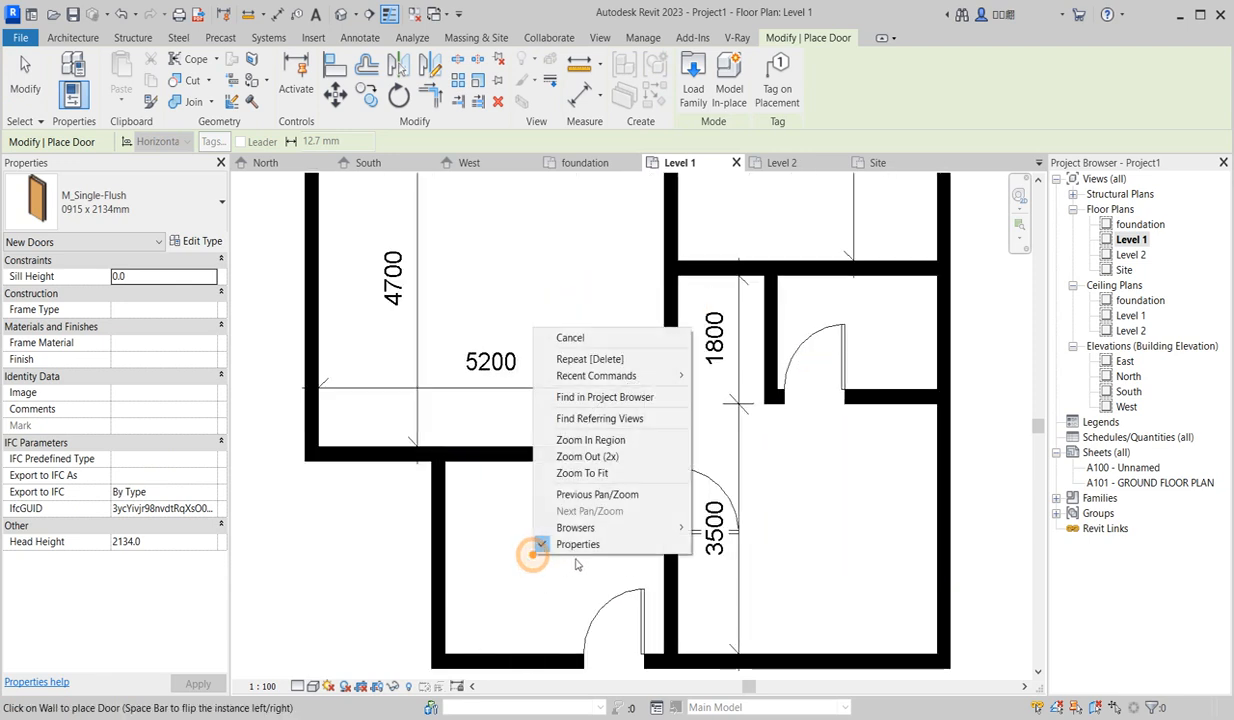
click(570, 337)
Draw a Generic - 200mm partition across the small southwest room from south to north wall, about 700 mm from its west wall.
click(517, 661)
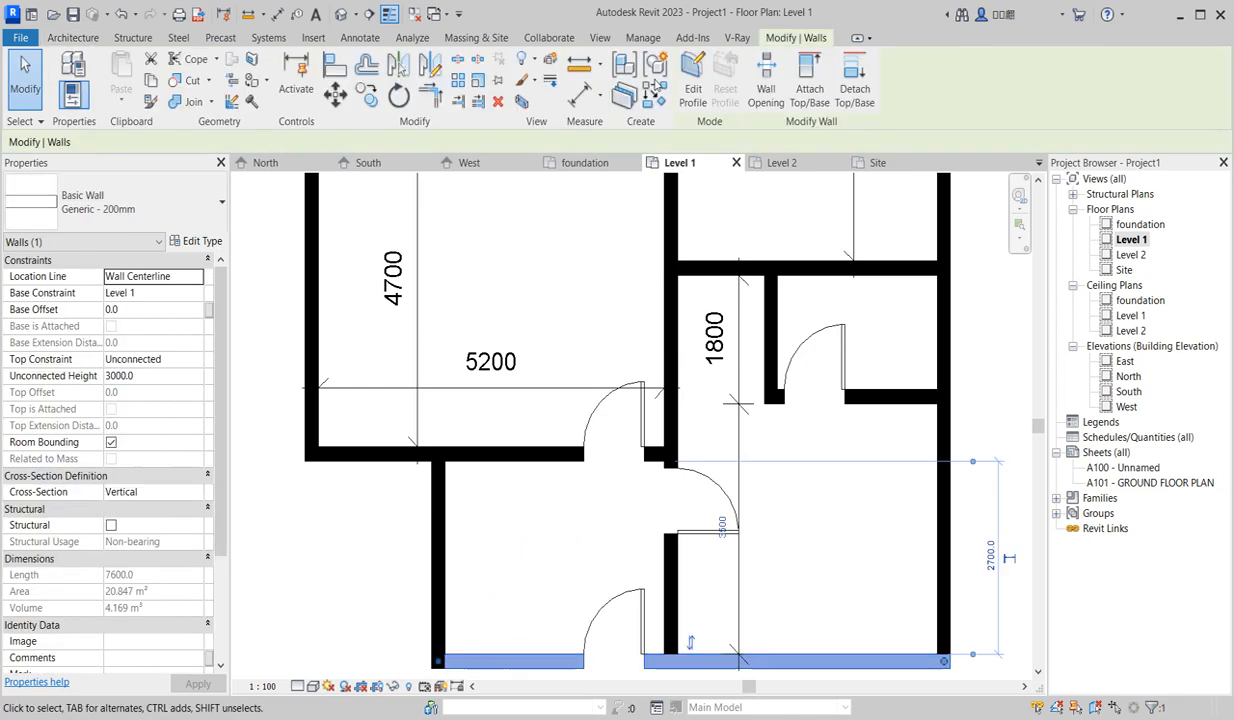
click(652, 95)
click(497, 656)
scroll(509, 530, down, 2)
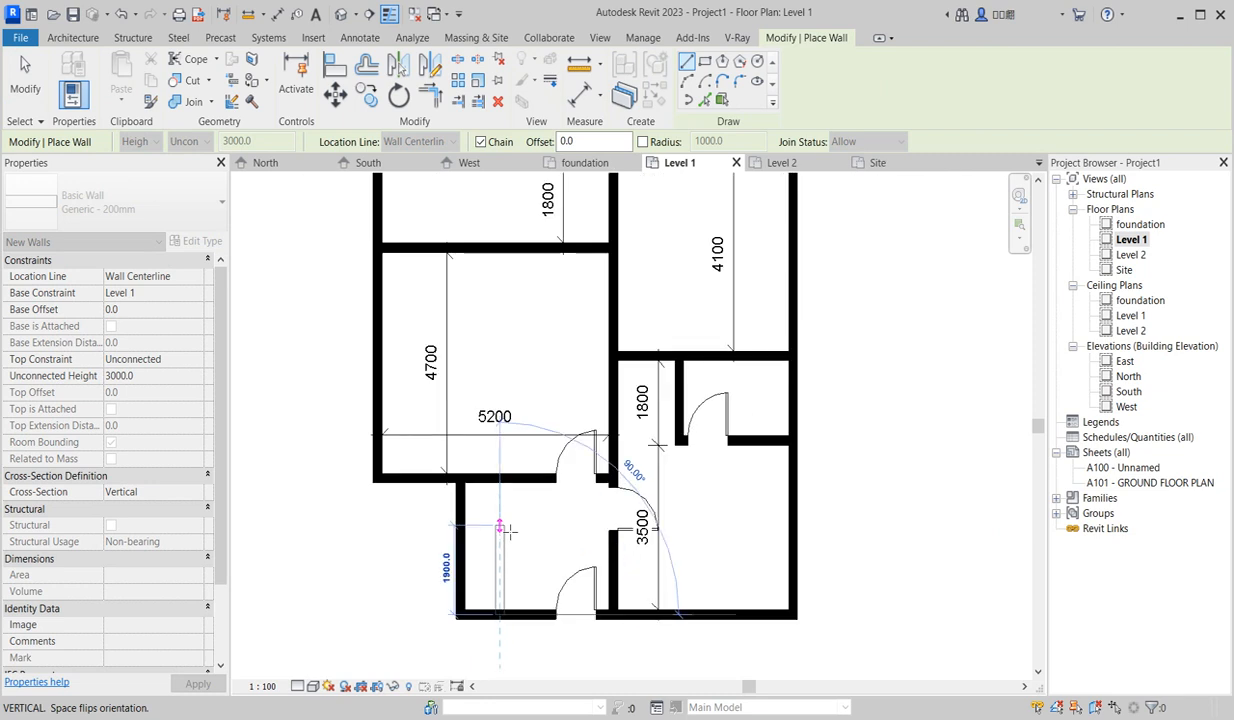
click(497, 480)
key(Escape)
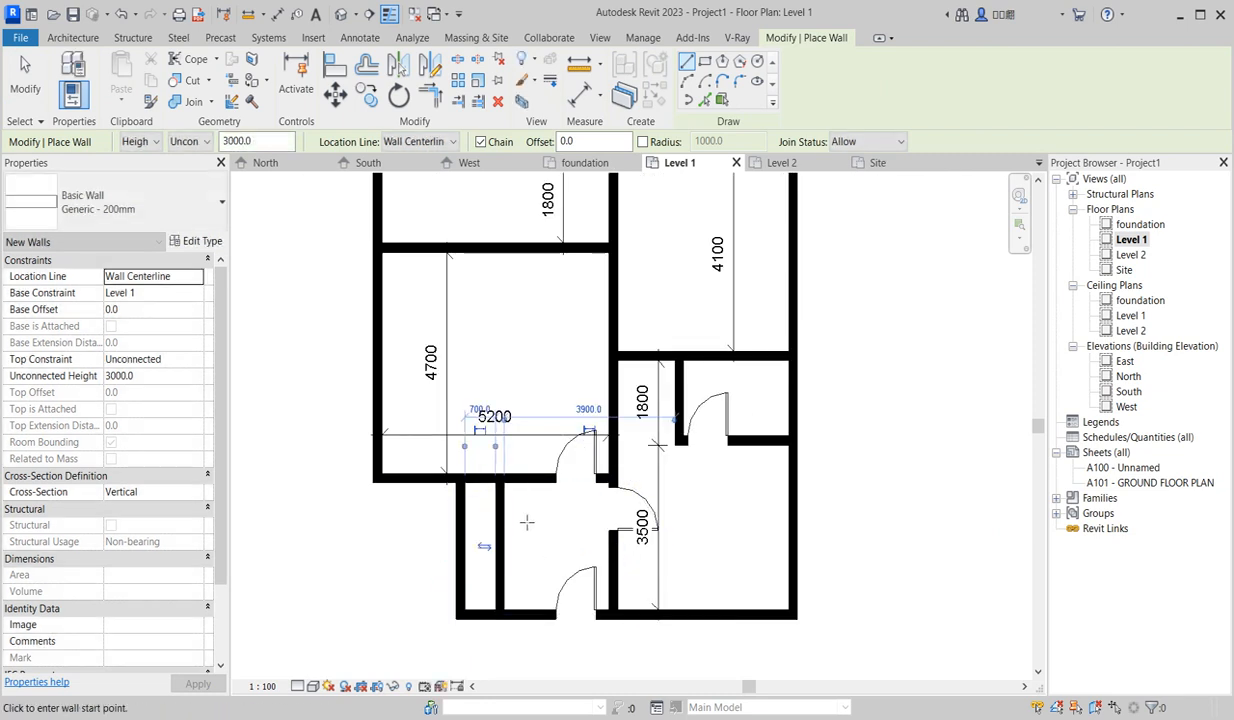
right_click(520, 513)
click(558, 277)
right_click(521, 281)
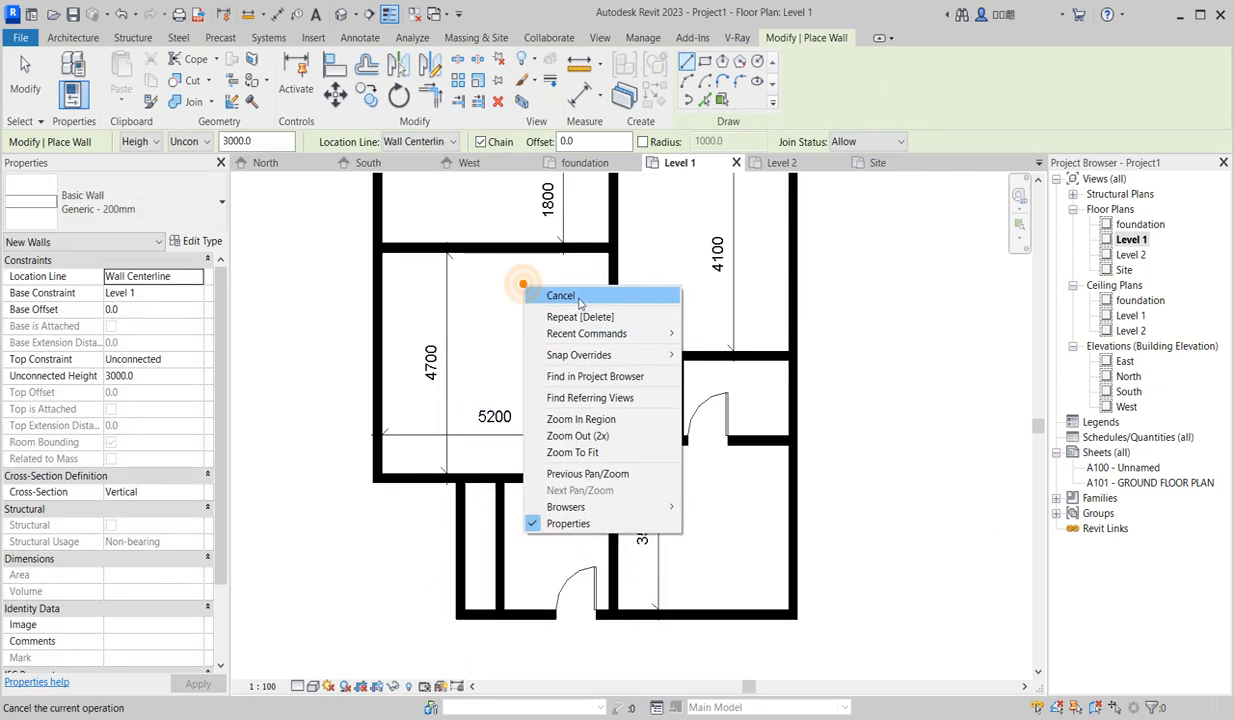
click(560, 295)
Place a single-flush door in the new partition about 100 mm from its north end, swinging into the narrow space.
scroll(573, 421, down, 2)
click(576, 431)
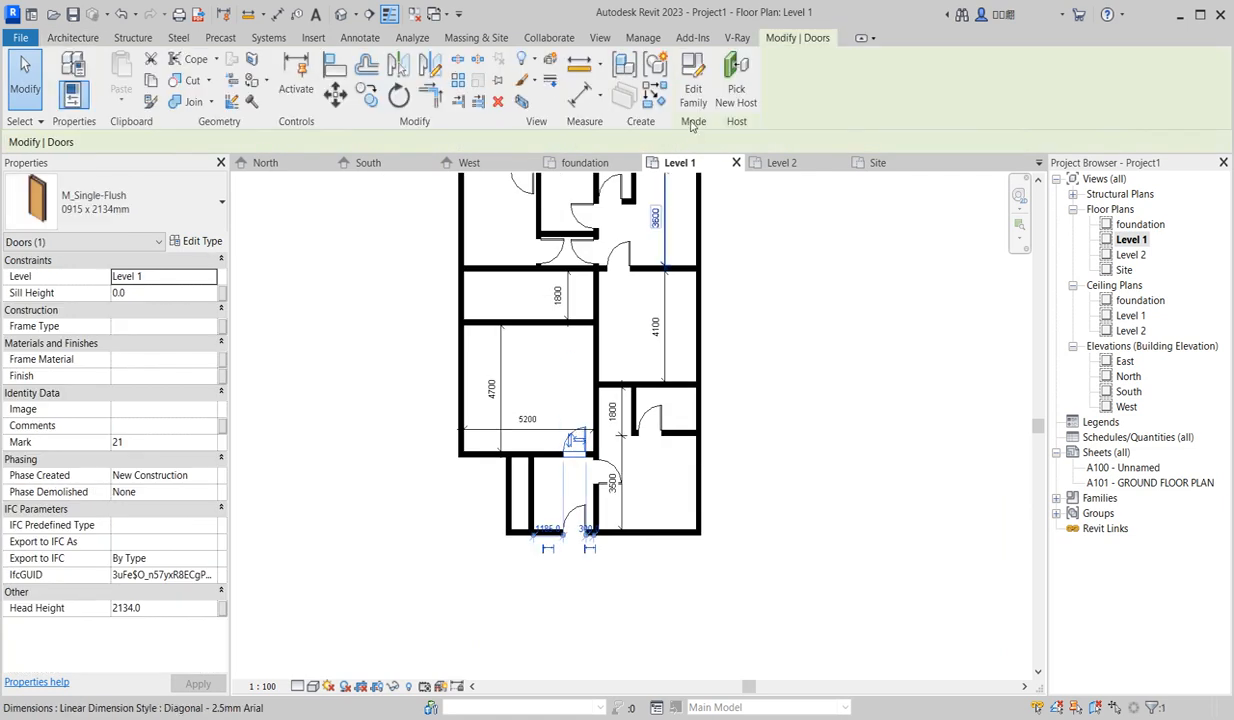
click(655, 96)
scroll(545, 500, up, 2)
scroll(555, 485, up, 3)
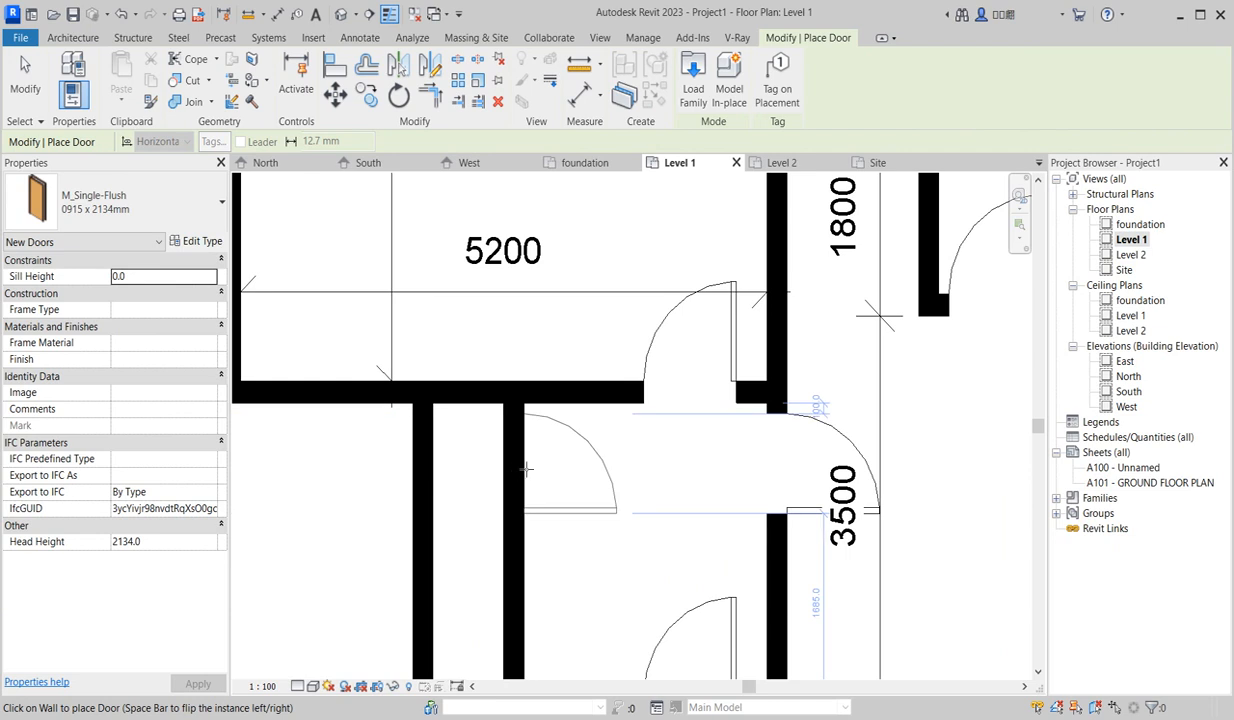
click(504, 469)
scroll(540, 470, down, 4)
right_click(591, 442)
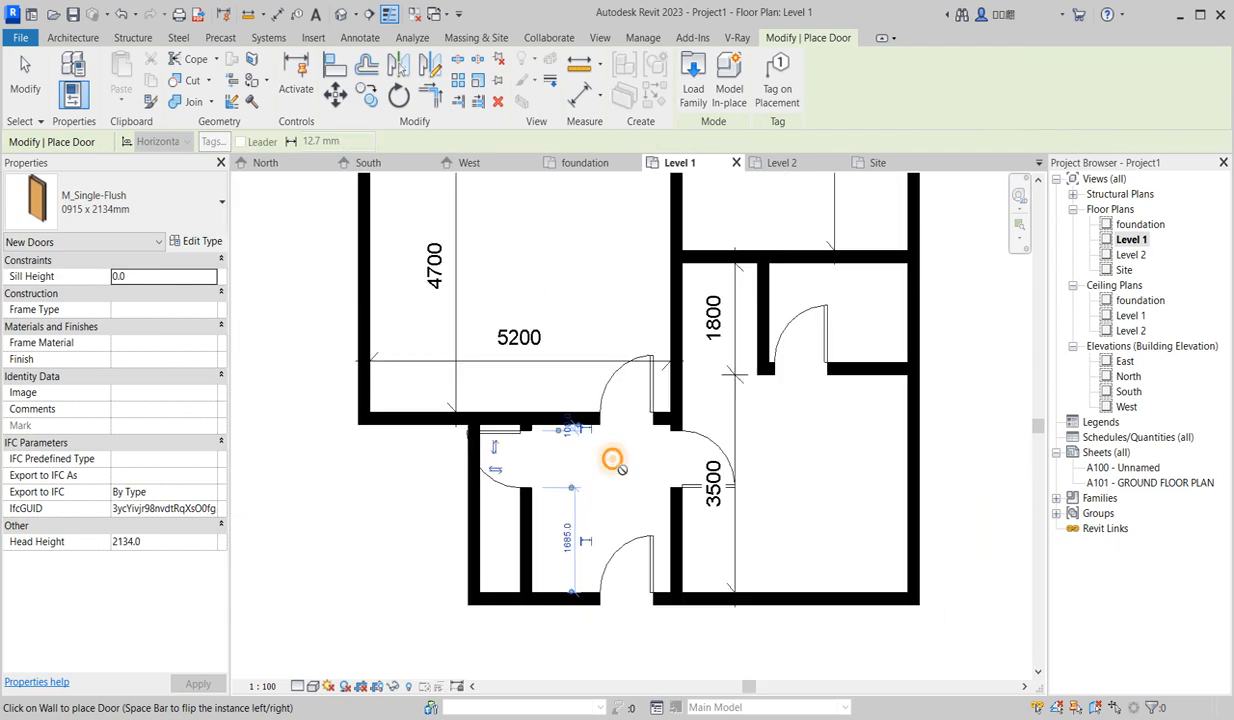
click(650, 469)
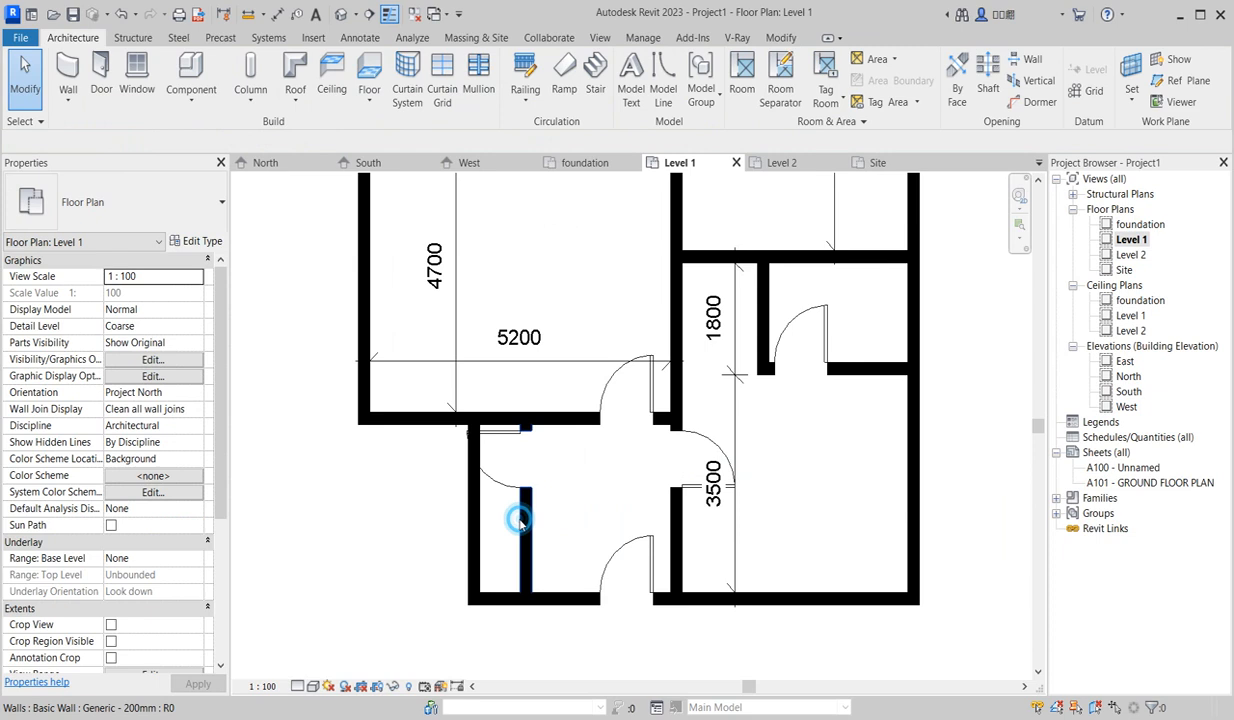
Shift the partition slightly east and the west exterior wall outward to widen the narrow space to about 940 mm.
click(521, 518)
click(504, 490)
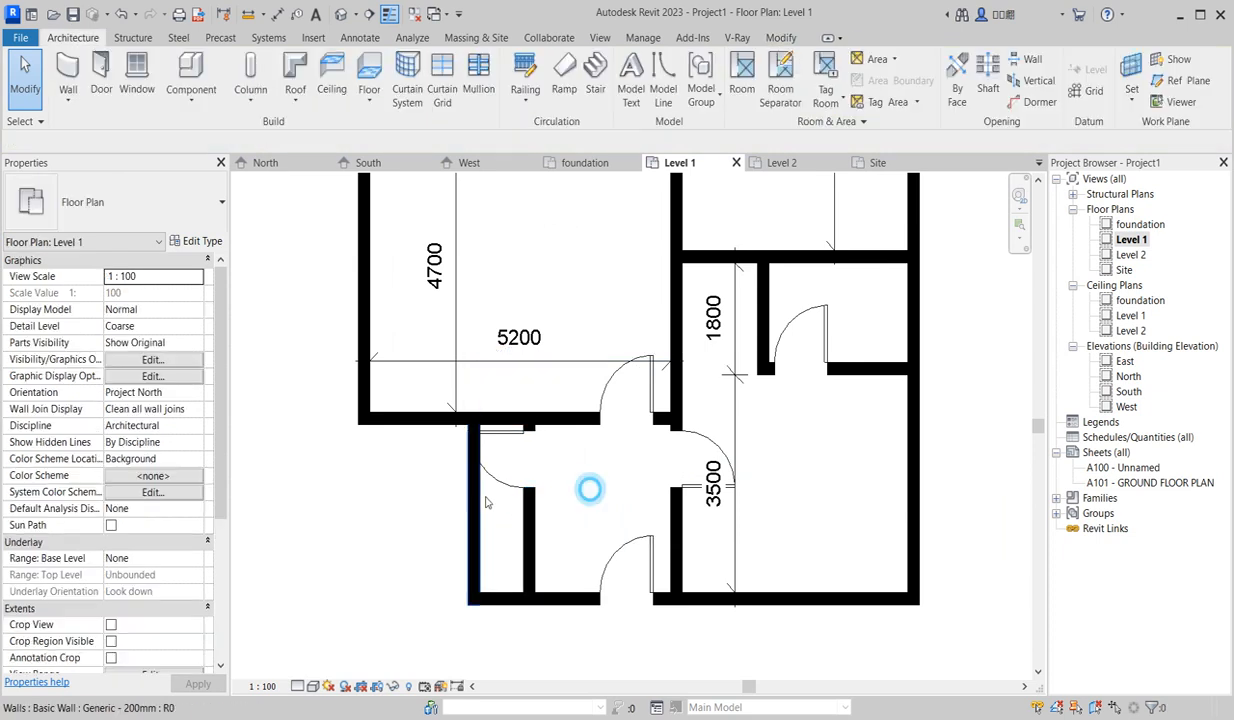
click(493, 490)
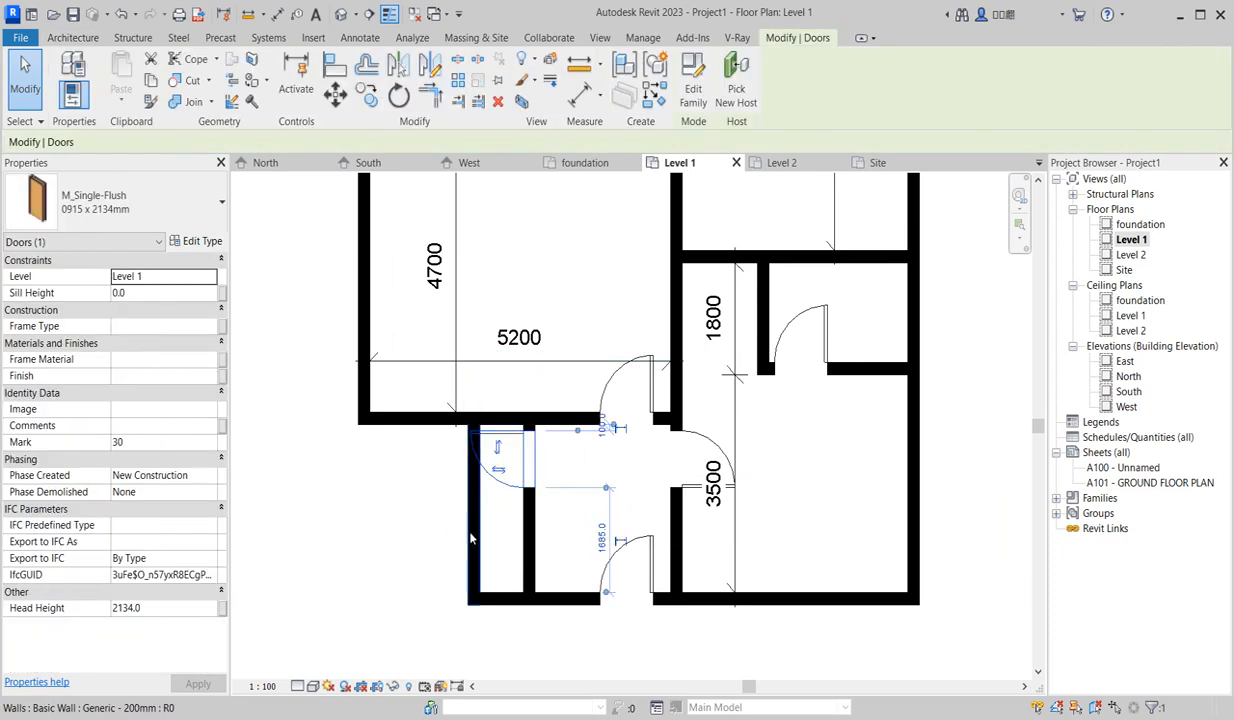
click(474, 530)
drag(479, 543, 418, 567)
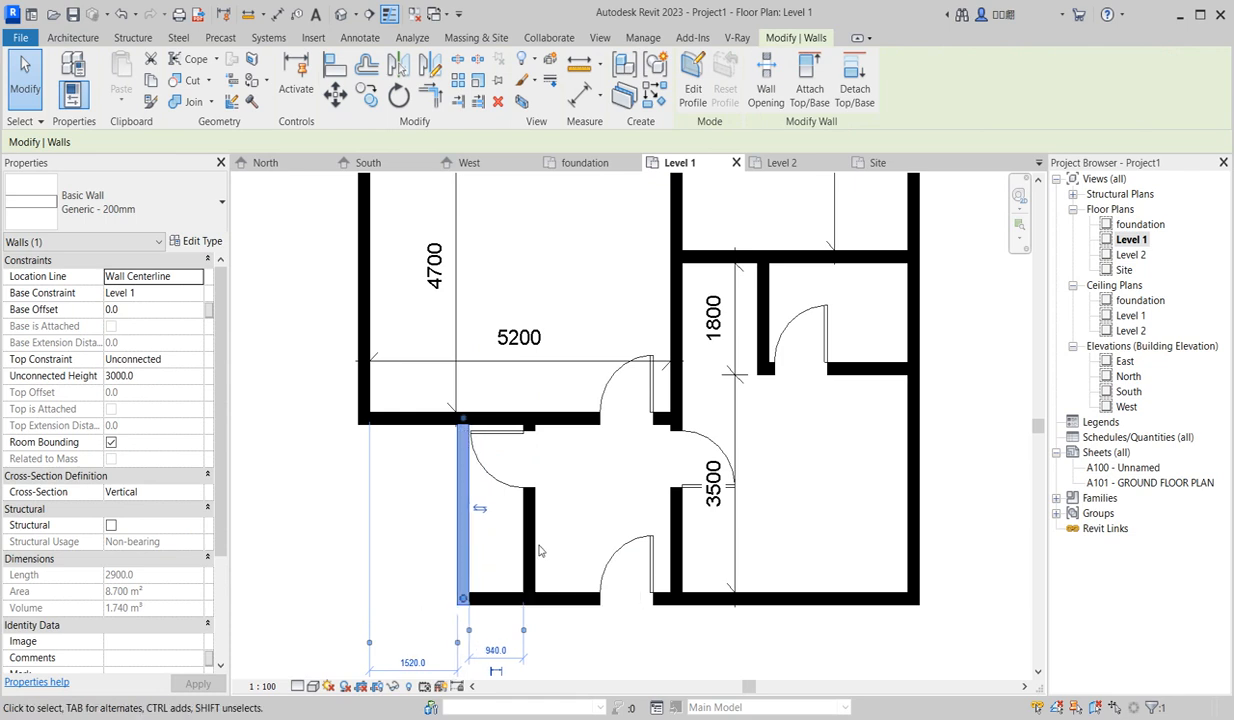
click(584, 525)
scroll(586, 521, down, 5)
scroll(560, 535, up, 4)
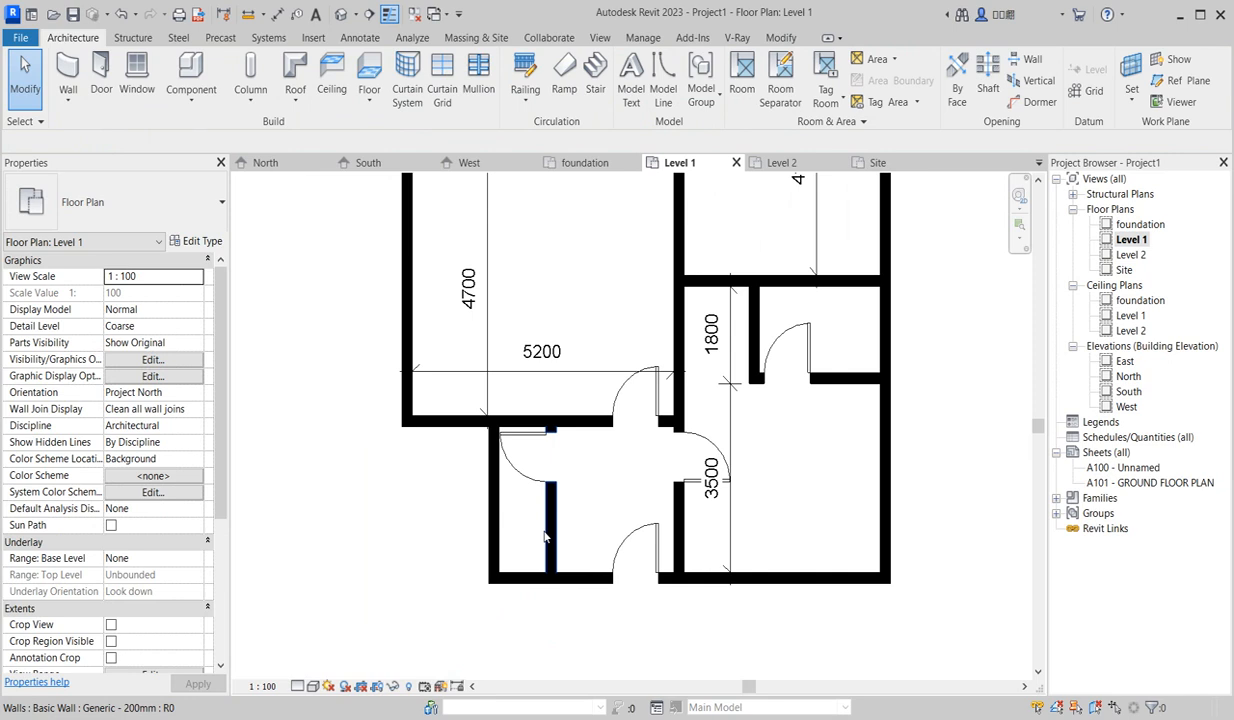
scroll(511, 480, up, 2)
scroll(511, 494, down, 5)
scroll(531, 340, up, 3)
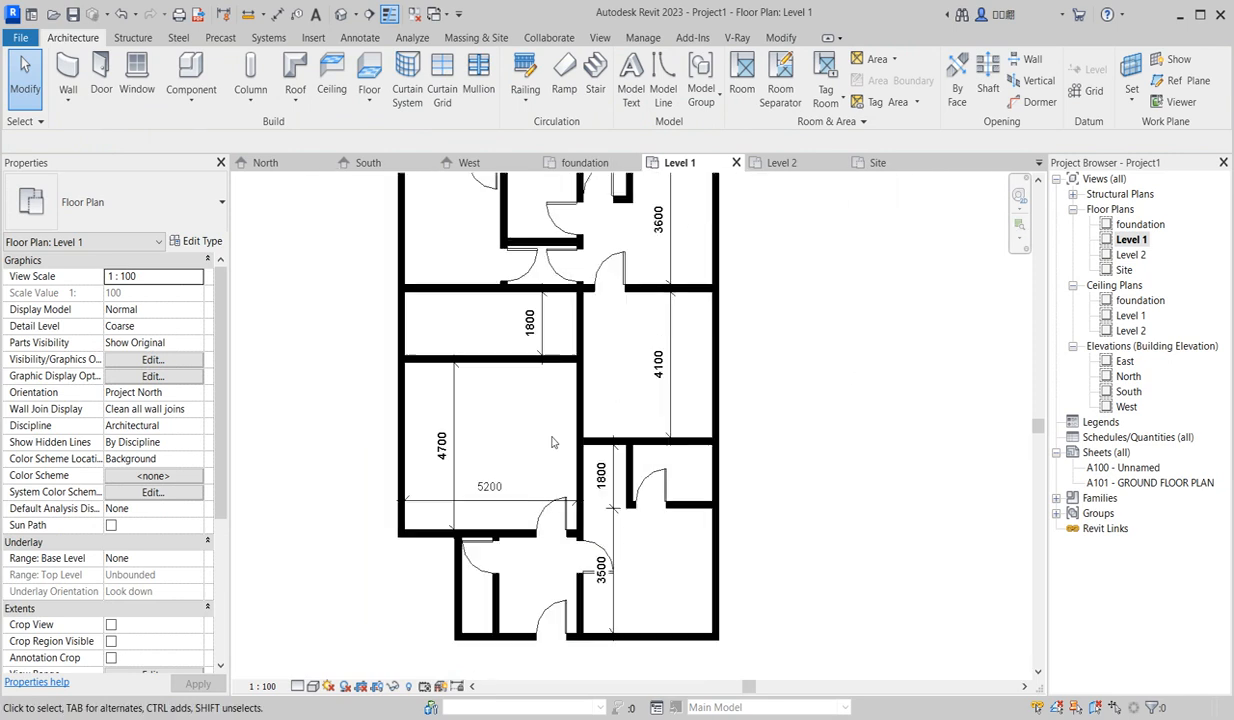
Shorten the horizontal partition between the two west rooms from its east end to about 3900 mm, leaving a gap before the central wall.
click(515, 358)
drag(580, 368, 540, 358)
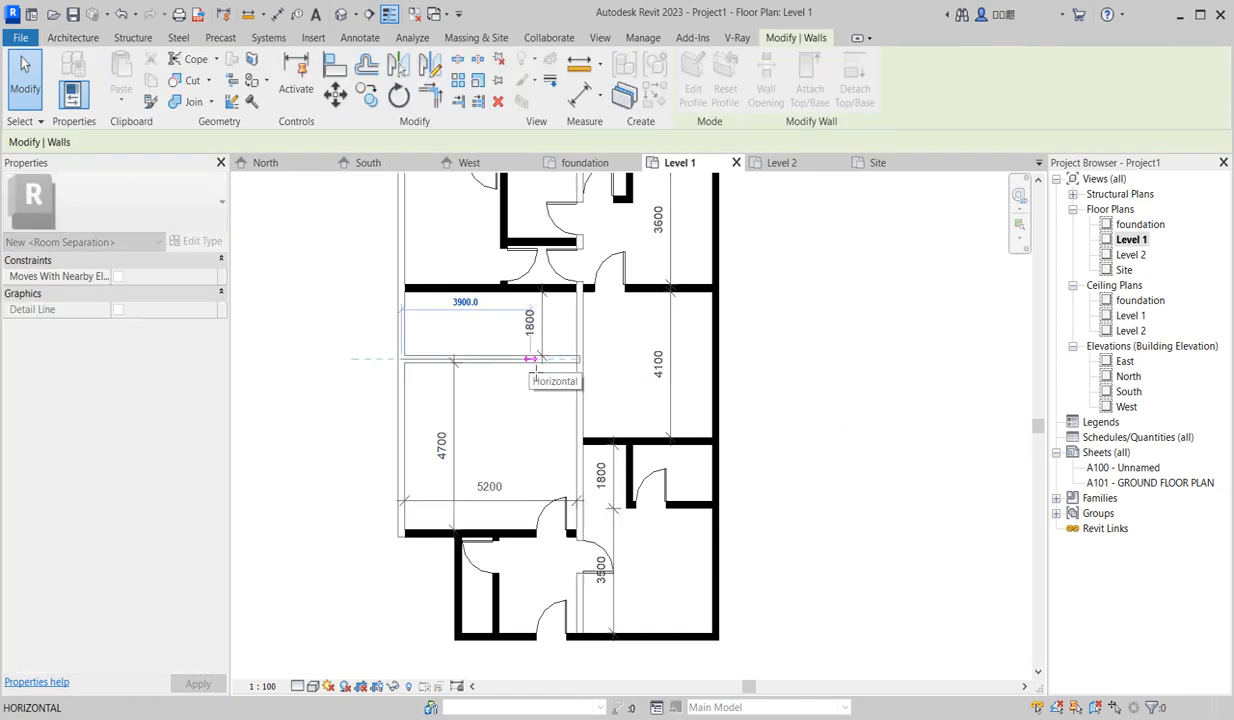
click(485, 451)
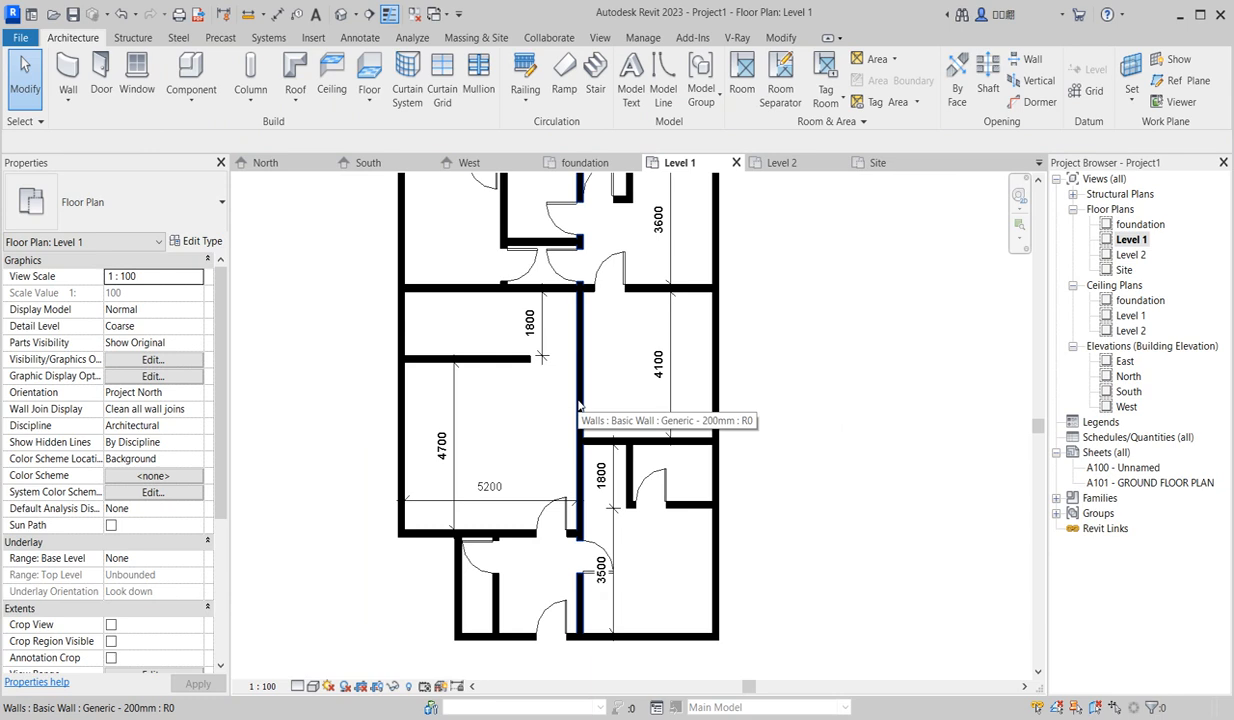
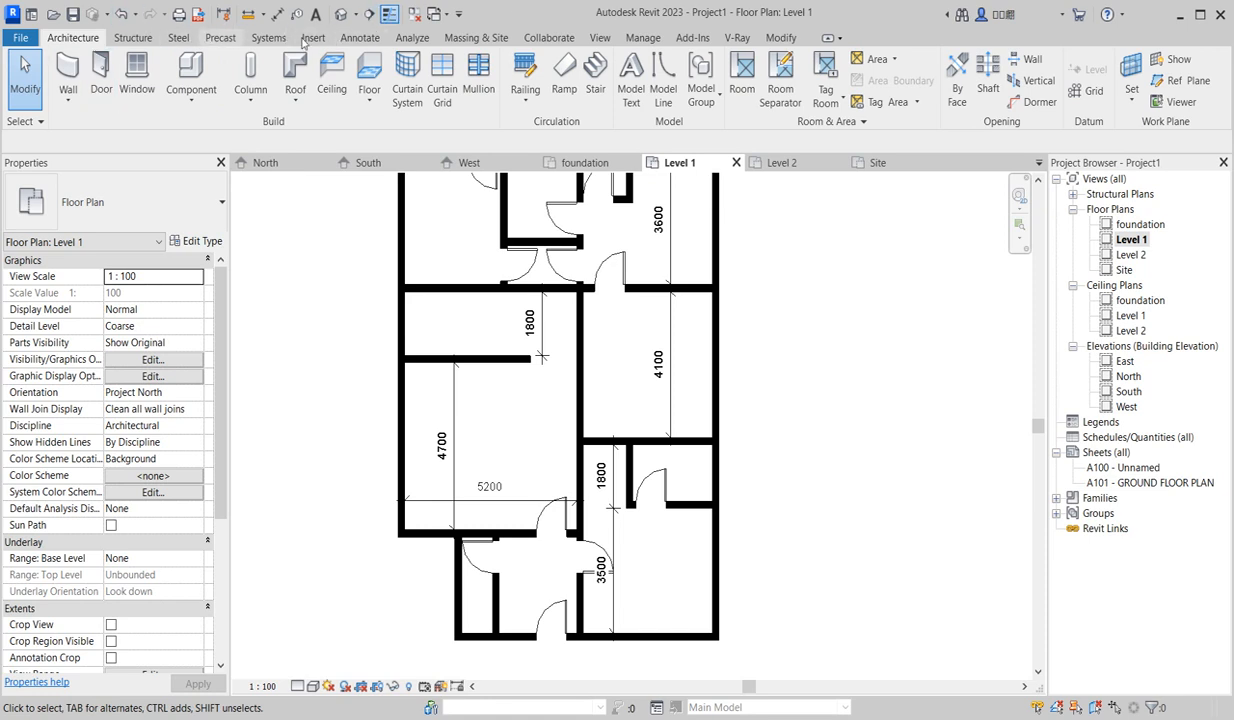
Split the central north-south wall beside the 4700 mm room and pull back its northern segment to leave an opening about 1200 mm wide.
click(782, 38)
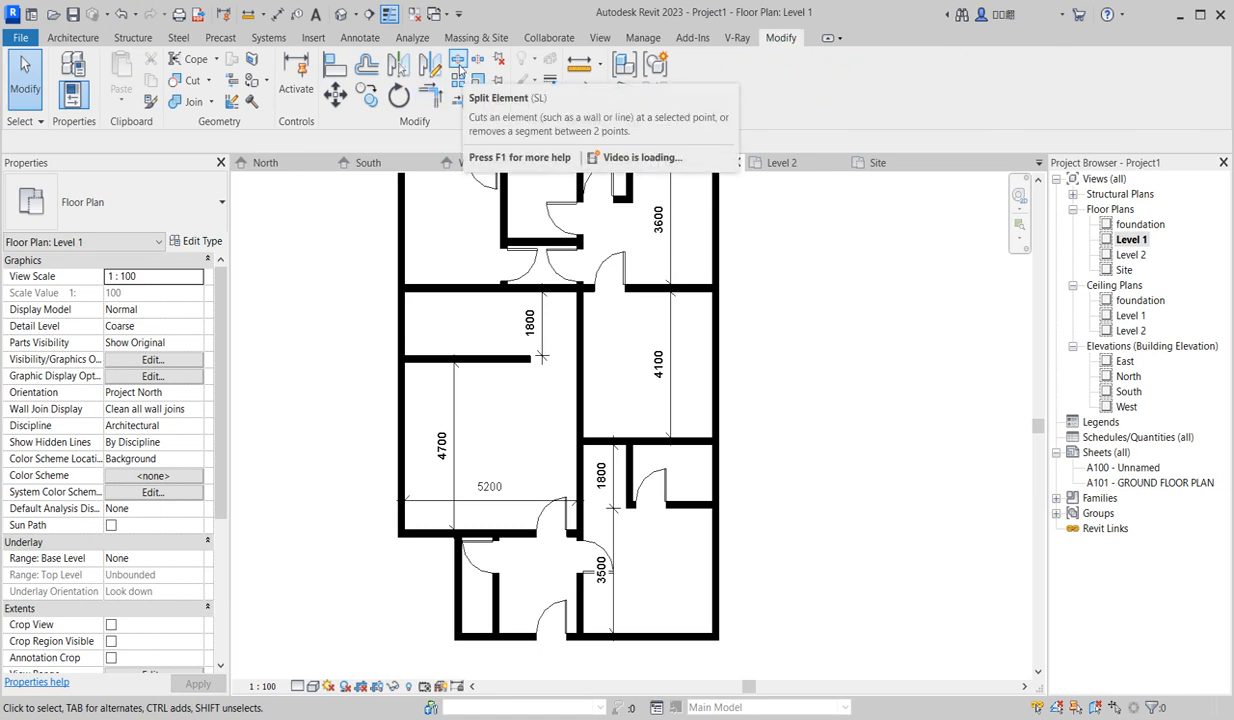
click(459, 62)
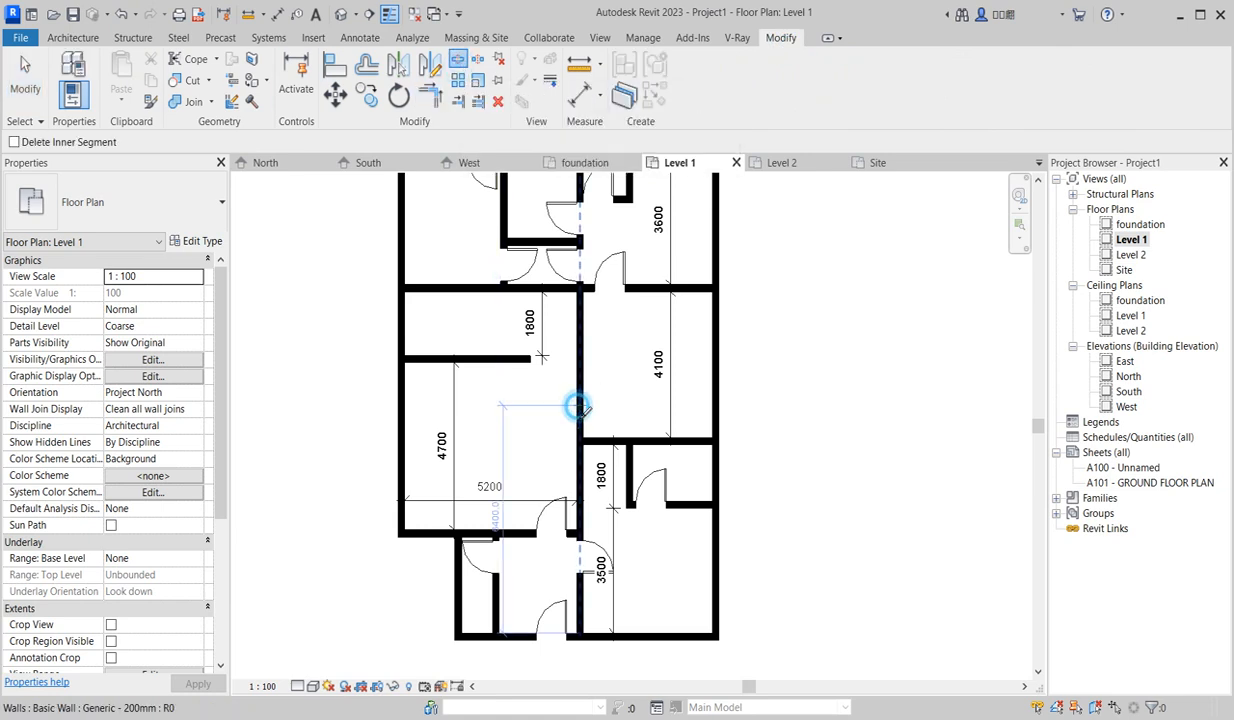
right_click(614, 366)
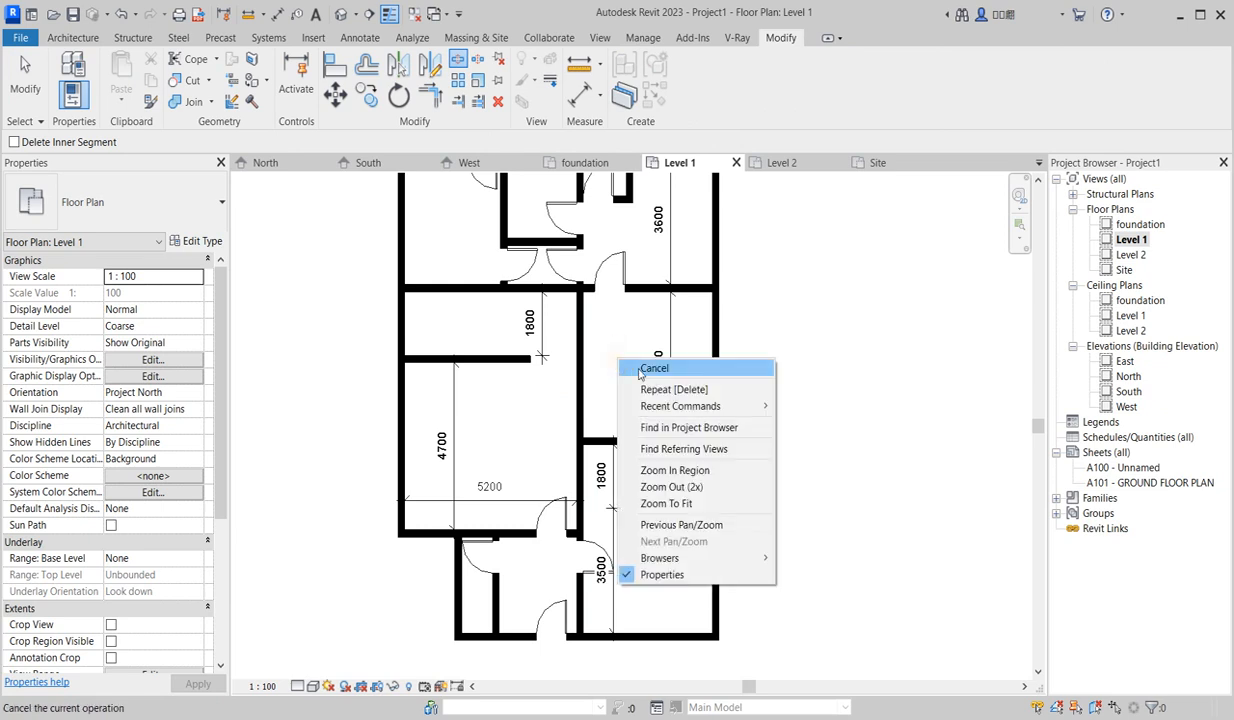
click(654, 368)
click(580, 372)
drag(576, 398, 578, 359)
click(606, 383)
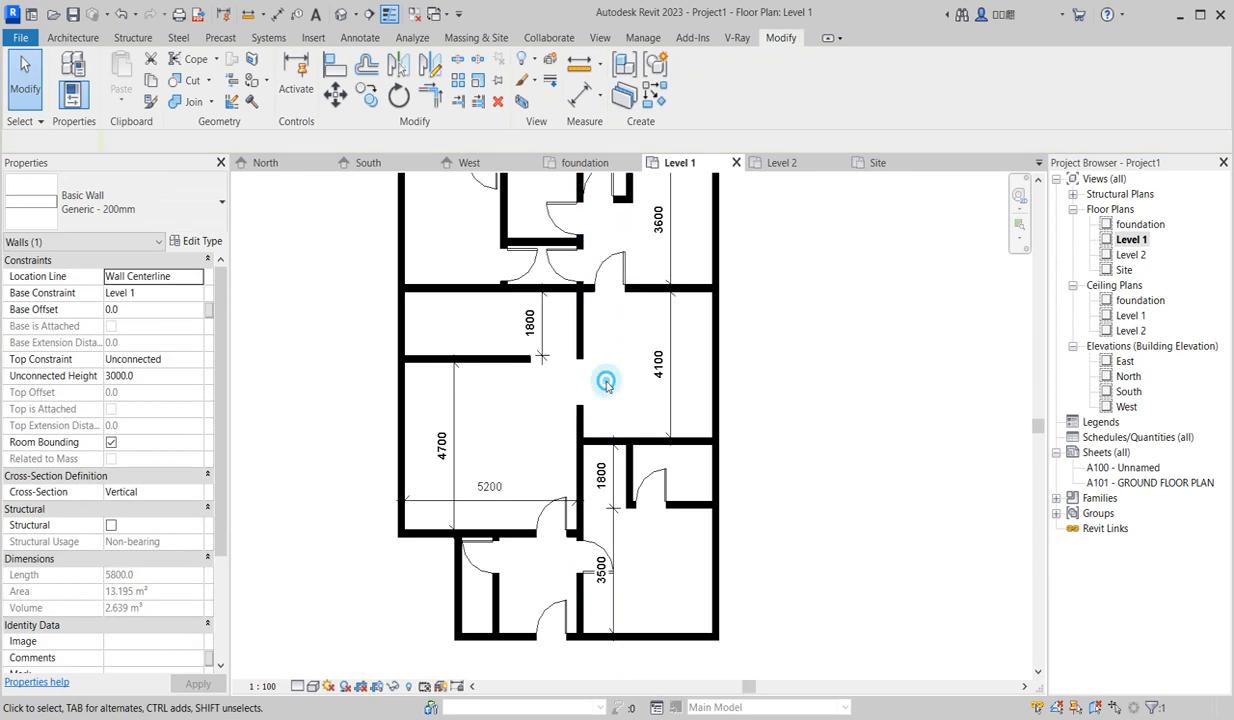
click(580, 409)
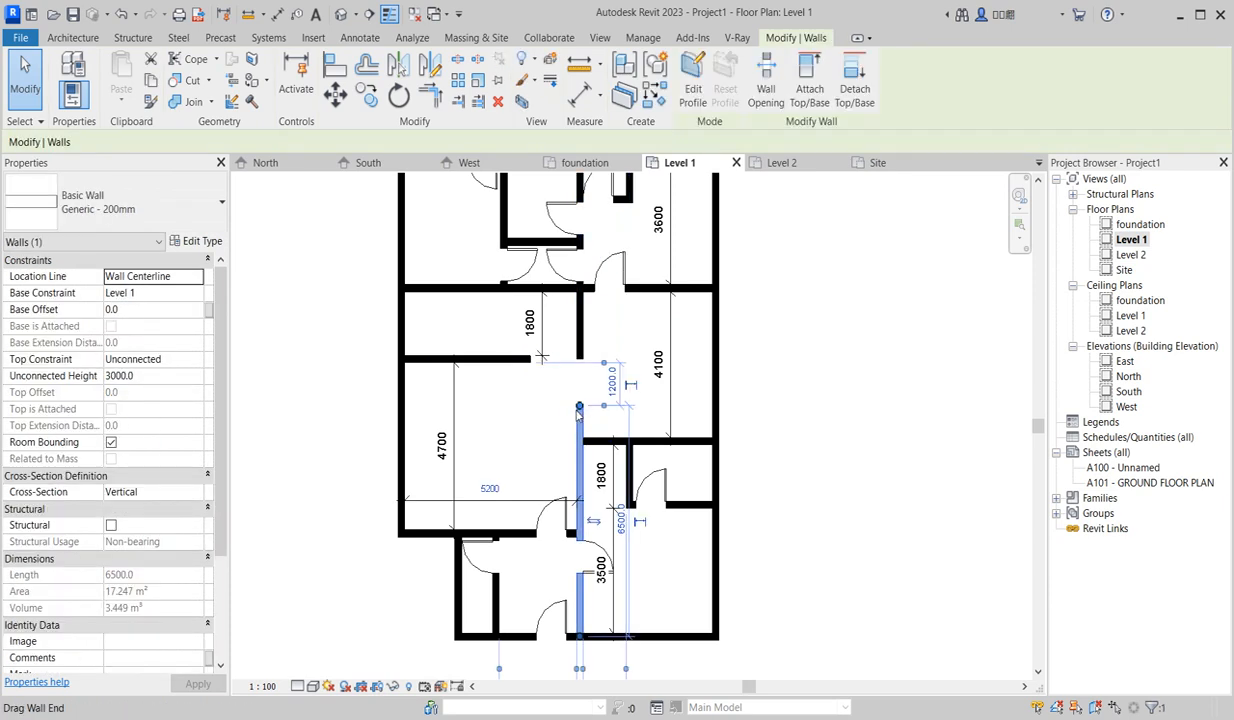
Shorten the central vertical wall so its upper end stops at the horizontal wall beneath the 4100 mm room.
scroll(578, 413, up, 2)
drag(580, 405, 581, 458)
click(573, 368)
scroll(575, 381, down, 1)
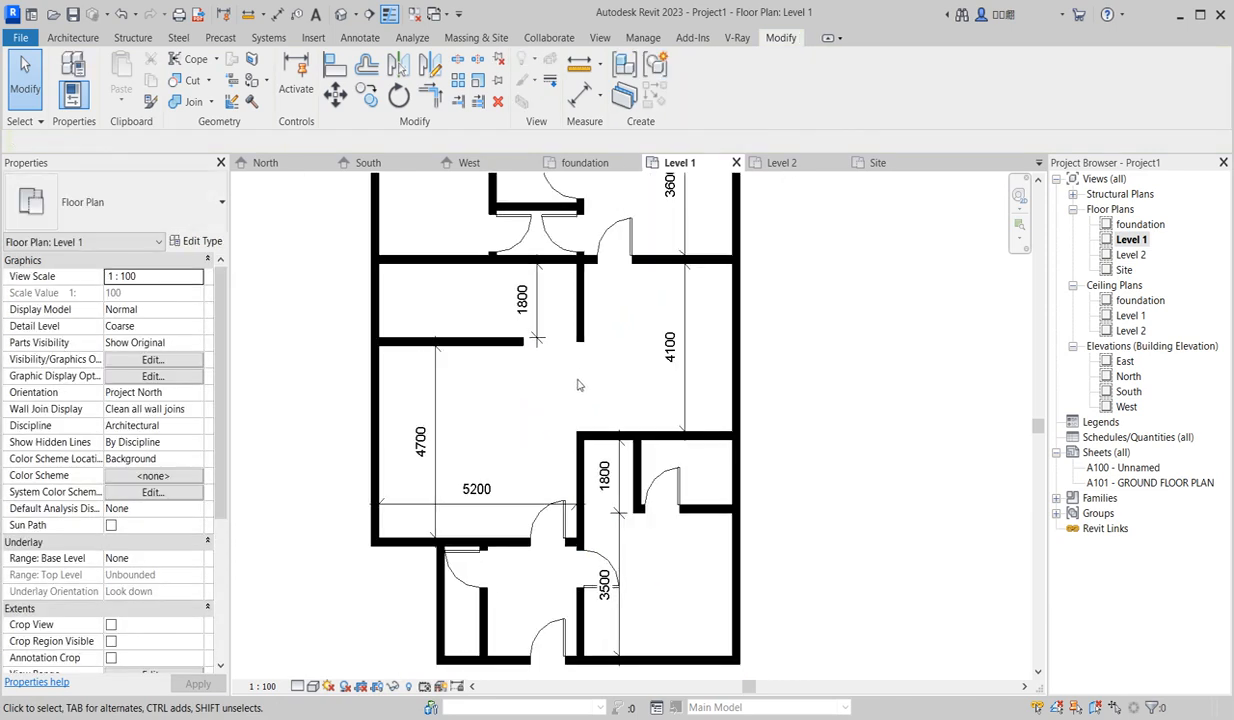
Align the lower end of the upper central wall with the bottom face of the horizontal wall beneath the 1800 mm space.
scroll(577, 385, up, 1)
scroll(575, 380, down, 1)
scroll(563, 371, up, 2)
scroll(563, 371, up, 1)
click(575, 330)
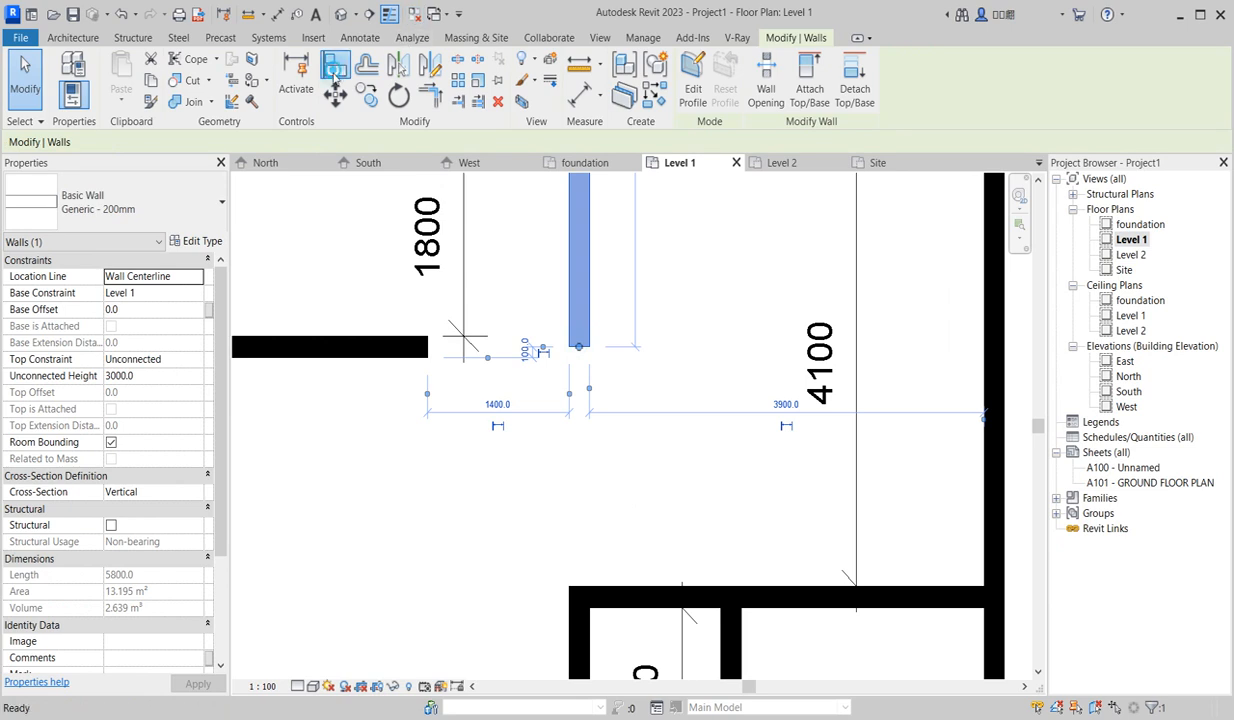
click(335, 68)
click(580, 348)
scroll(471, 398, down, 2)
right_click(489, 322)
click(525, 312)
right_click(565, 300)
click(615, 309)
scroll(470, 378, down, 2)
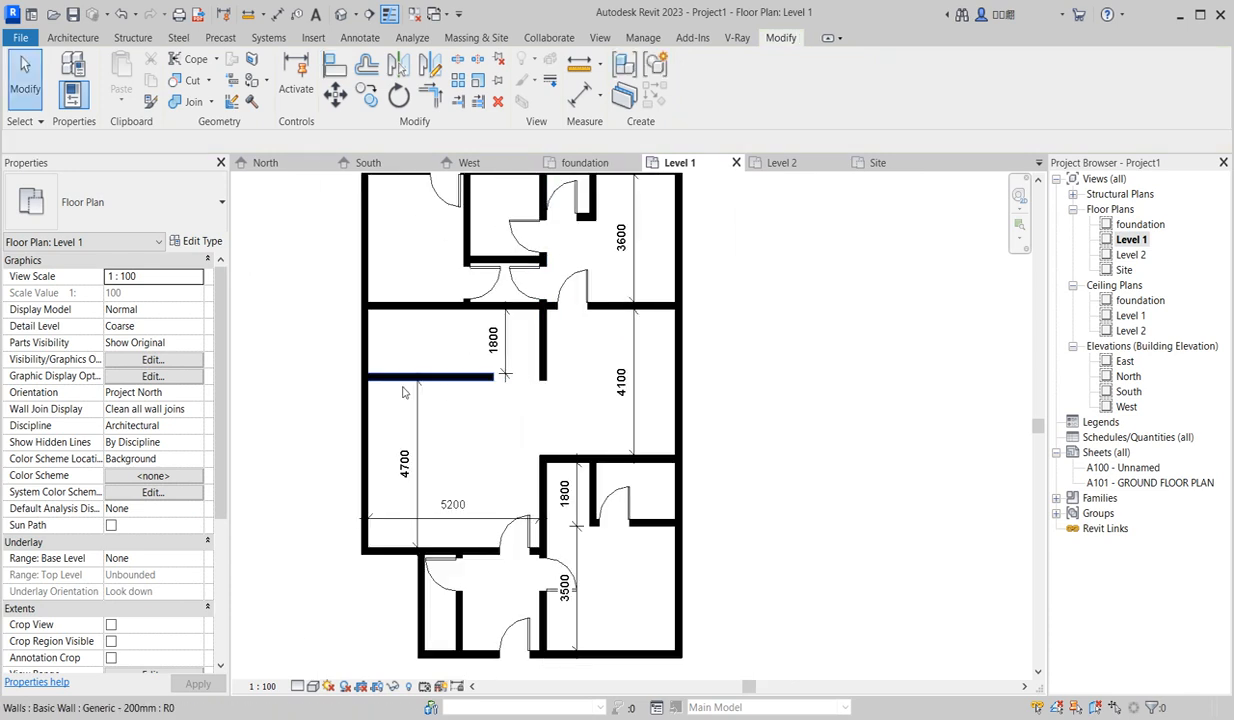
Split the horizontal wall above the upper 1800 mm space near its junction with the central vertical wall.
scroll(463, 380, down, 3)
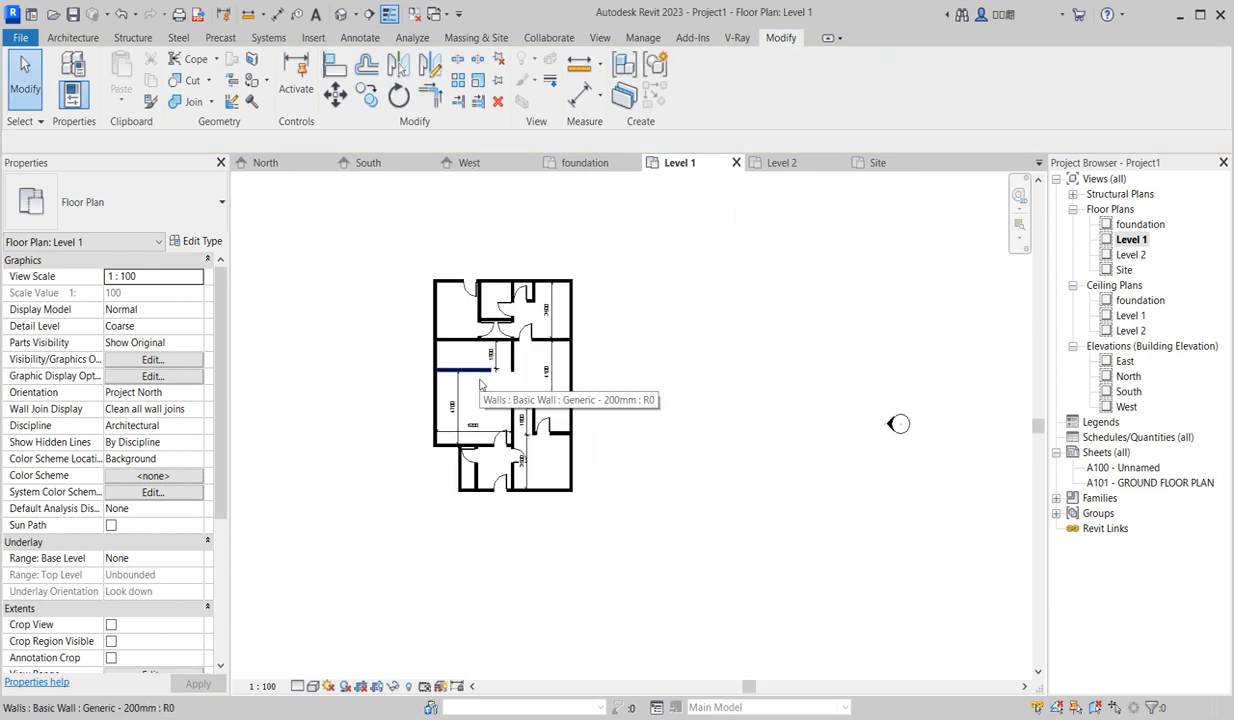
scroll(470, 370, up, 2)
scroll(535, 305, up, 3)
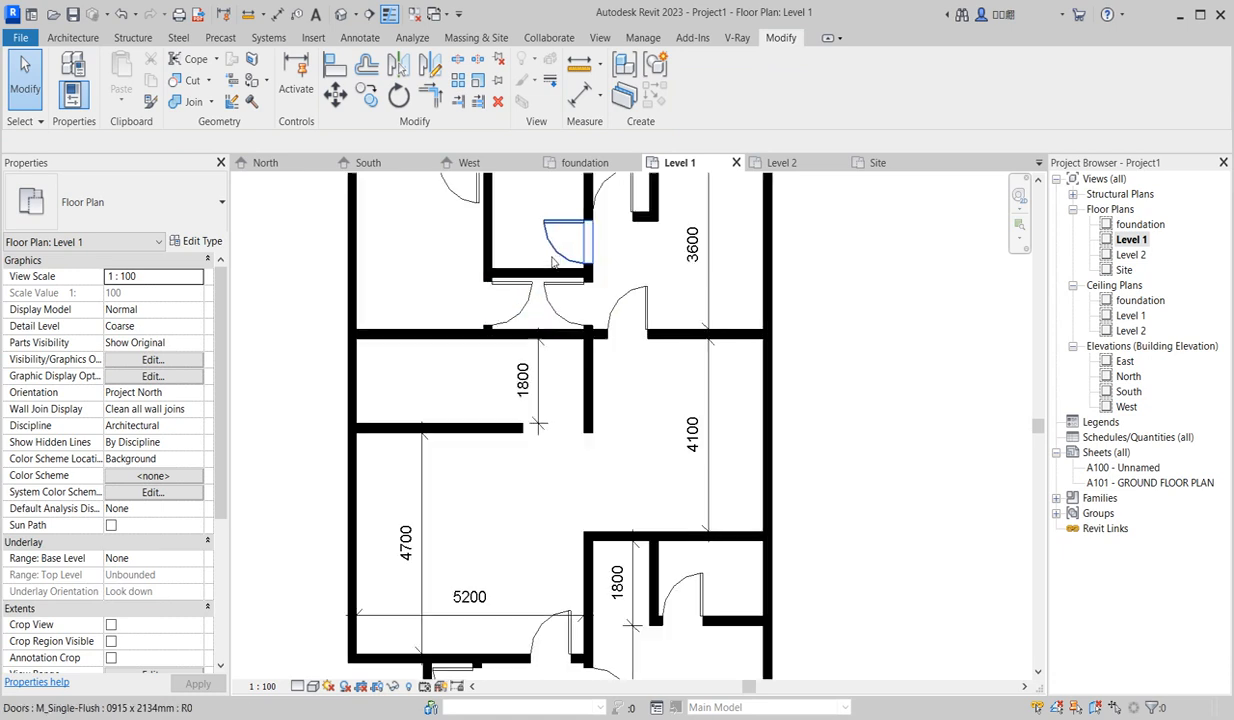
key(s)
key(l)
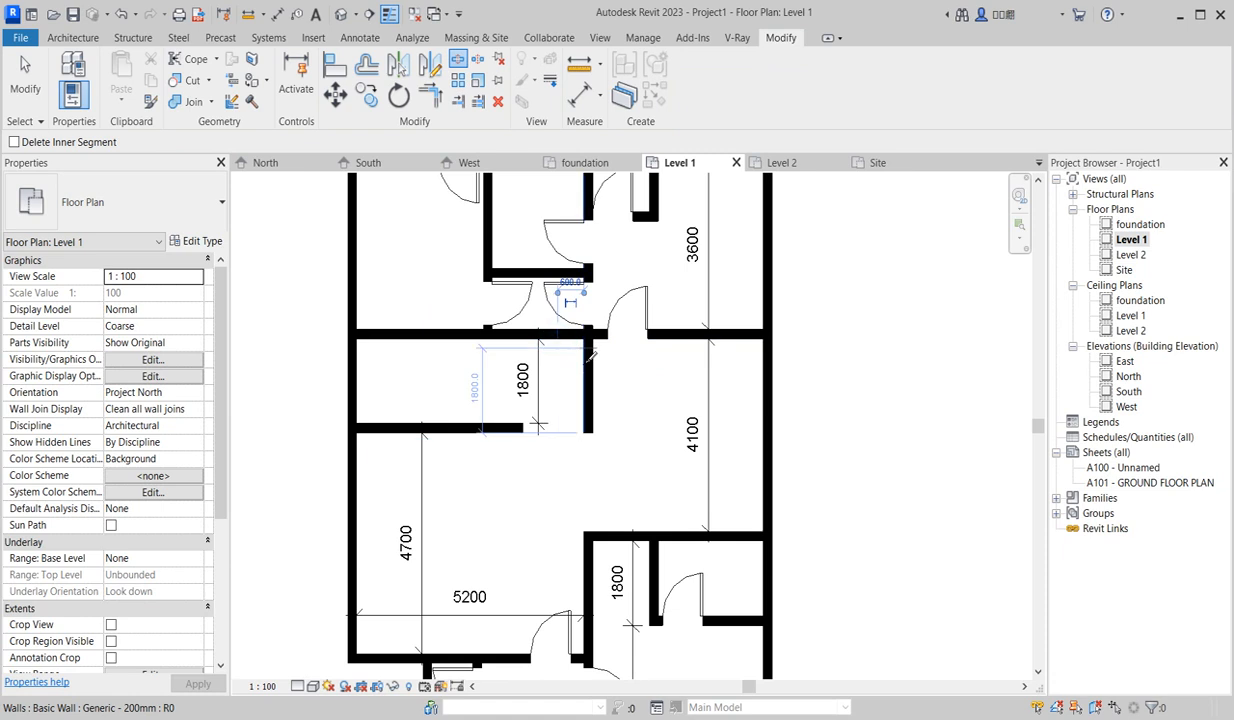
scroll(565, 350, up, 2)
right_click(570, 364)
click(605, 372)
right_click(551, 372)
click(560, 377)
Pull back the end of the split wall's left segment to leave a 1400 mm opening to the central wall.
click(563, 330)
drag(549, 324, 507, 335)
click(544, 330)
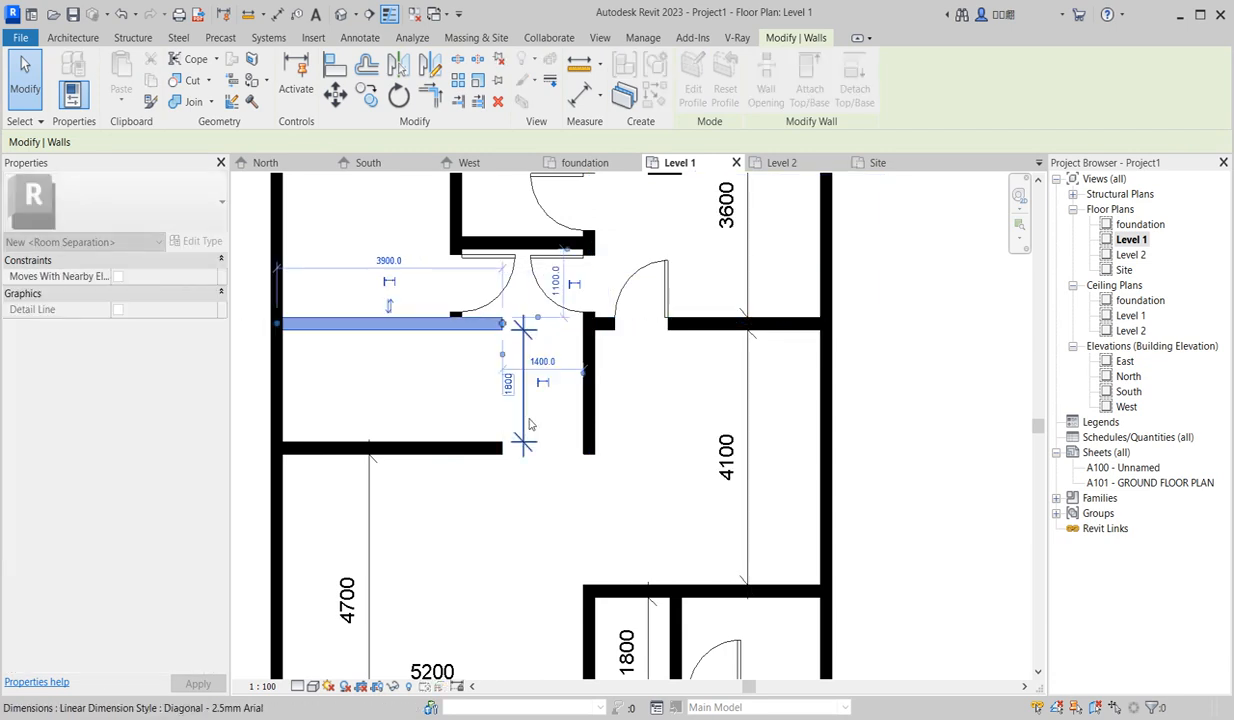
click(559, 421)
Flip the hand of the door to the small room beneath the 4100 mm room.
scroll(558, 454, down, 3)
scroll(546, 355, up, 5)
scroll(525, 420, down, 10)
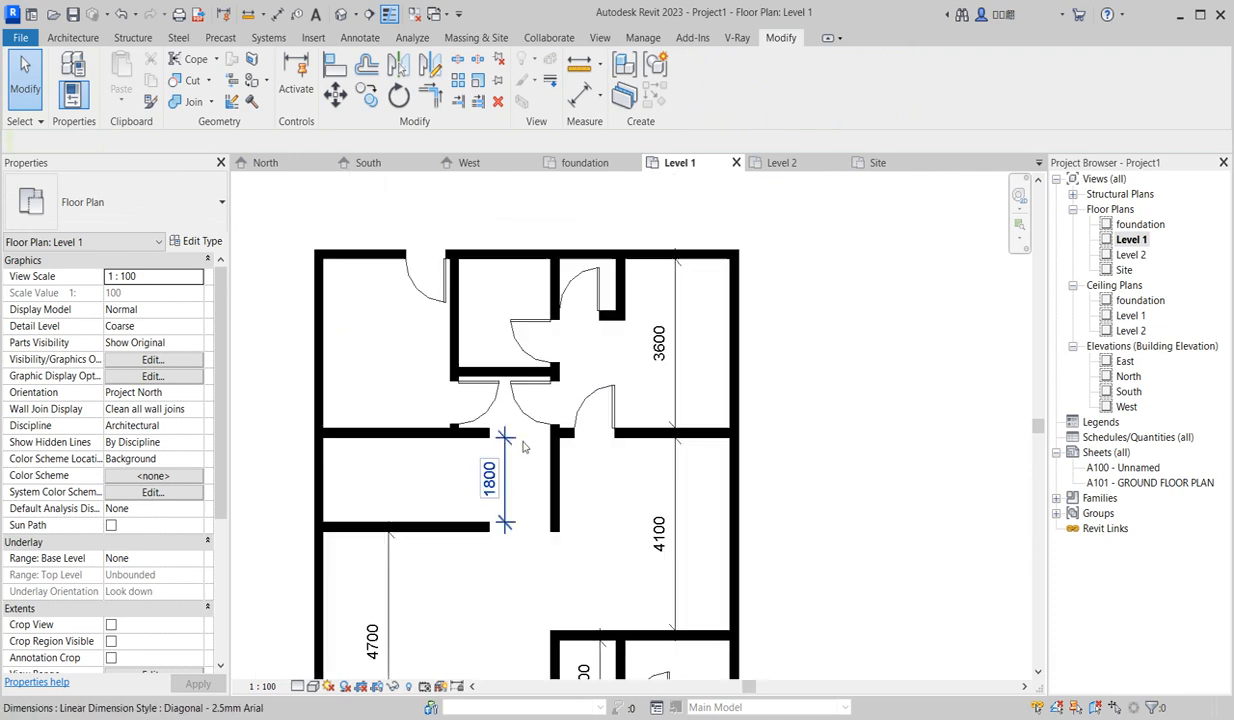
scroll(562, 642, up, 2)
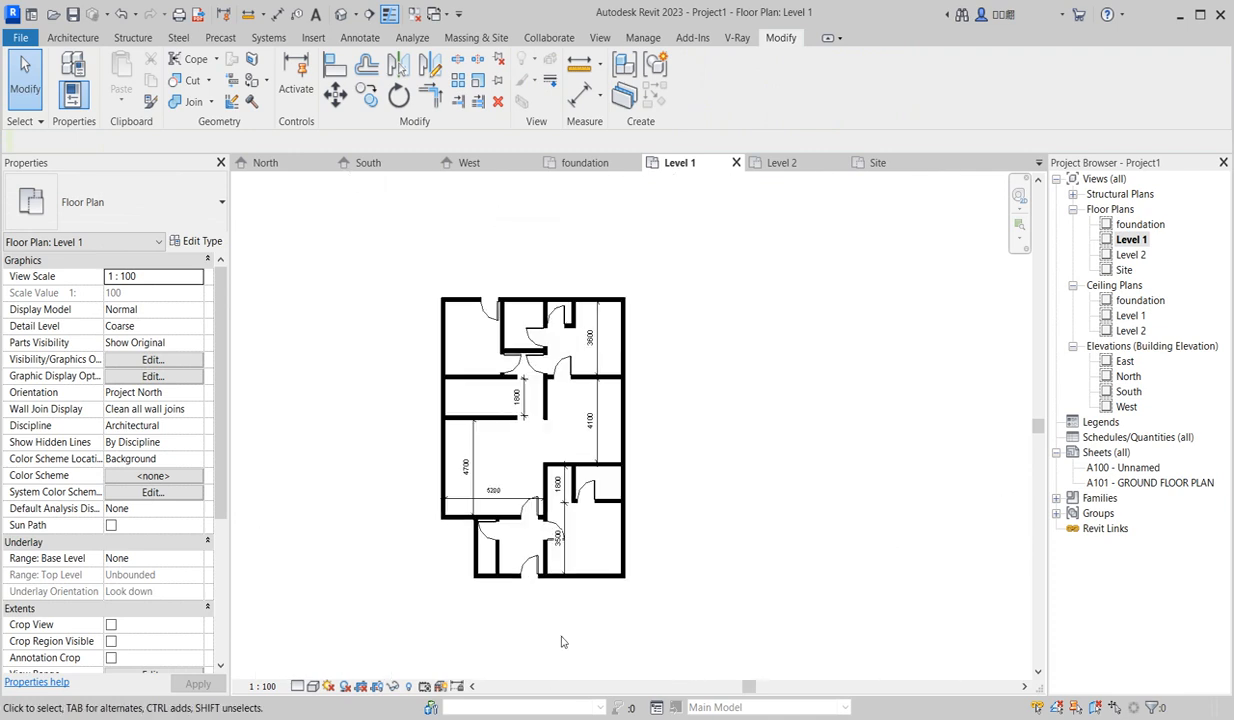
scroll(590, 488, up, 3)
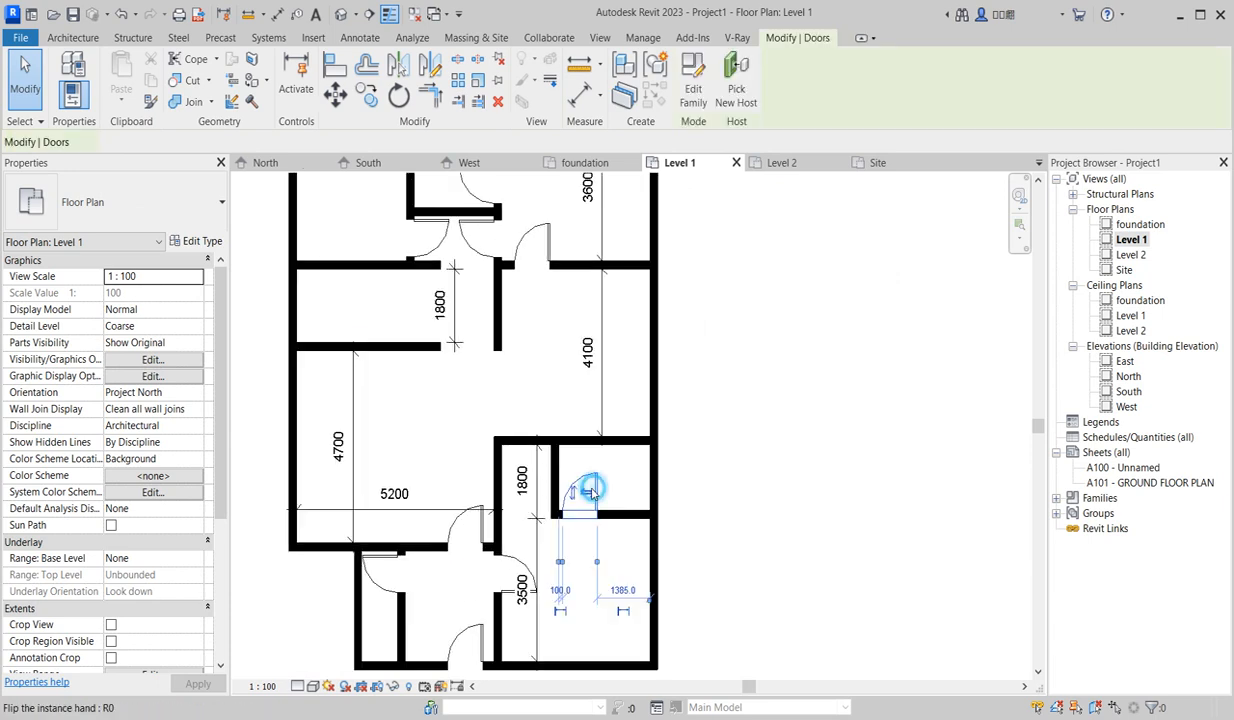
click(588, 492)
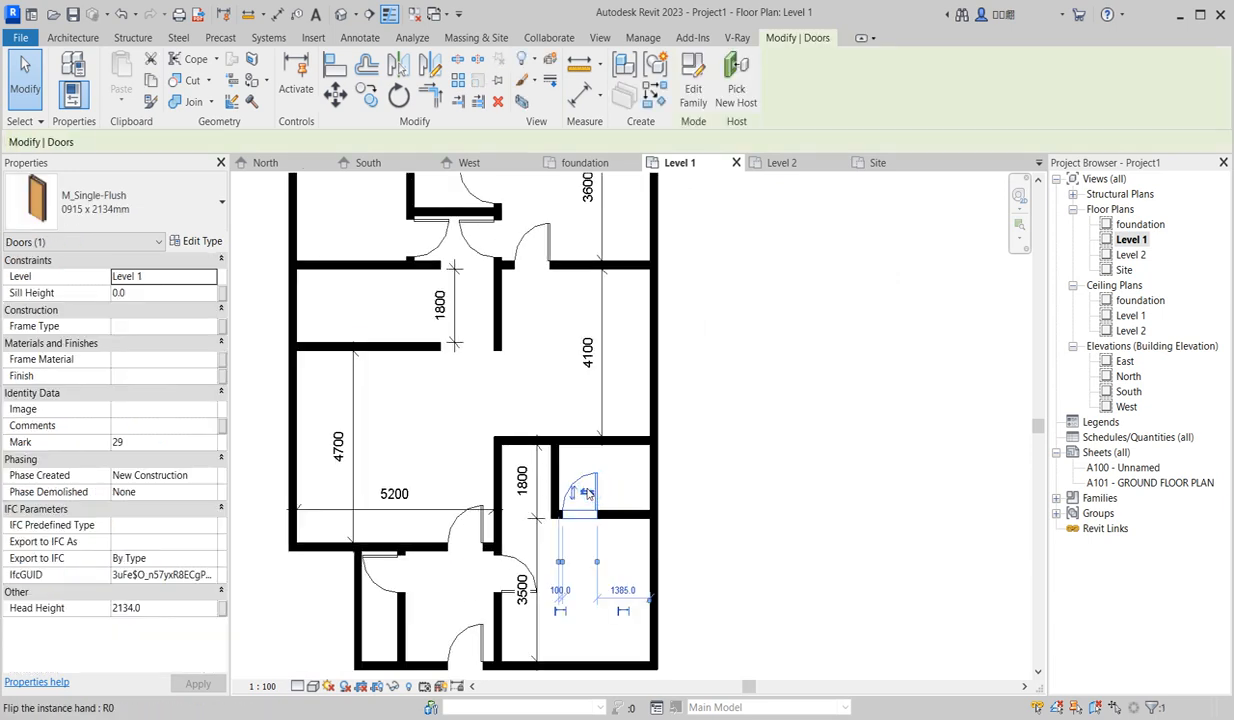
click(551, 375)
scroll(549, 379, down, 3)
scroll(470, 430, up, 2)
scroll(474, 420, down, 3)
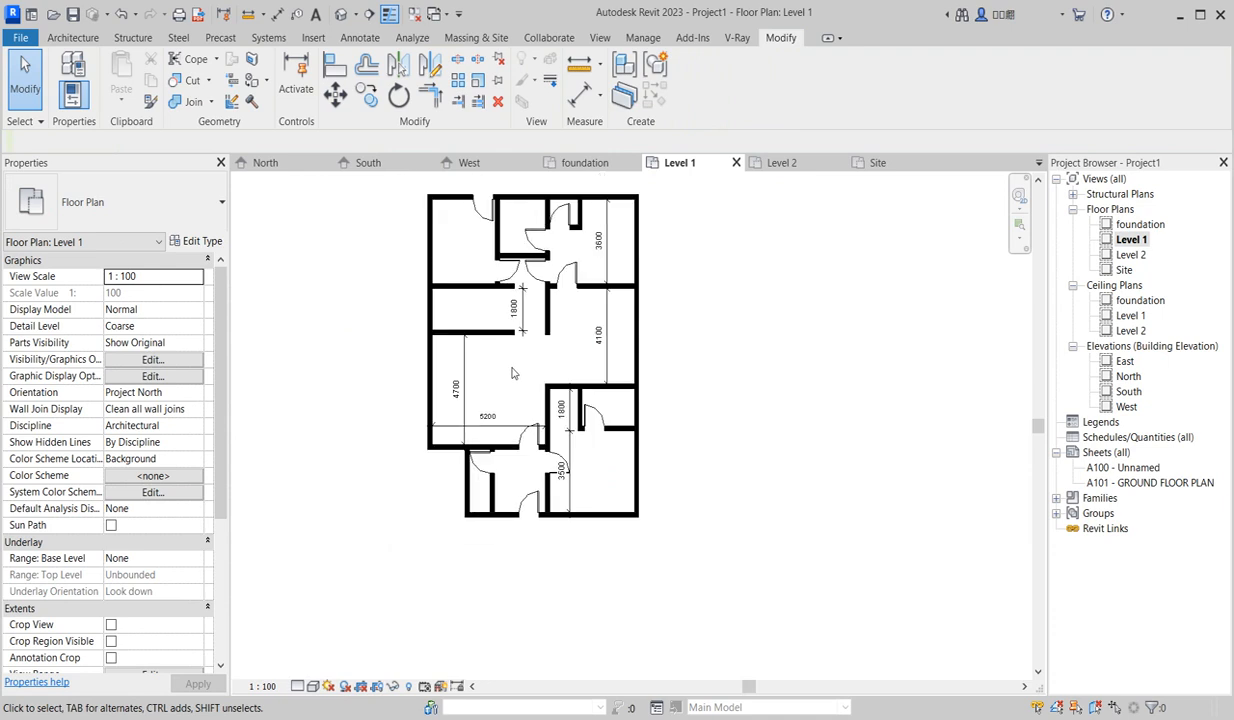
Flip the hand of the small closet's door at the upper edge of the plan.
scroll(556, 271, up, 4)
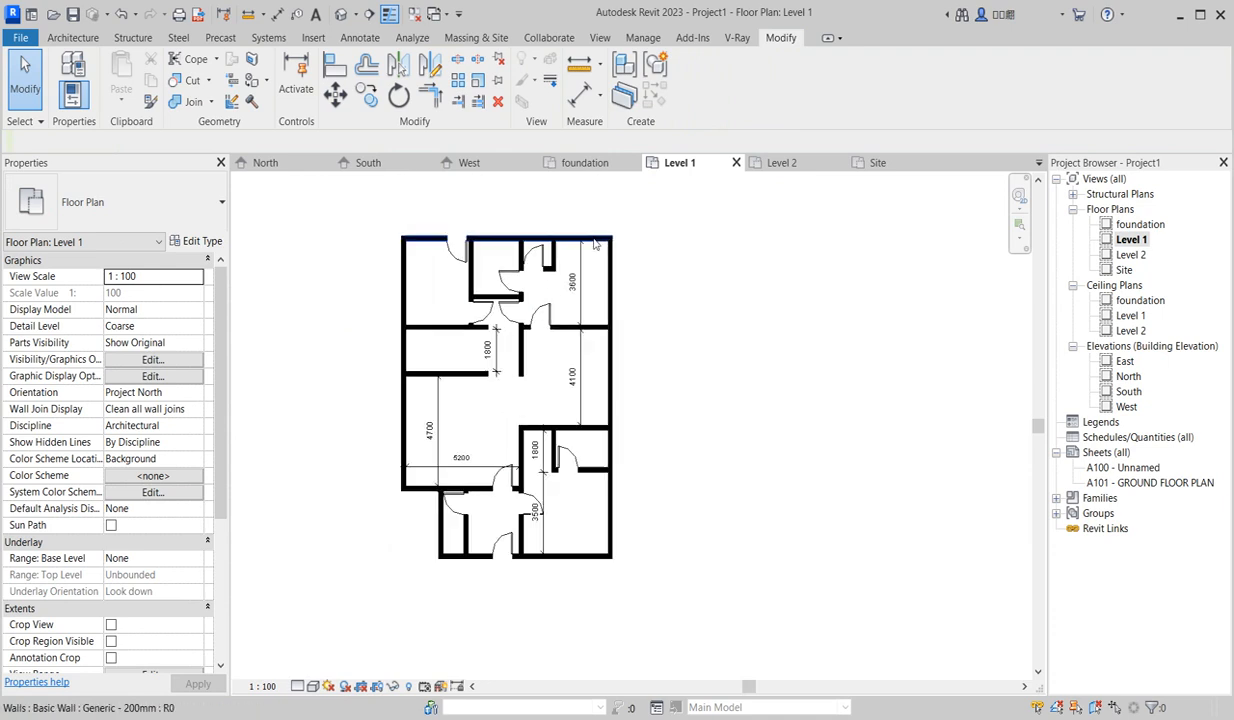
click(530, 262)
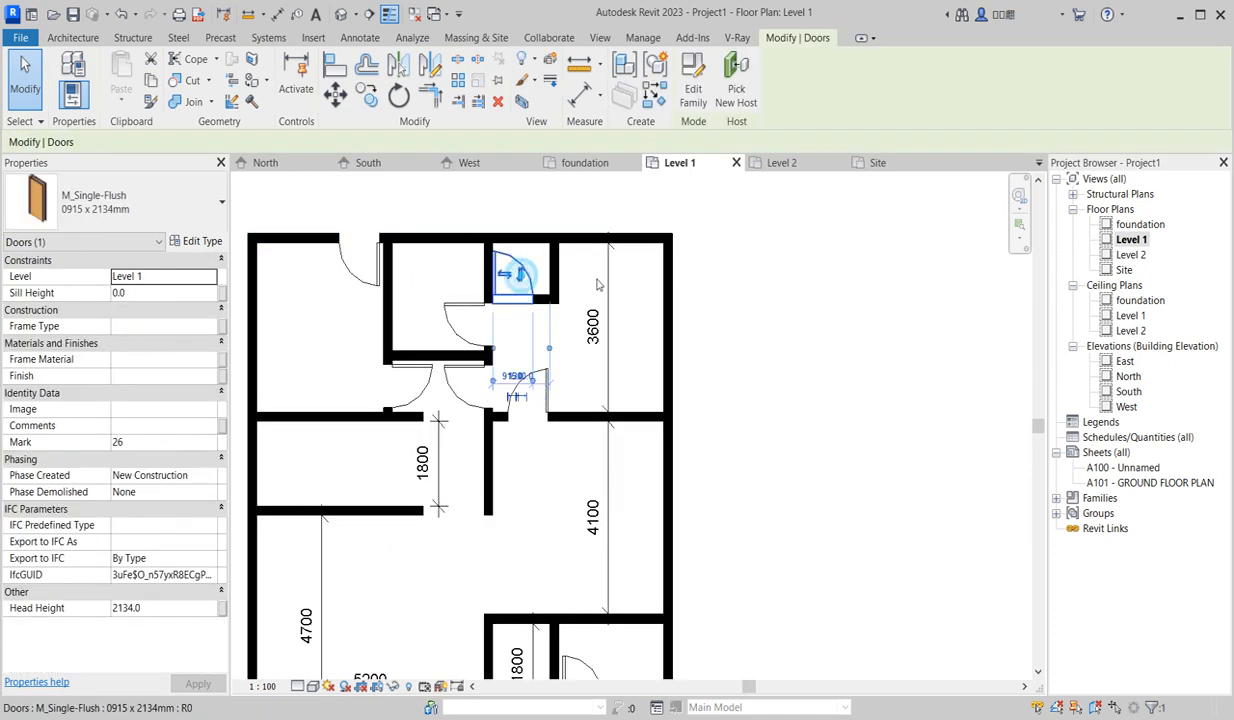
scroll(612, 330, down, 2)
click(617, 345)
scroll(580, 358, up, 2)
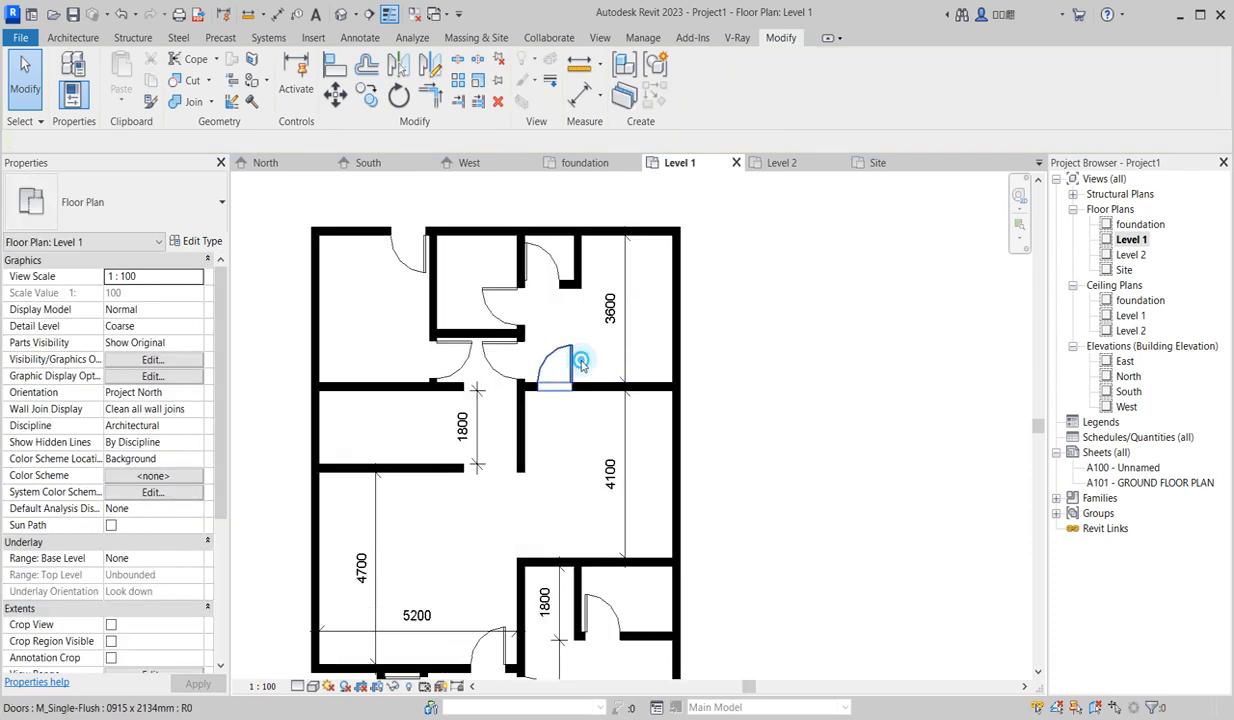
Flip the hand and facing of the door between the 3600 and 4100 mm rooms and align it with the central wall's face.
click(573, 378)
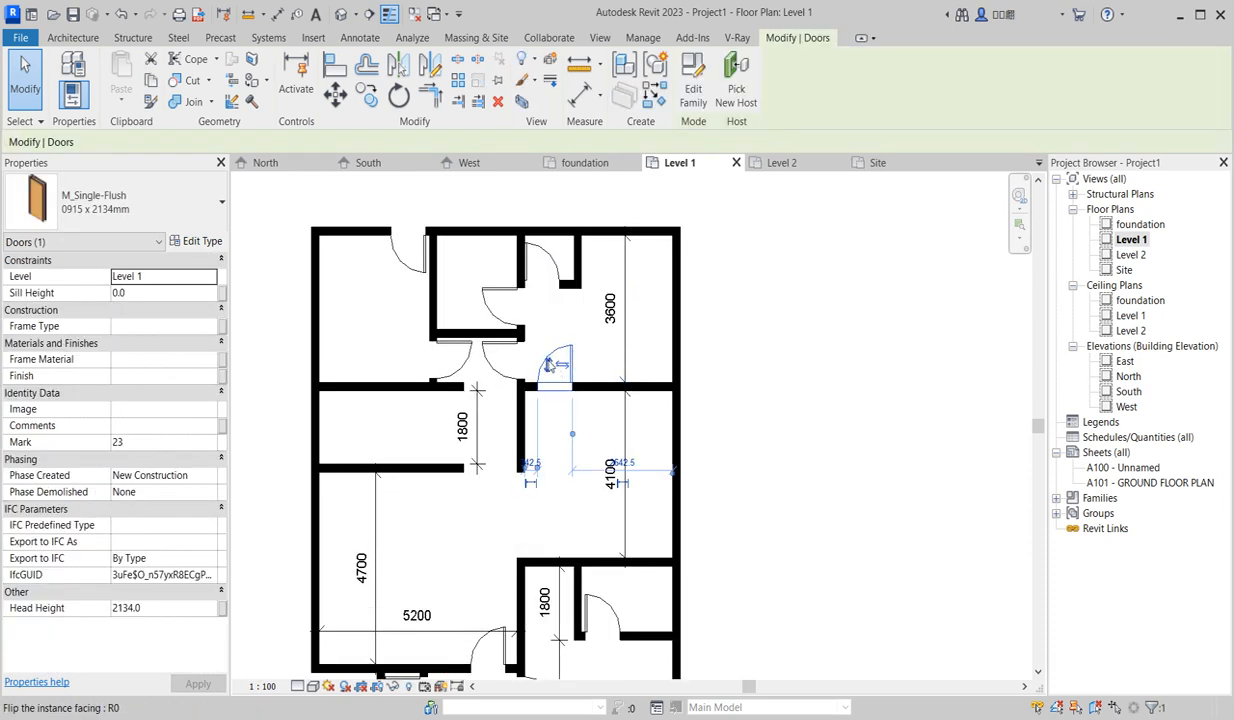
click(564, 411)
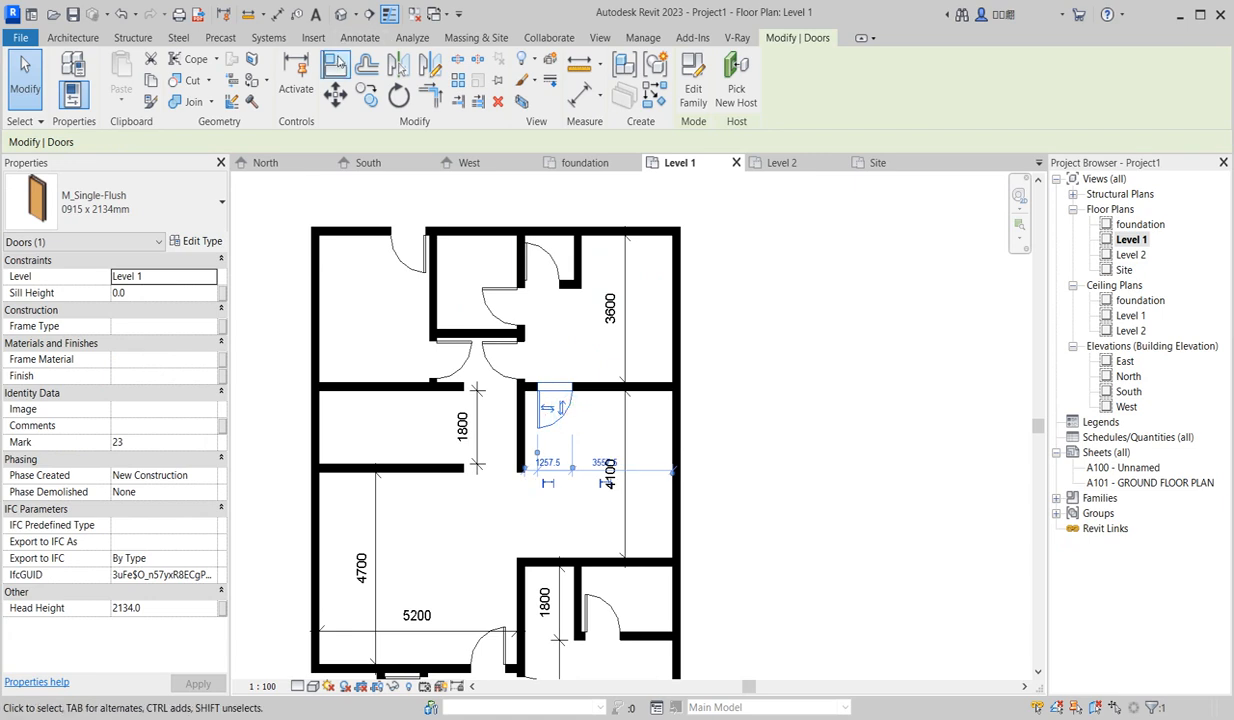
key(a)
key(l)
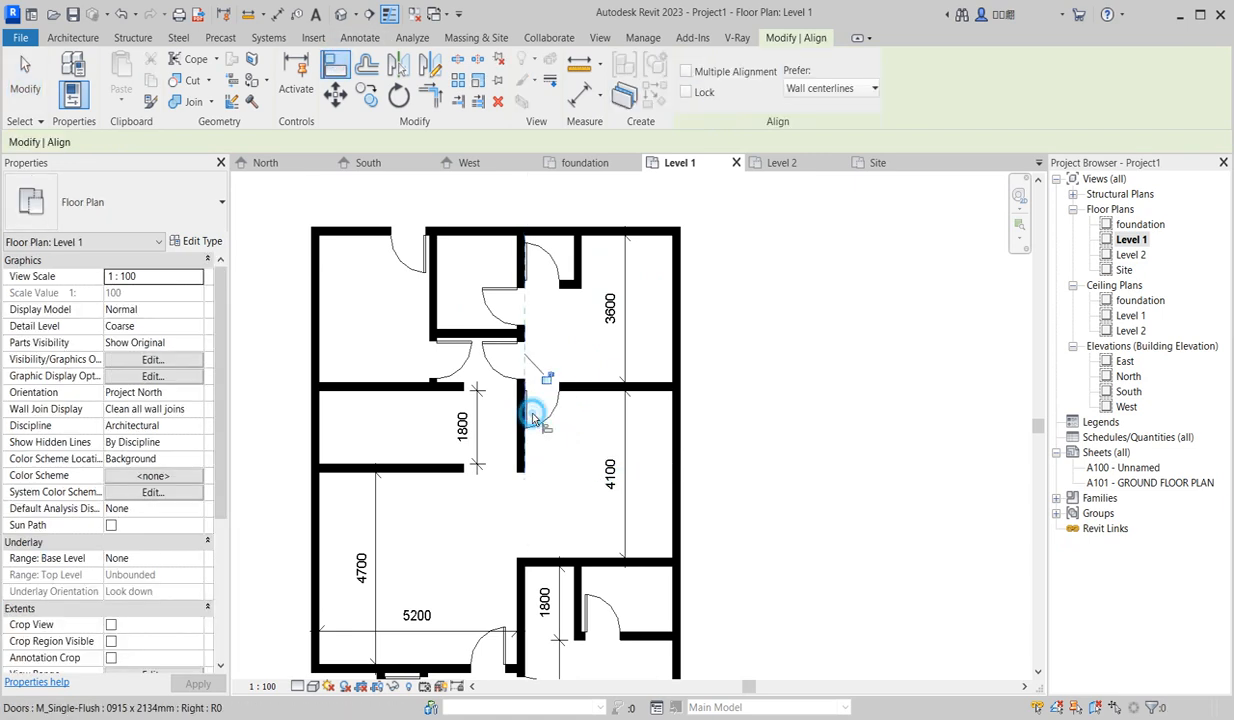
Align the exterior door of the upper-left room with the face of the adjacent partition wall.
scroll(505, 289, up, 2)
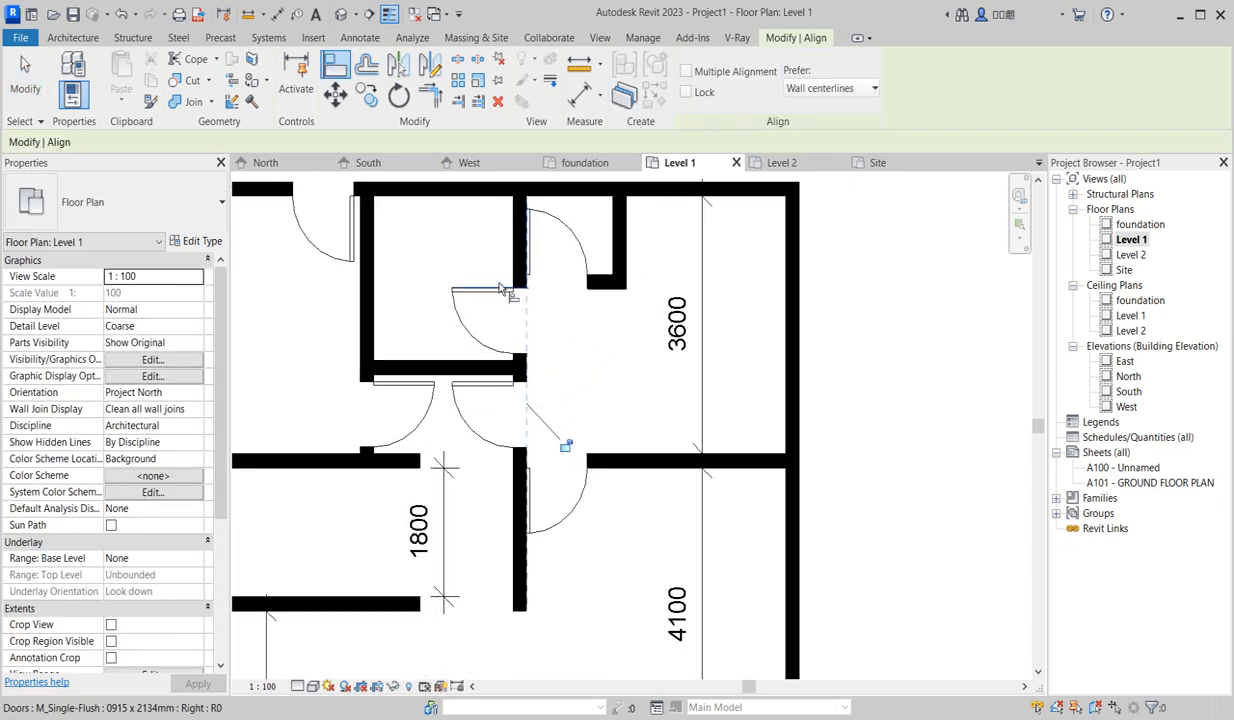
click(358, 252)
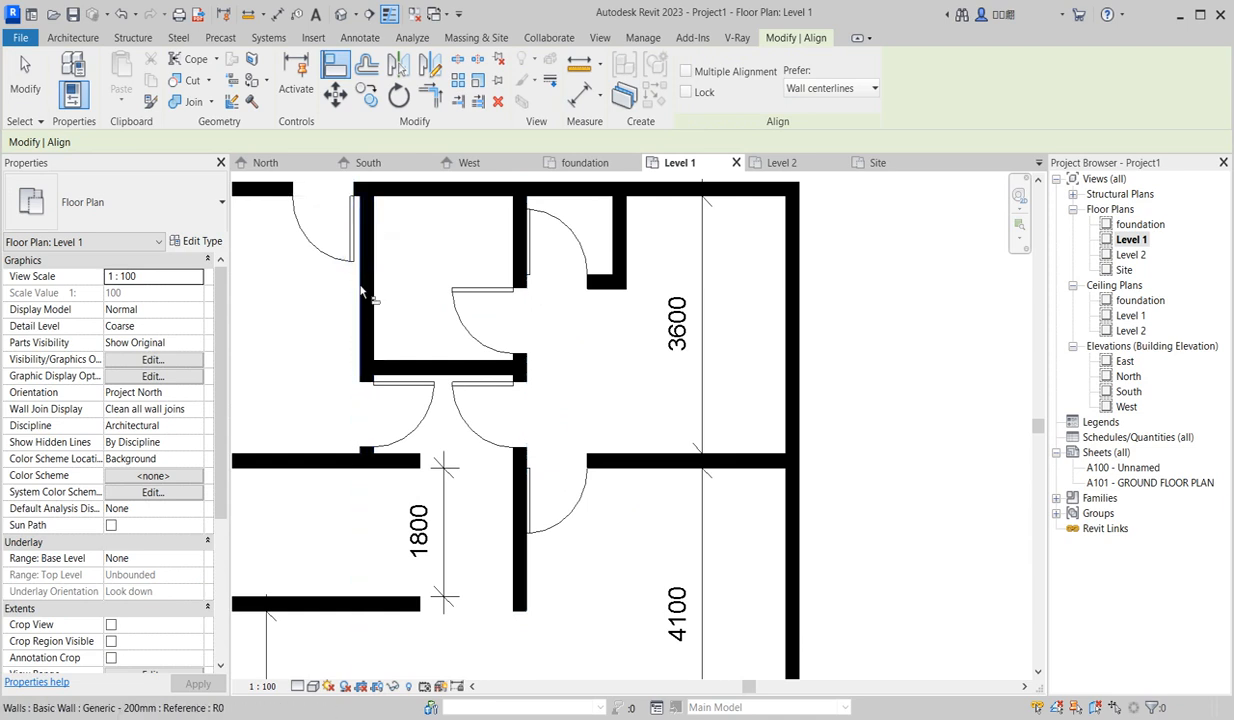
scroll(400, 295, down, 3)
scroll(450, 300, up, 2)
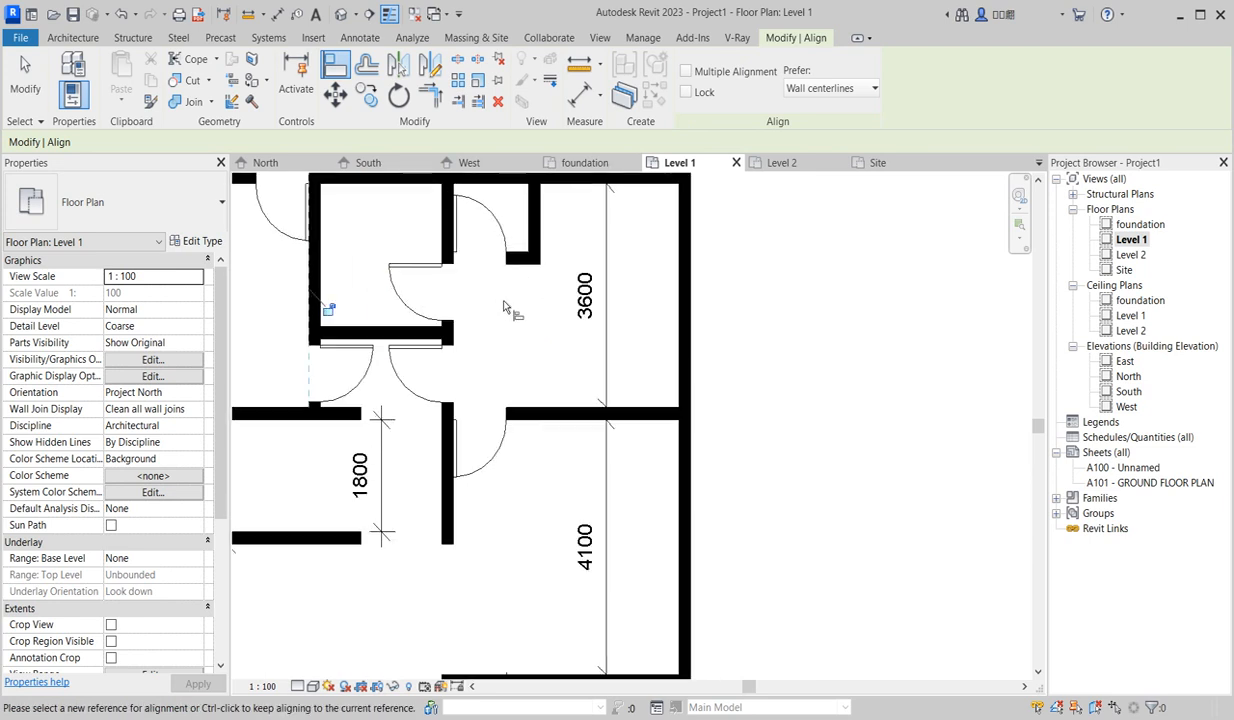
right_click(503, 300)
click(530, 311)
right_click(448, 268)
click(480, 280)
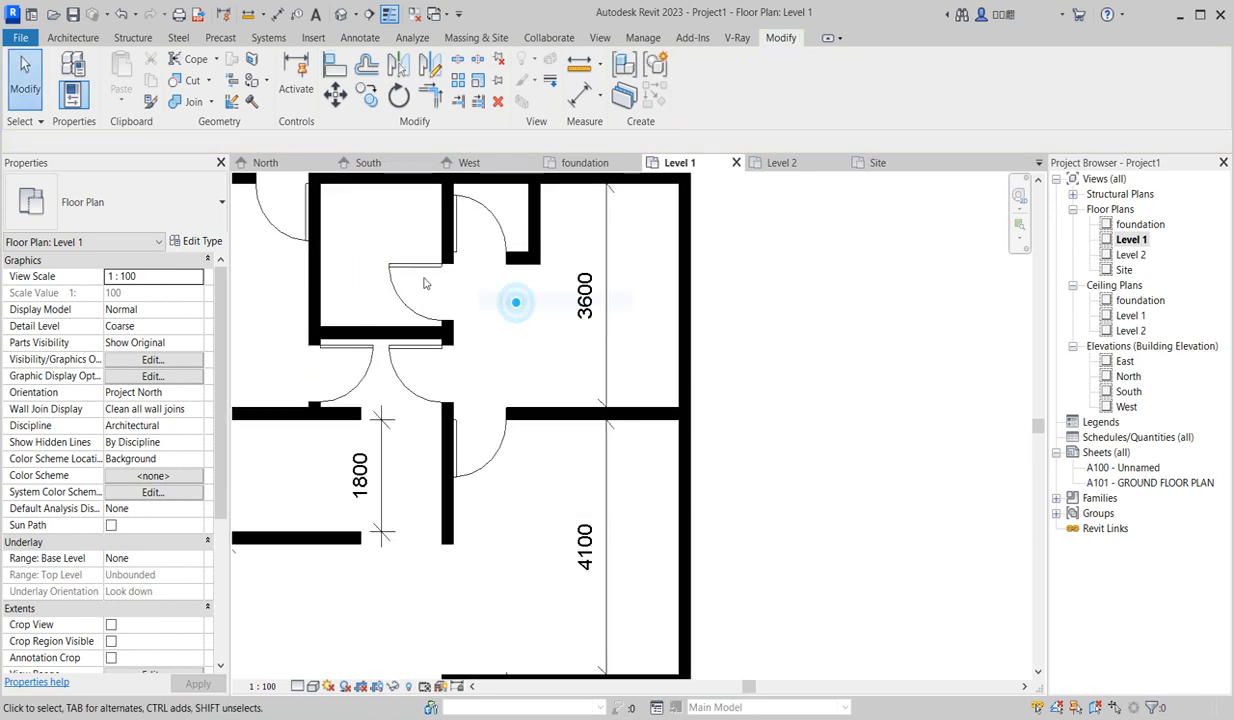
Flip the hand of the small room's door beside the closet and align it with the upper face of the room's lower wall.
click(420, 285)
click(420, 285)
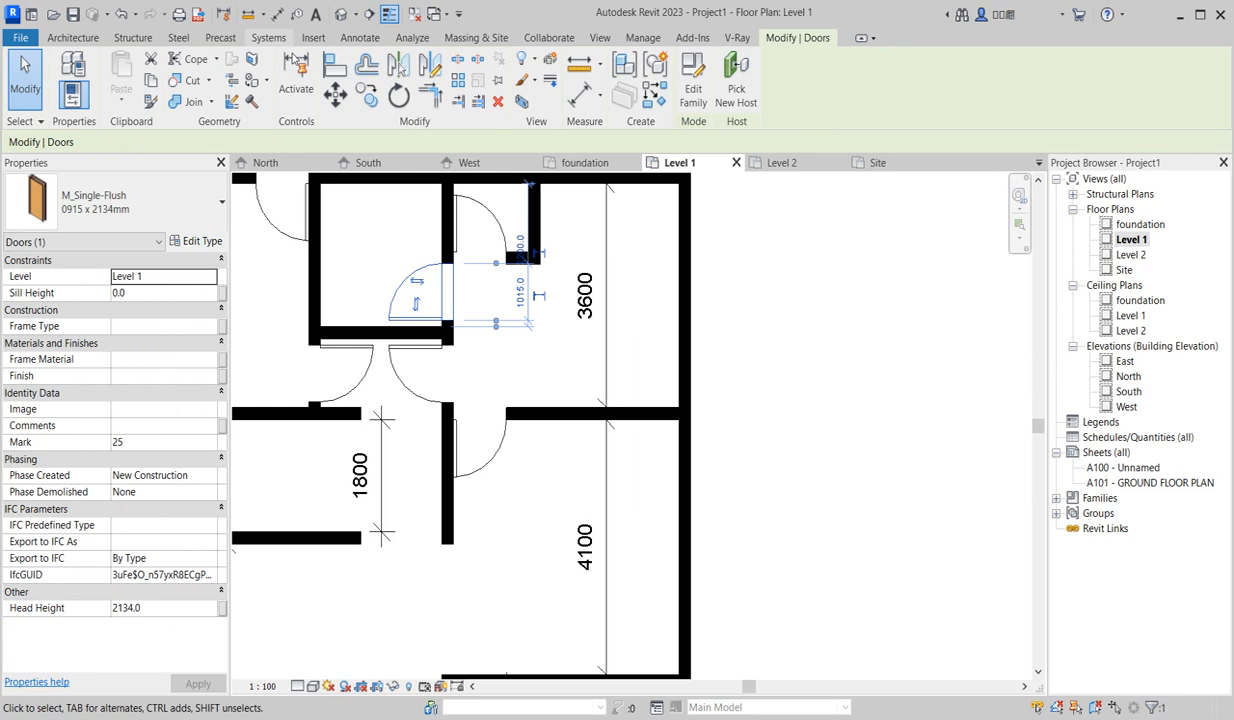
click(336, 66)
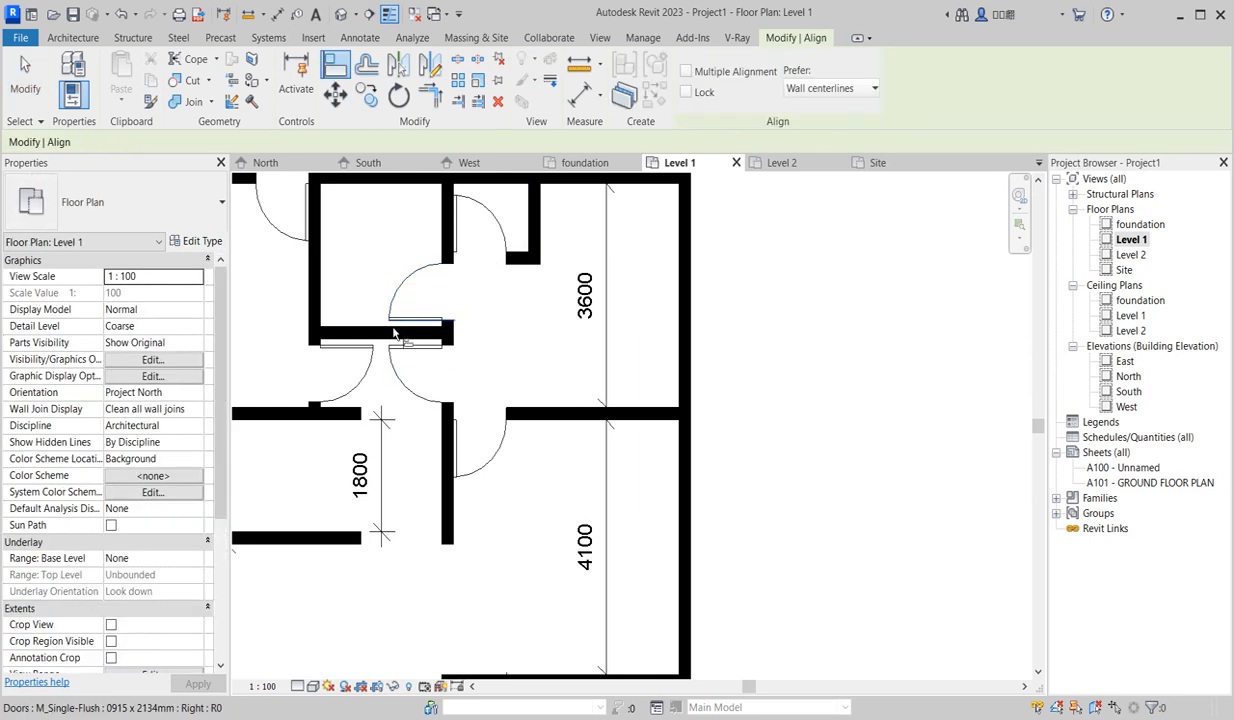
scroll(350, 340, up, 2)
click(390, 318)
click(455, 307)
scroll(455, 310, down, 2)
scroll(460, 308, up, 2)
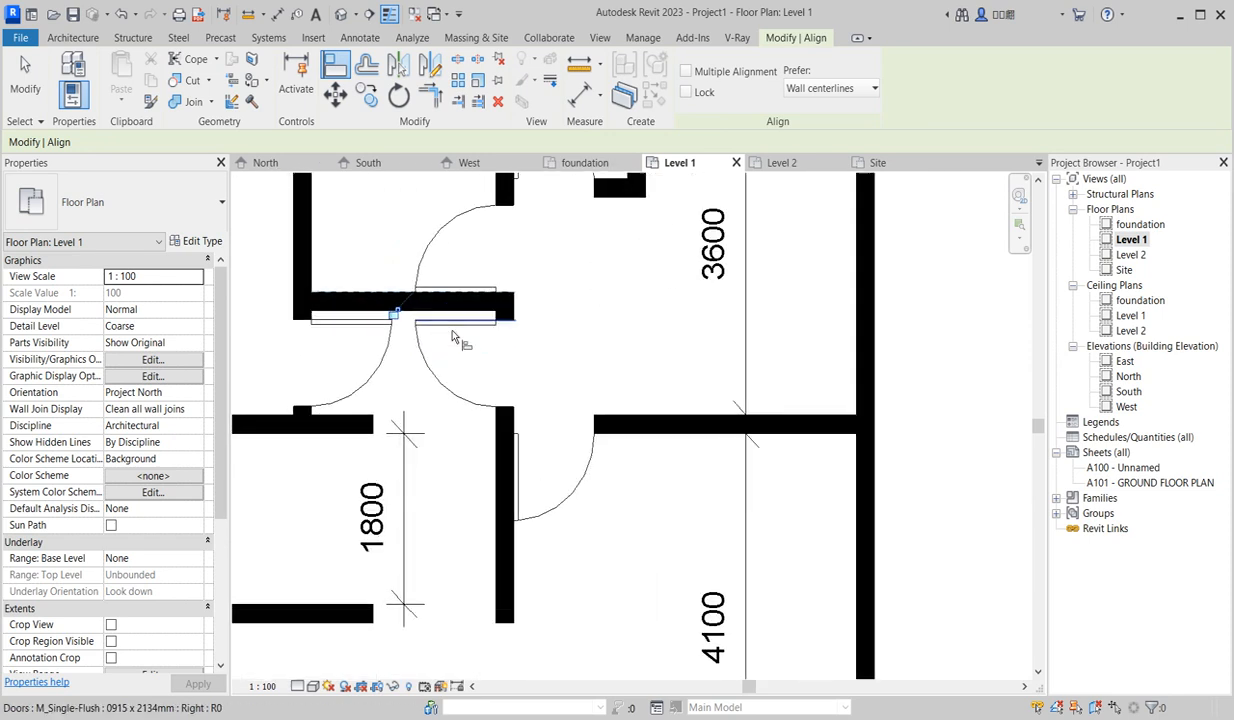
Align the two facing corridor doors with the bottom face of the short horizontal wall above them.
click(456, 307)
click(458, 319)
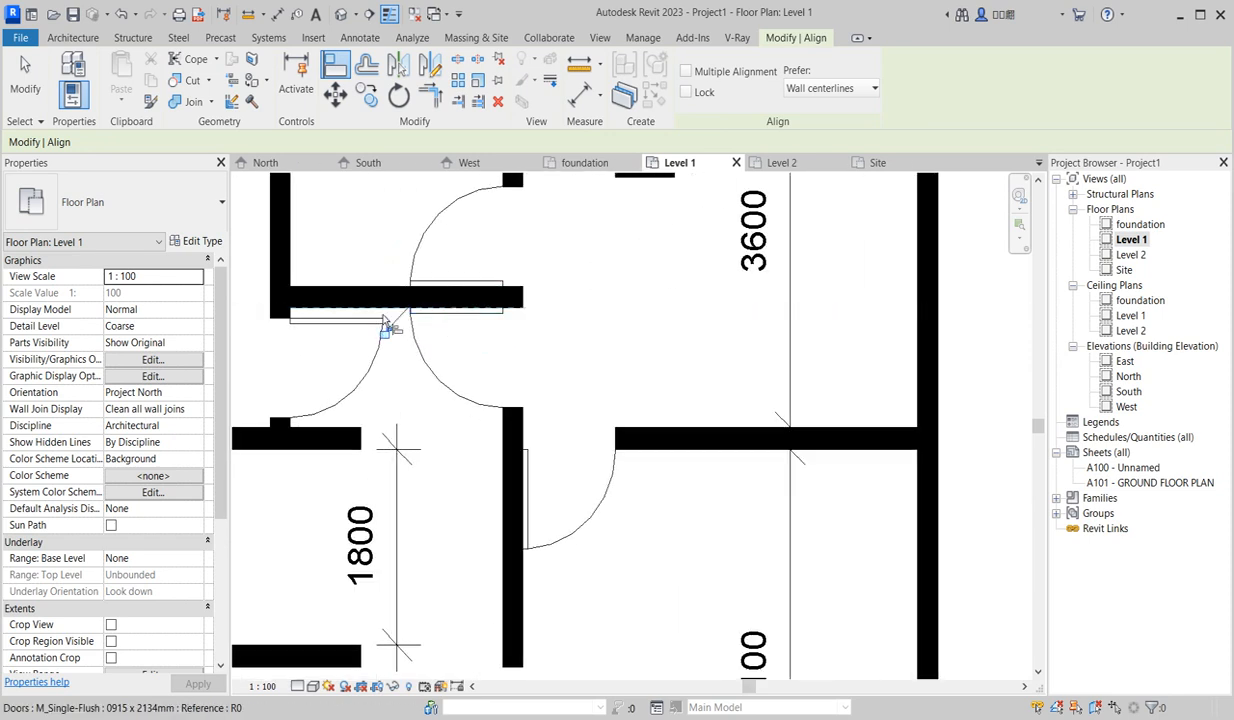
click(371, 307)
click(368, 324)
scroll(368, 324, down, 4)
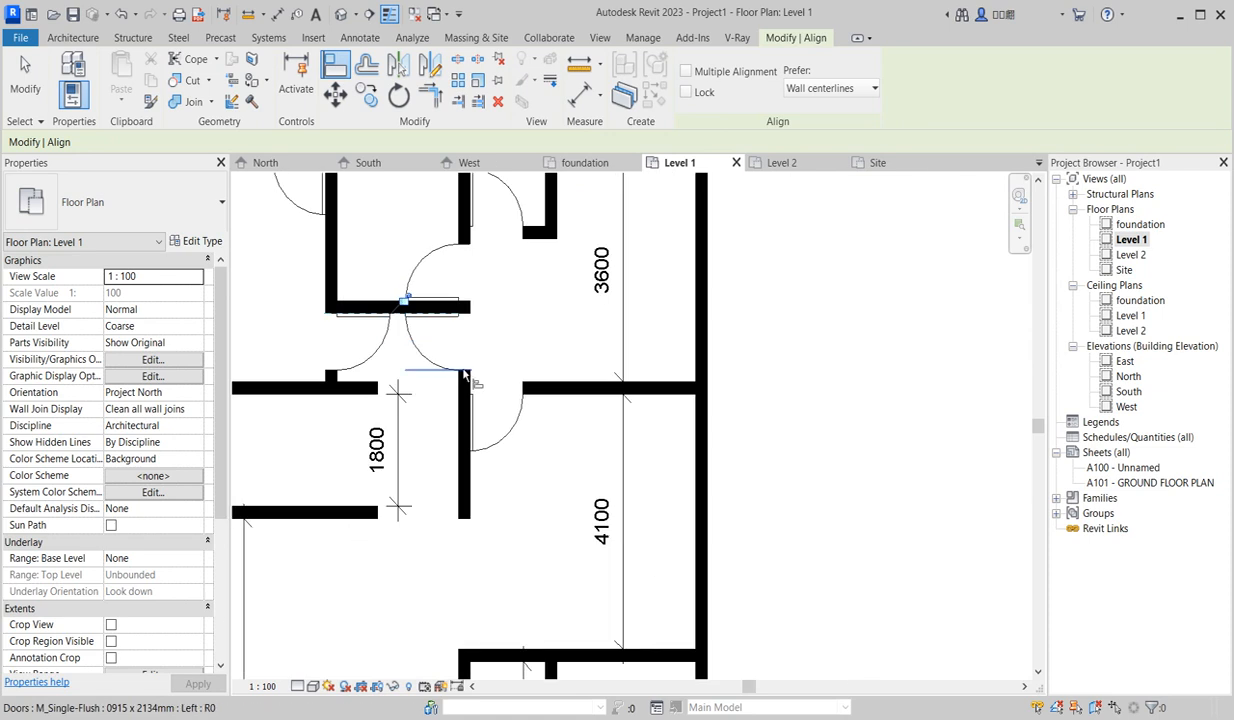
Align the door of the small room beneath the 4100 mm room with its left partition wall's inner face.
scroll(493, 494, up, 4)
scroll(493, 494, up, 2)
click(516, 502)
click(528, 559)
scroll(498, 510, down, 4)
Align the 5200 mm room's door and the bottom exterior door with the left face of the central vertical wall.
scroll(496, 504, up, 5)
click(492, 392)
click(468, 475)
scroll(468, 475, down, 4)
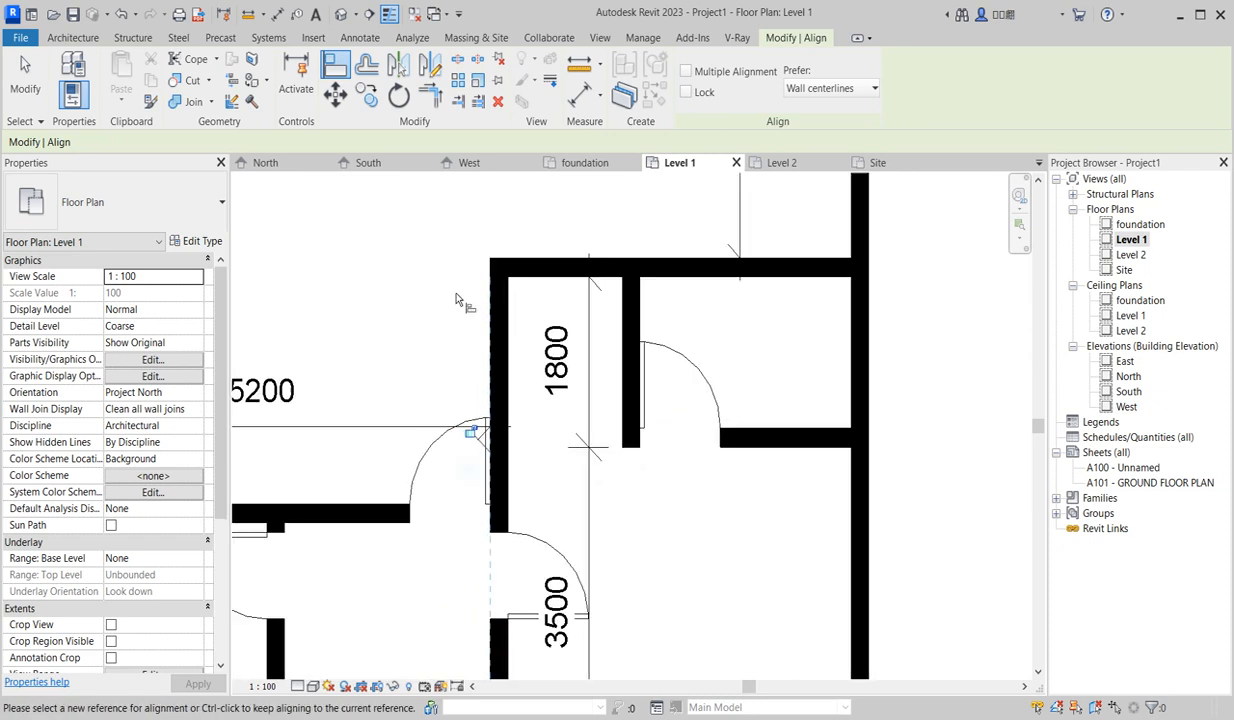
scroll(478, 400, up, 2)
click(481, 405)
click(463, 395)
scroll(420, 445, down, 3)
Align the narrow lower-left room's door with the bottom face of the 5200 mm room's lower wall.
scroll(406, 328, up, 6)
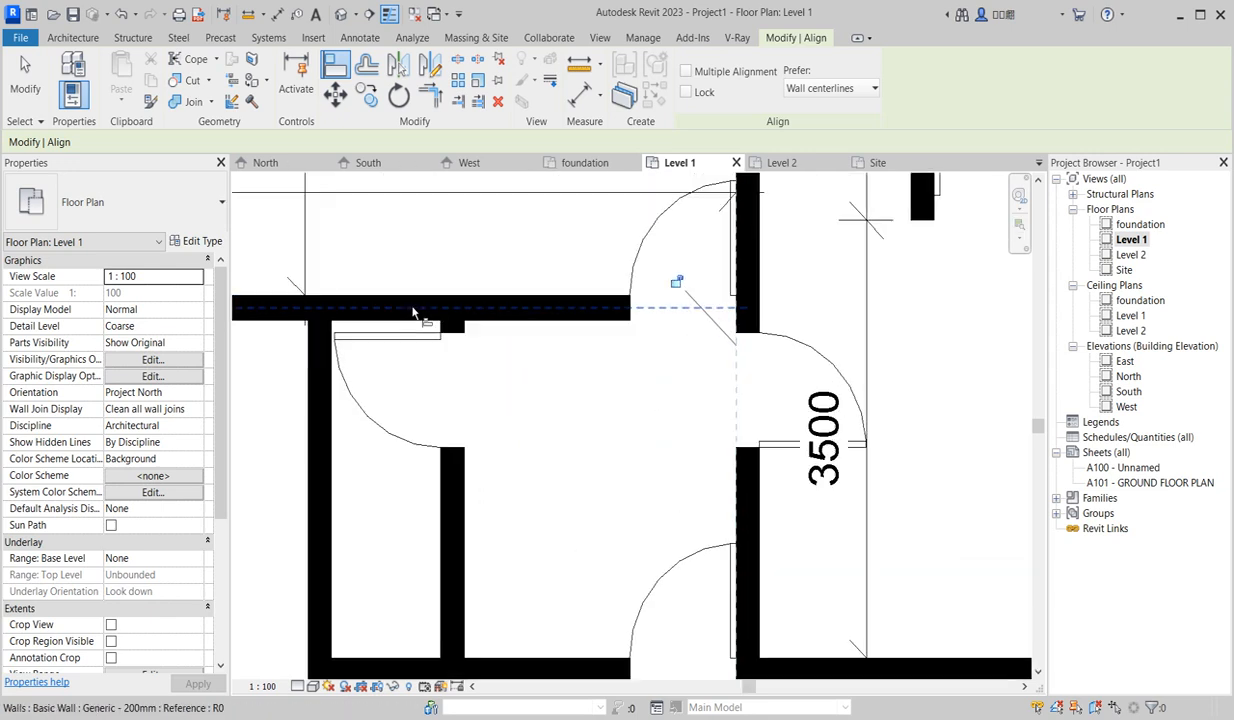
click(403, 327)
click(404, 343)
scroll(559, 408, down, 6)
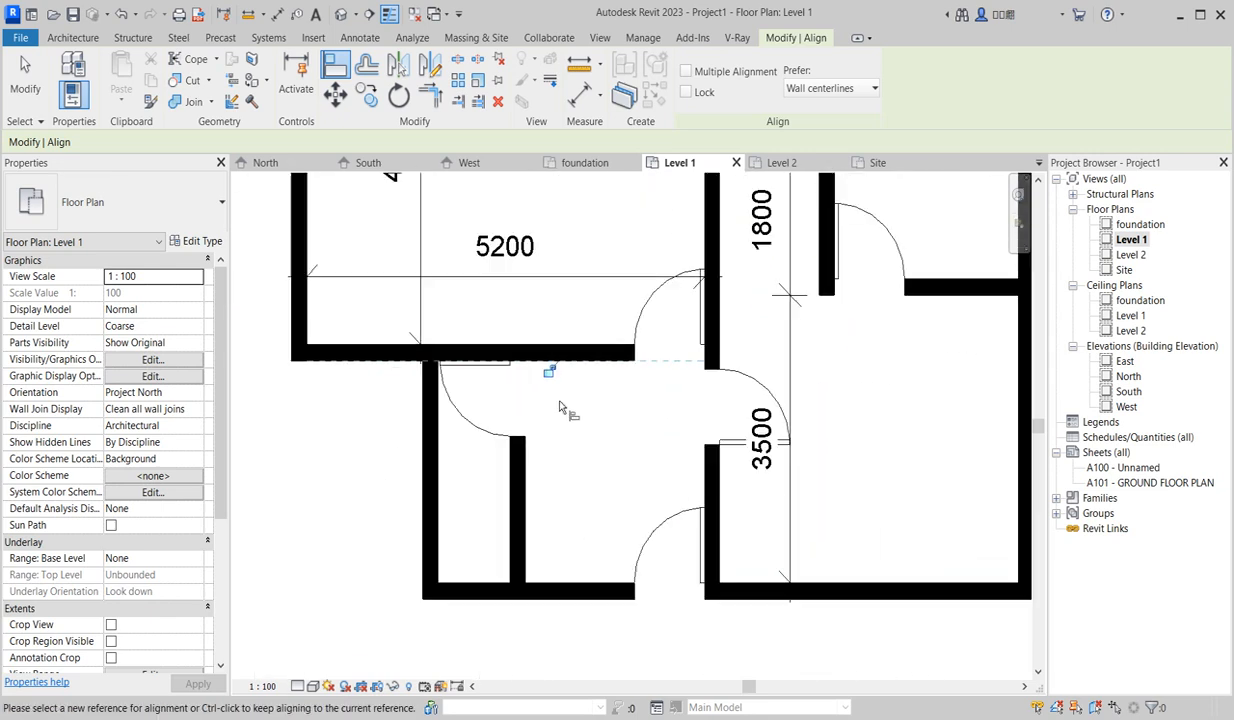
scroll(640, 433, up, 5)
right_click(567, 372)
scroll(600, 440, down, 4)
scroll(604, 452, down, 2)
scroll(570, 340, up, 5)
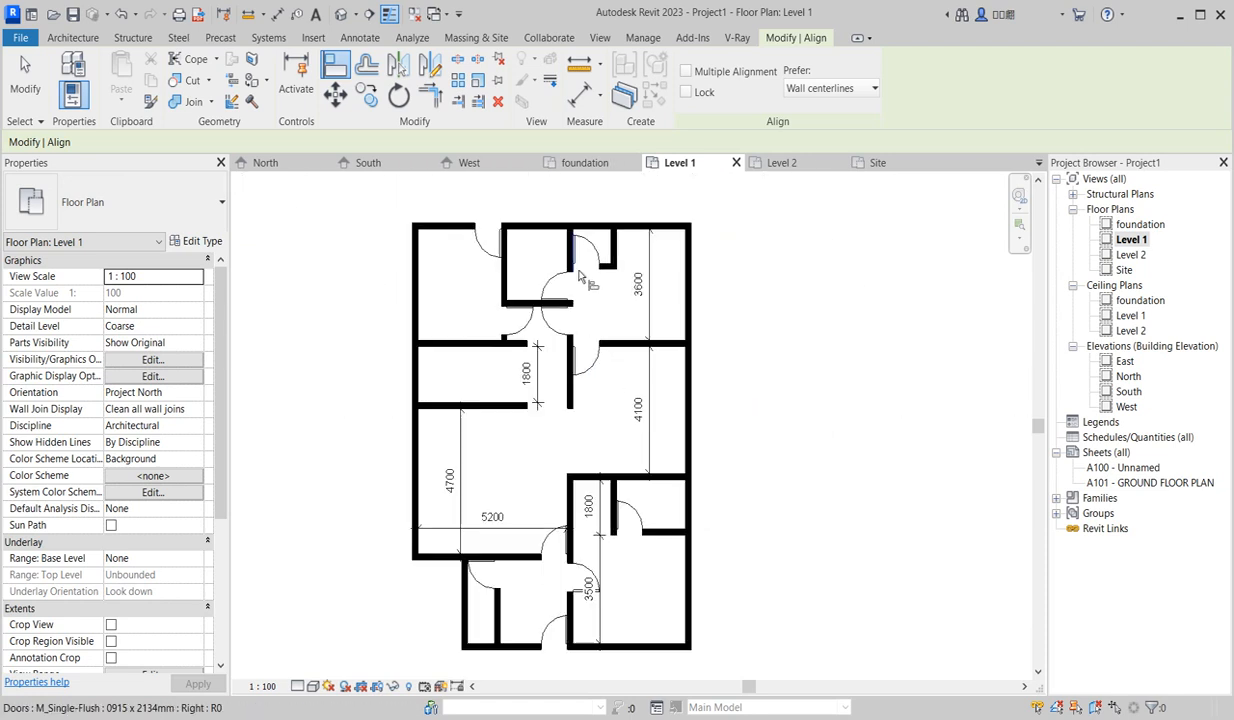
Split the top exterior wall above the closet and shorten its left segment to end at the closet's left partition.
scroll(575, 320, down, 3)
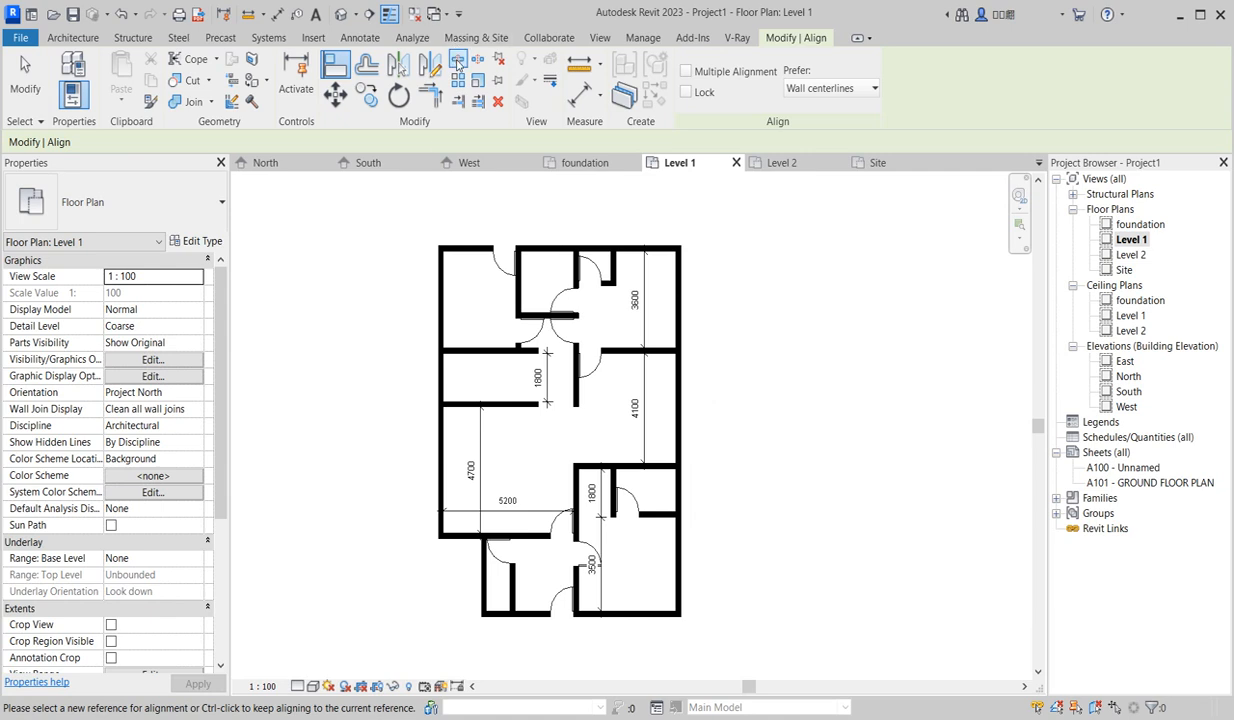
click(458, 60)
scroll(610, 262, up, 4)
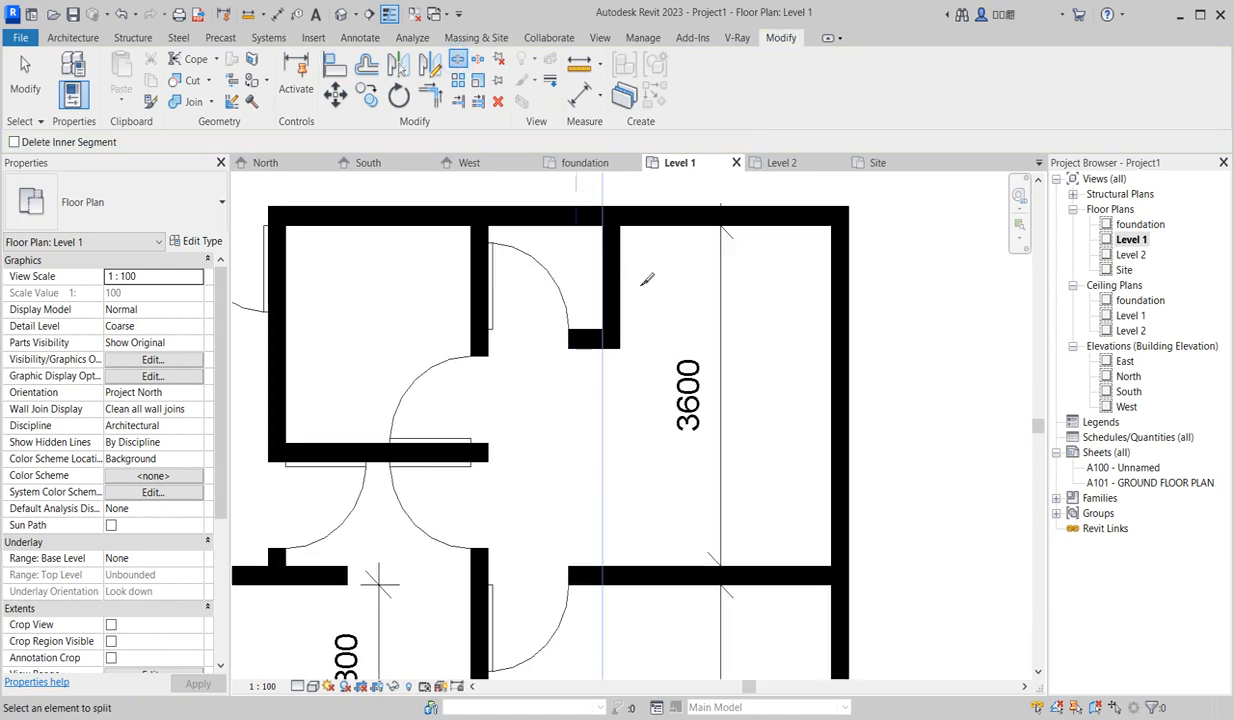
right_click(630, 265)
click(683, 277)
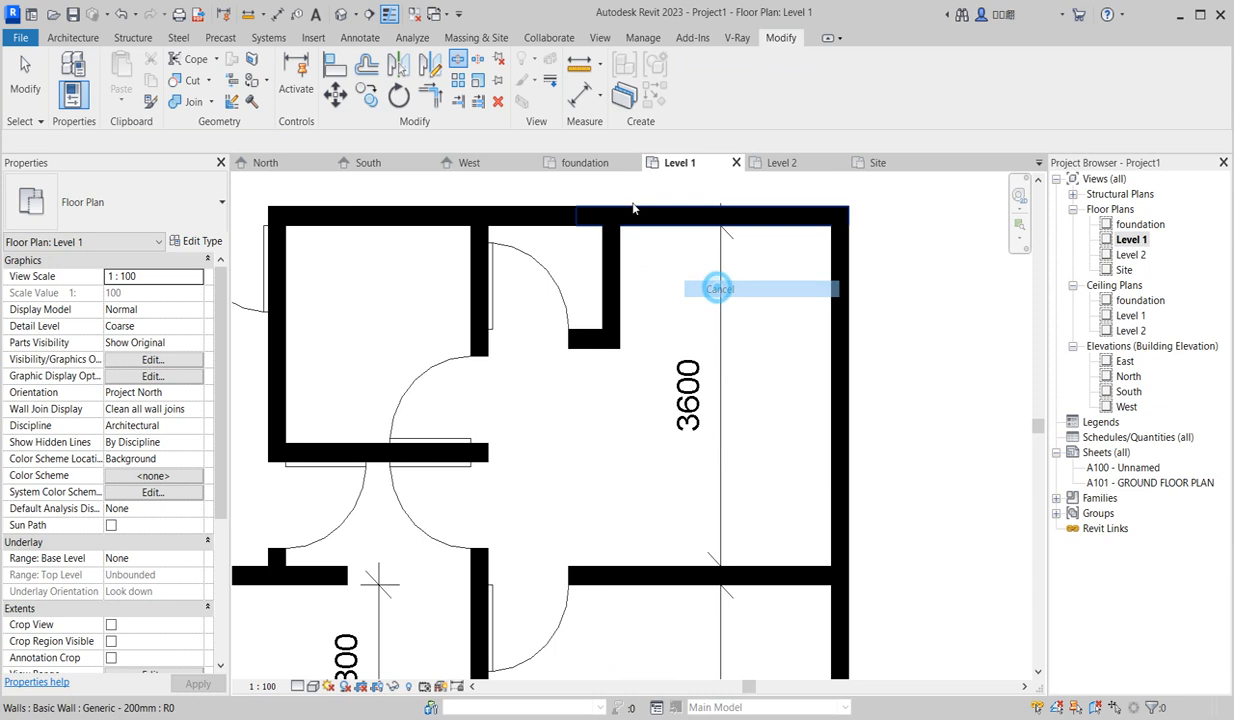
click(582, 215)
scroll(577, 215, up, 2)
drag(576, 216, 370, 216)
click(551, 231)
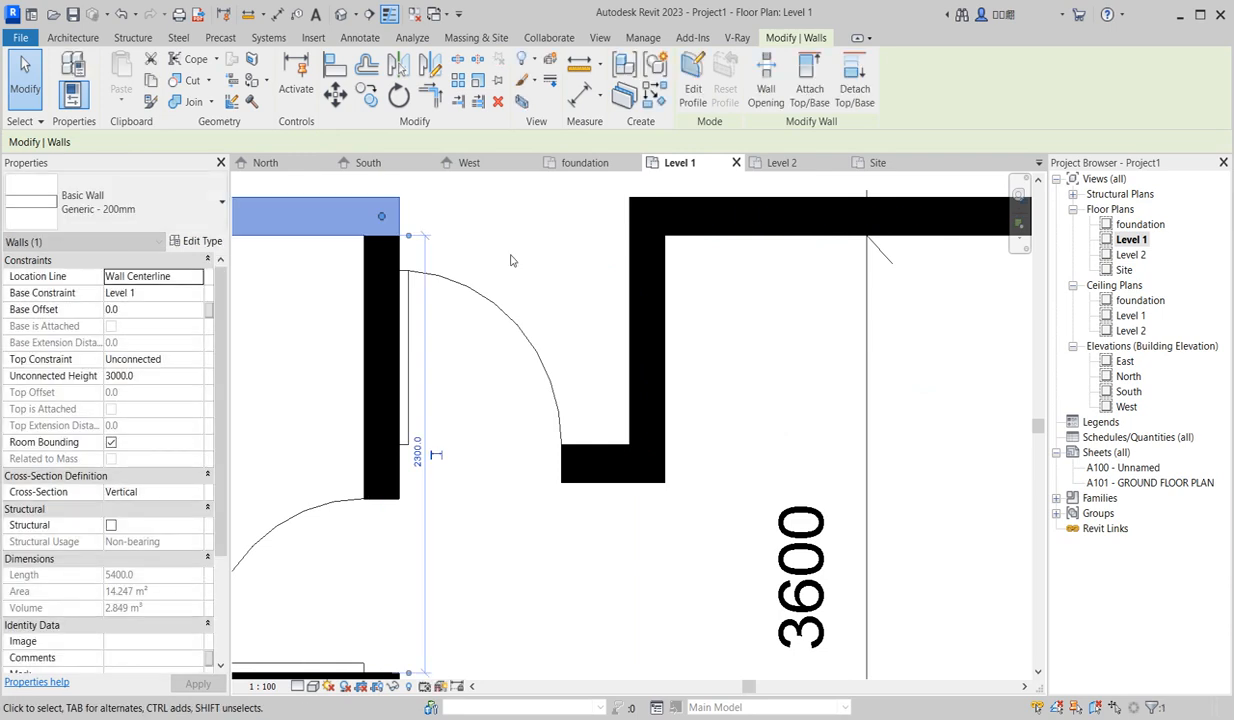
scroll(843, 393, down, 5)
click(824, 381)
scroll(572, 290, down, 3)
middle_drag(524, 439, 493, 402)
scroll(493, 403, up, 3)
scroll(493, 404, down, 3)
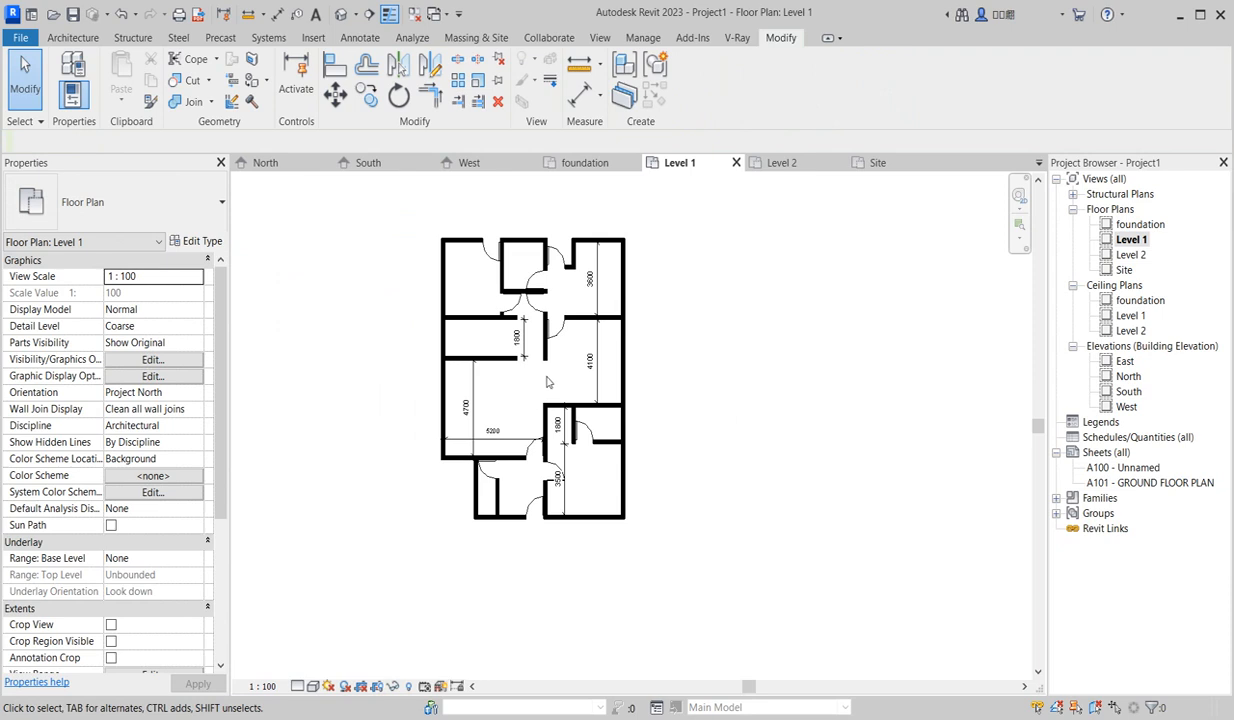
scroll(546, 383, down, 2)
scroll(524, 506, up, 2)
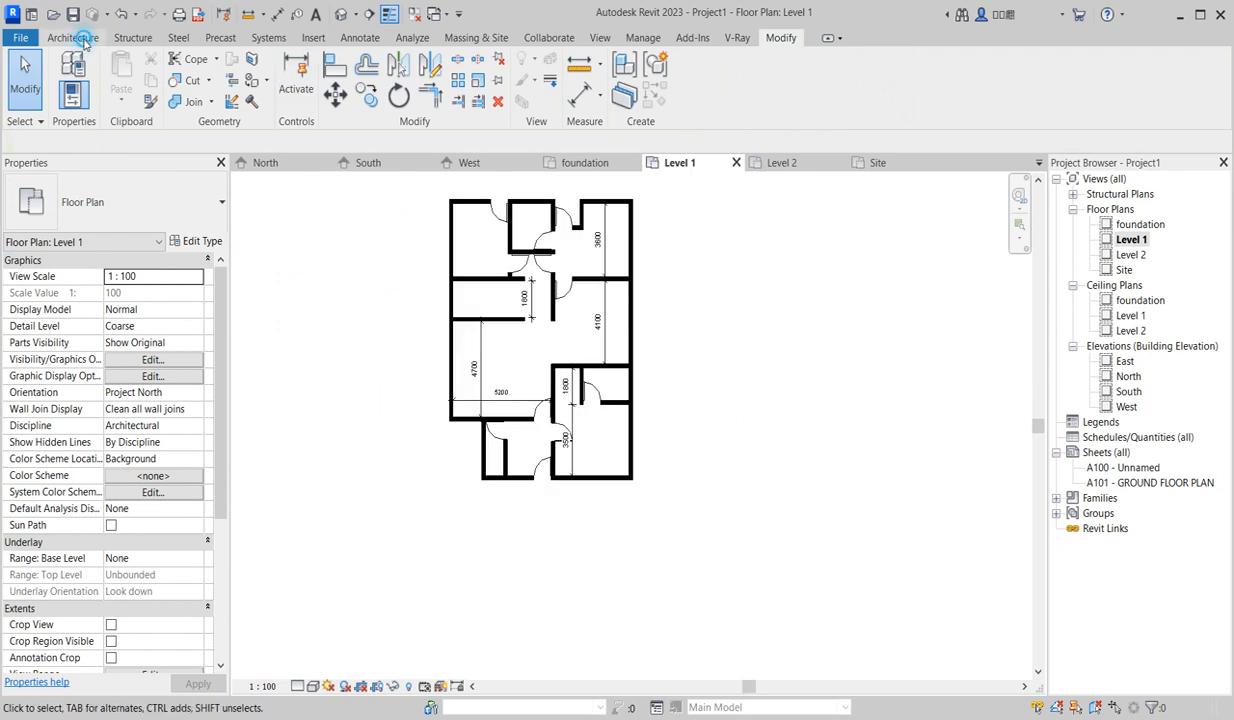
Start a Generic 150mm floor and pick the outer faces of the top, left and right exterior walls as boundary lines.
click(86, 38)
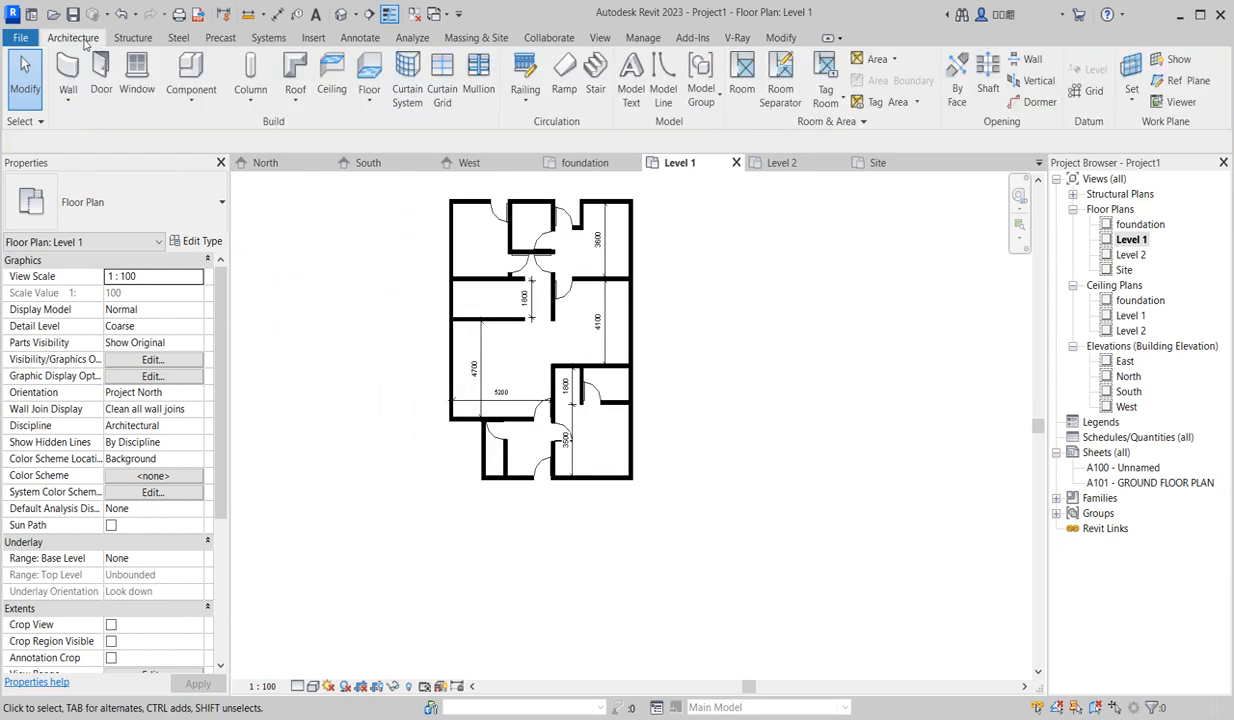
click(369, 104)
click(405, 129)
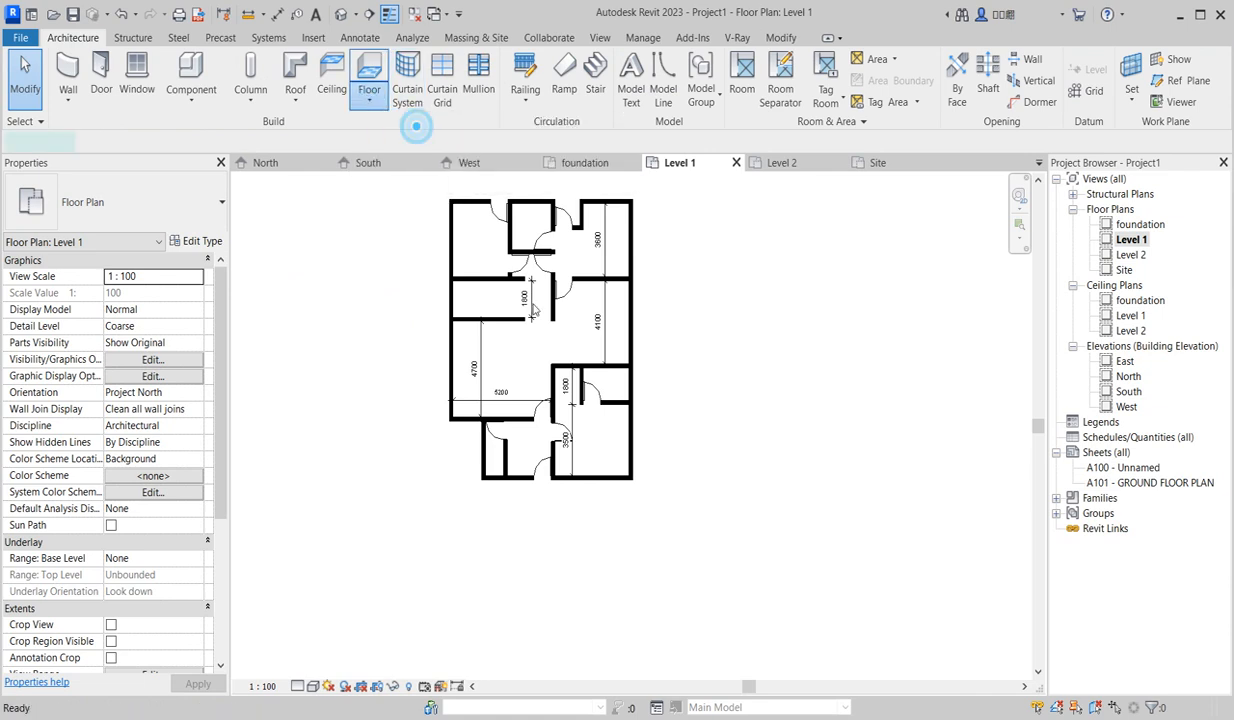
click(198, 241)
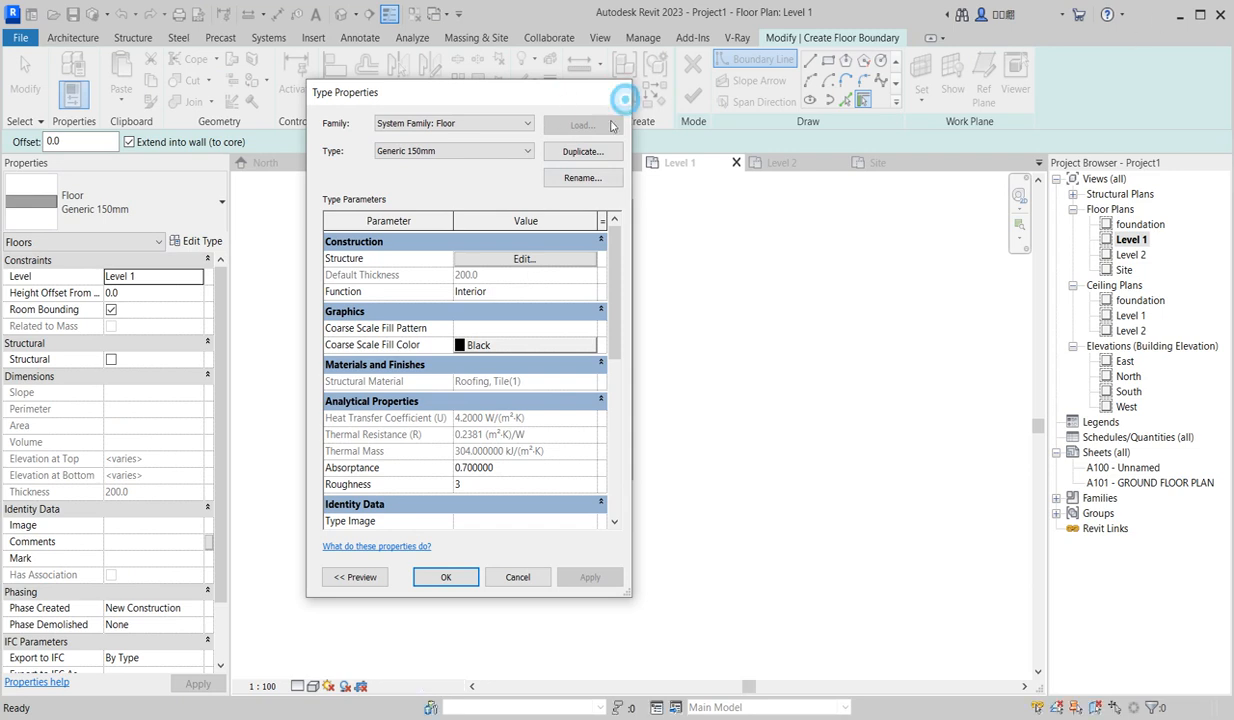
click(618, 92)
click(845, 100)
scroll(460, 205, up, 3)
click(450, 214)
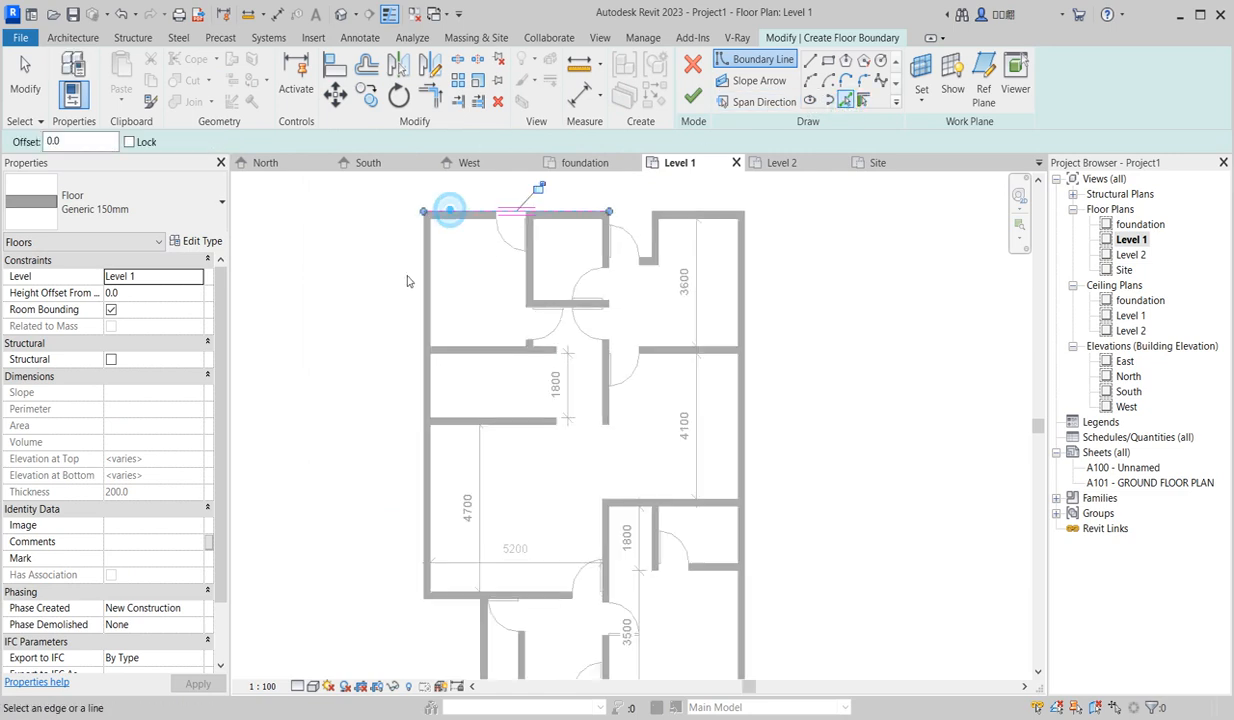
click(422, 272)
click(745, 279)
Add the outer faces of the 5200 mm room's lower wall, the narrow lower-left room's left wall and the bottom exterior wall to the boundary.
scroll(740, 268, down, 3)
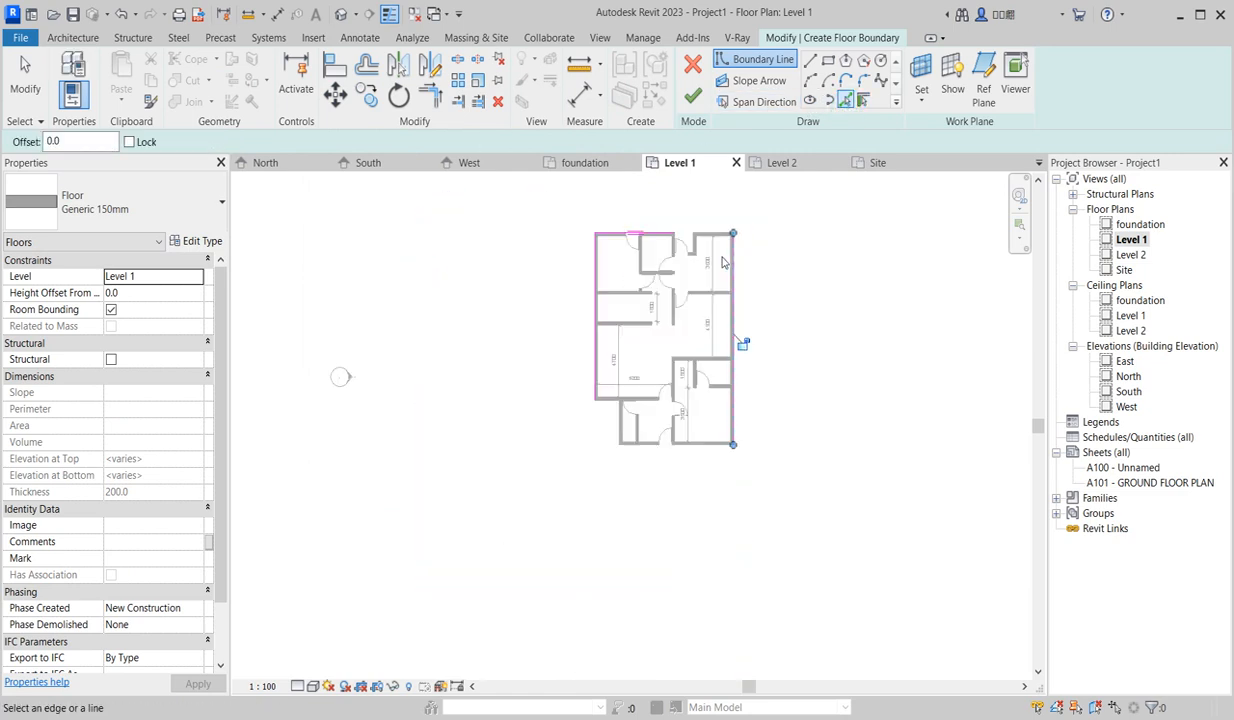
scroll(557, 383, up, 2)
click(555, 380)
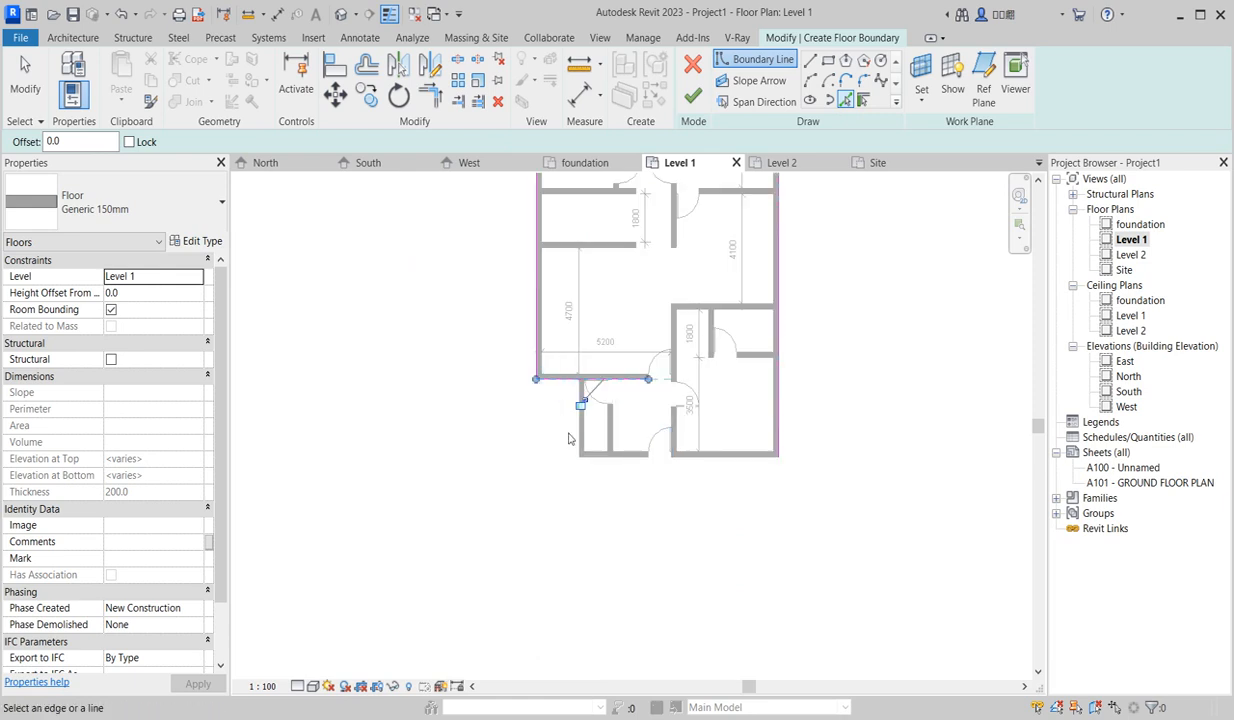
click(742, 457)
scroll(658, 490, up, 2)
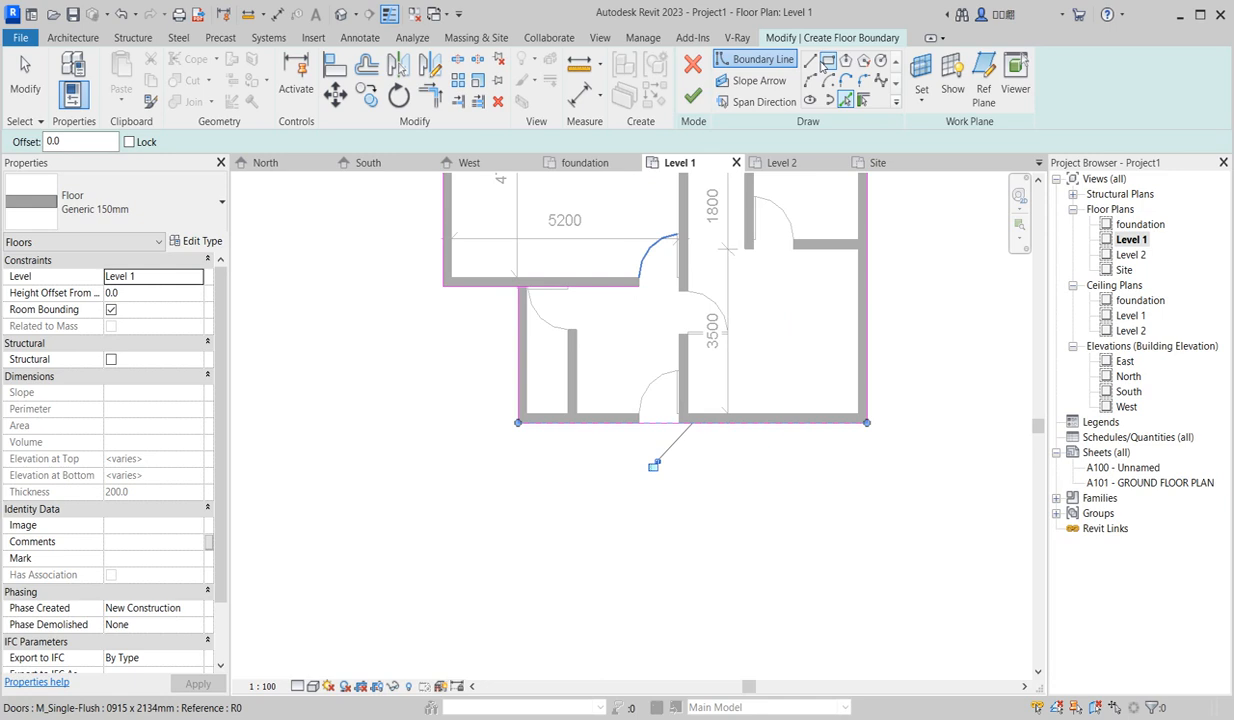
Draw a rectangular porch outline 2740 mm wide and 1500 mm deep below the bottom exterior wall, in front of its door.
click(811, 61)
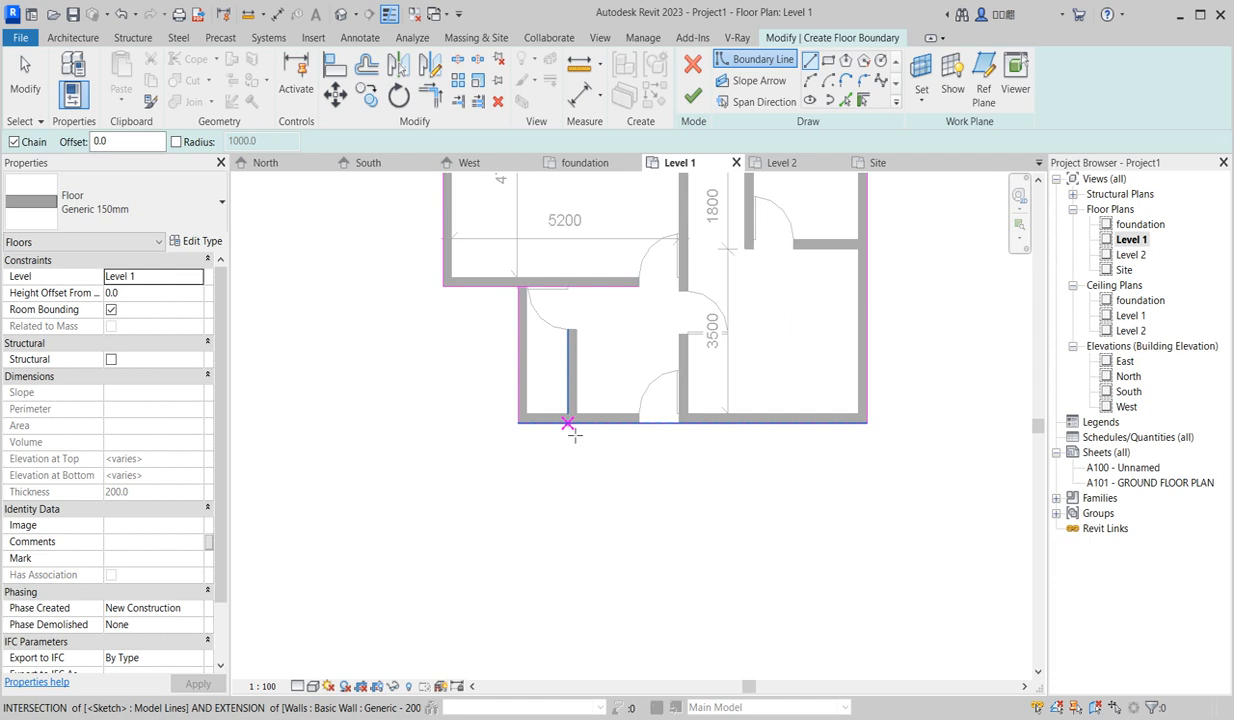
click(568, 423)
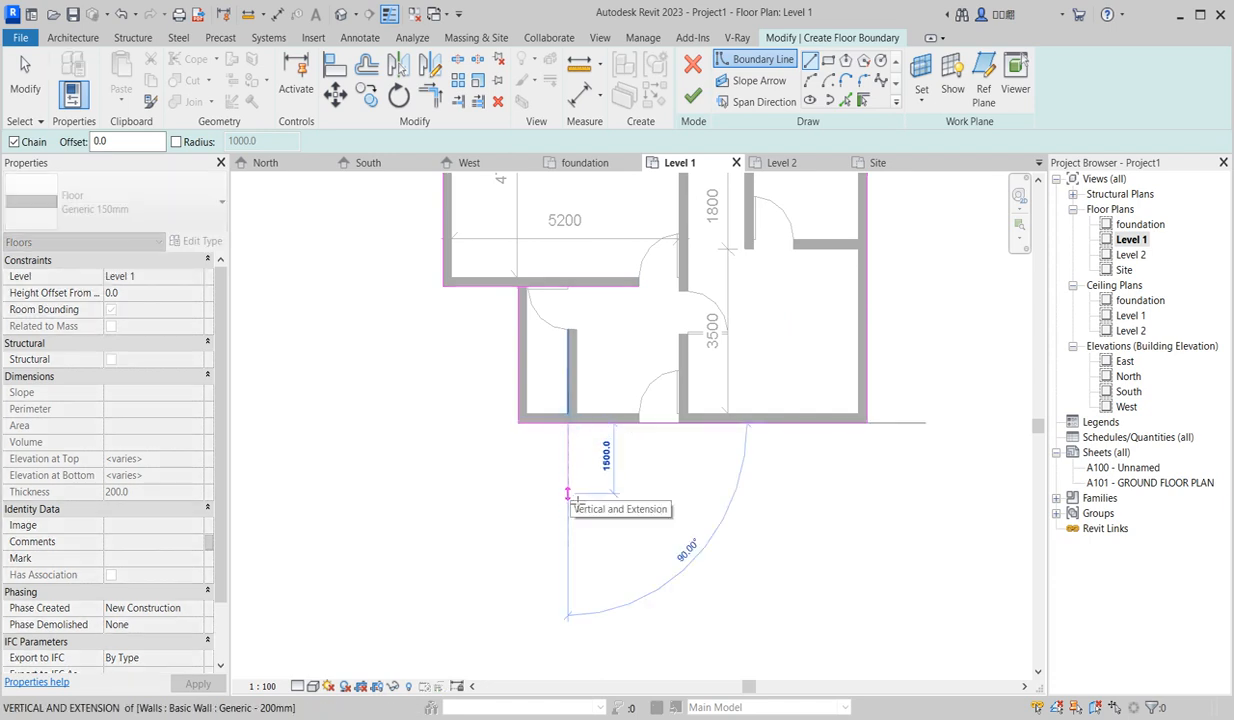
click(568, 493)
click(688, 493)
click(688, 423)
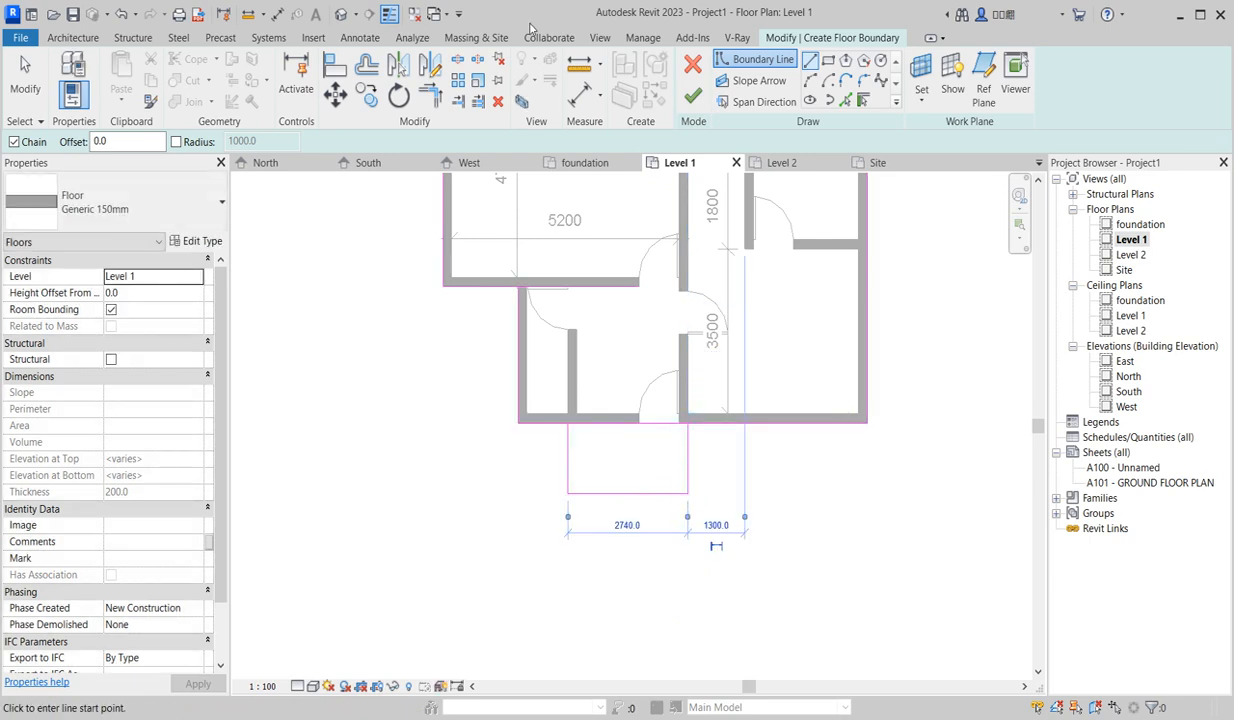
Split the bottom boundary line within the porch span and trim it to the porch's left side, cleaning the setback corner at the narrow room.
click(458, 59)
click(610, 423)
click(432, 95)
click(526, 421)
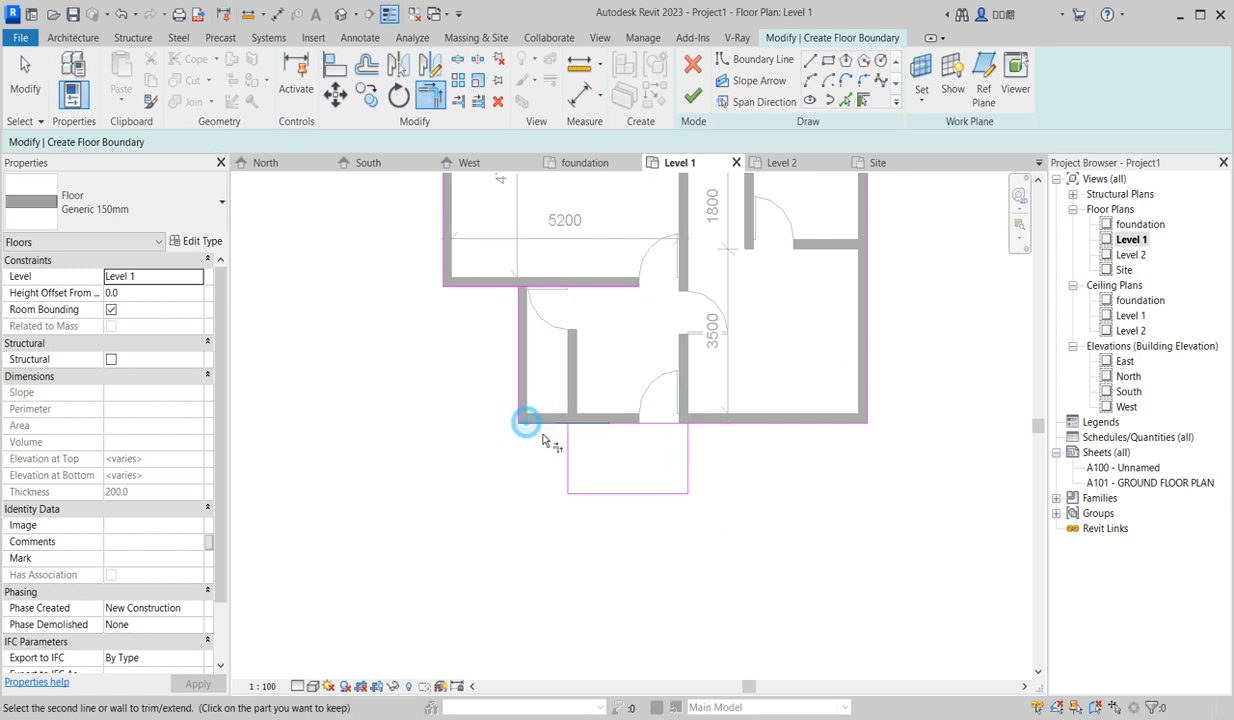
click(690, 456)
click(511, 320)
click(495, 292)
Trim the boundary's top-right corner and the bottom line at the porch's right side, and finish the floor sketch.
scroll(517, 503, down, 4)
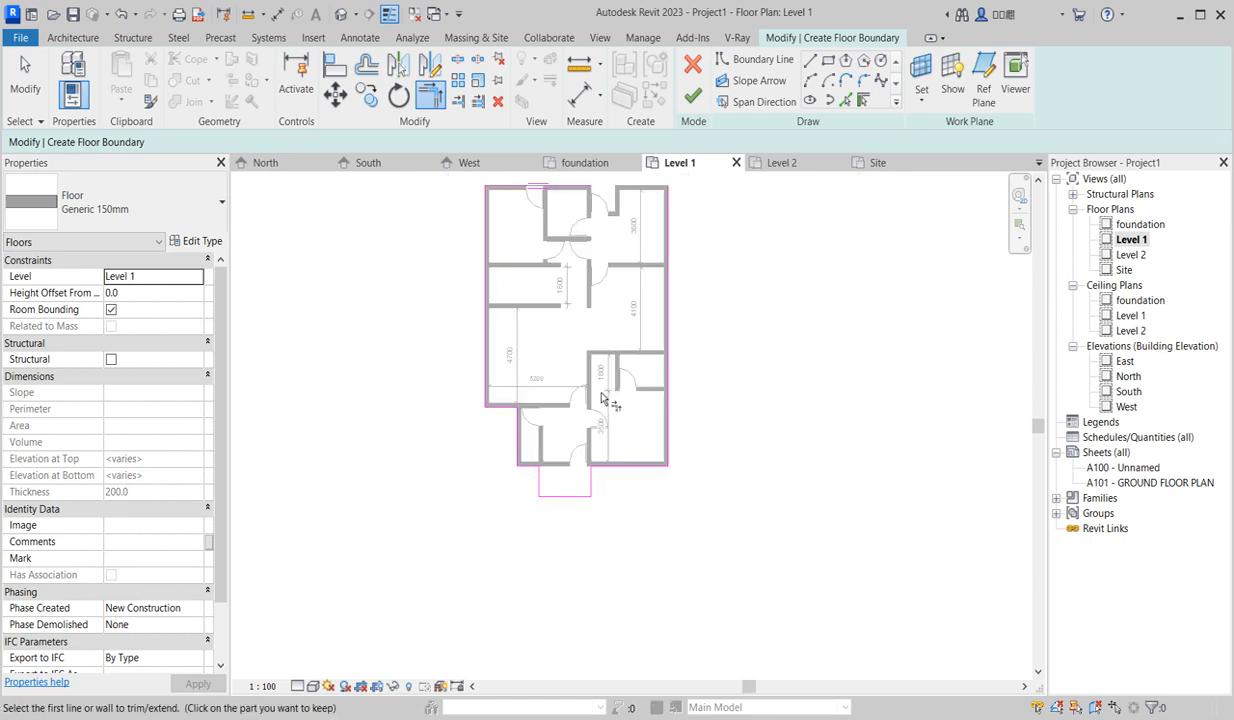
scroll(653, 303, up, 2)
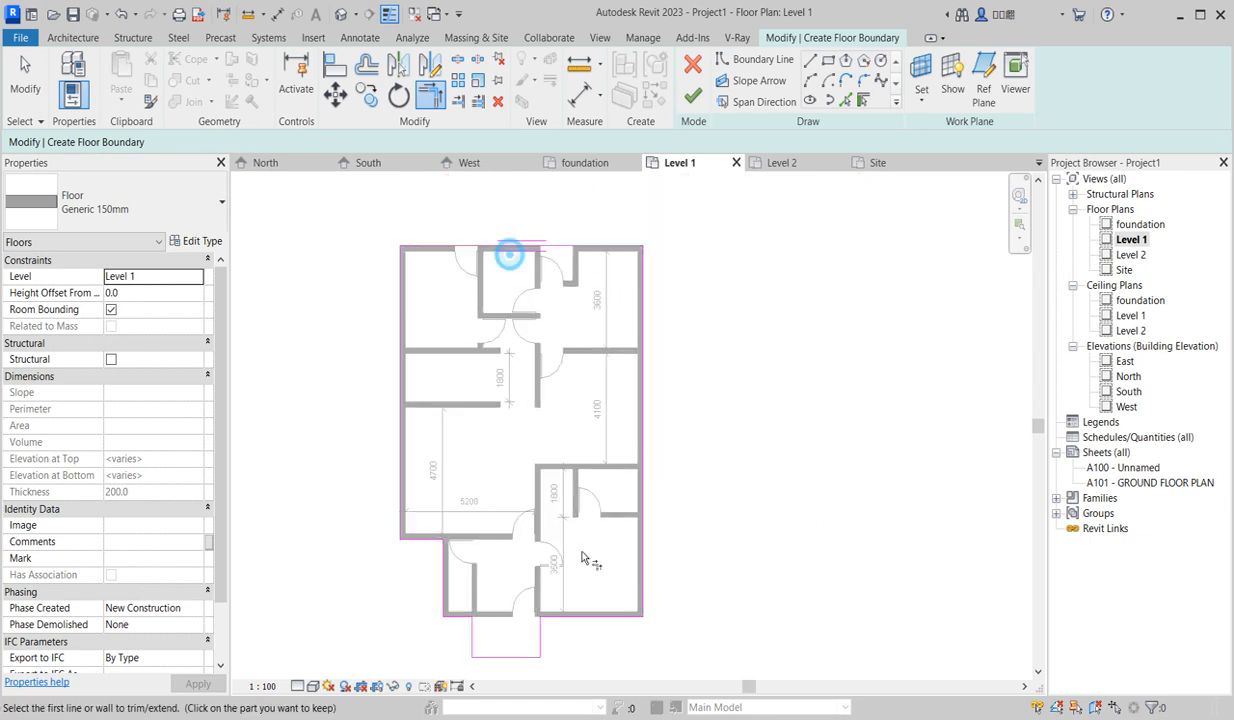
click(594, 617)
click(541, 645)
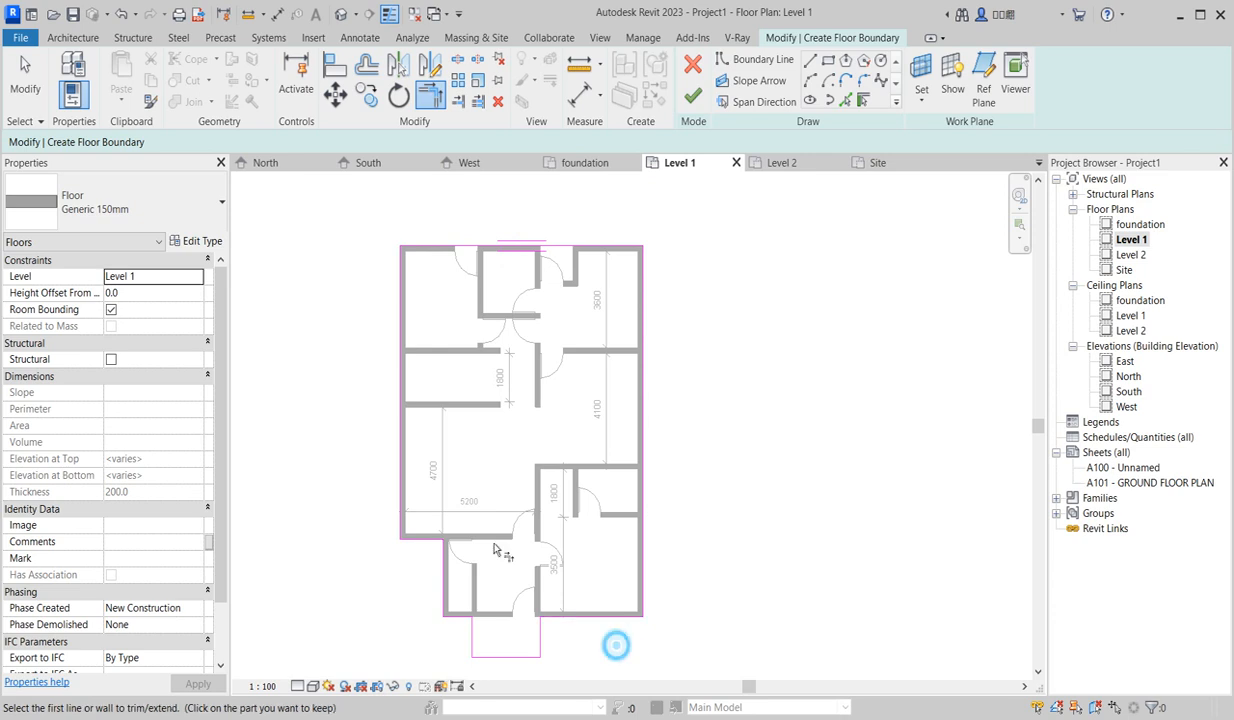
click(695, 96)
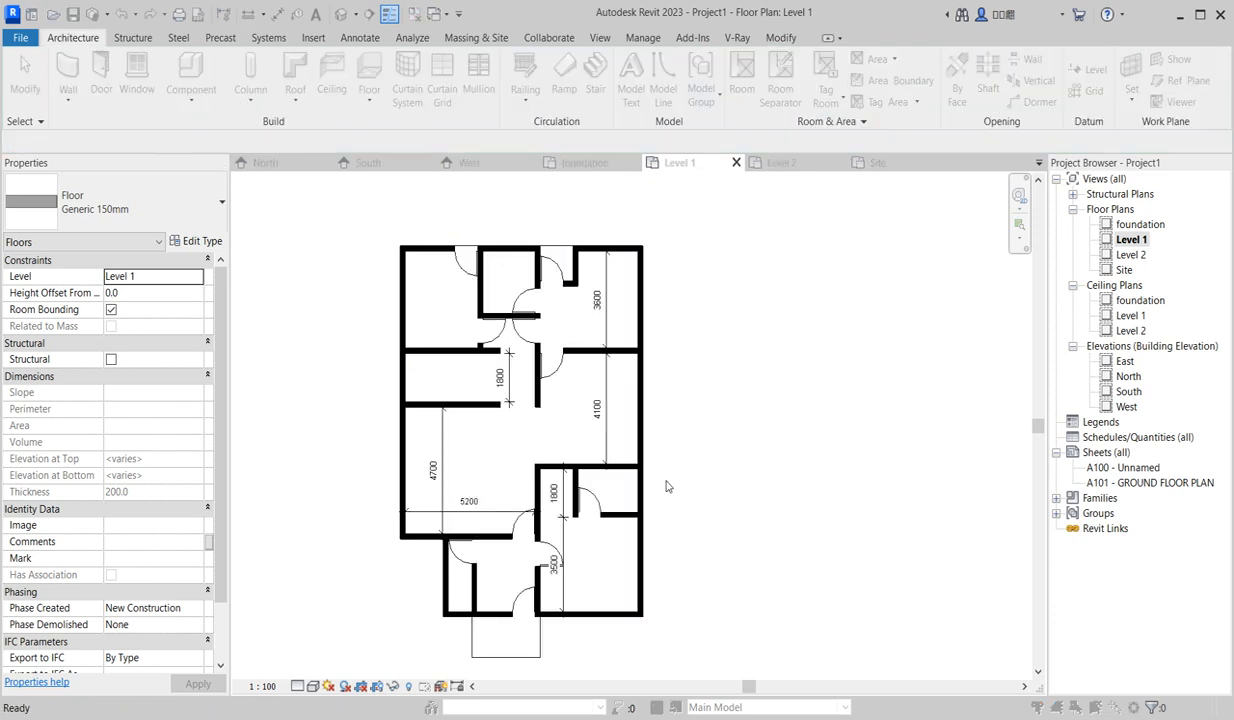
Save the project as ROYAL PENT HOUSE in the desktop folder #1ROYAL PENT HOUSE.
click(537, 334)
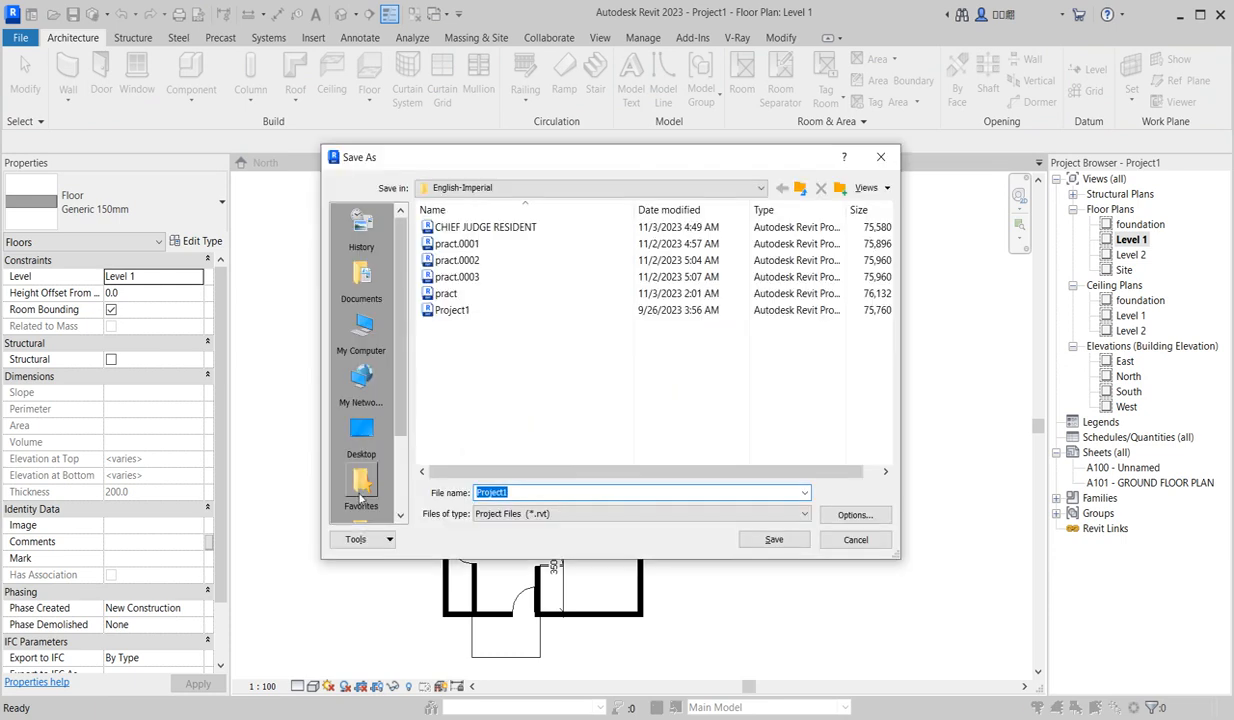
click(360, 430)
double_click(476, 311)
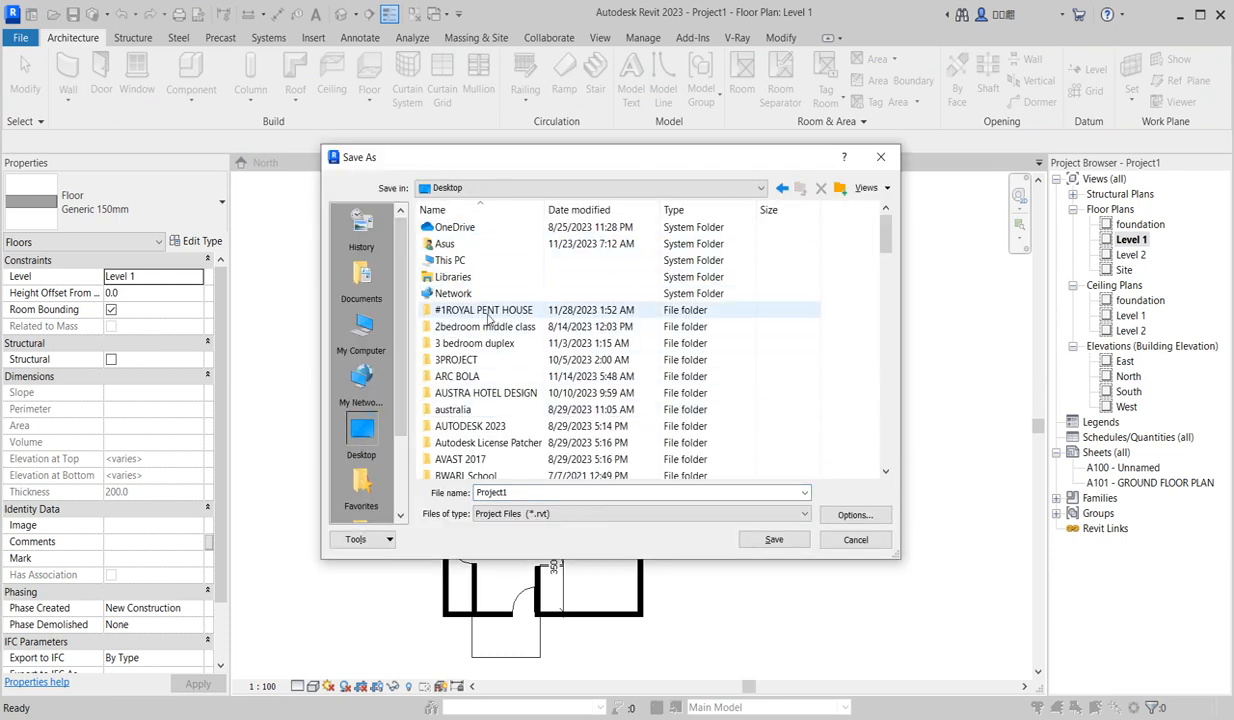
double_click(523, 493)
text(ROYAL PENT HOUSE)
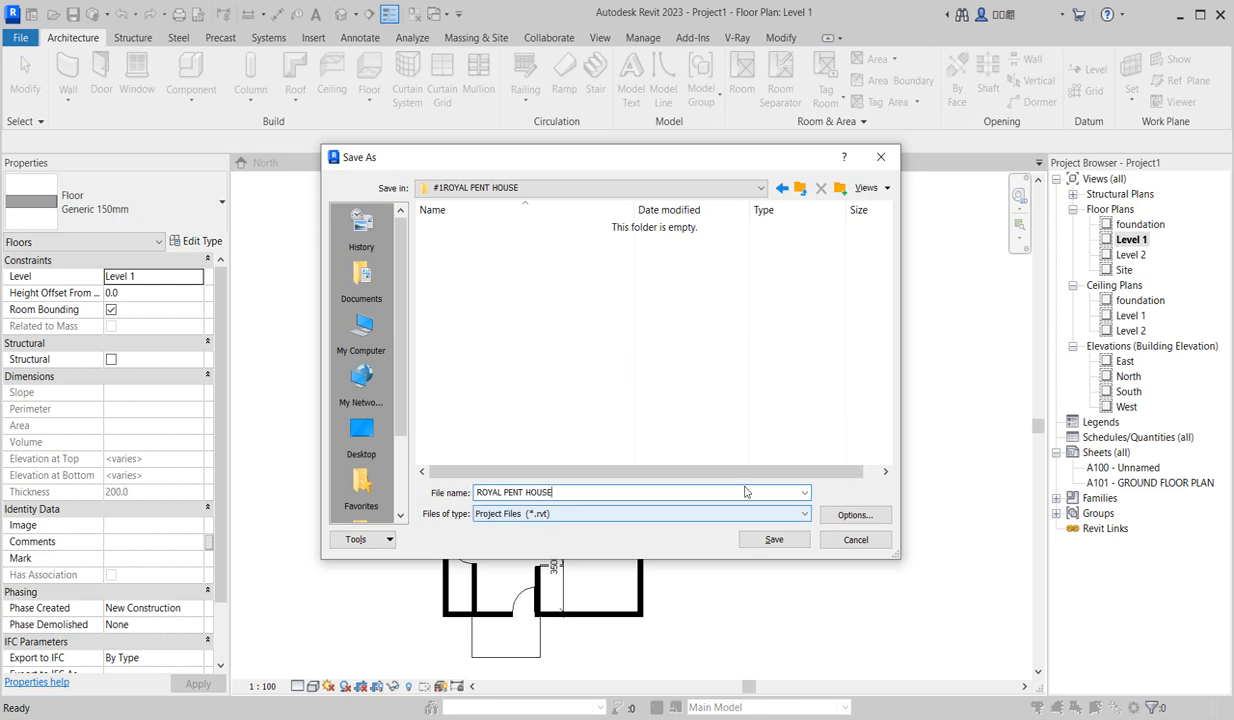
click(775, 539)
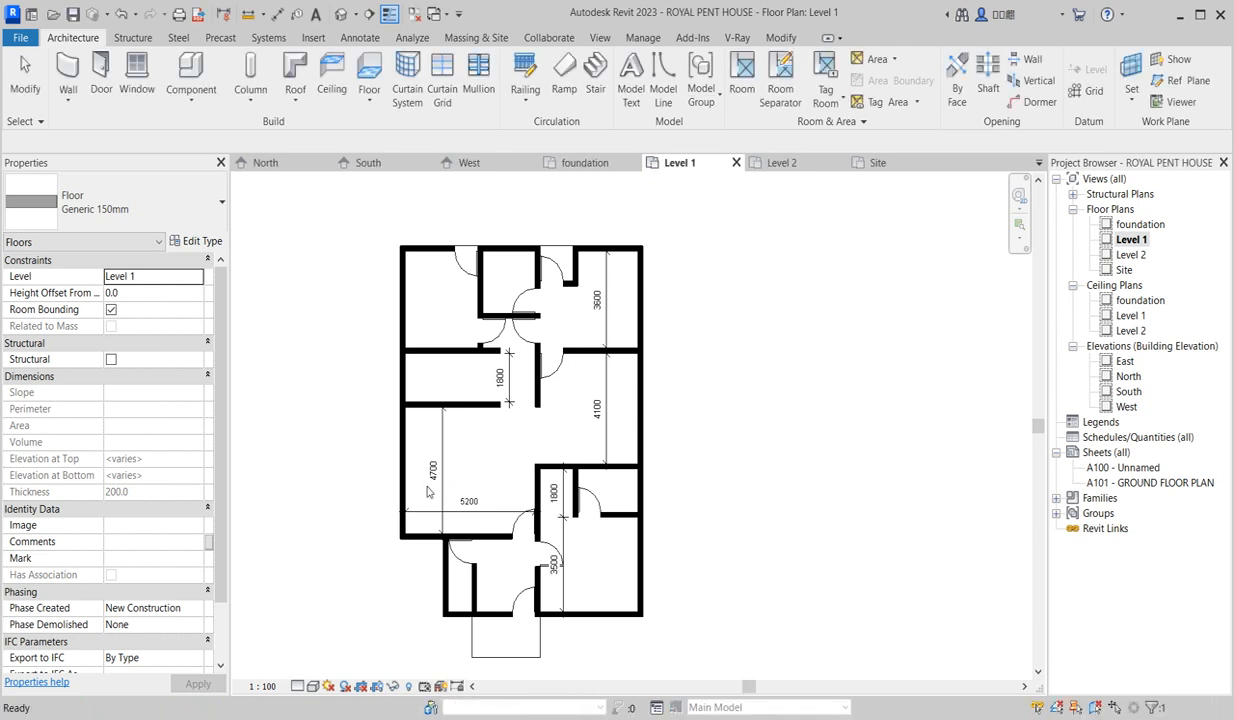
Place one sectional_sofa_6482 component in the middle of the 5200 by 4700 mm room.
click(697, 475)
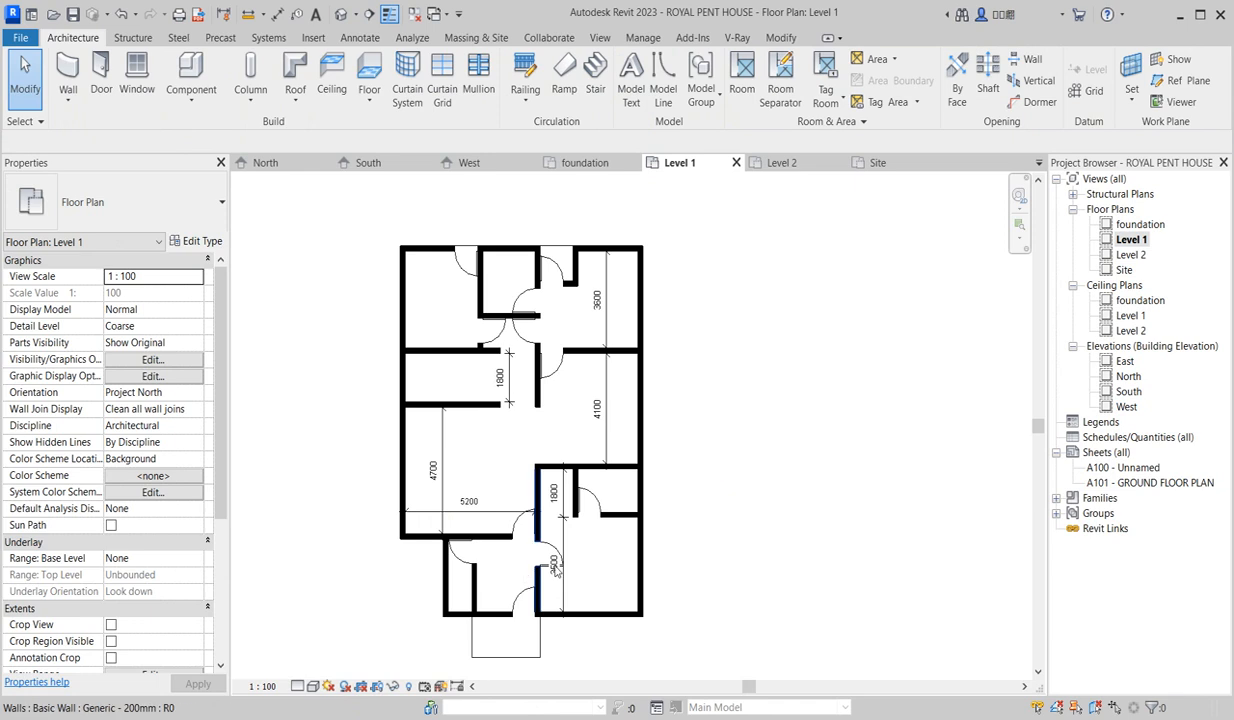
scroll(574, 622, down, 4)
scroll(588, 627, up, 3)
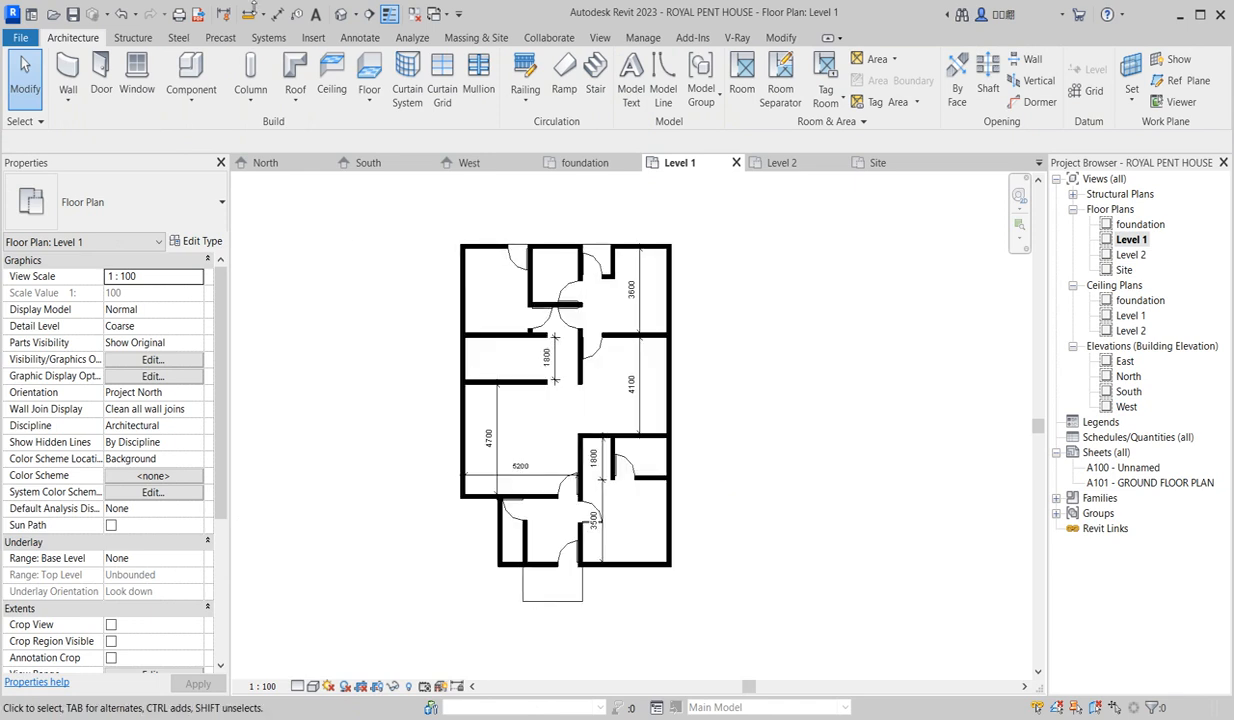
click(190, 78)
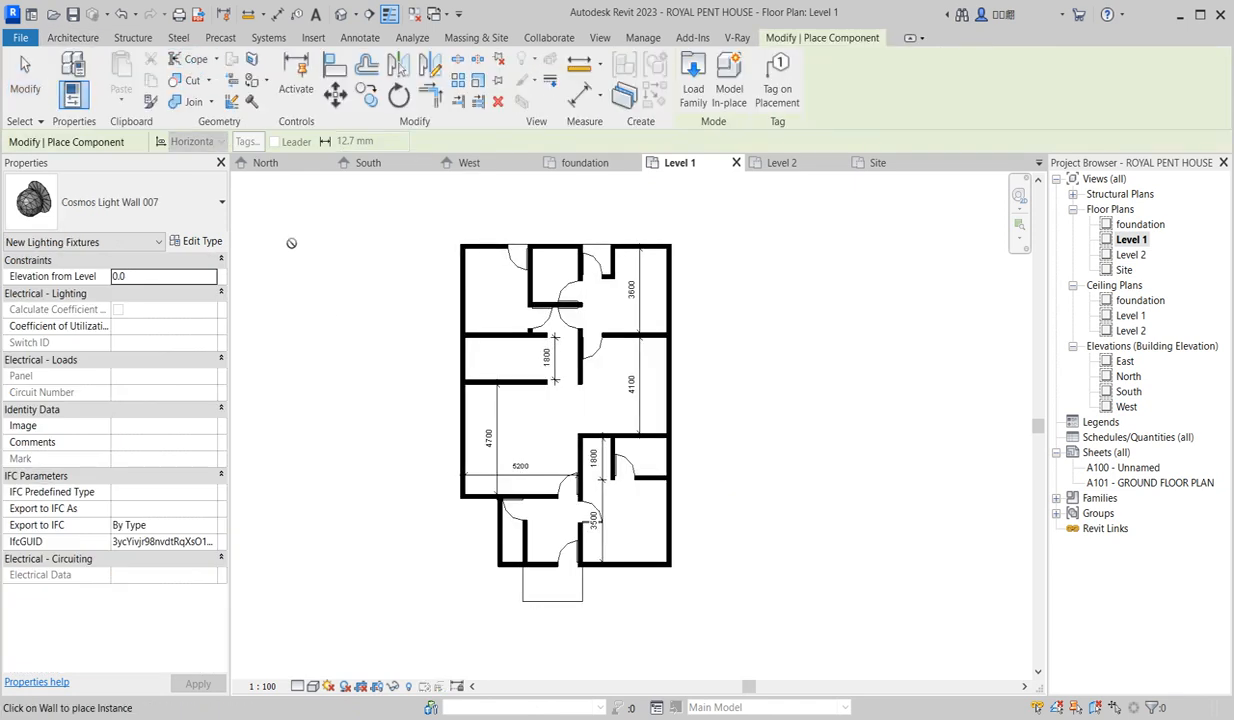
click(211, 203)
drag(237, 295, 231, 525)
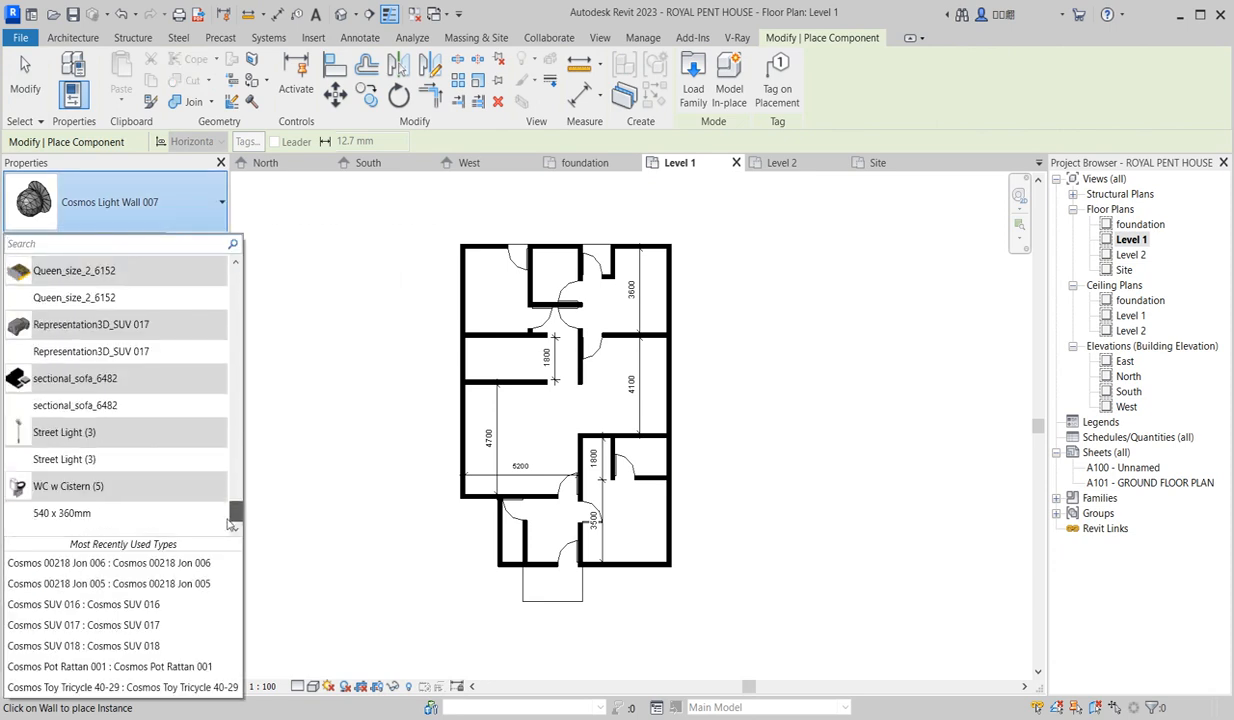
click(80, 404)
scroll(514, 460, up, 2)
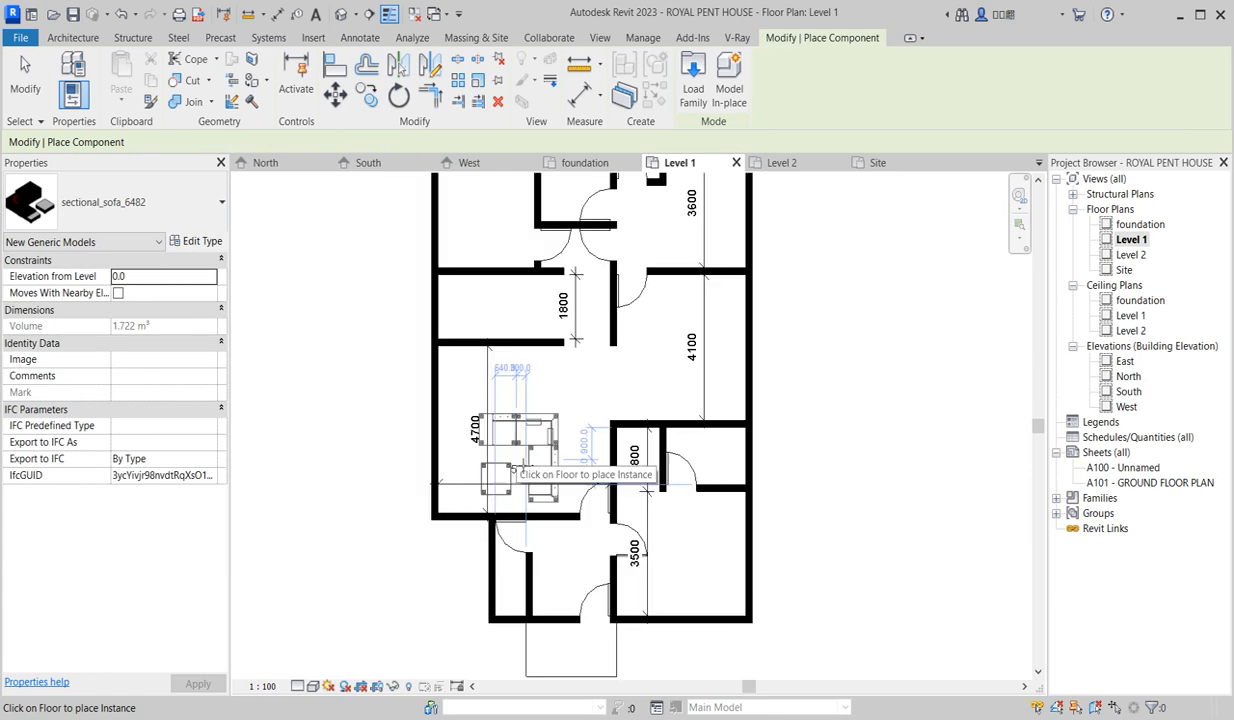
click(511, 448)
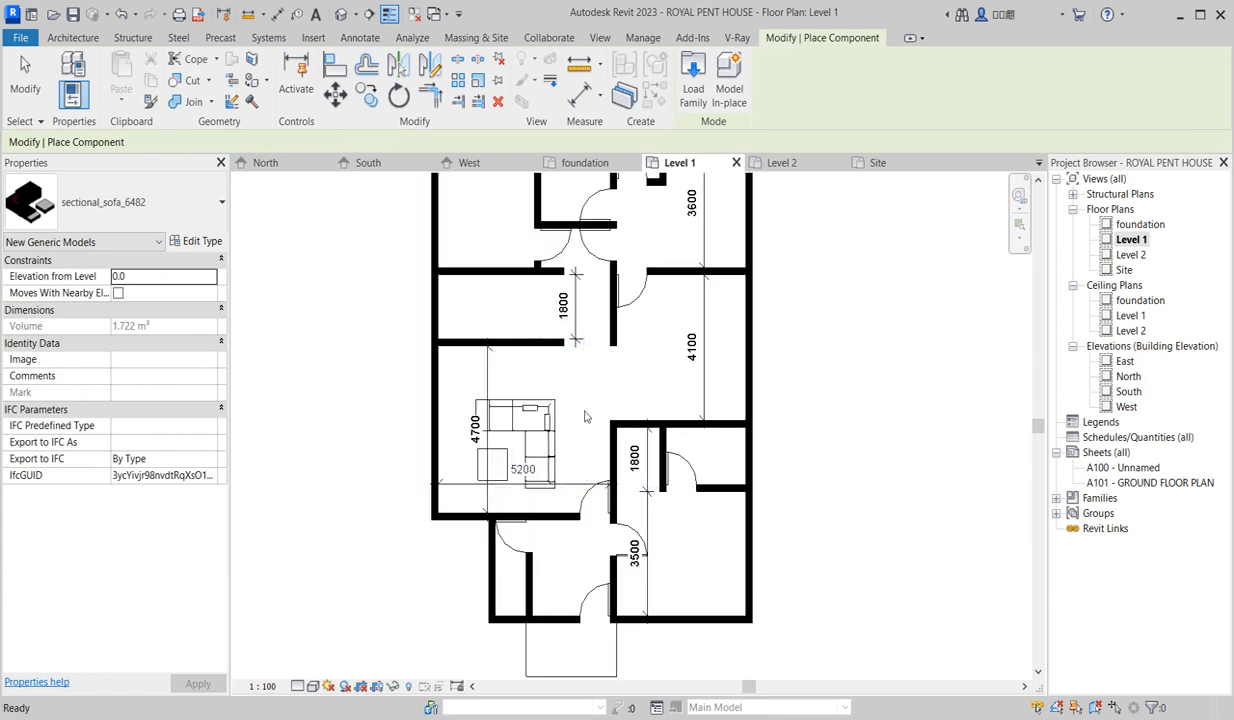
key(Escape)
Mirror the sofa without copying about a horizontal axis and about a vertical axis drawn through its middle.
click(553, 420)
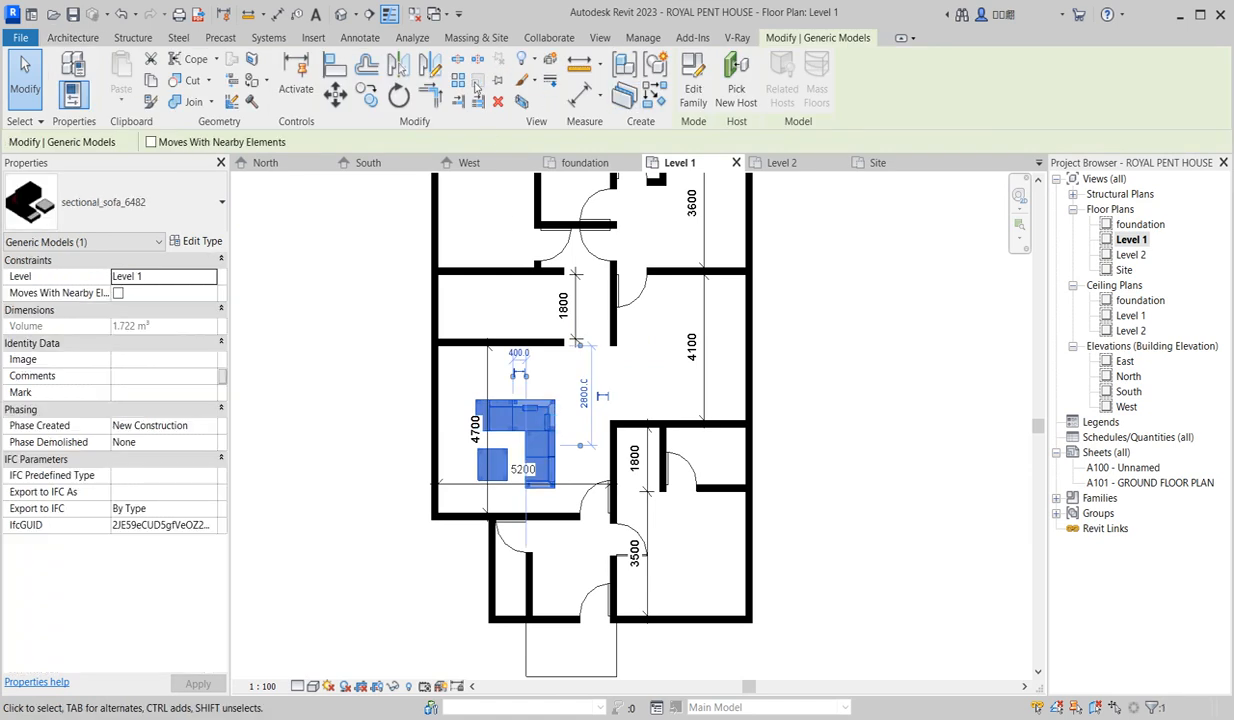
click(430, 65)
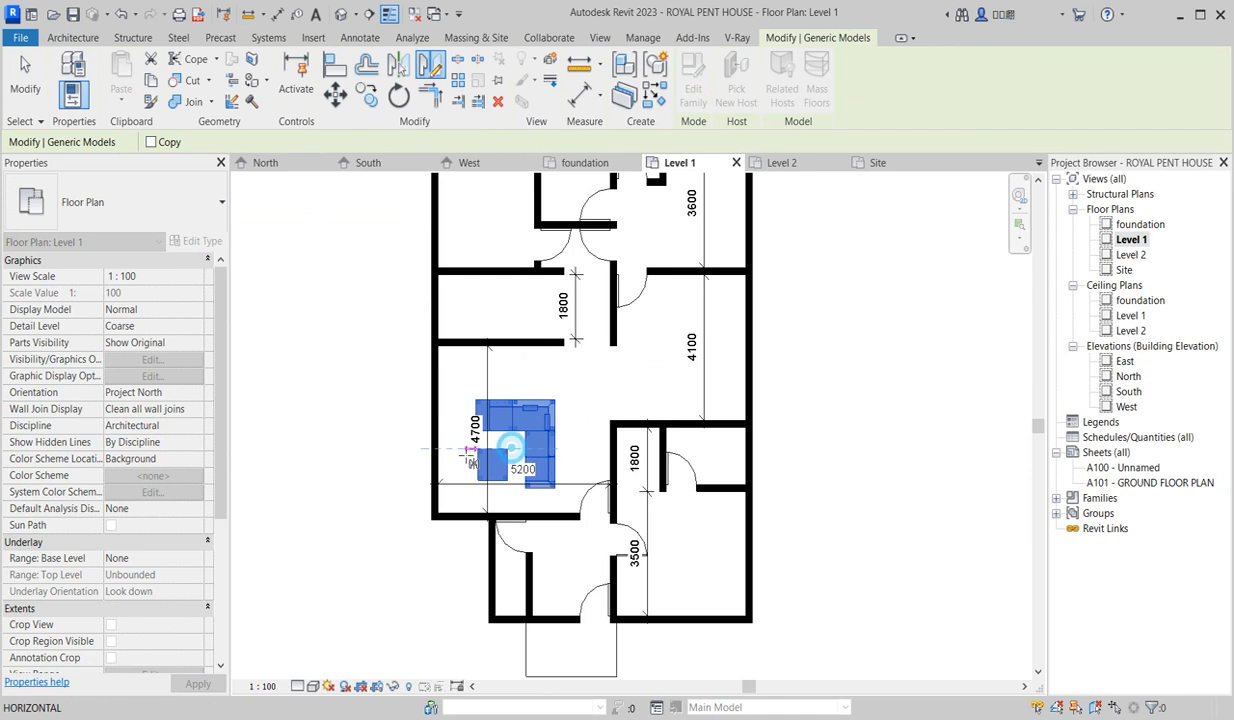
click(397, 452)
click(413, 452)
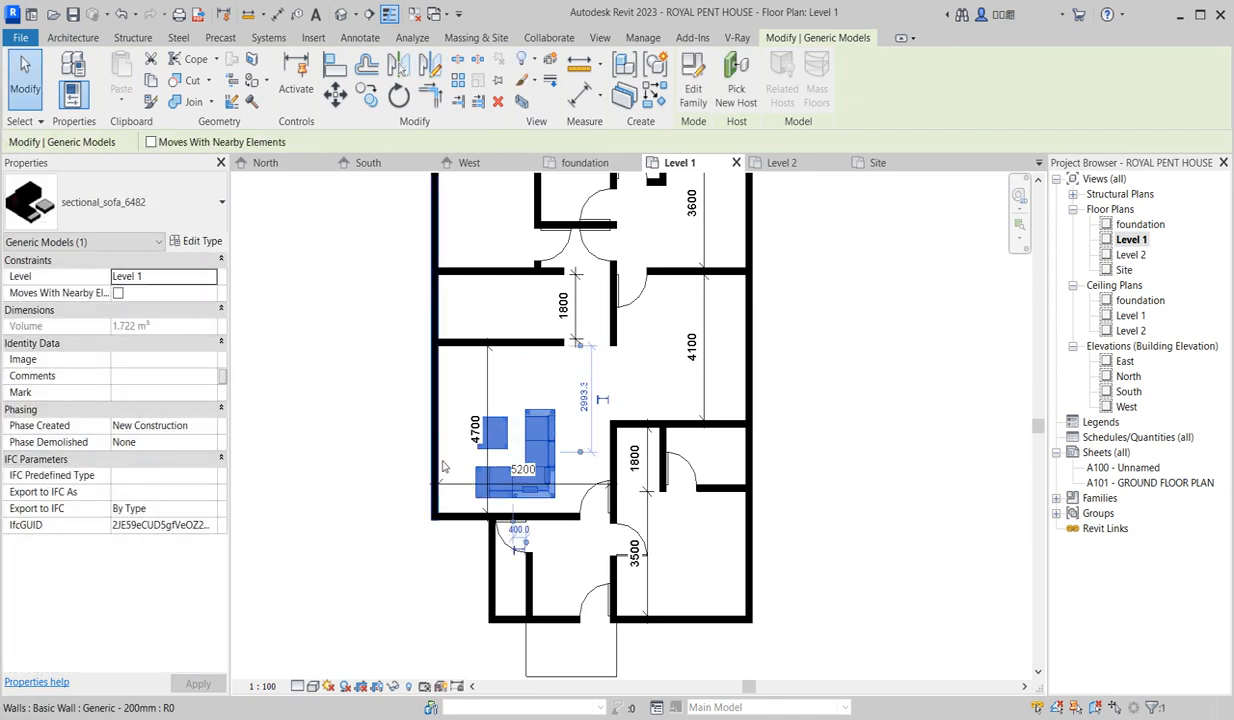
click(430, 65)
click(512, 449)
click(514, 382)
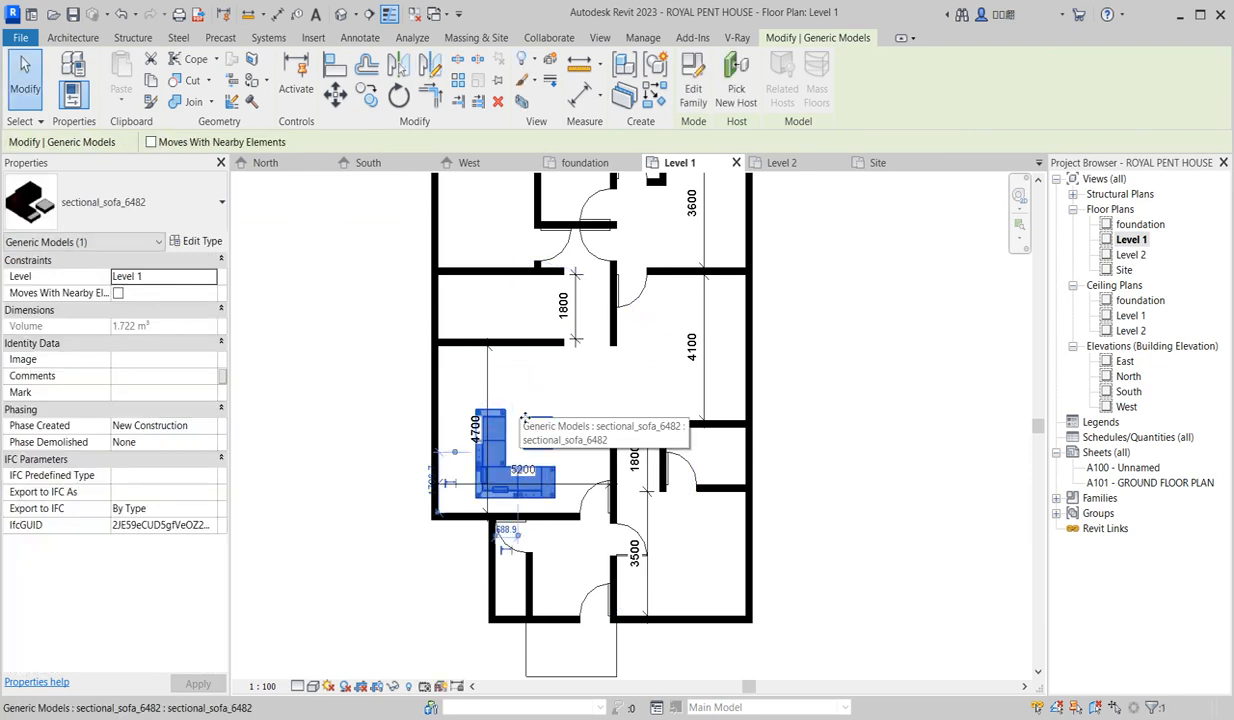
Move the sofa slightly up and toward the left exterior wall of its room.
drag(504, 424, 491, 401)
click(295, 358)
click(517, 440)
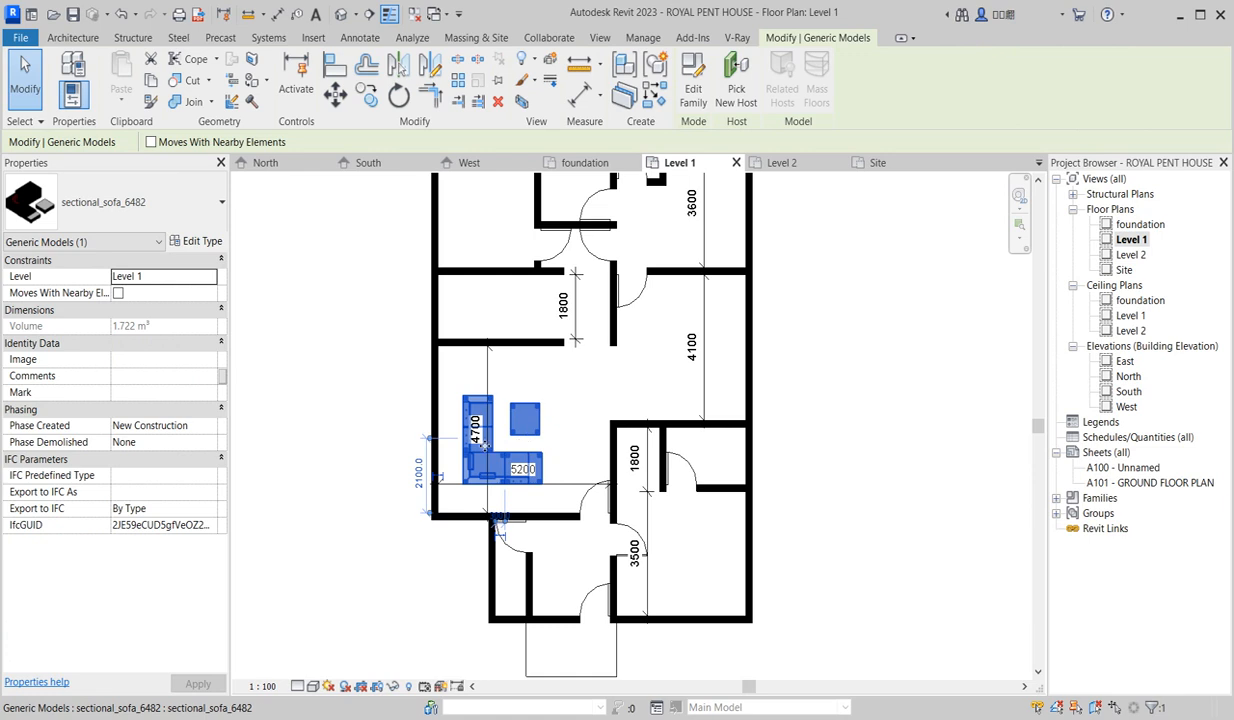
click(384, 395)
scroll(530, 456, down, 2)
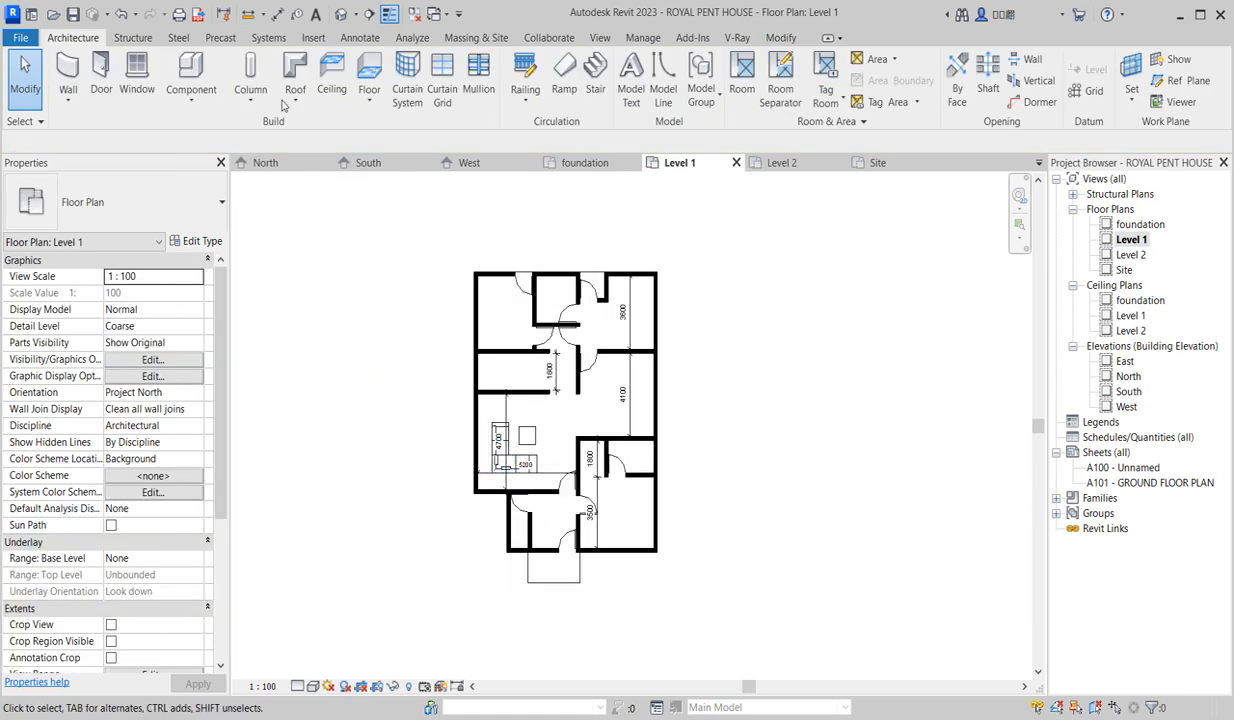
Pick the M_Table-Dining Round w Chairs 0915mm Diameter component and set its type to 6 chairs and a radius of 750.
click(191, 75)
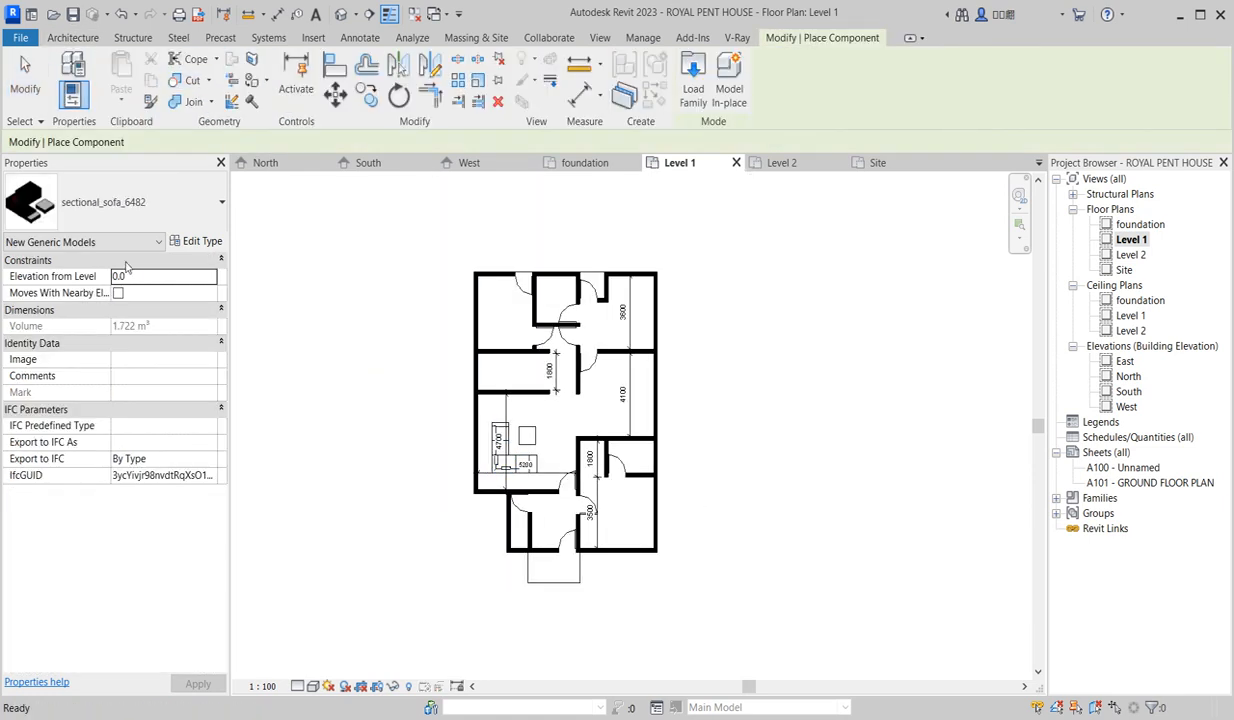
click(198, 202)
scroll(172, 432, up, 3)
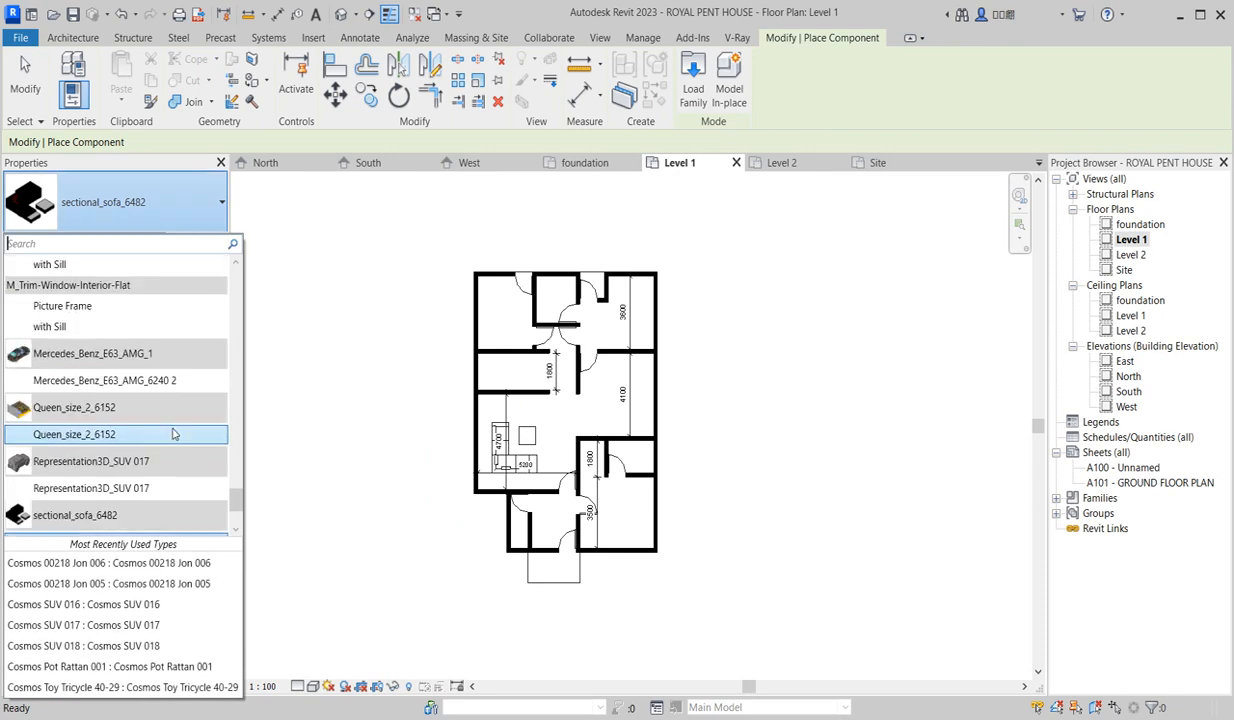
scroll(172, 432, up, 3)
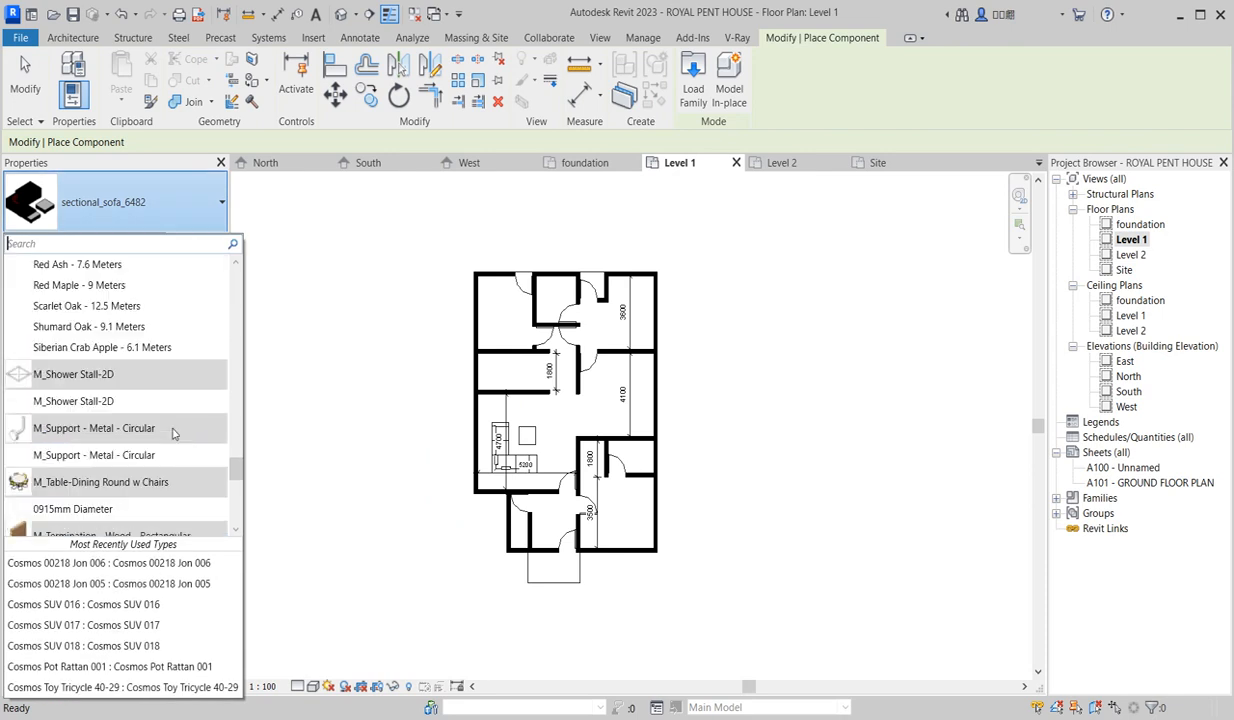
click(75, 490)
scroll(602, 426, up, 3)
click(202, 242)
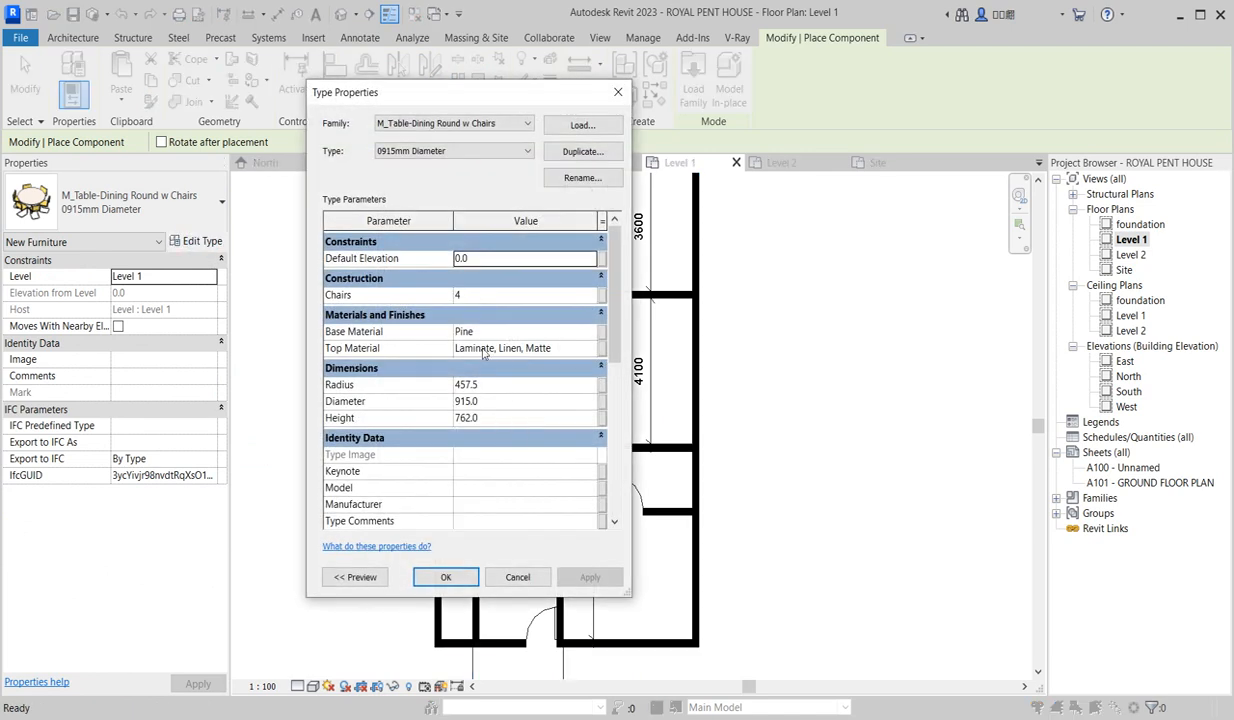
click(508, 295)
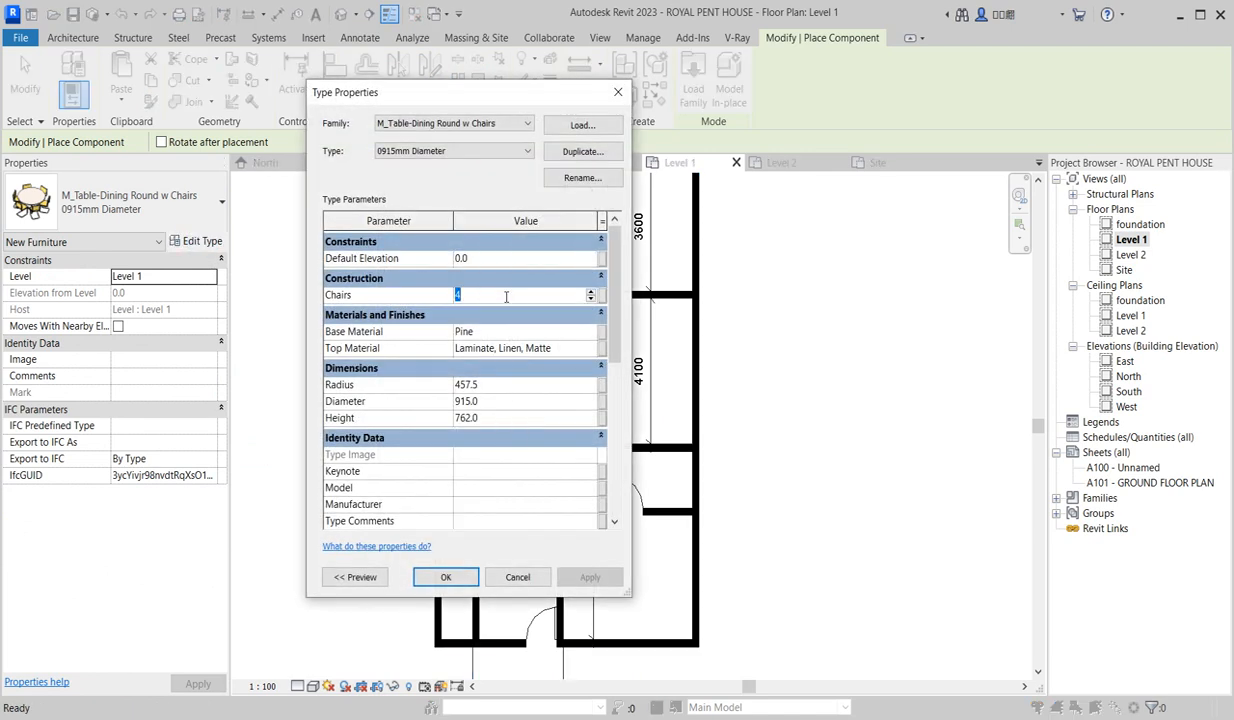
text(6)
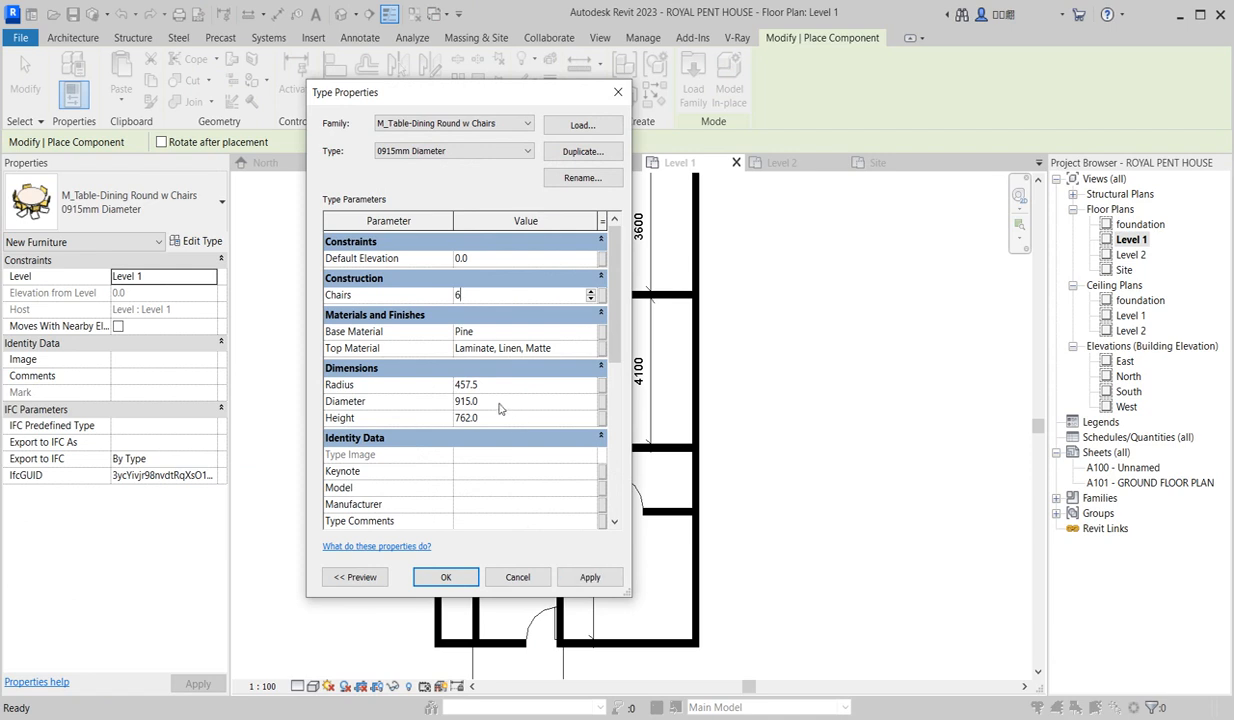
click(502, 390)
click(455, 576)
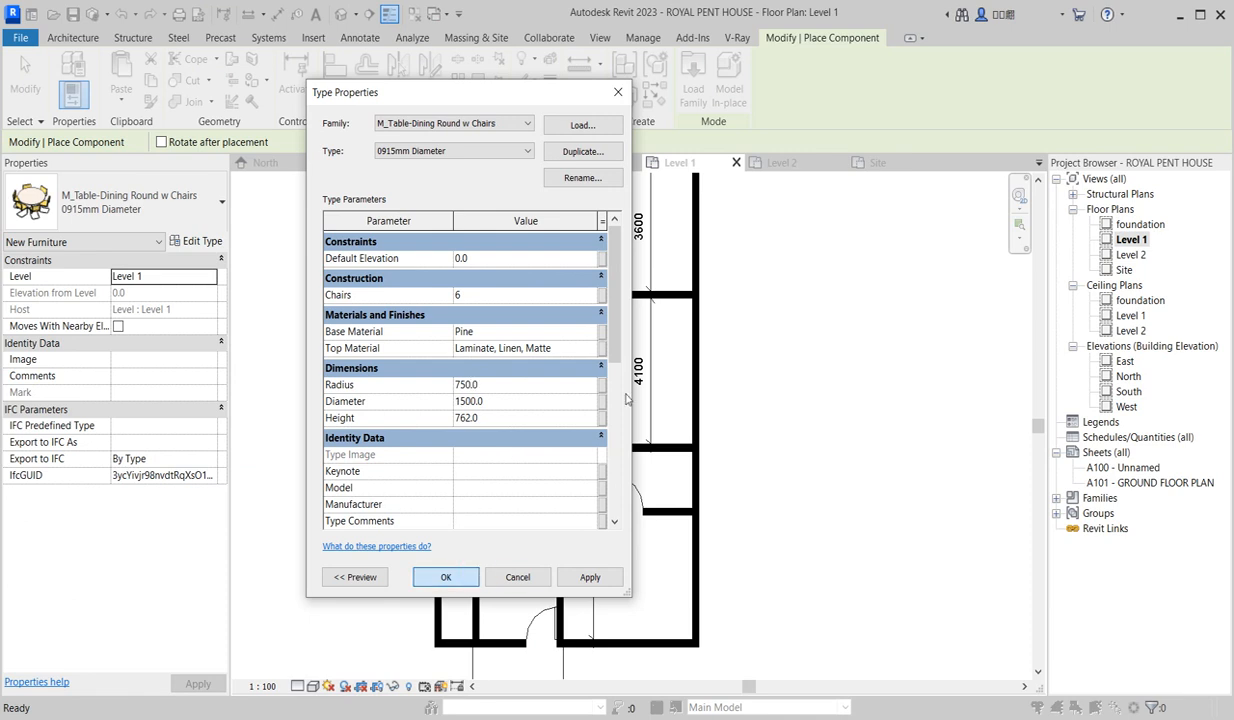
Place one round dining table in the middle of the 4100 mm room and finish placing.
scroll(634, 376, up, 3)
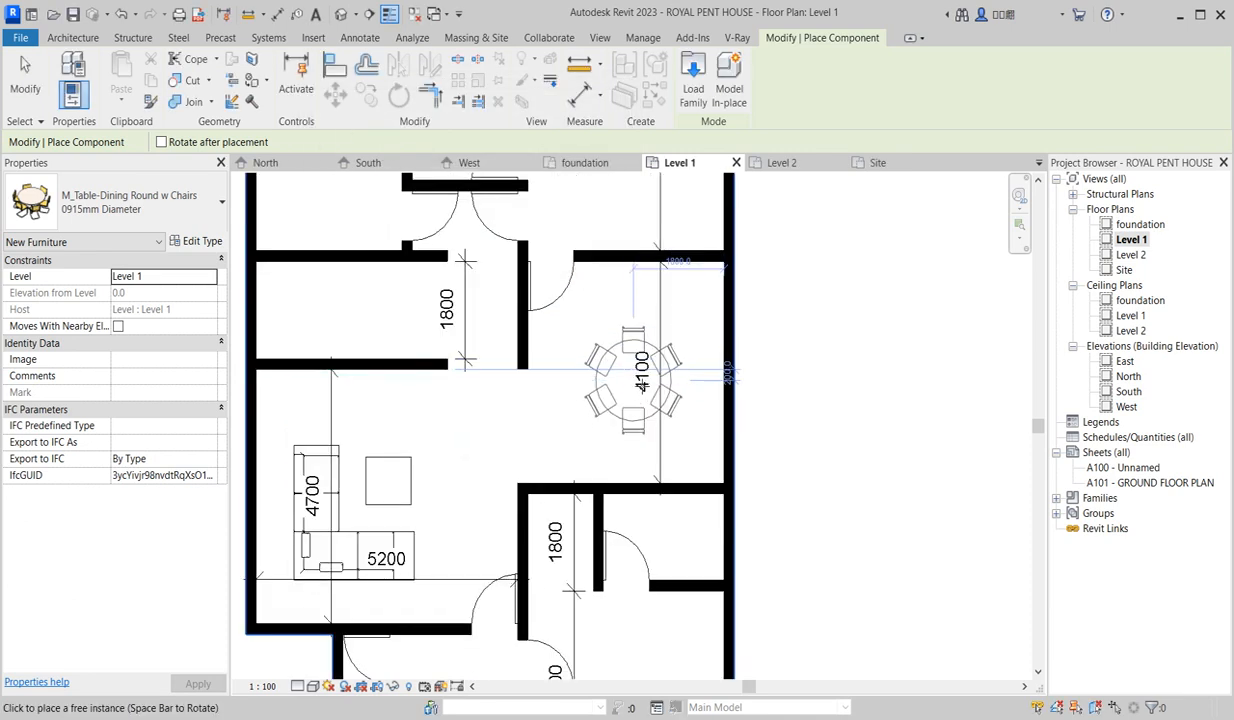
click(634, 380)
scroll(672, 446, down, 2)
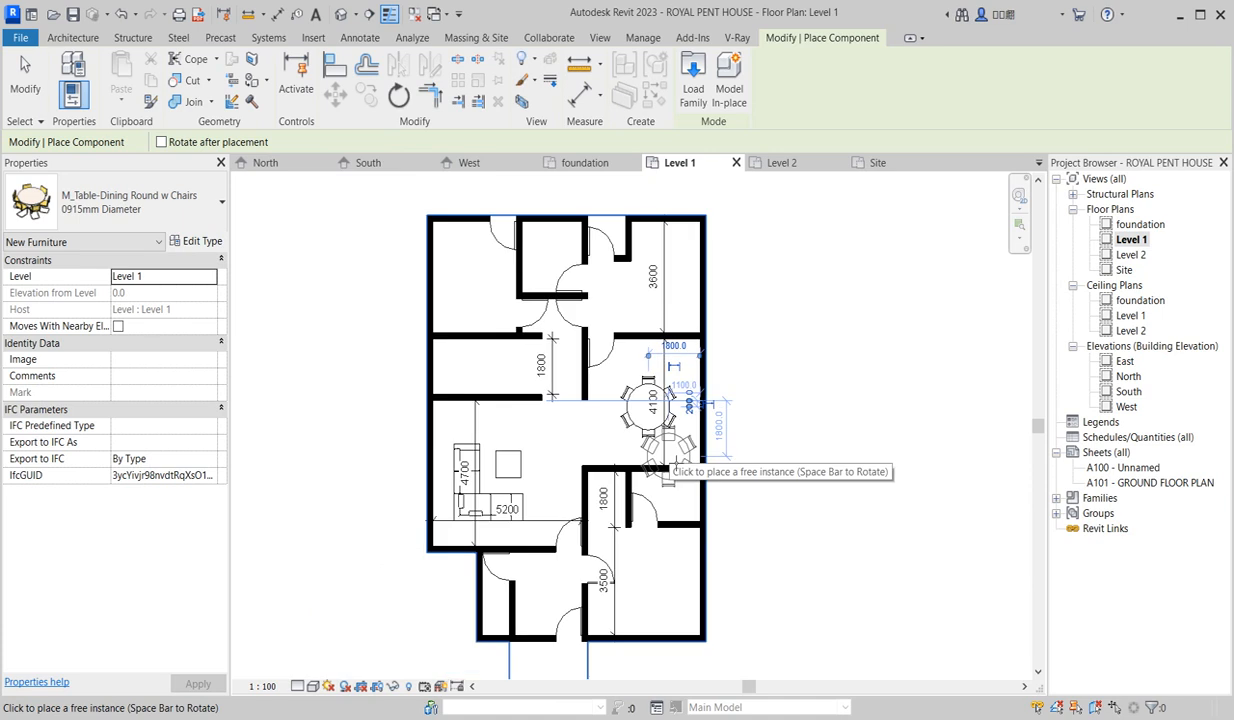
scroll(552, 338, up, 2)
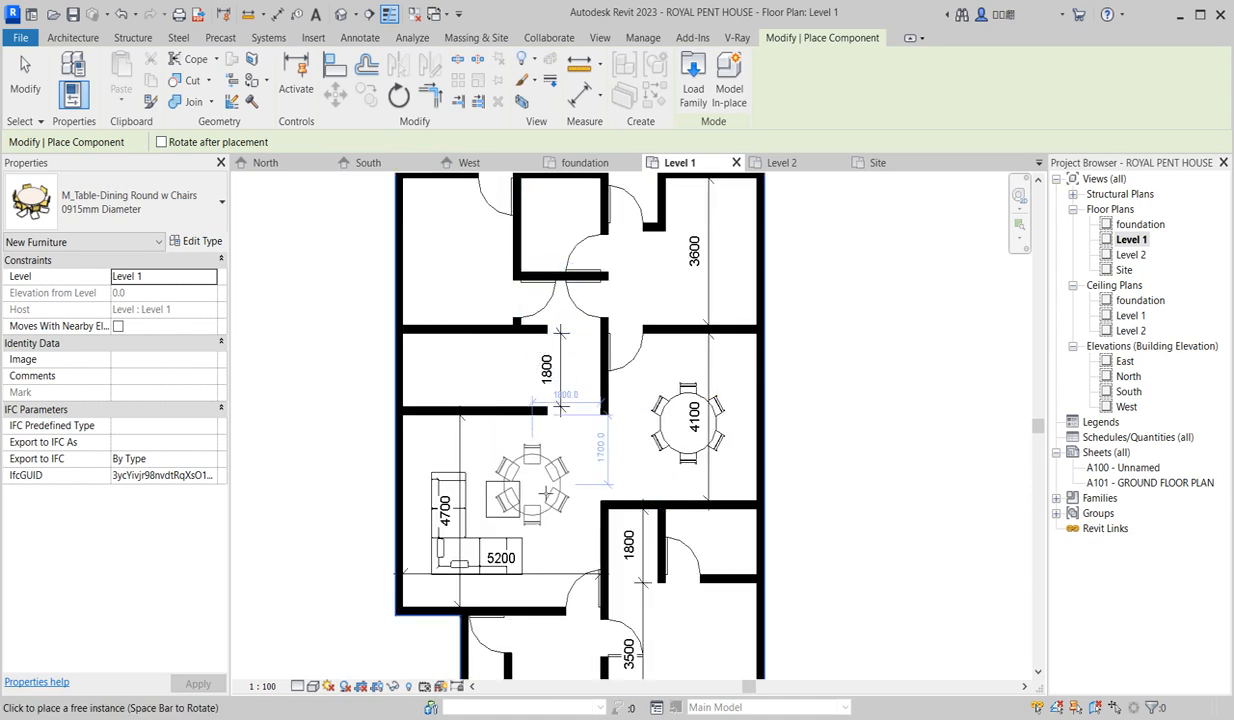
scroll(545, 492, down, 3)
key(Escape)
key(Escape)
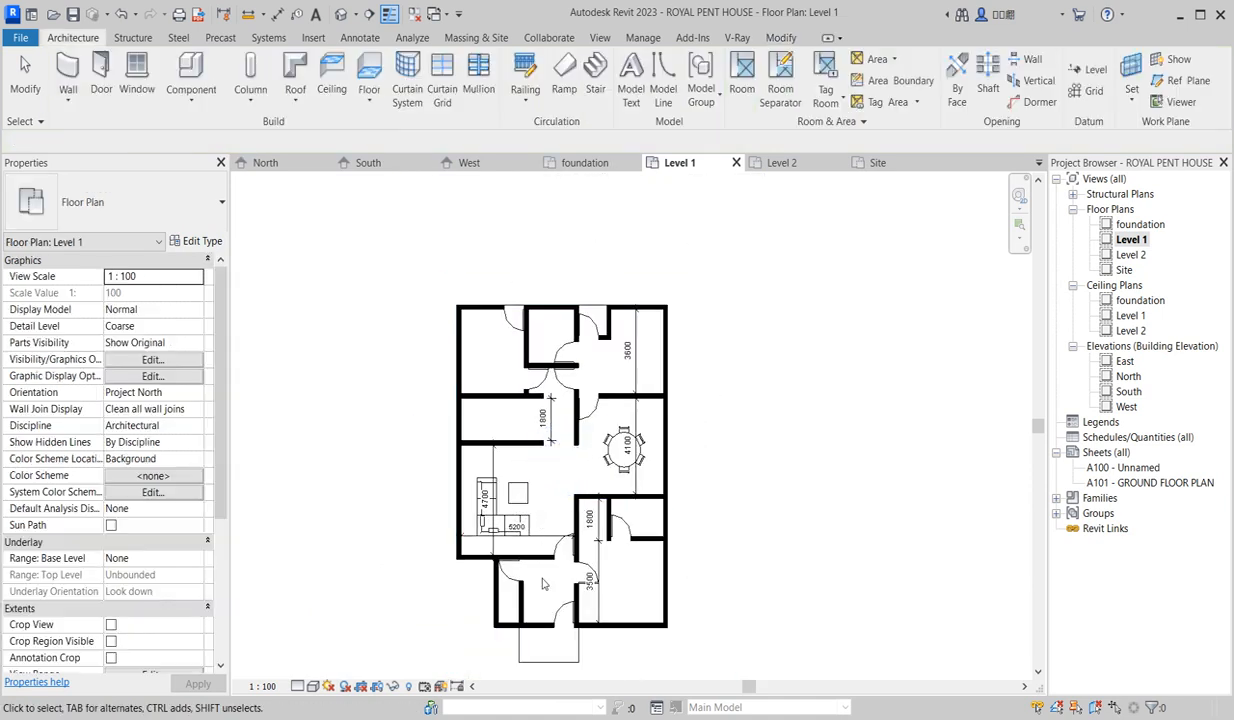
Place a 540 x 360mm WC w Cistern (5) against the narrow entrance toilet's lower wall and another against the bedroom bathroom's right exterior wall.
scroll(519, 606, up, 3)
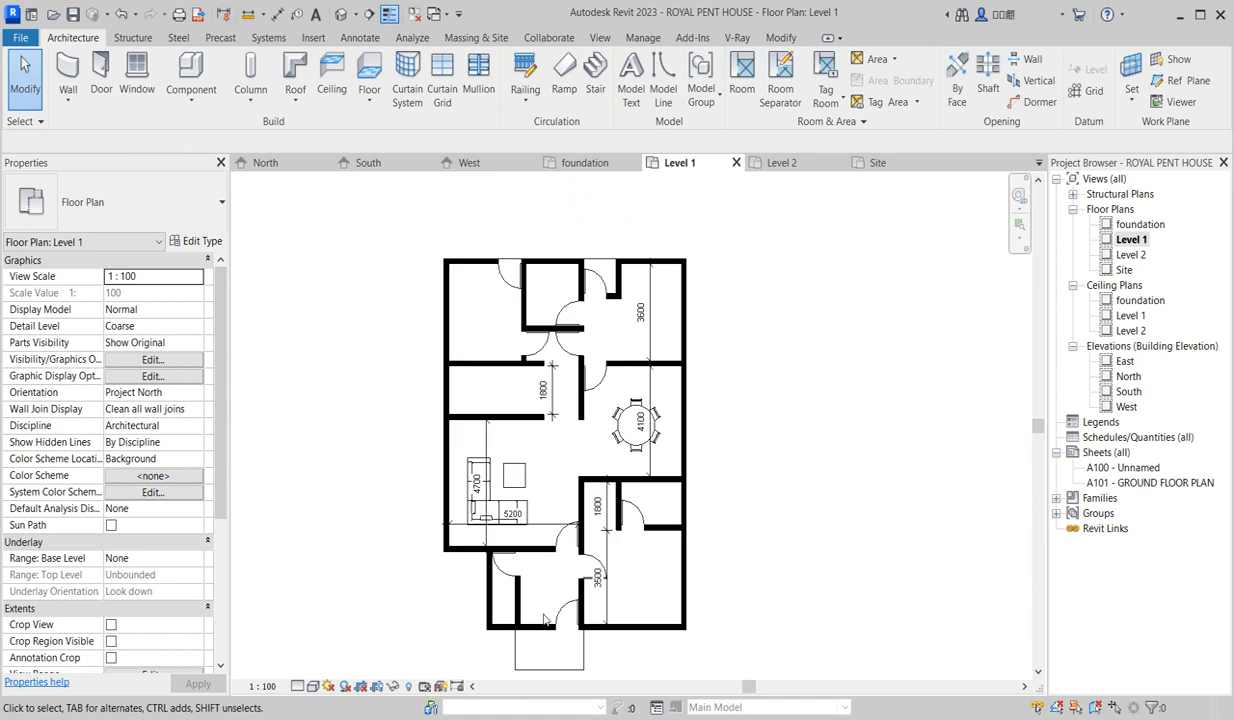
click(203, 78)
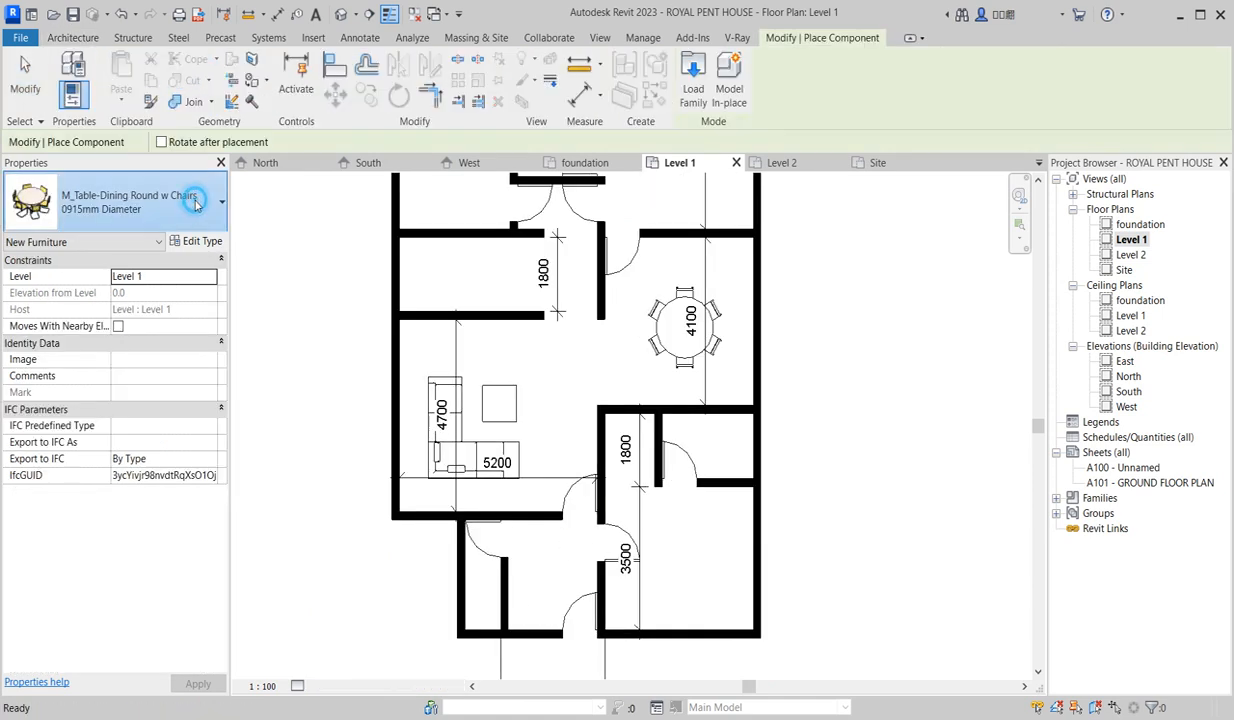
click(187, 204)
drag(236, 489, 236, 517)
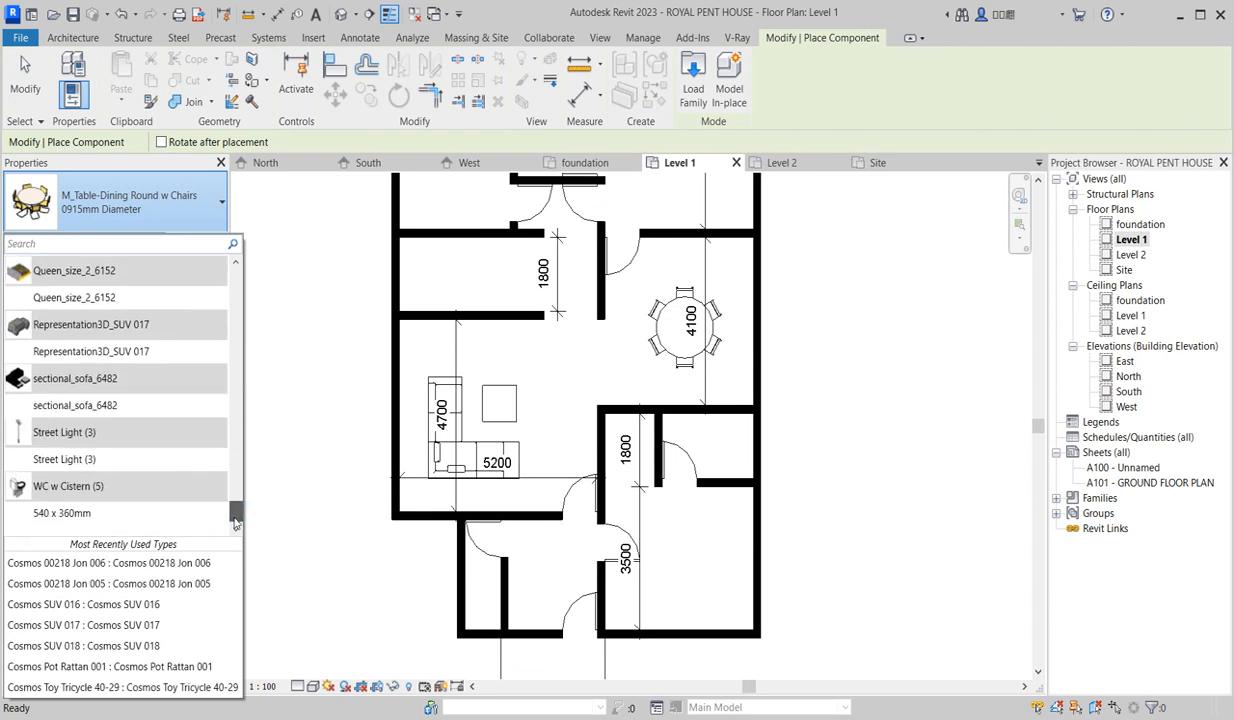
click(52, 516)
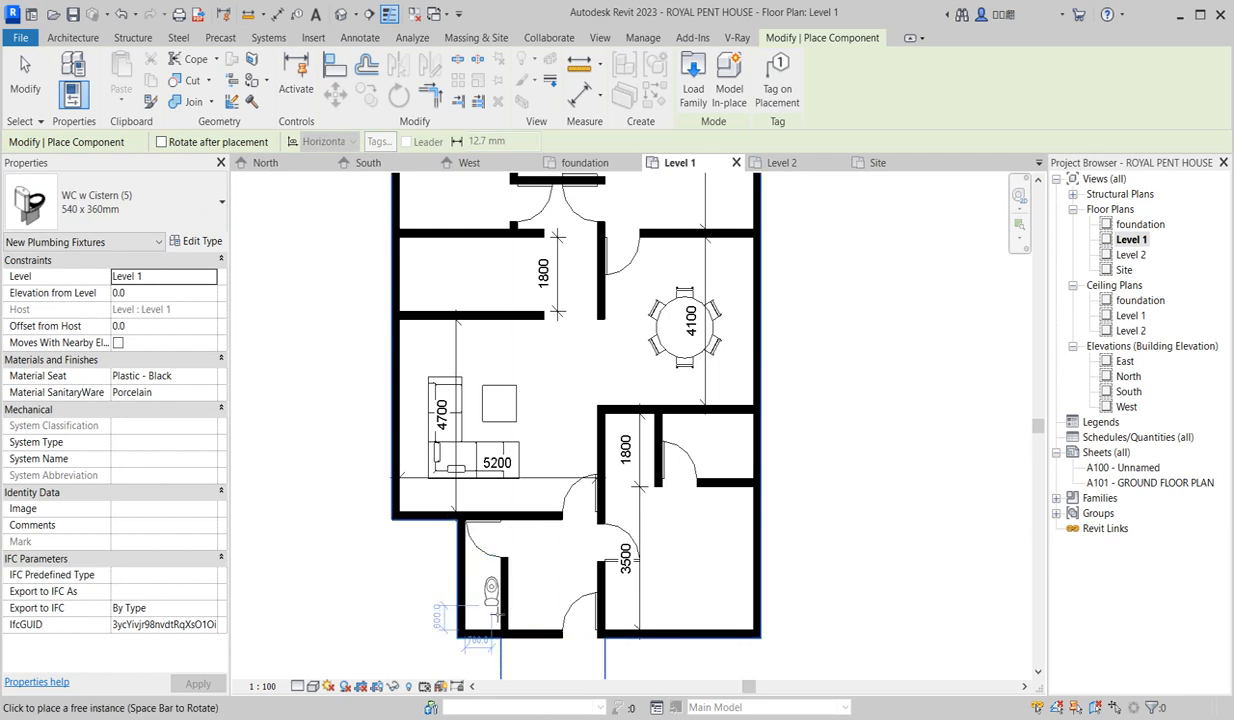
click(483, 614)
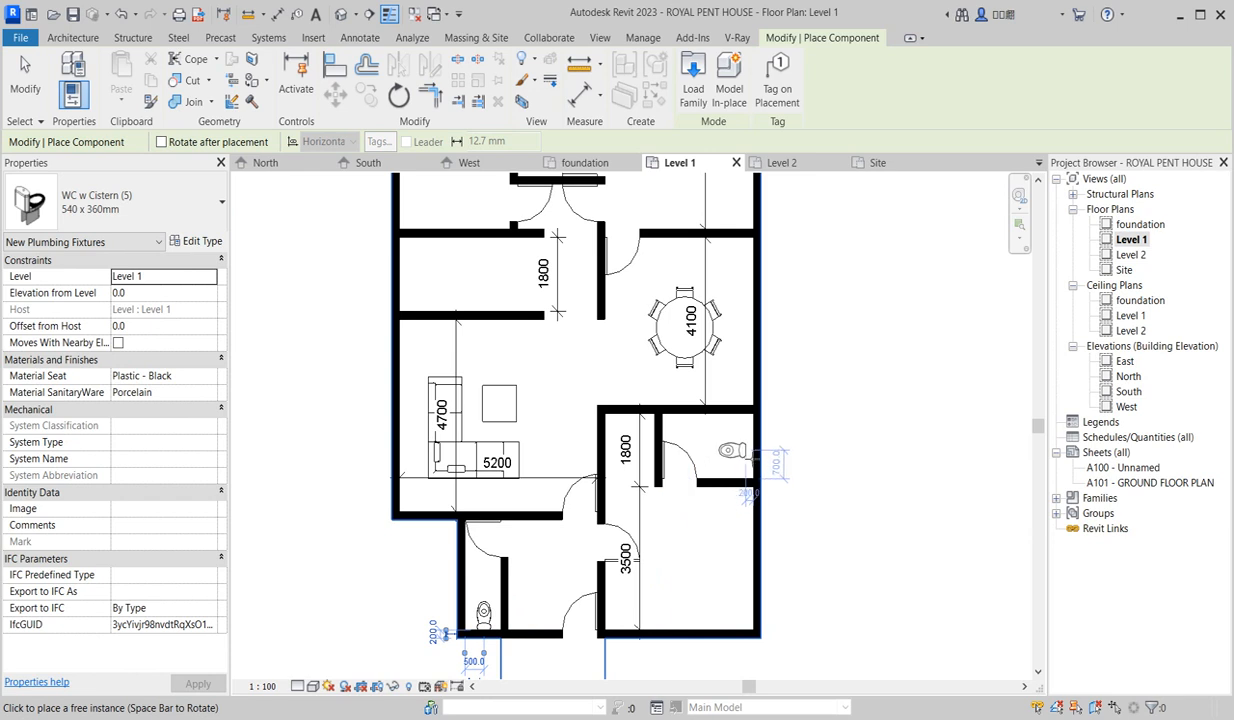
click(745, 452)
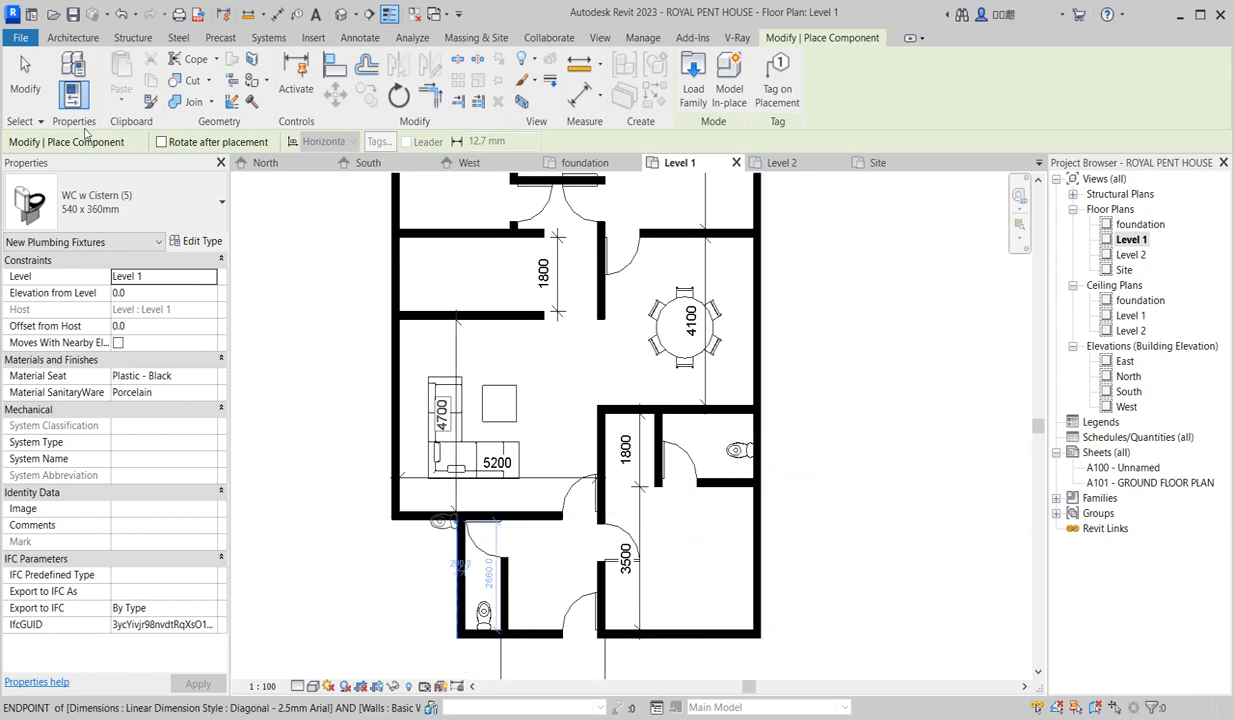
Place a Queen_size_2_6152 bed in the 3500 mm bedroom, rotated so its headboard faces the lower exterior wall.
click(140, 204)
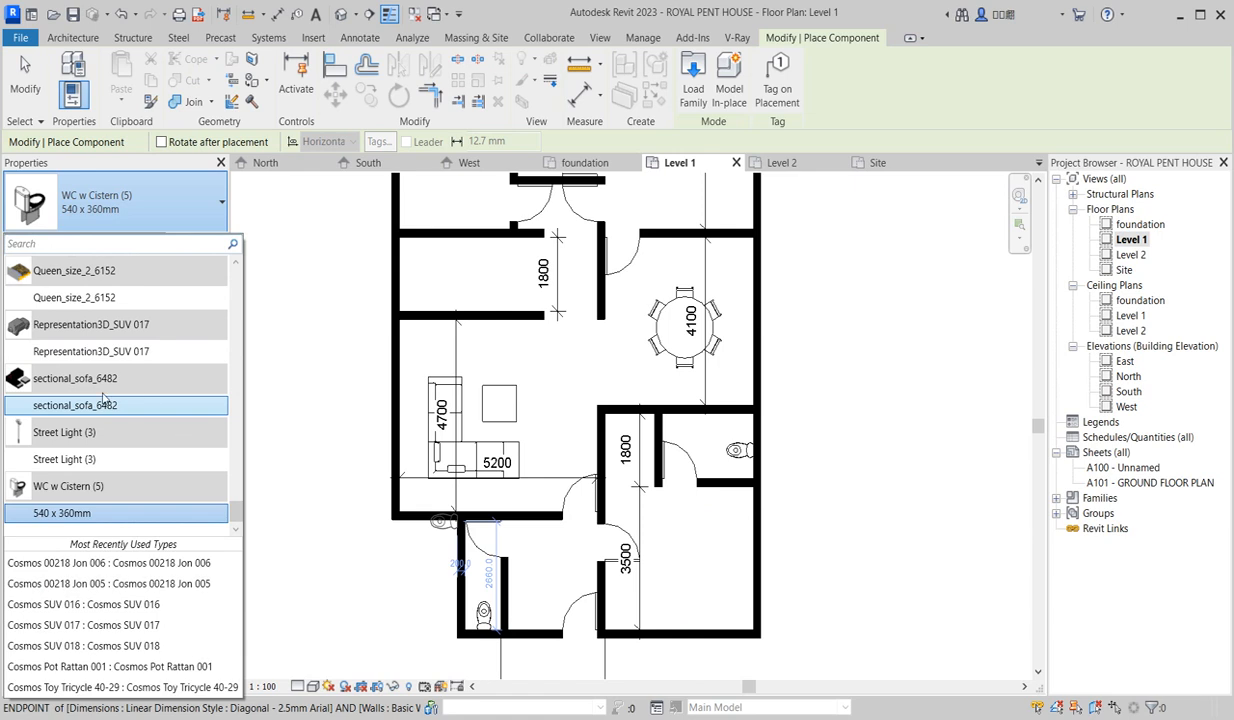
scroll(62, 430, up, 3)
click(68, 436)
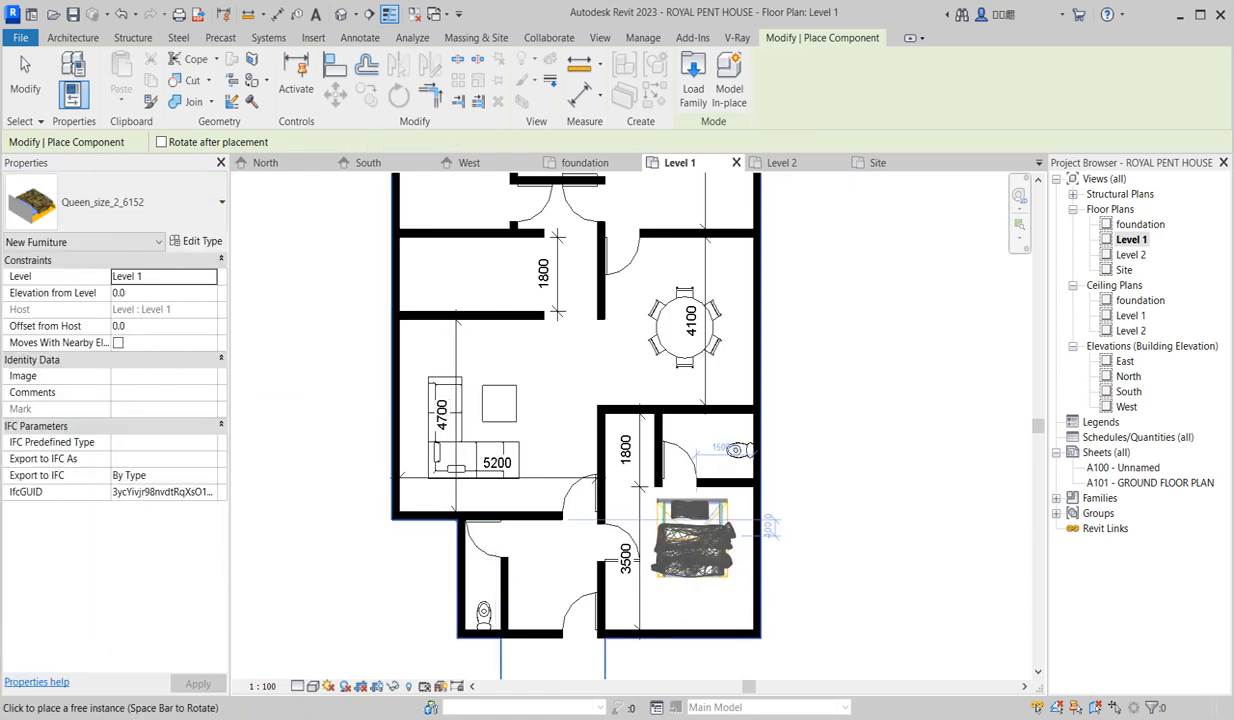
key(space)
key(space)
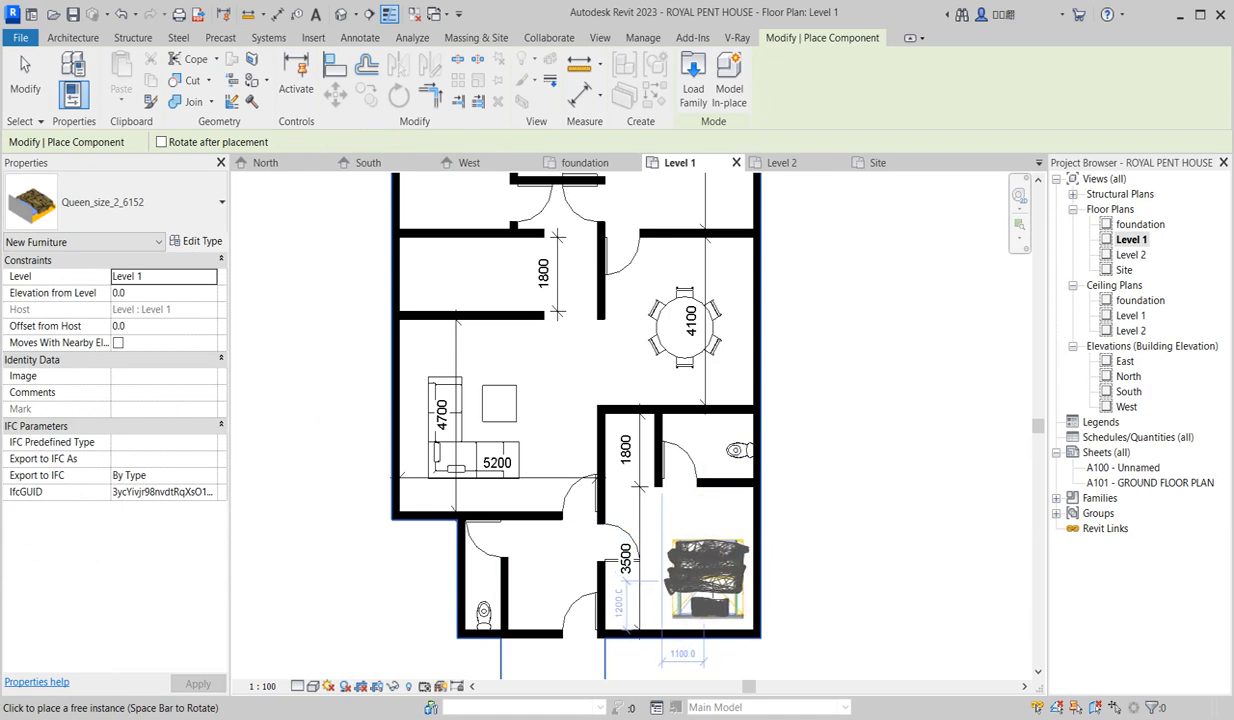
click(792, 582)
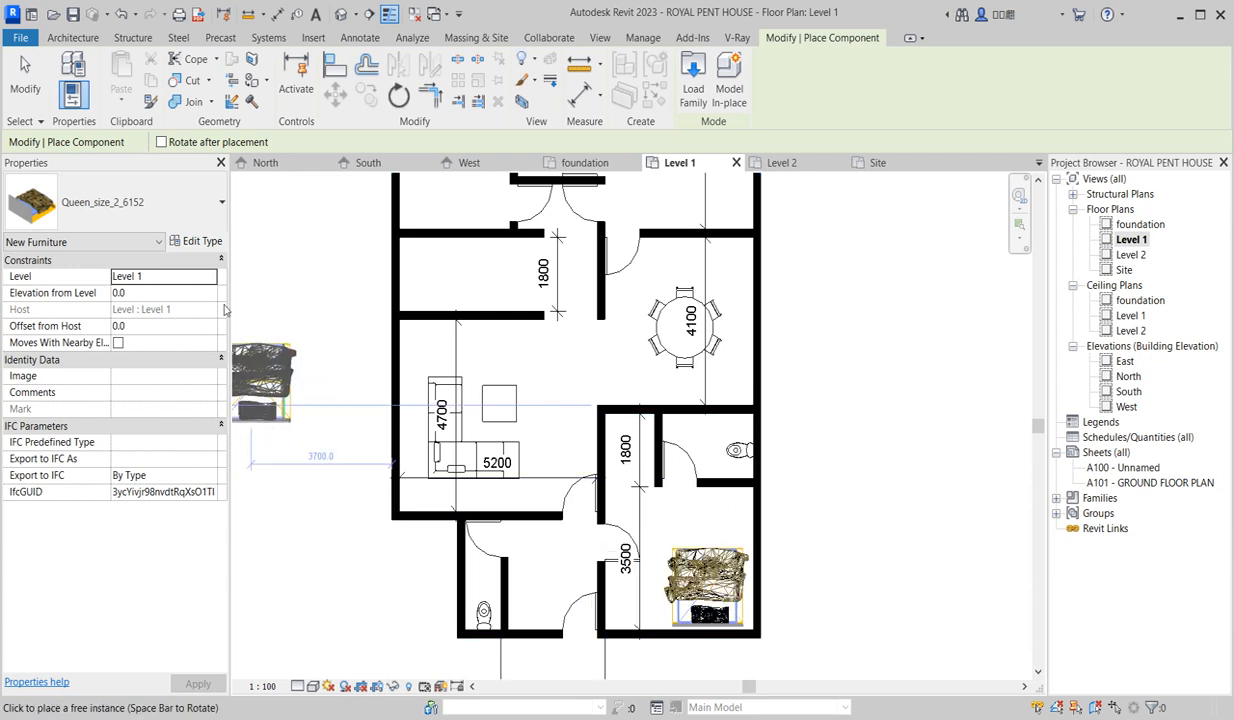
Place one M_Shower Stall-2D in the upper-left corner of the bathroom beside the 1800 mm passage.
click(178, 200)
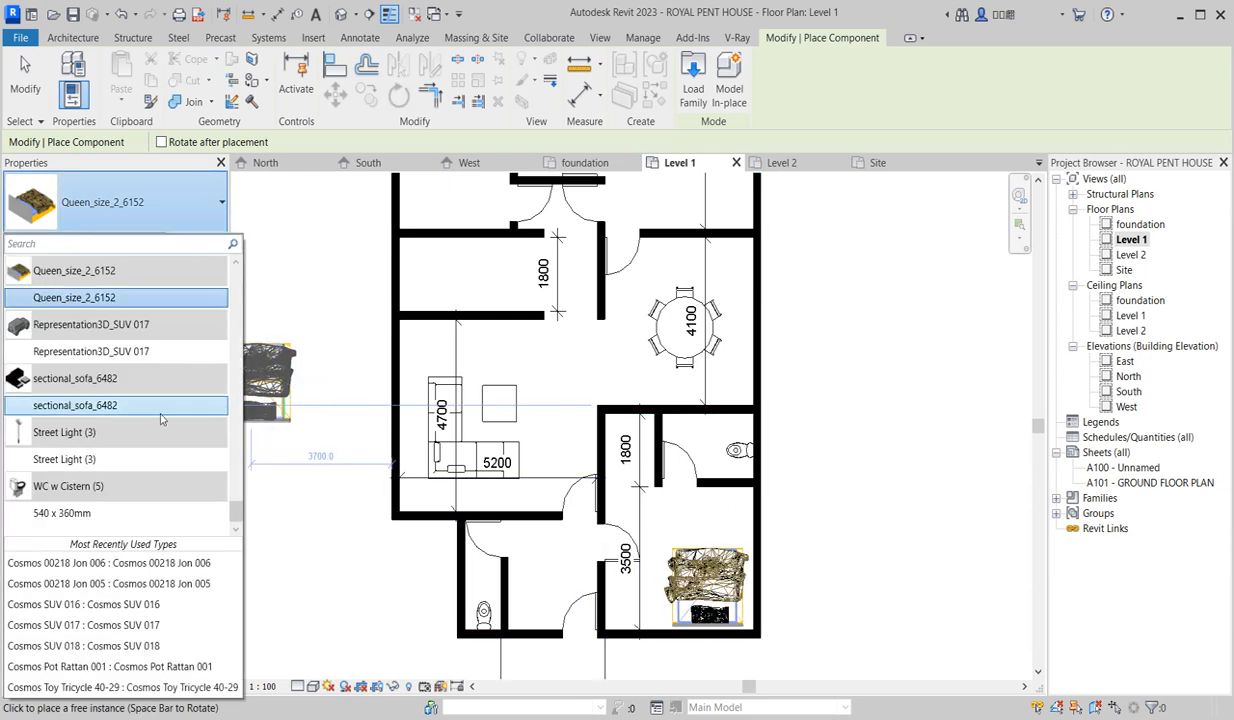
scroll(162, 420, up, 2)
scroll(162, 420, up, 5)
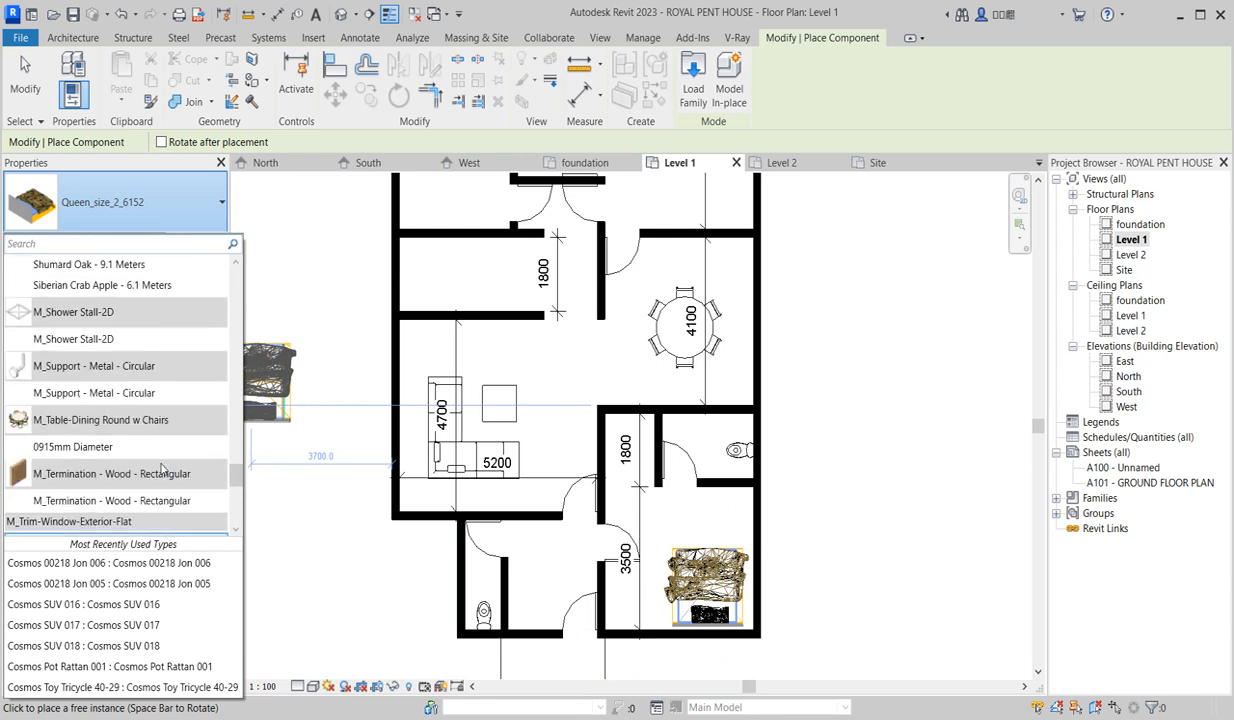
click(80, 332)
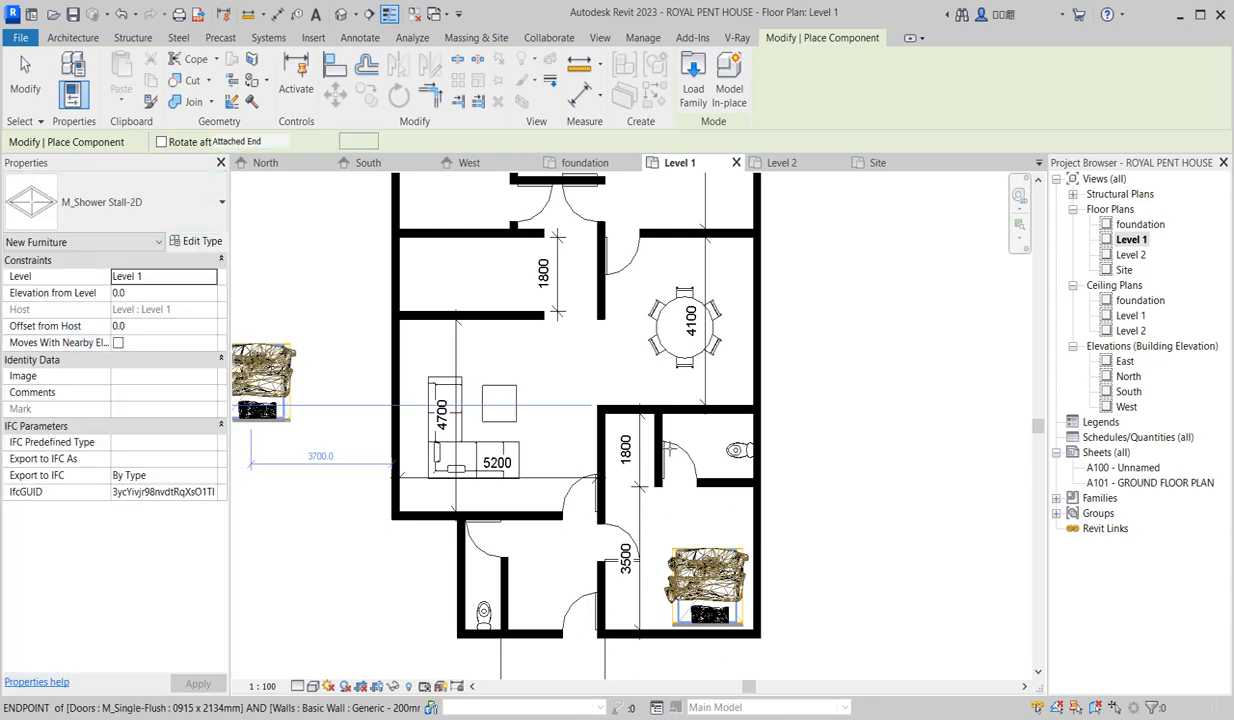
scroll(668, 444, up, 2)
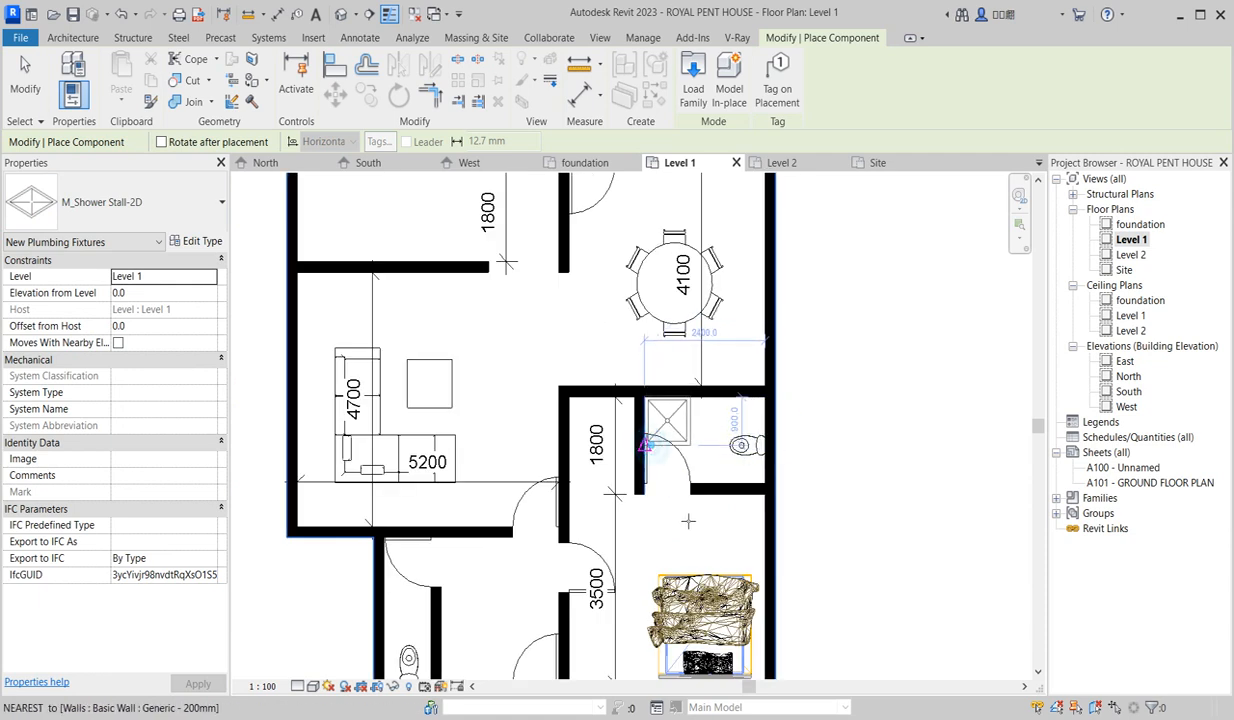
click(650, 462)
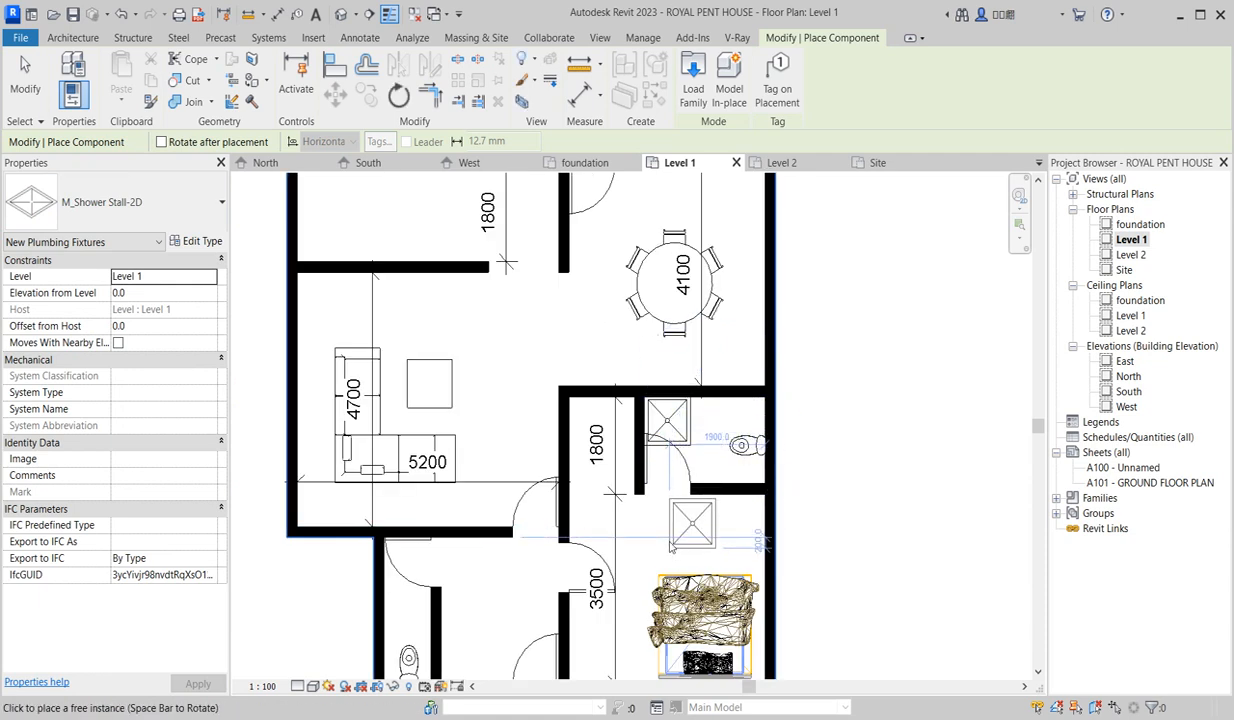
key(Escape)
key(Escape)
Select the doors of the bedroom bathroom and the entrance toilet and duplicate their type as TOILETD.
scroll(712, 428, down, 3)
click(686, 458)
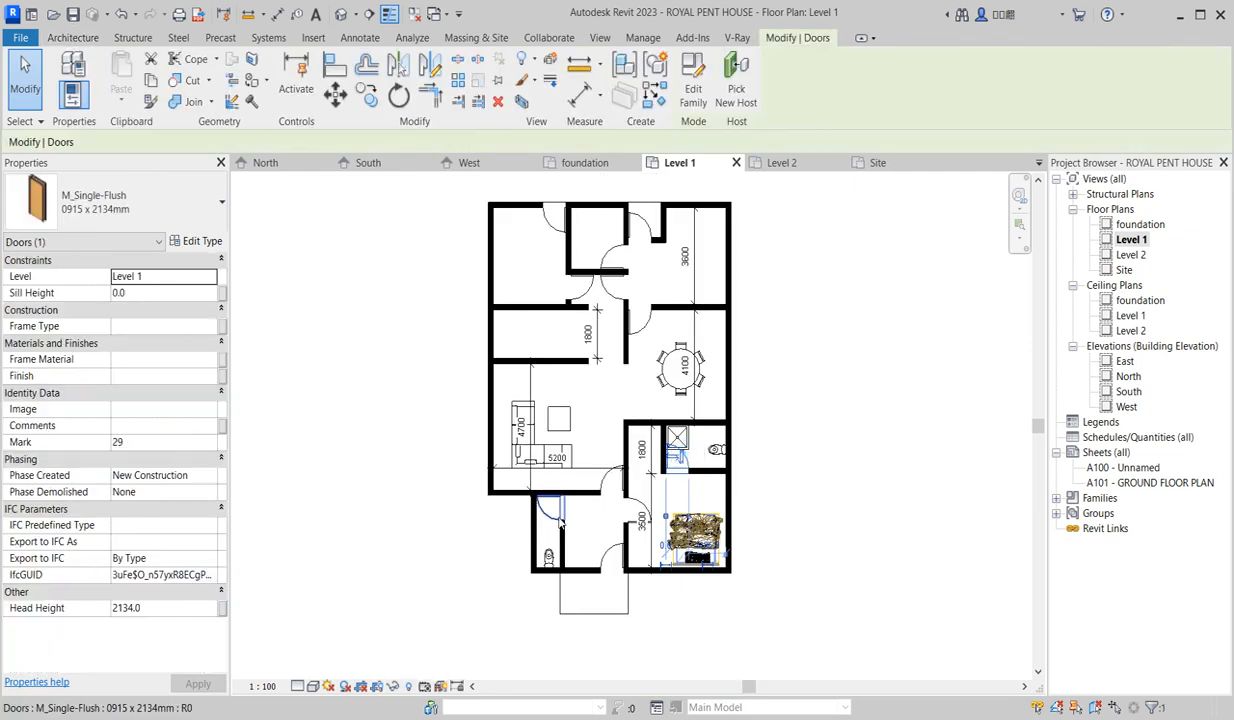
ctrl+click(555, 525)
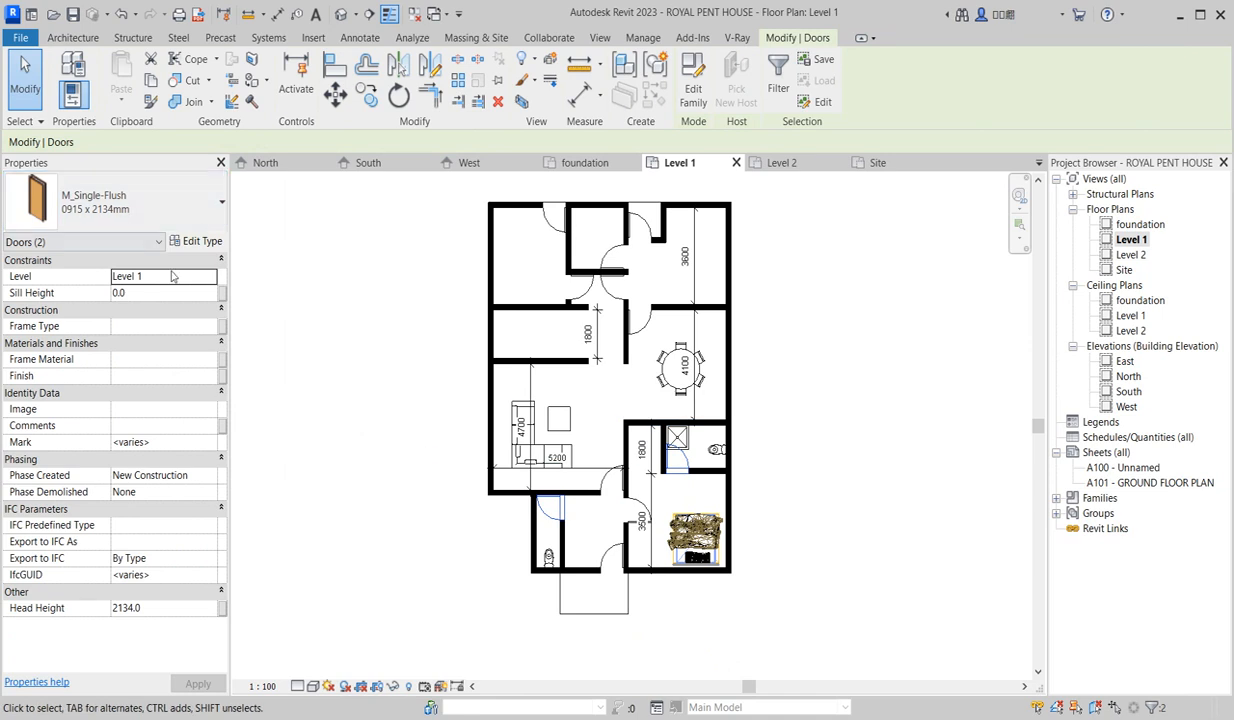
click(214, 249)
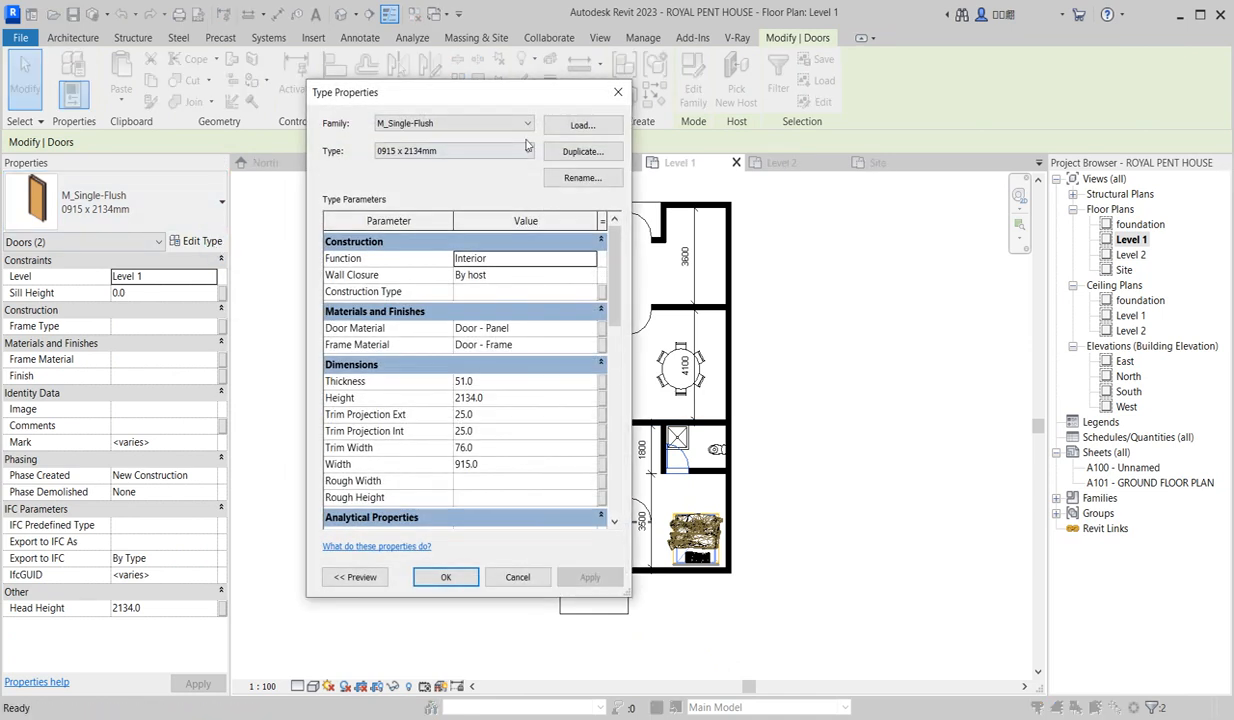
click(528, 128)
click(526, 126)
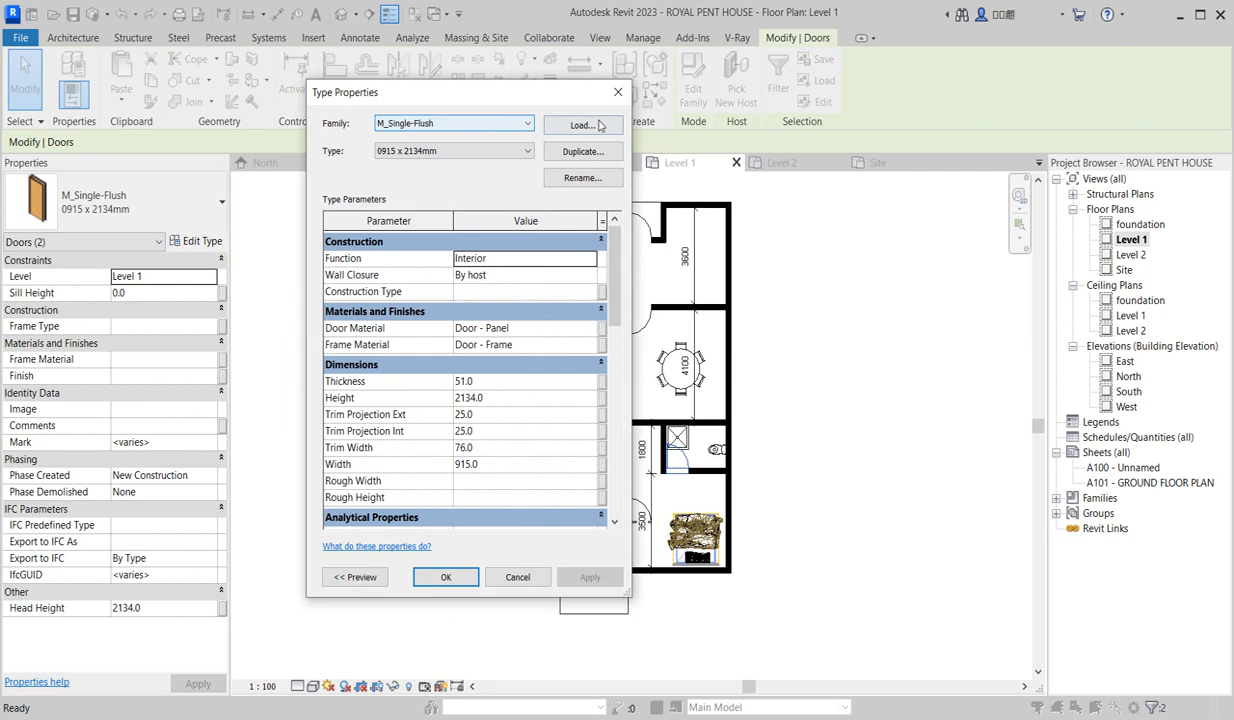
click(586, 152)
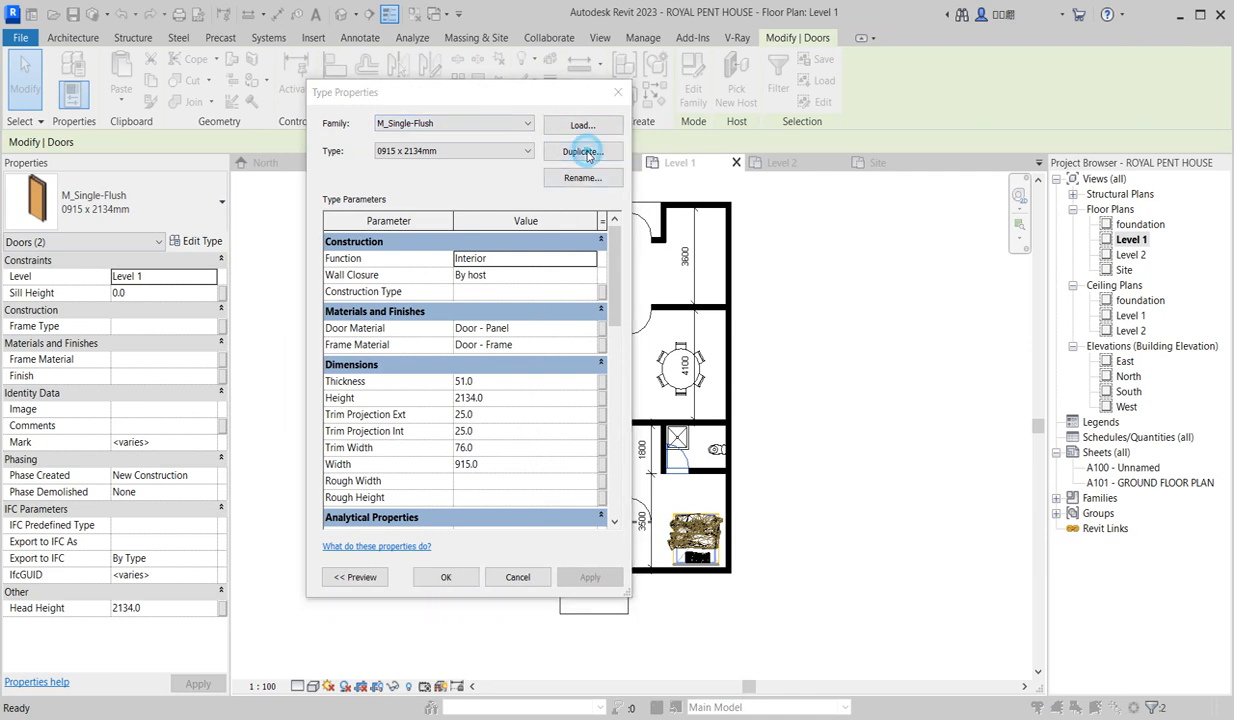
text(TOILETD)
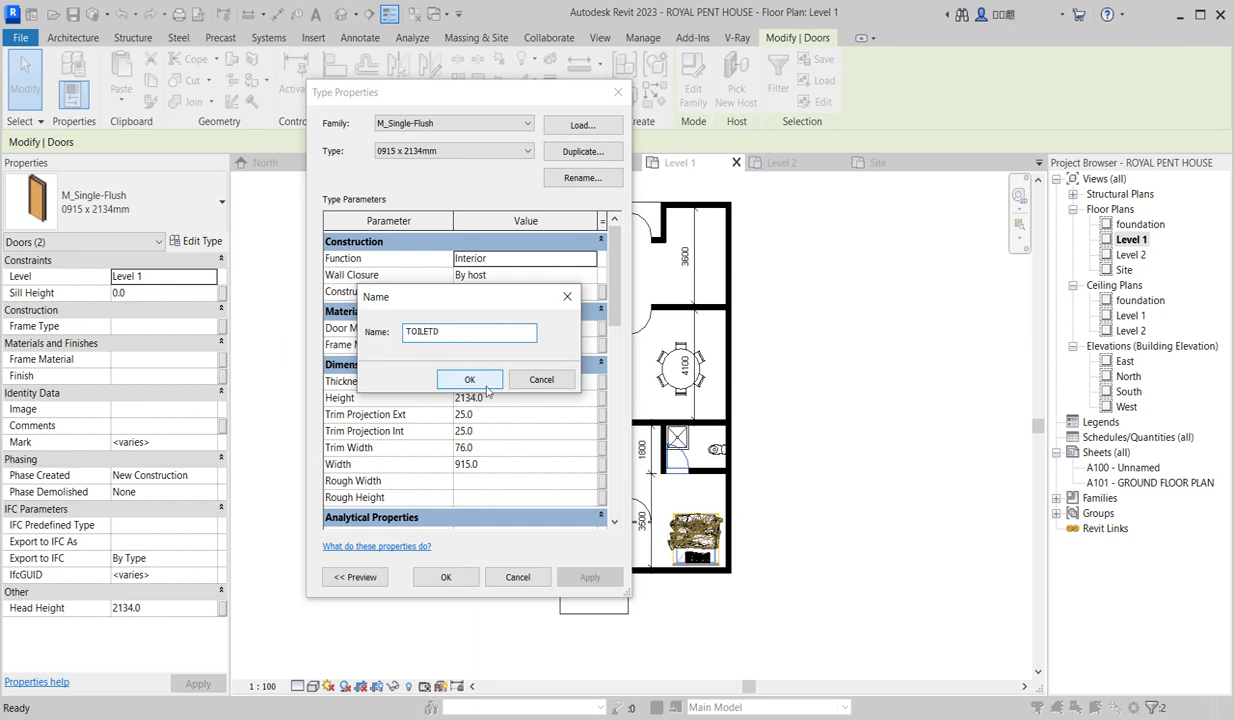
click(474, 379)
Set the TOILETD door type's height to 2100 and width to 750, and apply it to the two selected doors.
click(497, 398)
double_click(497, 398)
text(21)
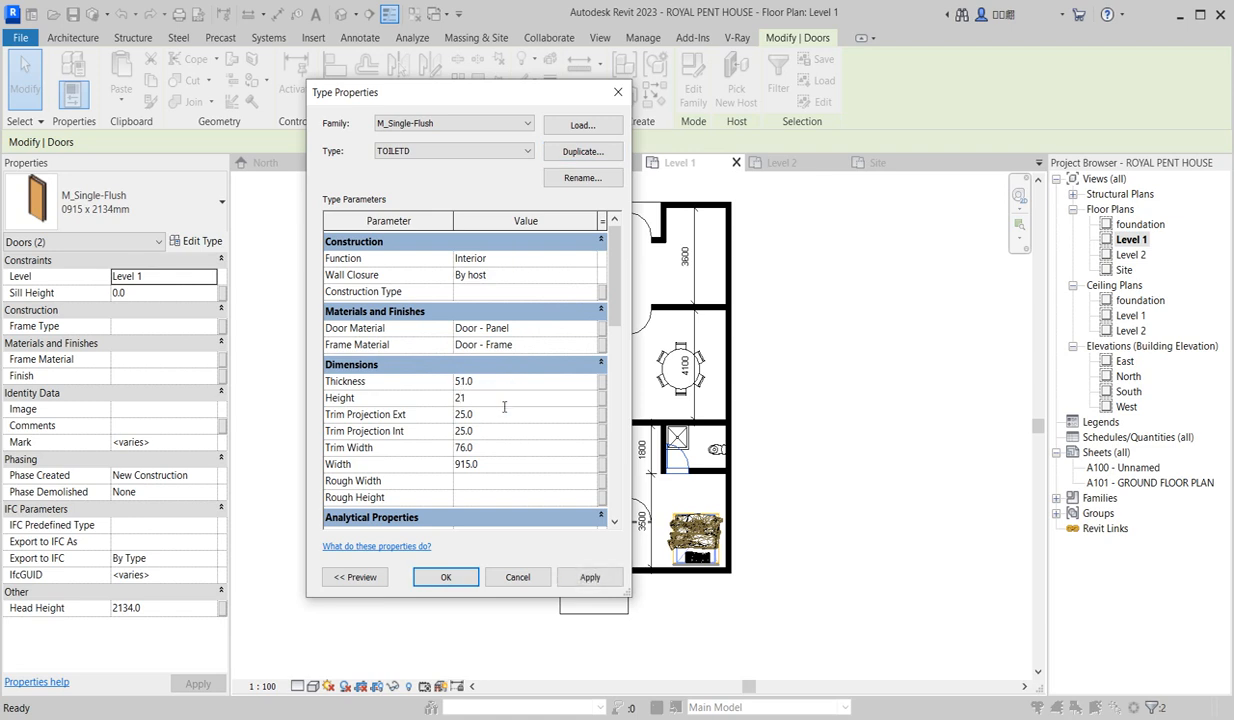
click(490, 466)
click(445, 576)
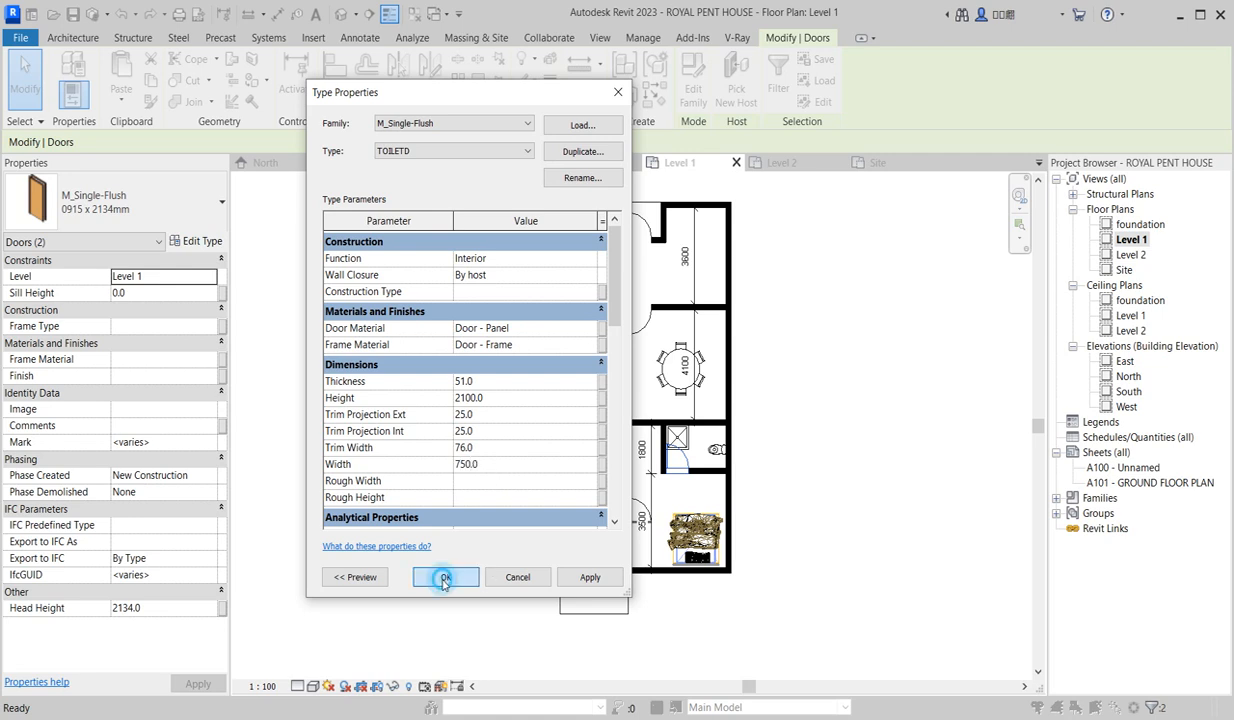
scroll(680, 465, up, 5)
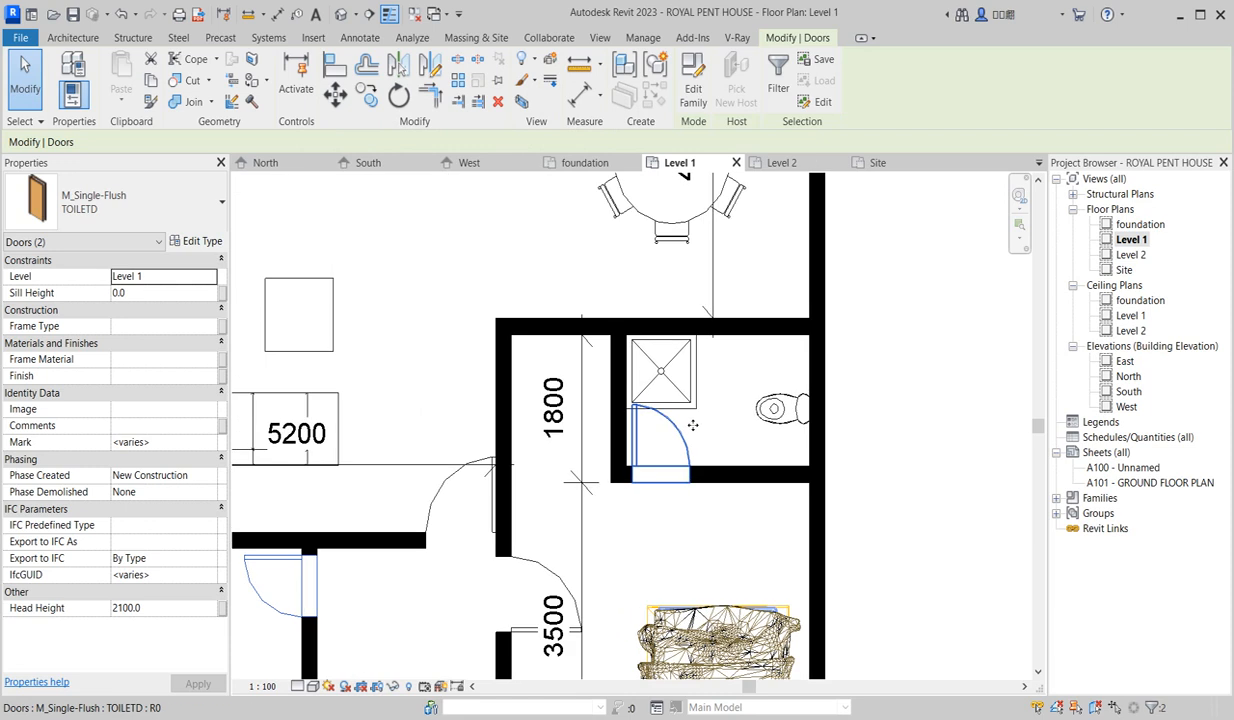
Set the depth and width of the bathroom's M_Shower Stall-2D type to 800.
click(692, 397)
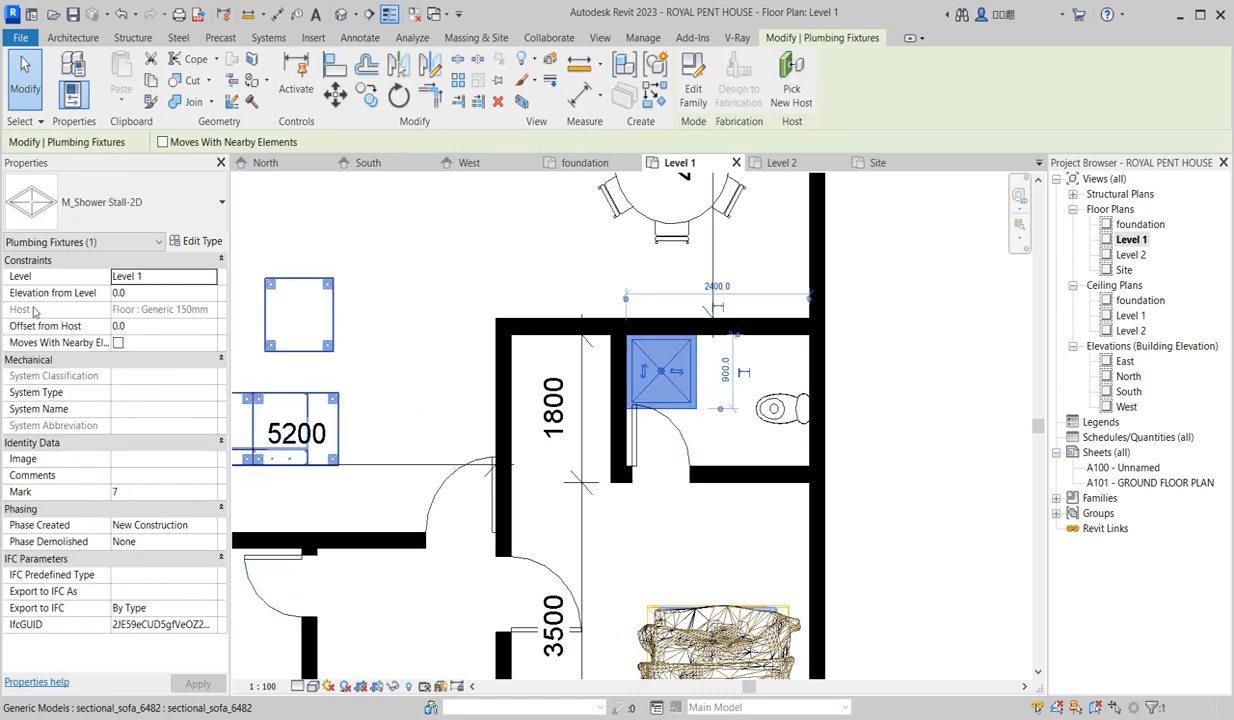
click(195, 241)
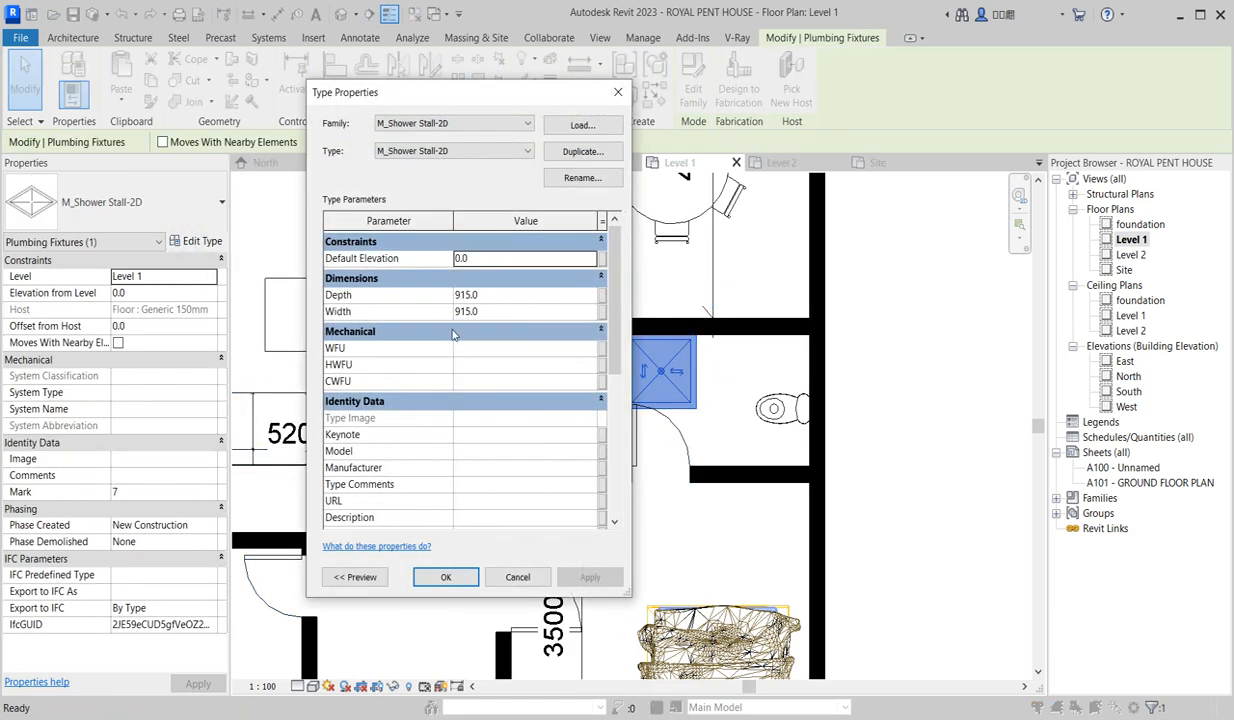
click(493, 298)
text(800)
click(493, 312)
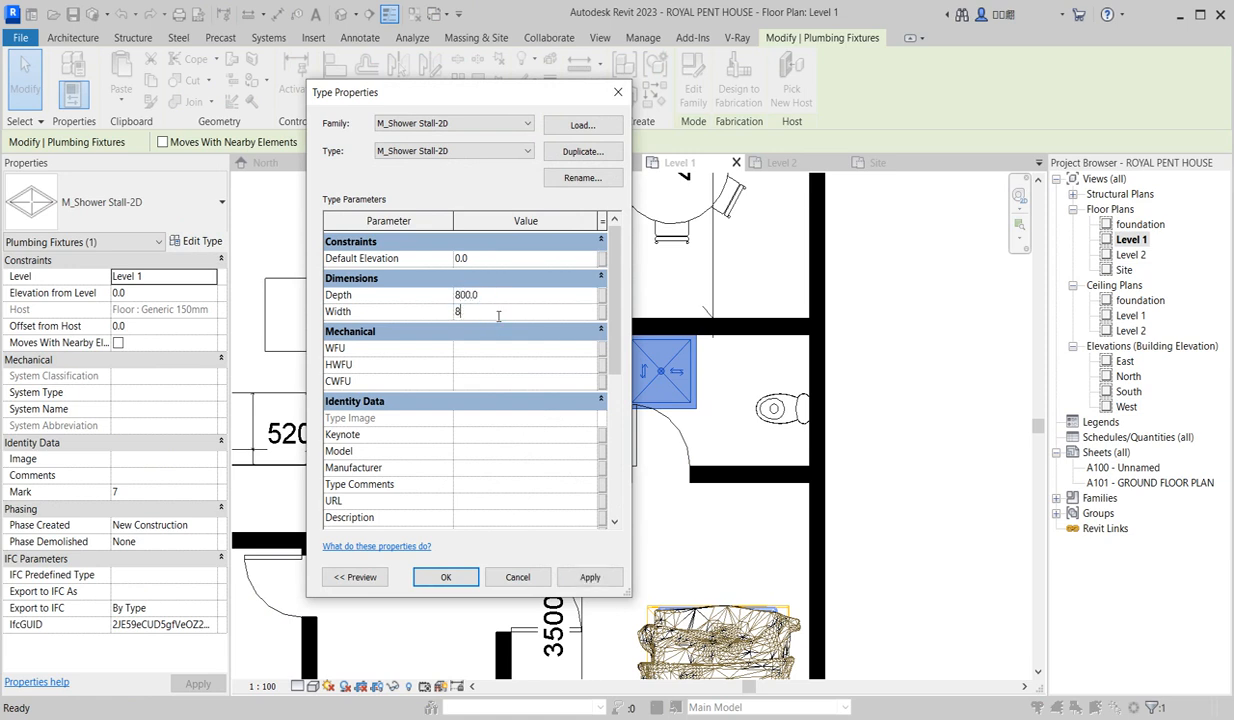
click(446, 575)
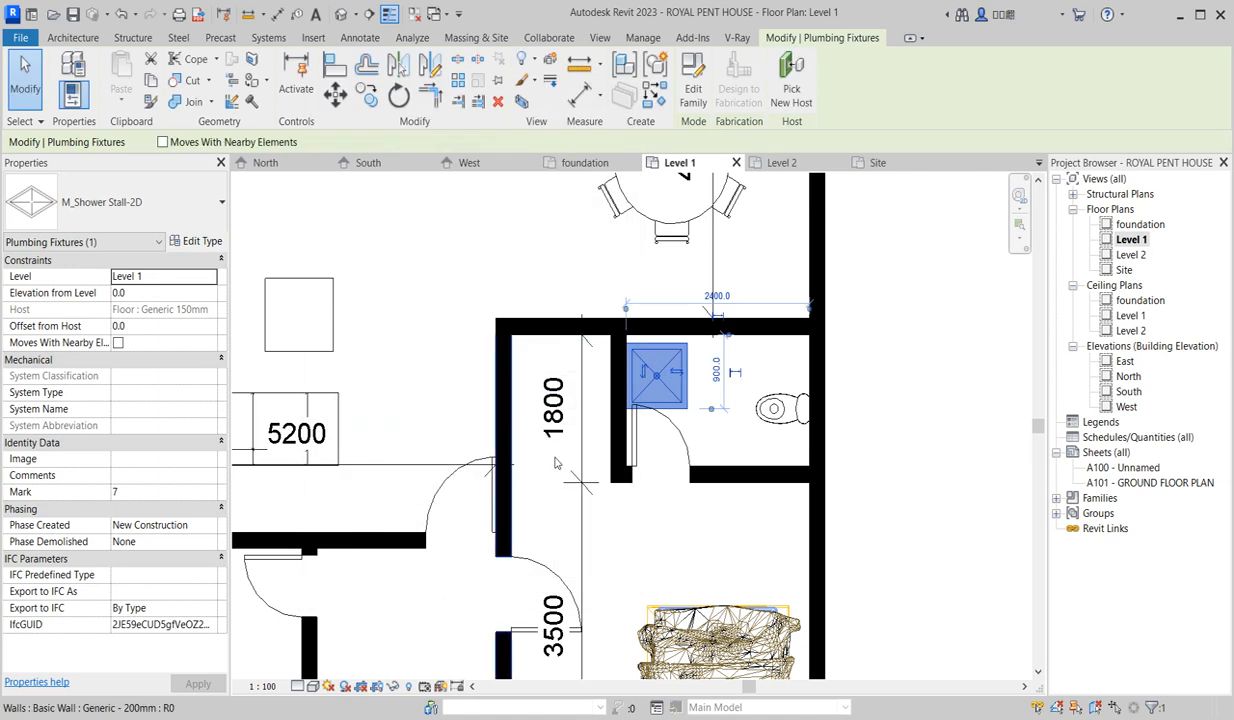
Align the shower stall's upper edge with the inner face of the upper bathroom wall.
key(a)
key(l)
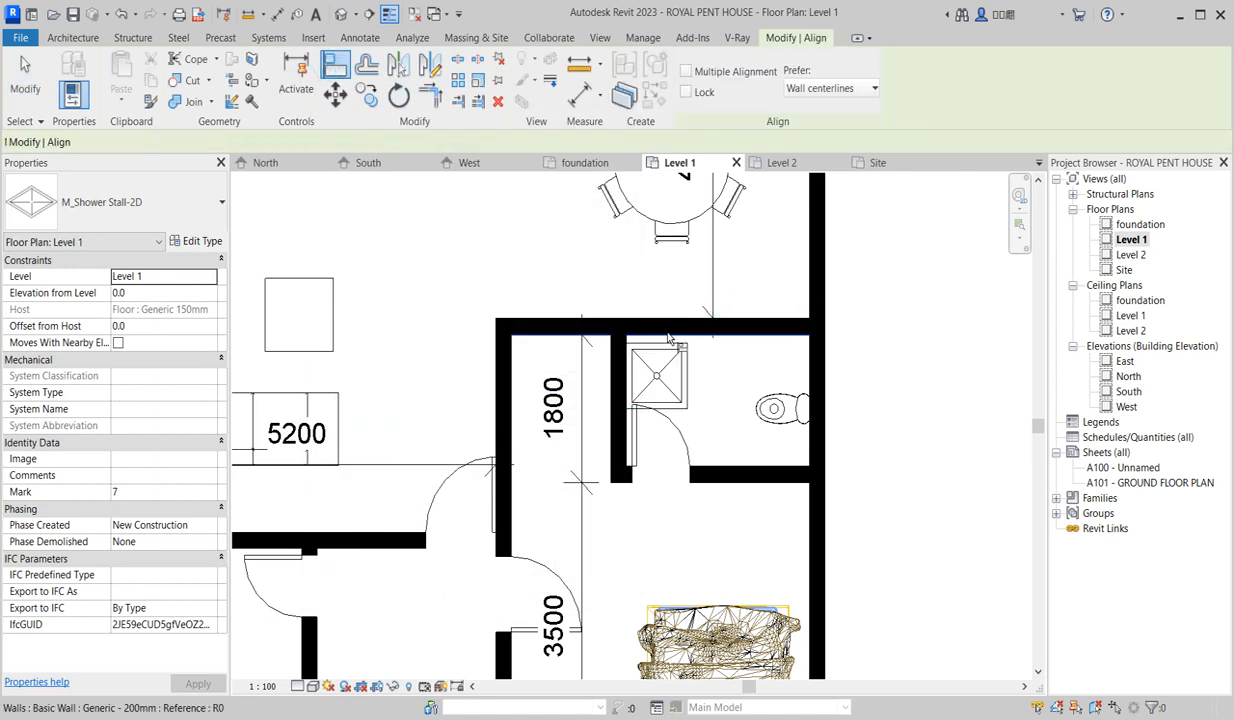
click(684, 338)
scroll(670, 408, down, 2)
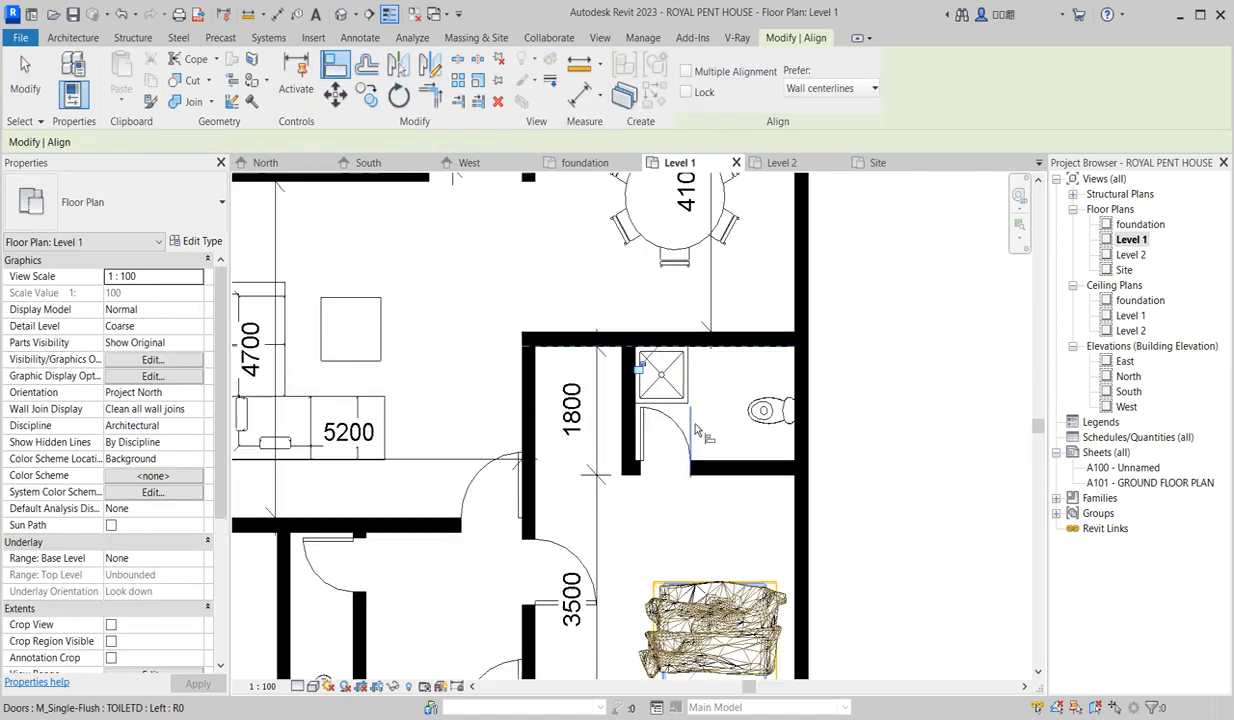
Align the bathroom door's jamb with the adjacent partition's inner face, and the entrance toilet door with the wall just above it.
scroll(670, 458, up, 2)
click(657, 449)
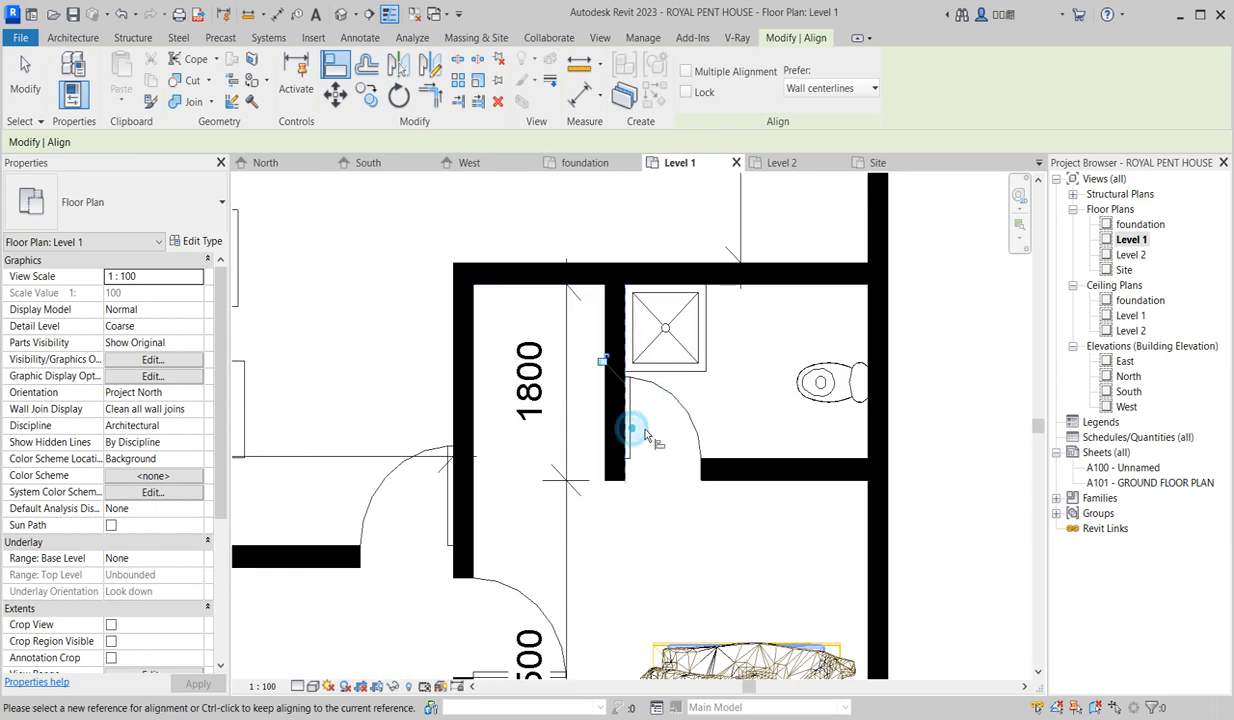
scroll(657, 449, down, 3)
scroll(650, 440, down, 2)
scroll(540, 474, up, 6)
click(561, 462)
scroll(672, 568, down, 5)
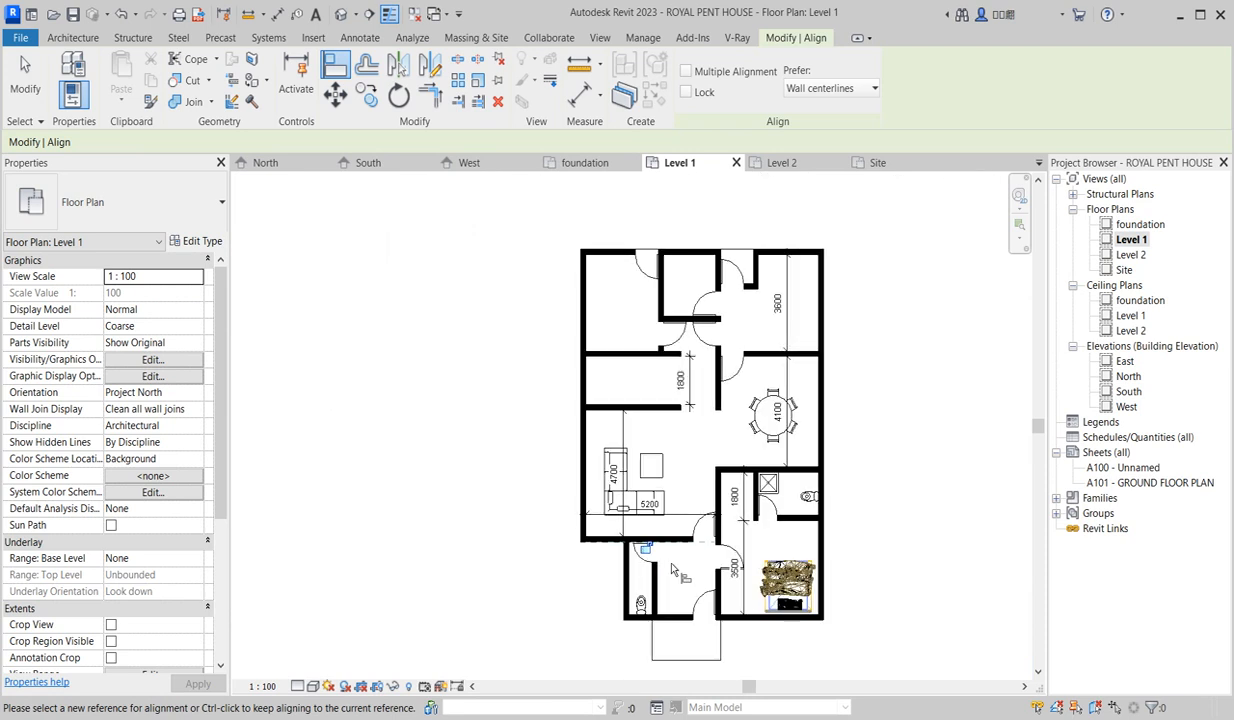
scroll(672, 564, down, 2)
scroll(645, 486, up, 3)
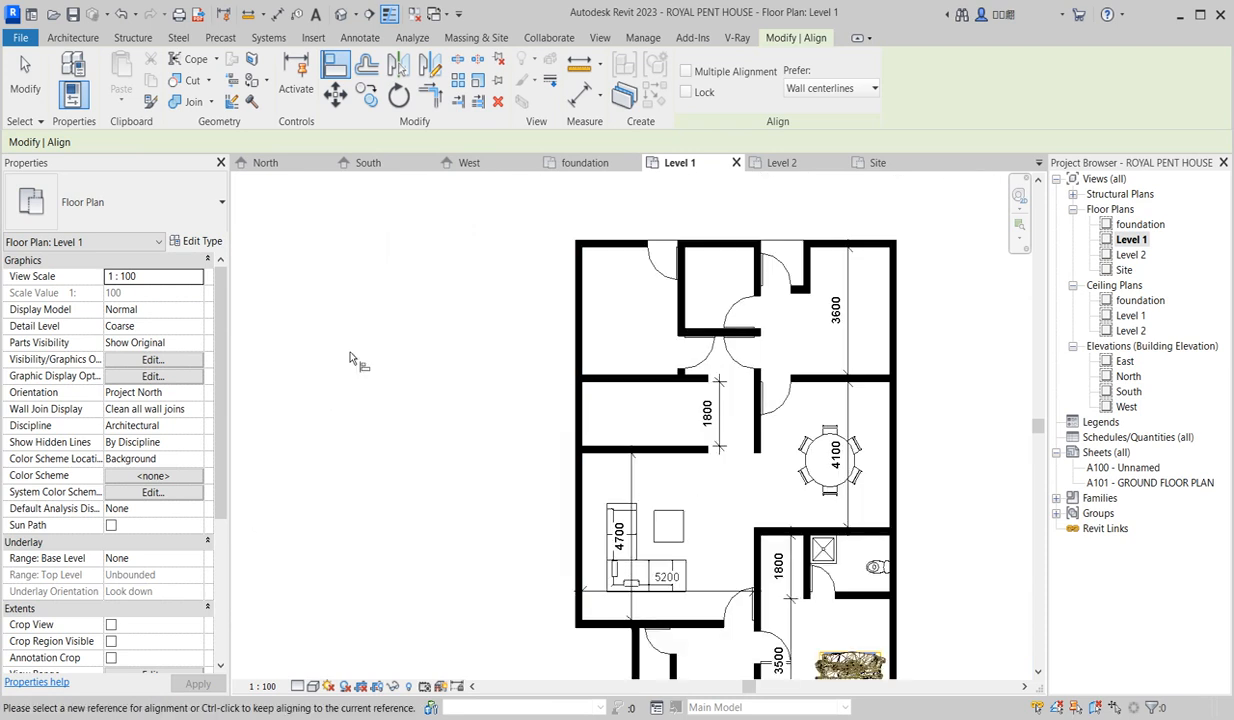
scroll(466, 407, down, 2)
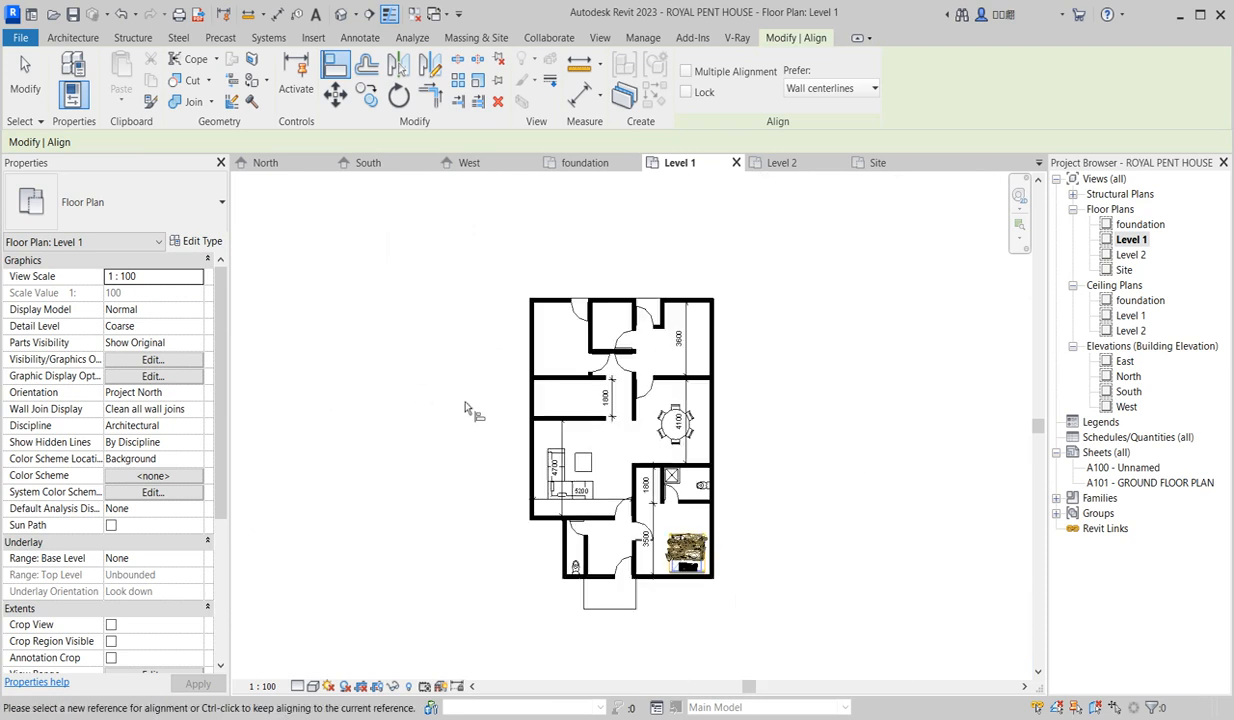
scroll(698, 368, up, 1)
scroll(190, 546, down, 2)
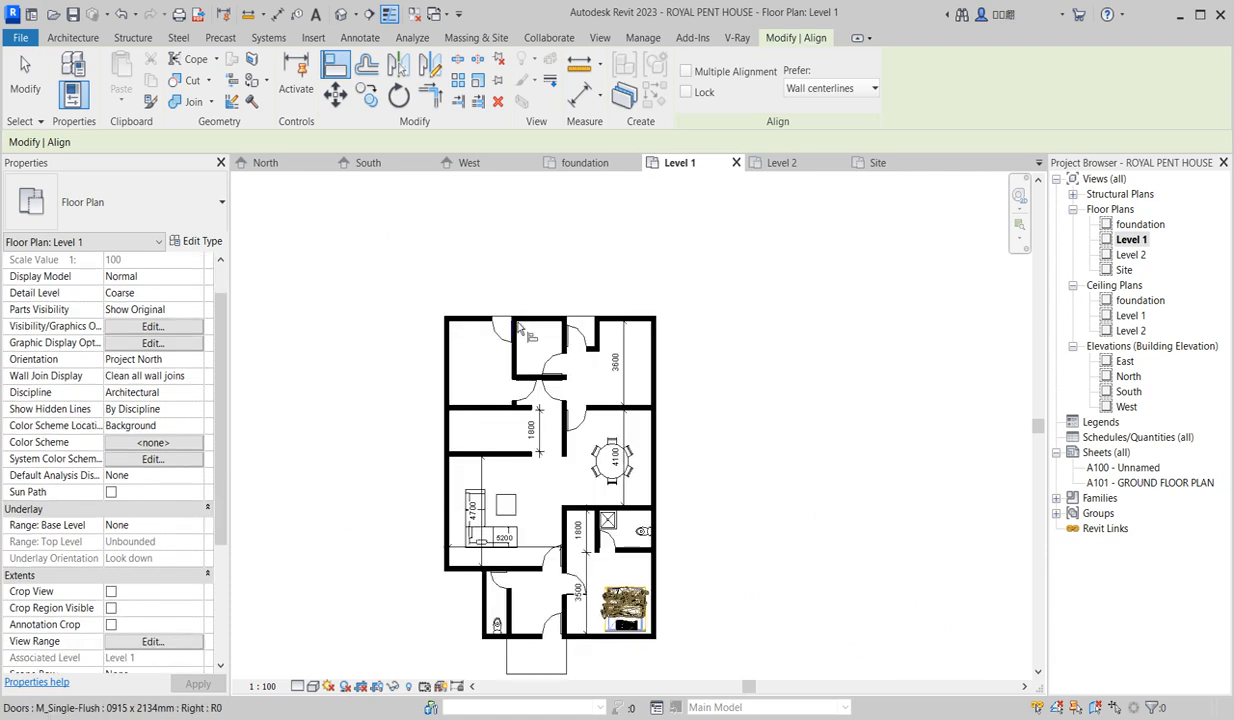
Draw a vertical Wide Lines detail line across the 3600 mm room, 600 mm from the inner face of its right exterior wall.
right_click(400, 258)
click(438, 268)
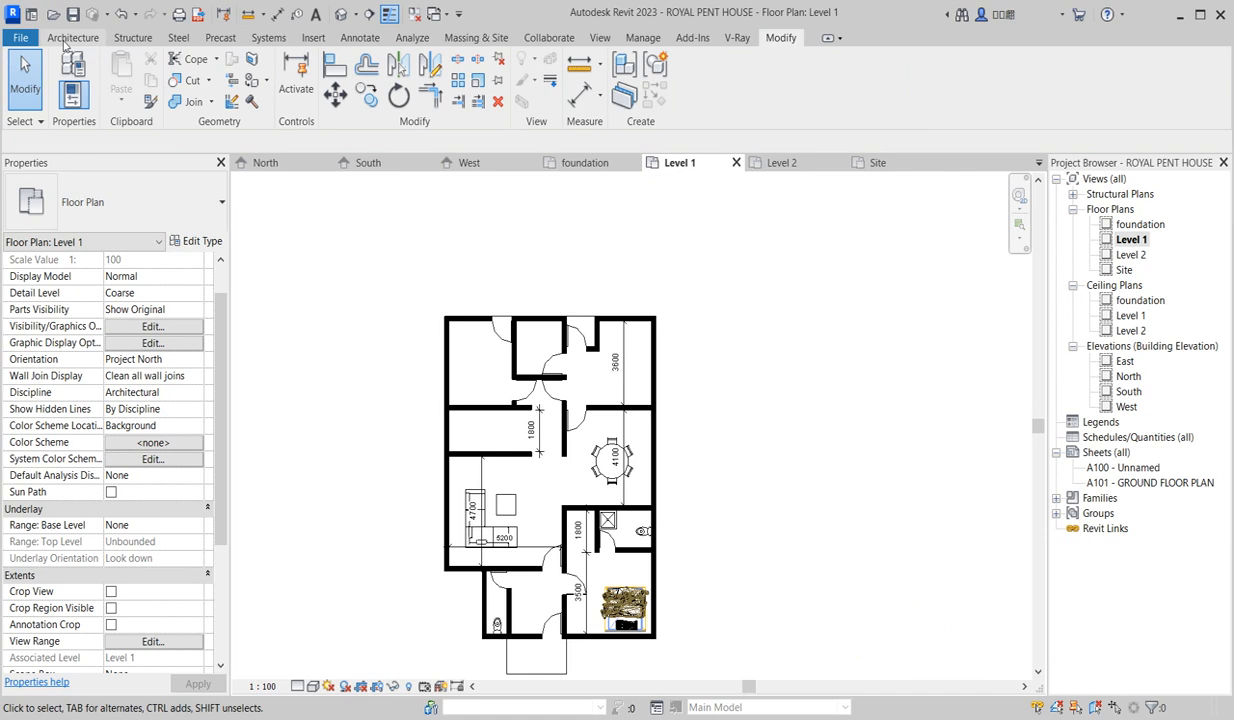
click(359, 40)
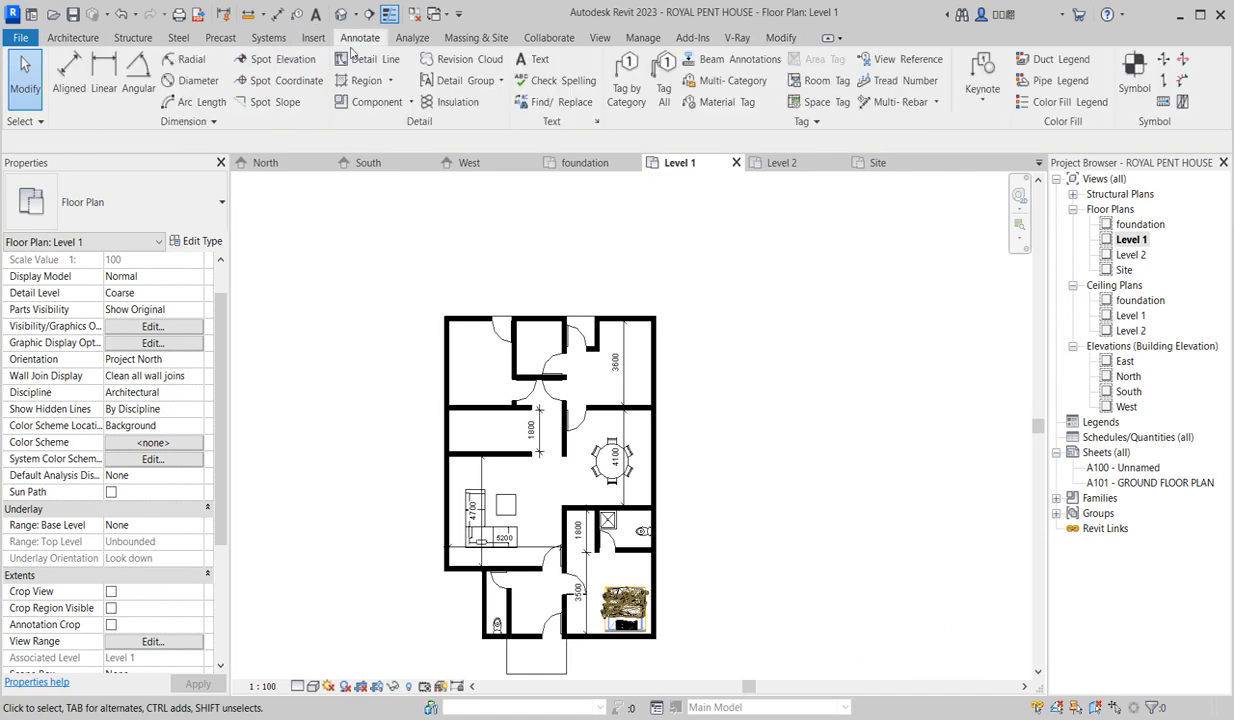
click(363, 58)
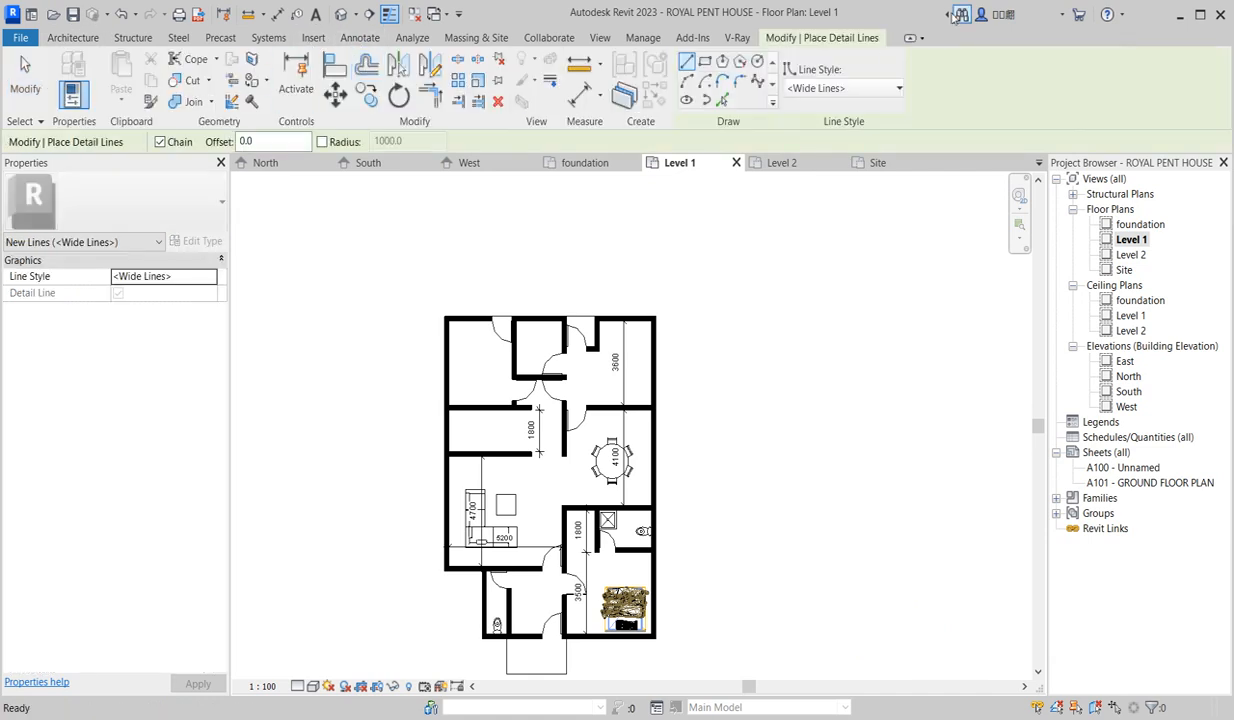
scroll(641, 330, up, 2)
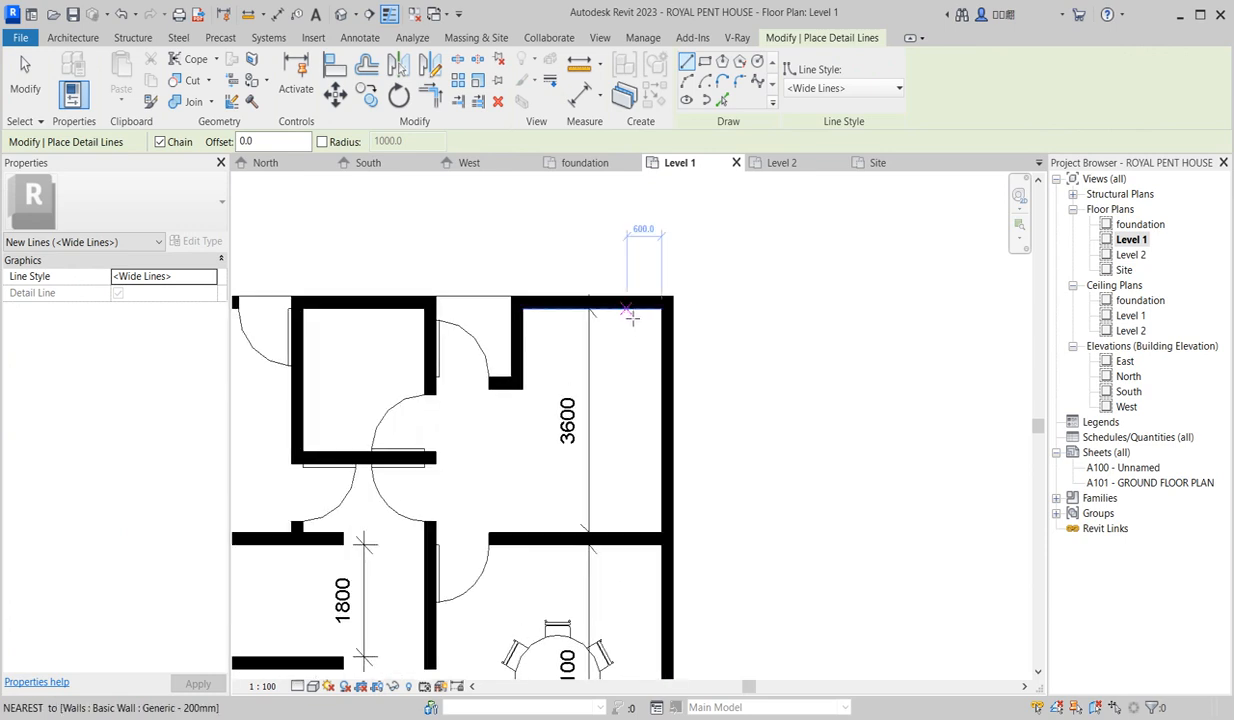
click(627, 308)
click(627, 533)
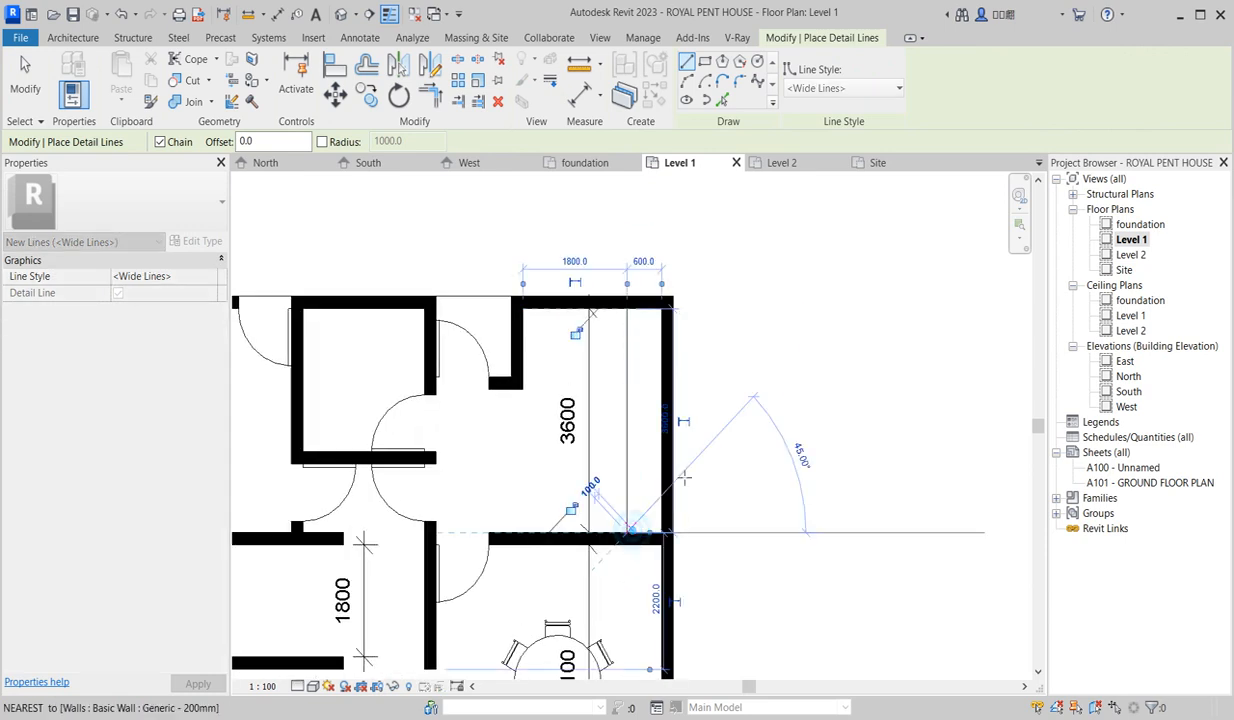
key(Escape)
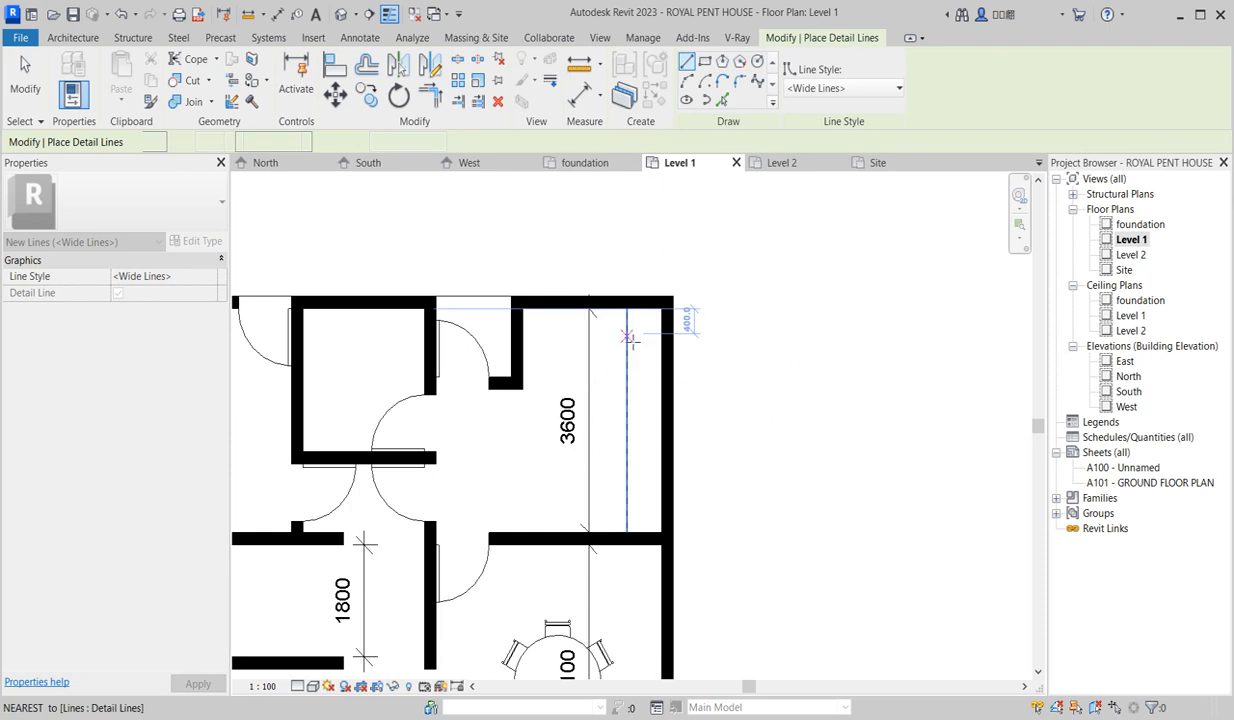
Draw a horizontal detail line from the short wall to the vertical counter line, about 500 mm below the room's upper wall.
scroll(610, 340, up, 2)
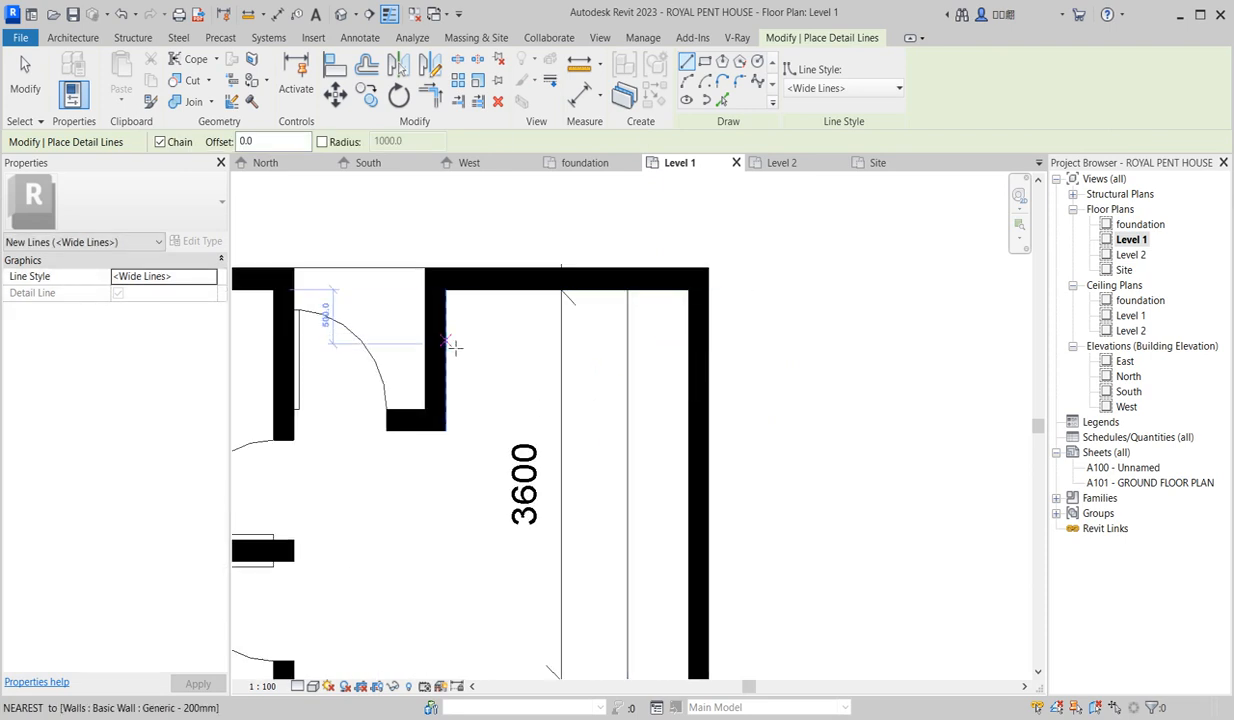
click(447, 344)
click(627, 344)
scroll(630, 350, down, 2)
key(Escape)
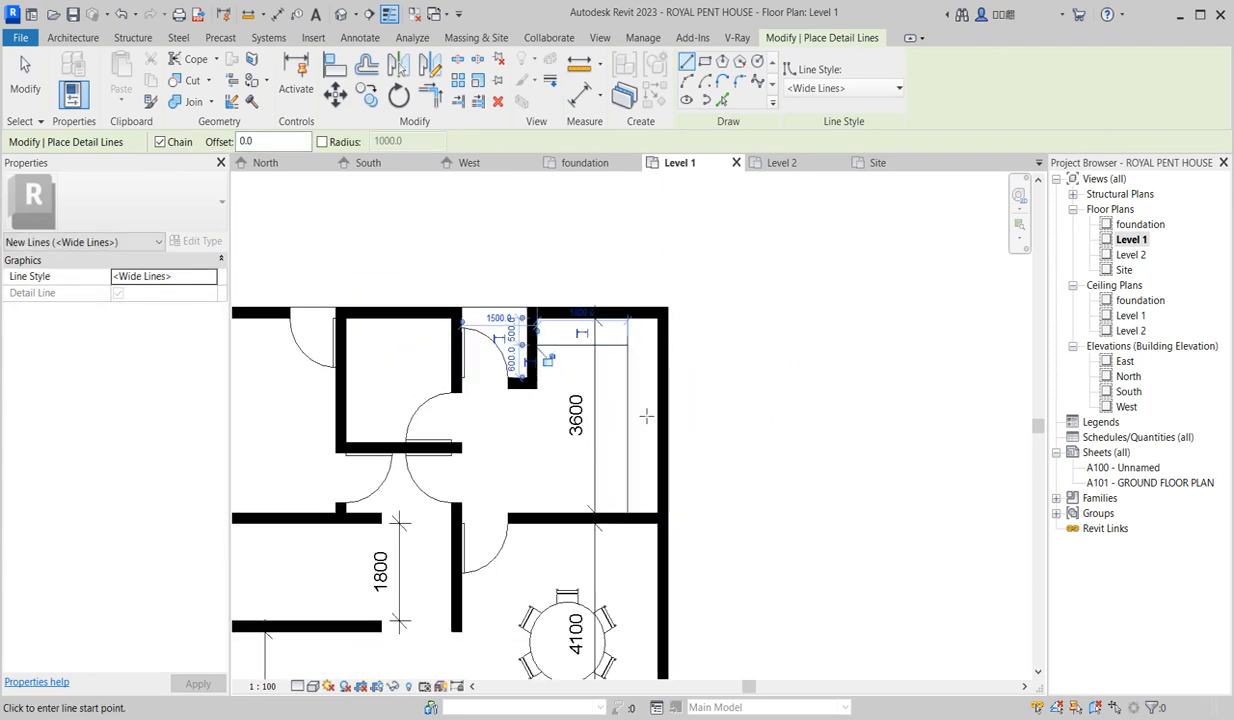
scroll(620, 360, up, 3)
right_click(557, 218)
click(605, 231)
Shorten the vertical counter line so its upper end meets the horizontal counter line.
scroll(655, 323, down, 2)
scroll(655, 325, up, 2)
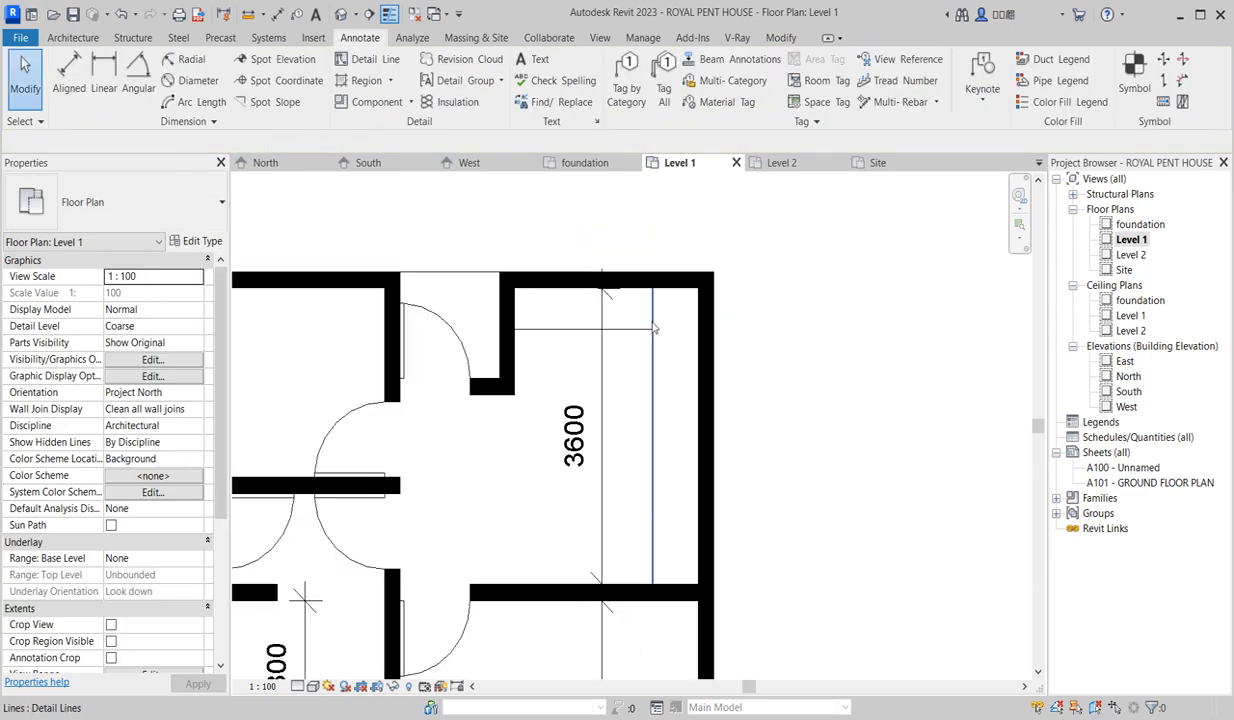
click(651, 317)
drag(653, 289, 653, 329)
Move the 3600 dimension leftward, farther from the vertical counter line.
click(624, 370)
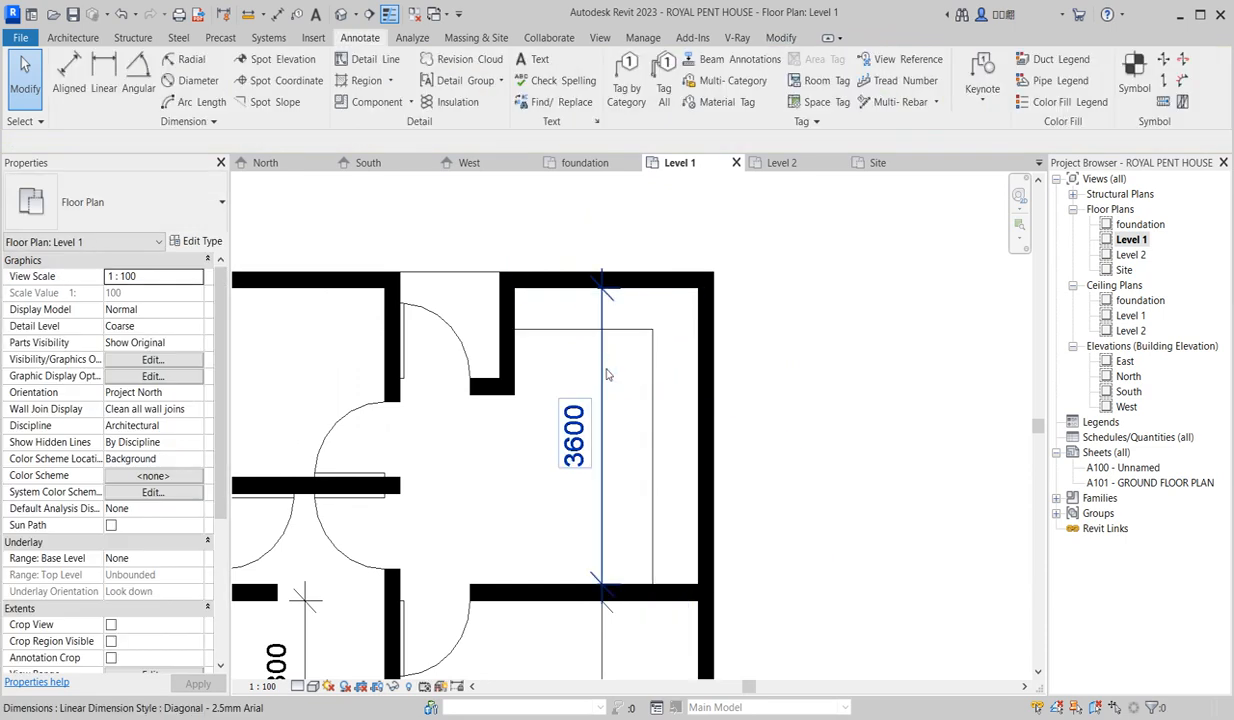
mouse_move(608, 370)
mouse_down()
mouse_move(600, 350)
mouse_move(653, 353)
mouse_move(719, 436)
mouse_move(592, 435)
mouse_up()
click(559, 399)
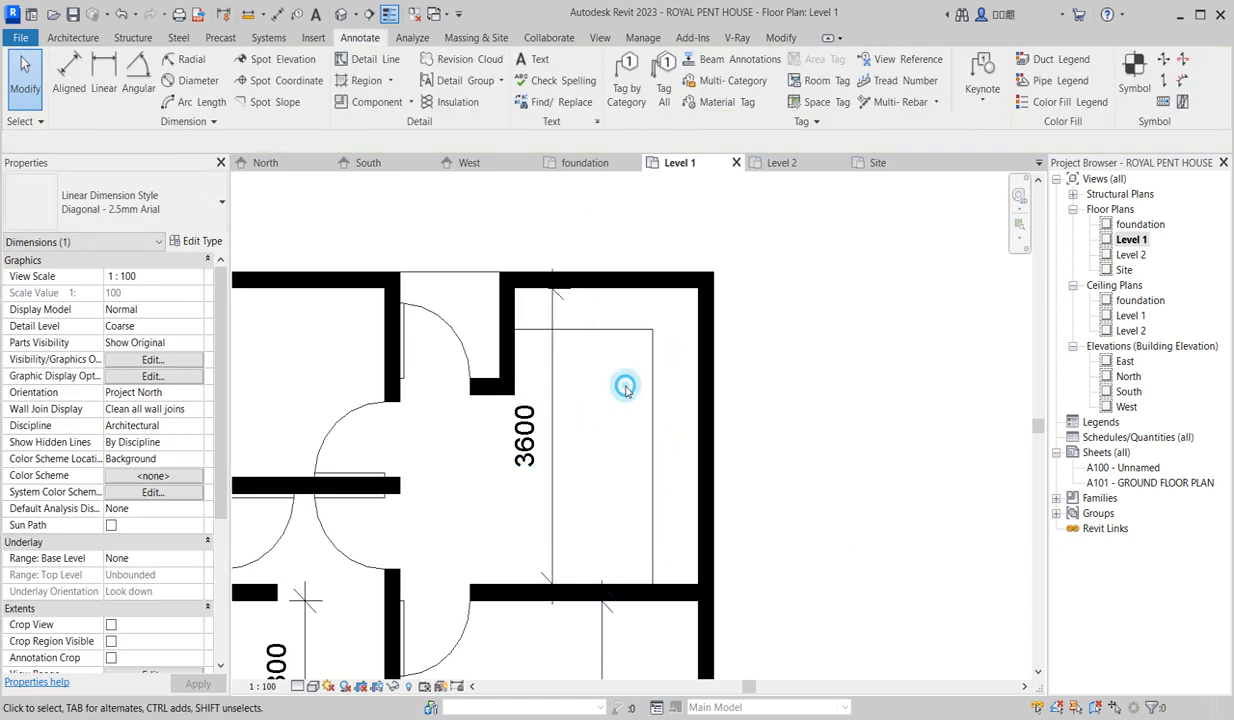
scroll(624, 447, down, 3)
scroll(624, 447, down, 2)
scroll(590, 475, up, 5)
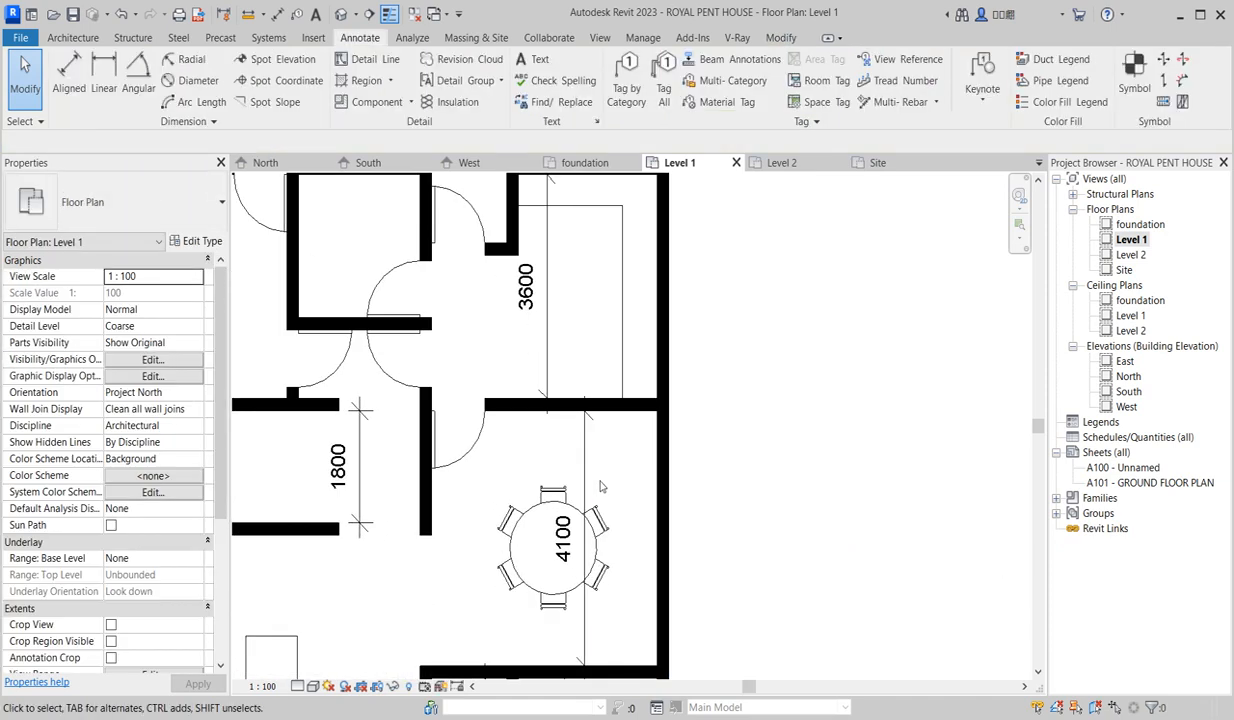
click(590, 475)
scroll(590, 475, down, 5)
scroll(595, 480, up, 3)
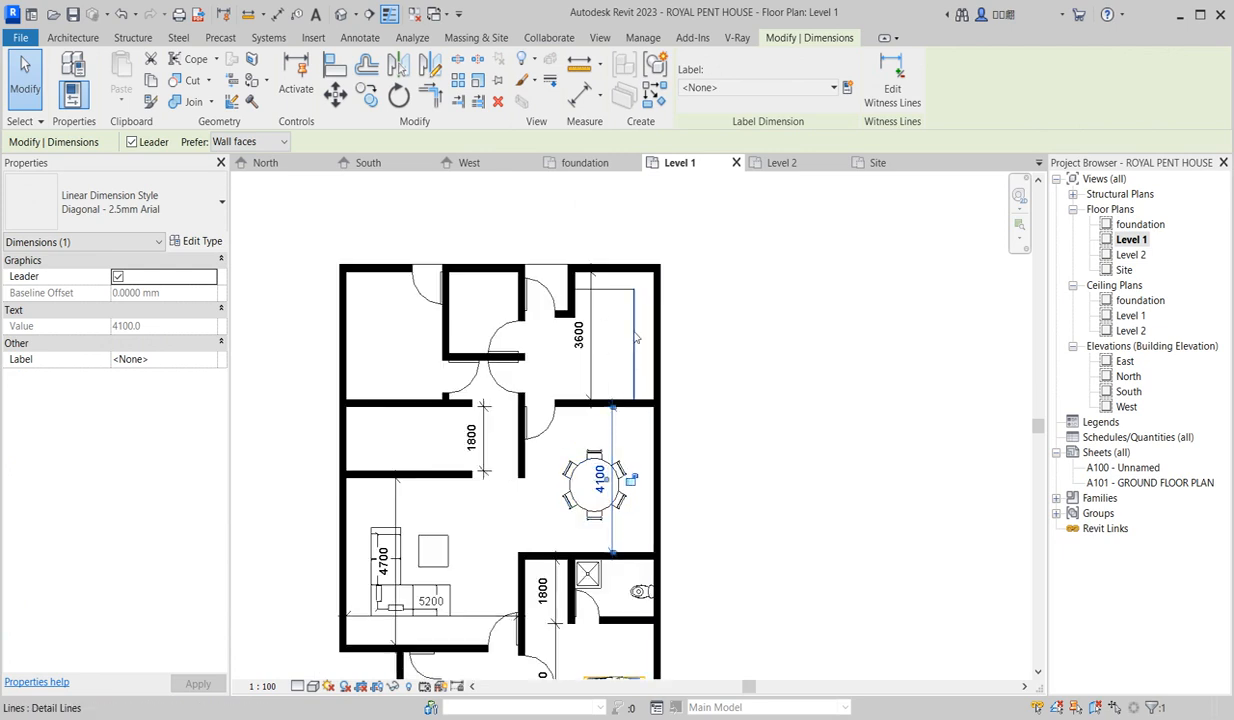
scroll(634, 338, up, 2)
scroll(640, 310, down, 4)
scroll(654, 264, up, 3)
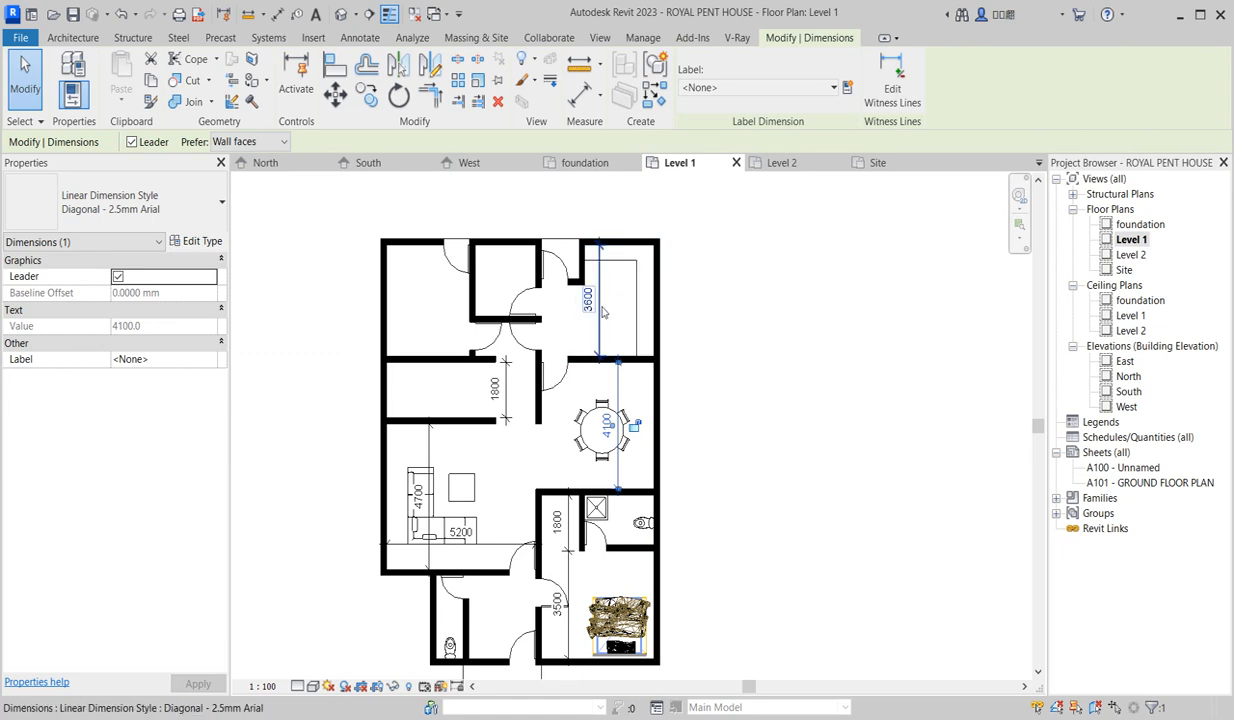
scroll(596, 325, down, 2)
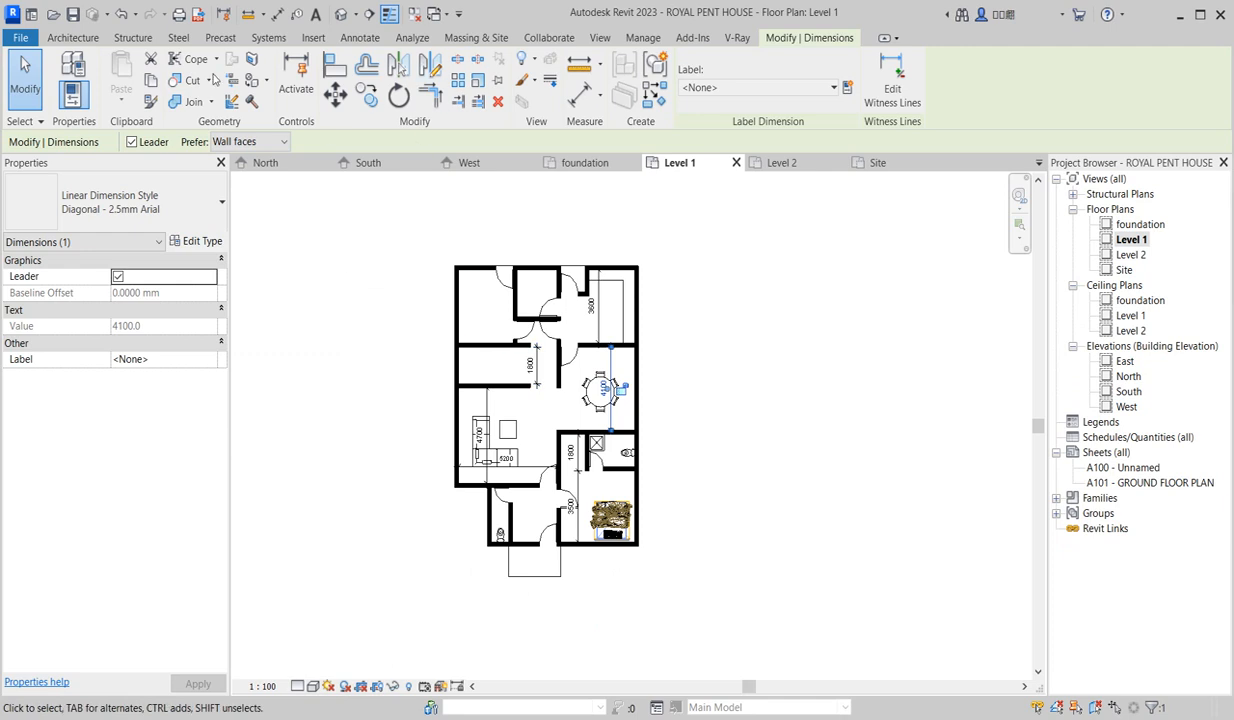
Draw a circular detail line with a 600 mm radius in the middle of the upper-left room.
click(360, 38)
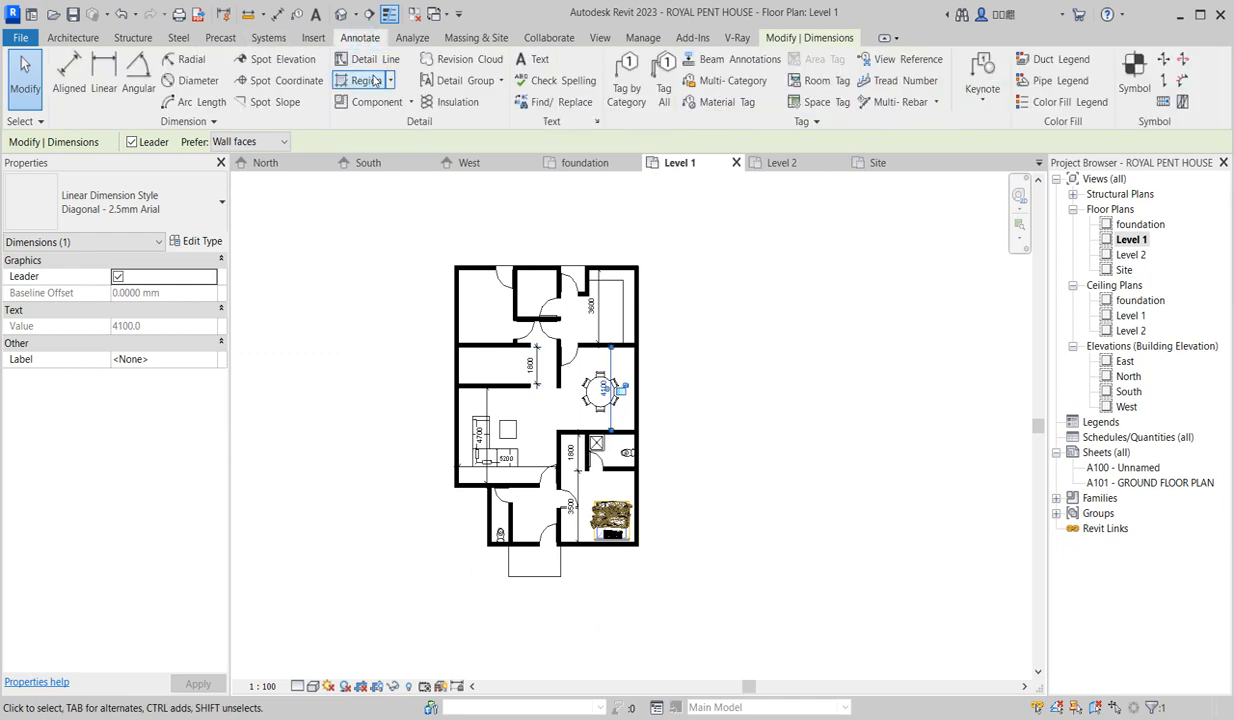
click(365, 59)
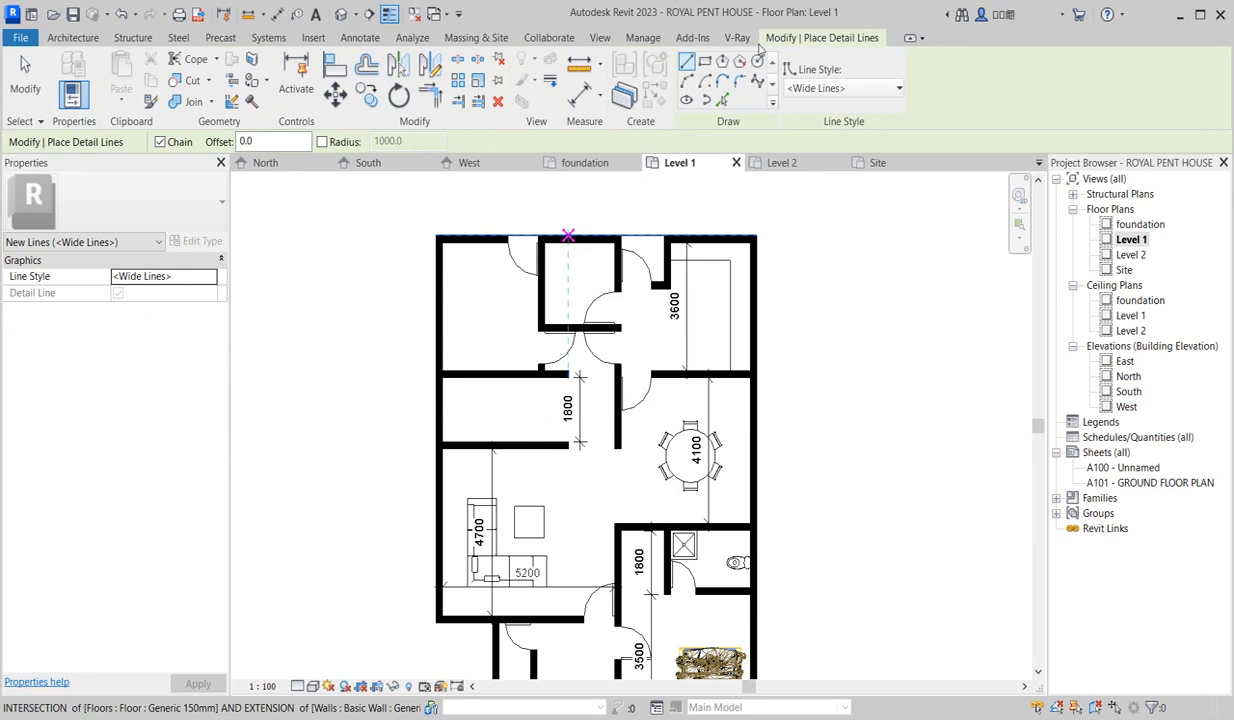
scroll(465, 285, up, 3)
click(505, 338)
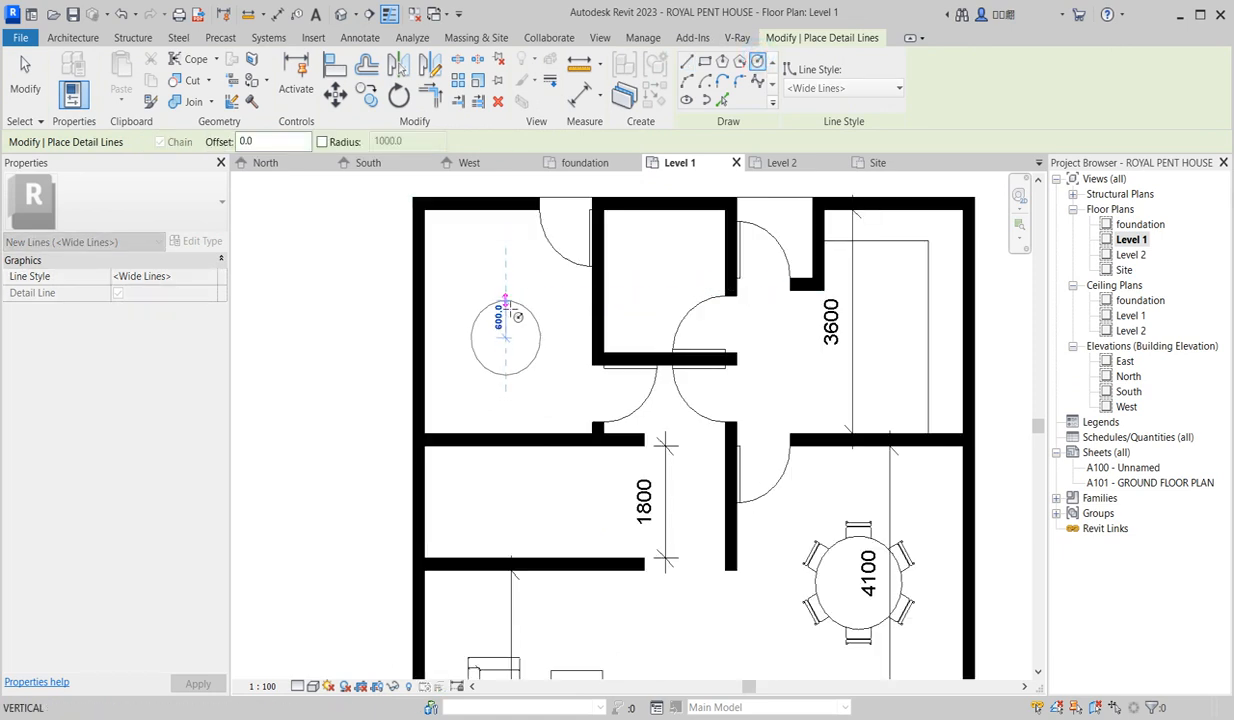
click(505, 300)
Draw a small six-sided inscribed polygon in detail lines just above the 600 mm radius circle.
scroll(505, 300, up, 3)
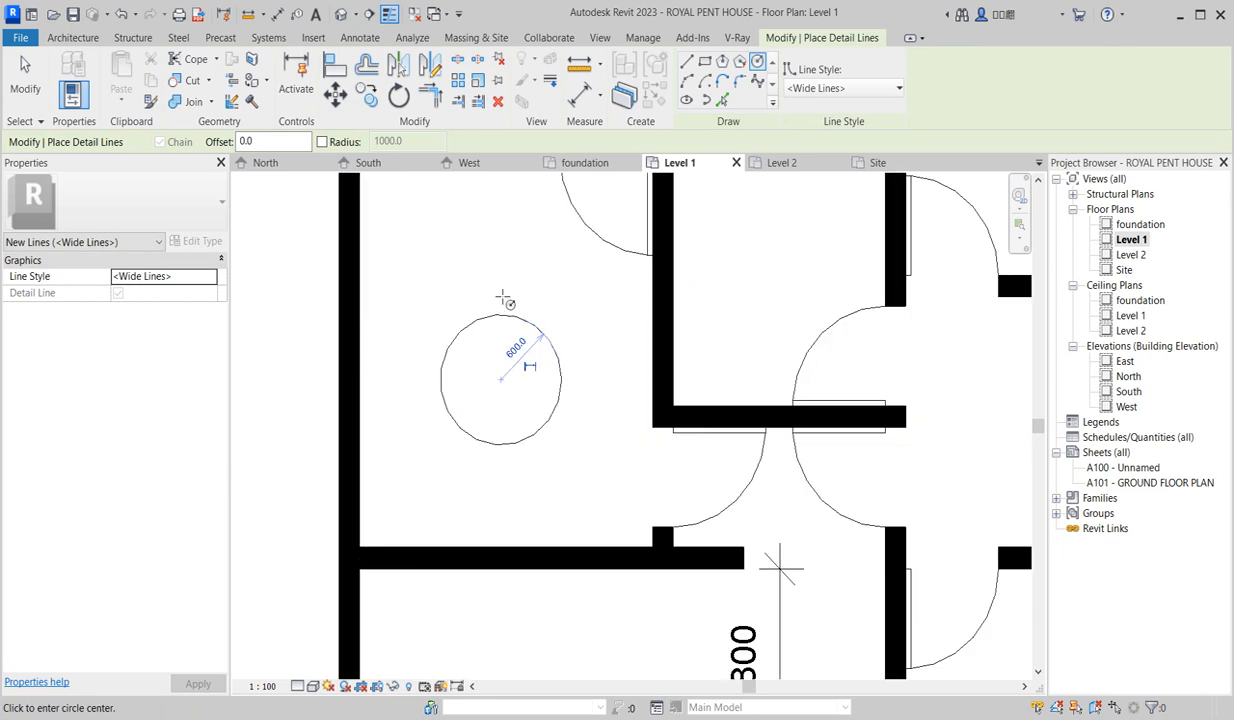
scroll(490, 298, up, 5)
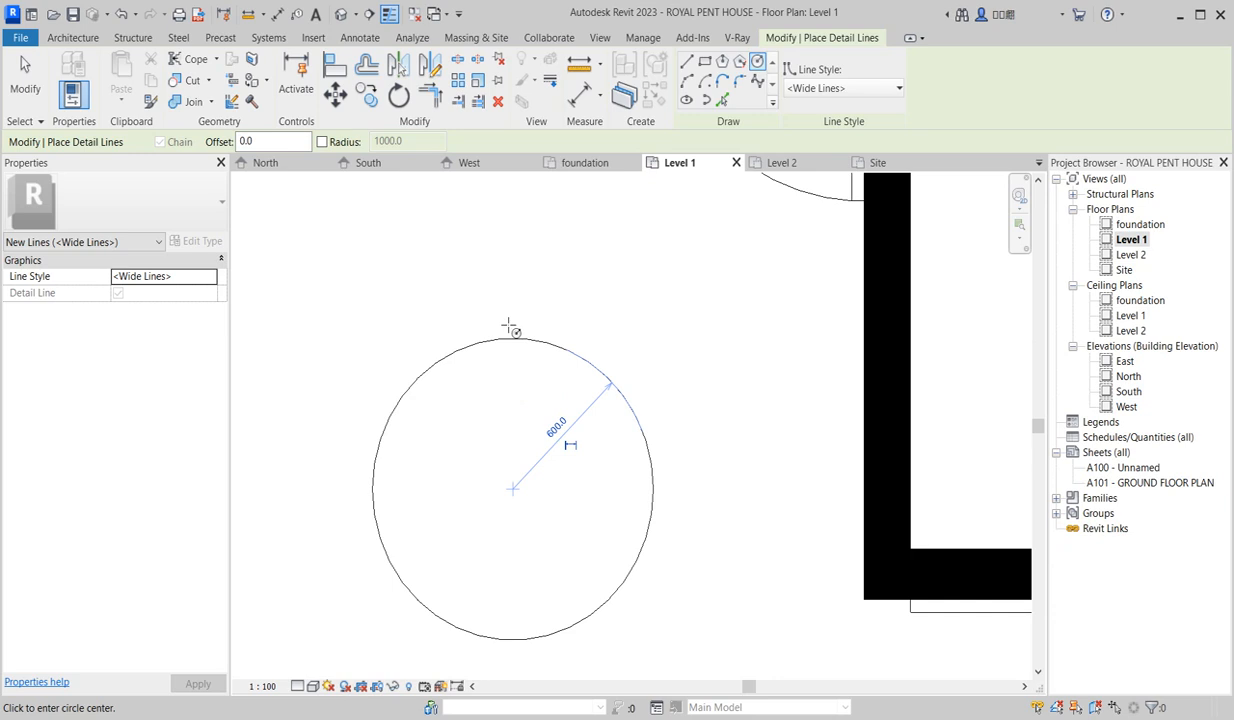
click(705, 62)
click(722, 61)
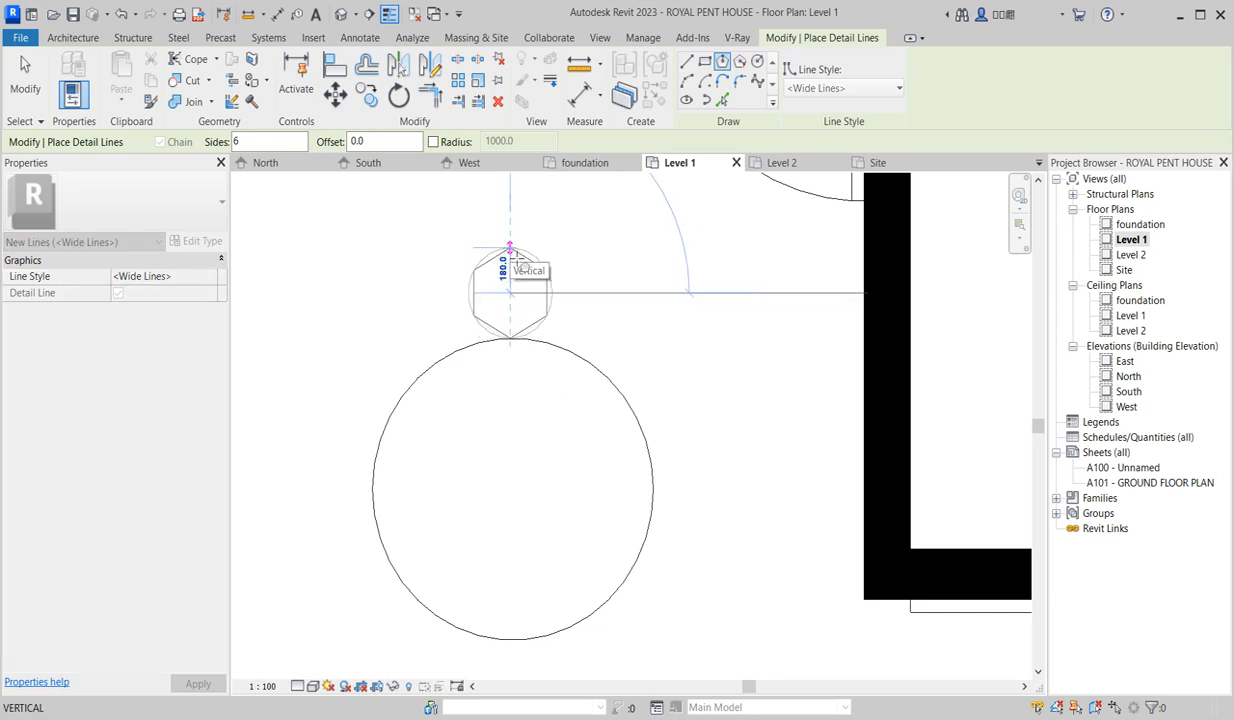
click(510, 257)
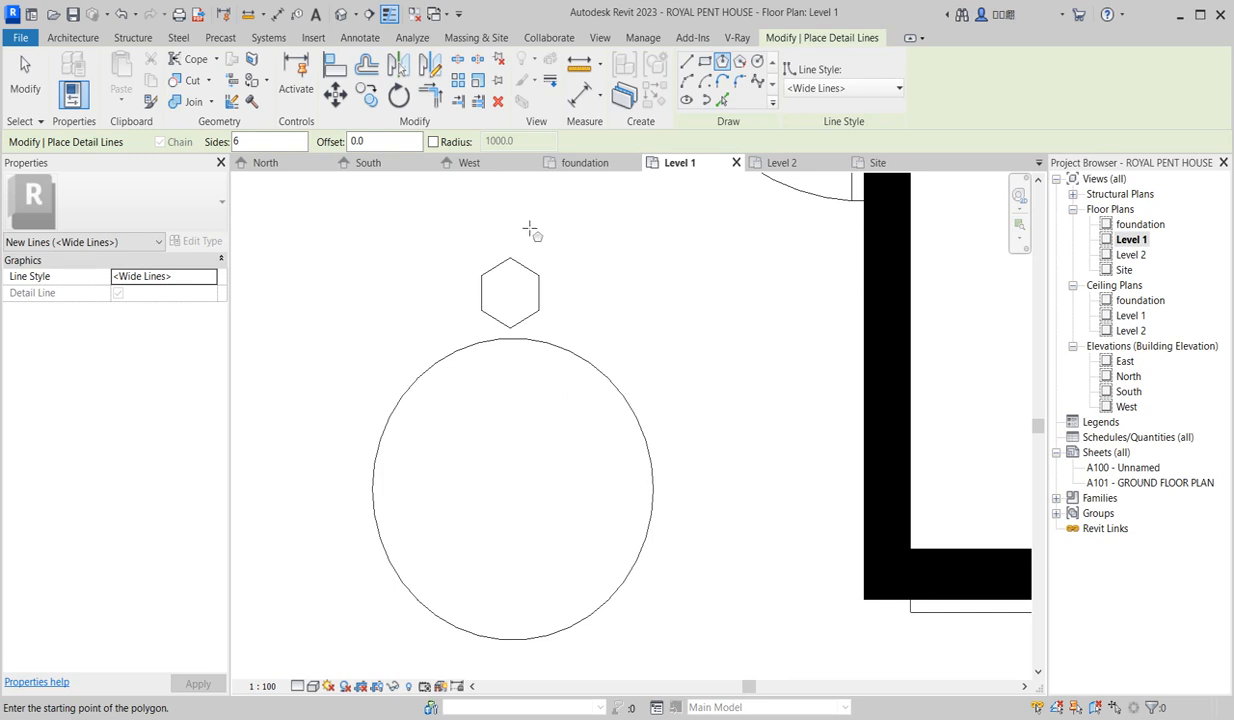
scroll(534, 228, down, 5)
key(Escape)
key(Escape)
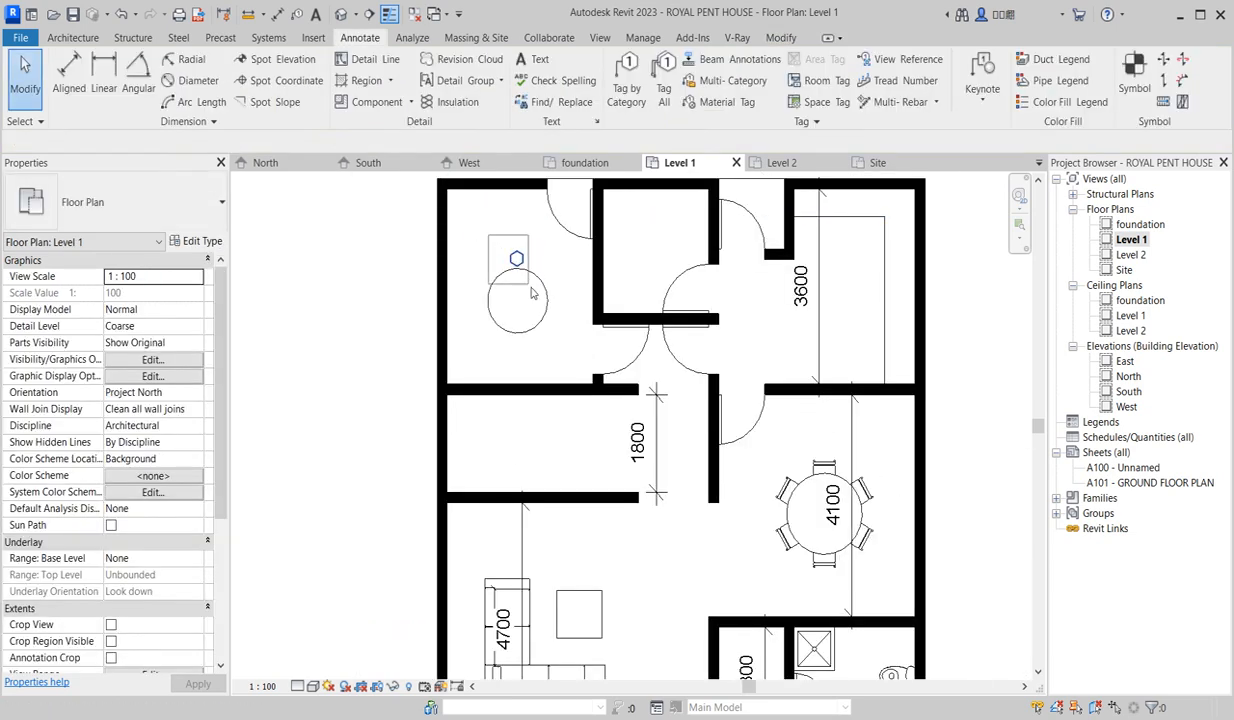
Copy-rotate the small hexagon 90° clockwise about the circle's centre to the circle's right-hand side.
click(510, 260)
key(r)
key(o)
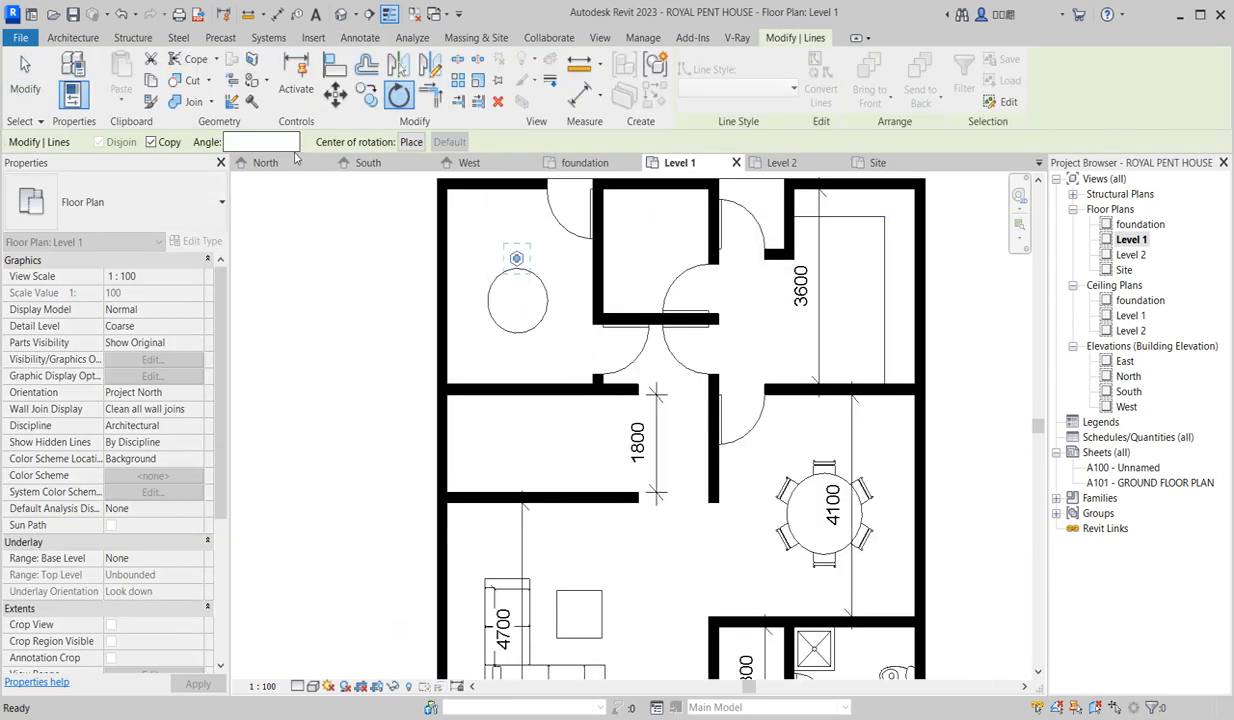
drag(516, 259, 517, 300)
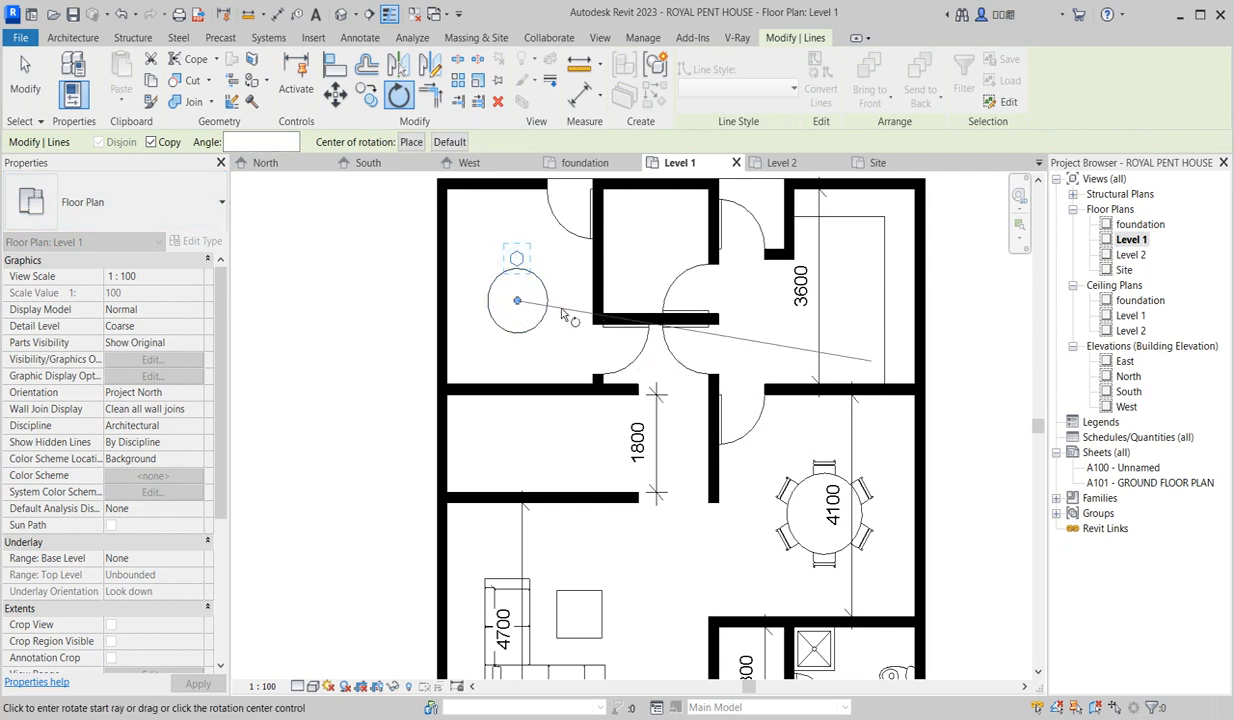
click(518, 276)
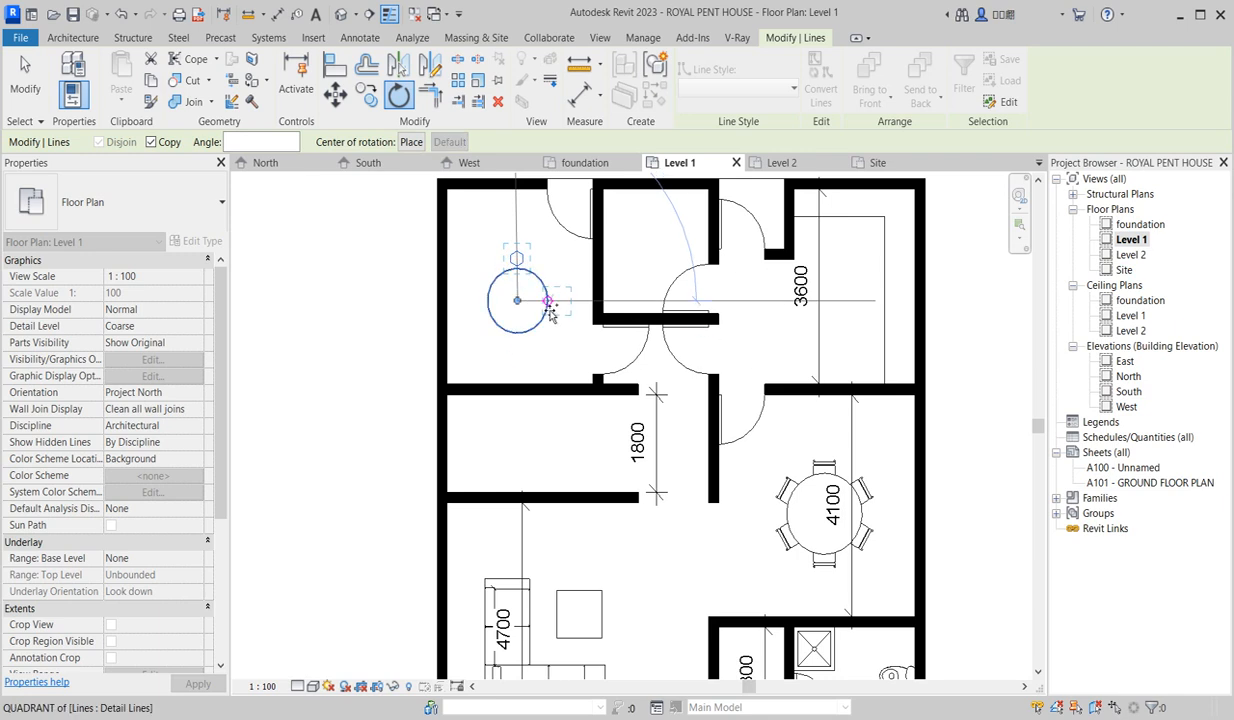
click(548, 300)
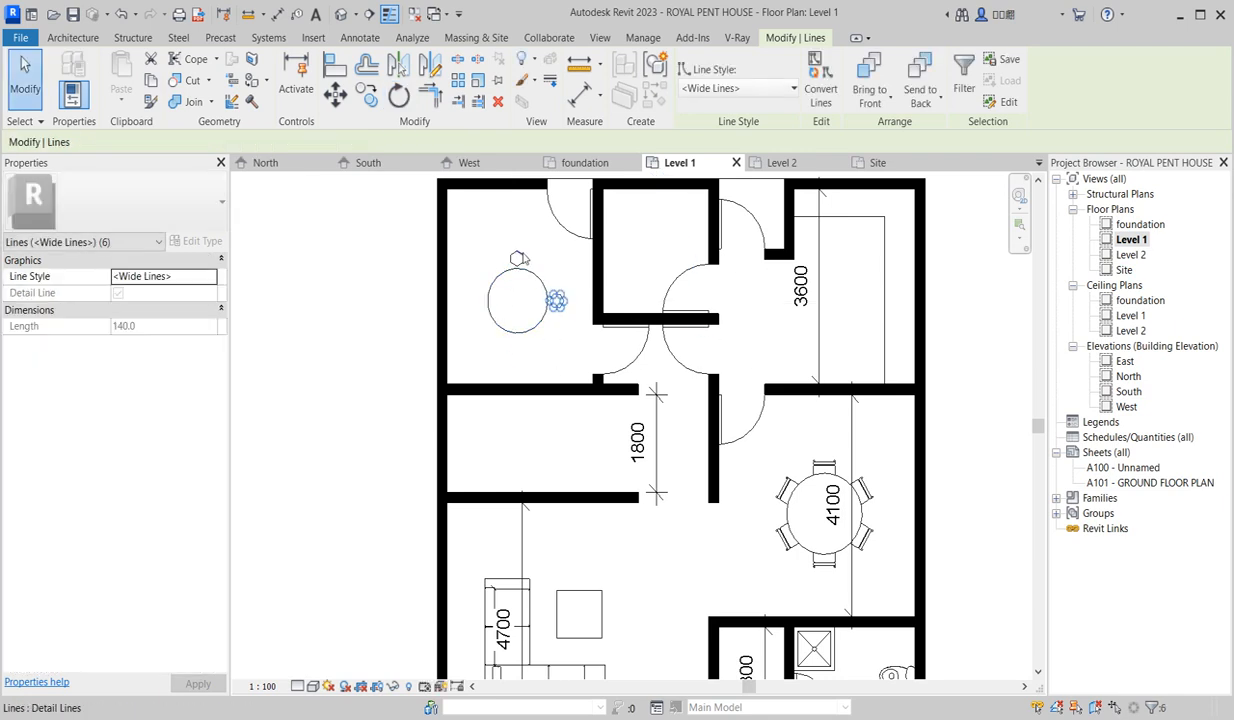
Copy-rotate both hexagons about the circle's centre so four stools surround the round table at its quadrants.
ctrl+click(508, 253)
click(400, 96)
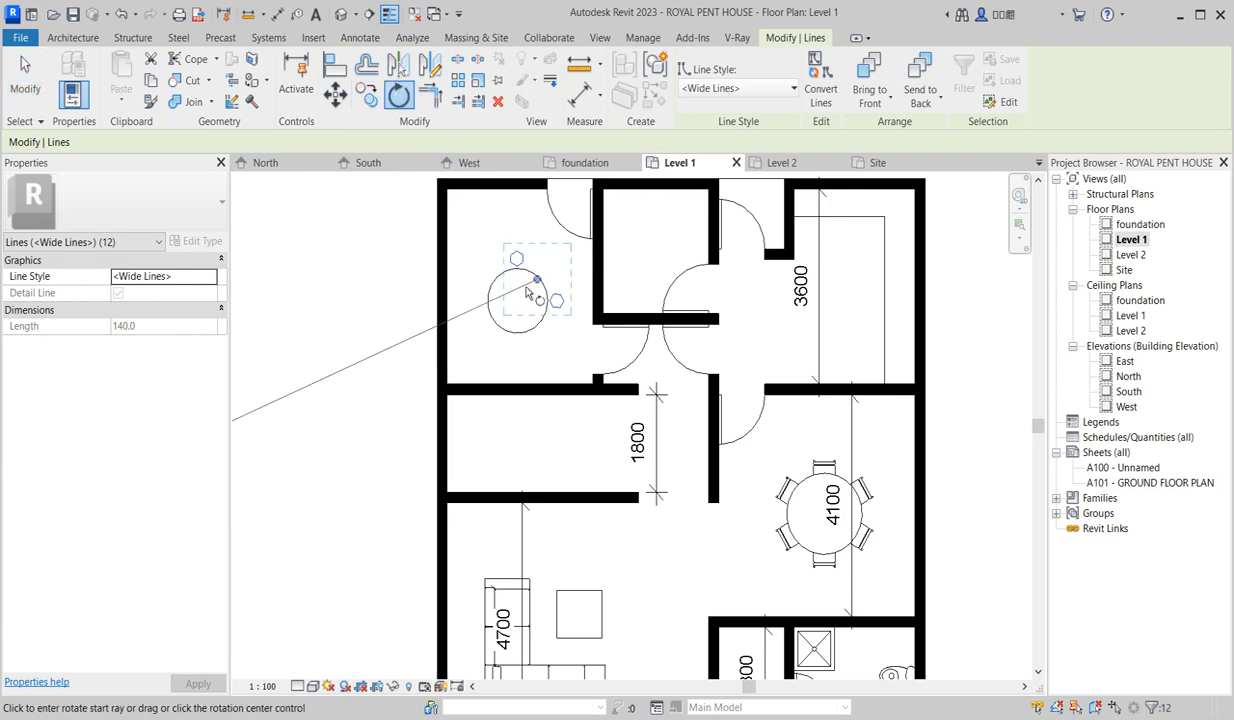
drag(537, 281, 517, 300)
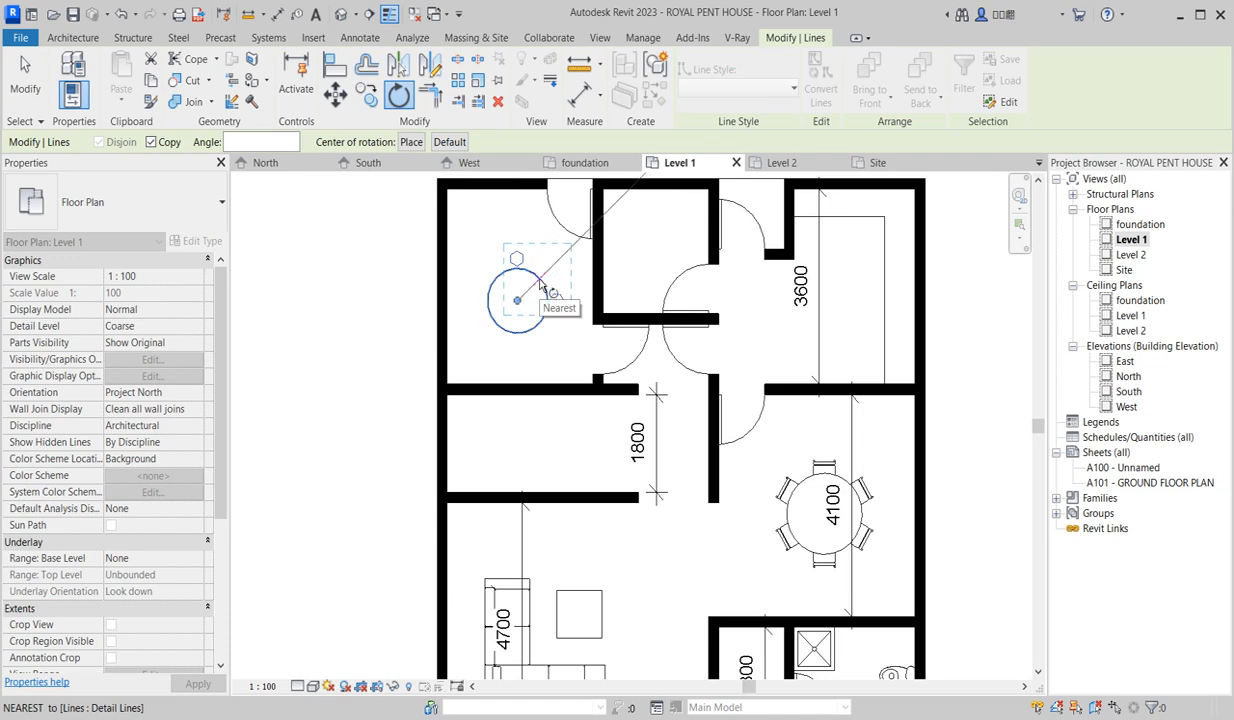
click(545, 286)
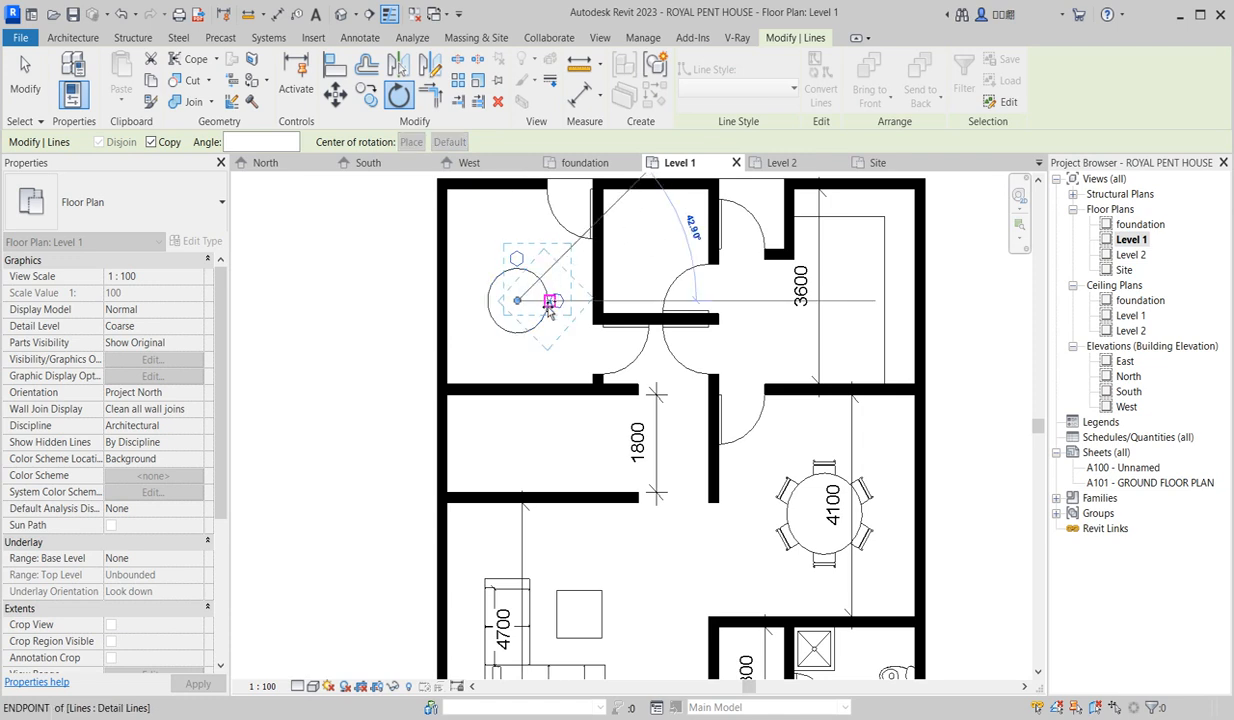
click(497, 338)
key(Escape)
scroll(524, 322, down, 4)
scroll(552, 306, up, 3)
scroll(545, 318, down, 3)
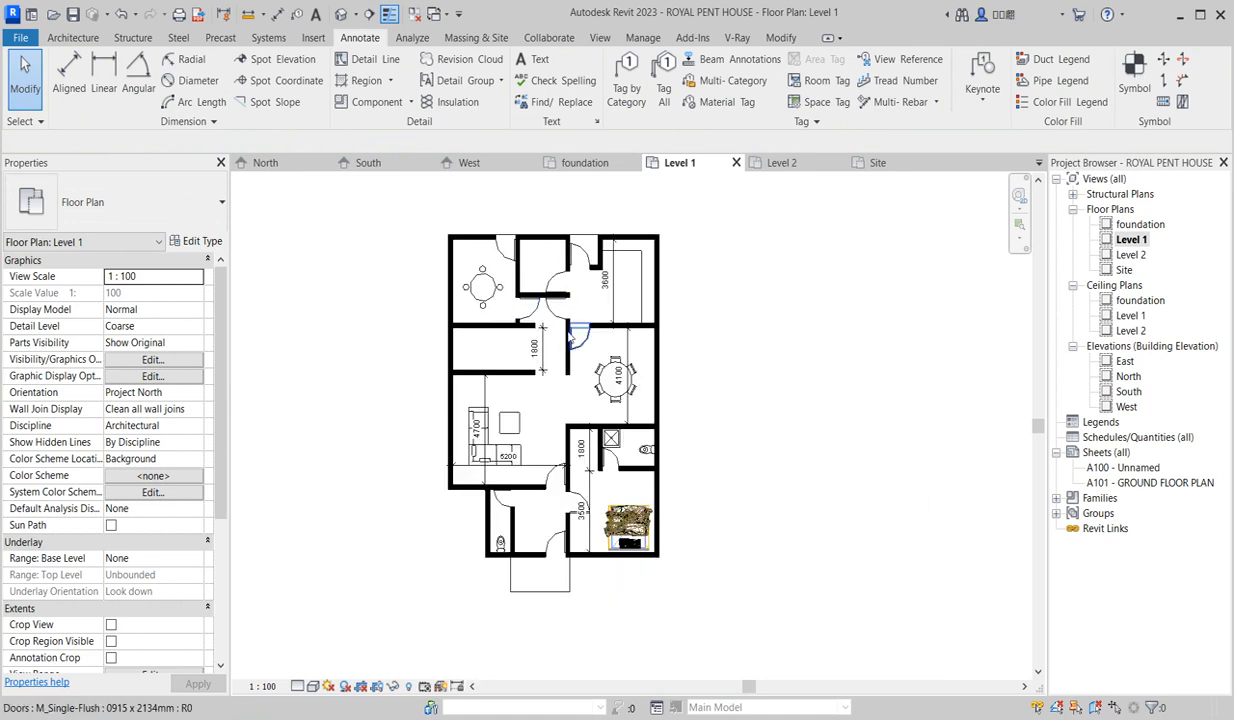
Place two Cosmos Armchair 008 components facing right, one above the other, along the entrance hall's left wall.
scroll(540, 466, up, 3)
scroll(545, 467, down, 3)
scroll(555, 468, up, 2)
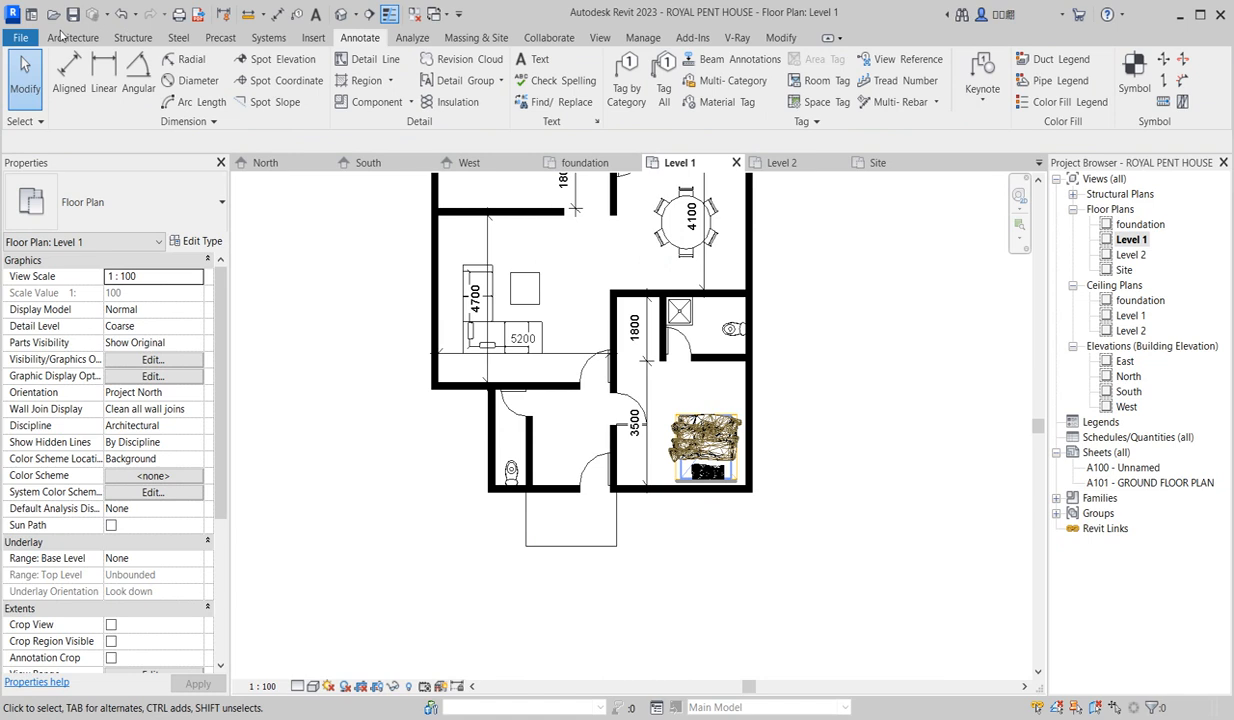
click(66, 36)
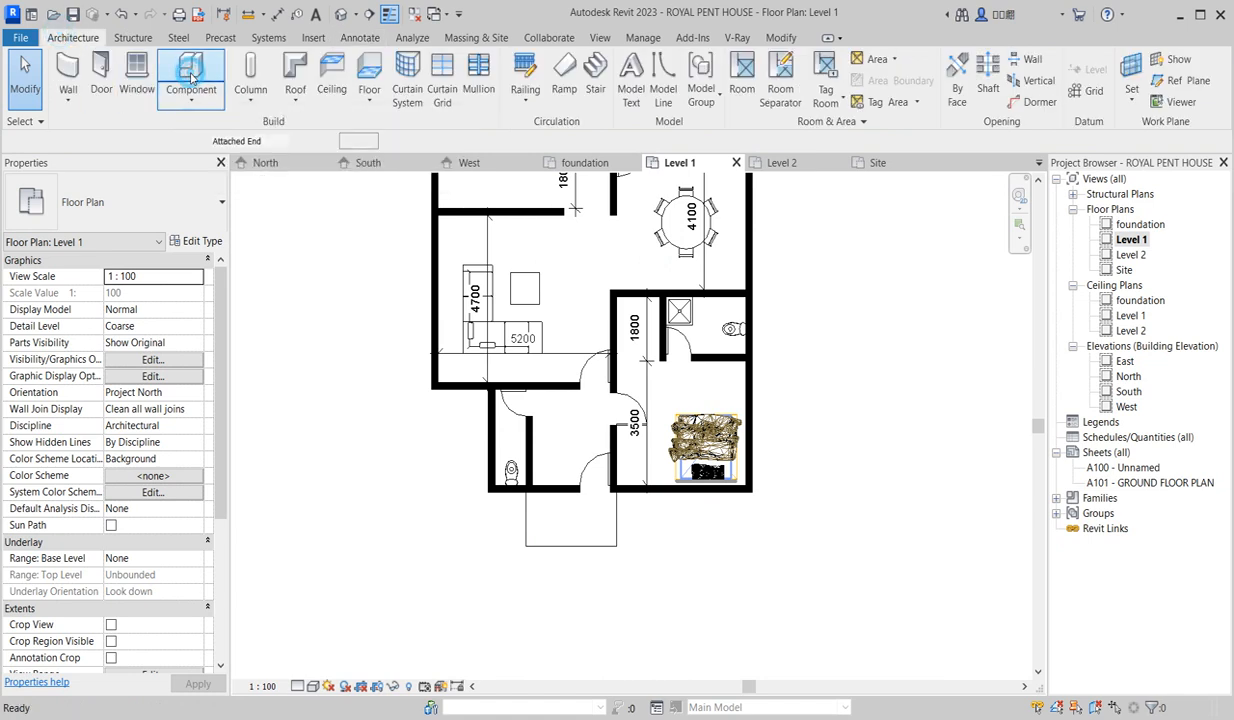
click(190, 80)
click(200, 204)
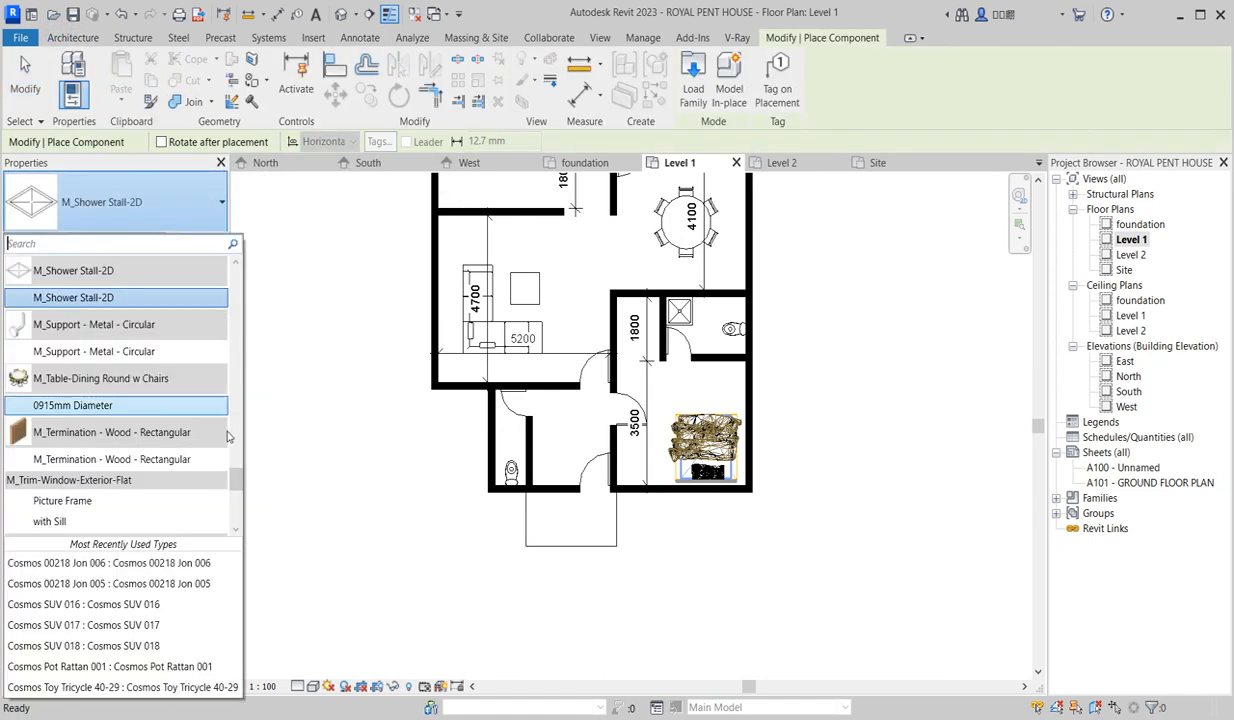
drag(240, 487, 238, 275)
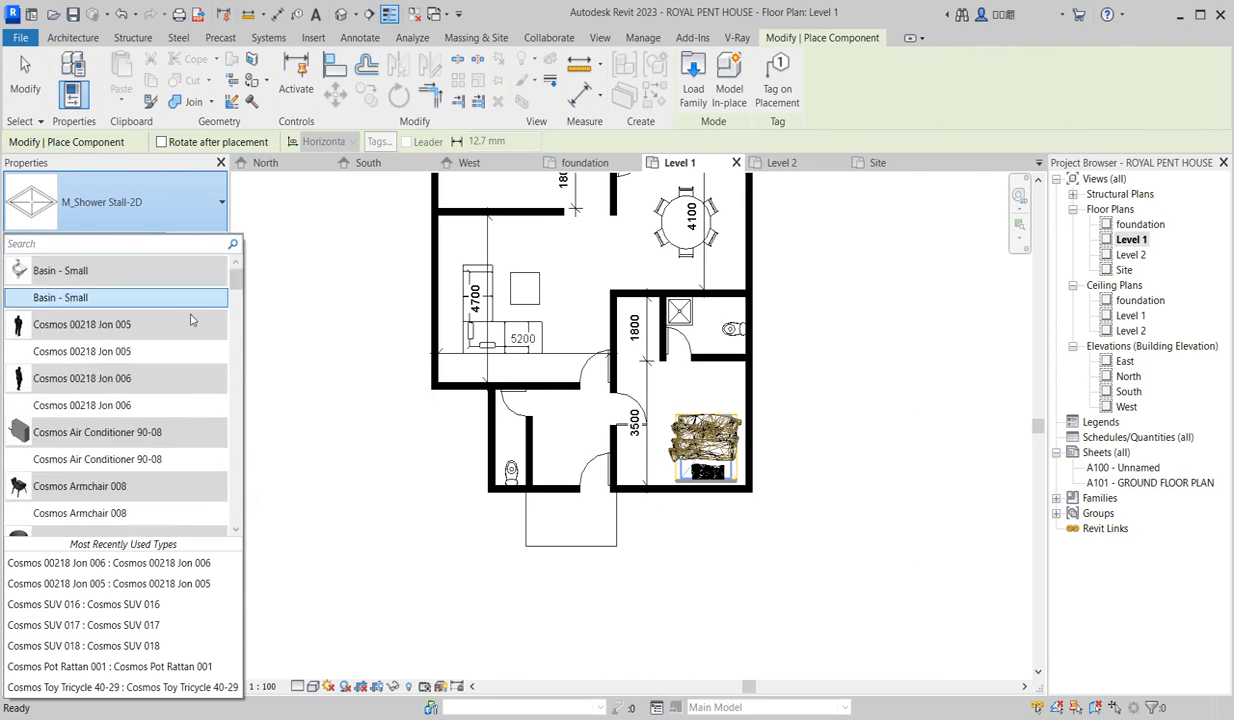
click(110, 514)
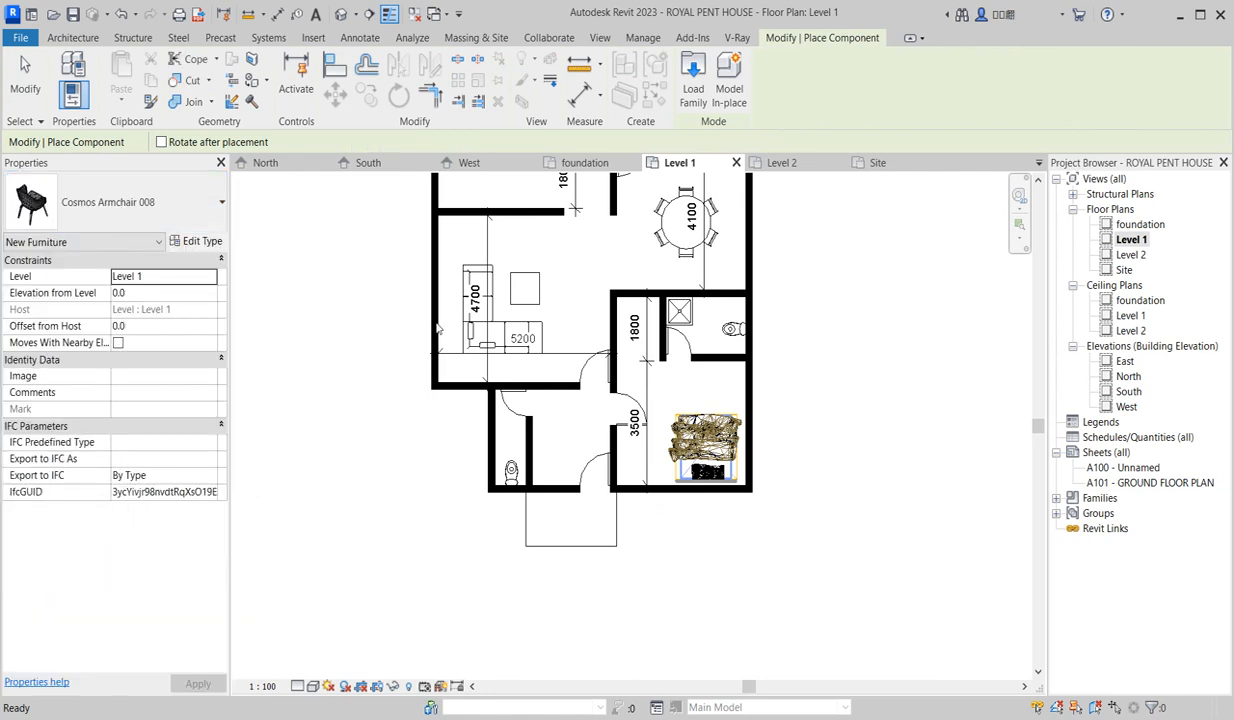
scroll(540, 460, up, 5)
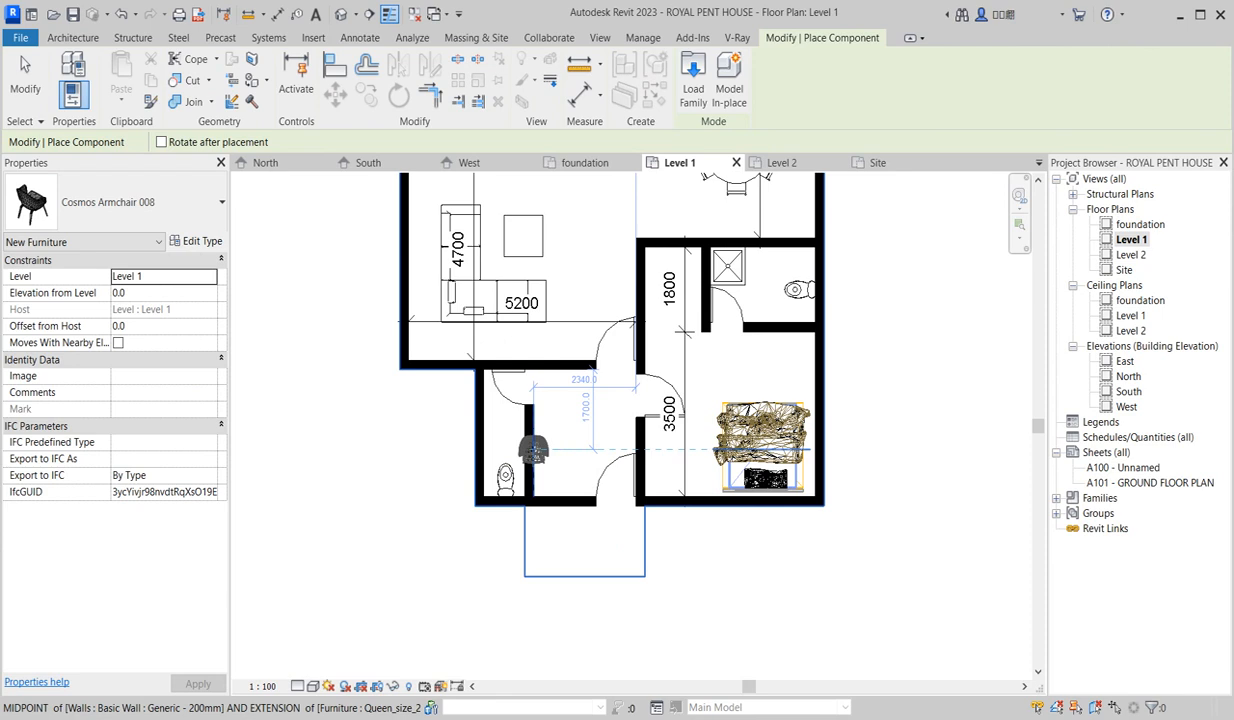
key(space)
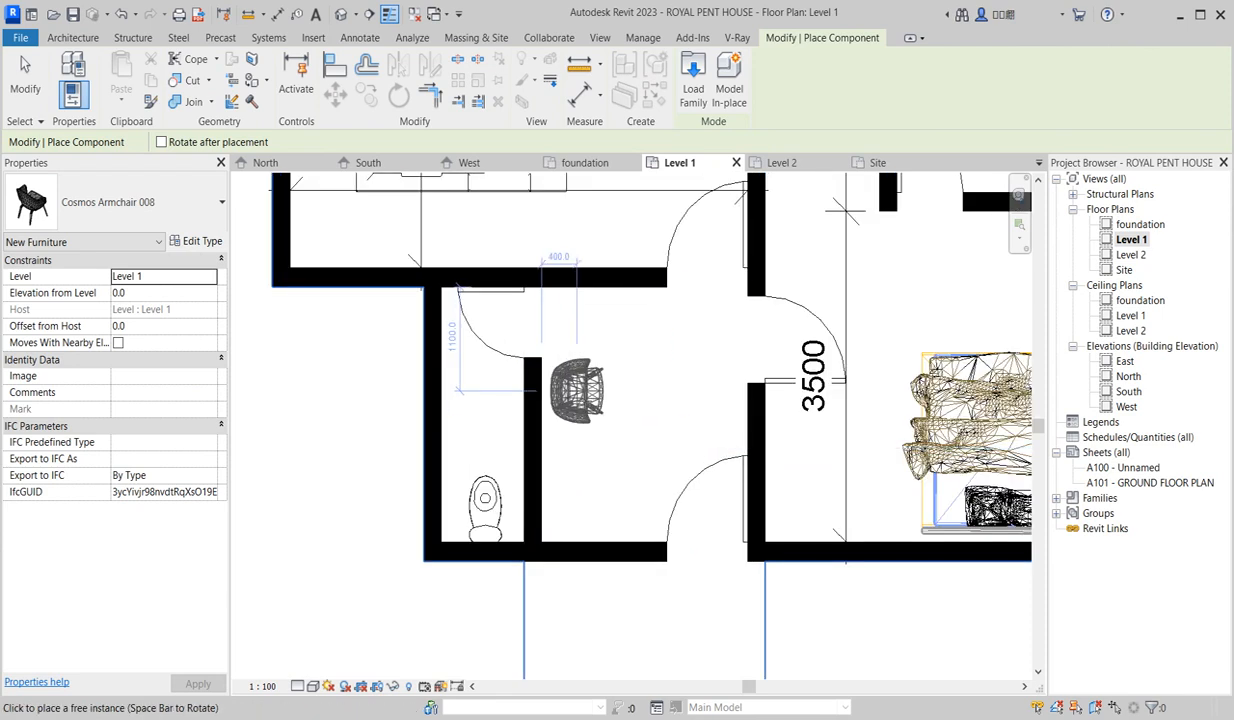
click(577, 400)
click(568, 495)
key(Escape)
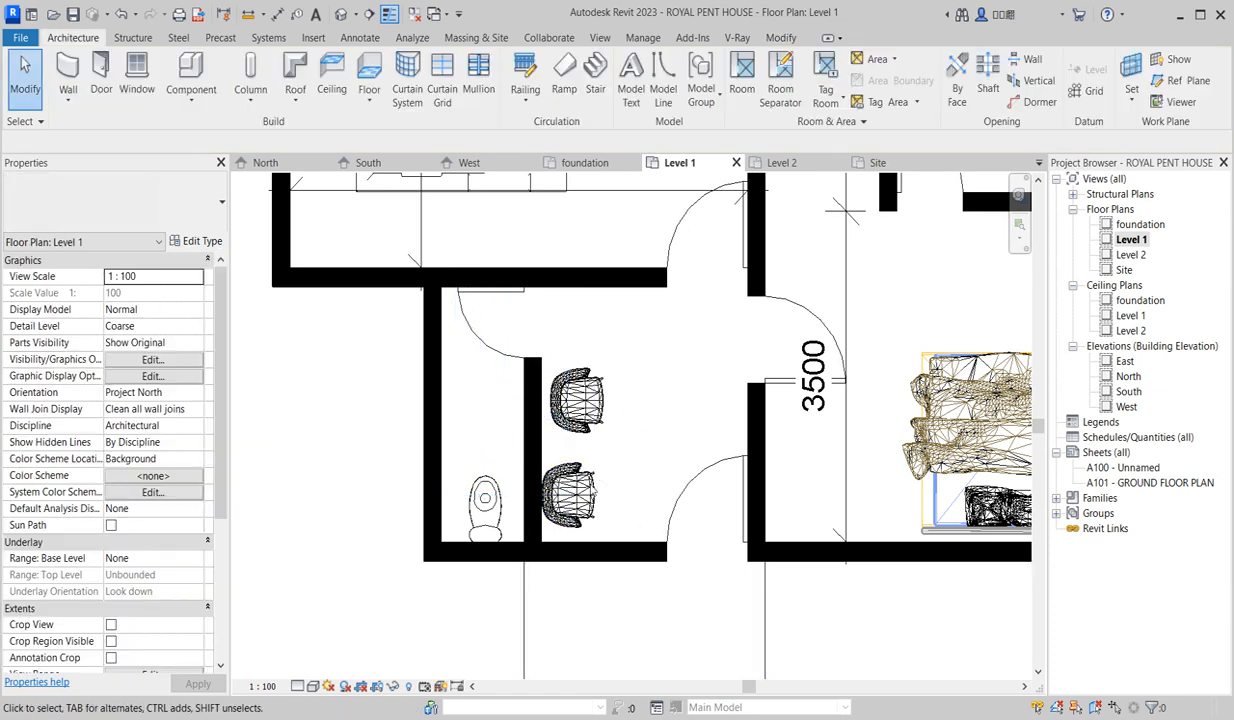
Shift the lower armchair slightly right, clear of the wall and in line with the upper armchair.
click(590, 495)
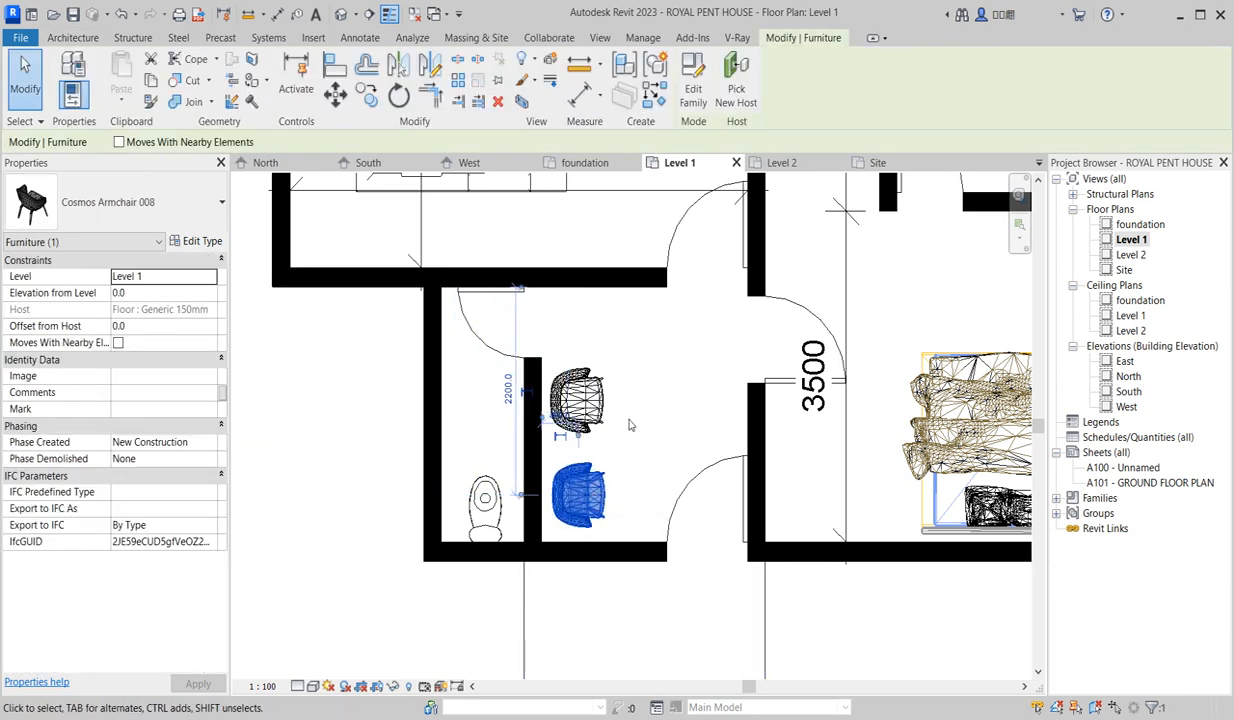
click(680, 333)
scroll(645, 443, down, 3)
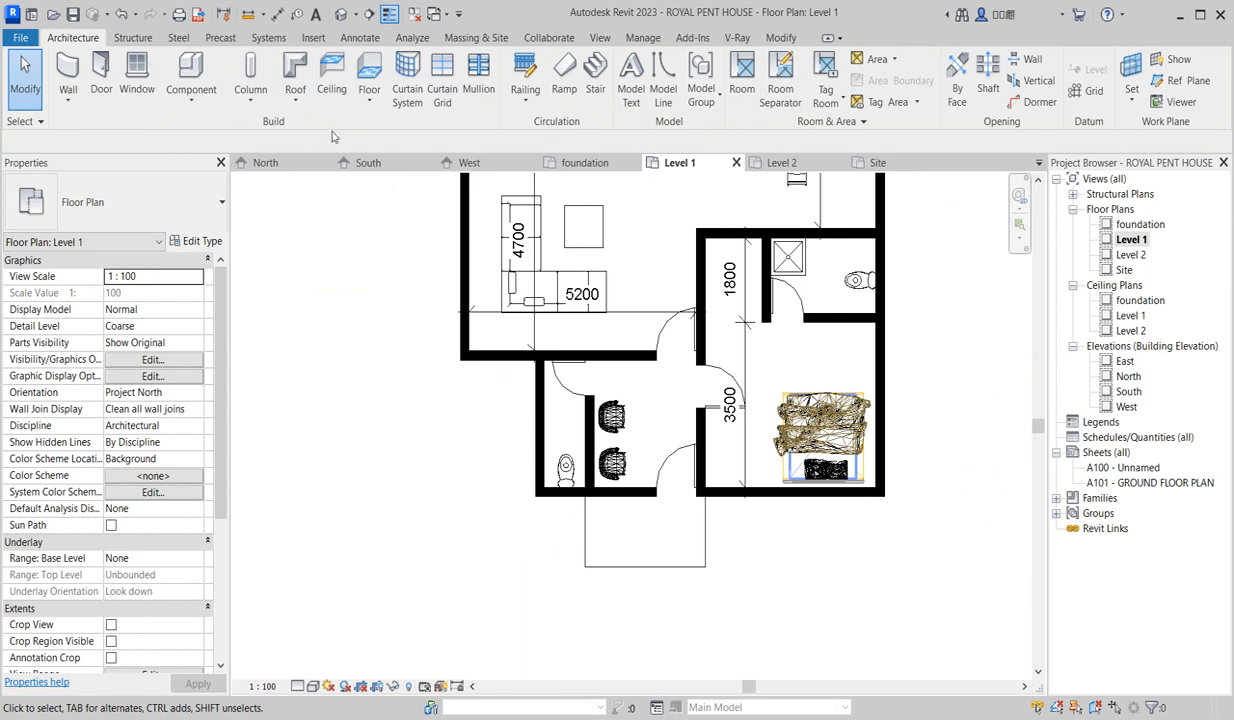
click(101, 70)
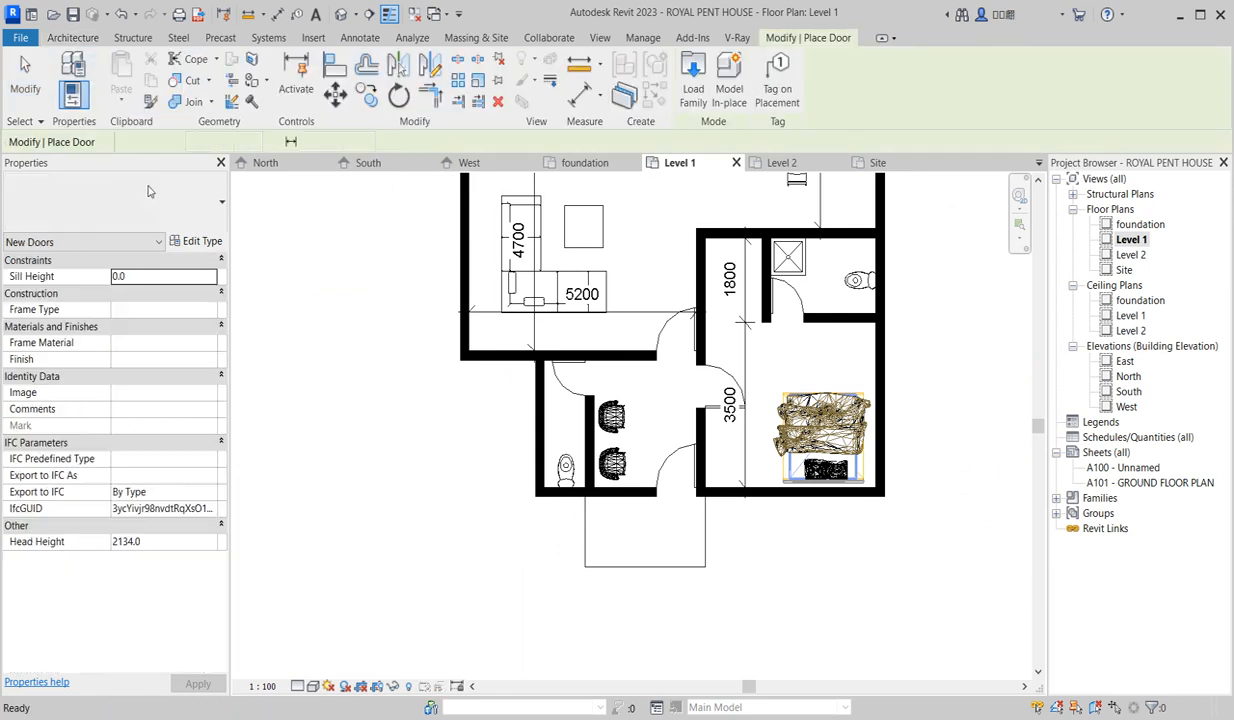
click(160, 195)
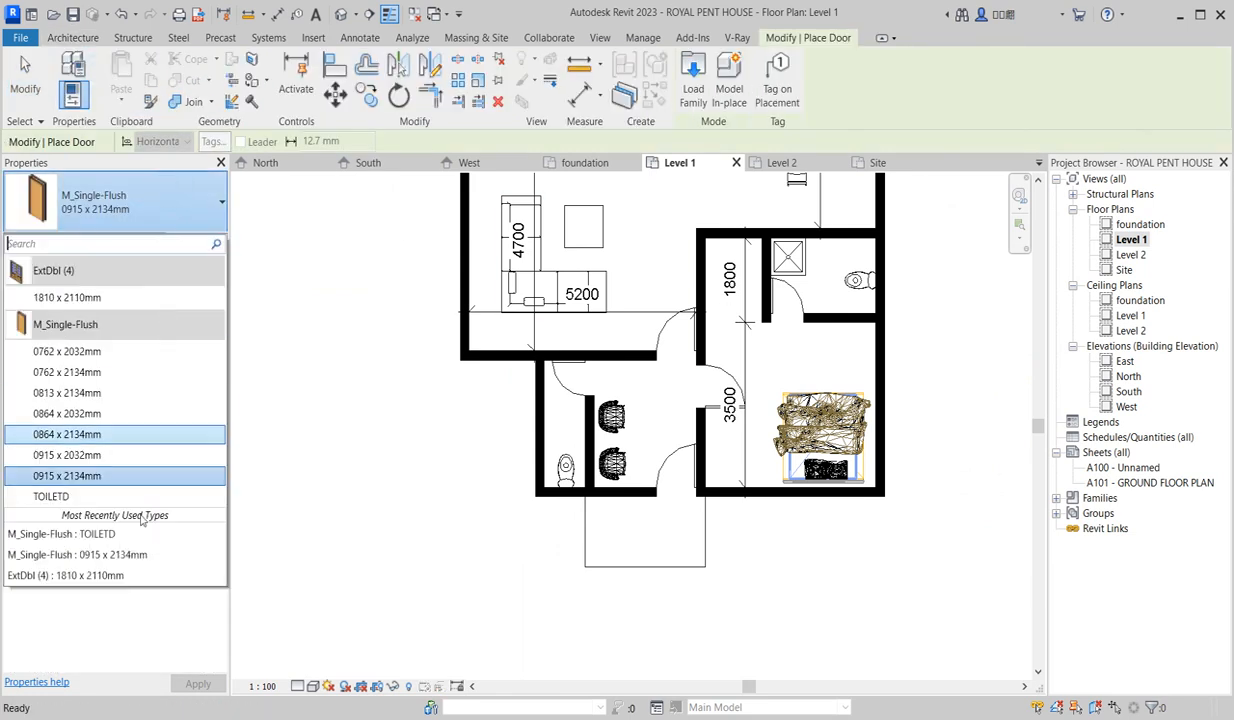
click(75, 294)
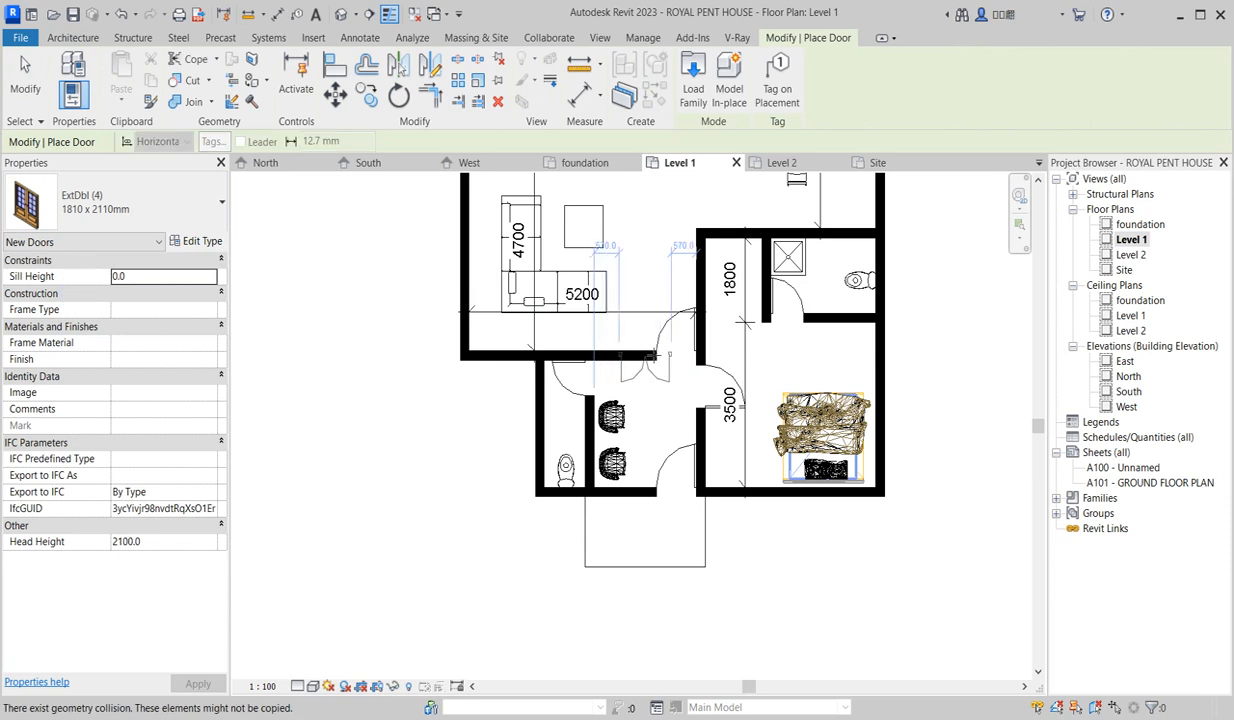
click(636, 360)
key(Escape)
Change the door between the living room and entrance hall to ExtDbl (4) 1810 x 2110mm and shift it left.
click(662, 328)
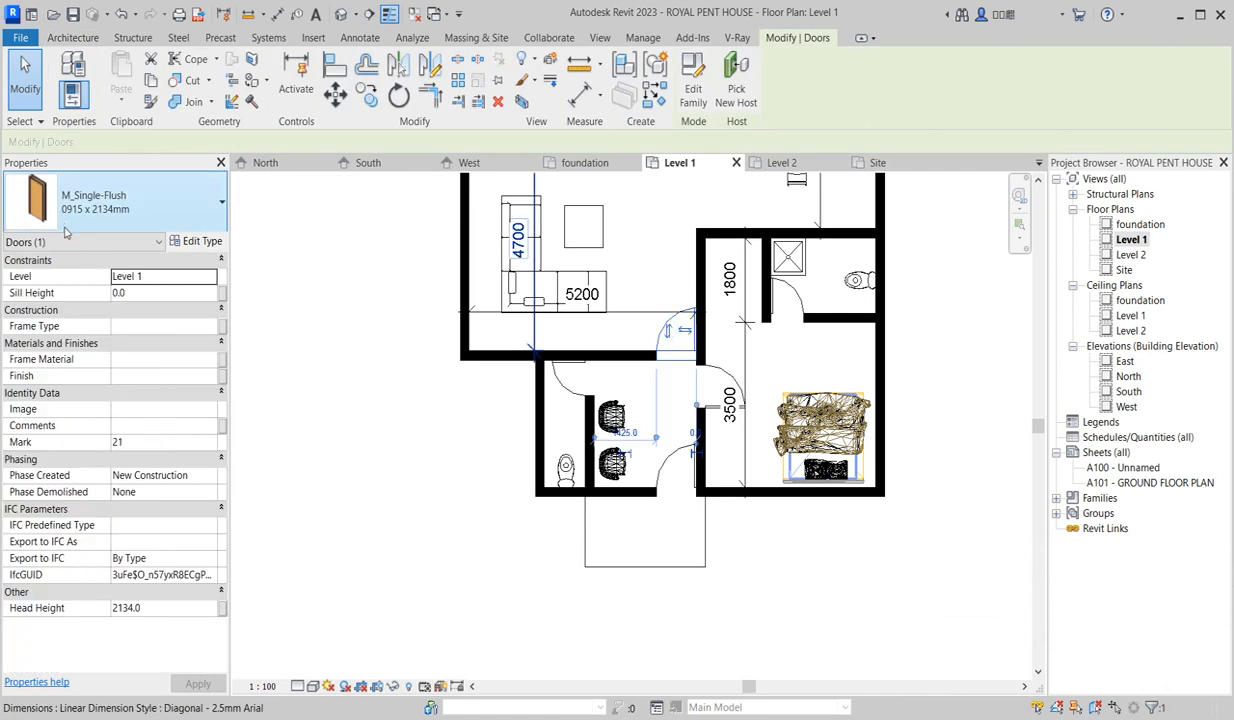
click(128, 204)
click(82, 297)
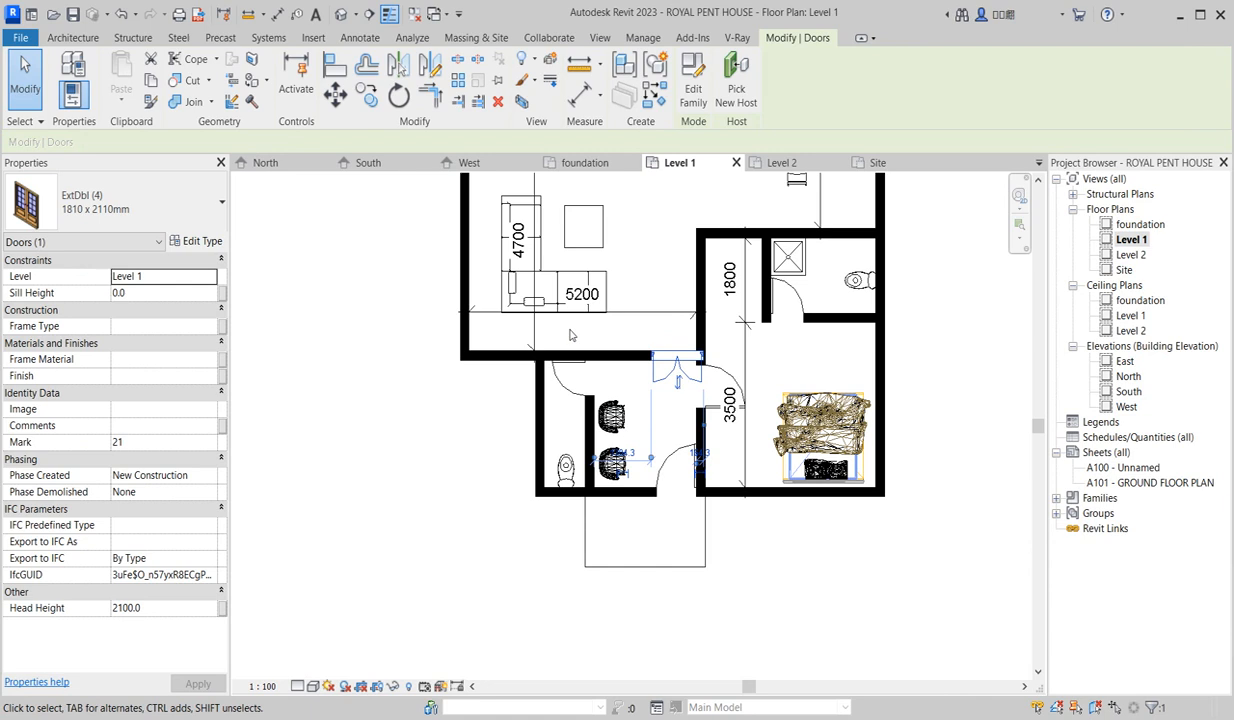
Change the front entrance door to ExtDbl (4) 1810 x 2110mm and nudge it left, clear of the adjoining wall.
click(657, 459)
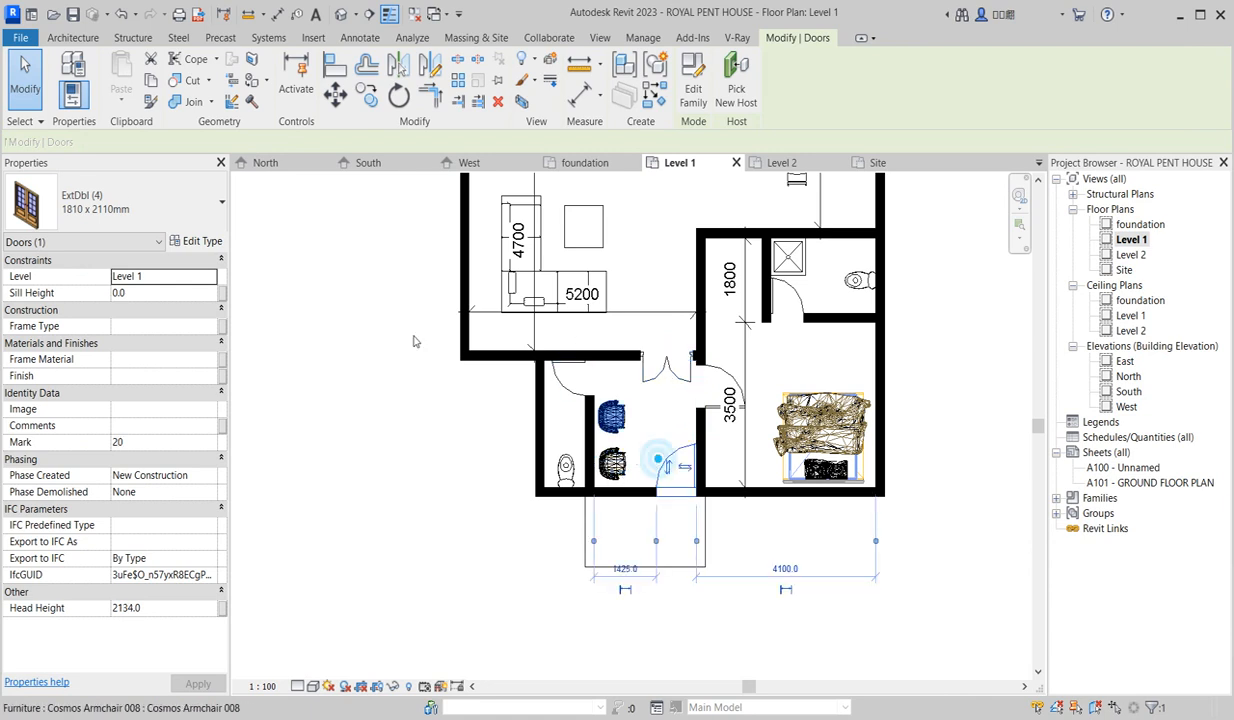
click(128, 204)
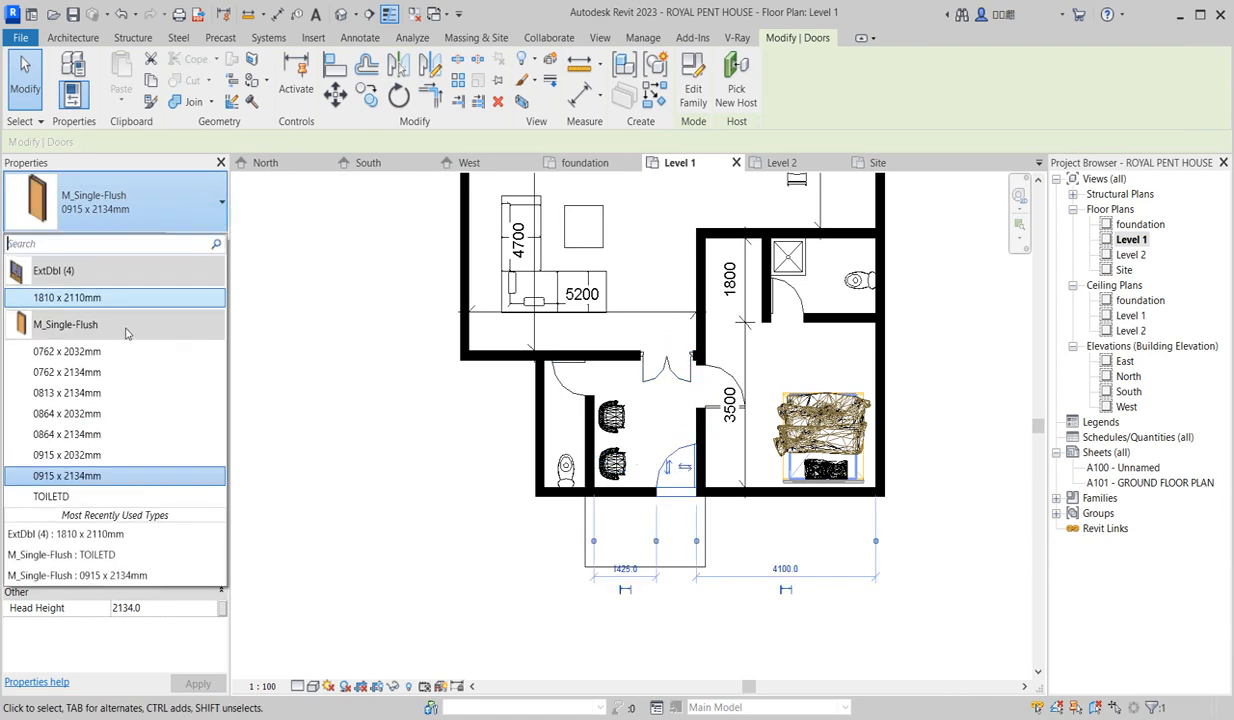
click(77, 298)
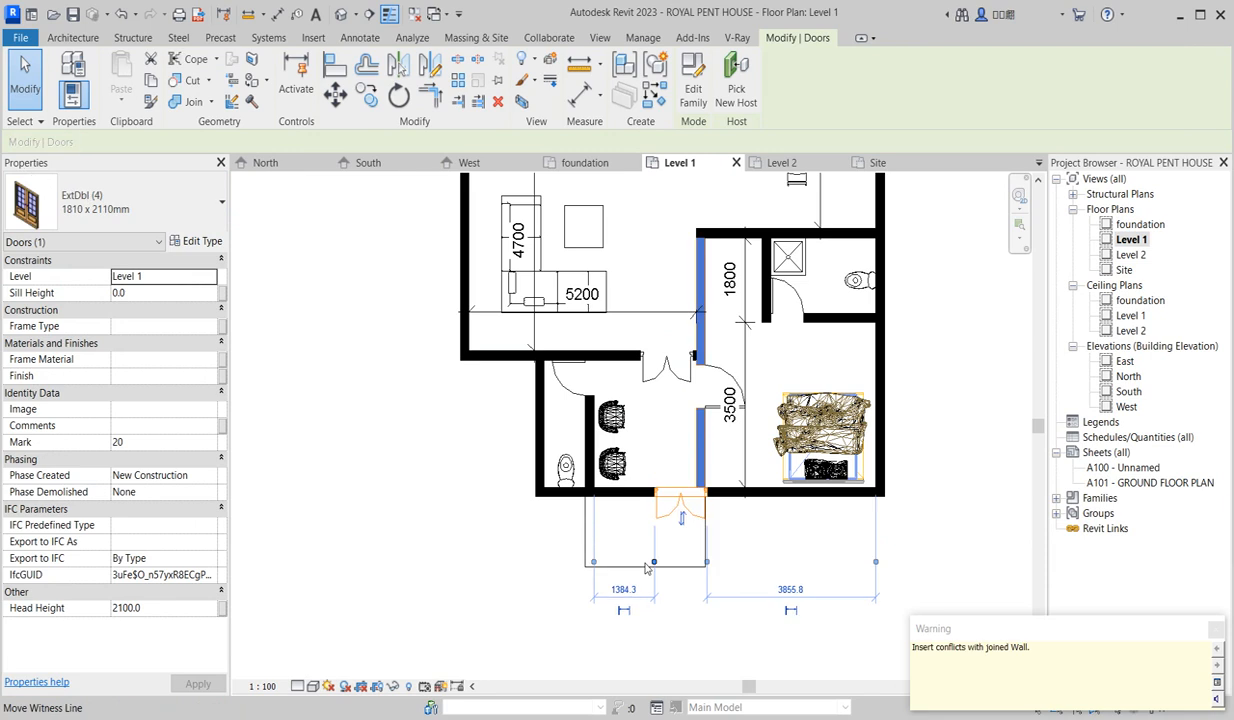
key(Left)
key(Left)
scroll(672, 500, up, 2)
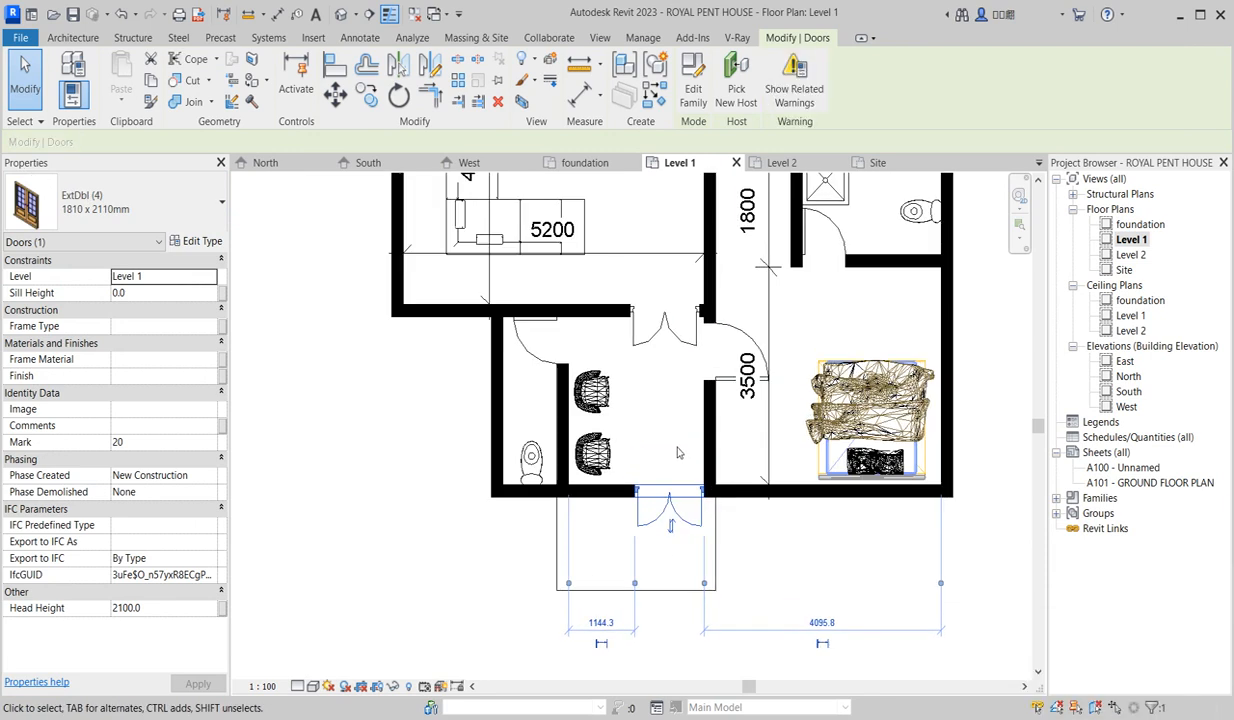
Flip the front entrance double door so its leaves open into the entrance hall.
click(677, 446)
scroll(668, 519, up, 2)
click(669, 518)
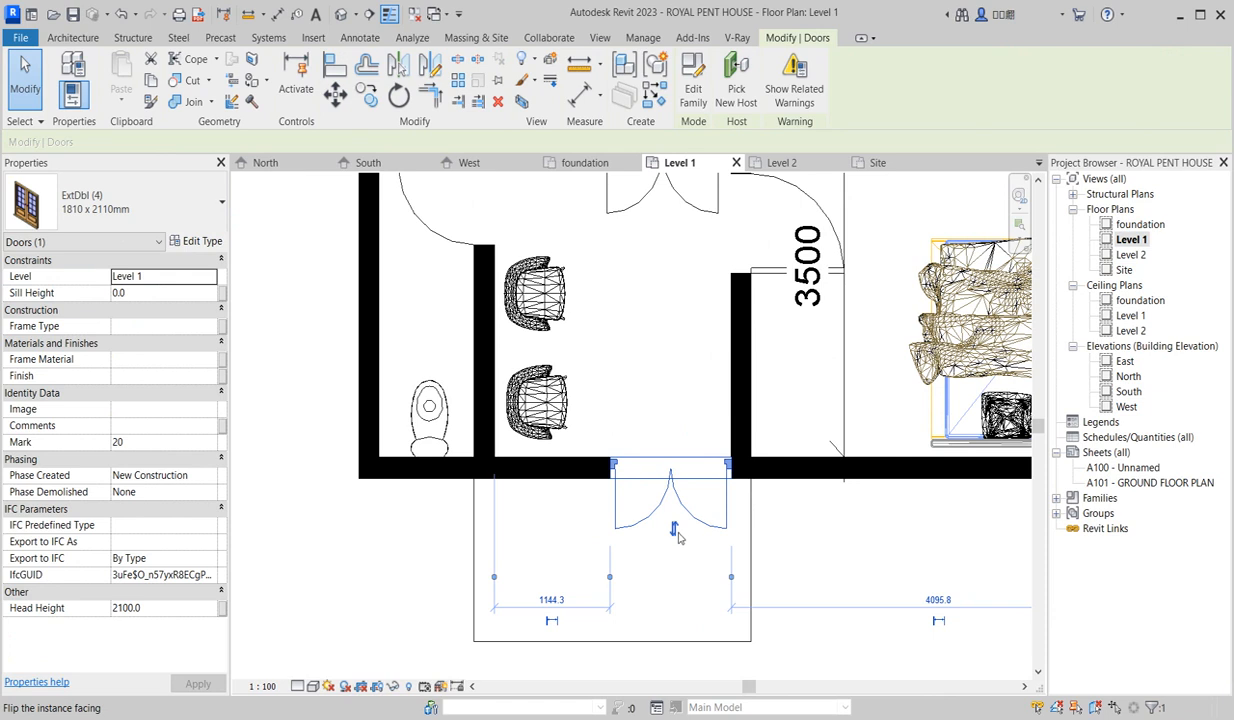
click(674, 530)
click(683, 323)
Add the text label LIVING ROOM just below the square coffee table in the living room.
scroll(683, 323, down, 6)
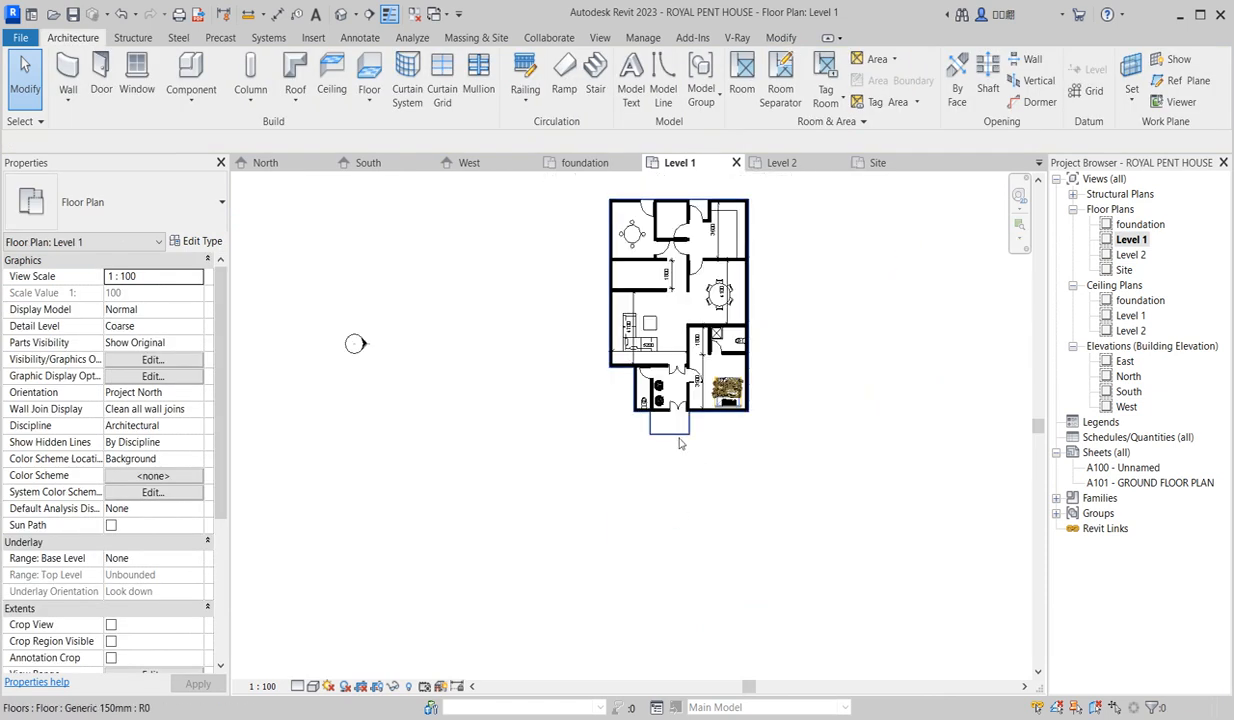
scroll(628, 365, up, 2)
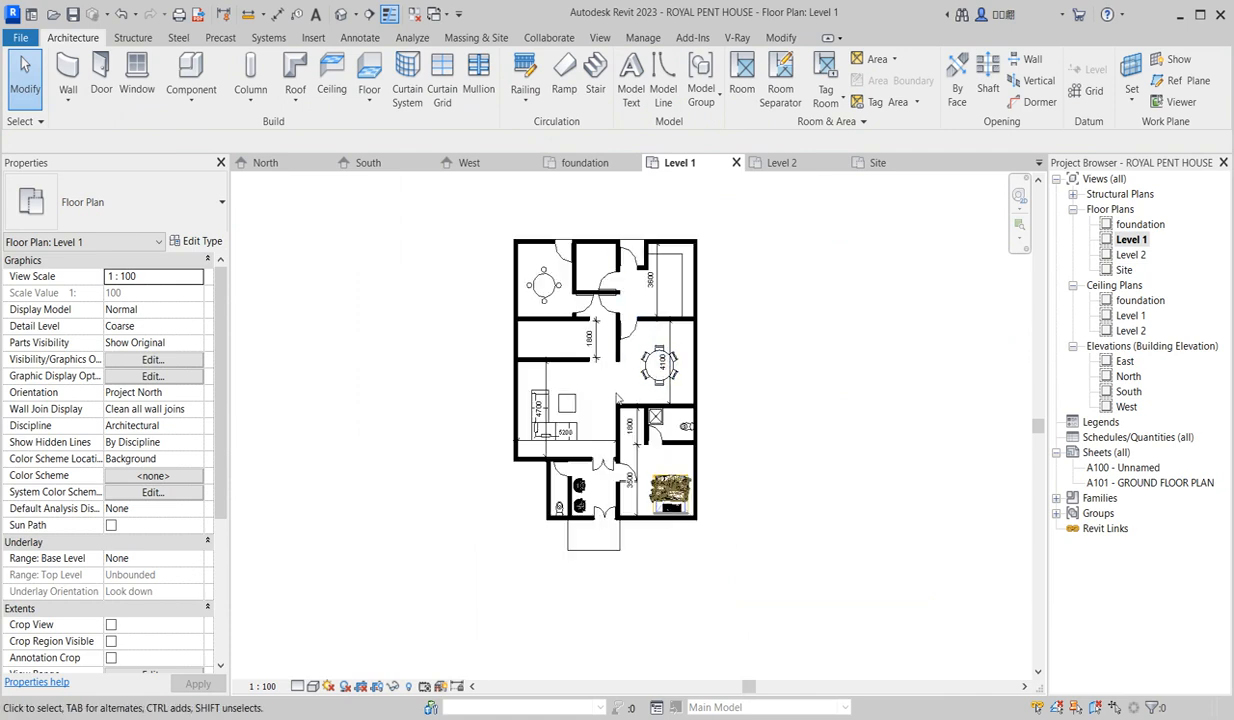
scroll(615, 399, up, 1)
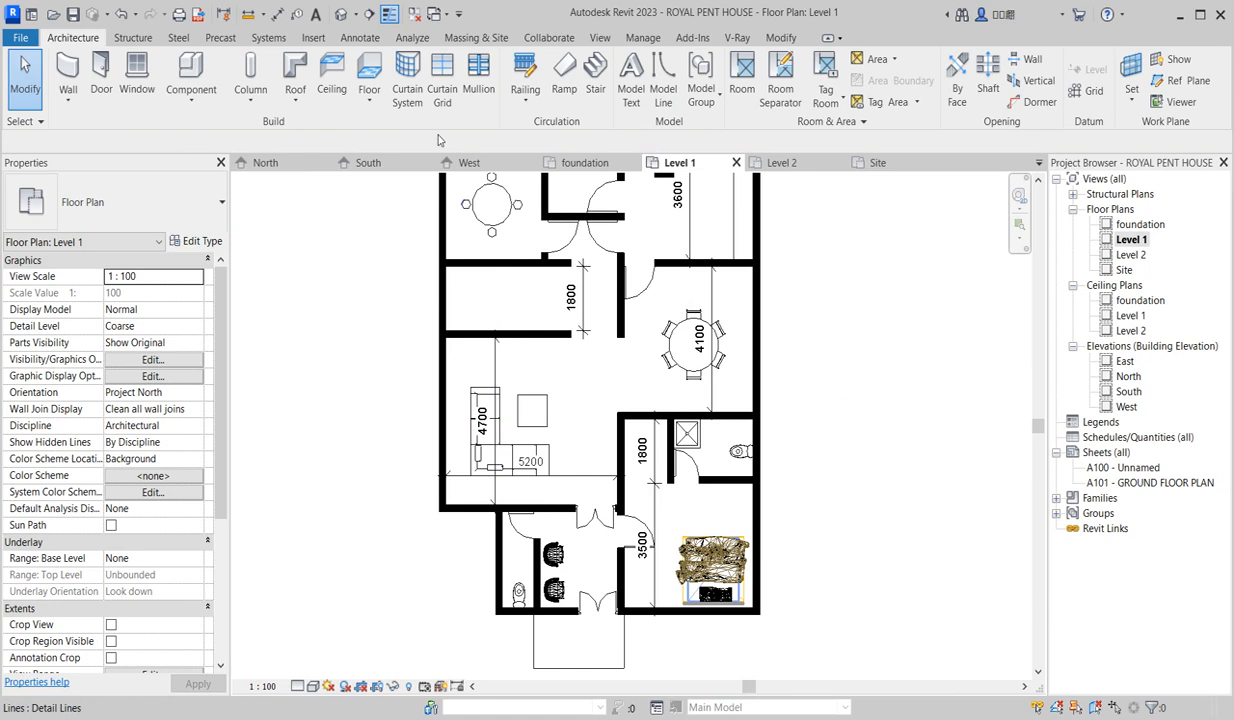
click(356, 38)
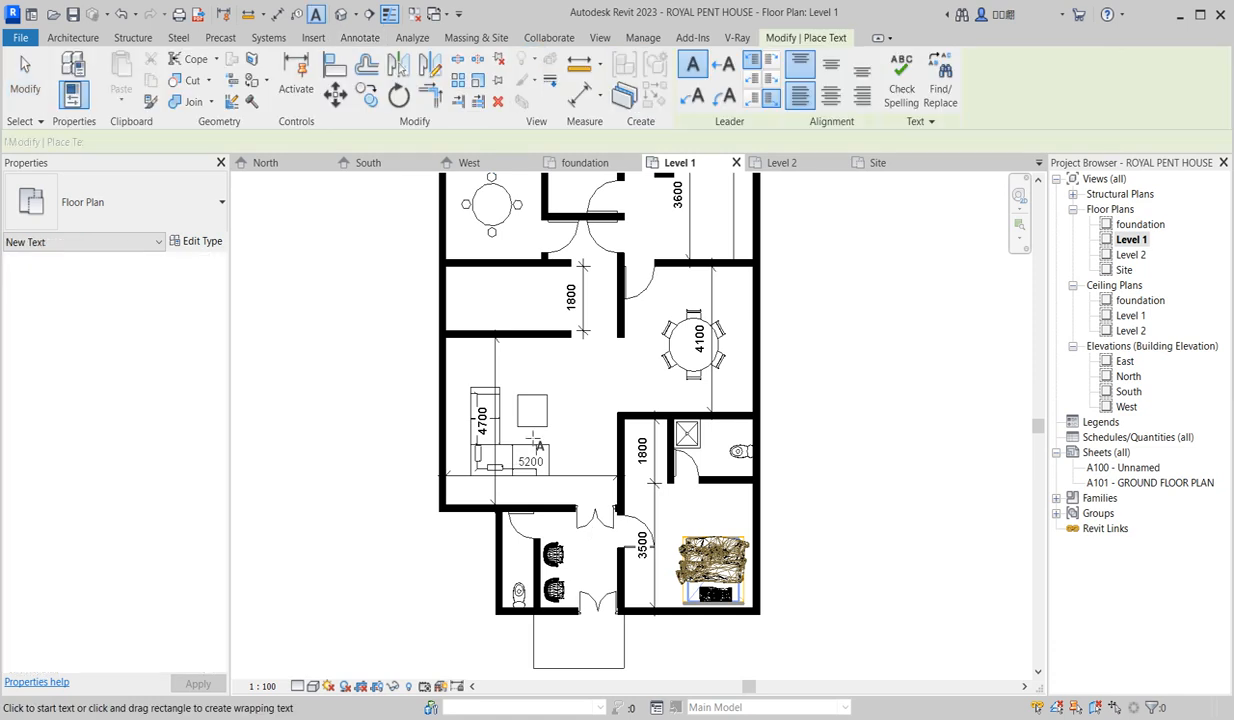
scroll(515, 445, up, 5)
click(488, 440)
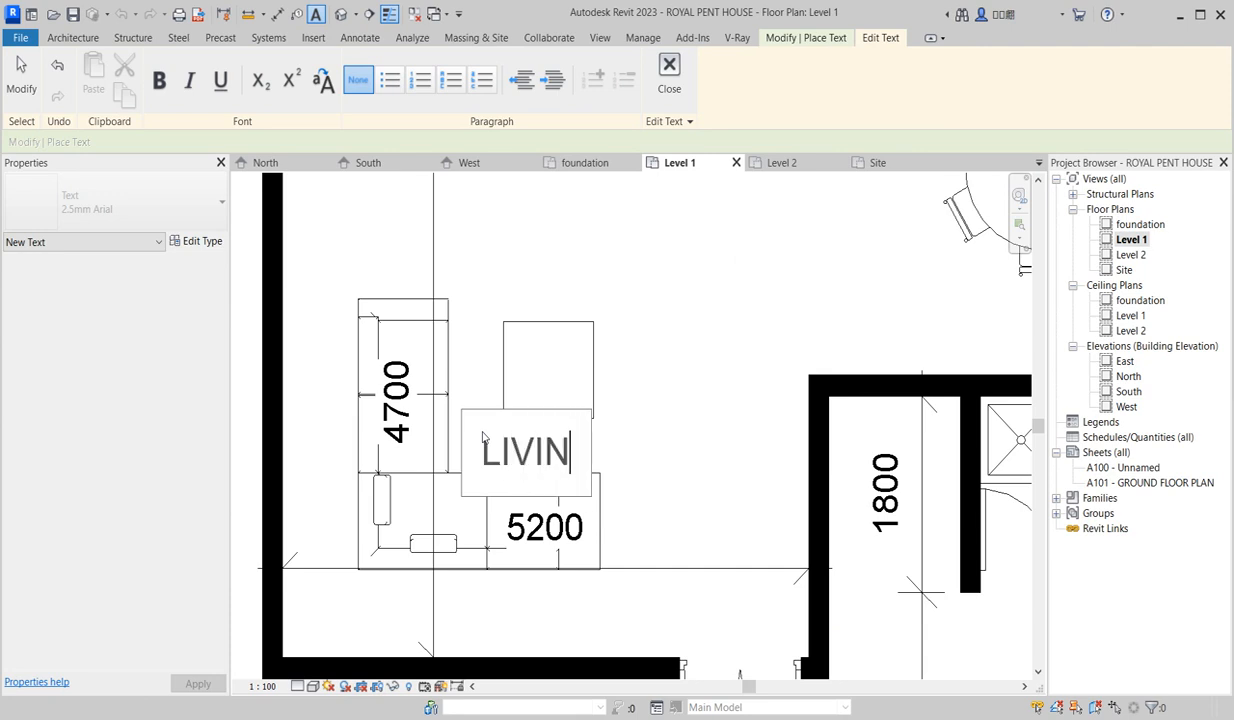
text(LIVING ROO)
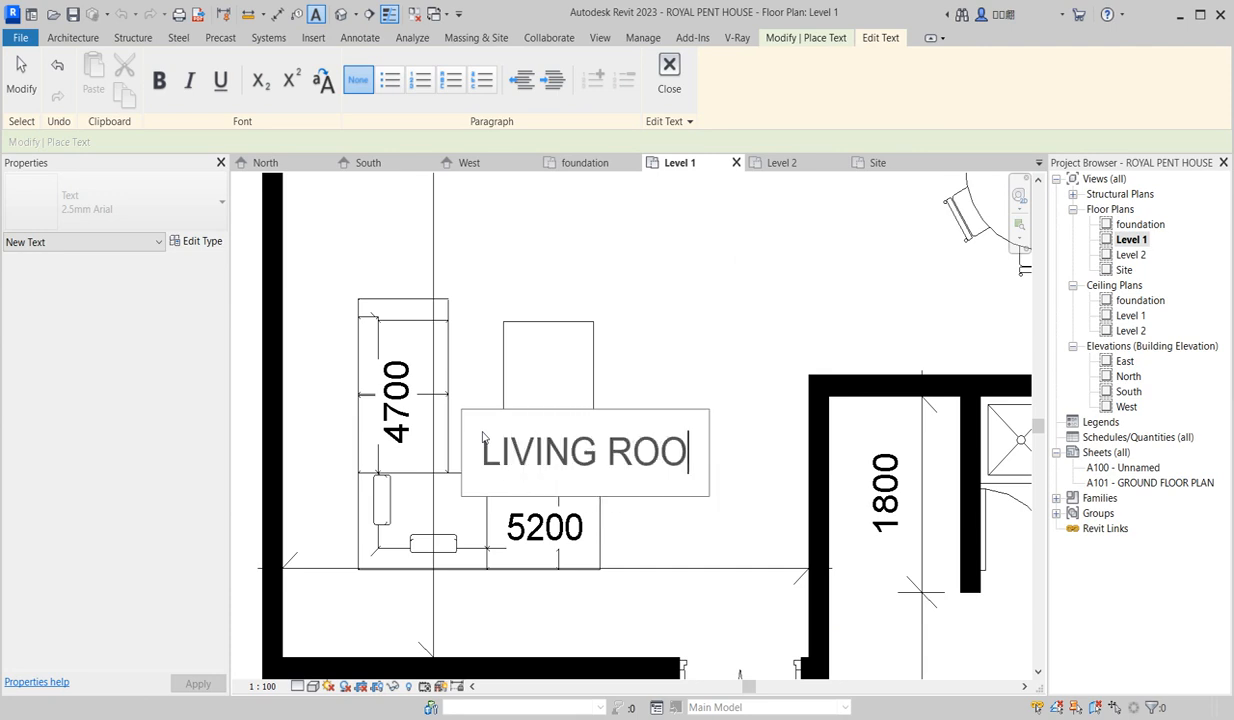
click(703, 302)
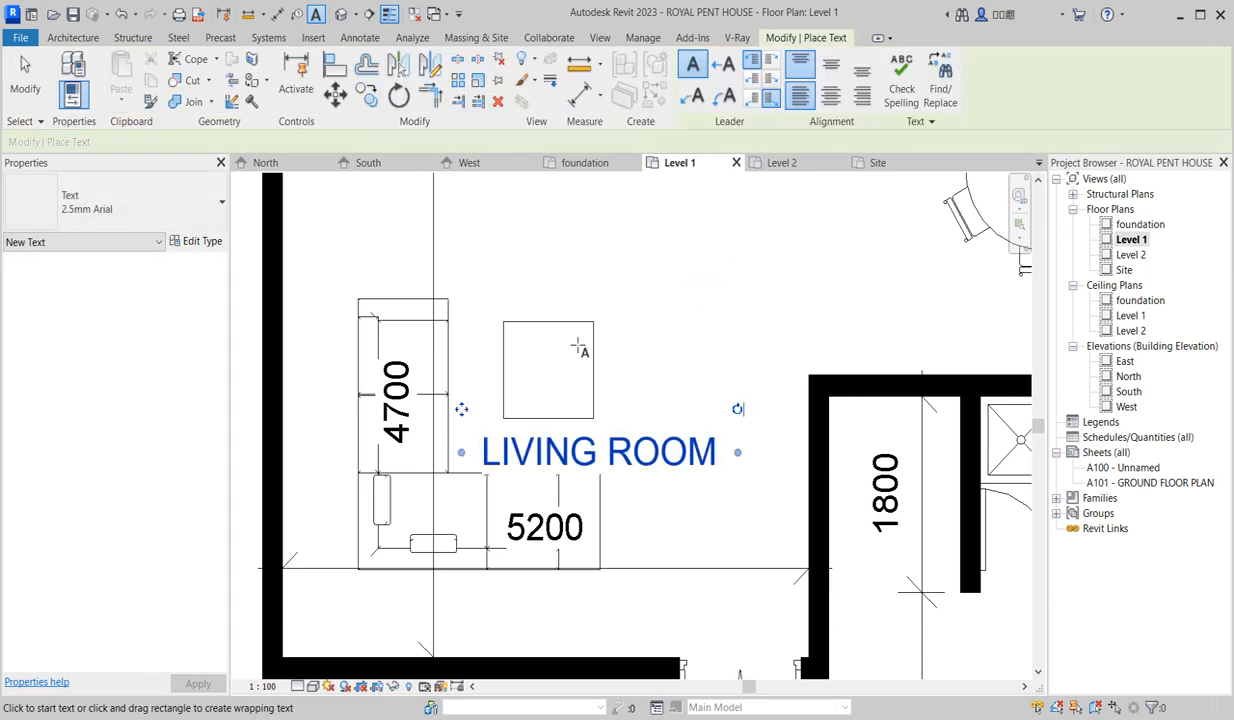
Move the LIVING ROOM label up so it sits over the square coffee table in the living room.
scroll(640, 310, down, 2)
right_click(622, 306)
click(645, 314)
right_click(628, 307)
click(633, 312)
click(557, 385)
scroll(557, 385, down, 2)
scroll(557, 385, down, 2)
drag(525, 379, 526, 346)
Set the text font of the 2.5mm Arial text type to TechnicBold.
click(198, 242)
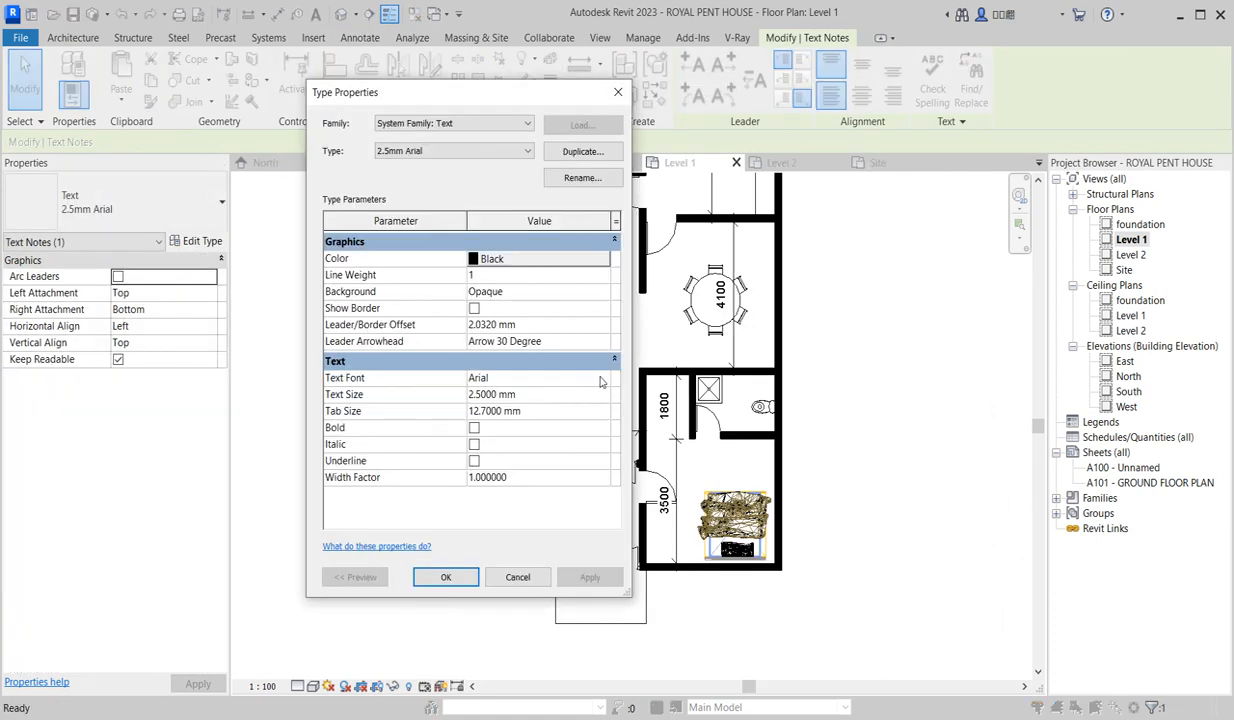
click(604, 380)
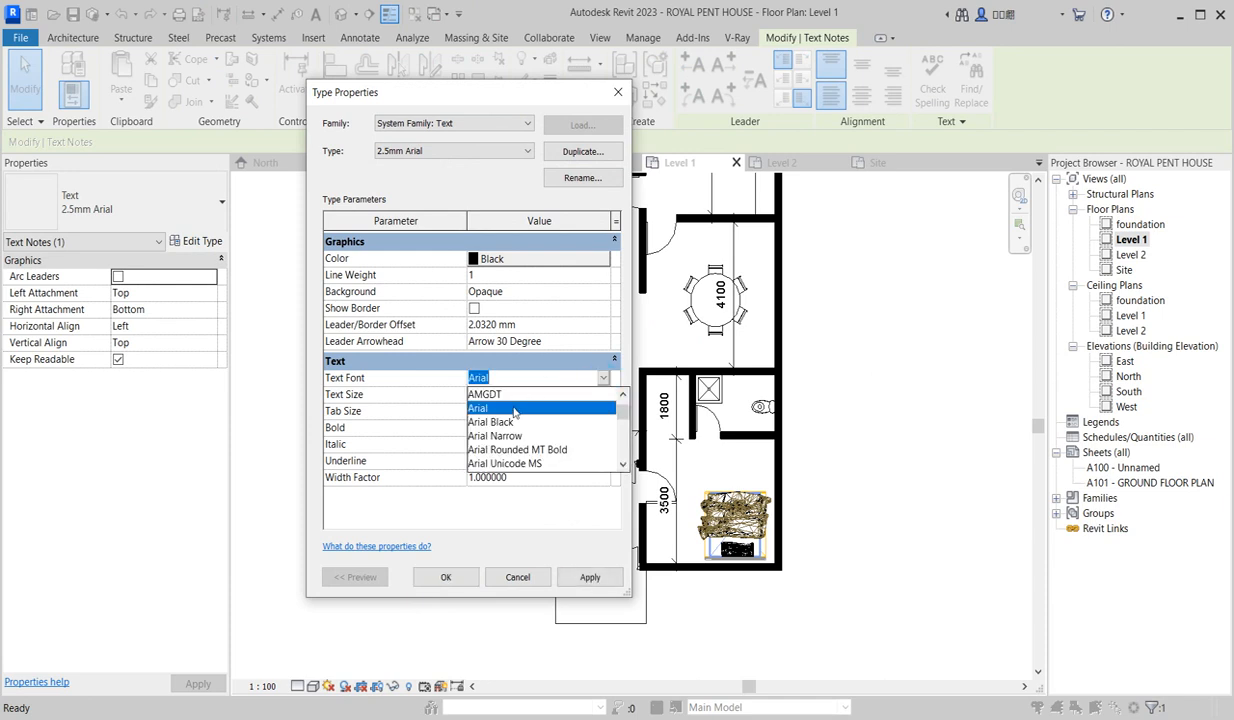
text(TechnicBold)
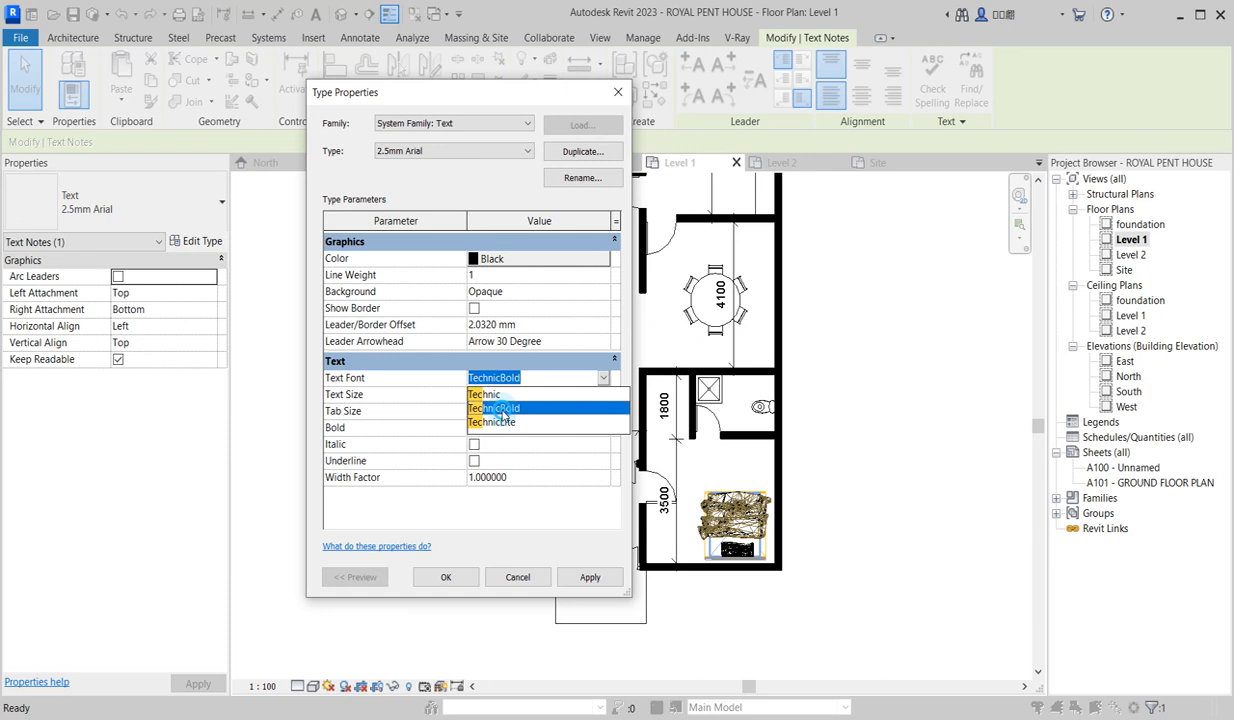
click(503, 408)
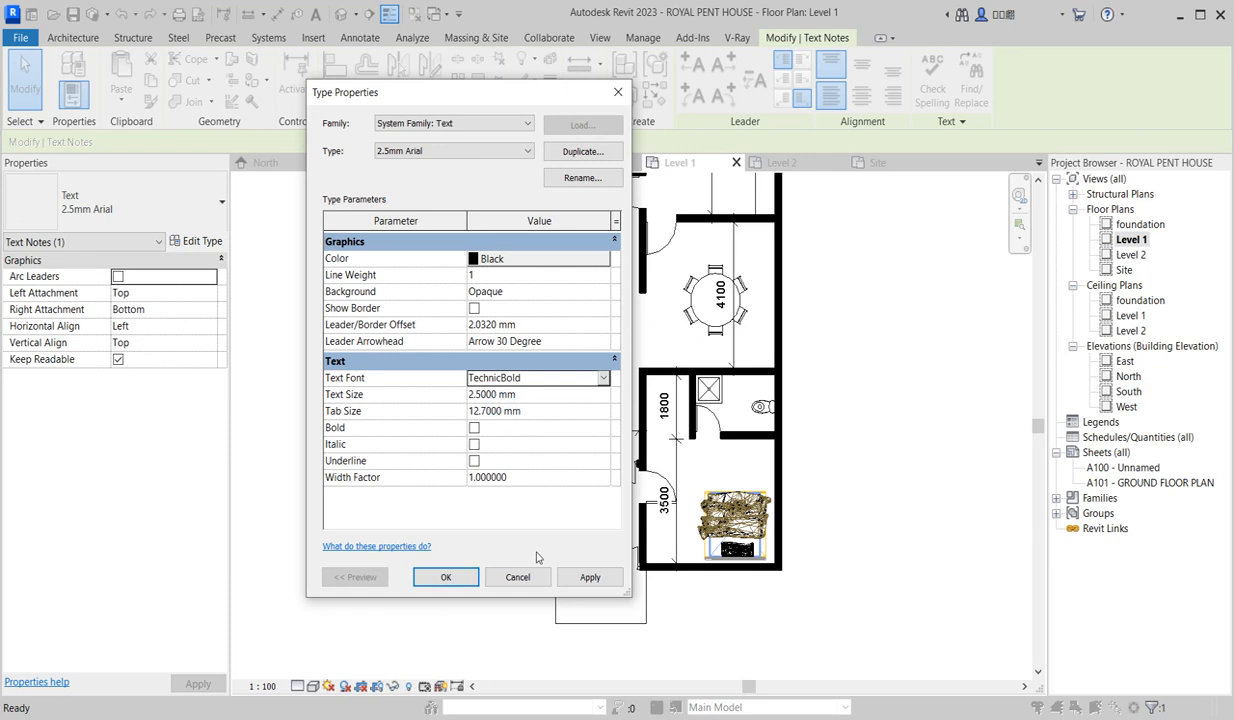
click(448, 577)
Copy the LIVING ROOM label into the bedroom, dining area, kitchen, store, round-table room, stairwell and entrance hall.
scroll(535, 340, up, 3)
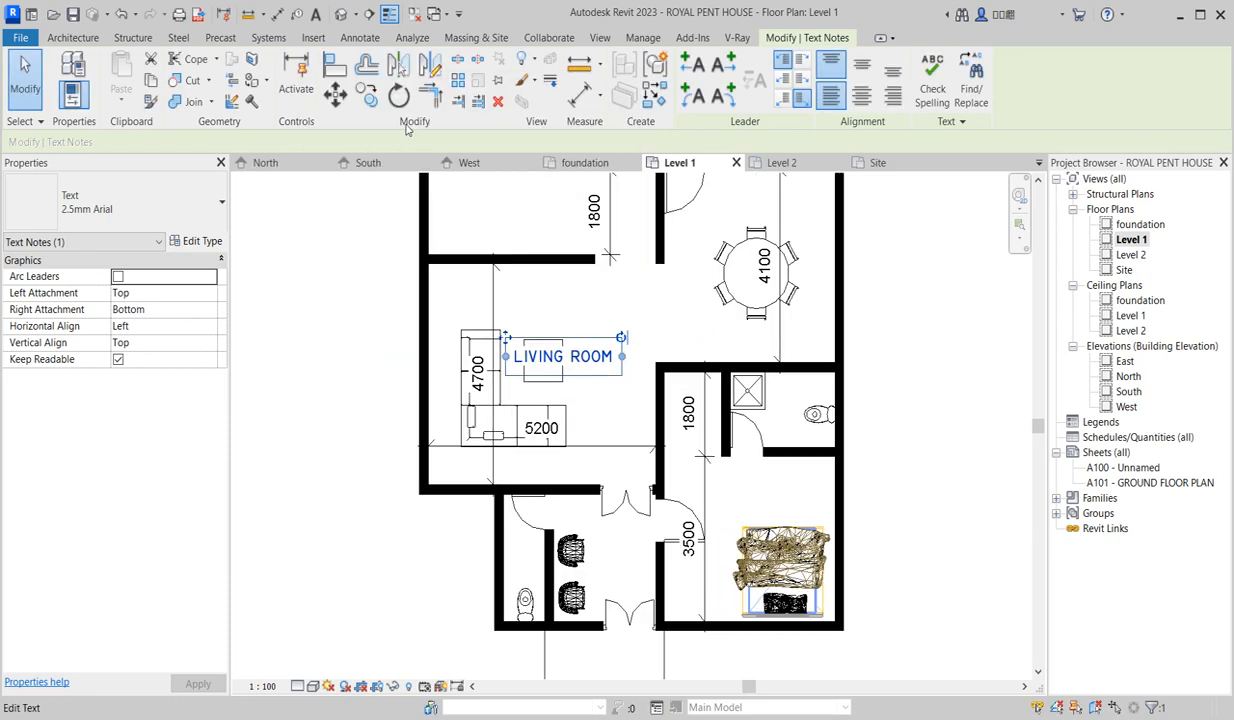
click(367, 95)
click(595, 320)
click(784, 493)
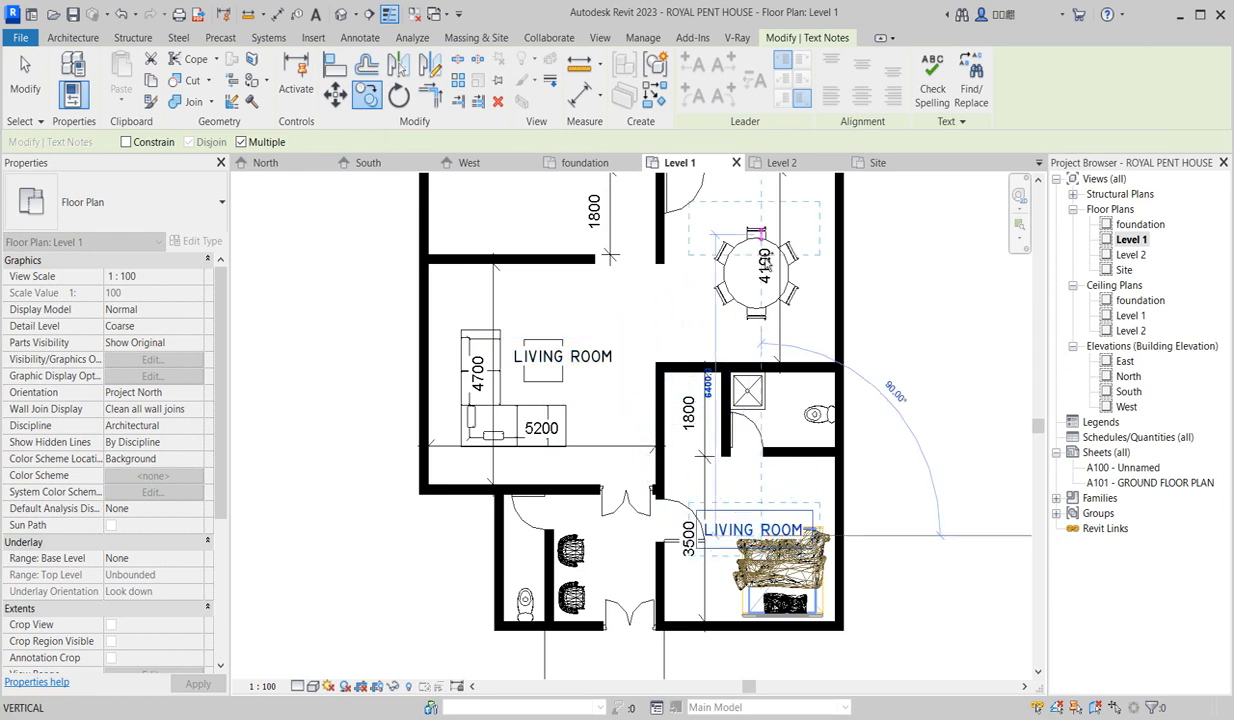
click(762, 262)
scroll(623, 542, down, 3)
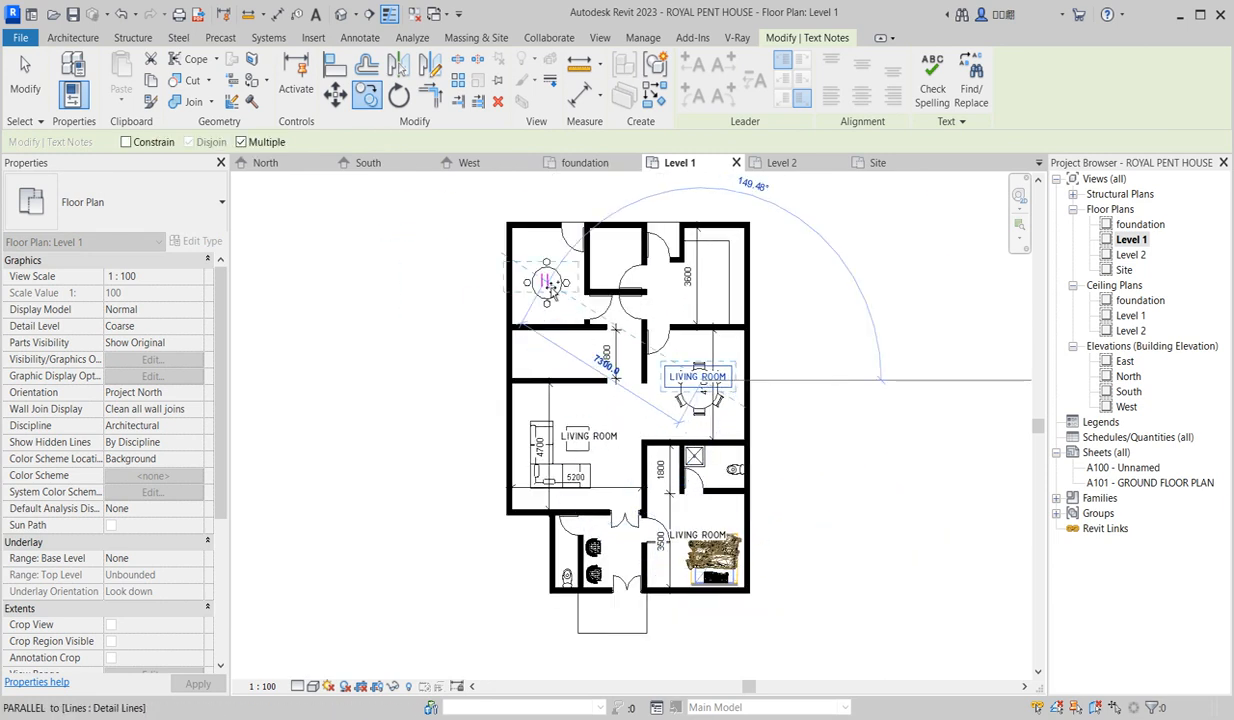
click(702, 283)
click(618, 260)
click(555, 375)
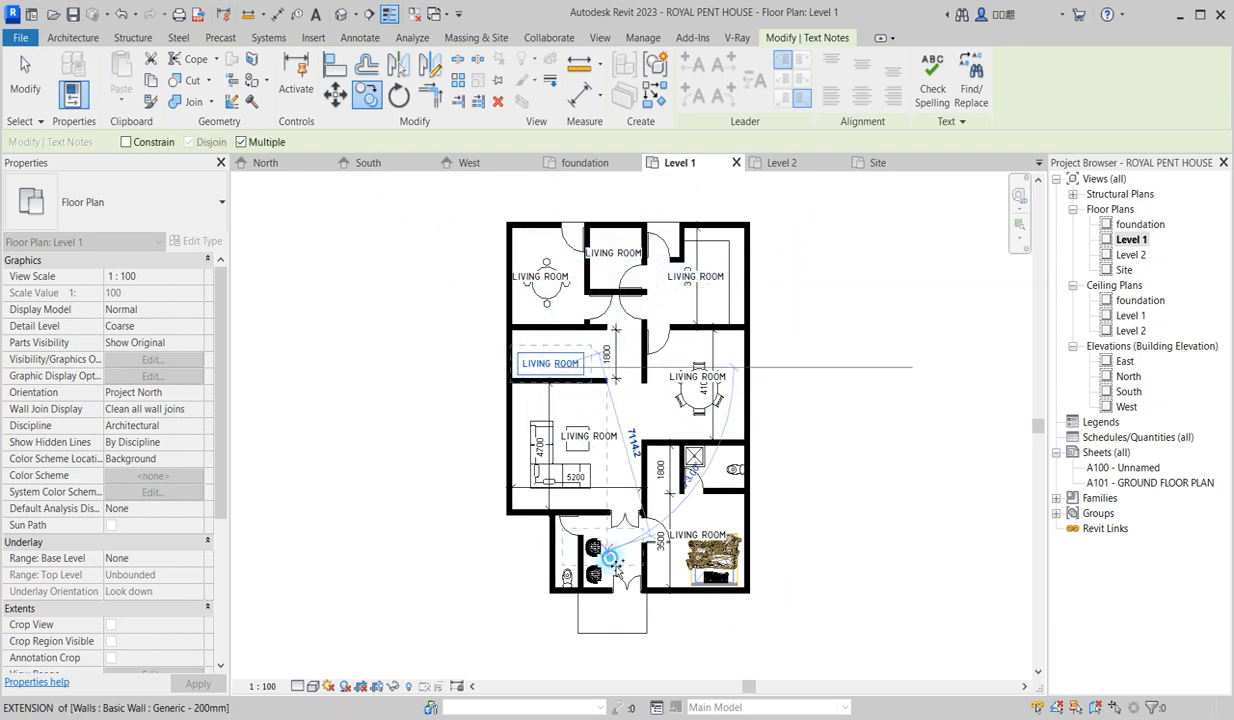
scroll(634, 622, up, 2)
key(Escape)
Change the entrance hall label to ANTI-ROOM and move it clear of the toilet wall, beside the armchairs.
scroll(583, 492, up, 3)
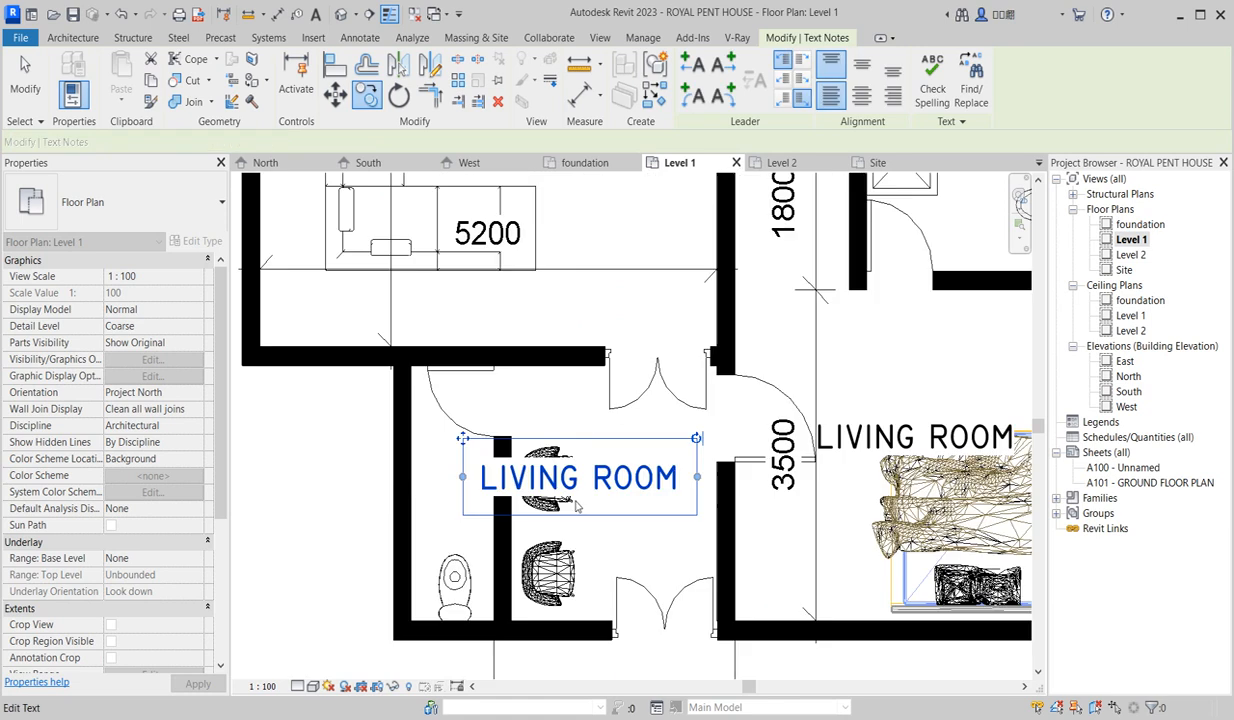
double_click(588, 484)
double_click(575, 479)
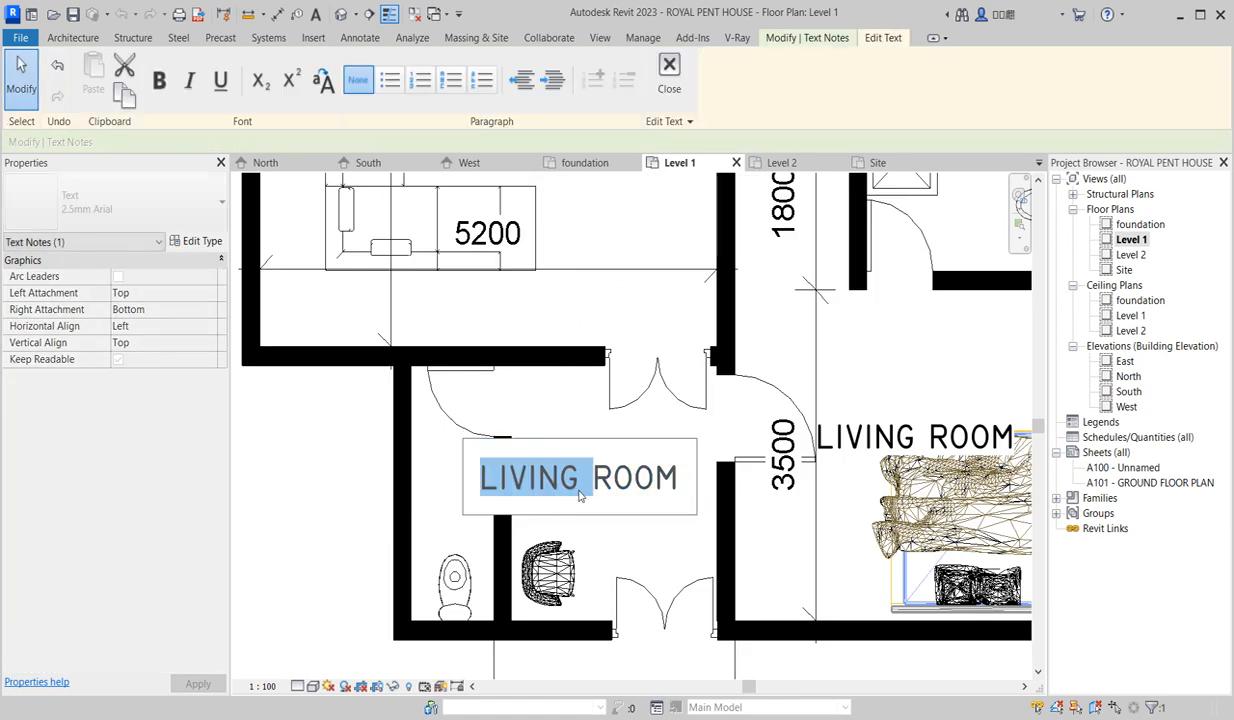
key(BackSpace)
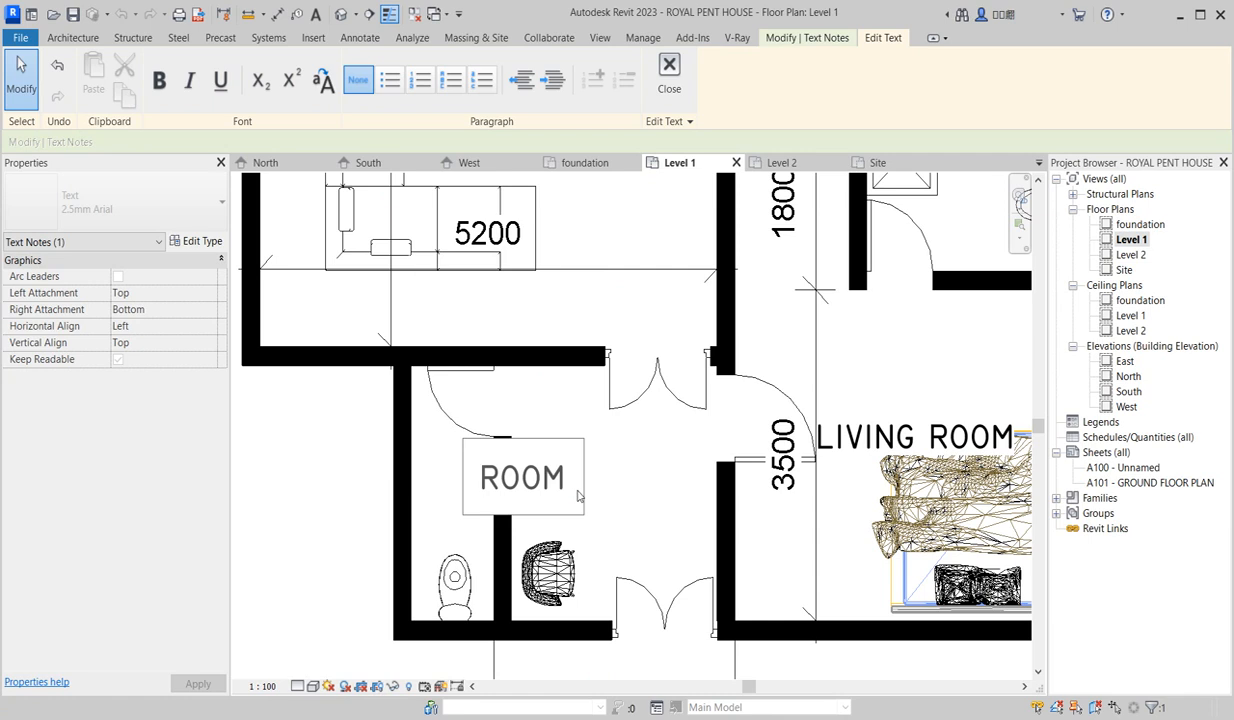
text(ANTI-)
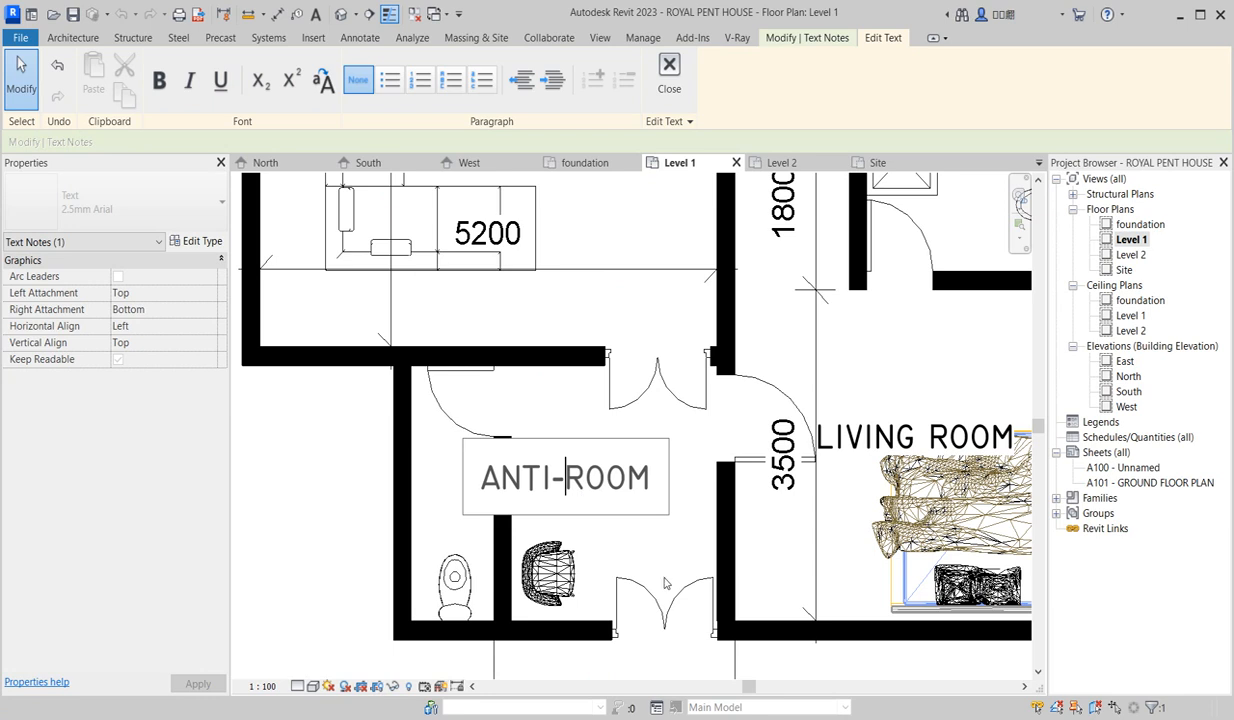
click(455, 441)
drag(462, 440, 517, 483)
Change the copied label above the bed to BEDROOM.
scroll(800, 500, down, 3)
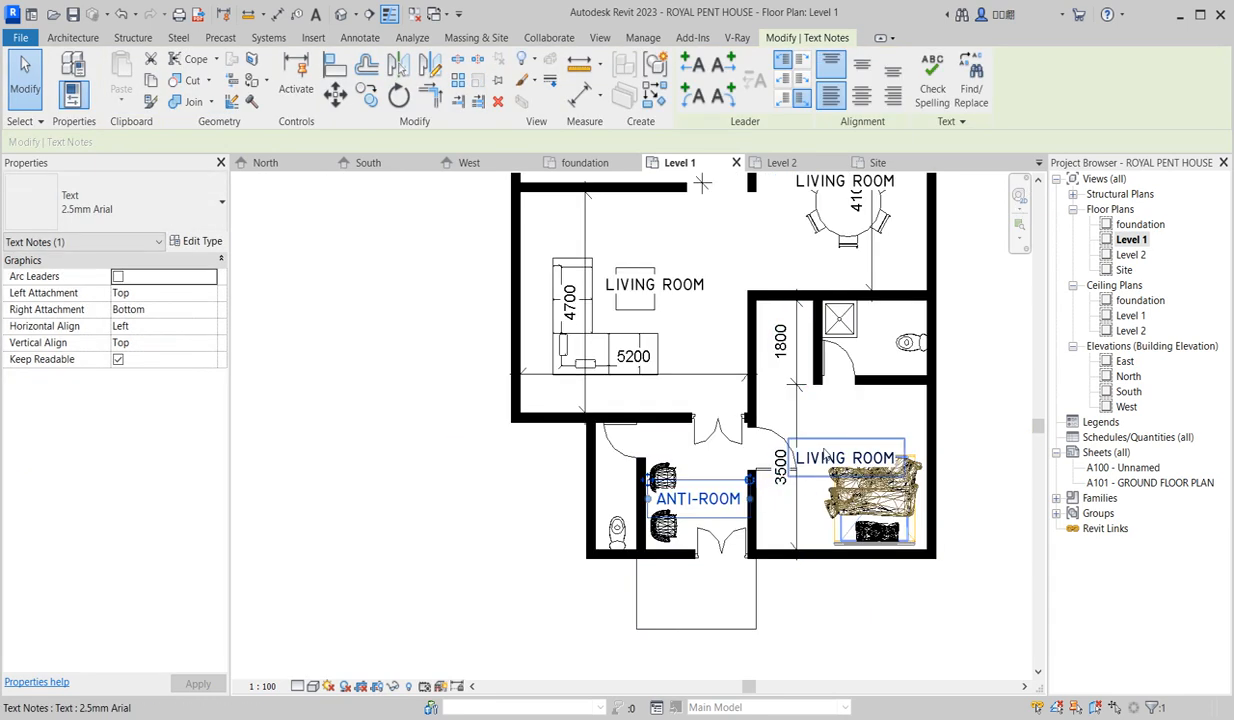
scroll(825, 472, up, 3)
click(825, 472)
click(858, 473)
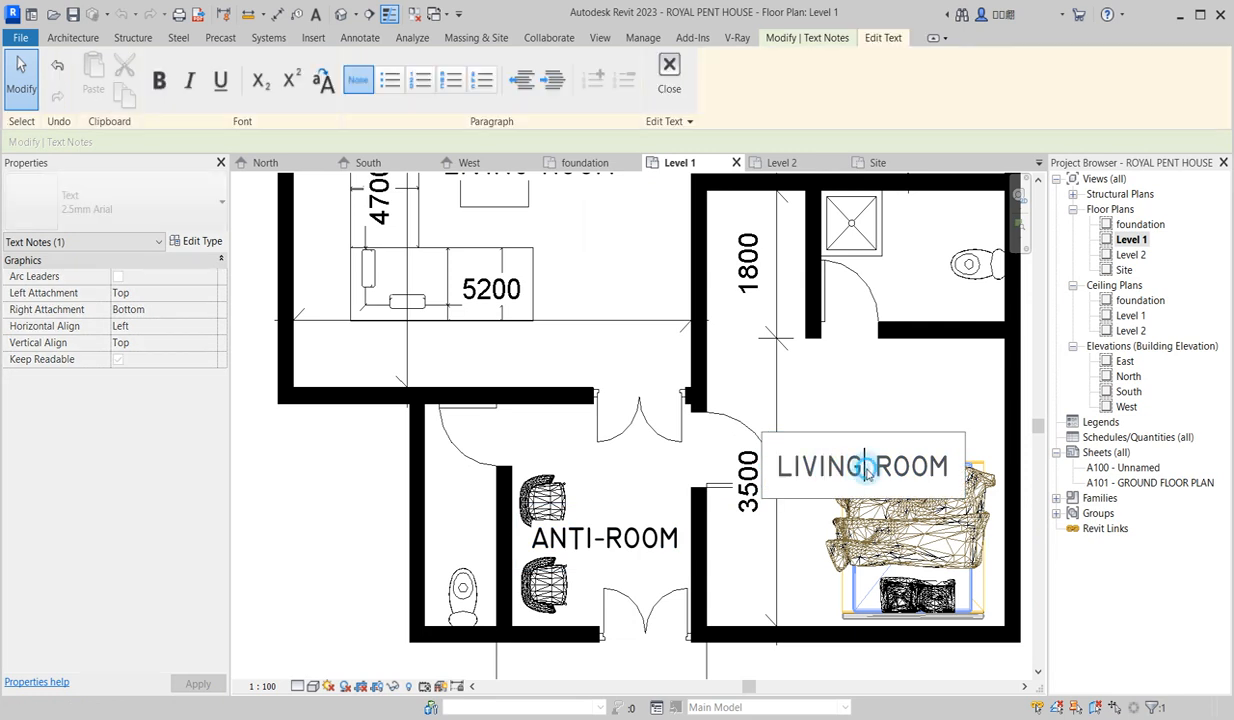
drag(866, 466, 740, 467)
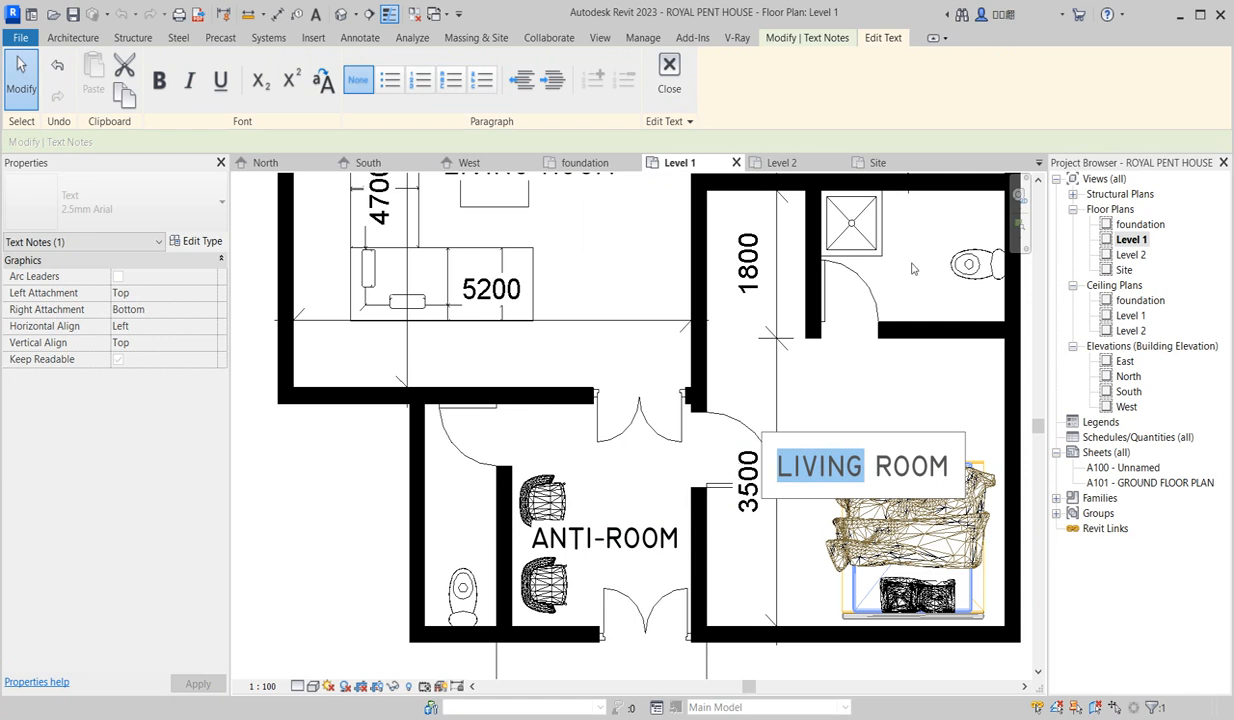
click(866, 463)
key(BackSpace)
key(BackSpace)
key(BackSpace)
key(BackSpace)
key(BackSpace)
key(BackSpace)
text(BED)
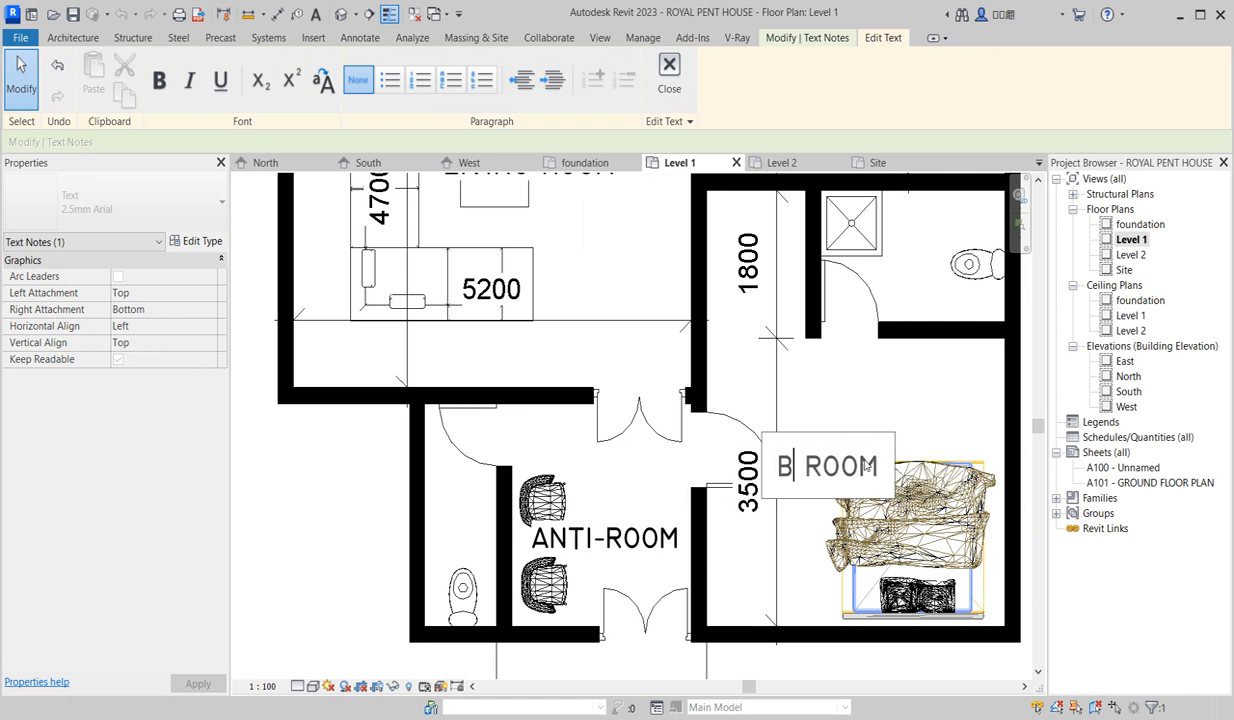
key(Delete)
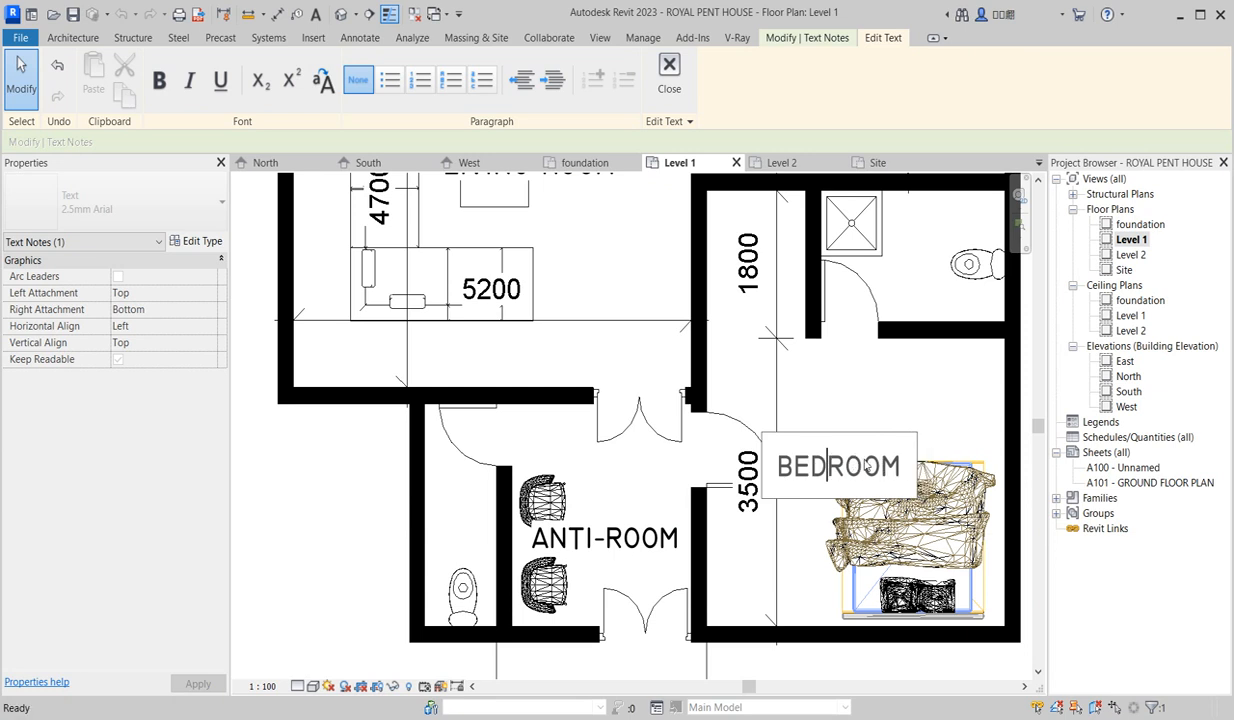
click(880, 409)
Change the copied label at the six-seat dining table to DINING.
scroll(805, 485, down, 3)
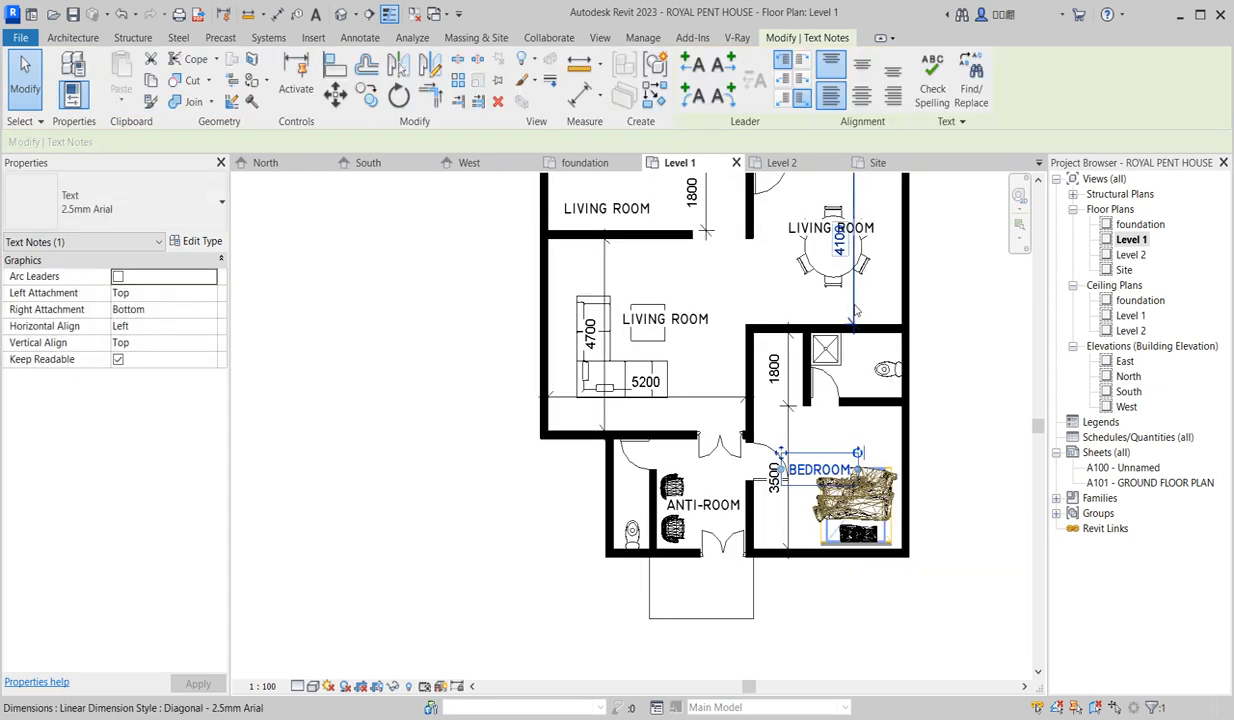
scroll(850, 203, up, 2)
double_click(768, 221)
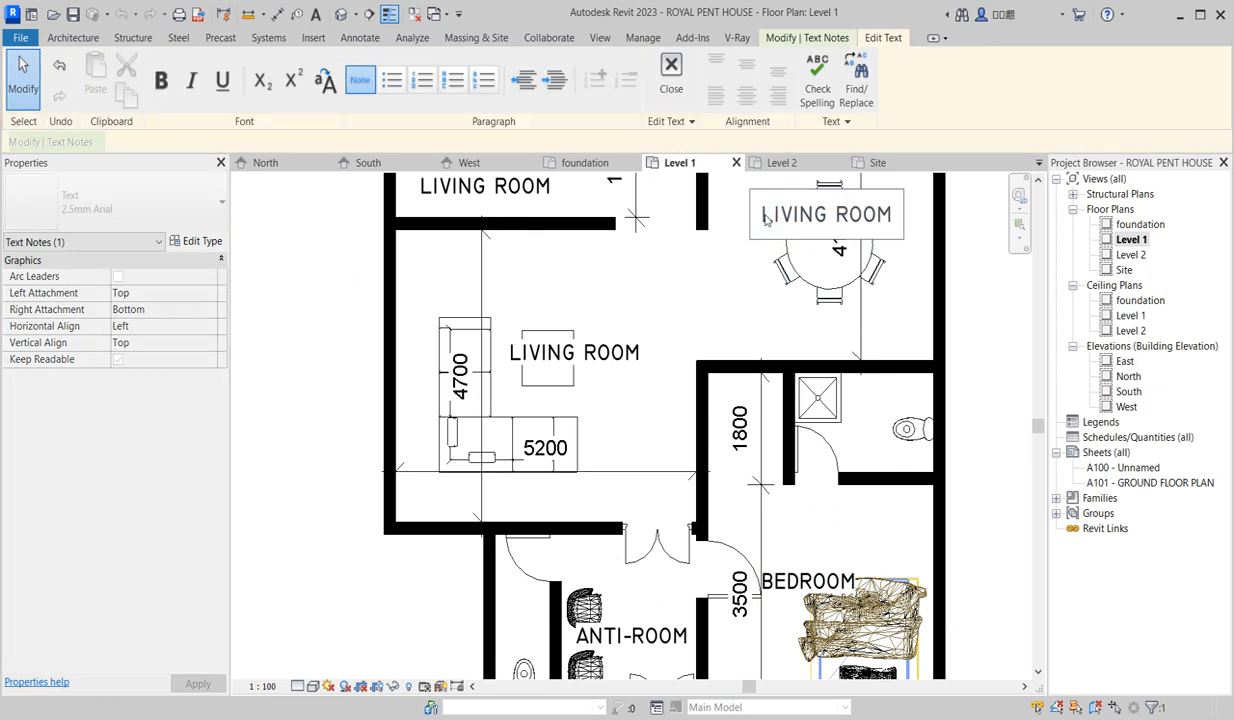
key(Delete)
key(Delete)
key(Delete)
key(Delete)
key(Delete)
key(Delete)
key(Delete)
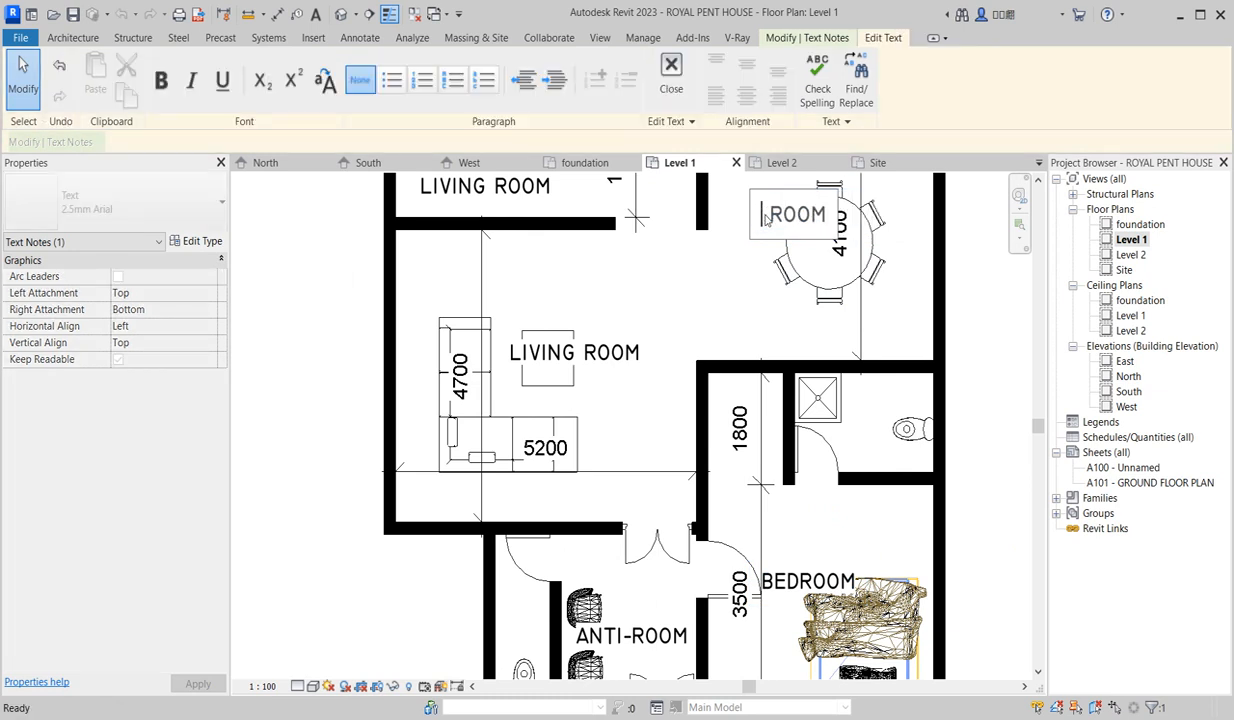
key(Delete)
key(Delete)
key(Delete)
key(Delete)
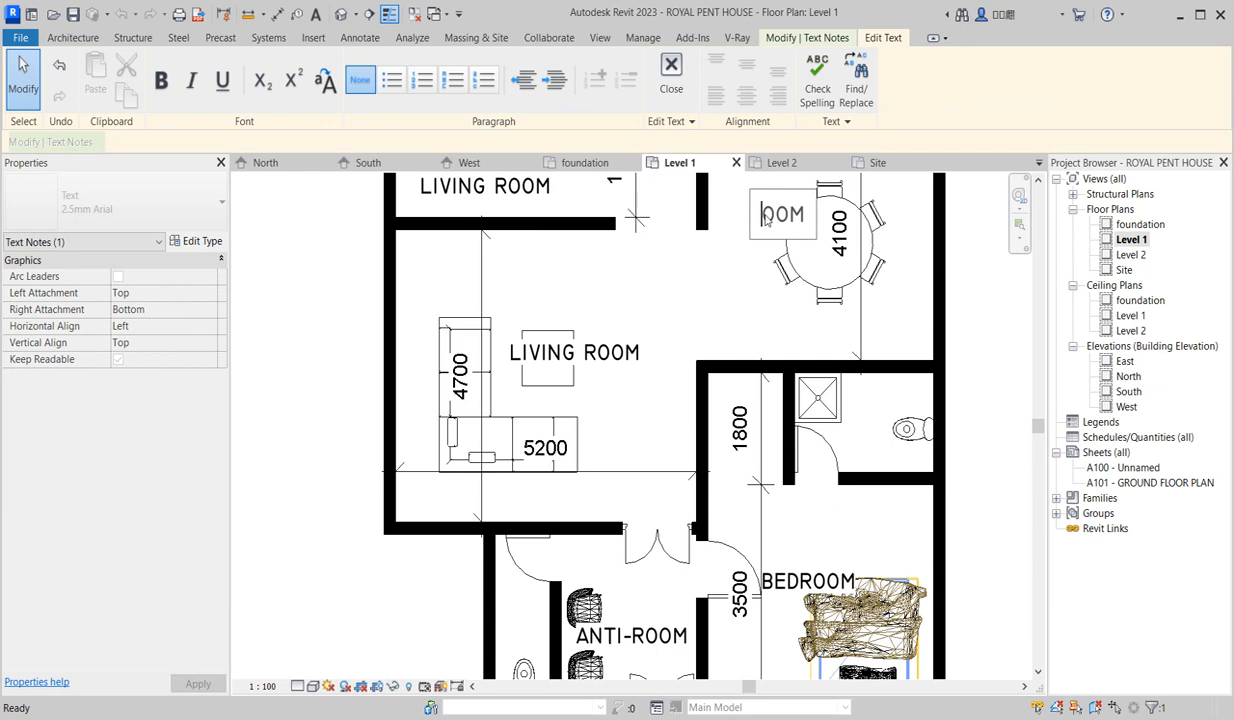
text(DINING)
click(611, 270)
Change the copied label in the narrow room above the living room to STAIRWELL.
scroll(510, 322, down, 6)
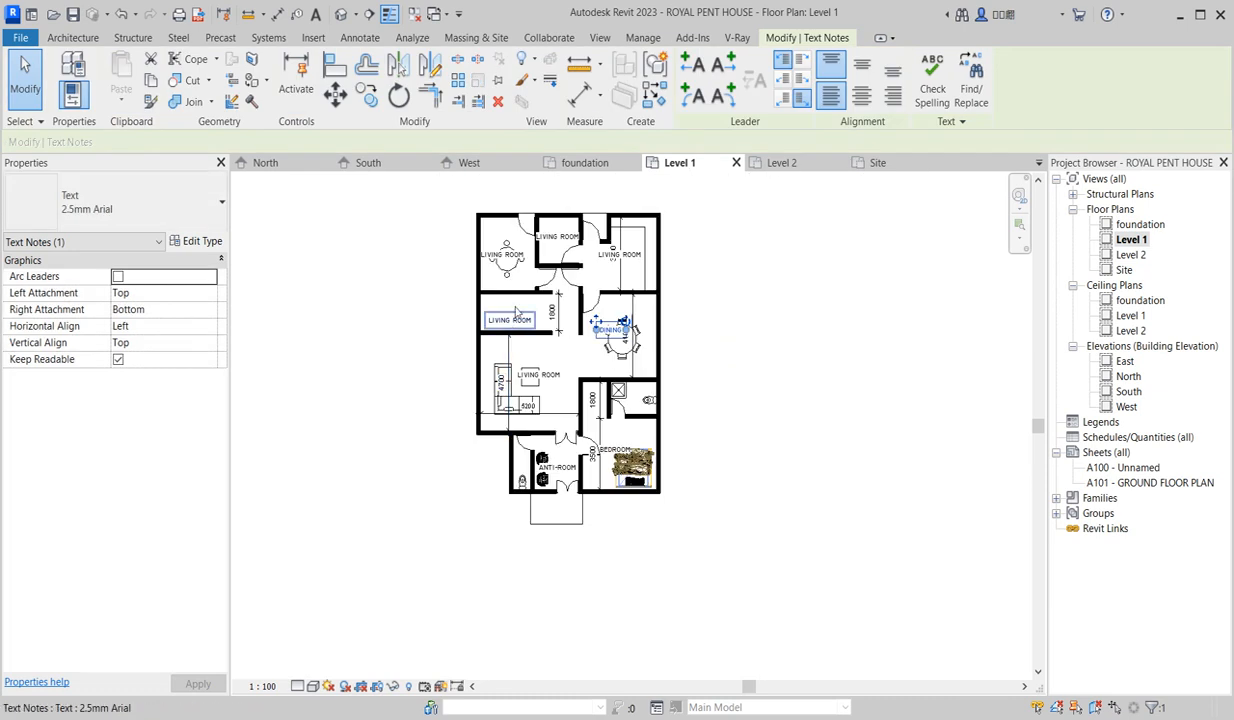
scroll(510, 322, up, 3)
double_click(514, 336)
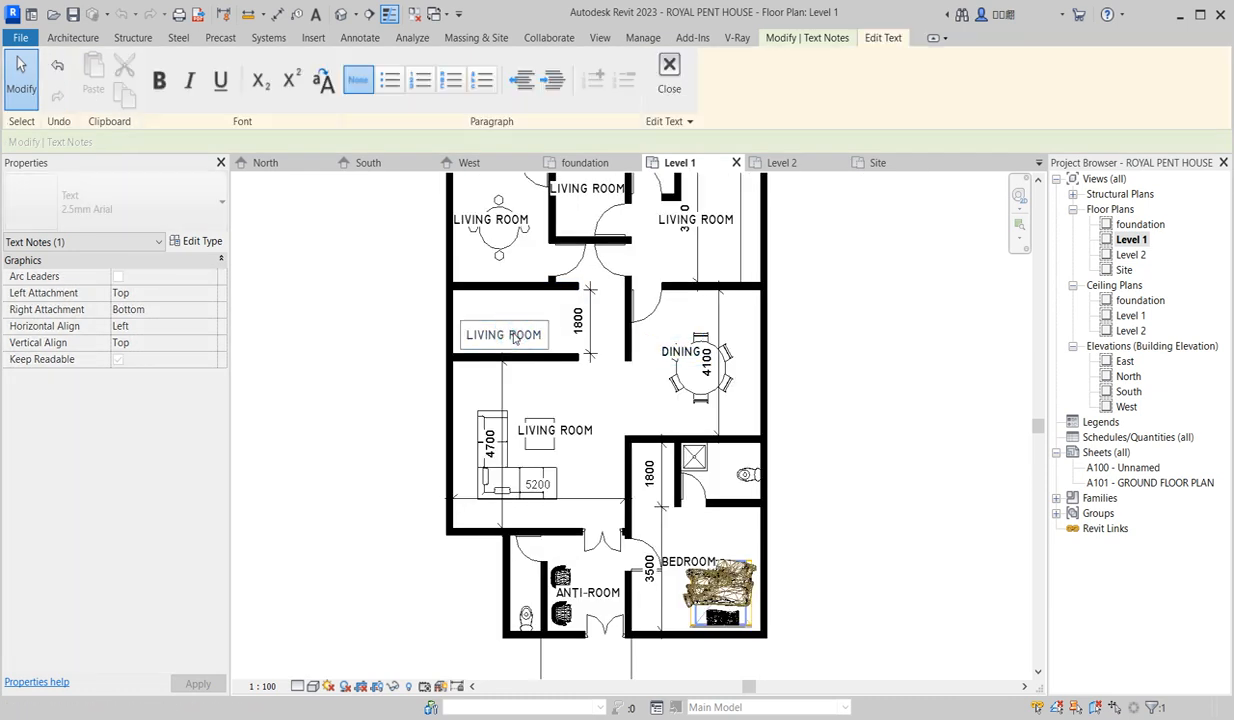
key(ctrl+a)
key(BackSpace)
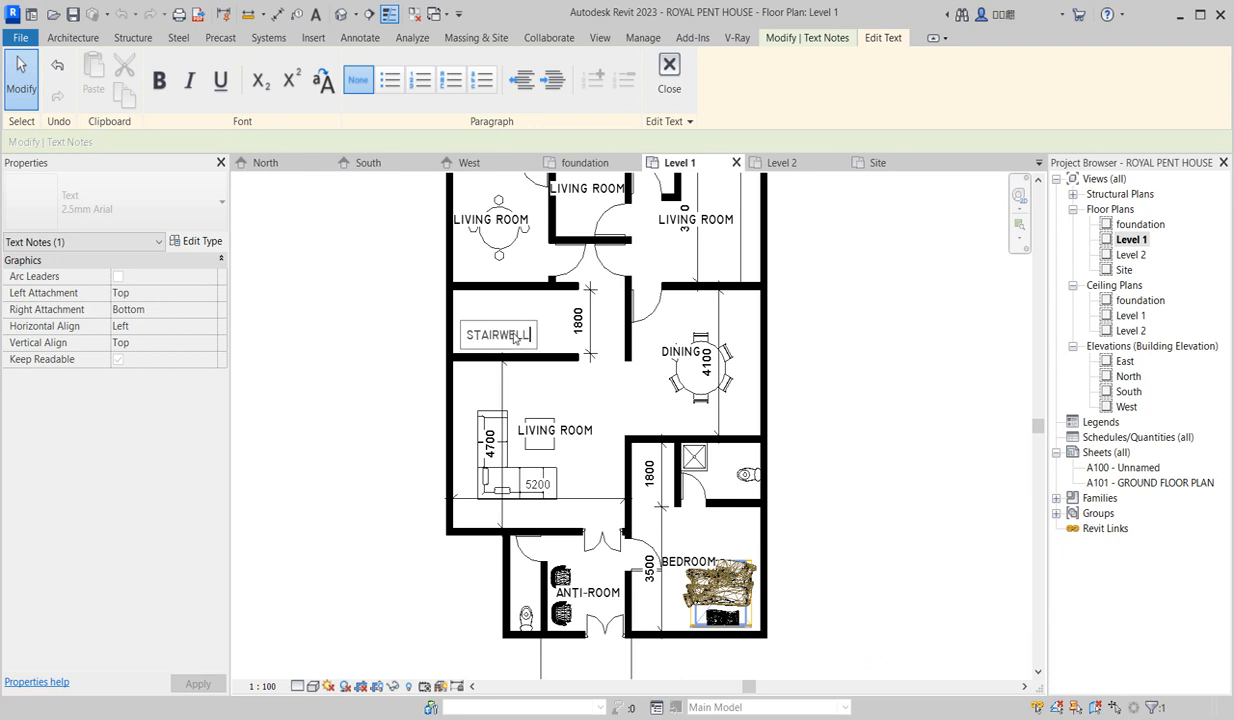
click(523, 394)
Change the copied label in the room with the counter to KITCHEN and move it down, clear of the 3600 dimension text.
scroll(523, 394, down, 1)
scroll(620, 352, up, 3)
double_click(620, 352)
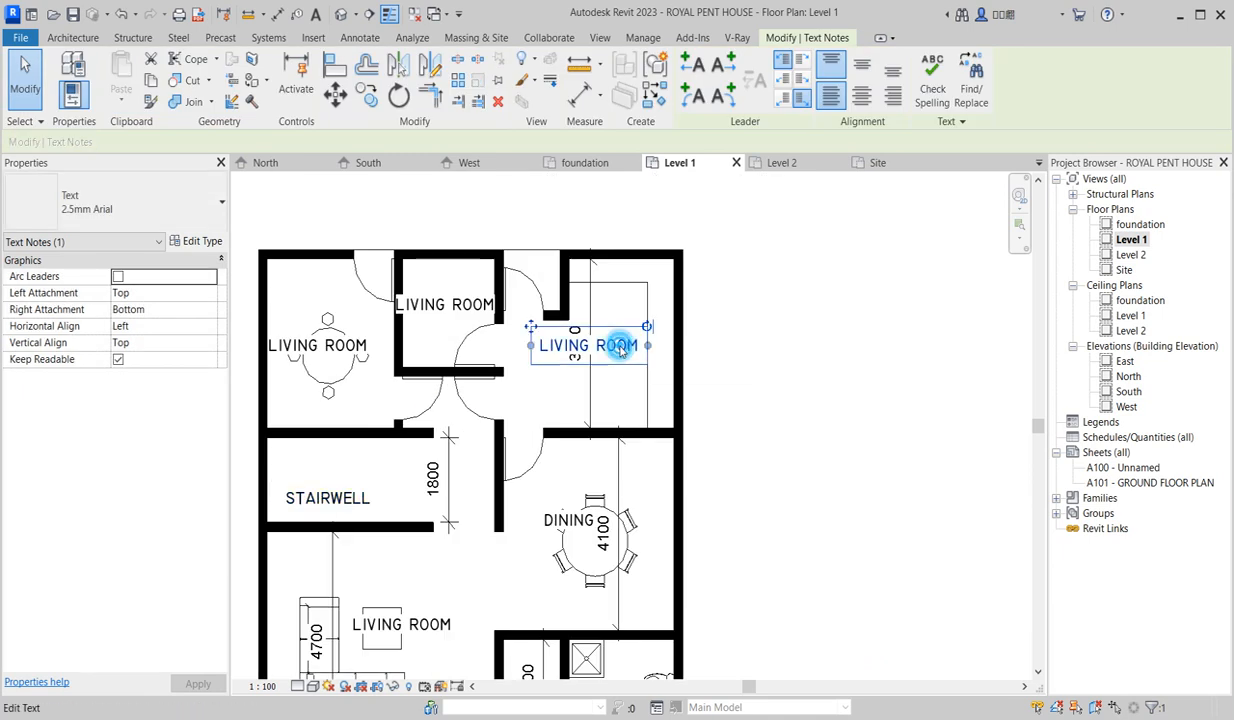
key(ctrl+a)
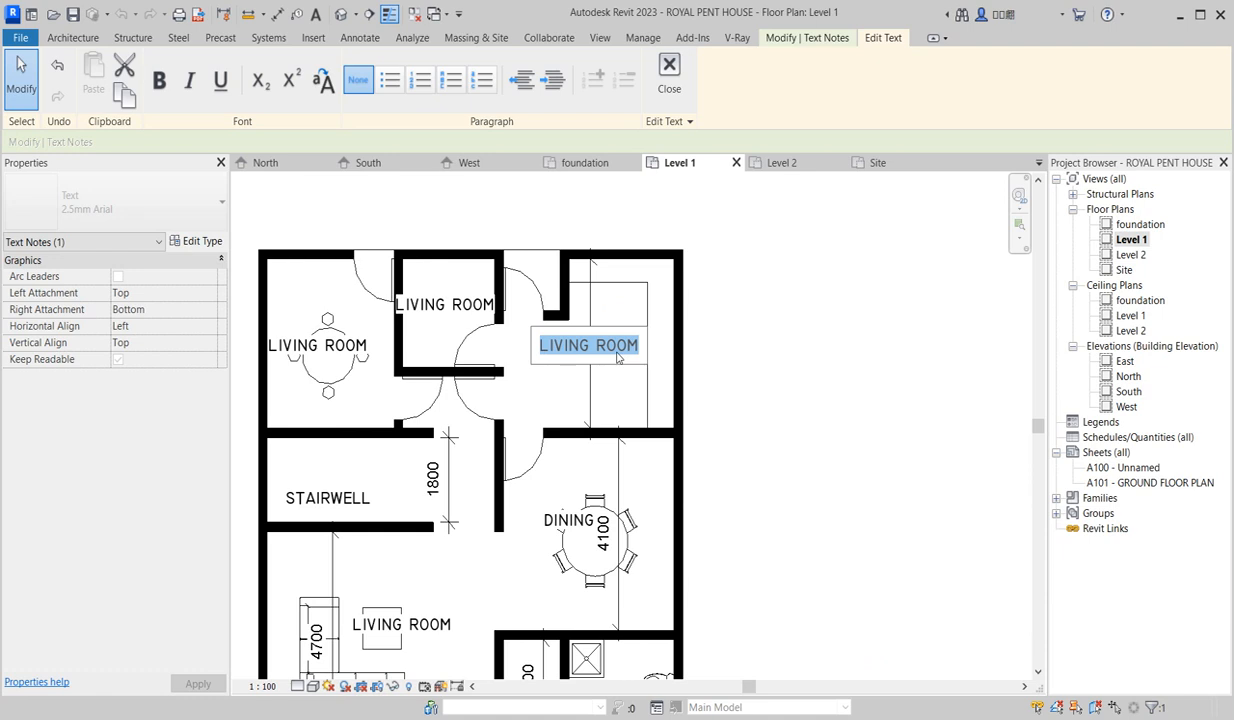
text(KITCHEN)
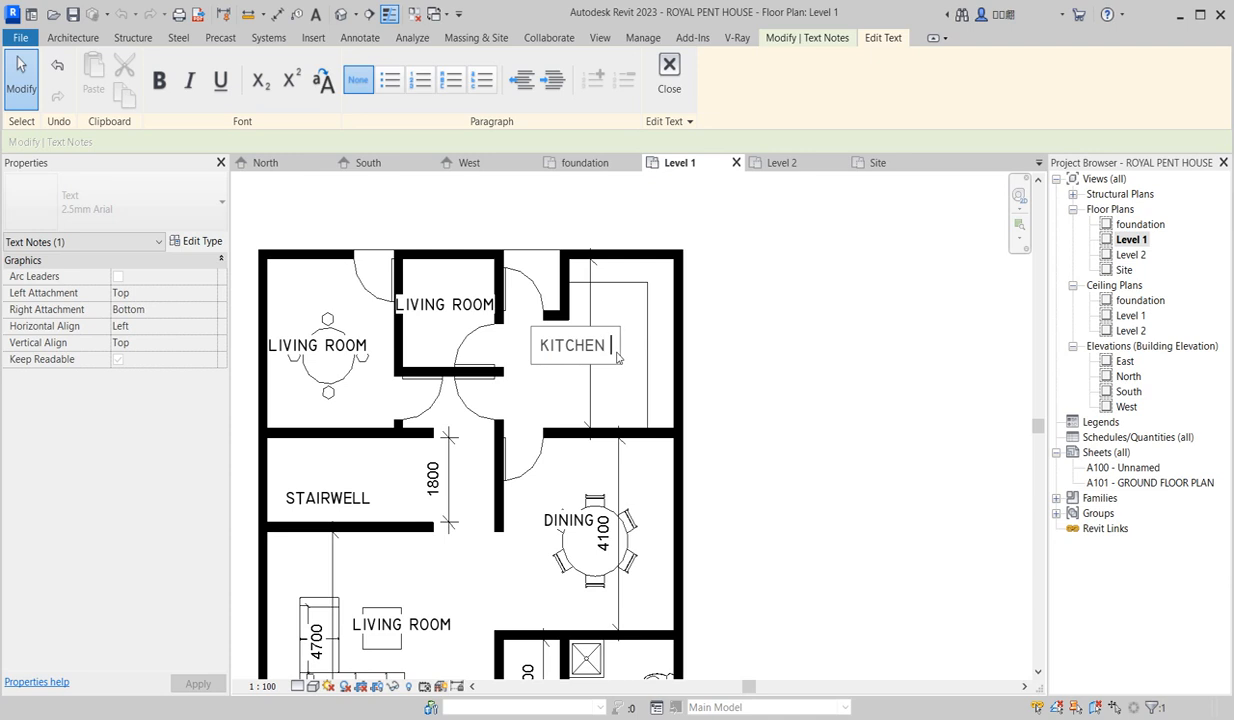
click(566, 412)
ctrl+drag(538, 338, 556, 368)
Change the label in the small room beside the kitchen to STORE and centre it between the room's walls.
double_click(444, 308)
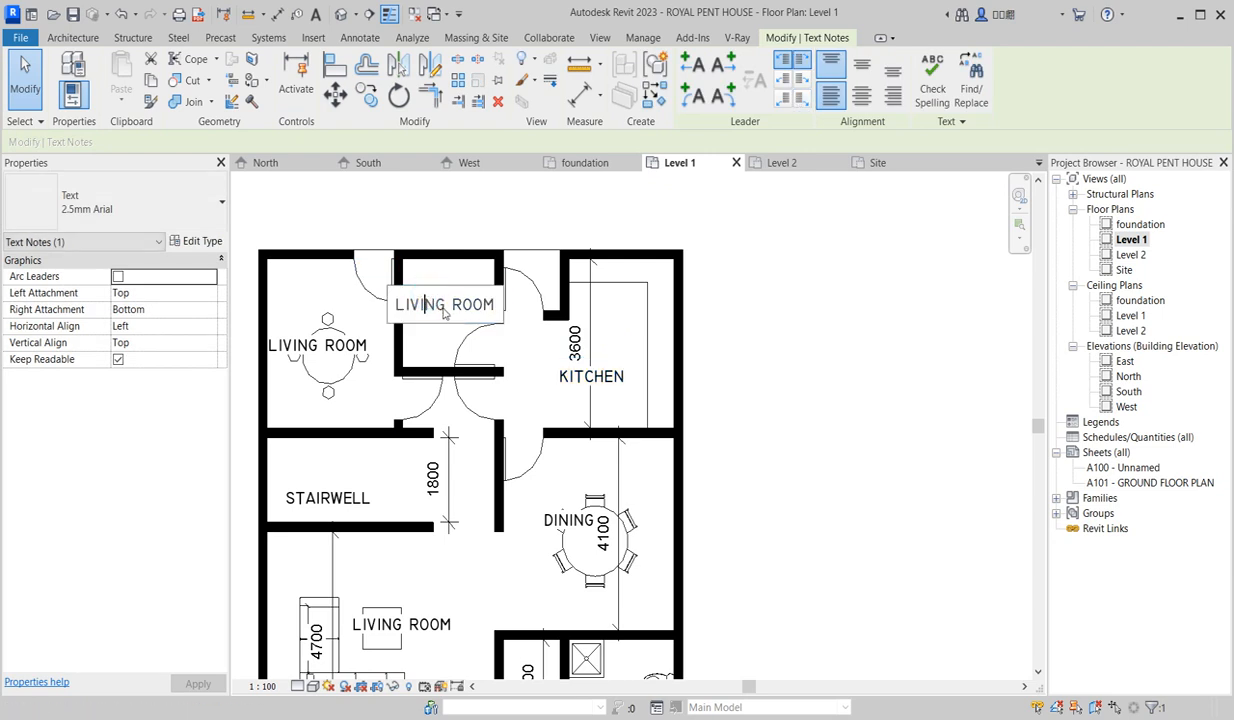
key(ctrl+a)
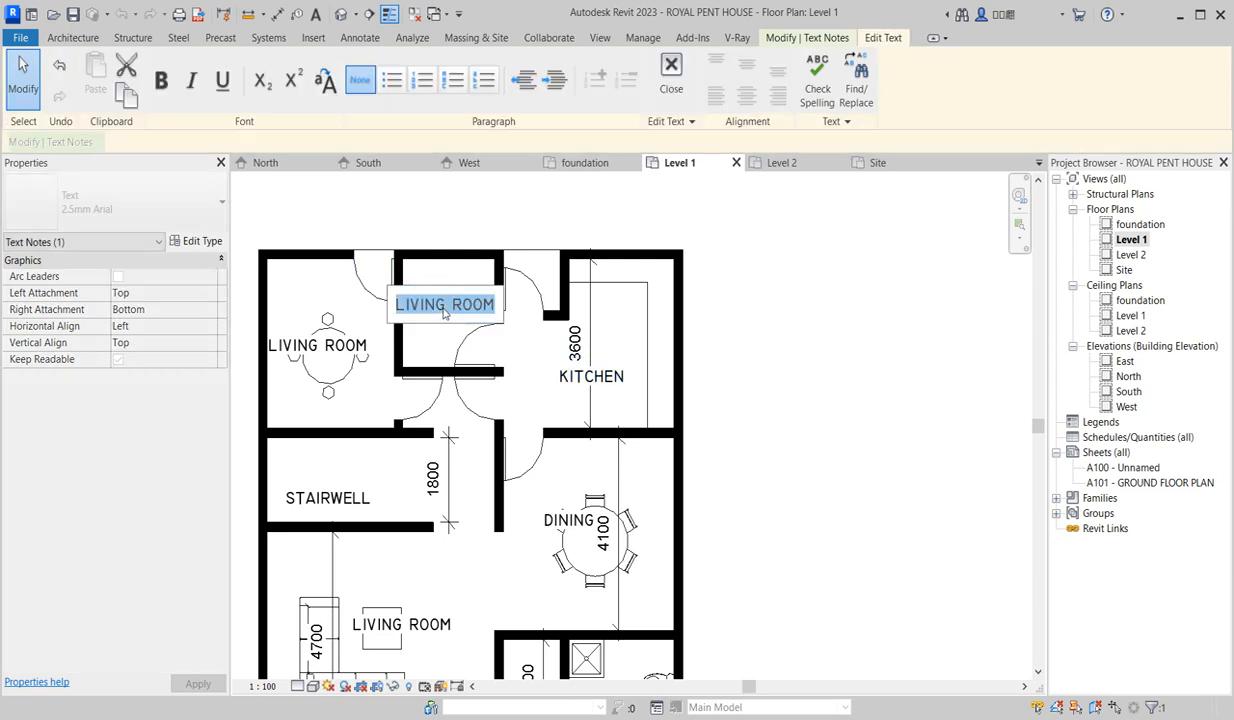
text(STORE)
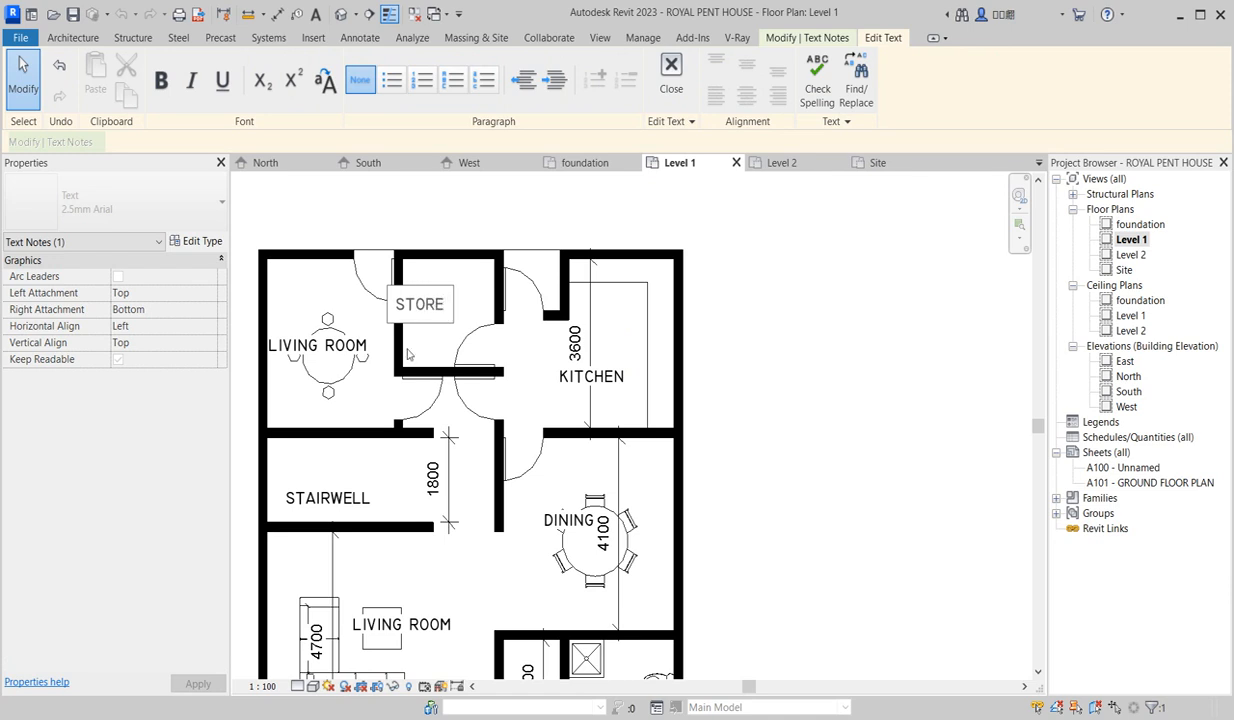
click(403, 342)
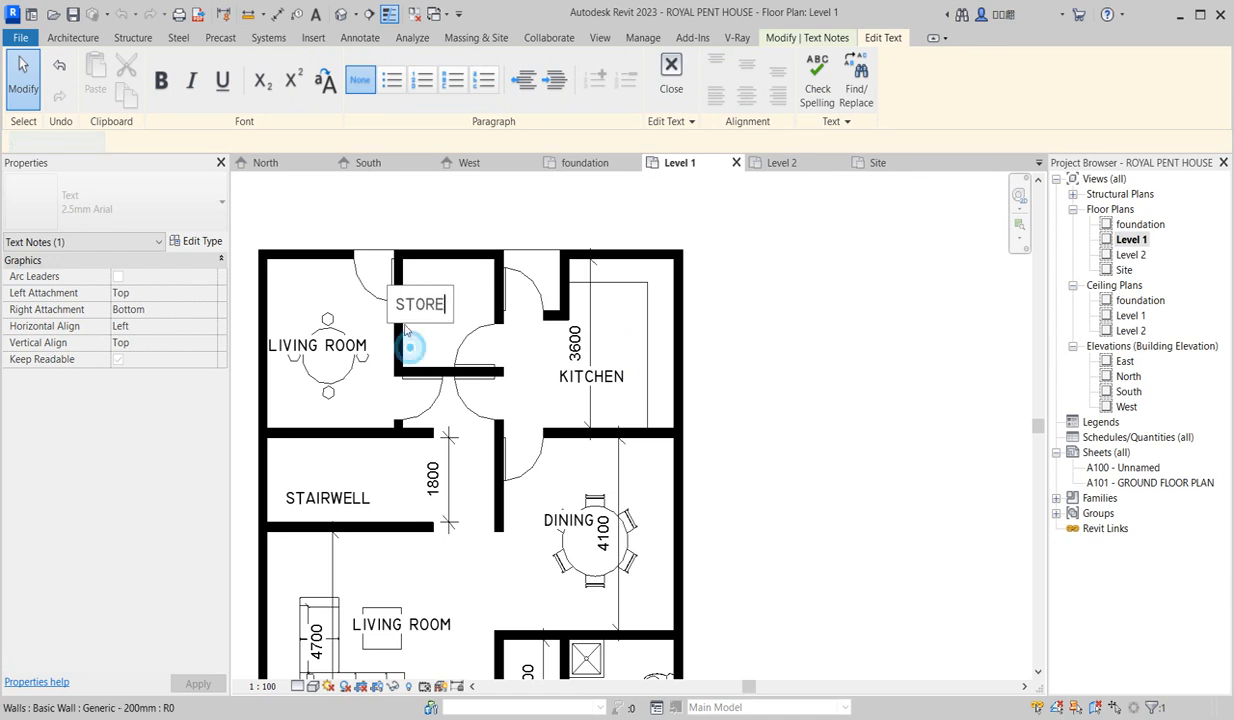
drag(389, 287, 429, 290)
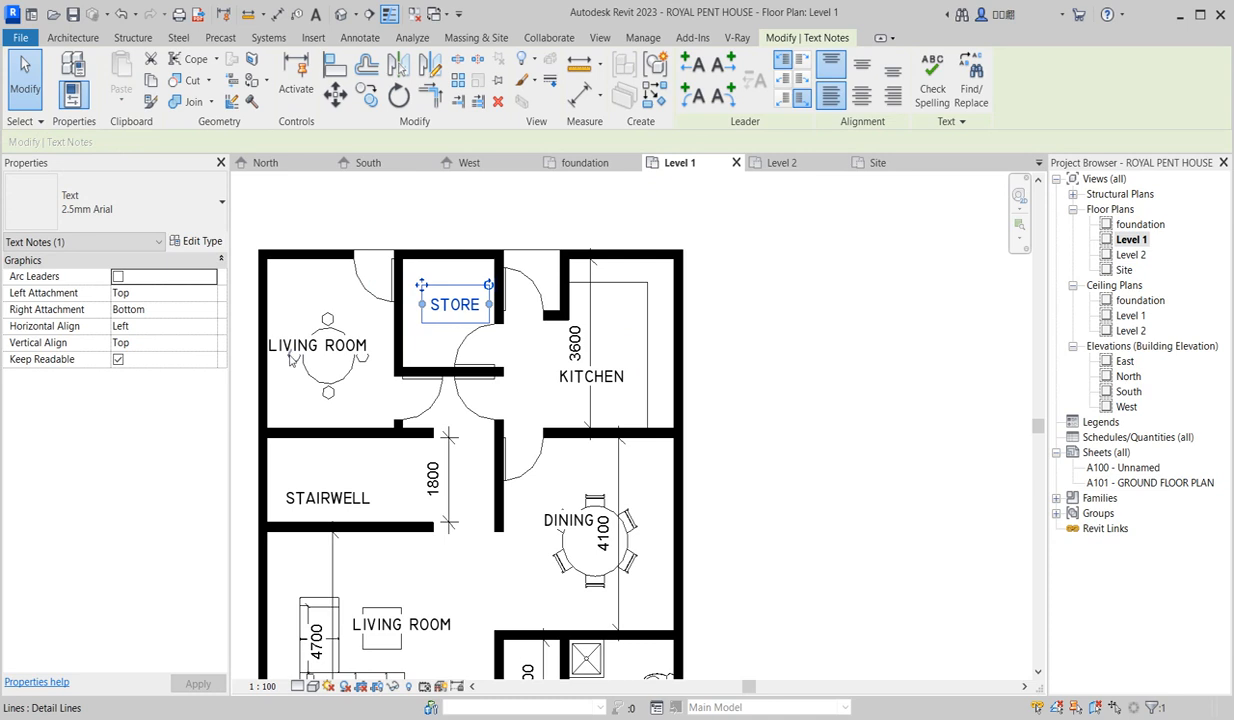
Change the copied label in the room with the four-seat round table to LAUNDRY and move it above the table.
double_click(278, 345)
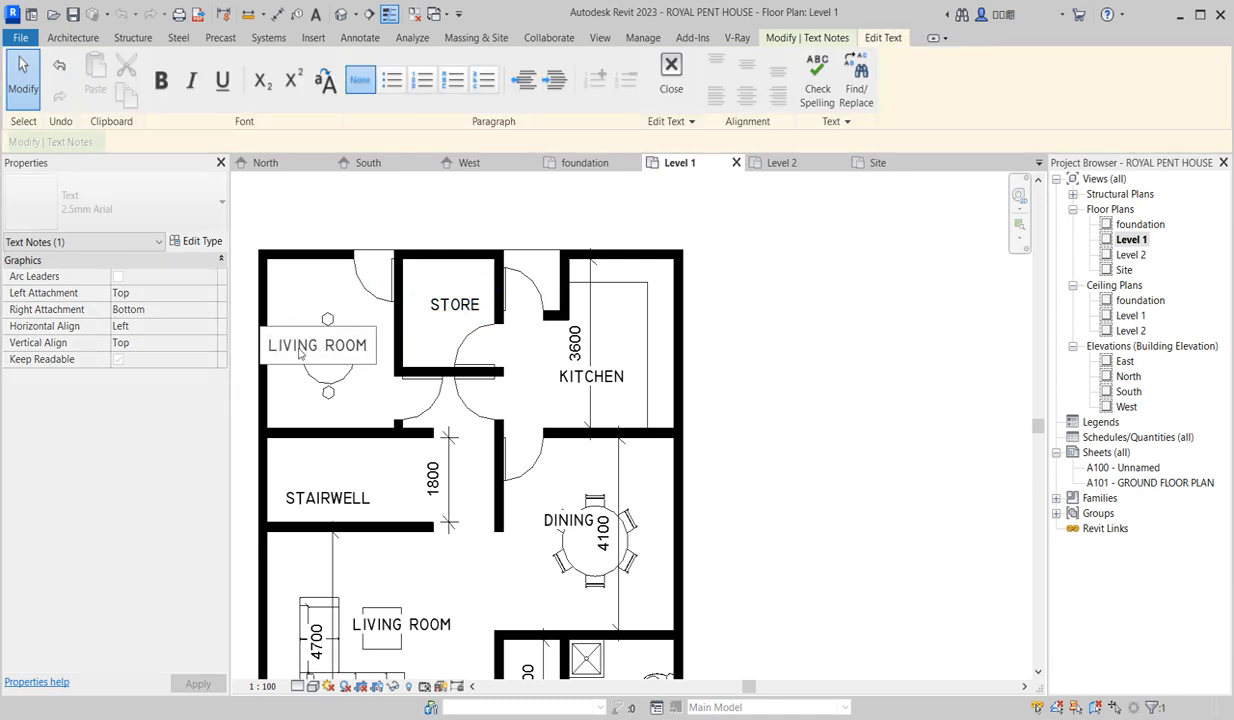
key(ctrl+a)
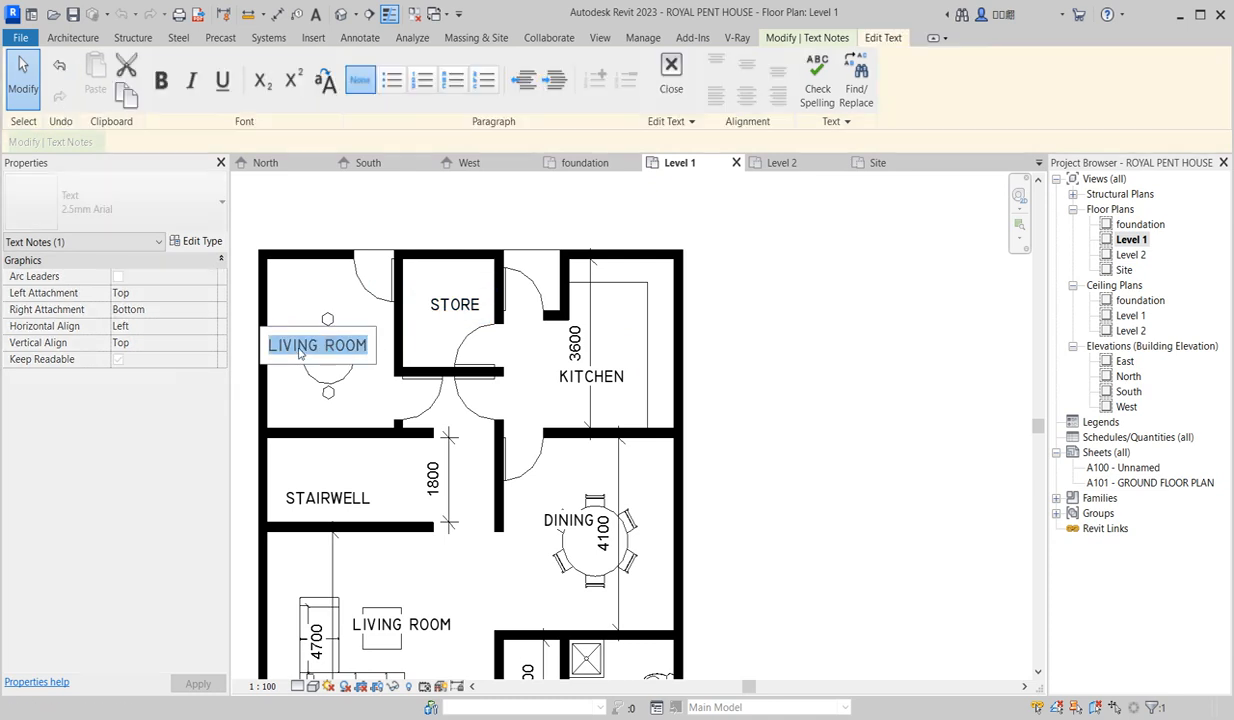
text(LAUNDRY)
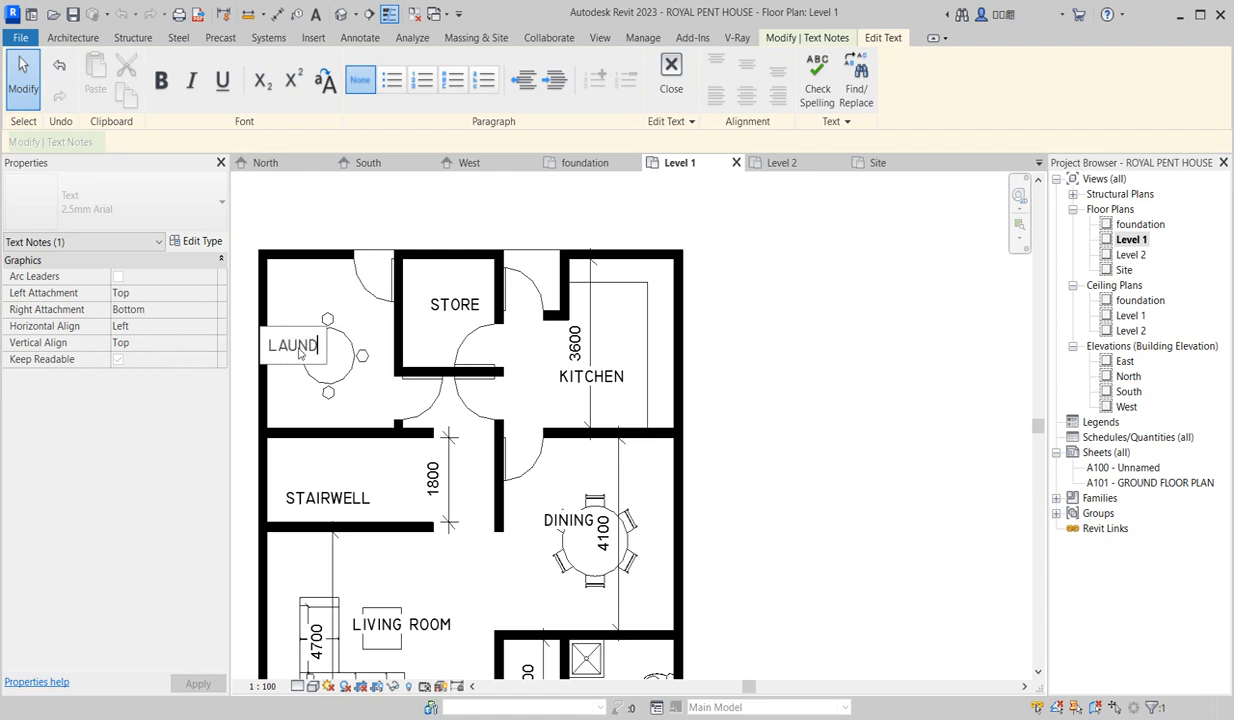
click(300, 285)
drag(257, 324, 292, 296)
click(317, 212)
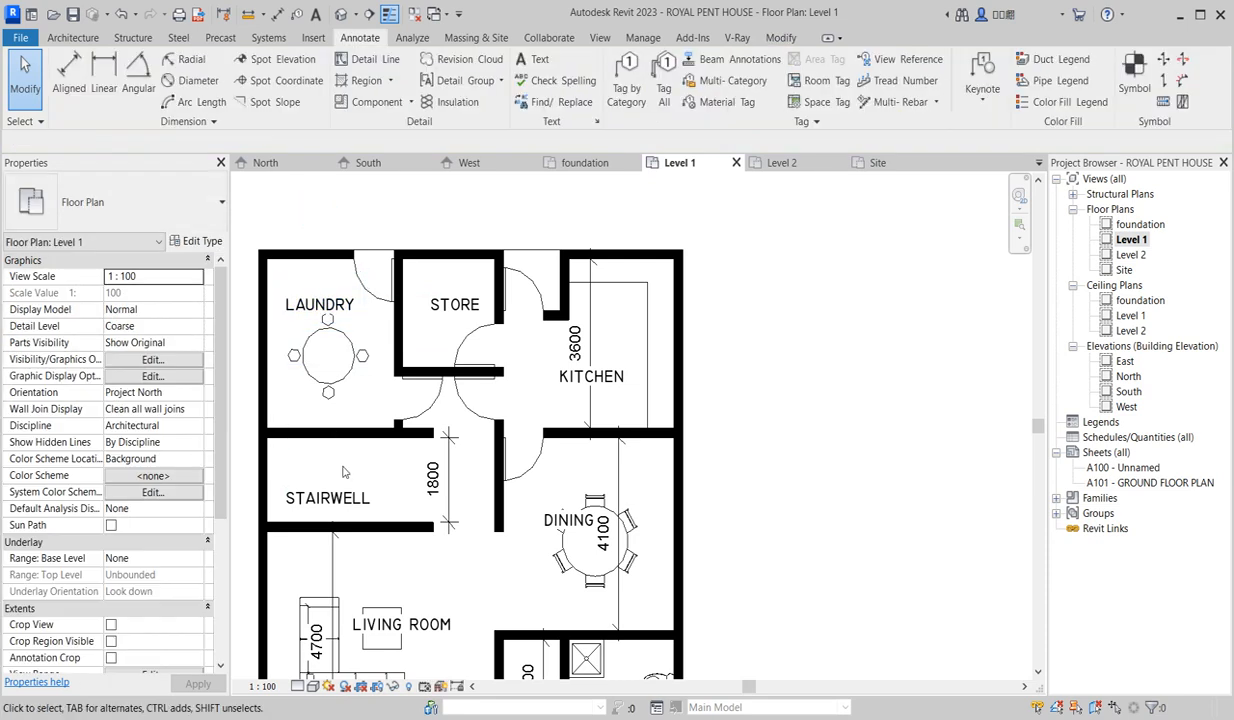
Check the room labels across the whole floor plan.
scroll(344, 471, down, 1)
scroll(345, 473, up, 1)
scroll(364, 472, down, 3)
scroll(366, 484, up, 2)
scroll(443, 486, down, 2)
scroll(457, 518, up, 2)
scroll(440, 495, down, 3)
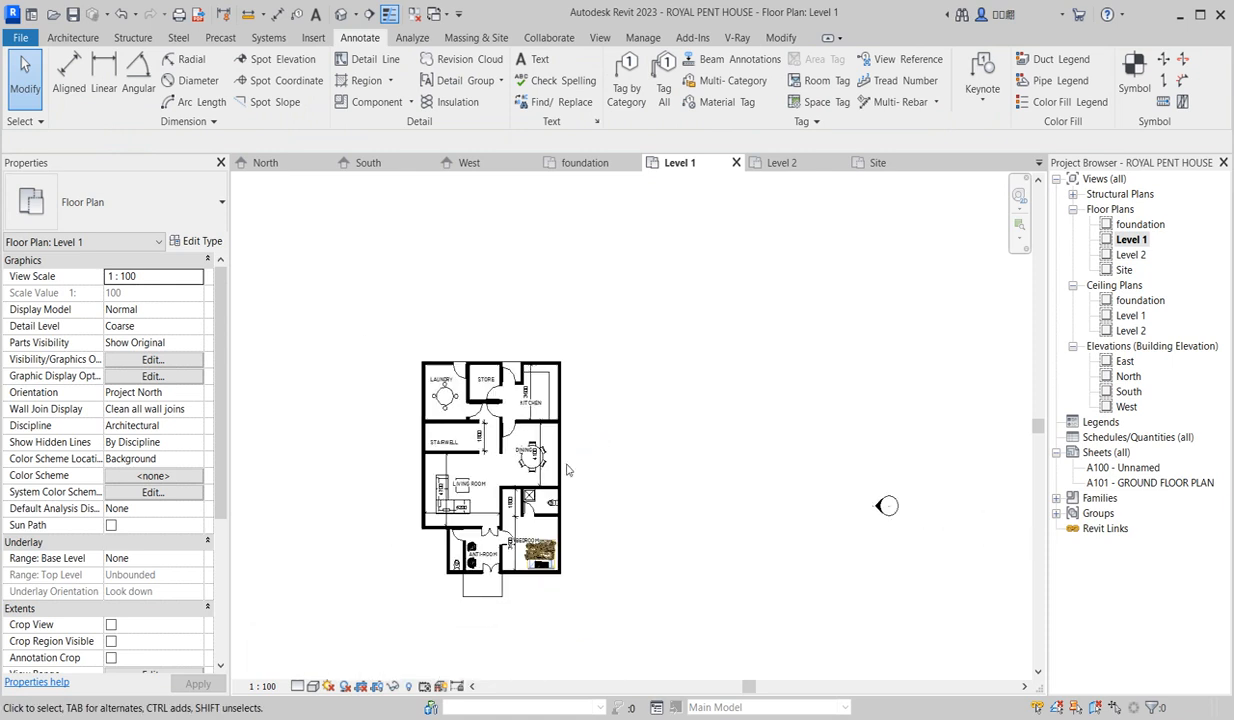
scroll(413, 459, up, 1)
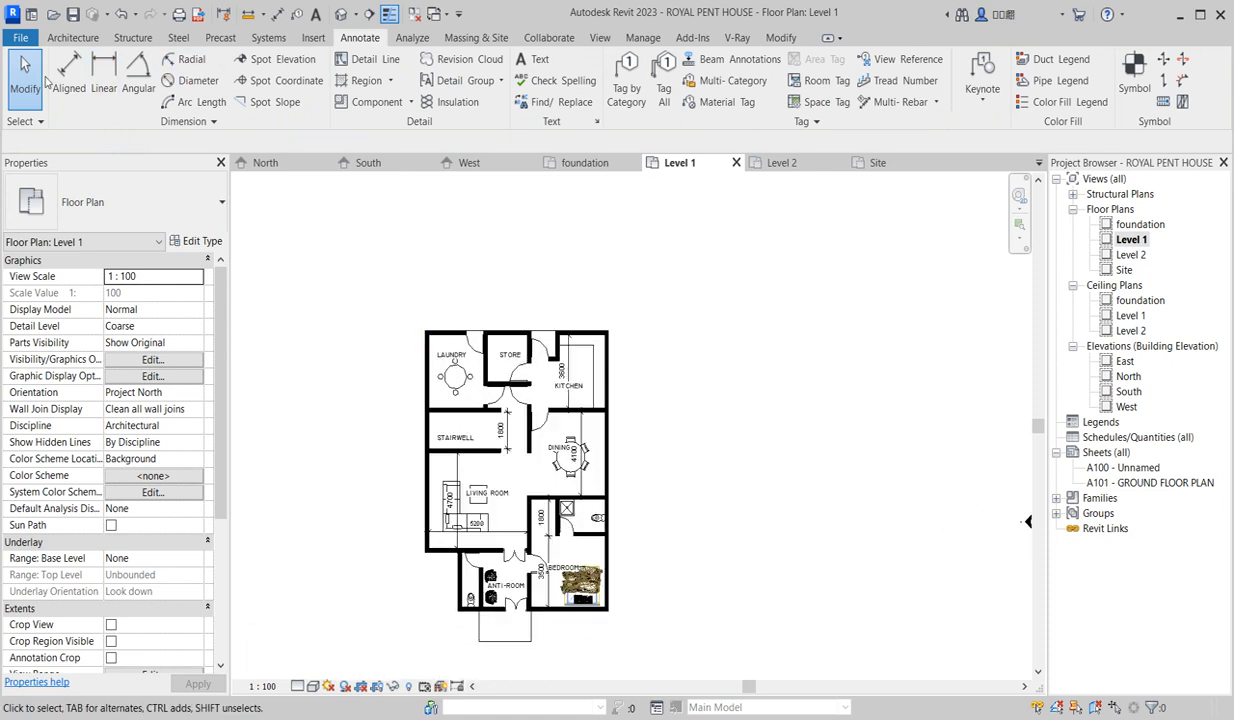
Place an M_Fixed 0610 x 0610mm window in the laundry's outer side wall beside the round table.
click(72, 38)
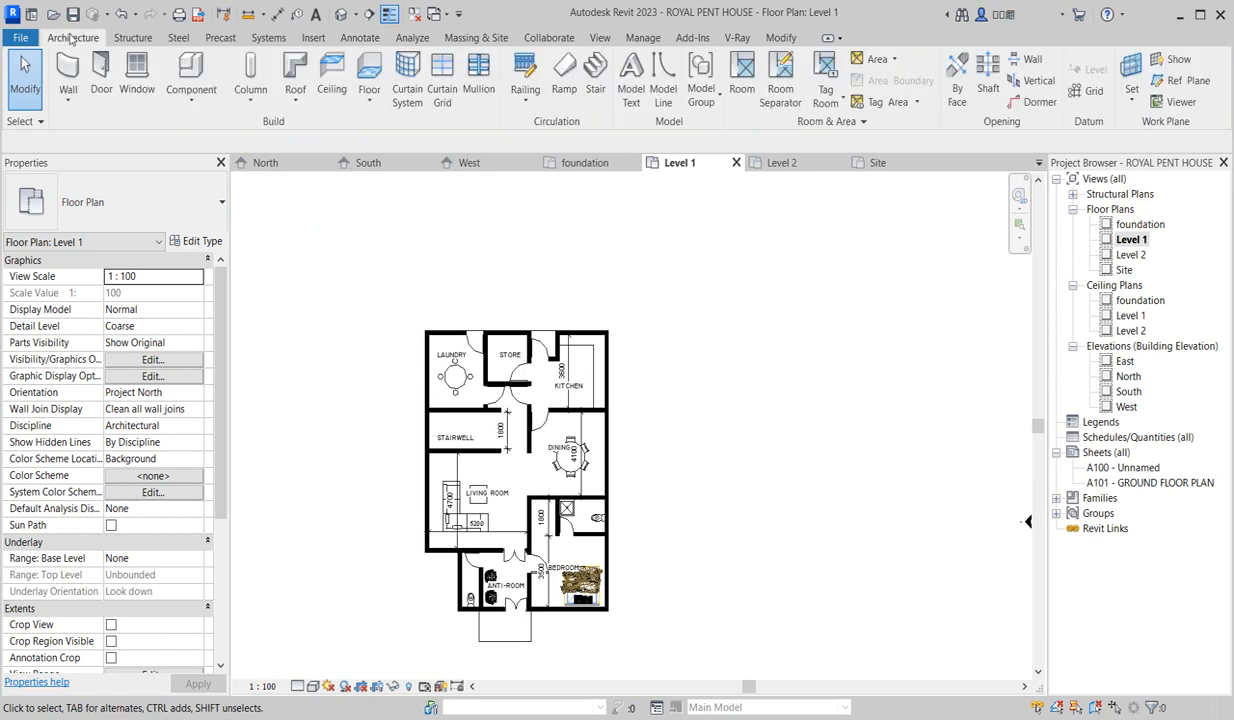
click(132, 76)
scroll(436, 392, up, 1)
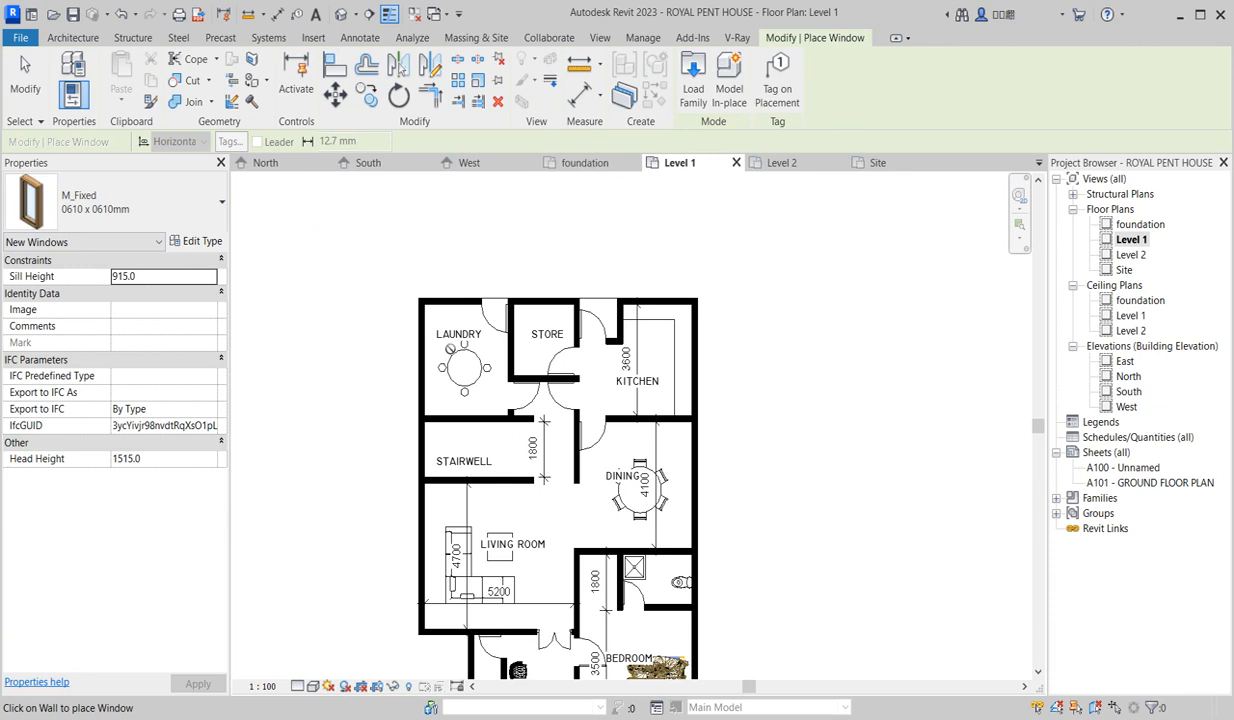
scroll(430, 380, up, 2)
scroll(416, 384, up, 2)
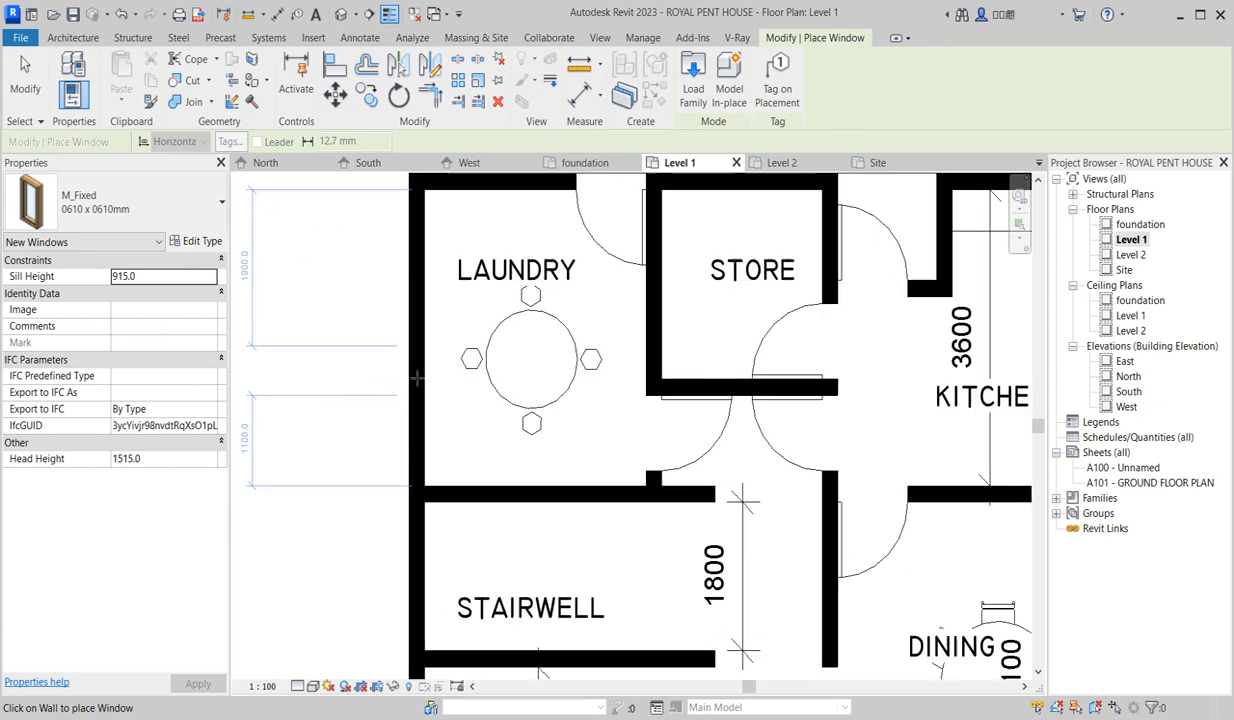
click(414, 375)
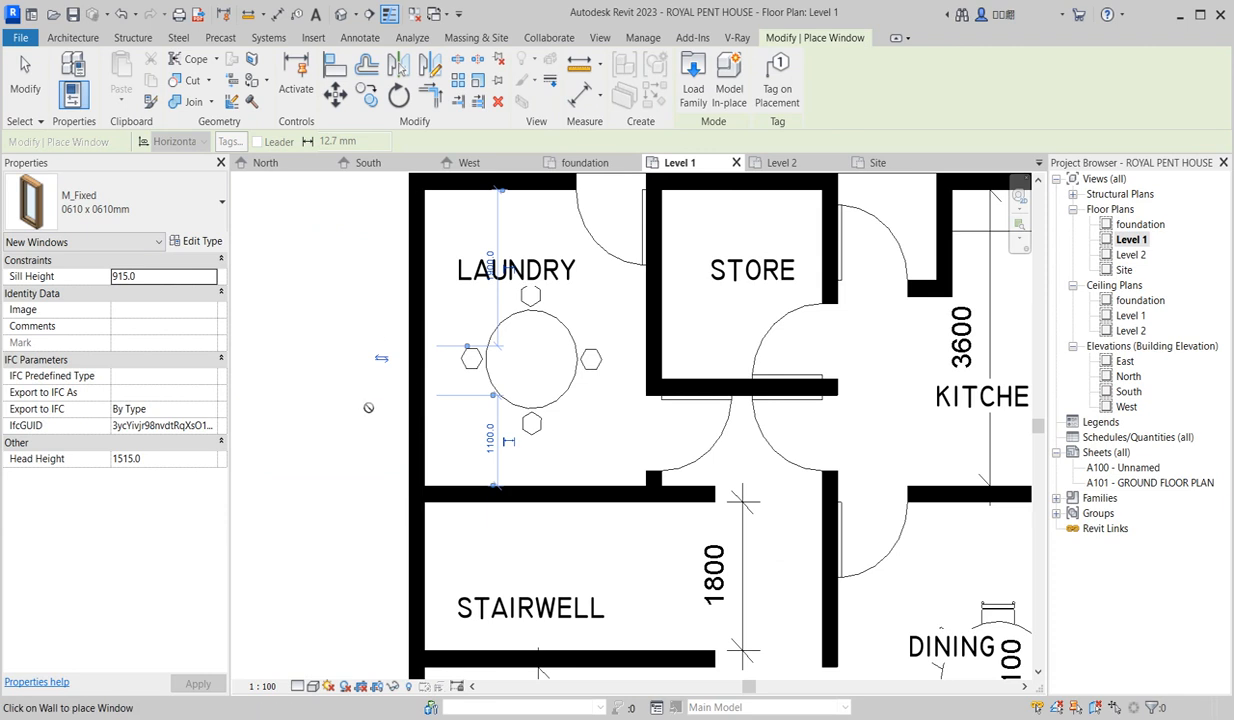
key(Escape)
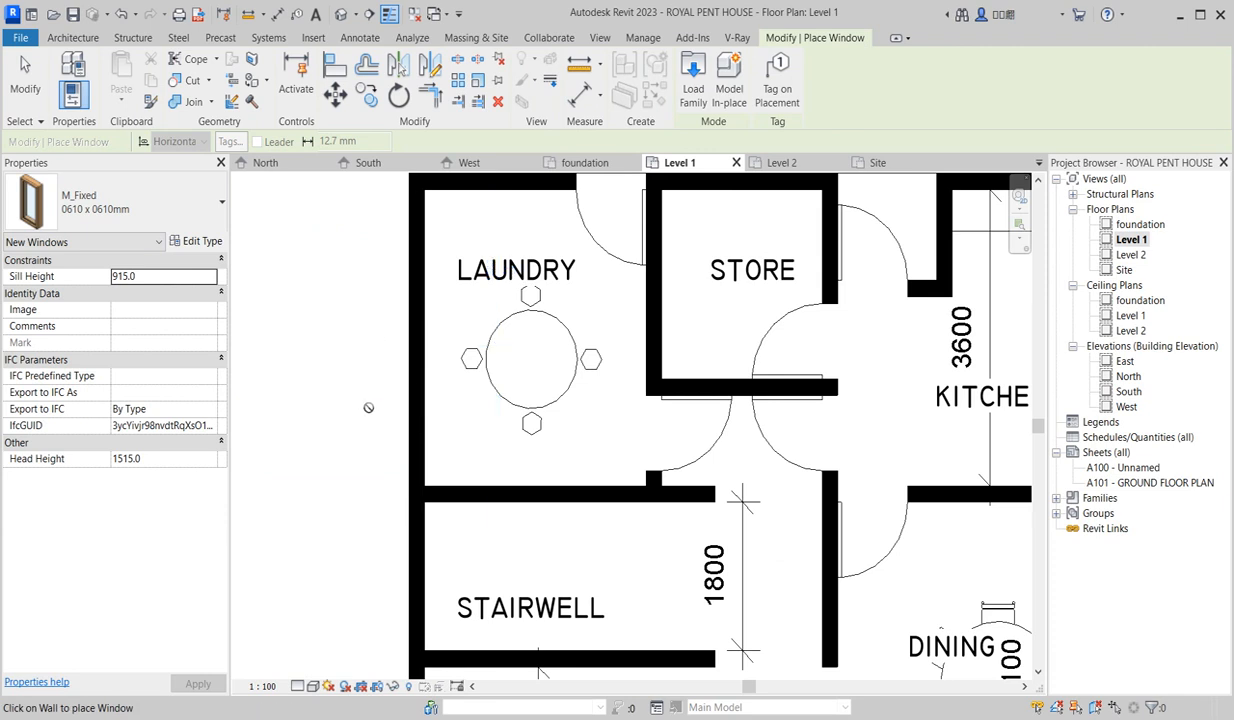
key(Escape)
Duplicate the laundry window's type under the name 0610 x 1300 TALL.
drag(334, 281, 444, 440)
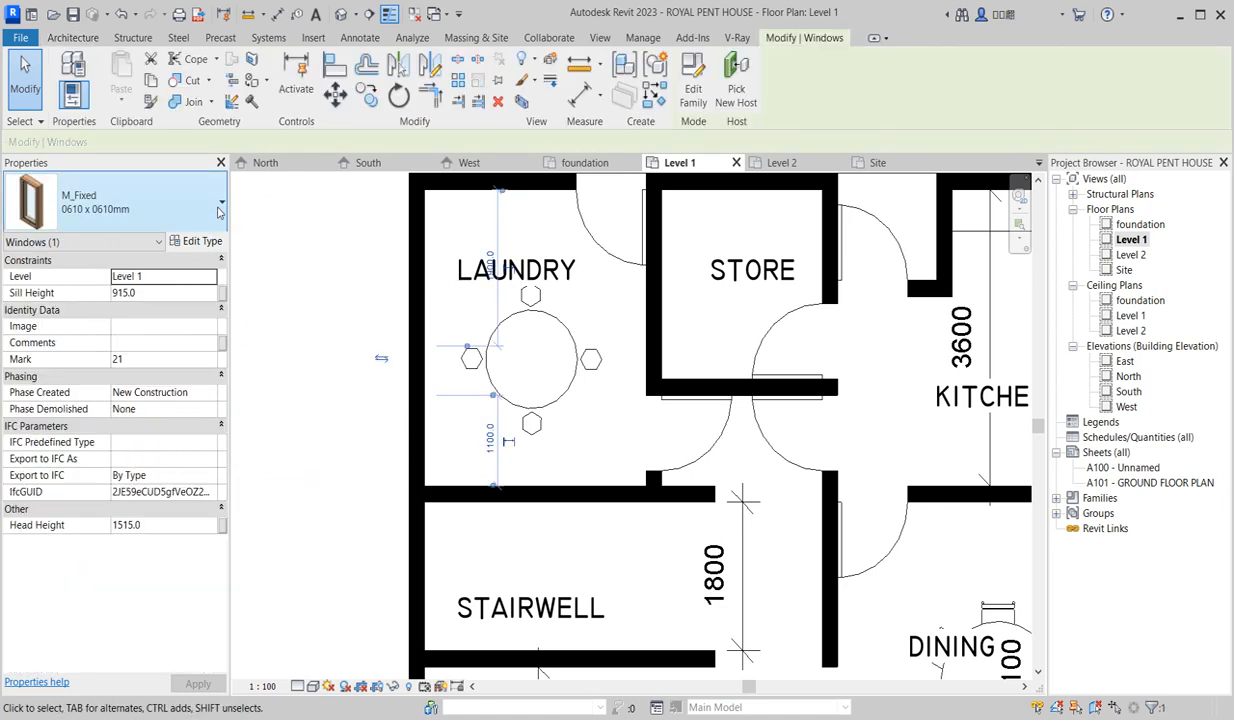
click(205, 243)
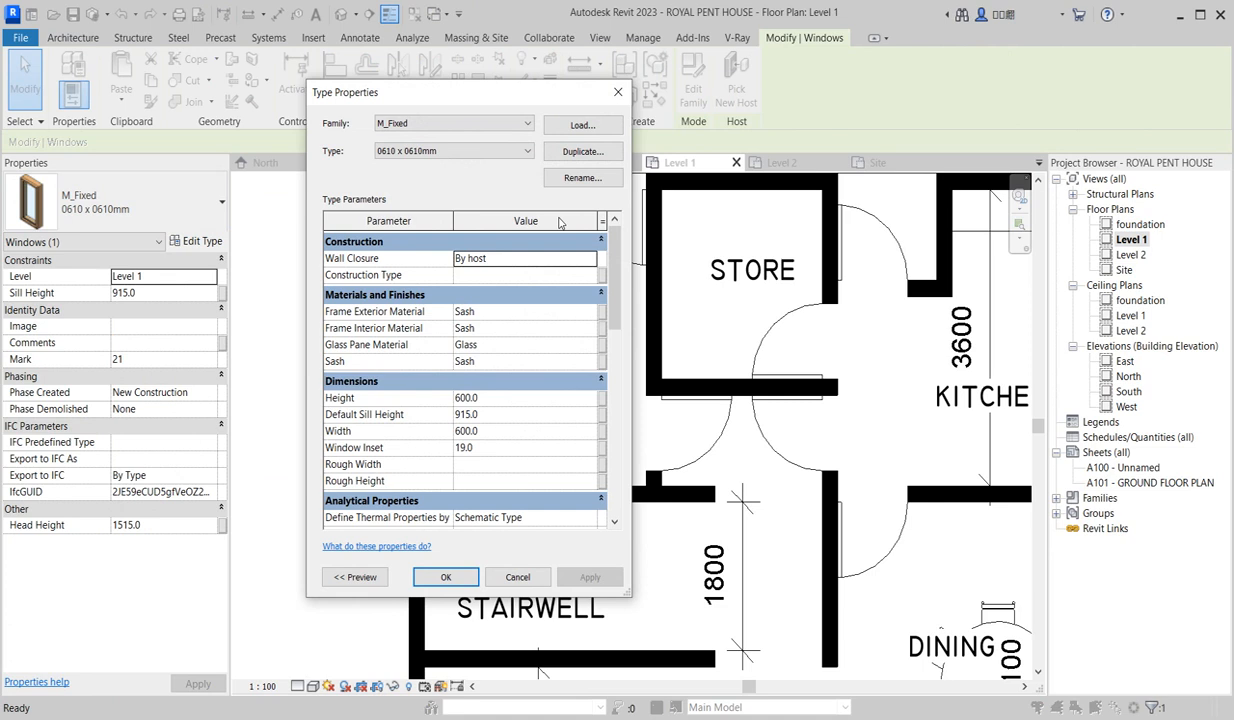
click(583, 155)
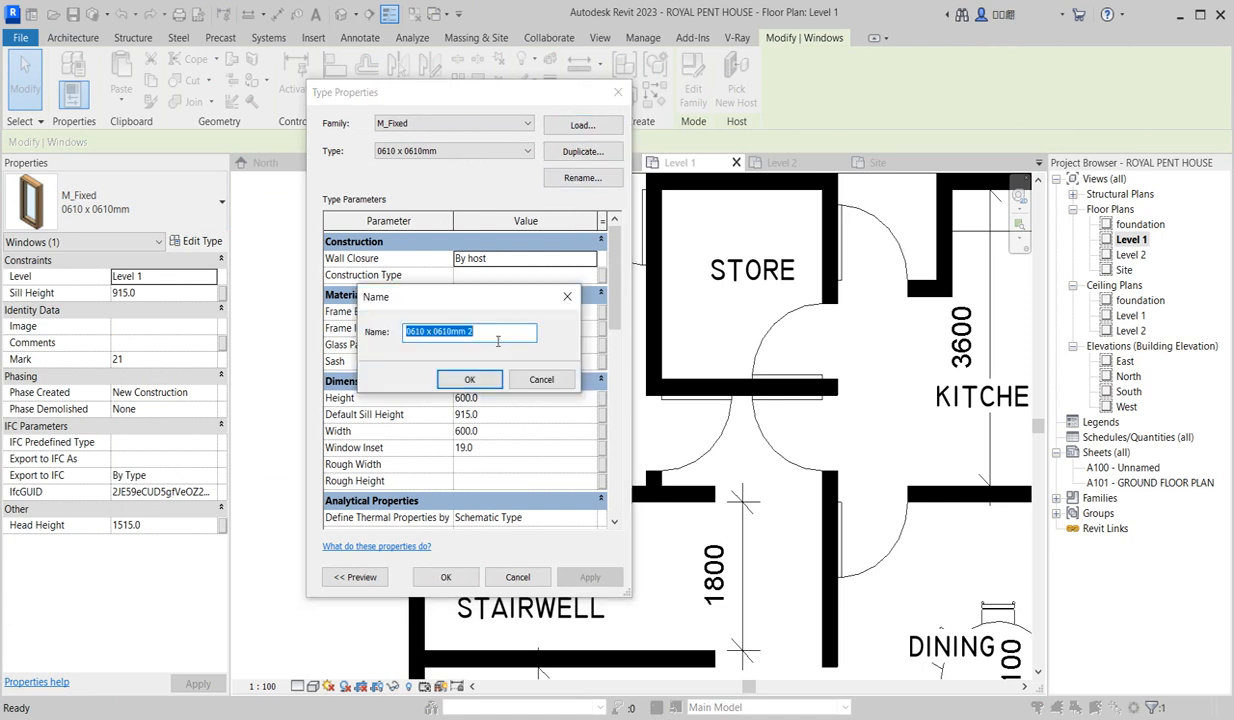
click(497, 341)
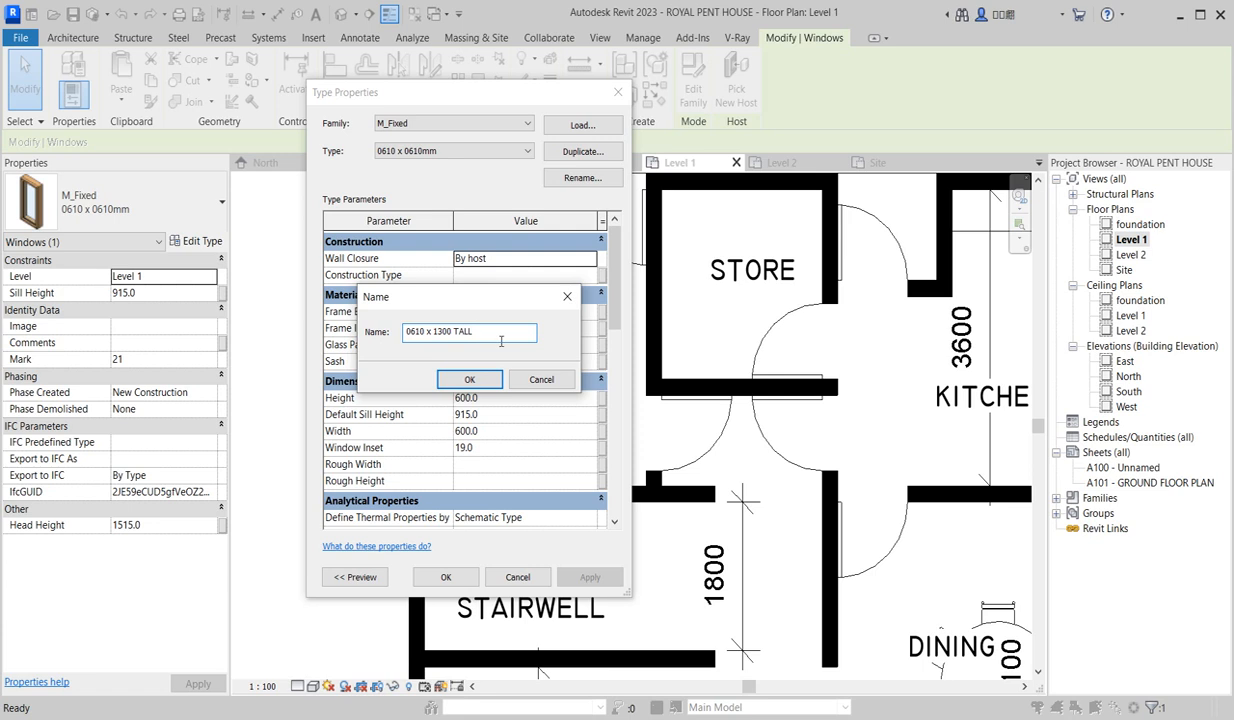
click(469, 379)
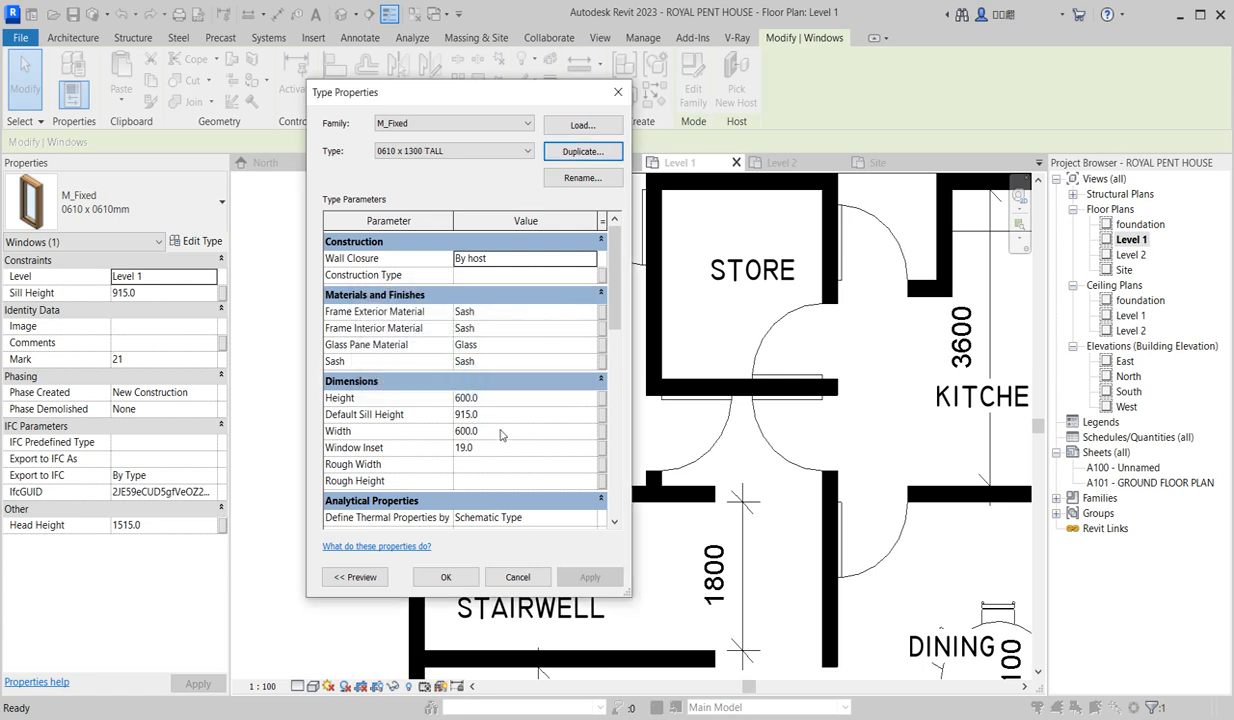
Set the new window type's height to 1300 mm and the laundry window's head height to 2100 mm.
click(496, 403)
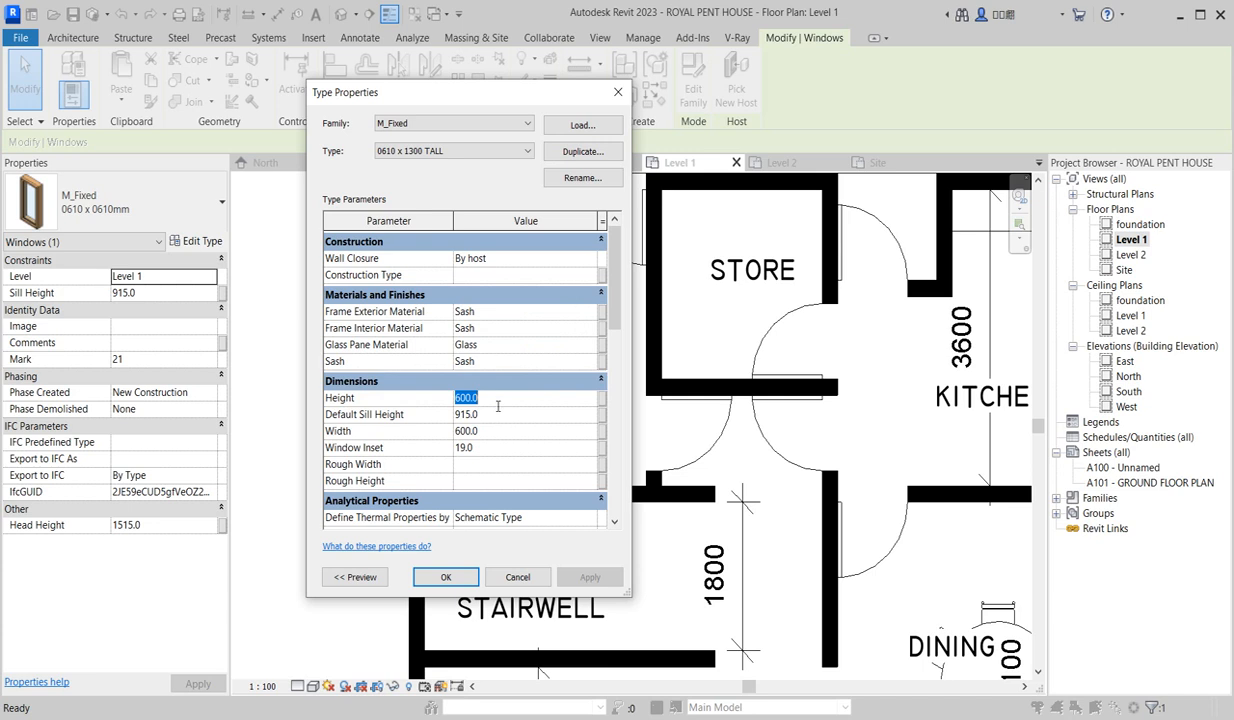
text(1300)
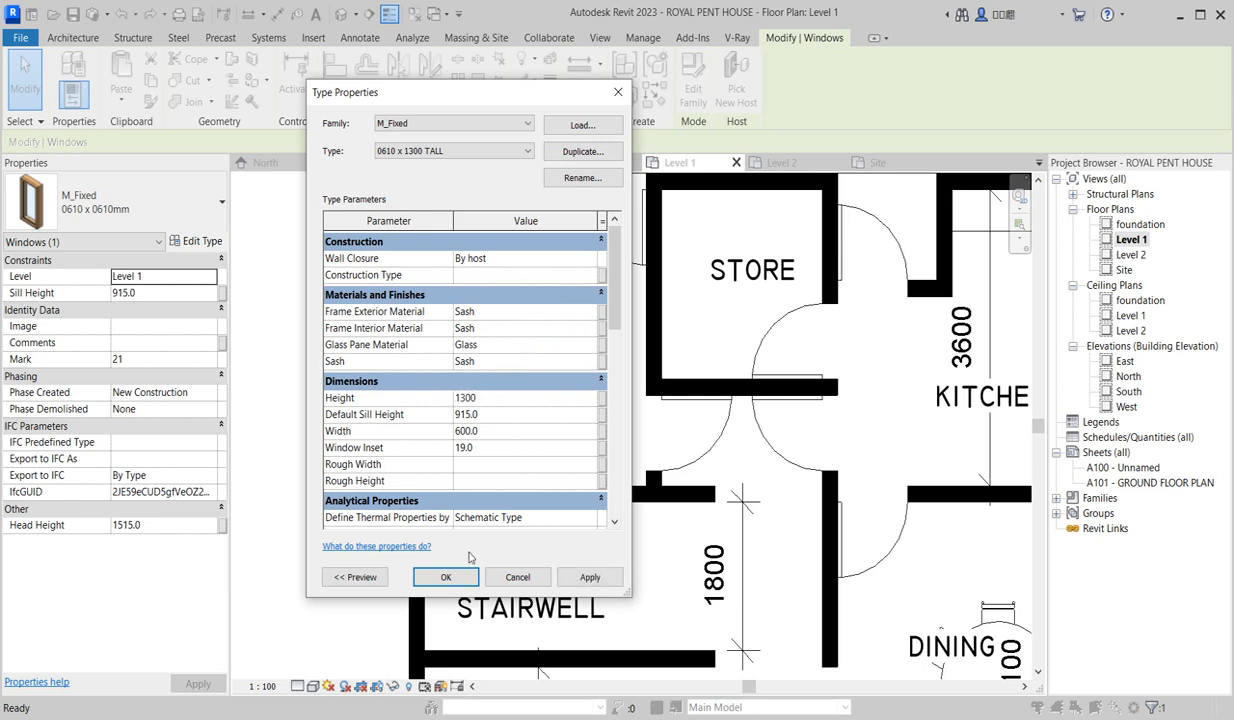
click(446, 578)
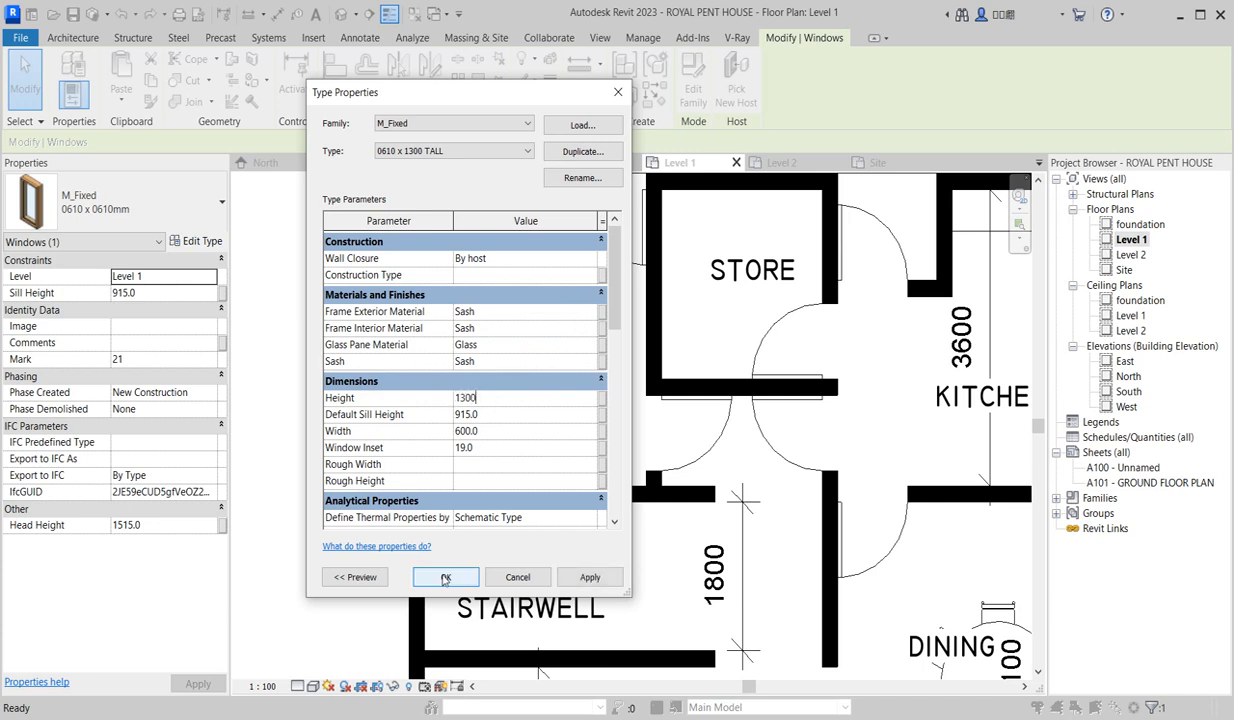
click(160, 526)
text(2100)
key(Return)
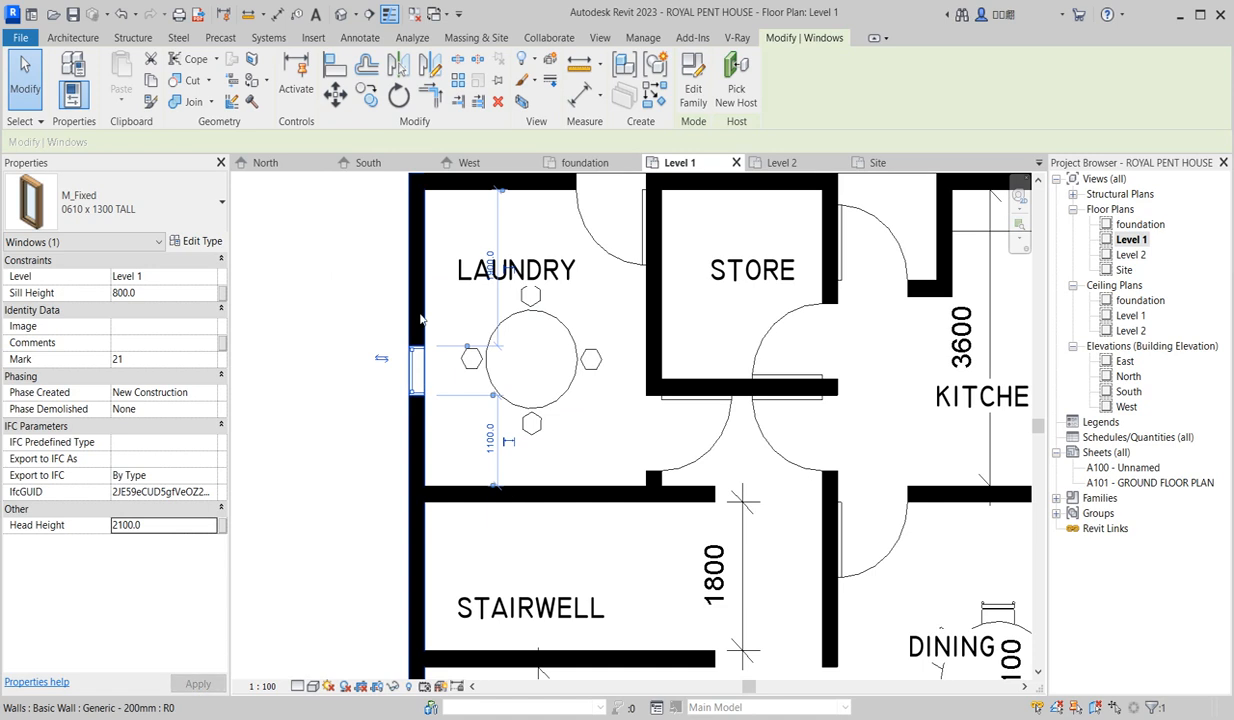
Start placing more windows like the laundry window, with the head height for new windows set to 2100 mm.
scroll(415, 403, up, 2)
scroll(415, 403, down, 2)
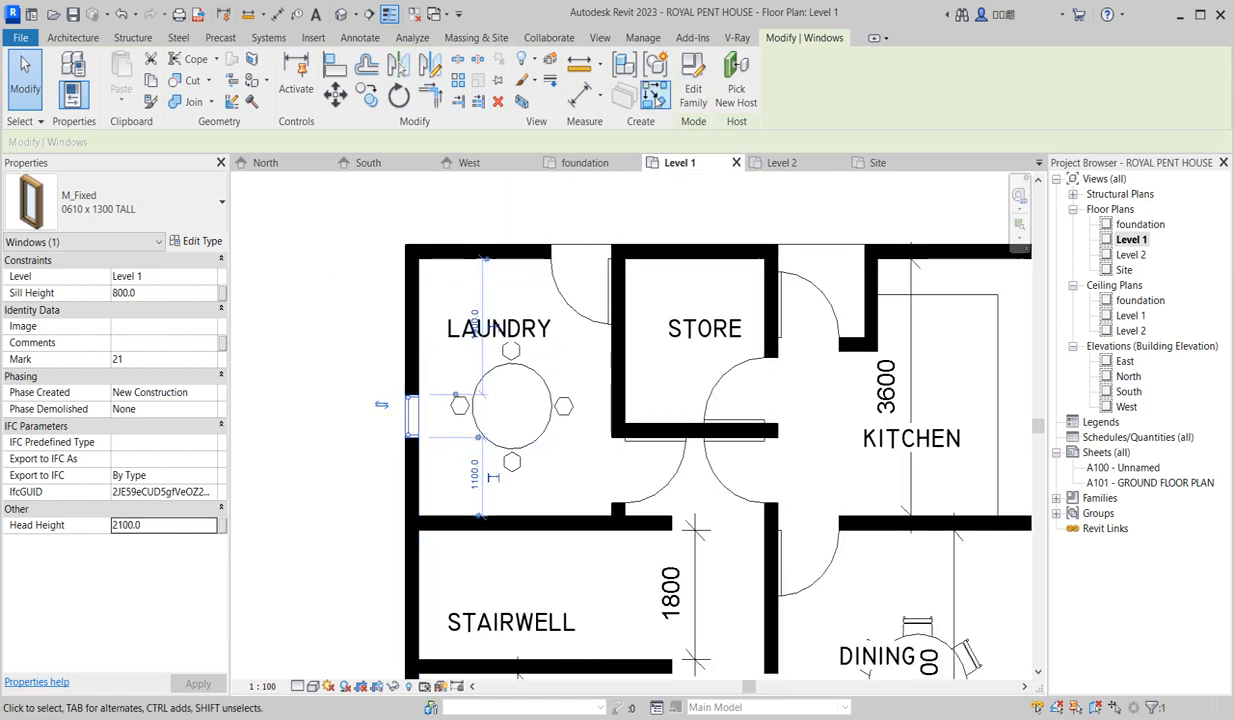
click(165, 464)
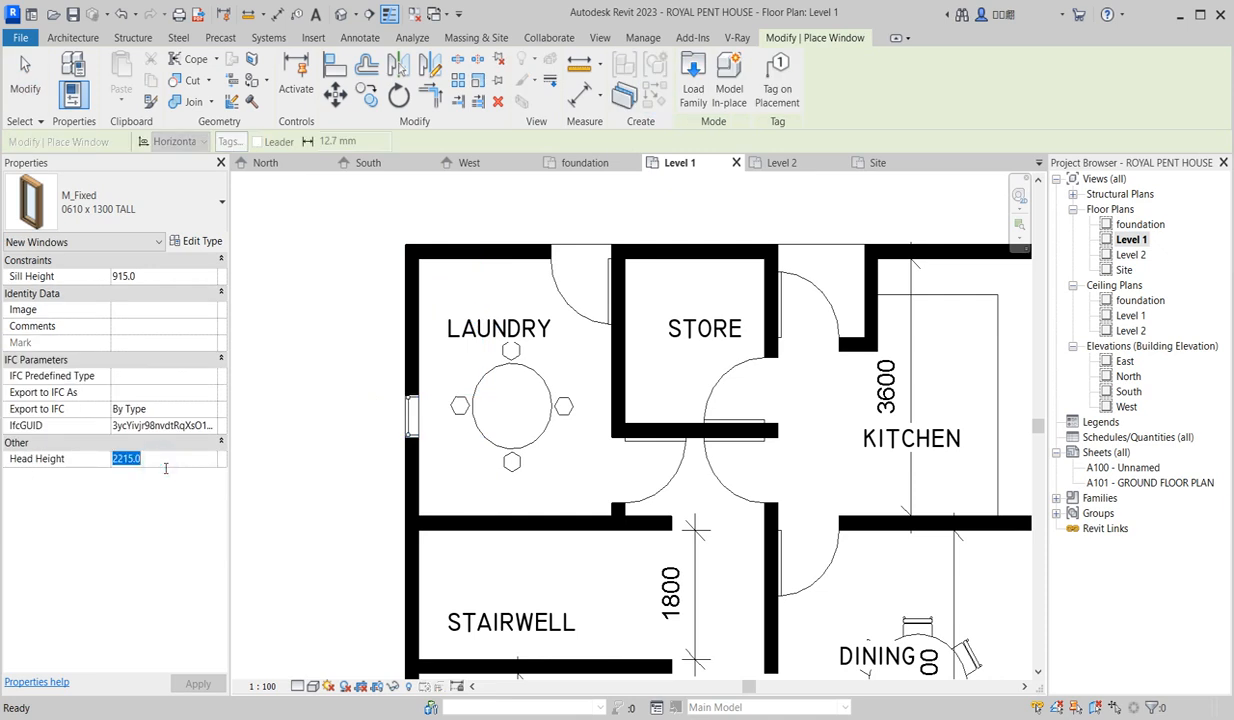
text(21)
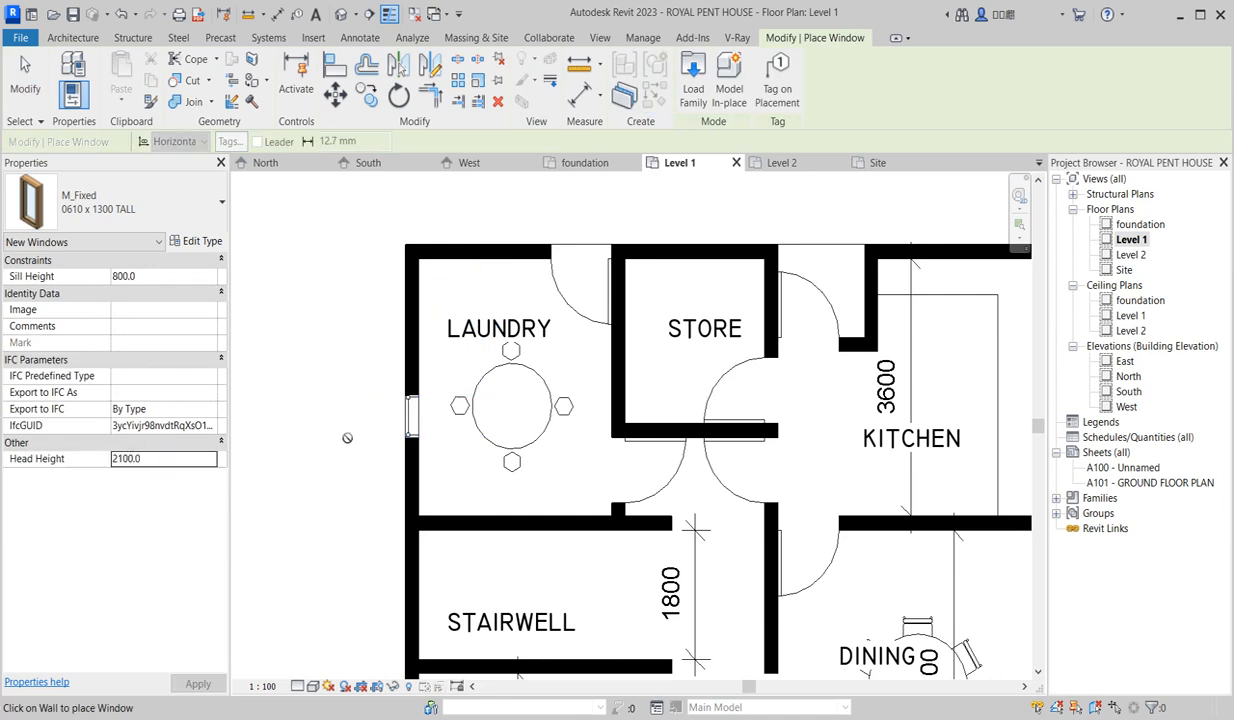
Place two 0610 x 1300 TALL windows 200 mm apart in the living room's outer side wall and one centred in its short exposed front wall.
scroll(345, 444, down, 2)
scroll(488, 468, down, 2)
scroll(436, 565, up, 6)
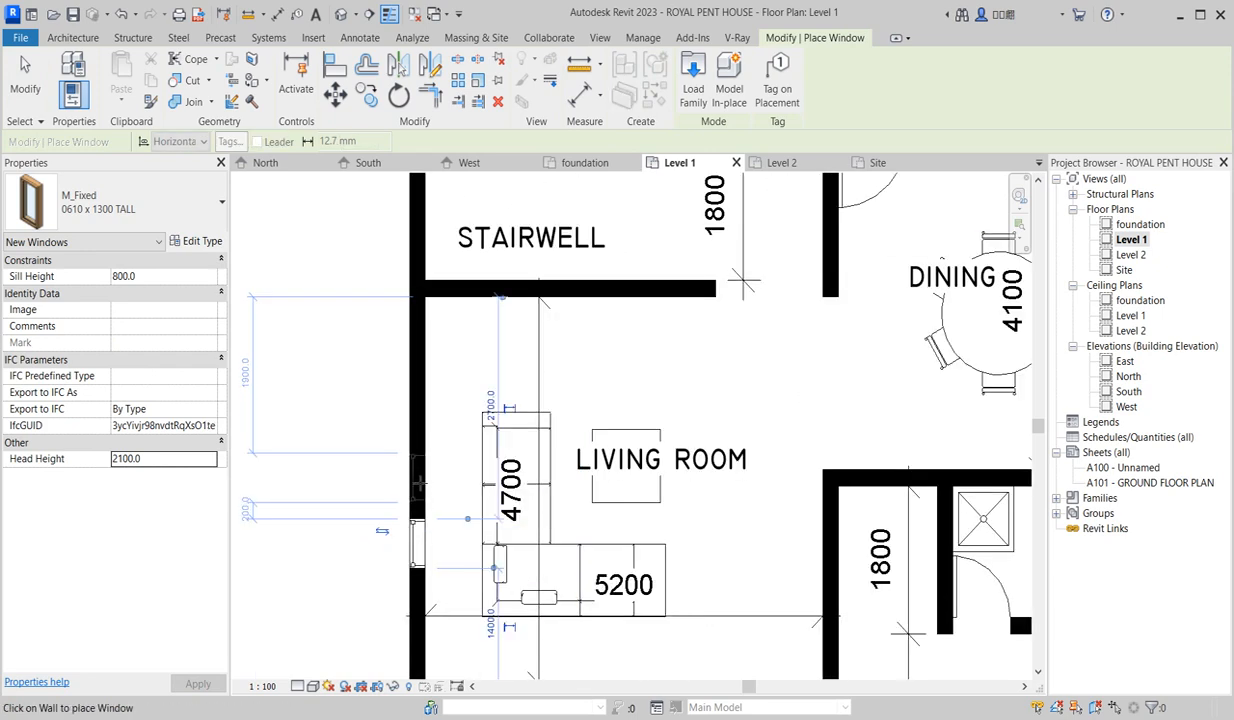
scroll(422, 370, down, 5)
scroll(424, 450, up, 5)
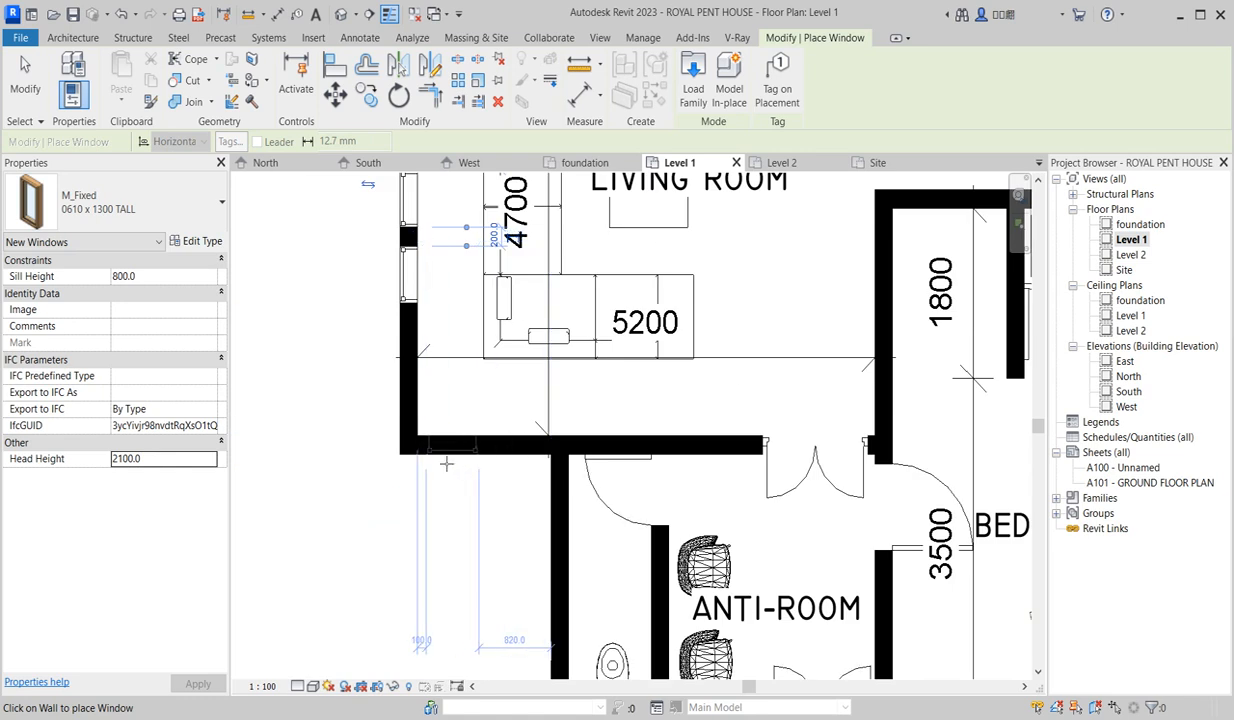
click(482, 459)
scroll(482, 459, down, 4)
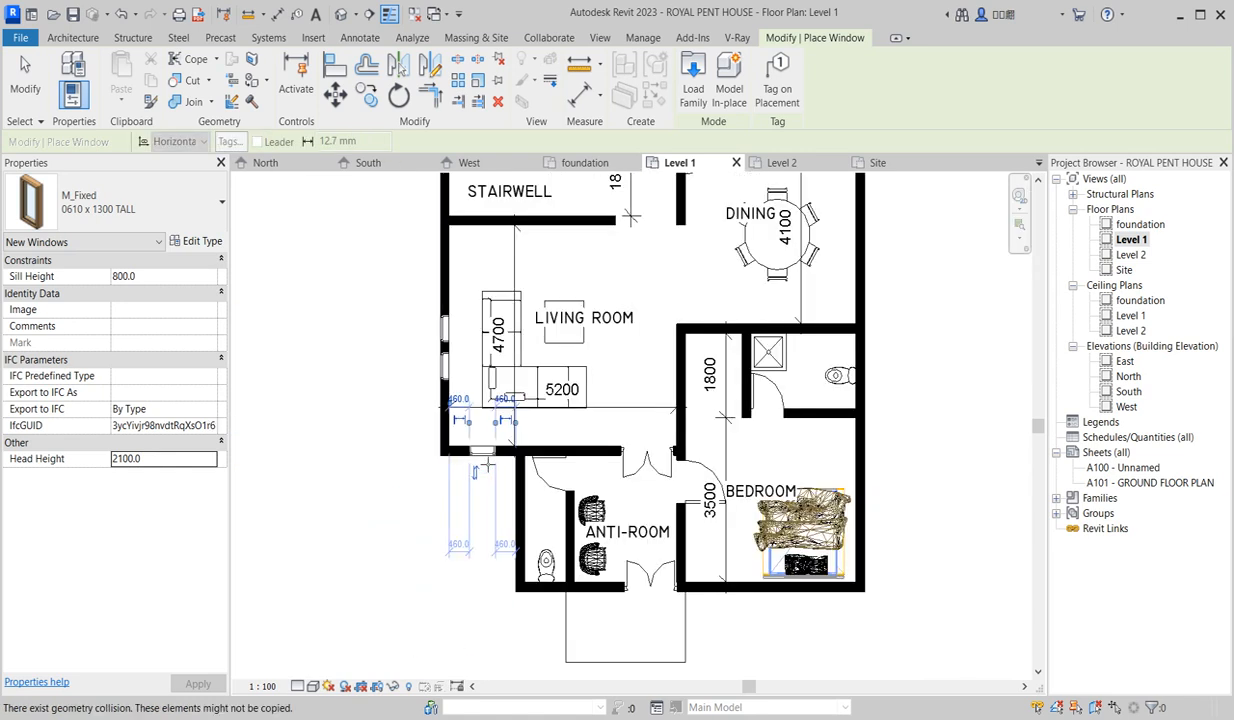
Place one window in the anti-room's front wall beside the double door and a pair in each of the bedroom's front and outer side walls.
scroll(612, 556, up, 4)
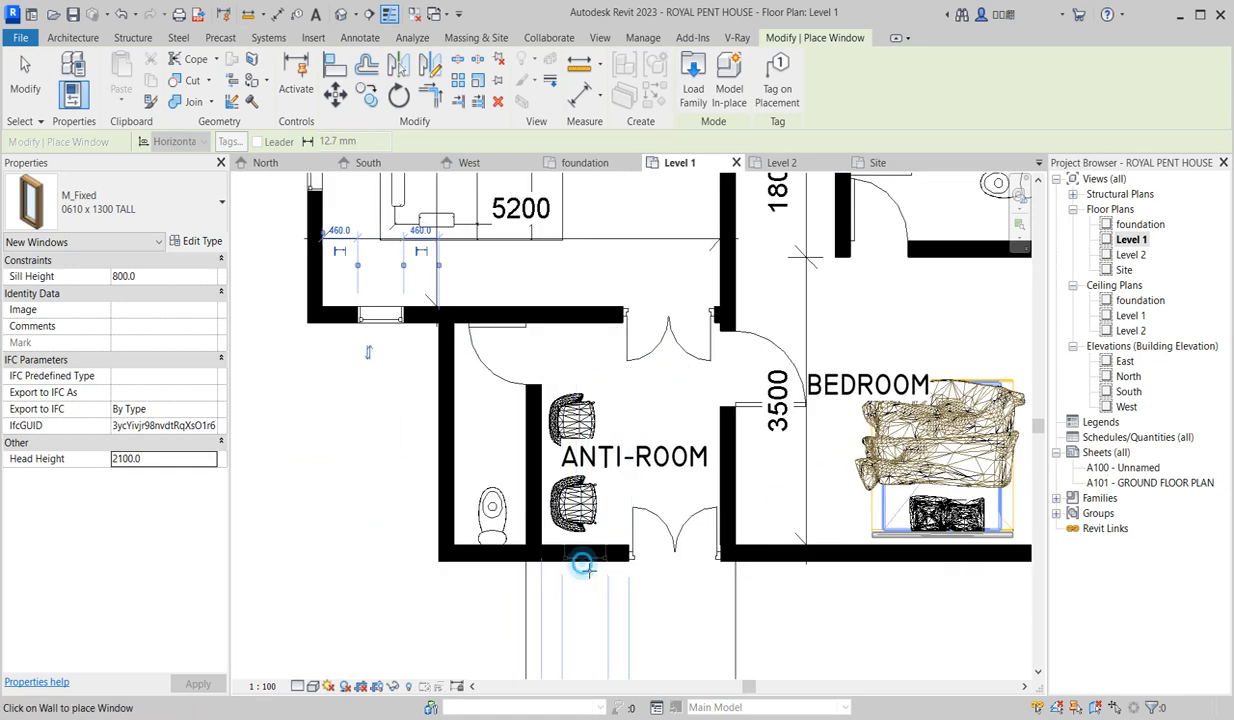
scroll(586, 565, down, 5)
scroll(584, 569, up, 2)
scroll(705, 583, up, 2)
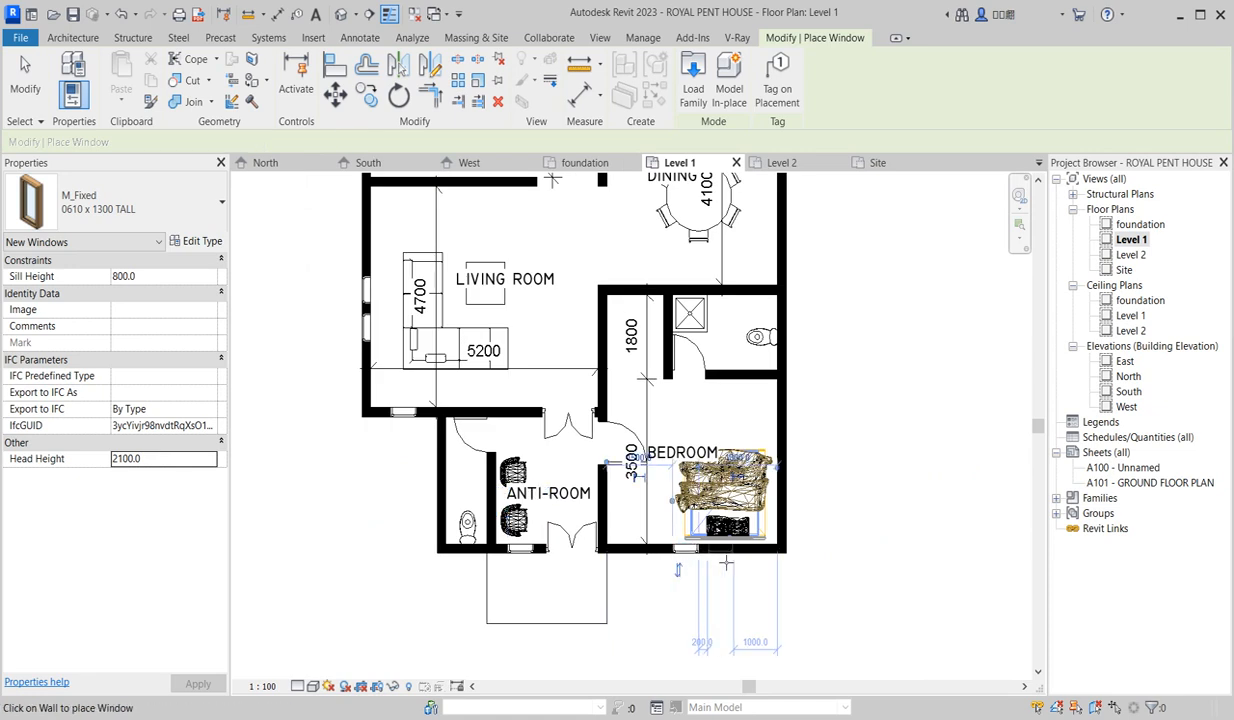
click(726, 565)
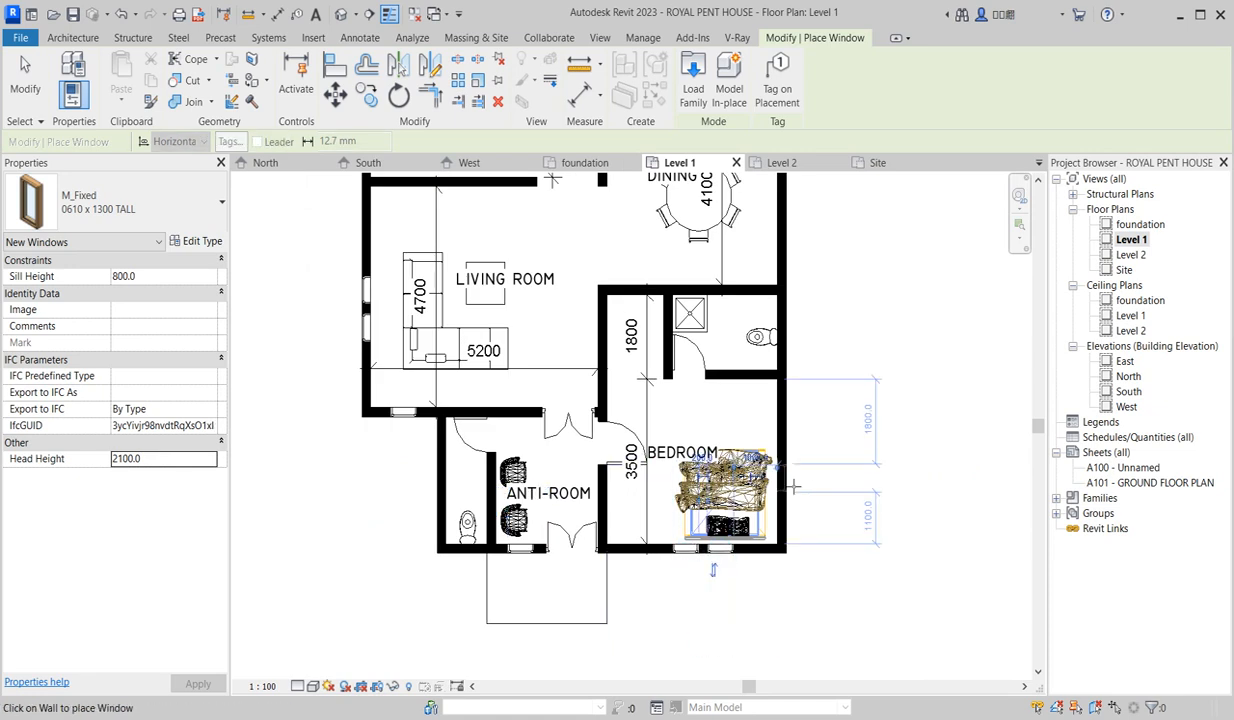
click(789, 481)
scroll(766, 665, down, 3)
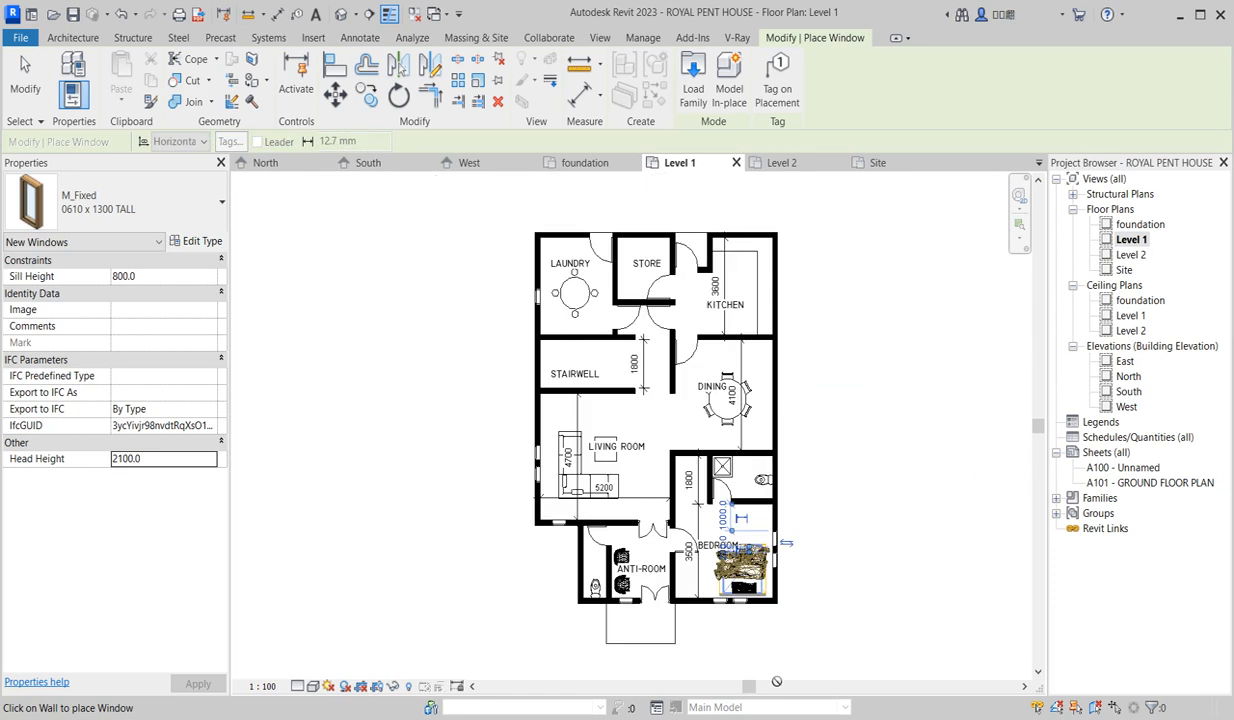
Place two windows 200 mm apart in the dining room's outer wall and two more in the kitchen's outer side wall.
scroll(789, 436, up, 2)
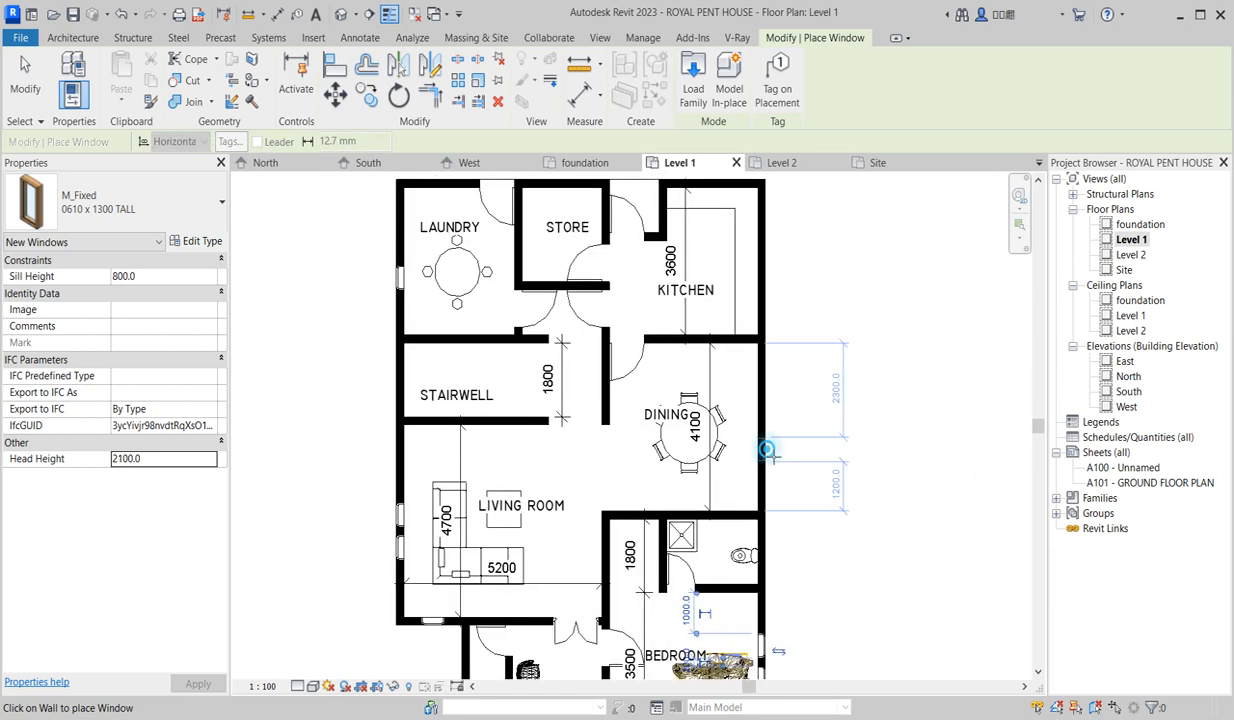
click(774, 456)
click(771, 421)
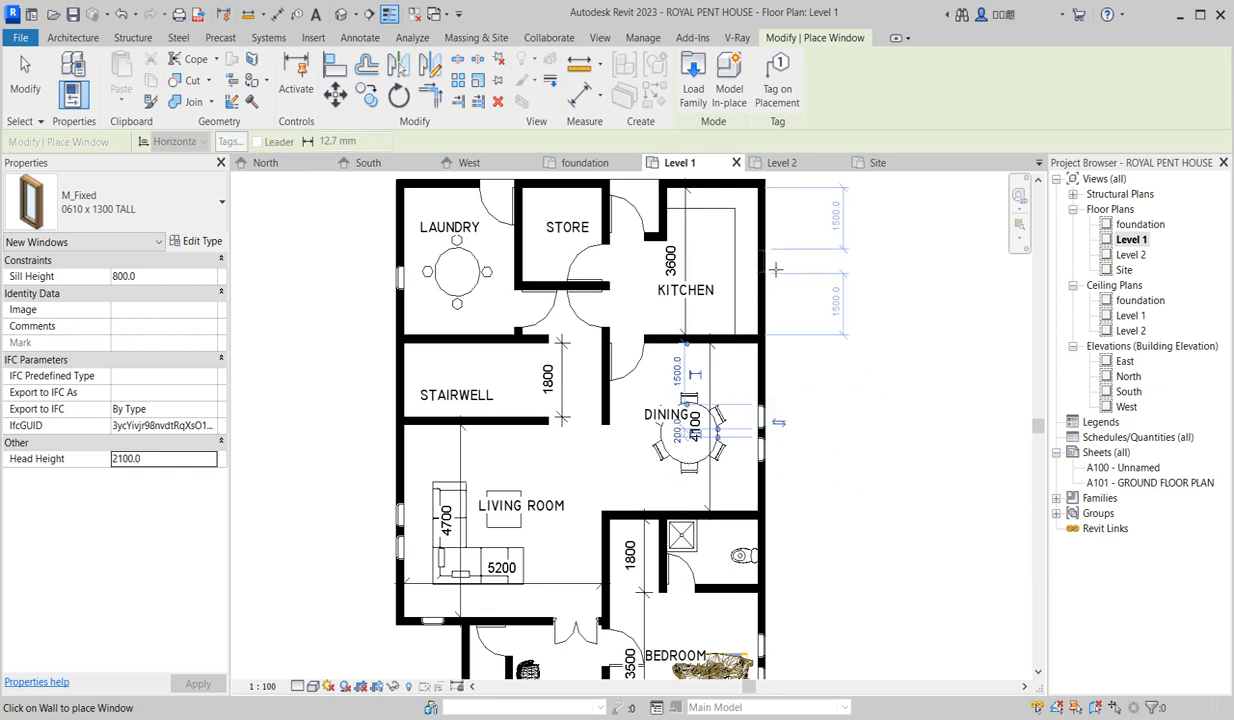
click(769, 266)
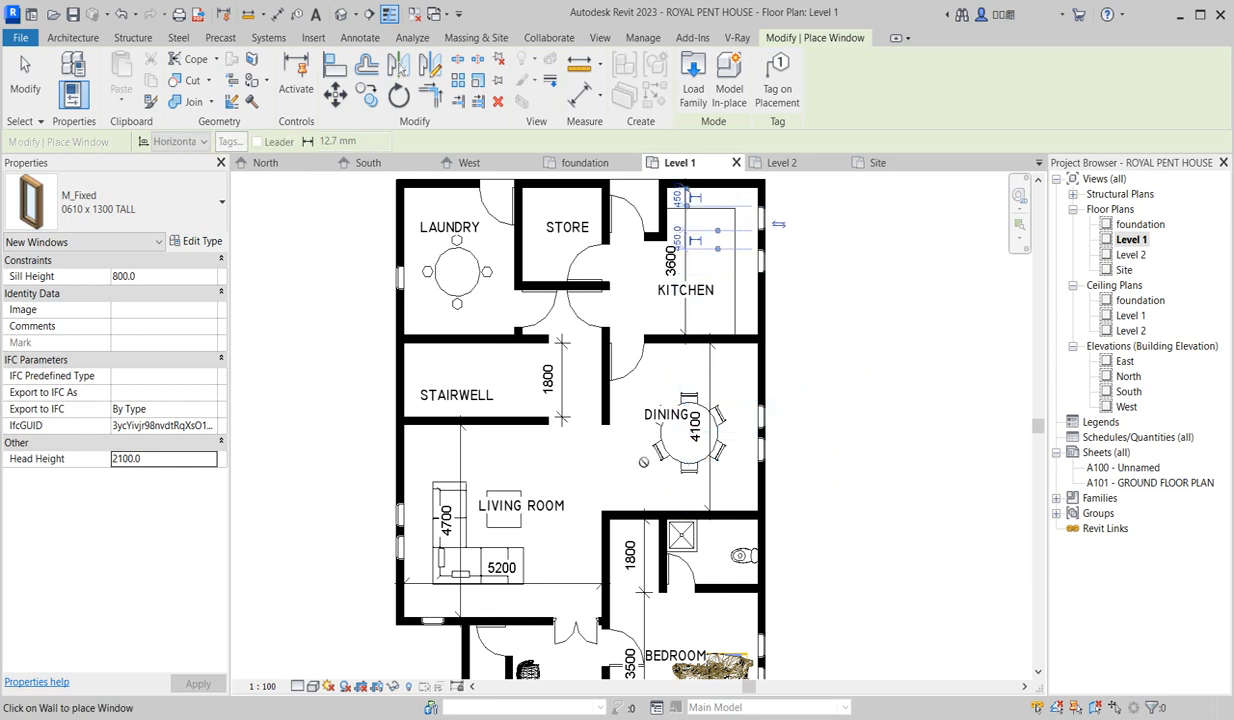
Place two 0610 x 1300 TALL windows side by side in the store's outer wall.
scroll(640, 260, down, 2)
scroll(595, 265, up, 3)
click(585, 272)
scroll(618, 272, up, 2)
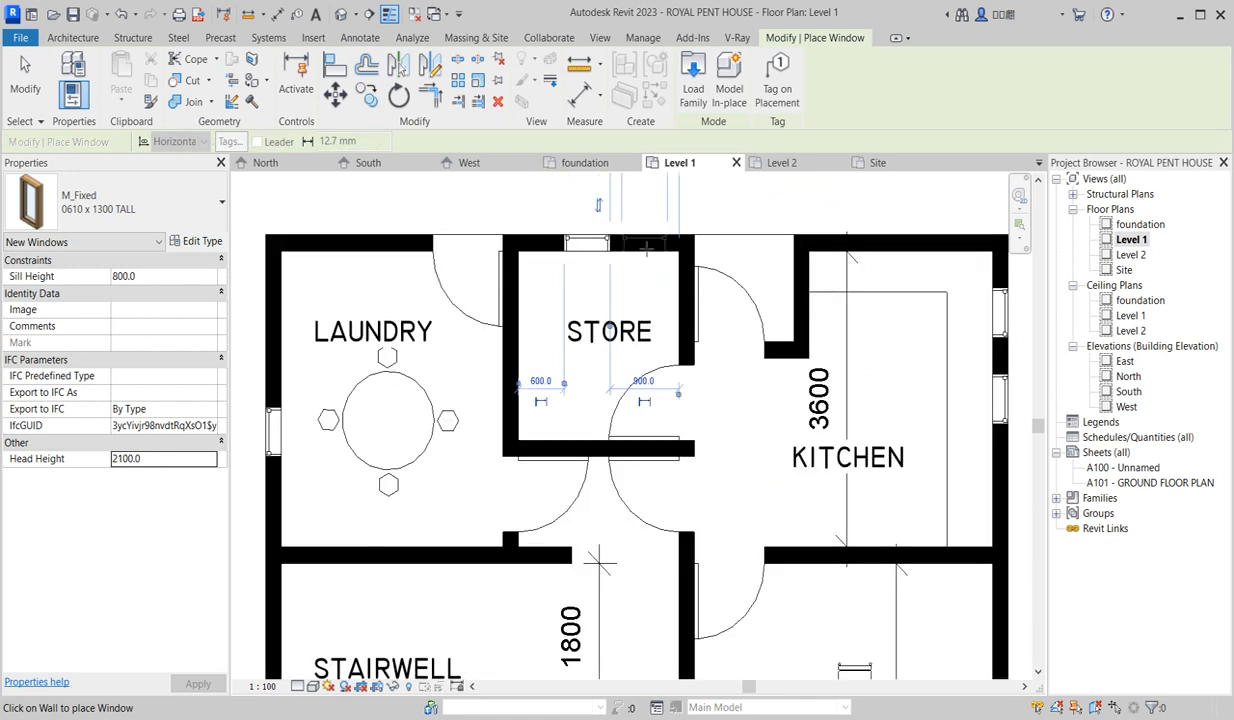
scroll(605, 300, down, 4)
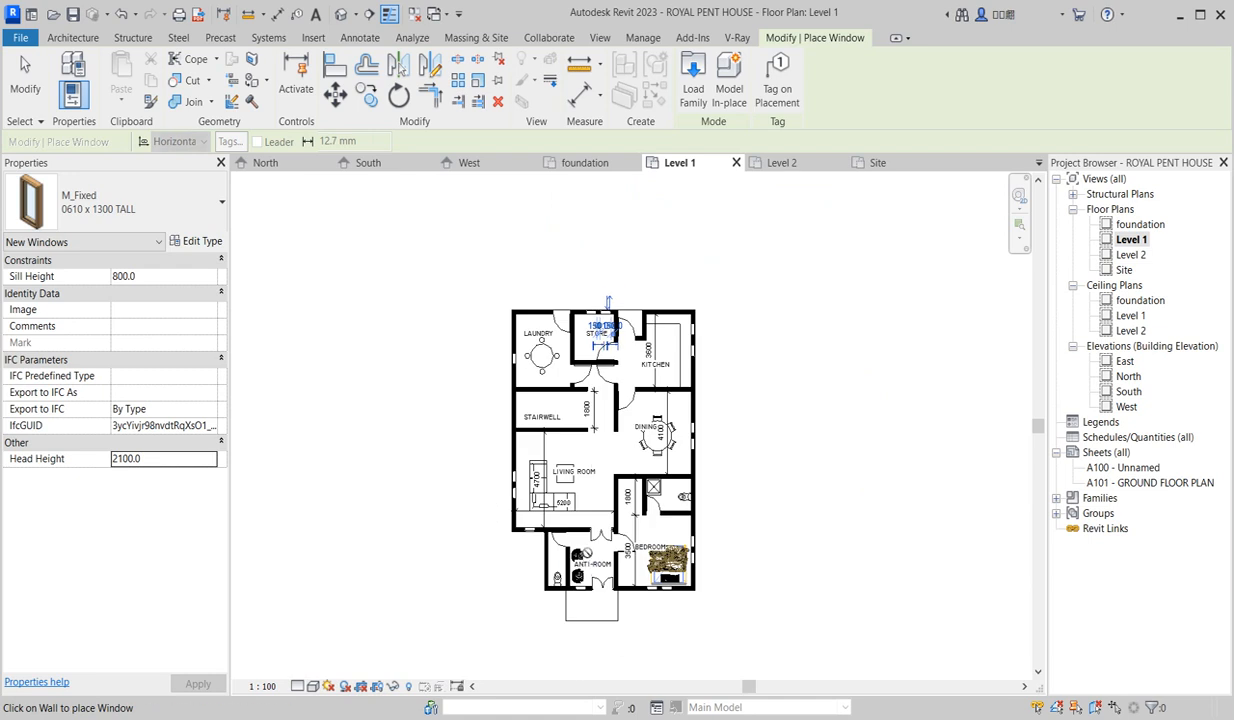
End the window placement after checking the windows around the Level 1 outer walls.
scroll(632, 515, up, 2)
right_click(825, 328)
click(859, 344)
scroll(825, 390, down, 5)
scroll(790, 500, up, 5)
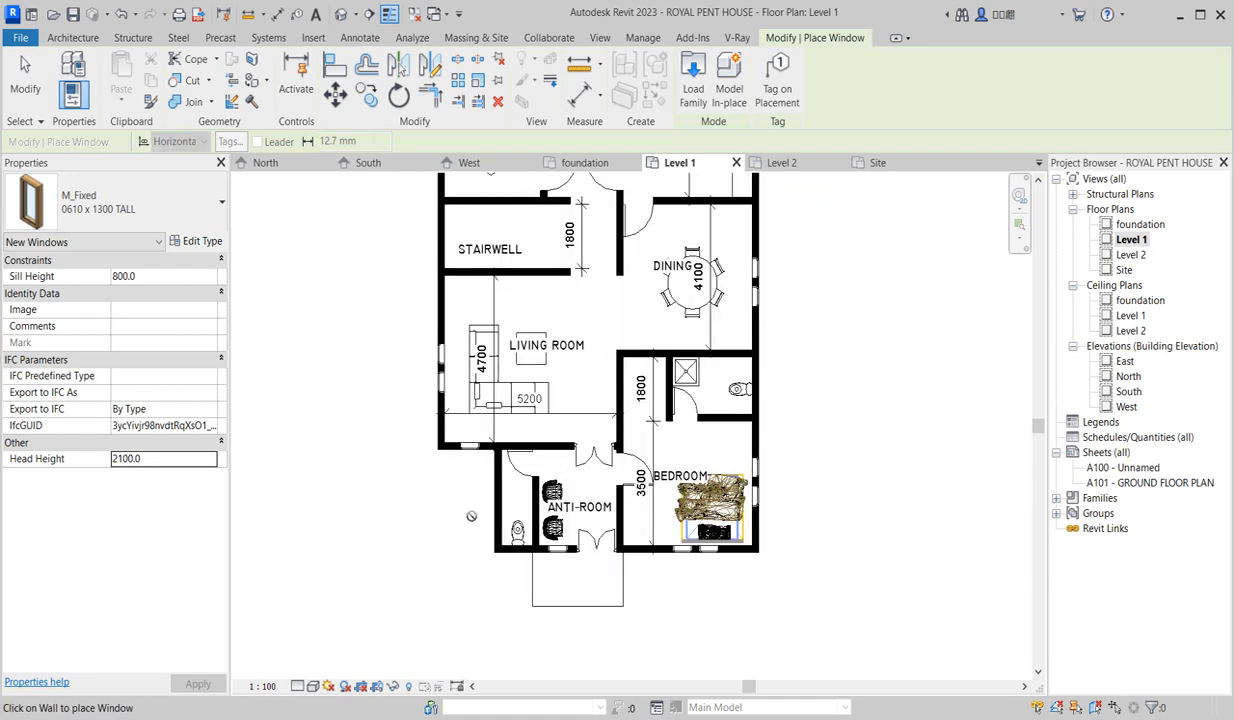
scroll(471, 516, down, 2)
right_click(398, 306)
click(432, 316)
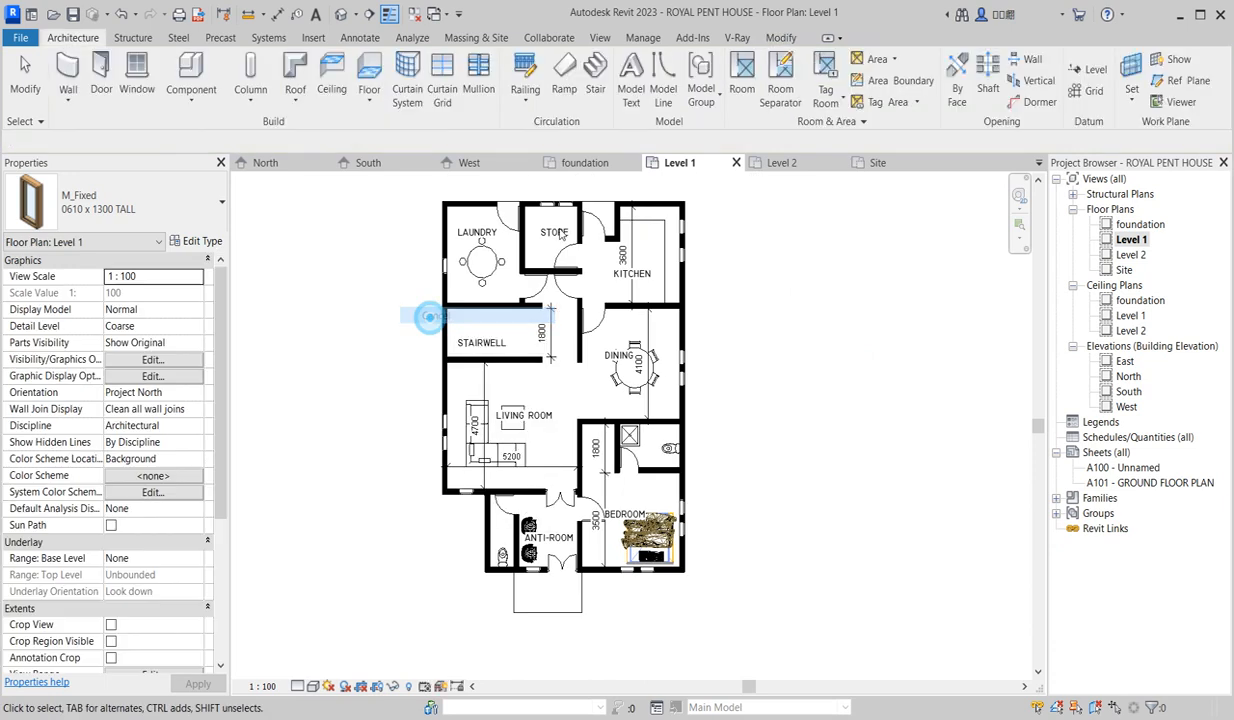
Examine the Level 1 floor plan, checking the windows, doors, furniture and room labels throughout the house.
scroll(480, 300, up, 3)
scroll(490, 316, down, 4)
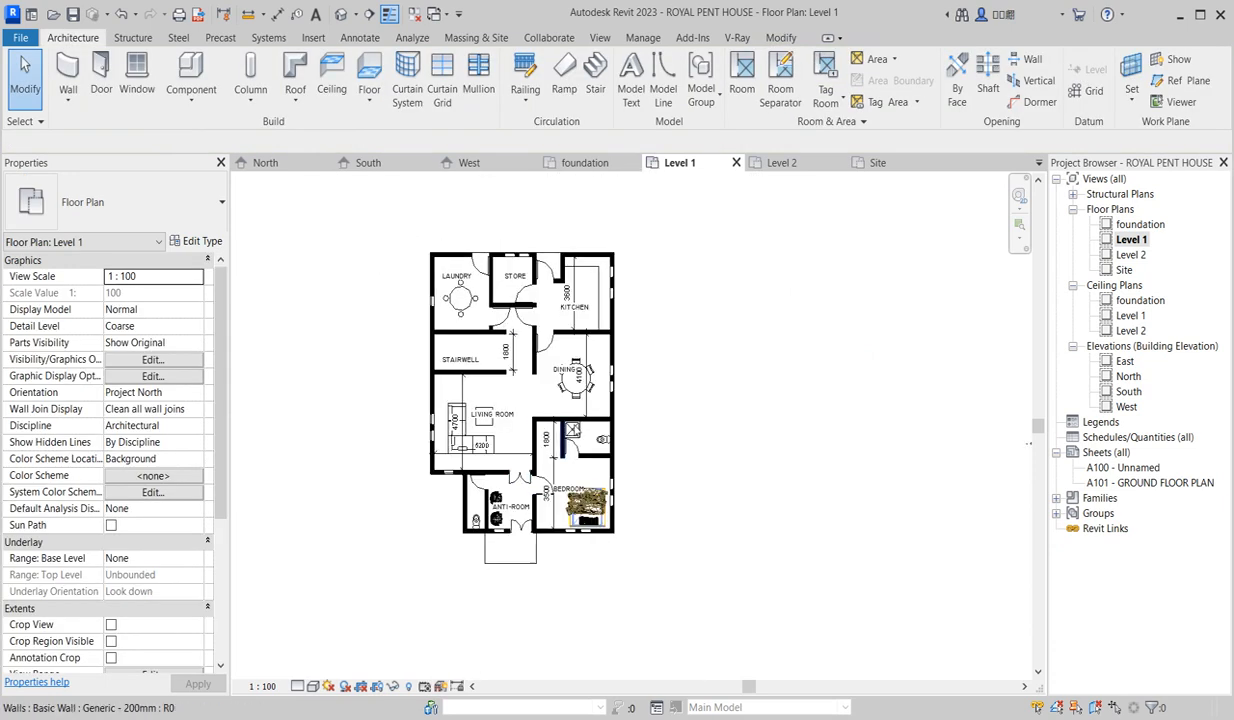
scroll(580, 390, up, 2)
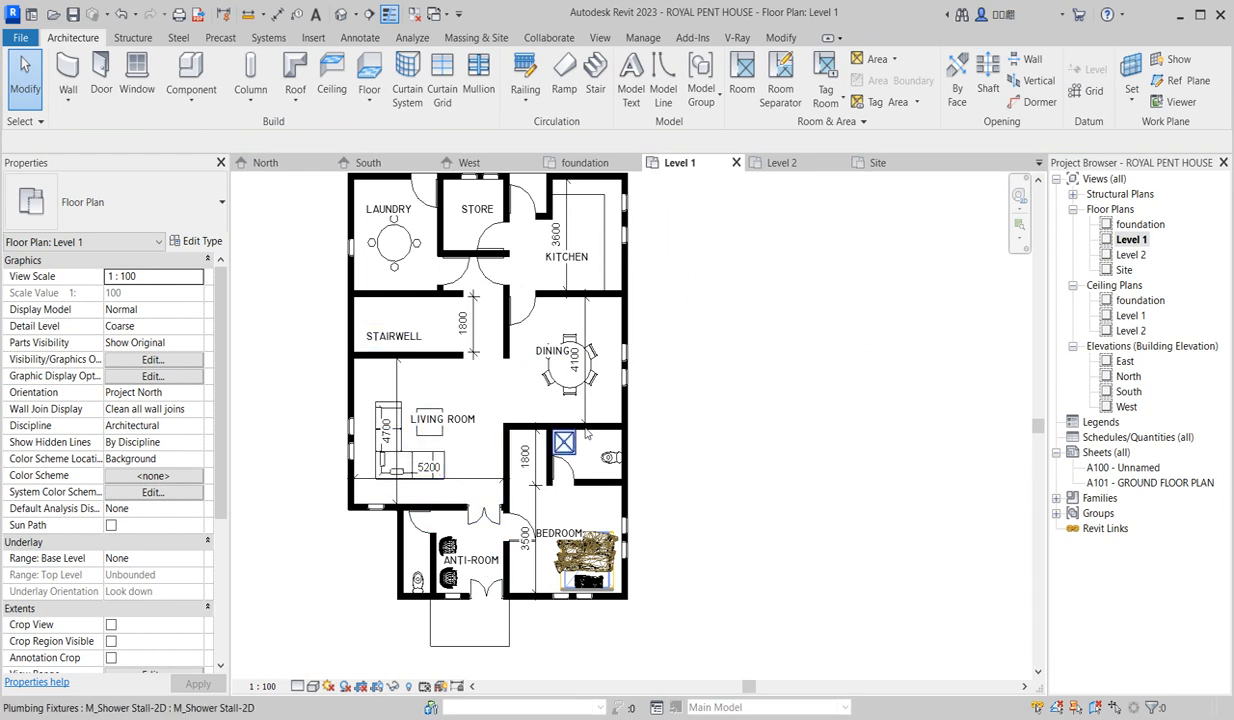
scroll(548, 455, down, 2)
scroll(517, 576, up, 2)
scroll(502, 539, down, 2)
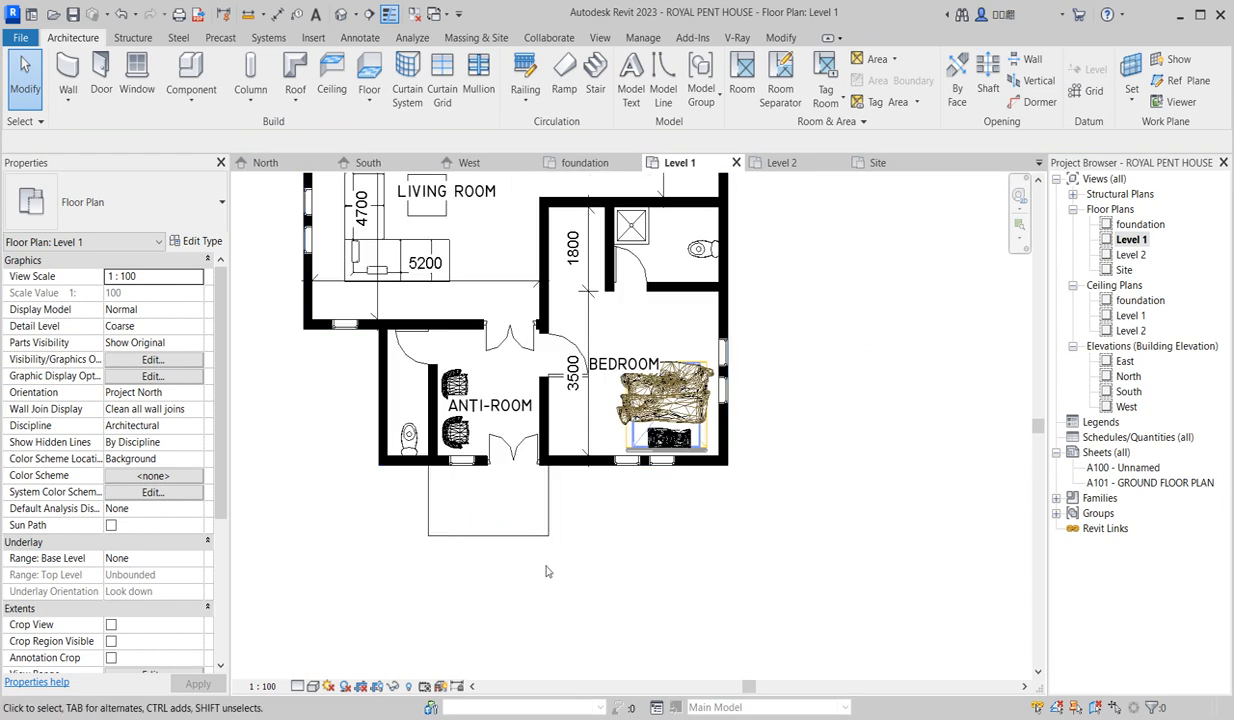
scroll(436, 530, down, 2)
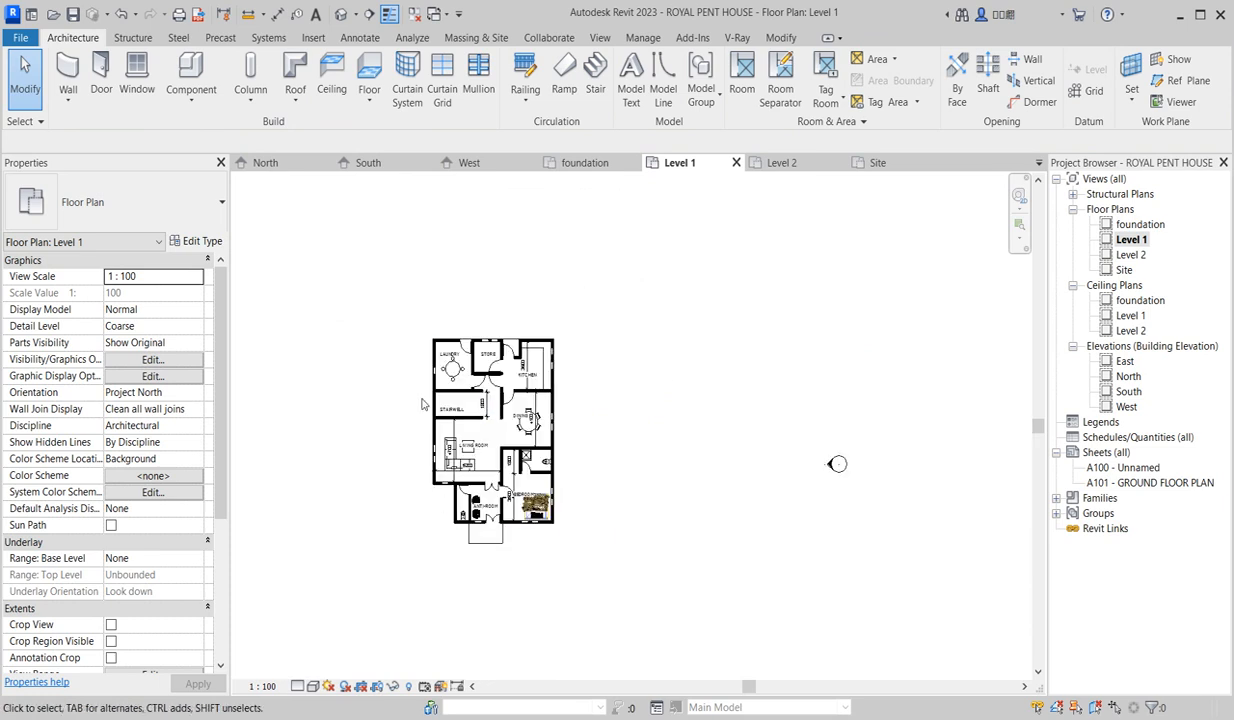
scroll(441, 388, up, 2)
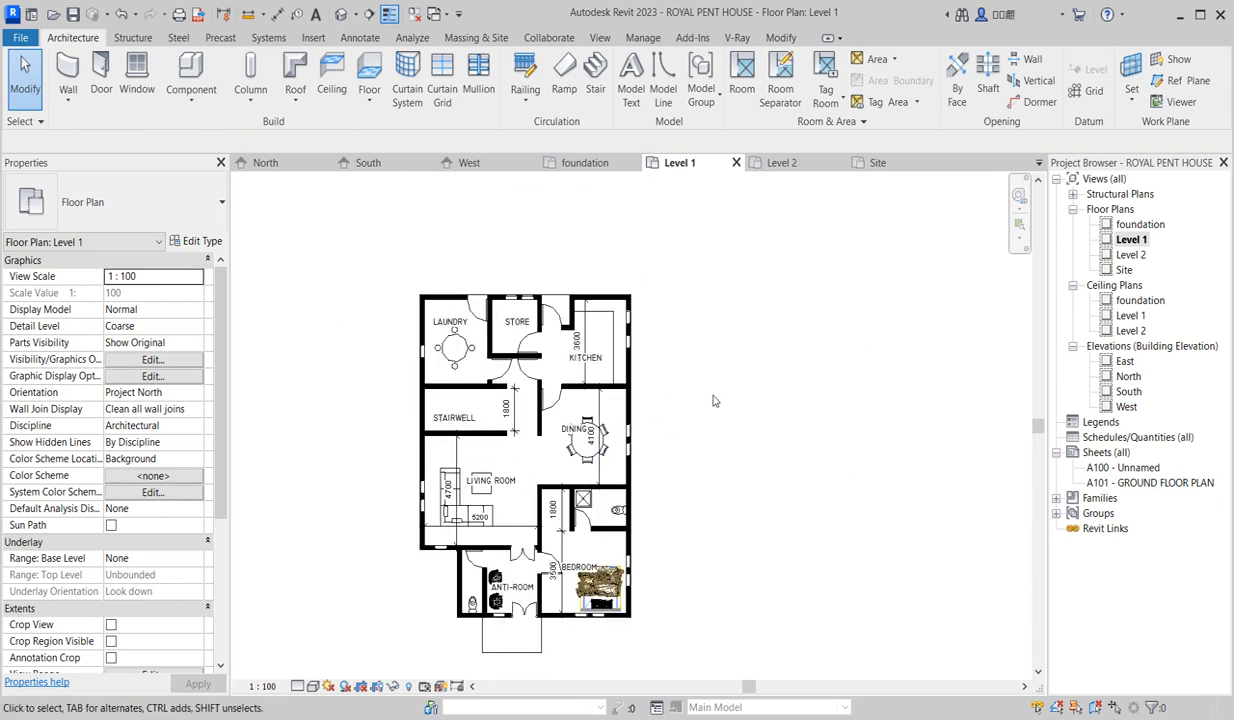
scroll(690, 390, up, 2)
scroll(690, 390, down, 2)
scroll(628, 455, up, 2)
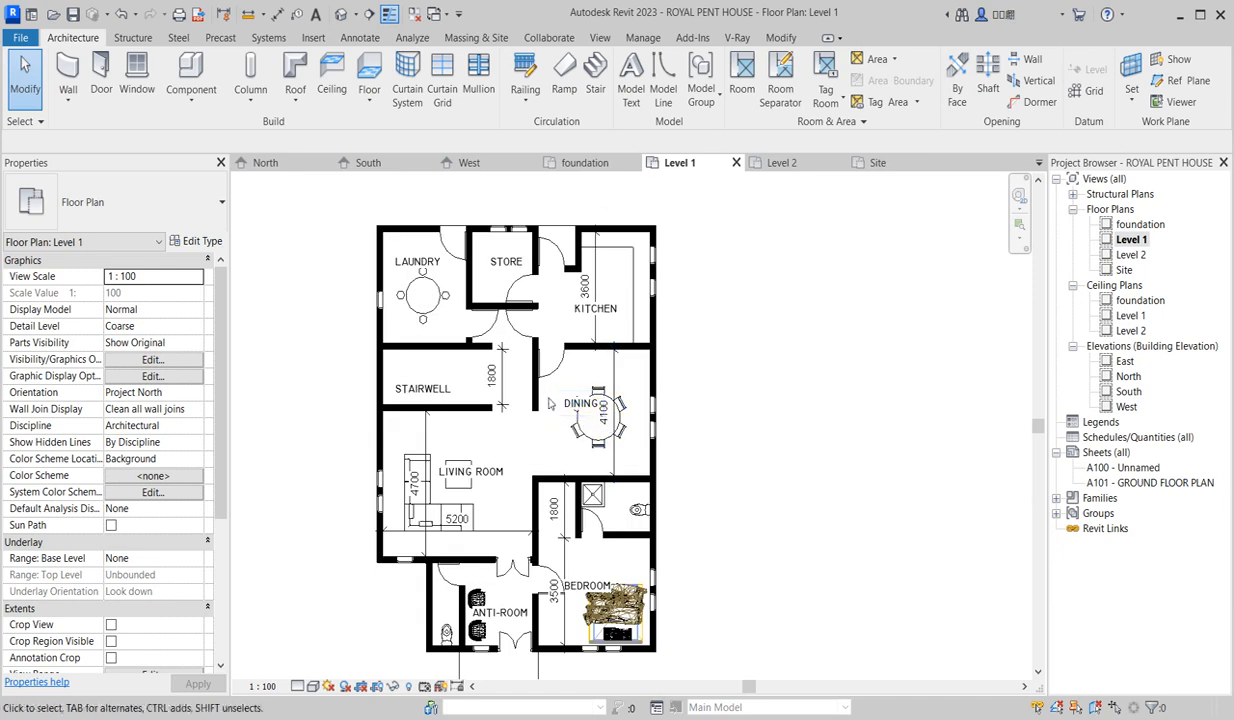